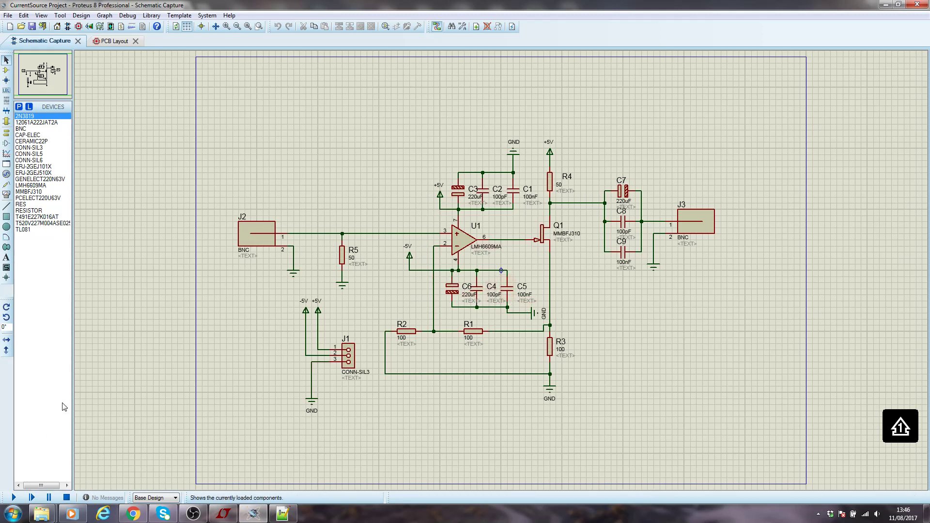
In the PCB layout's default text style, set the part reference label font to Arial
{"action": "left_click", "coordinate": [106, 40]}
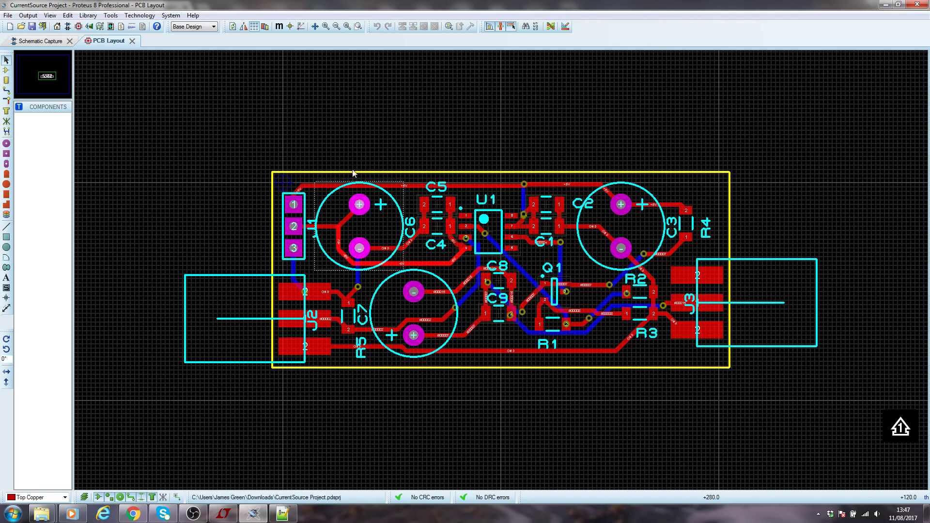
{"action": "left_click", "coordinate": [175, 17]}
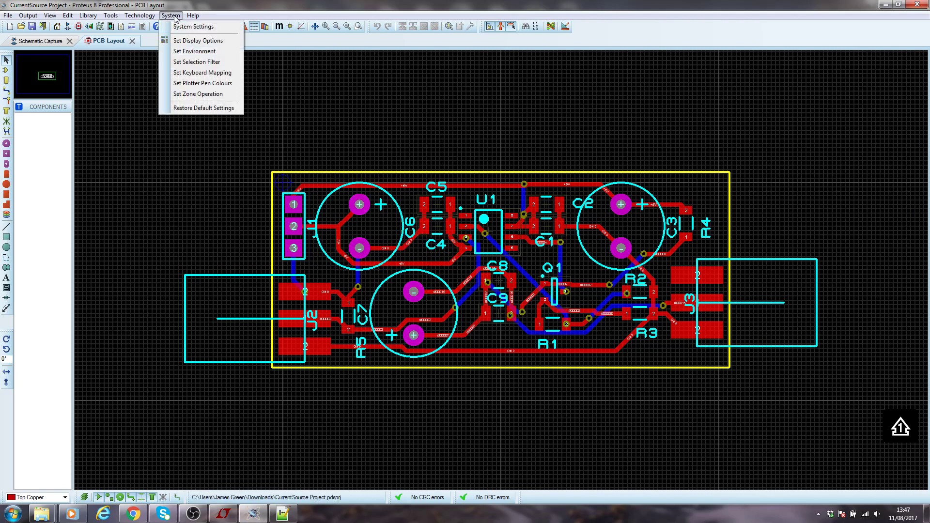
{"action": "mouse_move", "coordinate": [154, 18]}
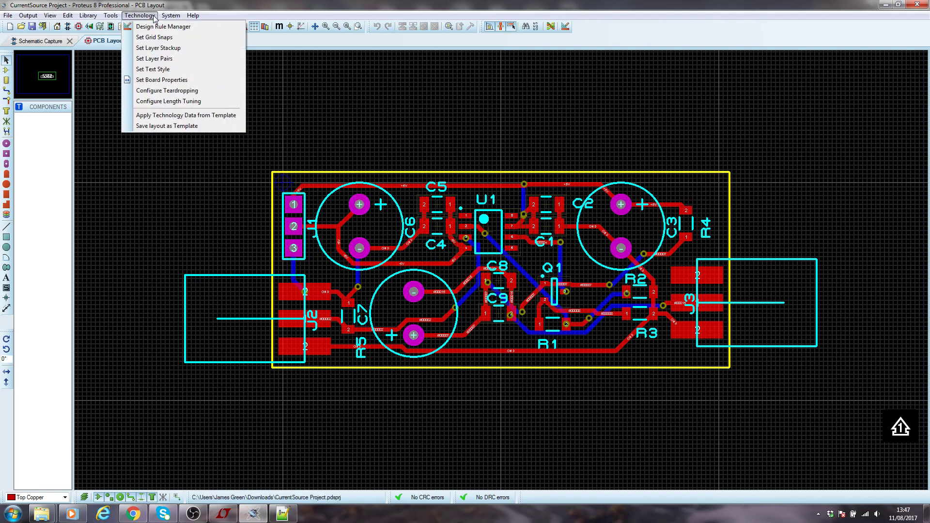
{"action": "left_click", "coordinate": [181, 70]}
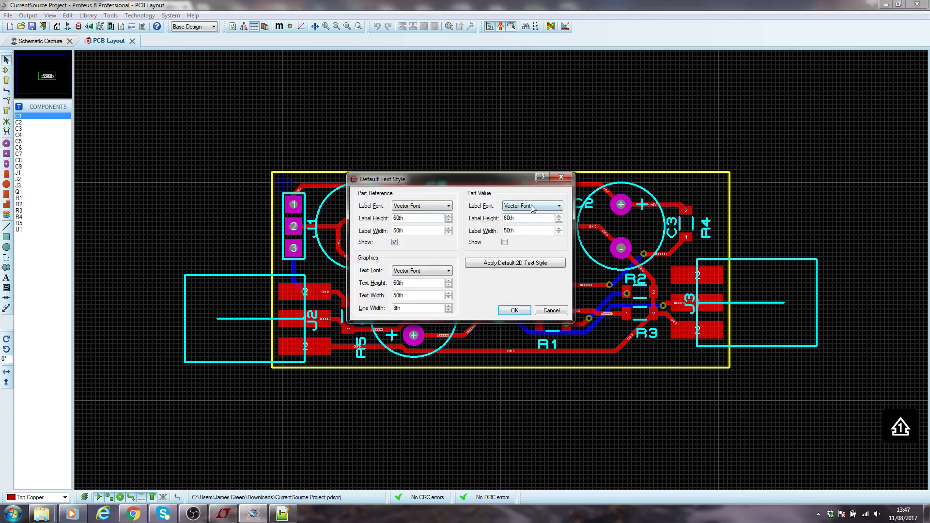
{"action": "left_click", "coordinate": [419, 207]}
{"action": "scroll", "coordinate": [419, 267], "scroll_direction": "down", "scroll_amount": 5}
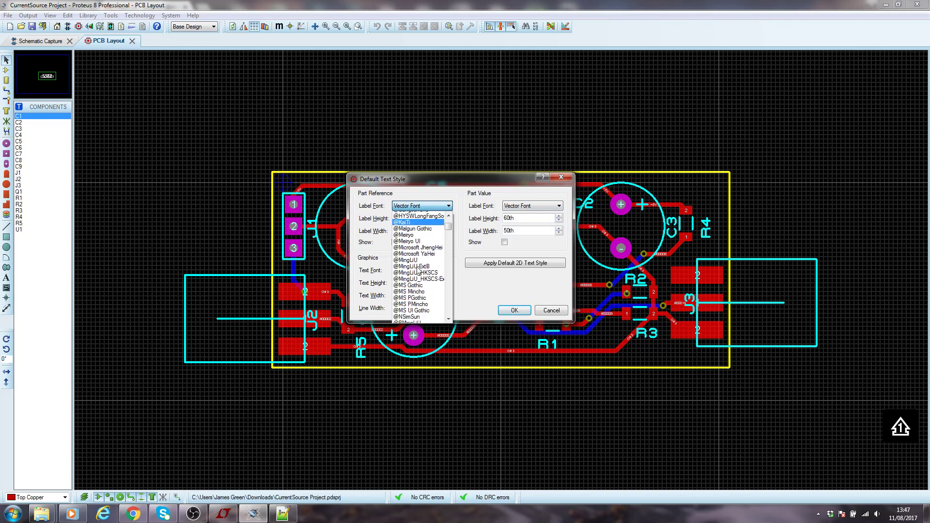
{"action": "scroll", "coordinate": [421, 287], "scroll_direction": "down", "scroll_amount": 6}
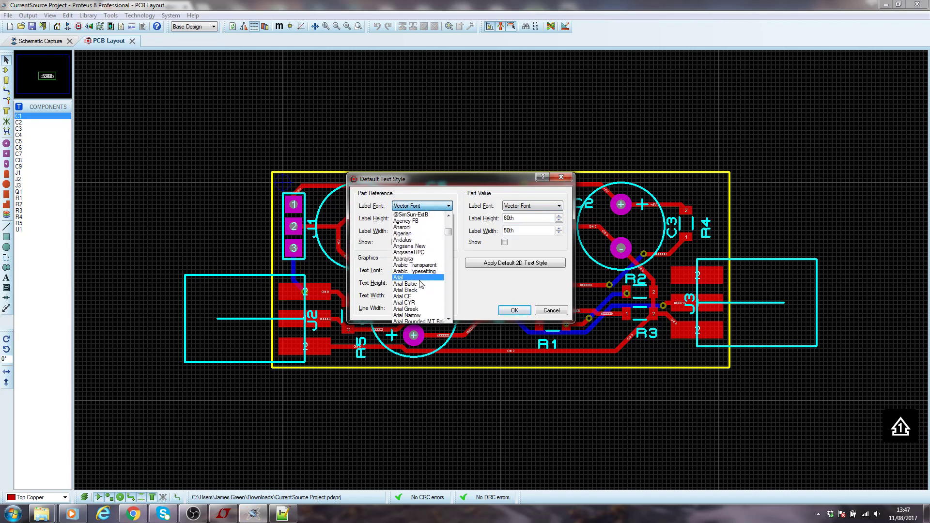
{"action": "left_click", "coordinate": [418, 278]}
Set the part reference label height to 0.1in and apply the default text style
{"action": "double_click", "coordinate": [412, 219]}
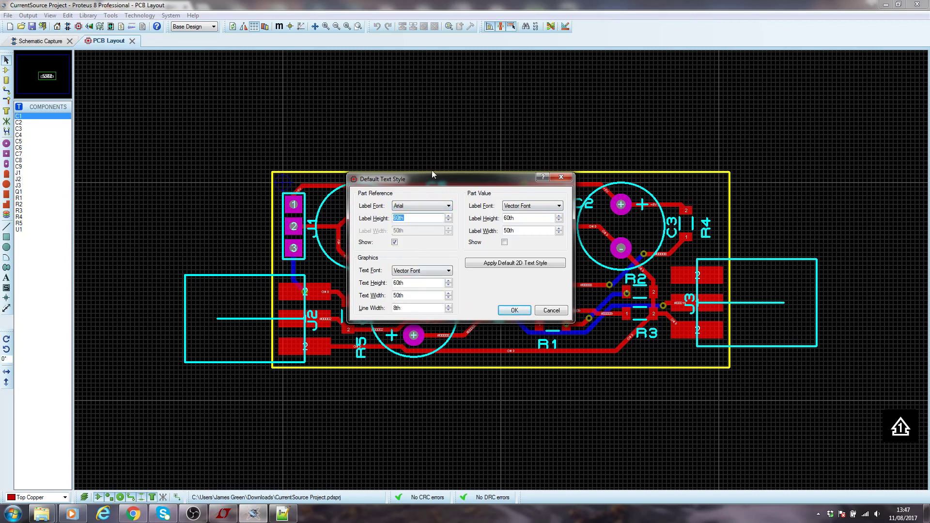
{"action": "type", "text": "0.1in"}
{"action": "left_click", "coordinate": [515, 311]}
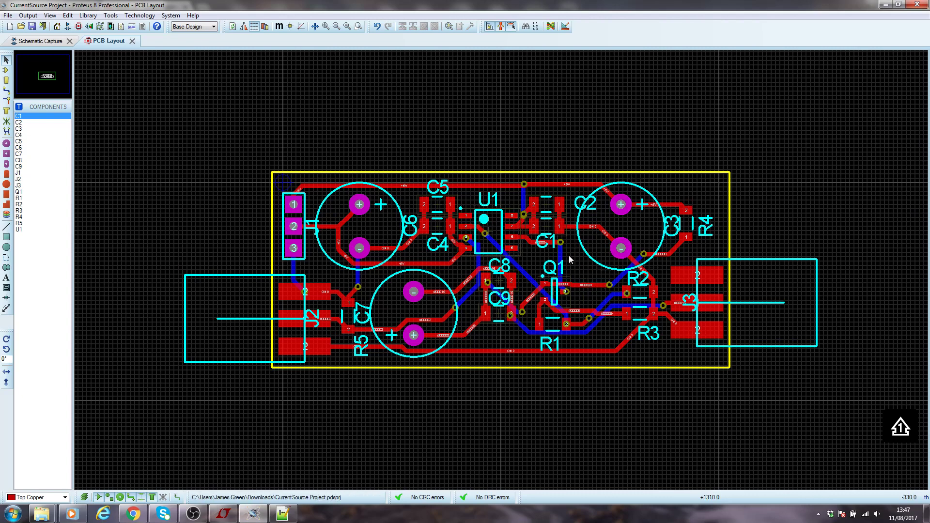
Examine the component placement and trace routing around U1, C1, C4, C8, C9 and Q1 on the board
{"action": "scroll", "coordinate": [569, 258], "scroll_direction": "up", "scroll_amount": 1}
{"action": "scroll", "coordinate": [465, 261], "scroll_direction": "up", "scroll_amount": 1}
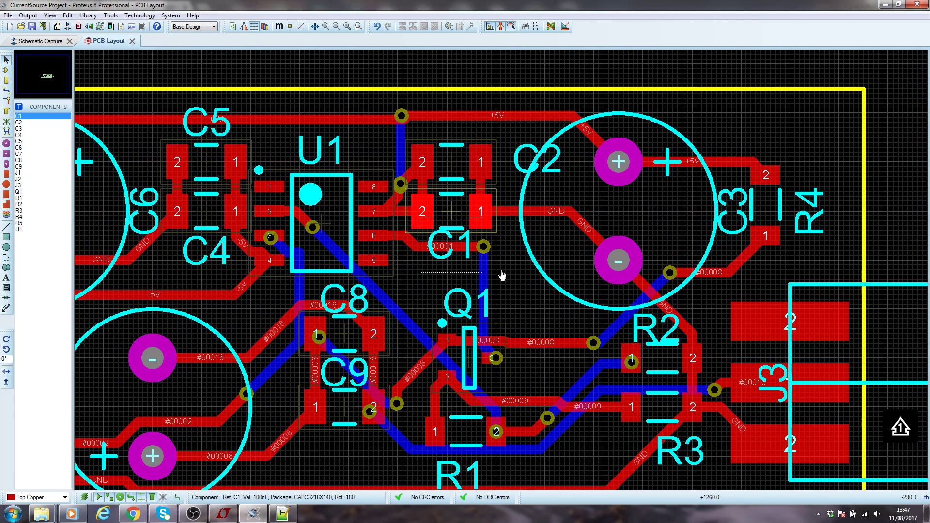
{"action": "scroll", "coordinate": [492, 276], "scroll_direction": "up", "scroll_amount": 1}
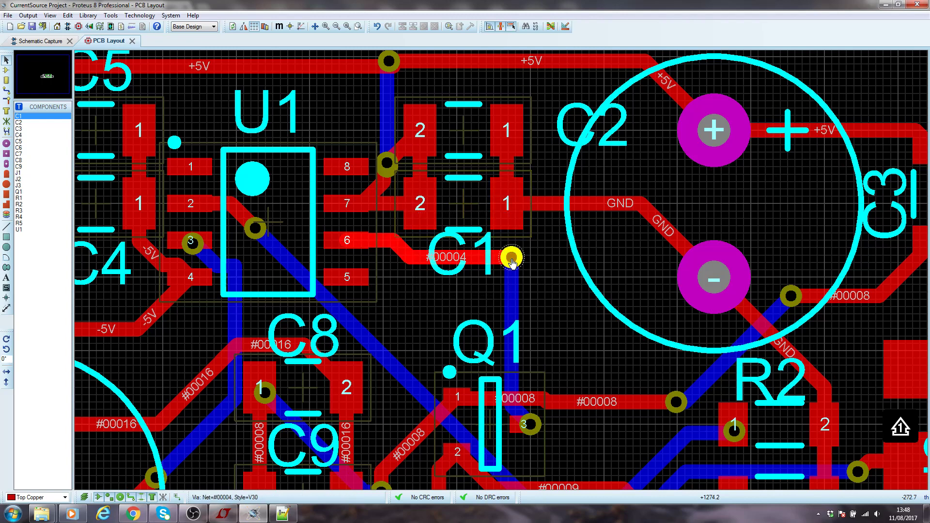
{"action": "scroll", "coordinate": [511, 255], "scroll_direction": "down", "scroll_amount": 2}
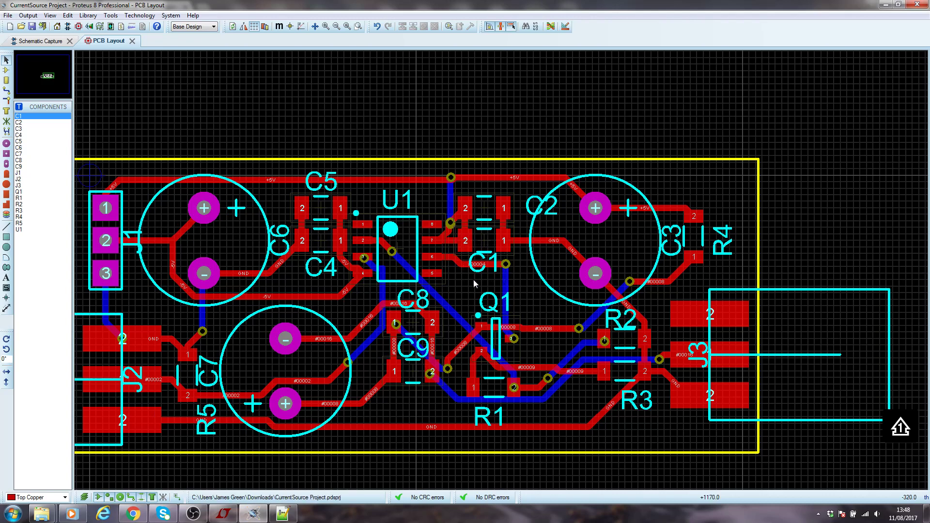
{"action": "scroll", "coordinate": [475, 284], "scroll_direction": "down", "scroll_amount": 1}
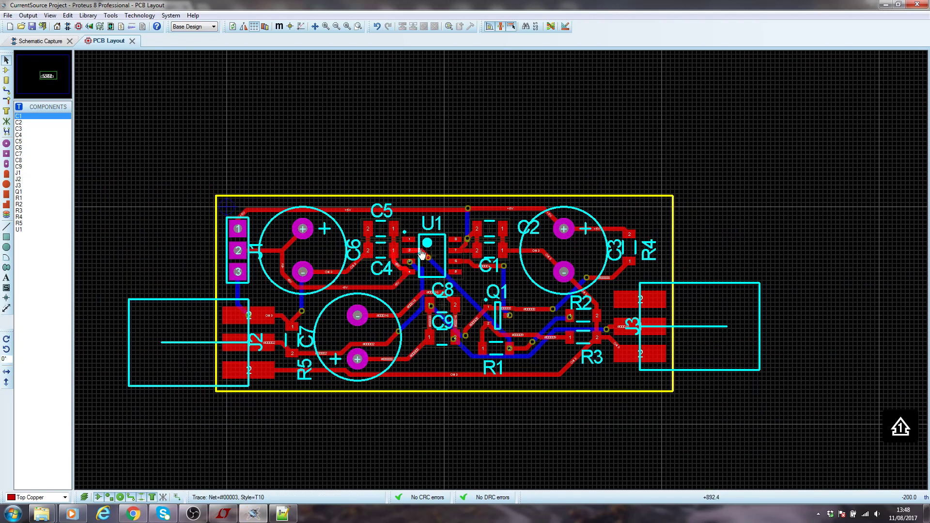
{"action": "scroll", "coordinate": [421, 253], "scroll_direction": "up", "scroll_amount": 1}
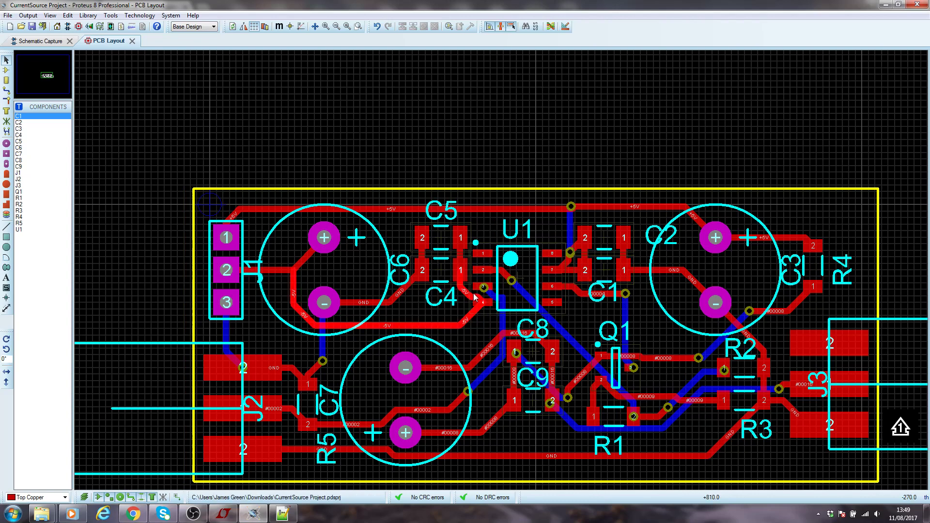
{"action": "scroll", "coordinate": [513, 351], "scroll_direction": "up", "scroll_amount": 3}
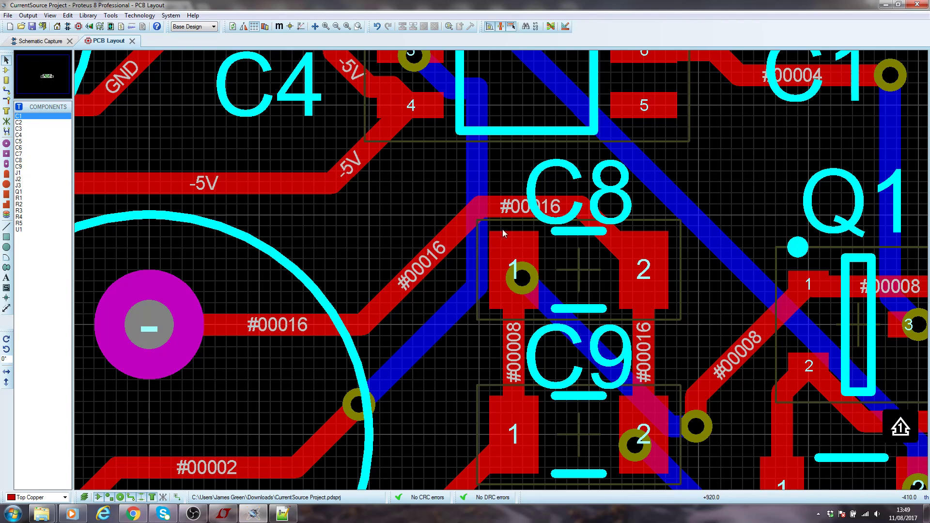
{"action": "scroll", "coordinate": [502, 229], "scroll_direction": "down", "scroll_amount": 5}
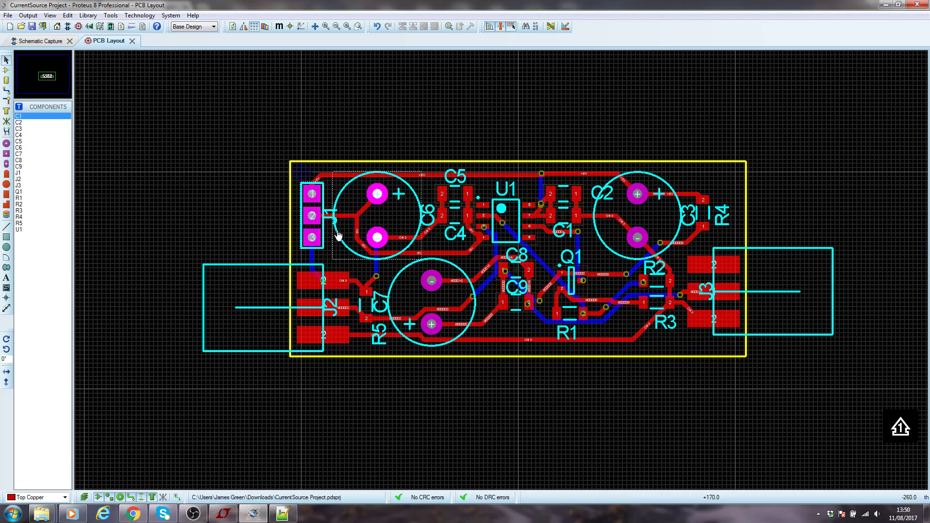
{"action": "scroll", "coordinate": [524, 231], "scroll_direction": "up", "scroll_amount": 3}
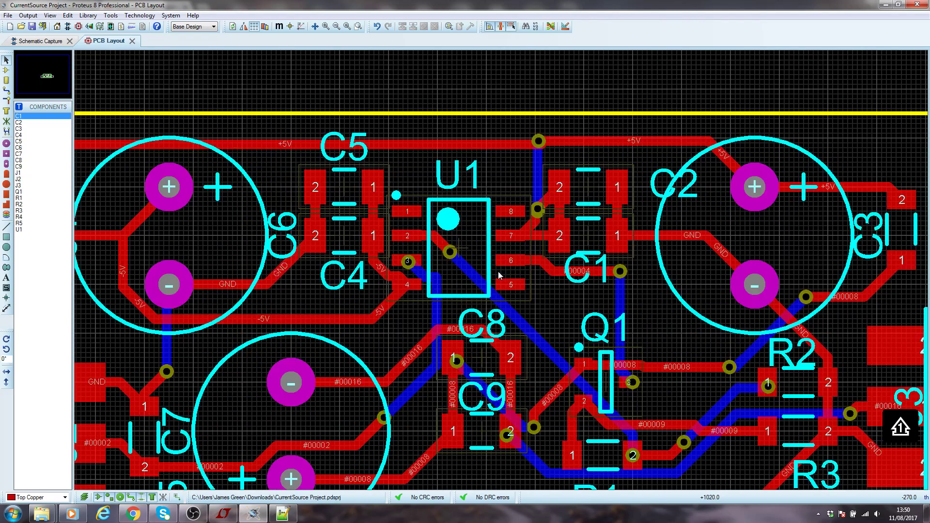
{"action": "scroll", "coordinate": [555, 189], "scroll_direction": "down", "scroll_amount": 1}
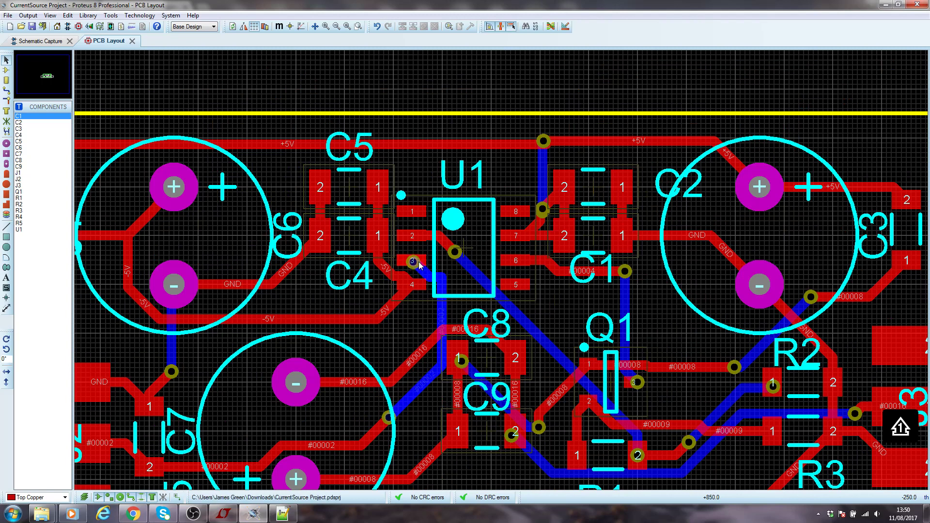
Inspect how the two +5V top copper traces meet the via above U1
{"action": "scroll", "coordinate": [542, 145], "scroll_direction": "up", "scroll_amount": 5}
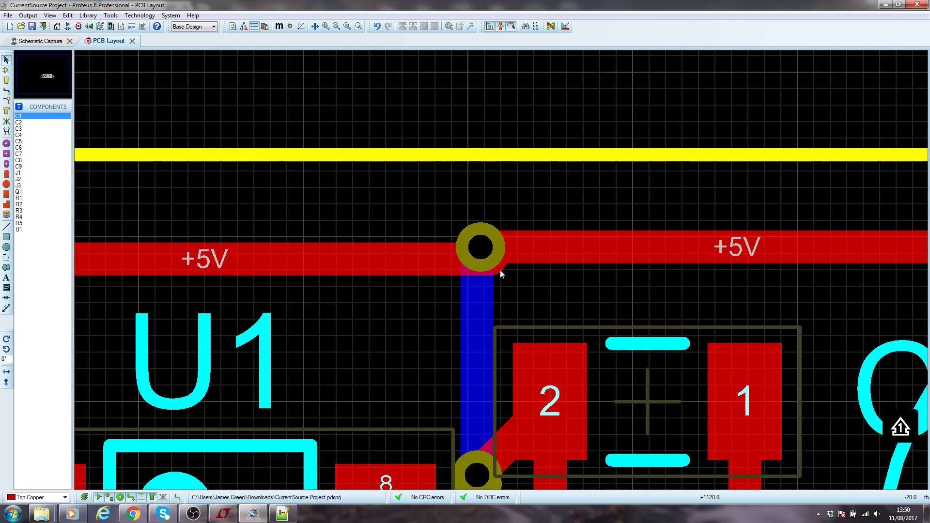
{"action": "scroll", "coordinate": [519, 261], "scroll_direction": "down", "scroll_amount": 2}
{"action": "scroll", "coordinate": [535, 249], "scroll_direction": "up", "scroll_amount": 2}
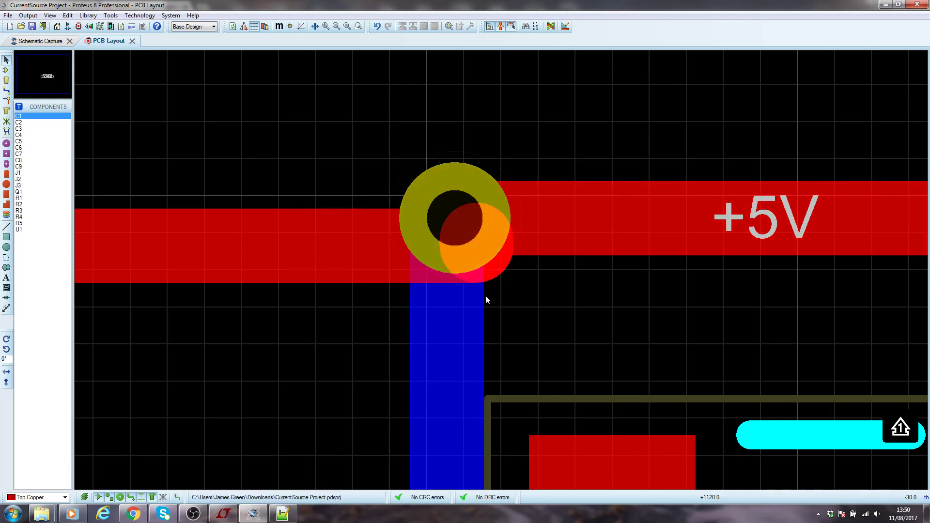
{"action": "scroll", "coordinate": [505, 282], "scroll_direction": "down", "scroll_amount": 3}
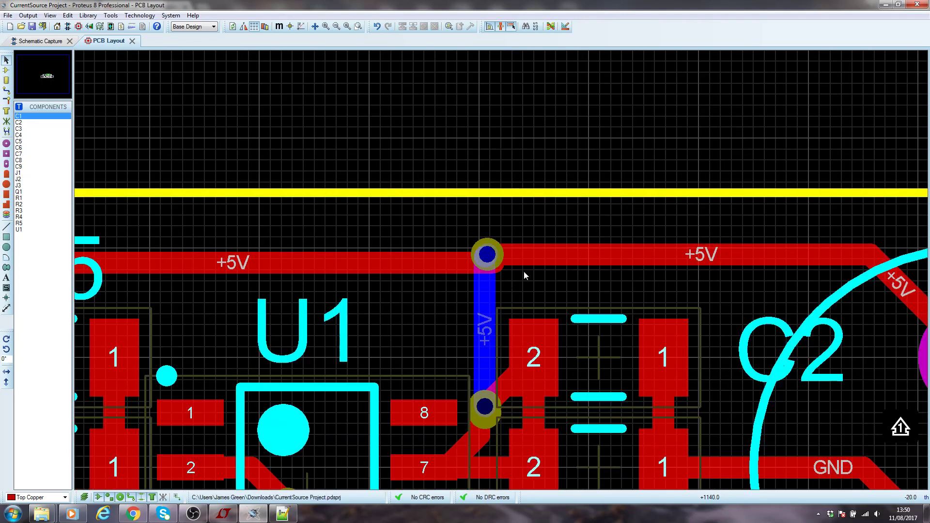
{"action": "scroll", "coordinate": [526, 289], "scroll_direction": "down", "scroll_amount": 4}
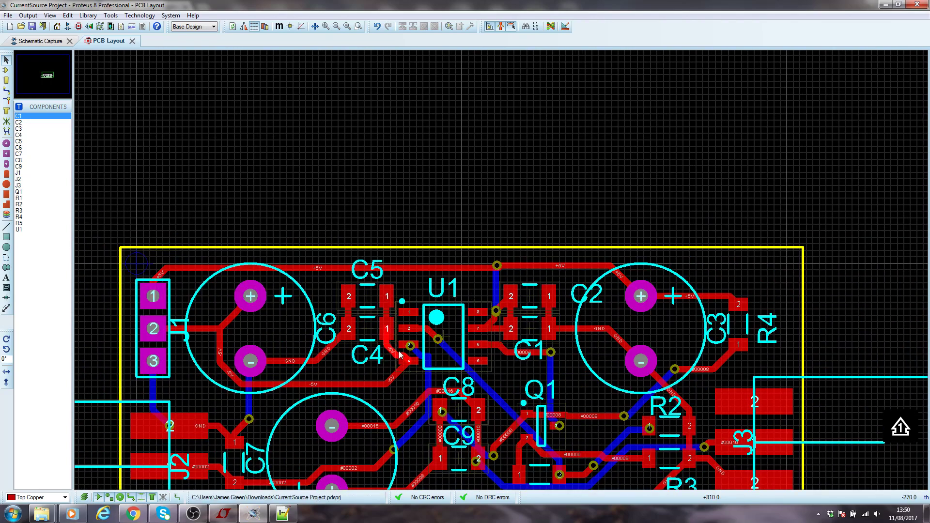
Inspect the -5V trace between C4 and U1 pin 4, and review the default clearances in the Design Rule Manager
{"action": "scroll", "coordinate": [507, 276], "scroll_direction": "up", "scroll_amount": 2}
{"action": "scroll", "coordinate": [502, 273], "scroll_direction": "up", "scroll_amount": 3}
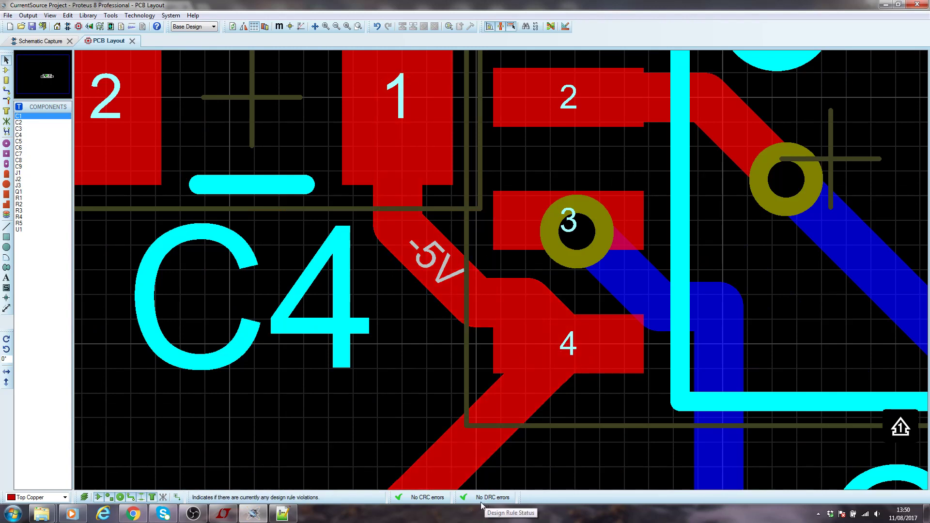
{"action": "left_click", "coordinate": [139, 15]}
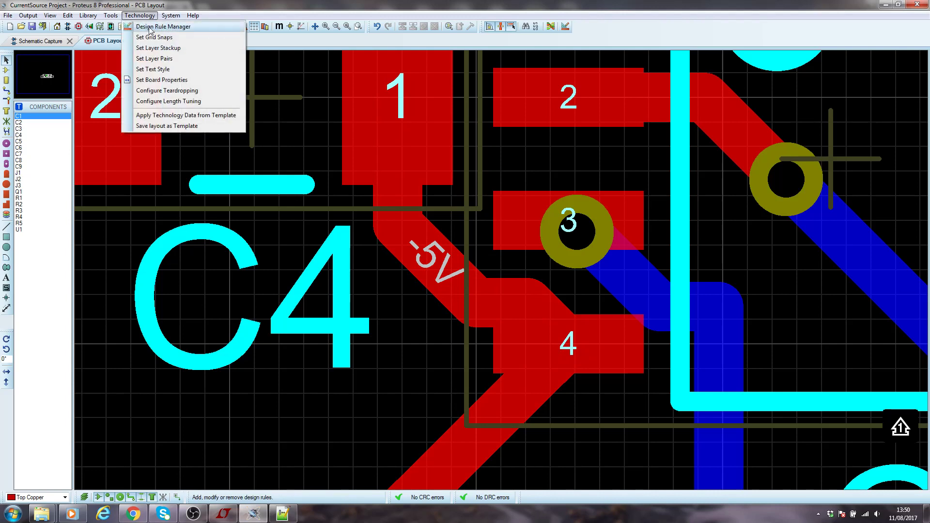
{"action": "left_click", "coordinate": [148, 24]}
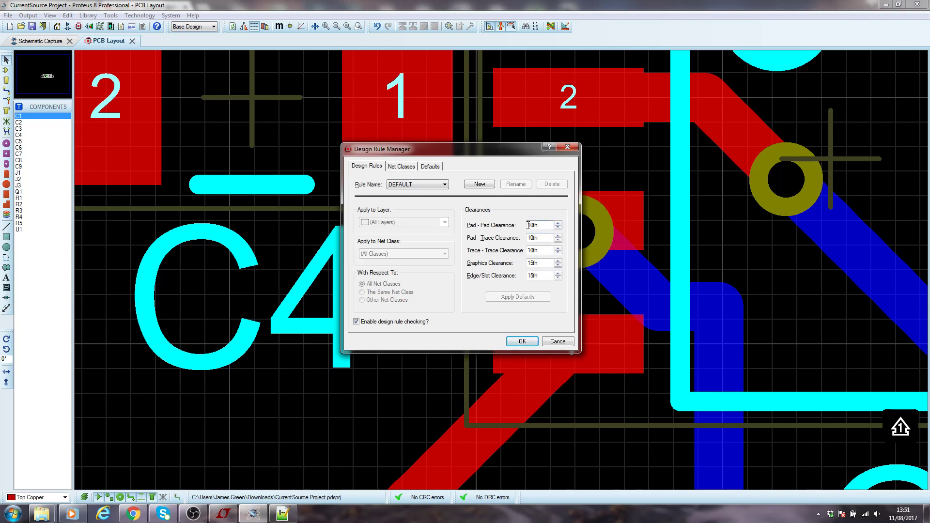
{"action": "left_click", "coordinate": [521, 342]}
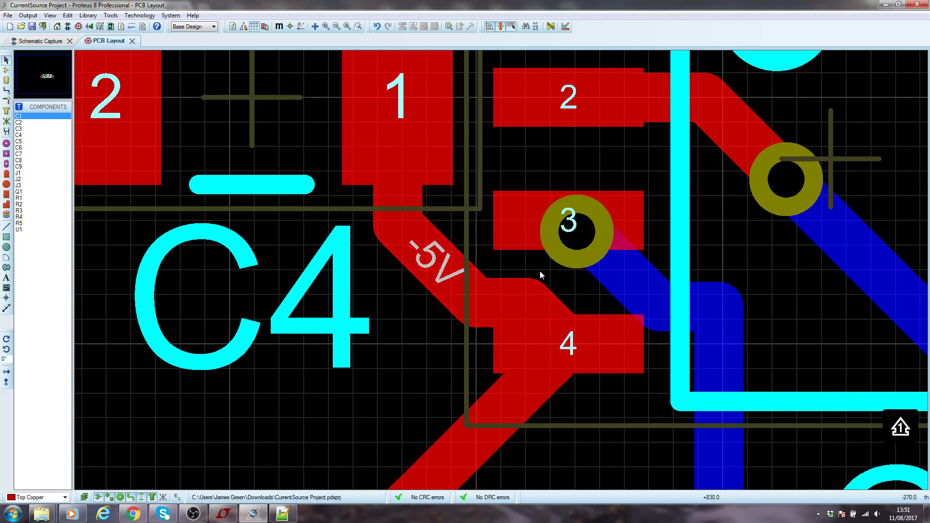
{"action": "left_click", "coordinate": [547, 295]}
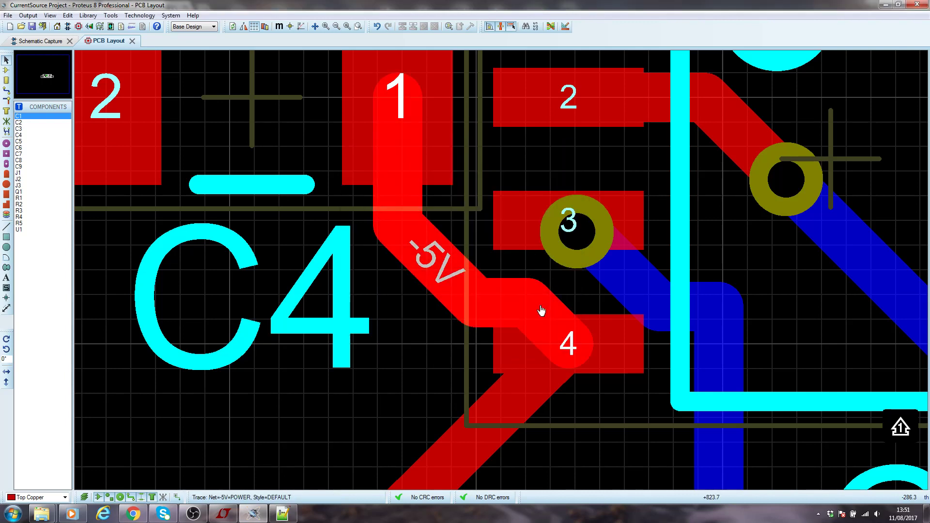
Examine the traces at connector J3 and between connector J1 and the electrolytic capacitor C6
{"action": "scroll", "coordinate": [479, 267], "scroll_direction": "down", "scroll_amount": 6}
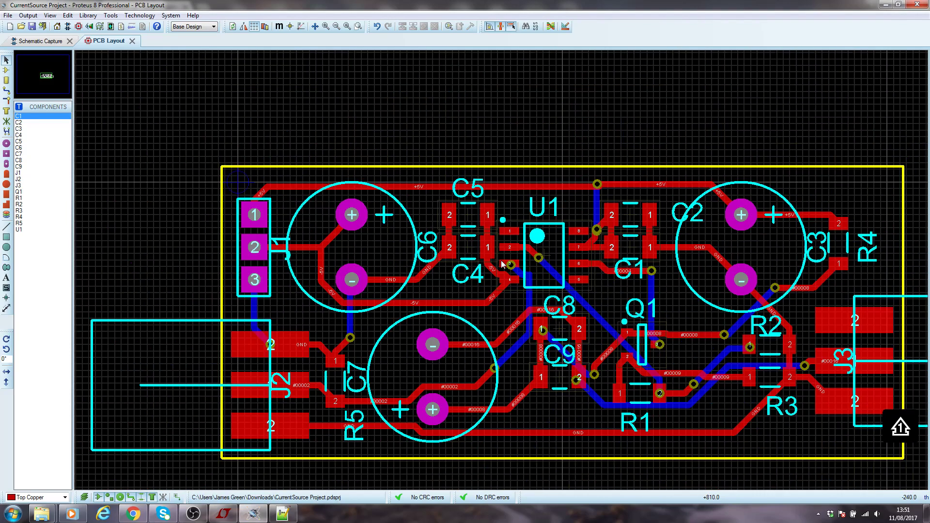
{"action": "scroll", "coordinate": [694, 334], "scroll_direction": "down", "scroll_amount": 2}
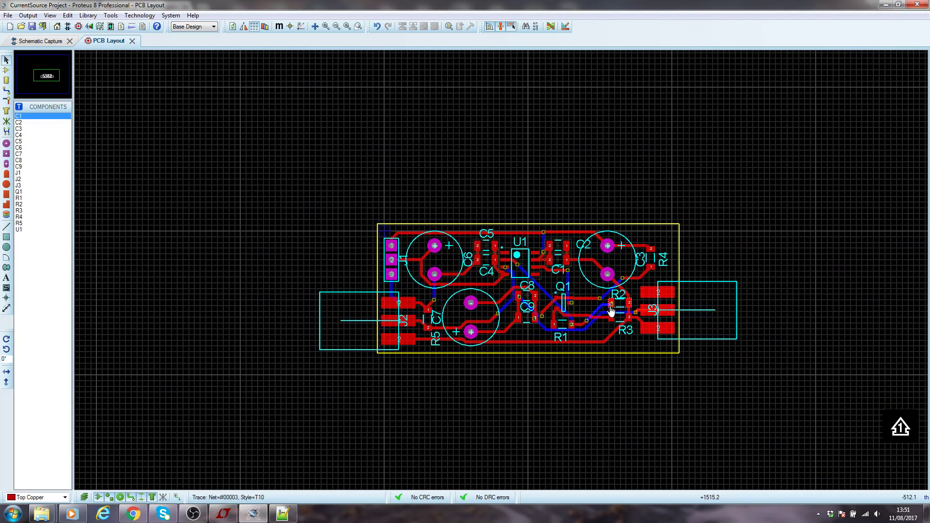
{"action": "scroll", "coordinate": [644, 311], "scroll_direction": "up", "scroll_amount": 3}
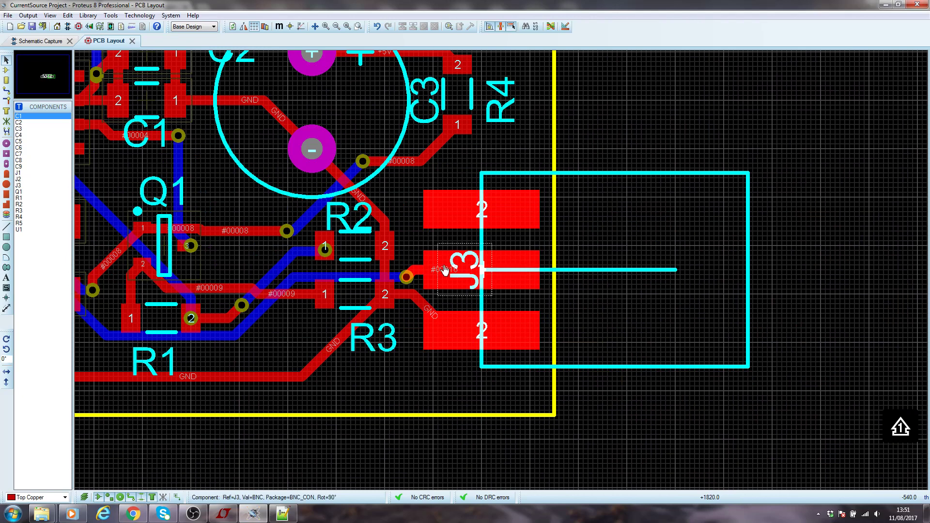
{"action": "scroll", "coordinate": [418, 287], "scroll_direction": "down", "scroll_amount": 4}
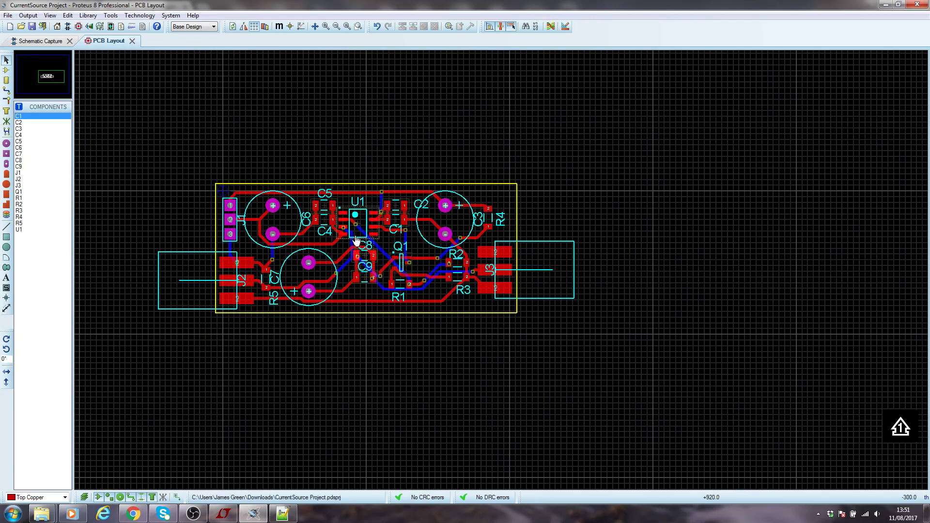
{"action": "scroll", "coordinate": [358, 223], "scroll_direction": "up", "scroll_amount": 1}
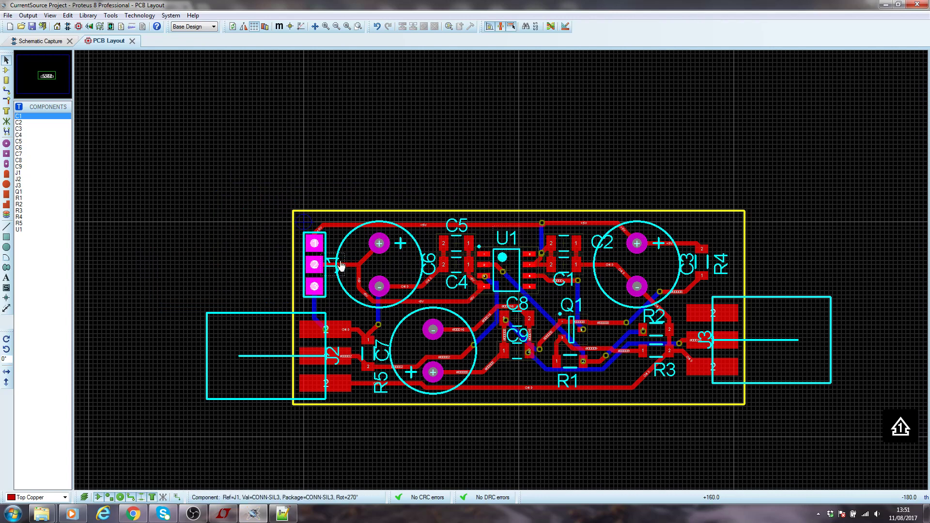
{"action": "scroll", "coordinate": [504, 272], "scroll_direction": "up", "scroll_amount": 3}
{"action": "scroll", "coordinate": [504, 272], "scroll_direction": "down", "scroll_amount": 1}
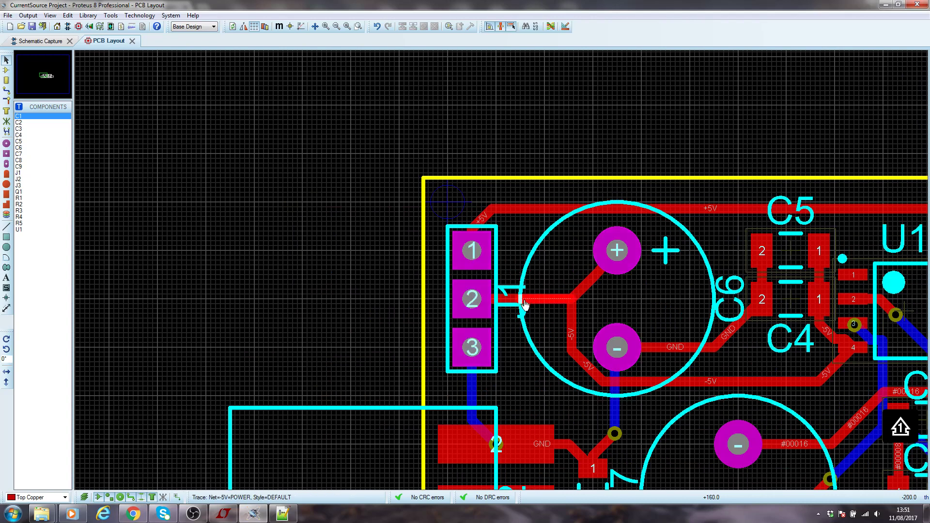
{"action": "scroll", "coordinate": [630, 303], "scroll_direction": "up", "scroll_amount": 1}
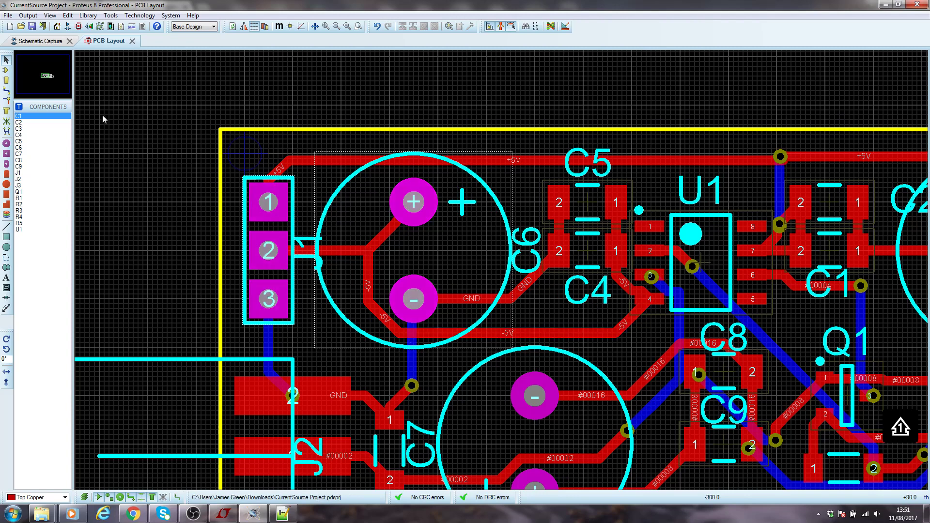
In the schematic, delete the wires connecting C6 to the -5V rail and to the ground line below C4
{"action": "left_click", "coordinate": [41, 41]}
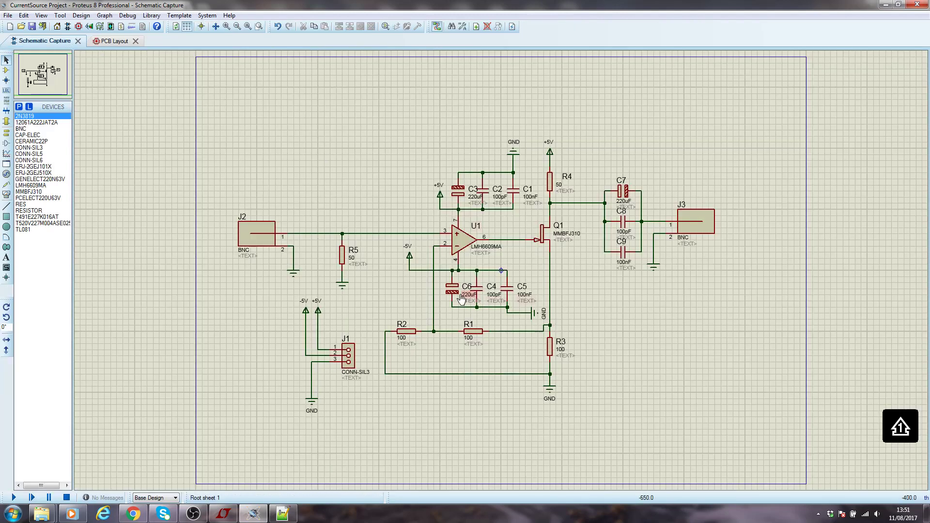
{"action": "scroll", "coordinate": [461, 299], "scroll_direction": "up", "scroll_amount": 3}
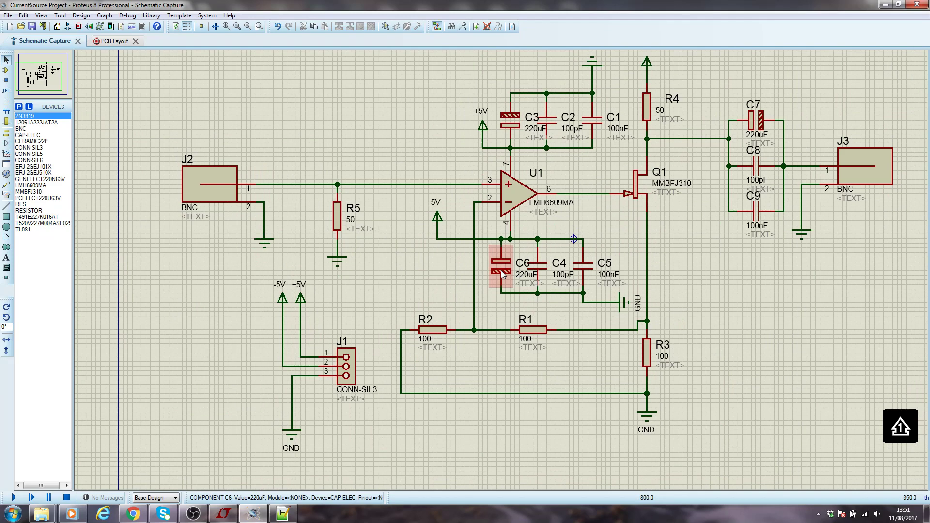
{"action": "right_click", "coordinate": [506, 242]}
{"action": "left_click", "coordinate": [484, 249]}
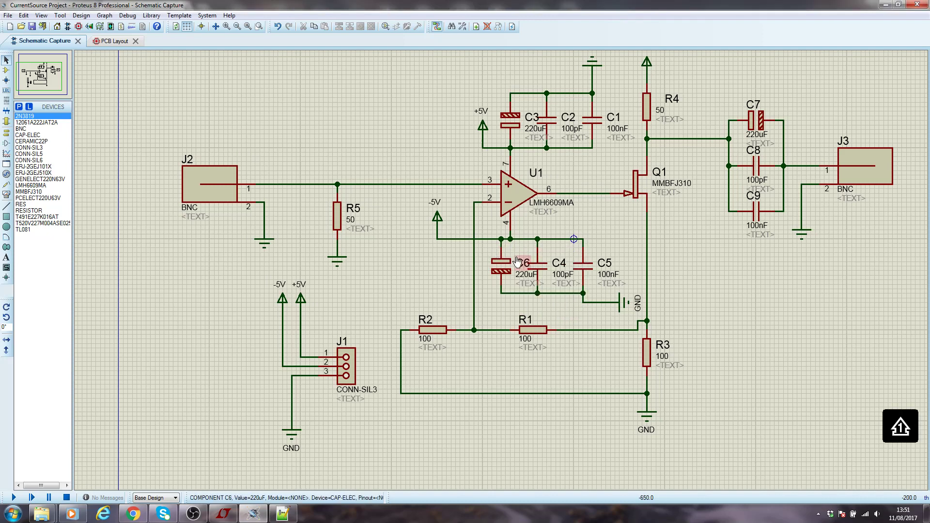
{"action": "scroll", "coordinate": [516, 255], "scroll_direction": "up", "scroll_amount": 5}
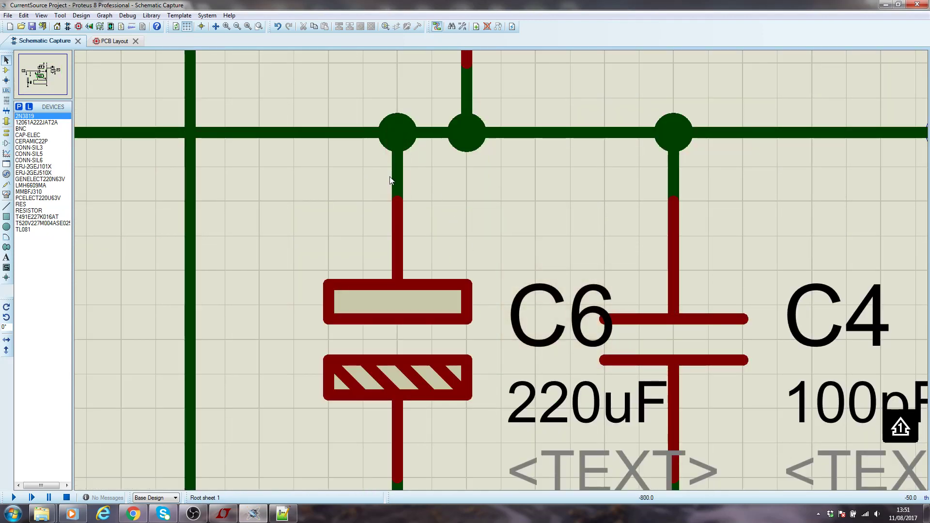
{"action": "right_click", "coordinate": [402, 176]}
{"action": "right_click", "coordinate": [401, 174]}
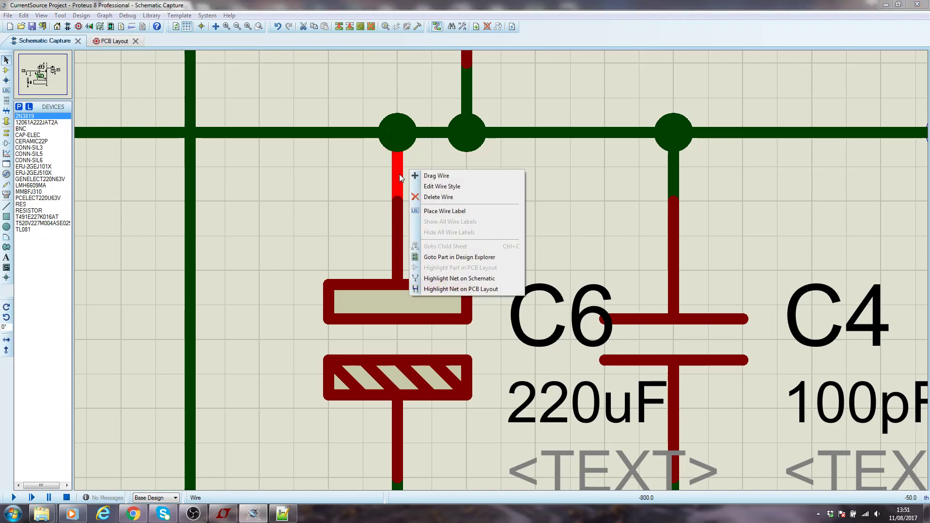
{"action": "left_click", "coordinate": [417, 196]}
{"action": "scroll", "coordinate": [408, 182], "scroll_direction": "down", "scroll_amount": 3}
{"action": "scroll", "coordinate": [472, 344], "scroll_direction": "up", "scroll_amount": 1}
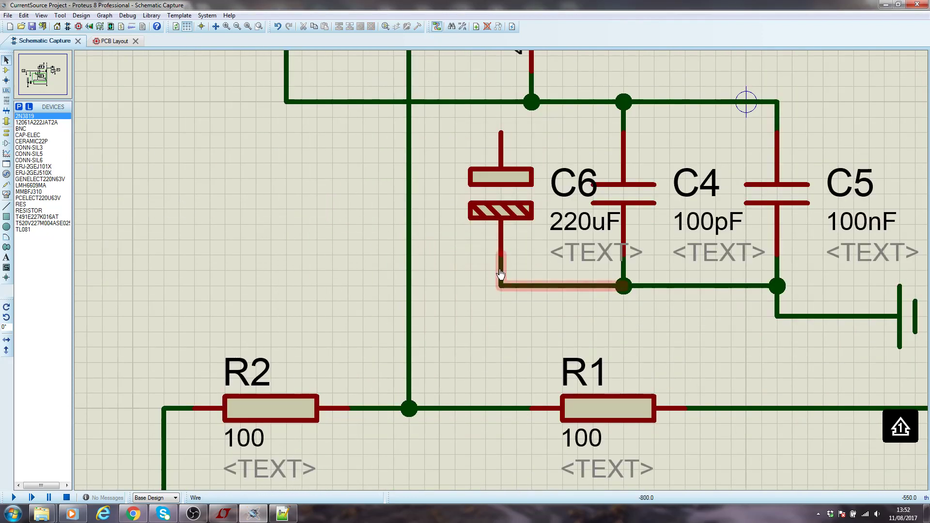
{"action": "right_click", "coordinate": [503, 286]}
{"action": "right_click", "coordinate": [504, 286]}
Rotate capacitor C6 by 180 degrees and move it slightly farther away from C4
{"action": "left_click", "coordinate": [515, 216]}
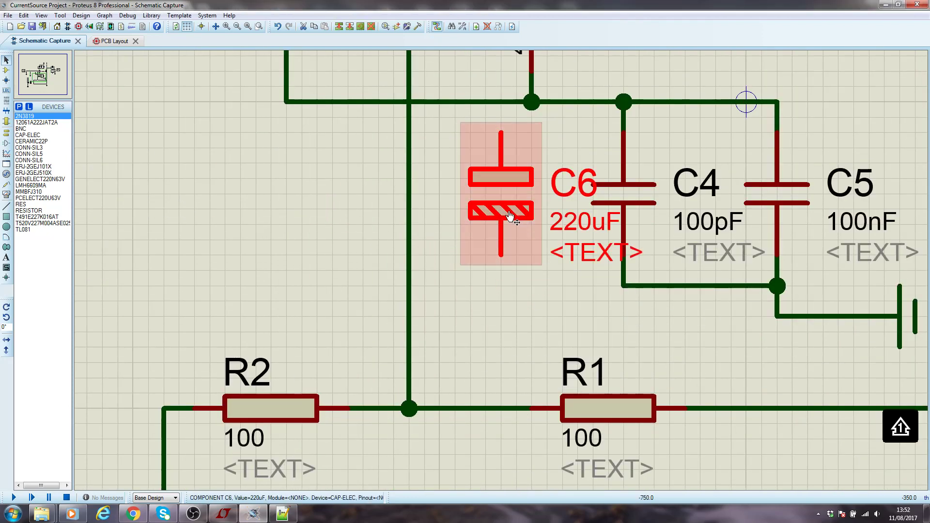
{"action": "key", "text": "KP_Add"}
{"action": "key", "text": "KP_Add"}
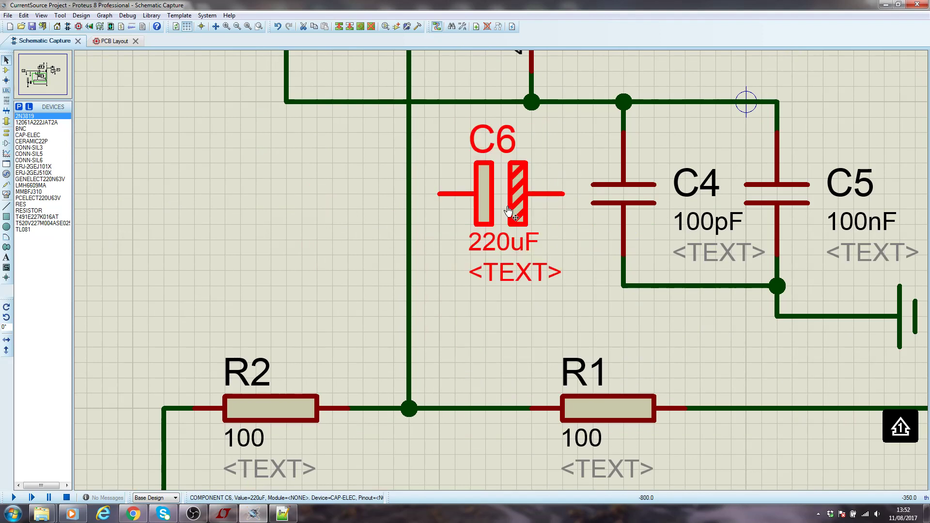
{"action": "left_click_drag", "start_coordinate": [508, 211], "coordinate": [468, 200]}
{"action": "left_click", "coordinate": [531, 315]}
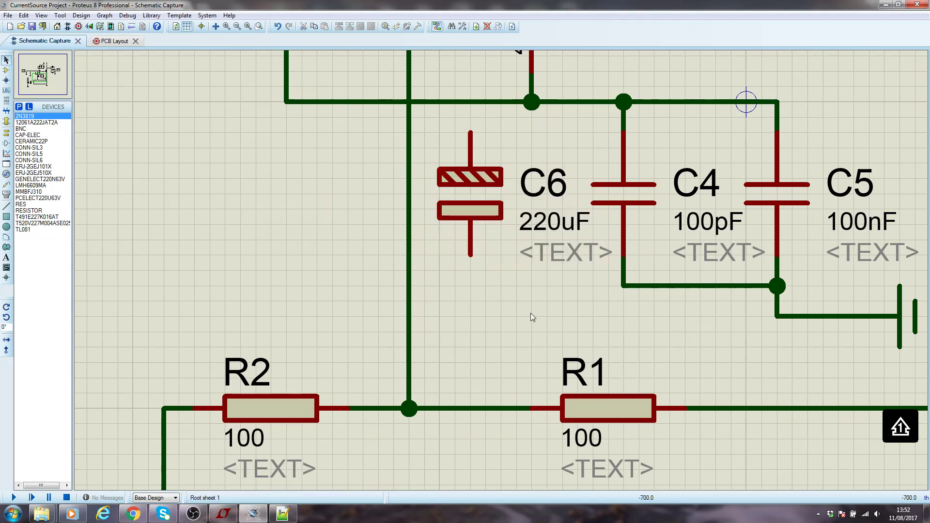
Wire C6's plain-plate terminal to the ground line under C4 and its hatched-plate terminal to the -5V rail
{"action": "left_click", "coordinate": [470, 254]}
{"action": "left_click", "coordinate": [617, 278]}
{"action": "left_click", "coordinate": [470, 131]}
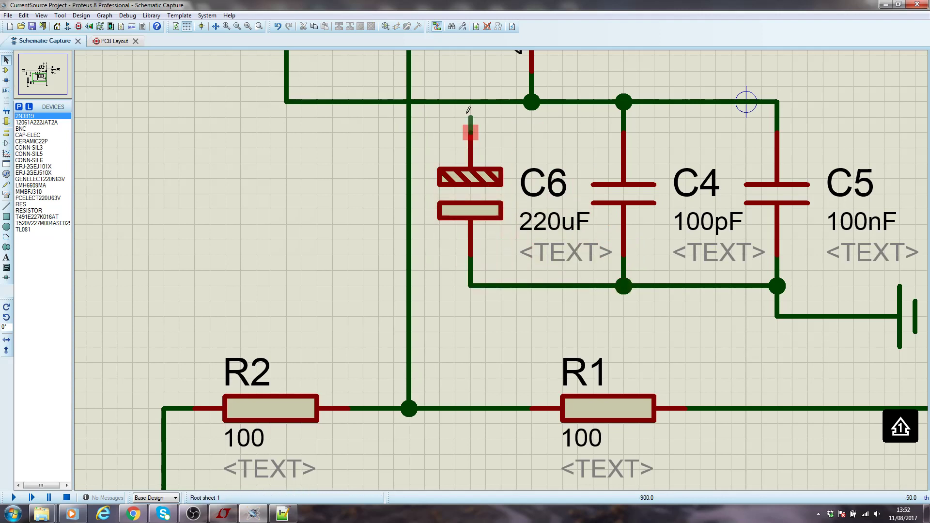
{"action": "left_click", "coordinate": [470, 102]}
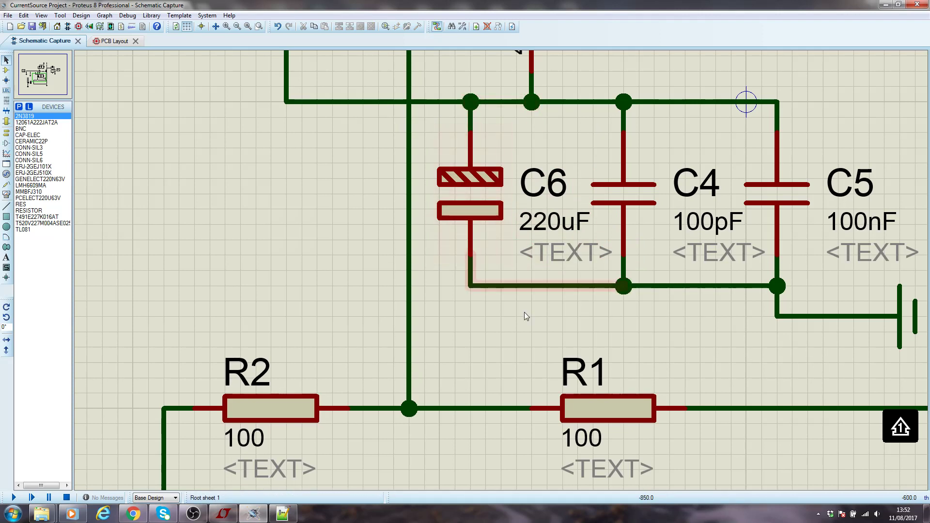
Rotate the GND terminal beside C5 so it points downward and place it directly below C5
{"action": "scroll", "coordinate": [683, 294], "scroll_direction": "down", "scroll_amount": 1}
{"action": "left_click", "coordinate": [787, 312]}
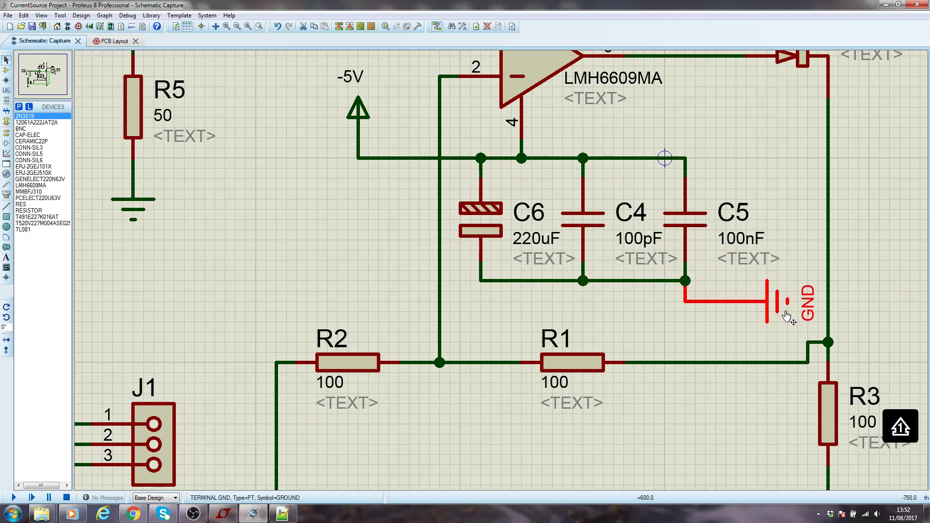
{"action": "key", "text": "KP_Add"}
{"action": "key", "text": "KP_Add"}
{"action": "key", "text": "KP_Add"}
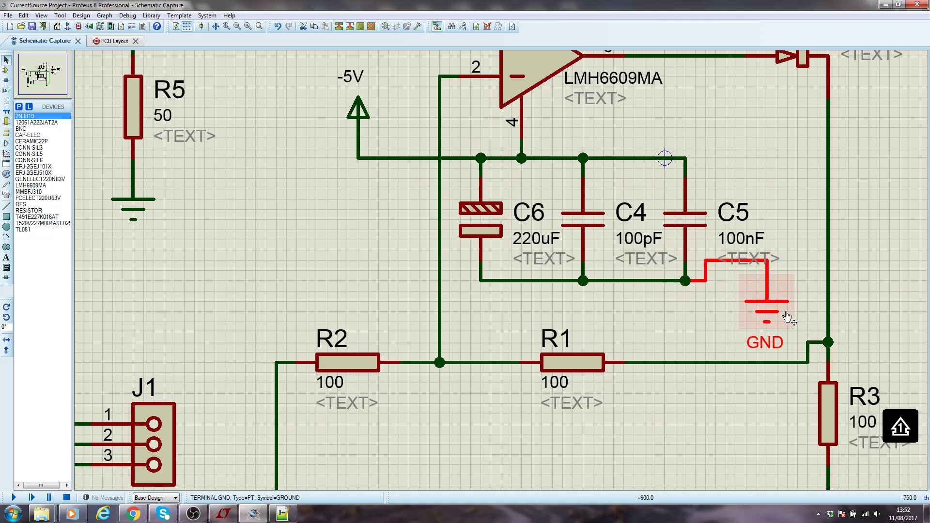
{"action": "left_click_drag", "start_coordinate": [769, 313], "coordinate": [685, 322]}
{"action": "left_click", "coordinate": [748, 323]}
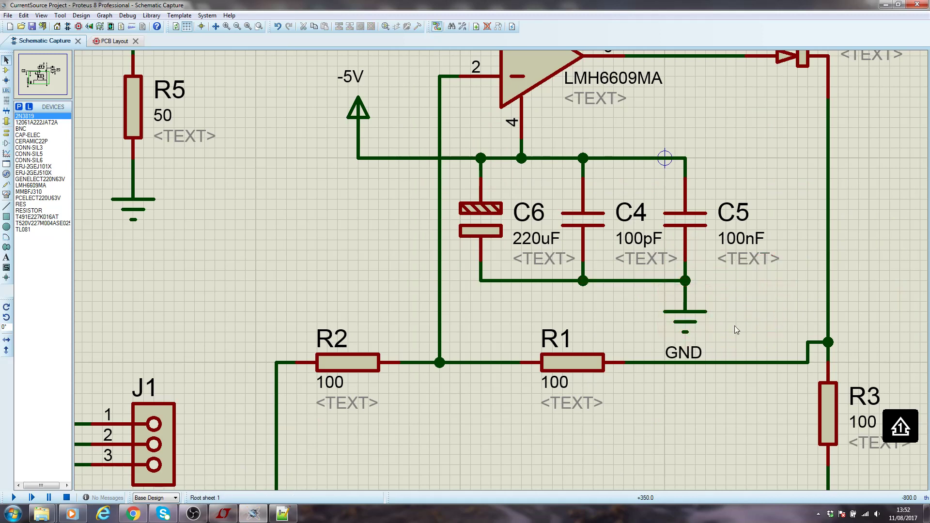
{"action": "double_click", "coordinate": [694, 333]}
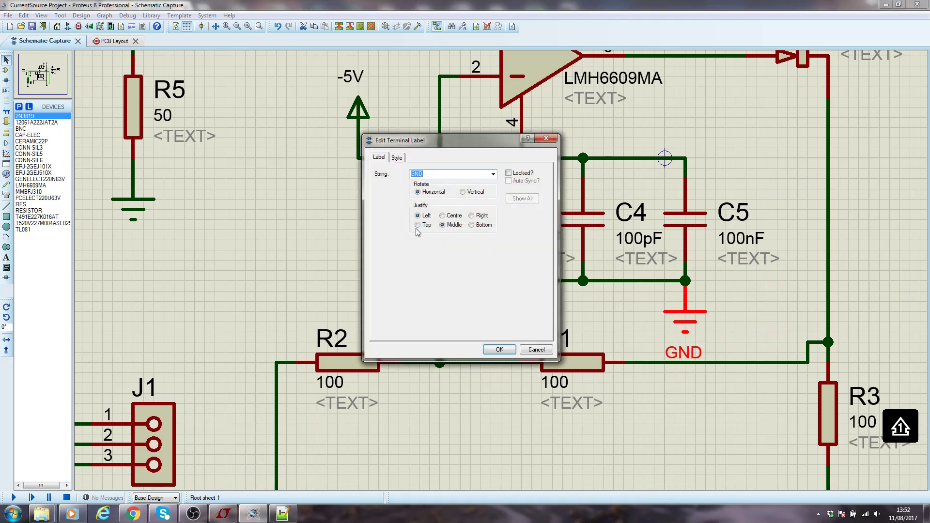
{"action": "left_click", "coordinate": [397, 158]}
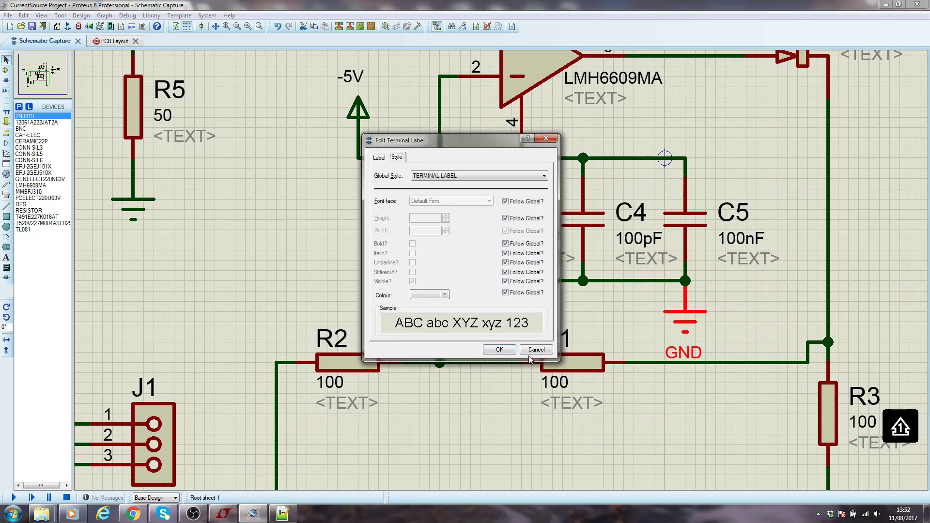
{"action": "left_click", "coordinate": [380, 158]}
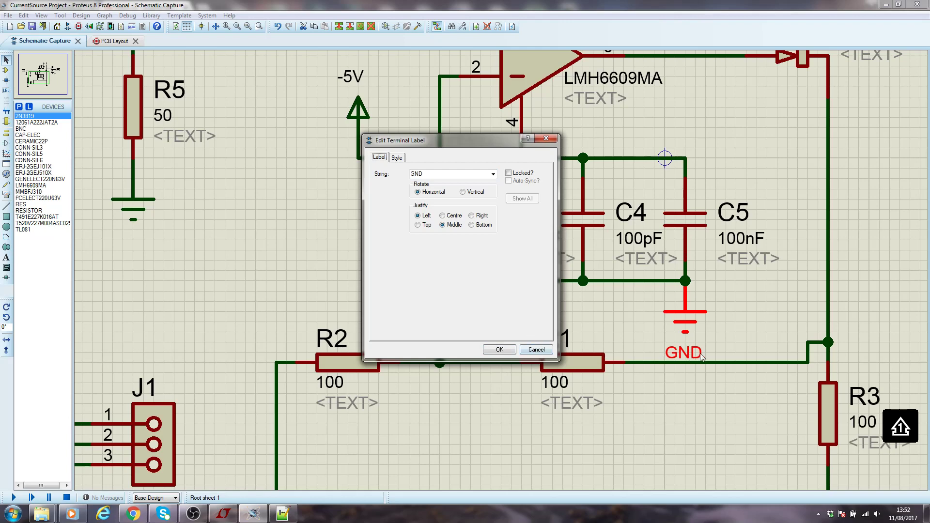
{"action": "left_click", "coordinate": [529, 349]}
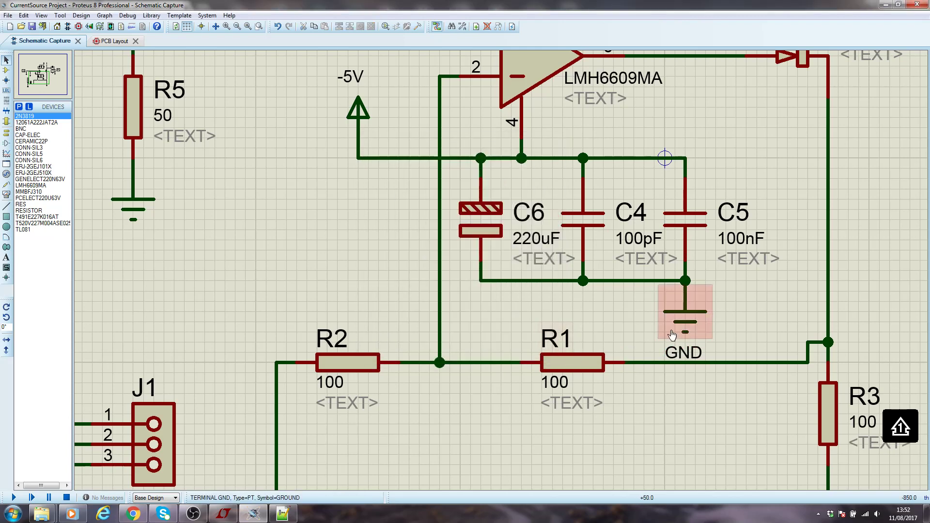
Clear the label text of the ground terminal below C5
{"action": "scroll", "coordinate": [661, 320], "scroll_direction": "down", "scroll_amount": 2}
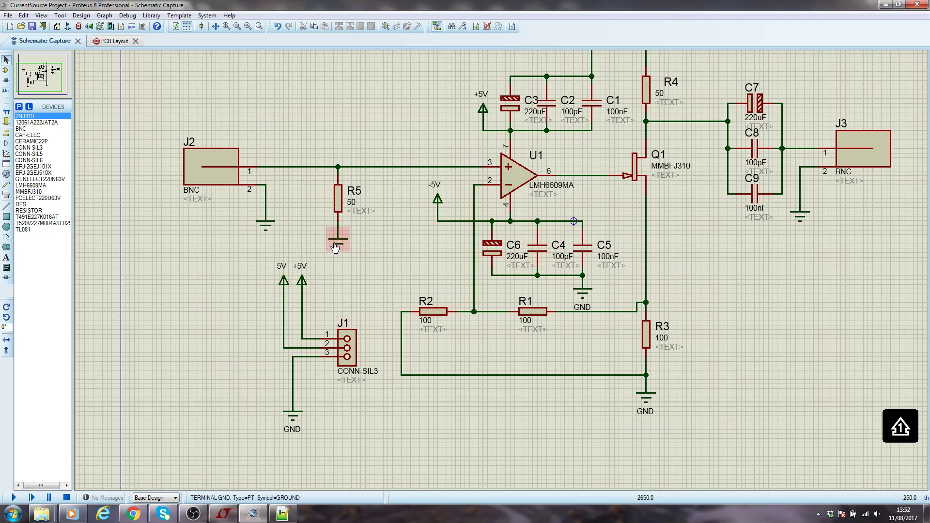
{"action": "right_click", "coordinate": [584, 312]}
{"action": "left_click", "coordinate": [611, 310]}
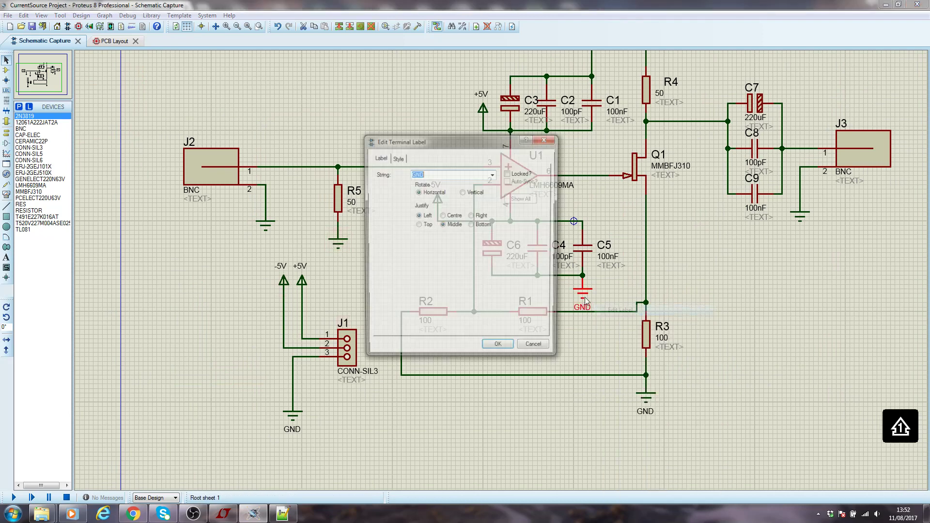
{"action": "key", "text": "BackSpace"}
{"action": "key", "text": "Return"}
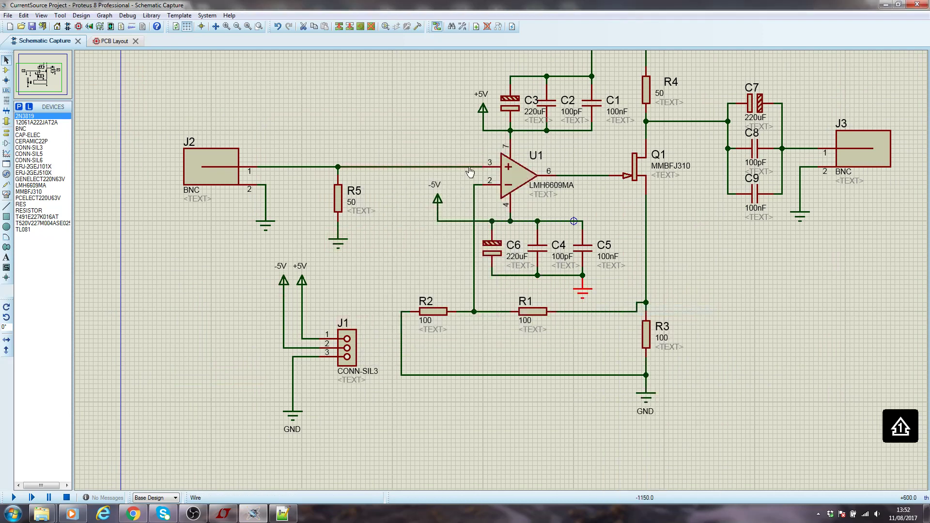
{"action": "left_click", "coordinate": [584, 206]}
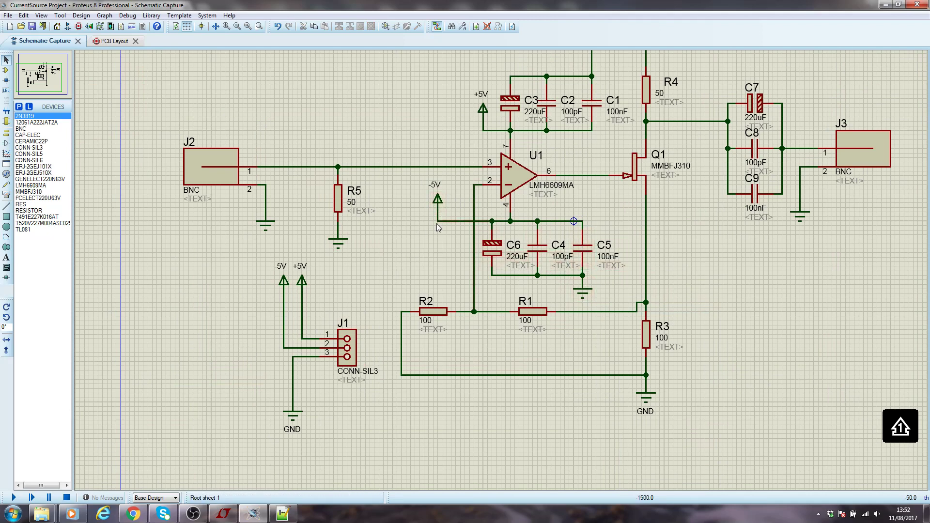
Move the -5V and +5V power terminals of connector J1 farther away from it and apart from each other
{"action": "scroll", "coordinate": [357, 371], "scroll_direction": "down", "scroll_amount": 2}
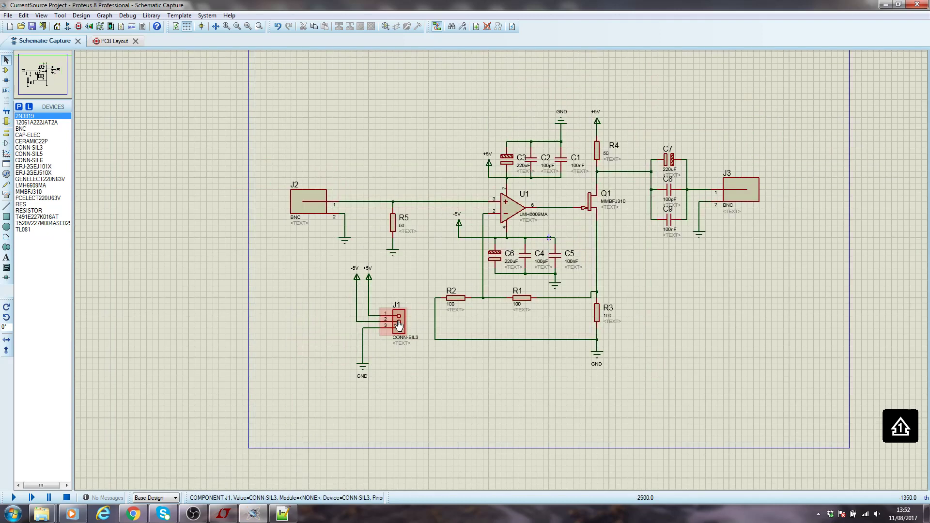
{"action": "scroll", "coordinate": [357, 371], "scroll_direction": "up", "scroll_amount": 2}
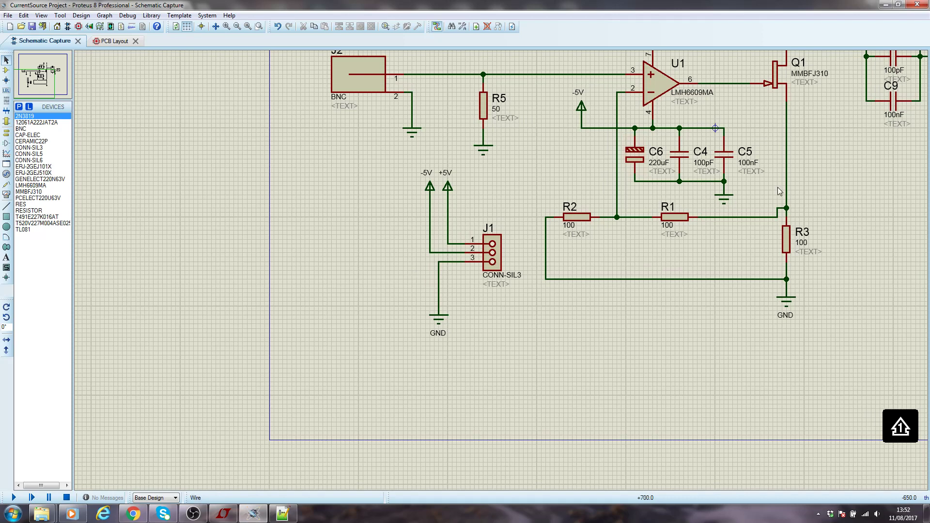
{"action": "scroll", "coordinate": [723, 162], "scroll_direction": "down", "scroll_amount": 1}
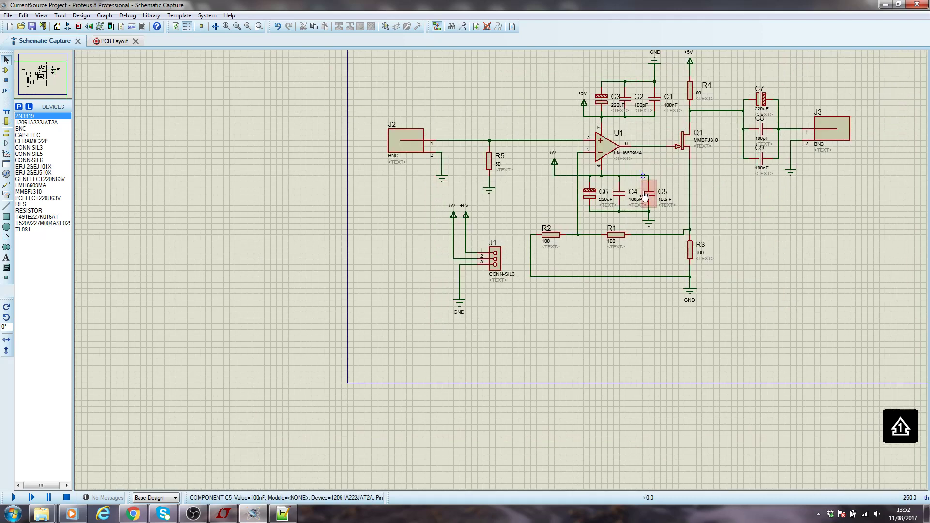
{"action": "scroll", "coordinate": [645, 195], "scroll_direction": "down", "scroll_amount": 2}
{"action": "scroll", "coordinate": [426, 179], "scroll_direction": "up", "scroll_amount": 4}
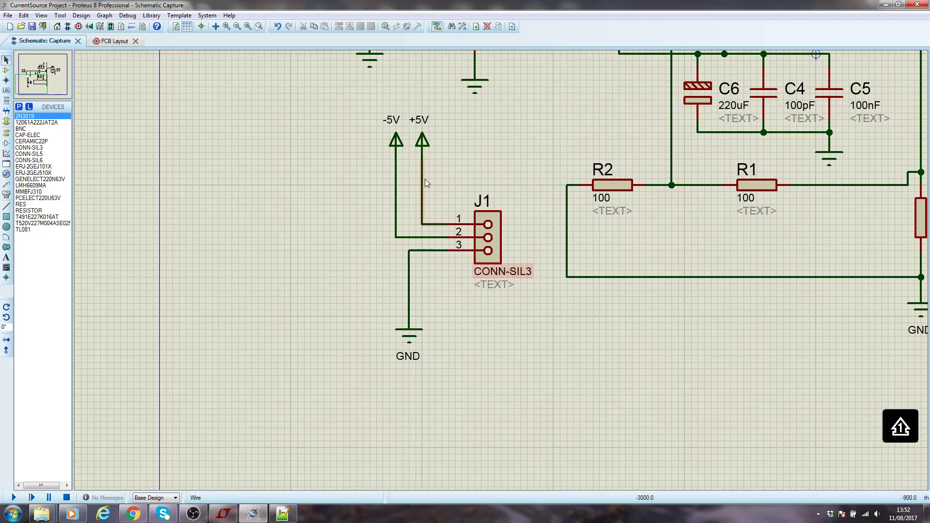
{"action": "left_click_drag", "start_coordinate": [400, 151], "coordinate": [294, 151]}
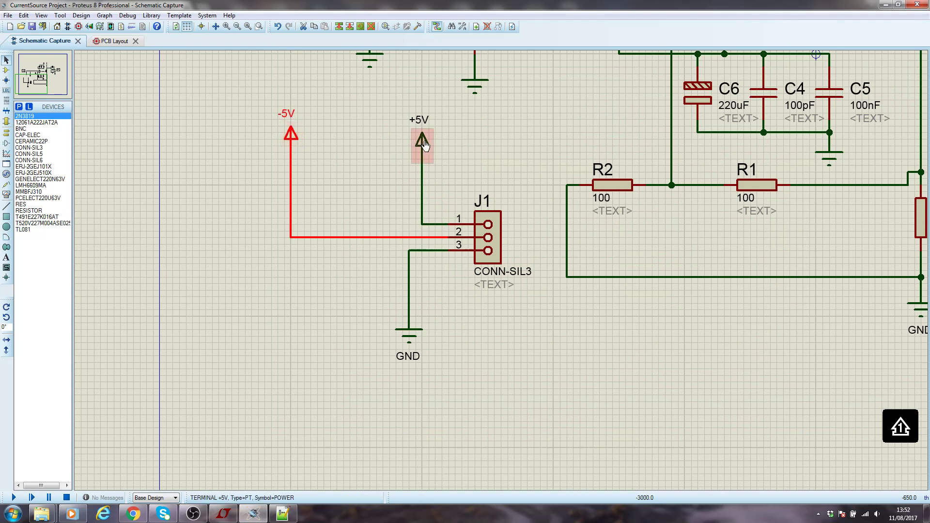
{"action": "left_click_drag", "start_coordinate": [422, 146], "coordinate": [343, 146]}
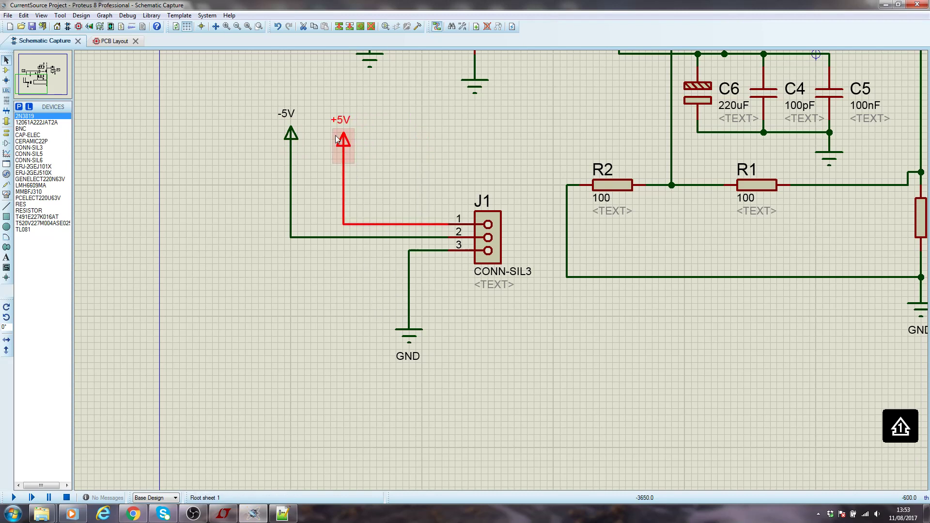
Move the +5V, -5V and GND terminals close to connector J1, shortening their wires
{"action": "left_click_drag", "start_coordinate": [340, 140], "coordinate": [436, 174]}
{"action": "left_click_drag", "start_coordinate": [291, 137], "coordinate": [418, 187]}
{"action": "left_click_drag", "start_coordinate": [408, 334], "coordinate": [435, 280]}
{"action": "left_click", "coordinate": [467, 296]}
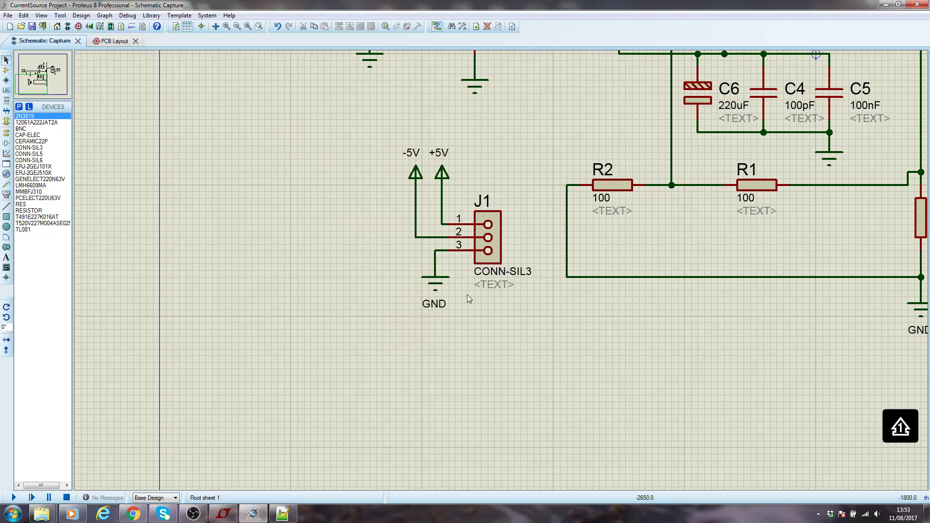
Delete the wires from J1 pin 2 to the -5V terminal and from J1 pin 3 to the ground terminal
{"action": "scroll", "coordinate": [454, 246], "scroll_direction": "up", "scroll_amount": 2}
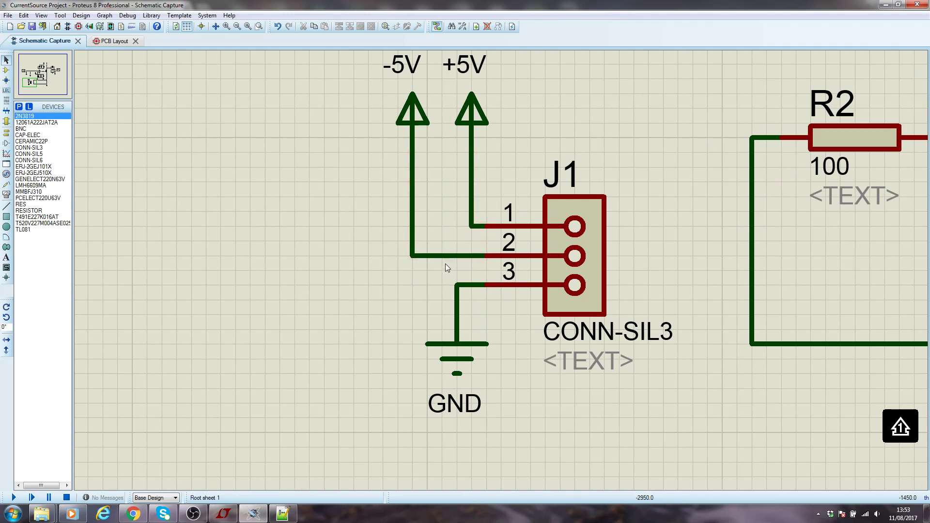
{"action": "right_click", "coordinate": [460, 257]}
{"action": "right_click", "coordinate": [460, 257]}
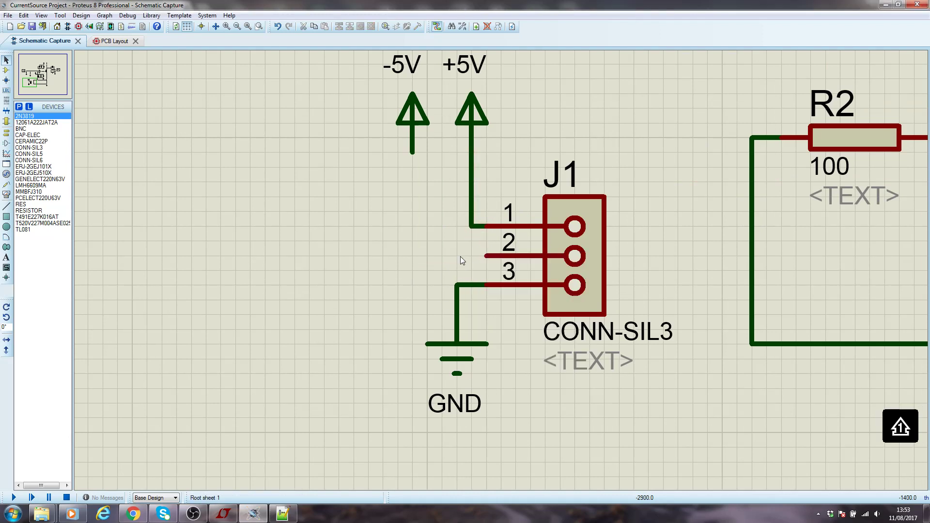
{"action": "right_click", "coordinate": [472, 286]}
{"action": "right_click", "coordinate": [472, 286]}
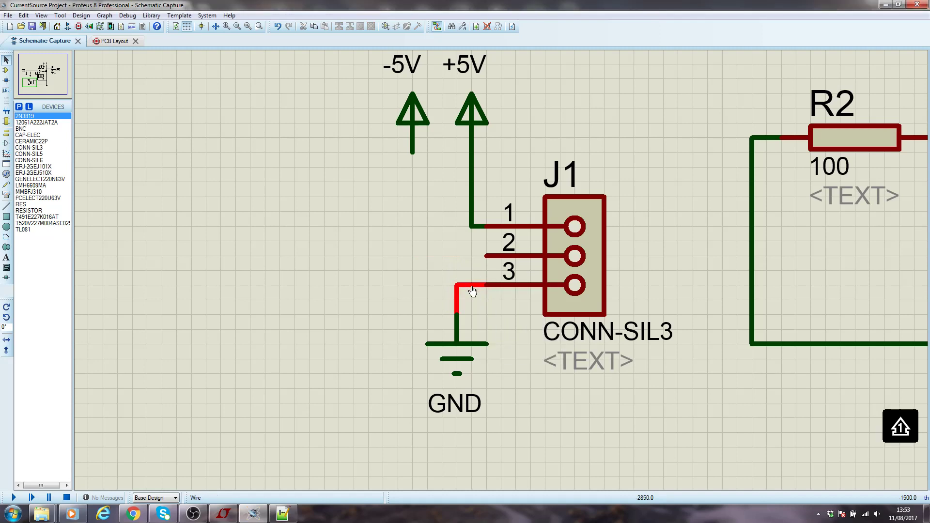
Move the GND terminal farther from J1 and swap the connections, wiring GND to pin 2 and -5V to pin 3
{"action": "left_click", "coordinate": [457, 359]}
{"action": "left_click_drag", "start_coordinate": [457, 359], "coordinate": [369, 360]}
{"action": "left_click", "coordinate": [411, 366]}
{"action": "left_click", "coordinate": [368, 314]}
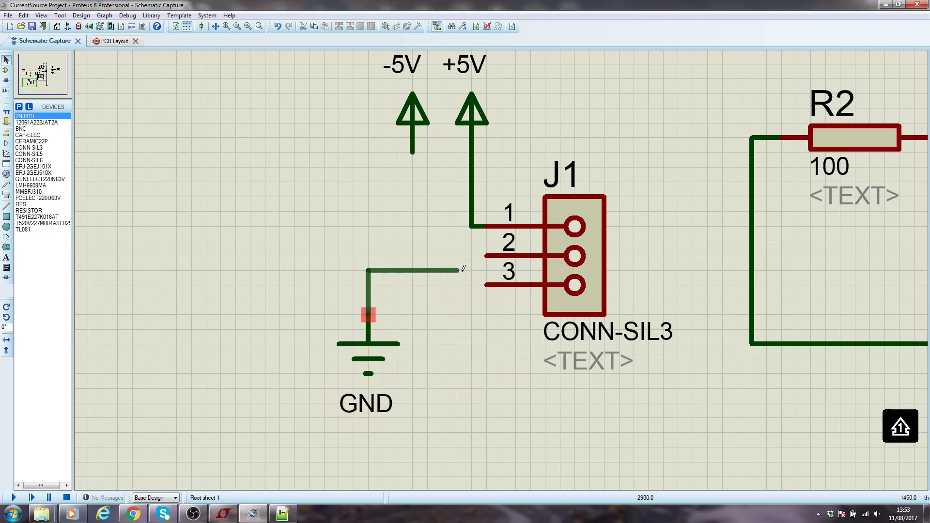
{"action": "left_click", "coordinate": [485, 256]}
{"action": "left_click", "coordinate": [413, 153]}
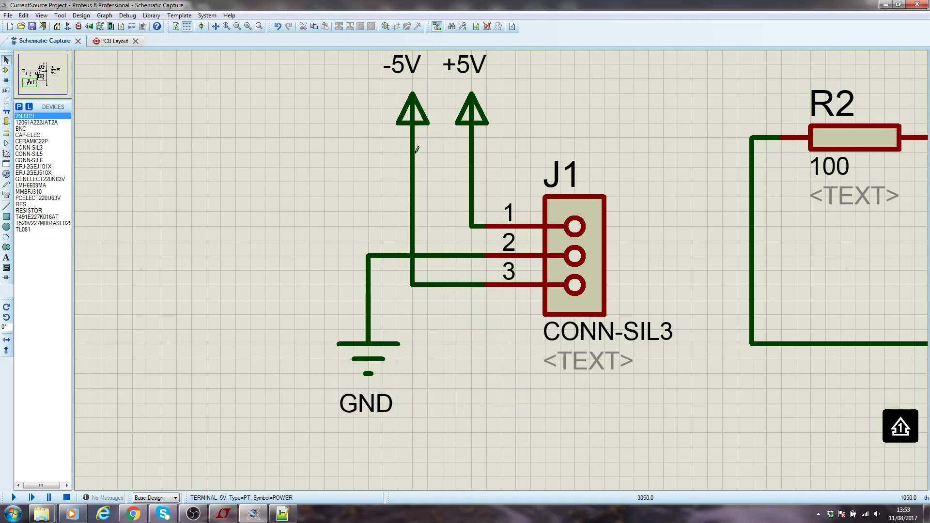
Clear the GND label of the ground terminal connected to J1 pin 2
{"action": "double_click", "coordinate": [367, 403]}
{"action": "key", "text": "BackSpace"}
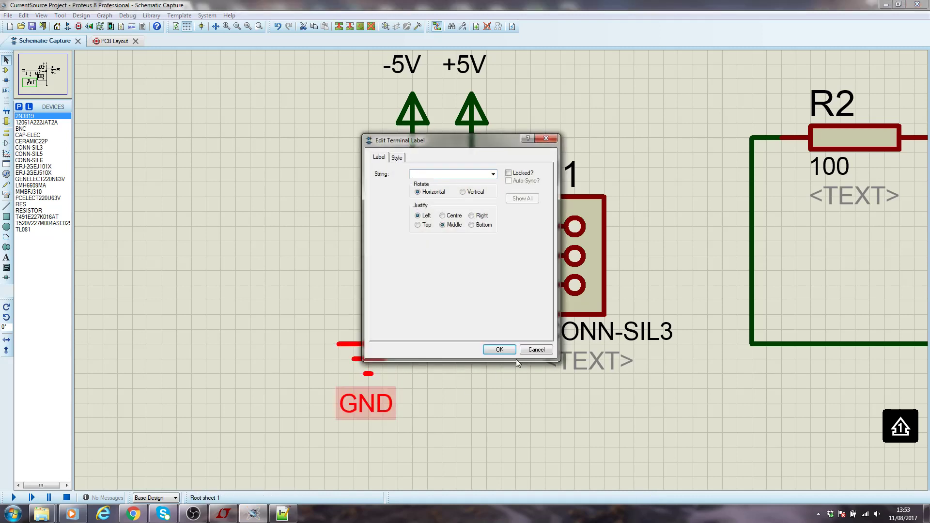
{"action": "key", "text": "Return"}
Place copies of the +5V and -5V power terminals in the free area beside J1, with -5V inverted below +5V
{"action": "scroll", "coordinate": [464, 287], "scroll_direction": "down", "scroll_amount": 2}
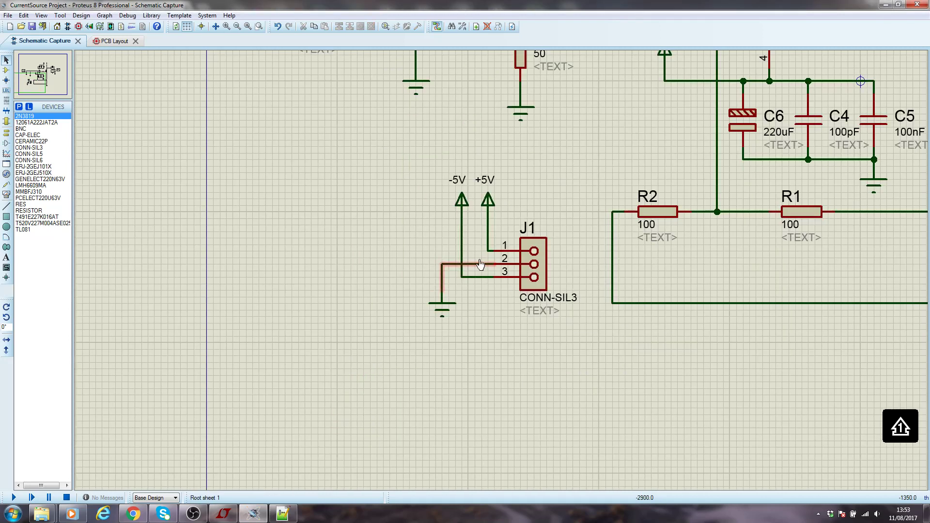
{"action": "left_click_drag", "start_coordinate": [429, 167], "coordinate": [520, 218]}
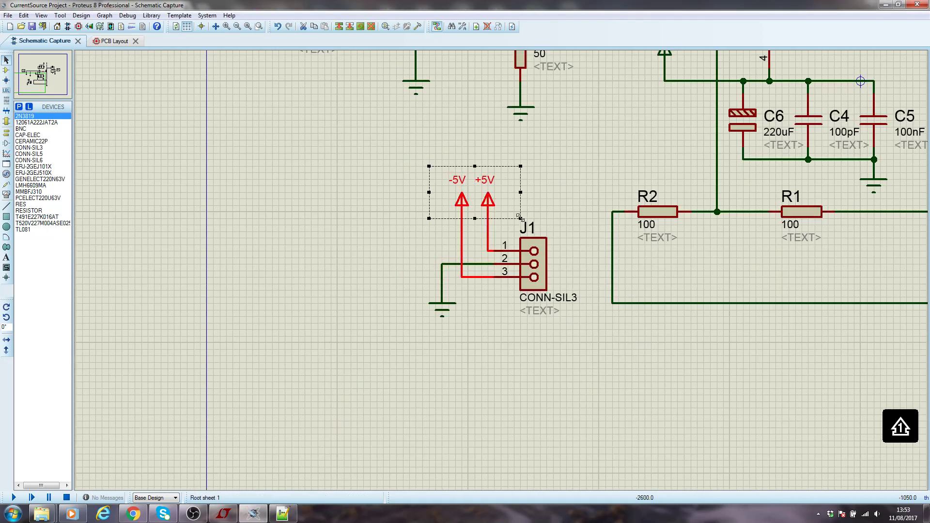
{"action": "left_click", "coordinate": [340, 27]}
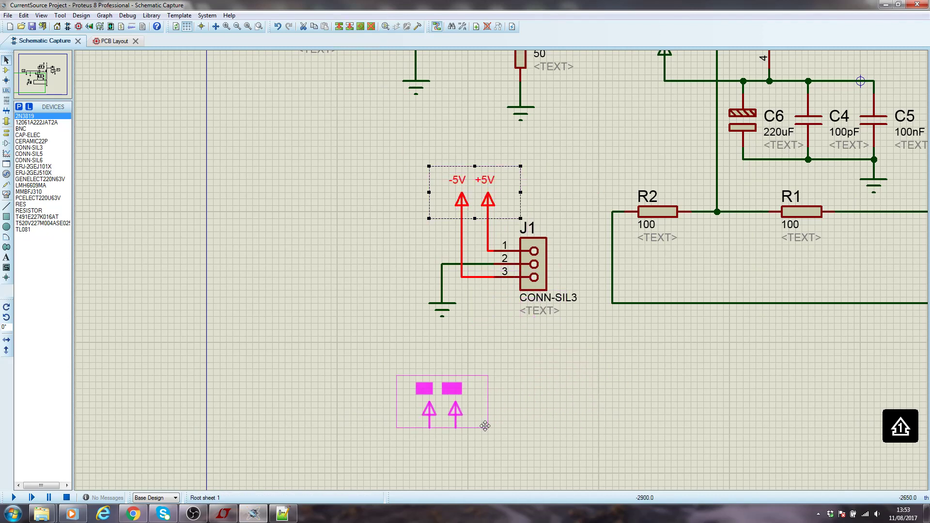
{"action": "scroll", "coordinate": [484, 424], "scroll_direction": "down", "scroll_amount": 1}
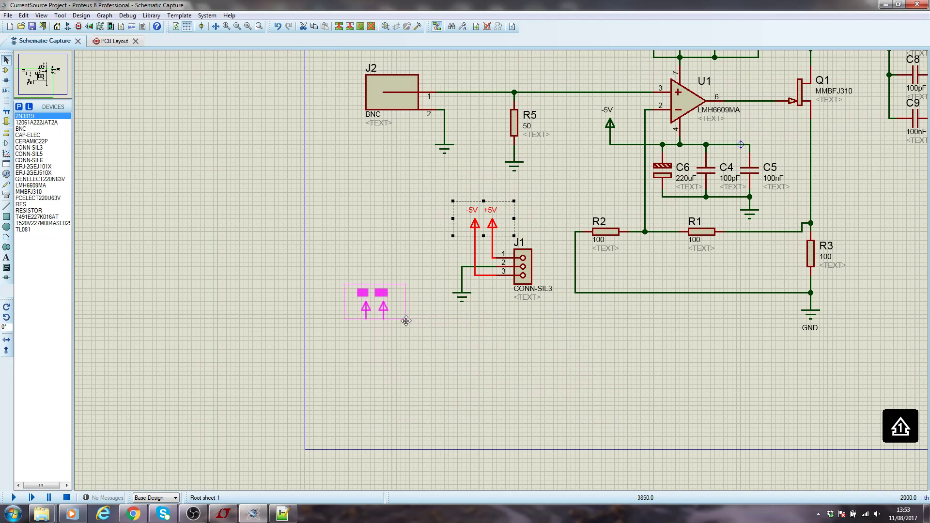
{"action": "left_click", "coordinate": [415, 321]}
{"action": "right_click", "coordinate": [415, 320]}
{"action": "left_click", "coordinate": [376, 310]}
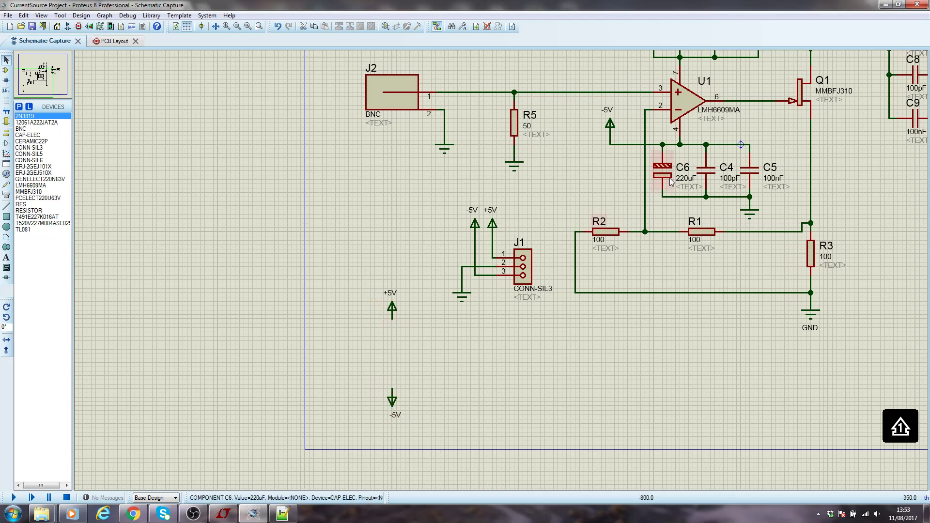
Disconnect C6 from the U1 supply decoupling network by deleting the wires on both of its pins
{"action": "left_click_drag", "start_coordinate": [666, 167], "coordinate": [395, 369]}
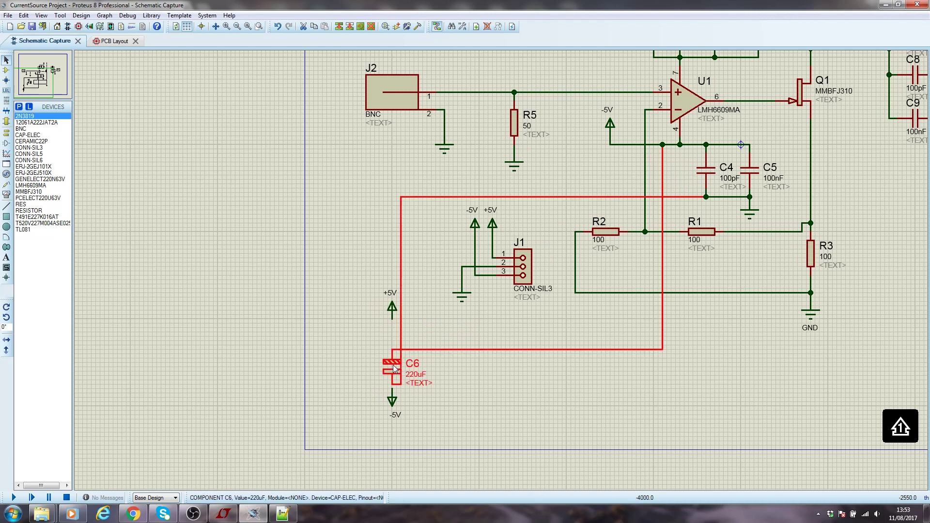
{"action": "key", "text": "ctrl+z"}
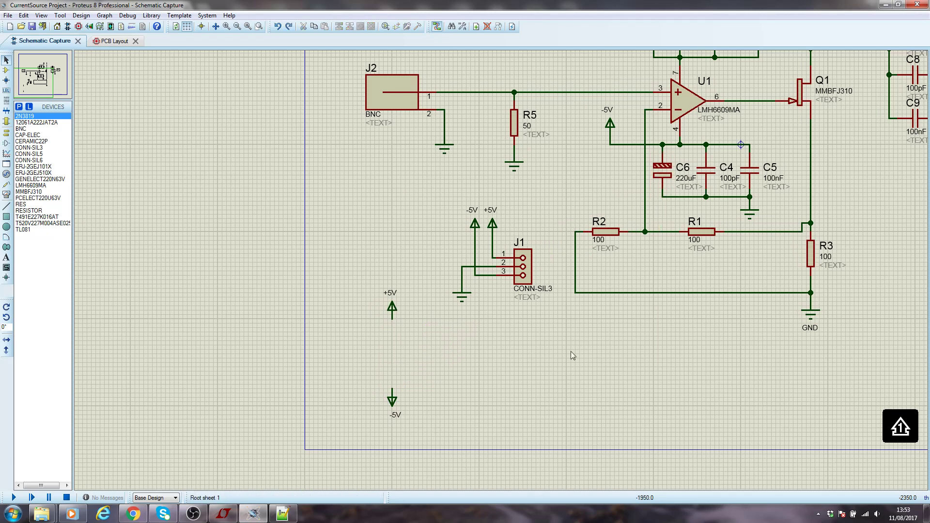
{"action": "right_click", "coordinate": [678, 196]}
{"action": "right_click", "coordinate": [679, 196]}
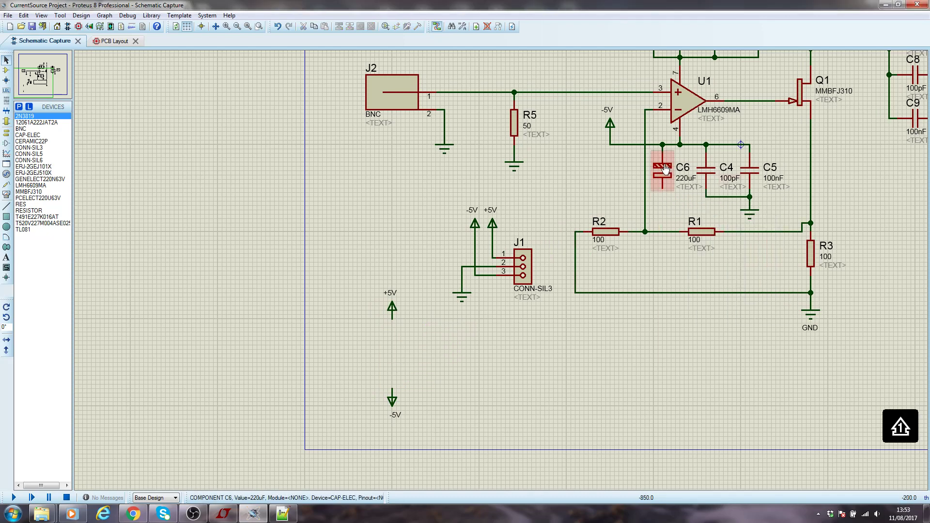
{"action": "right_click", "coordinate": [671, 143]}
{"action": "left_click", "coordinate": [655, 157]}
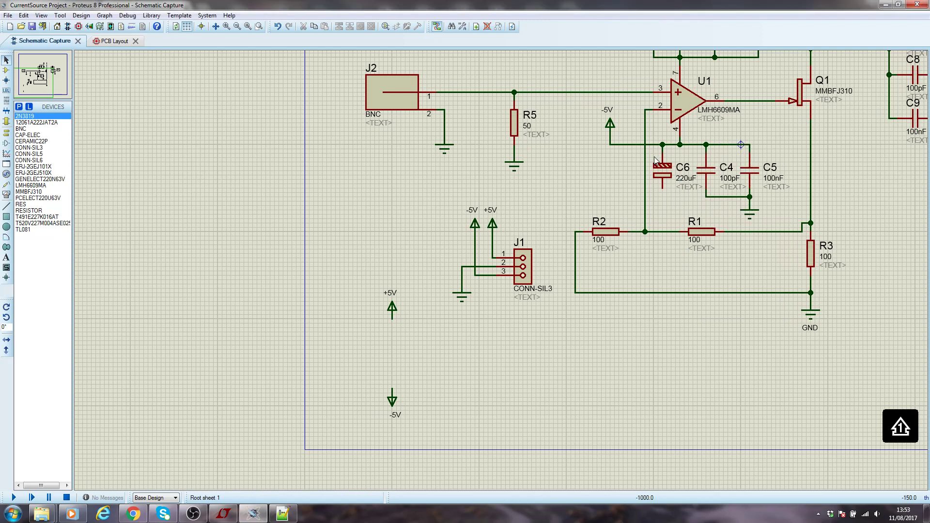
{"action": "scroll", "coordinate": [659, 153], "scroll_direction": "up", "scroll_amount": 4}
{"action": "right_click", "coordinate": [523, 257]}
{"action": "right_click", "coordinate": [524, 257]}
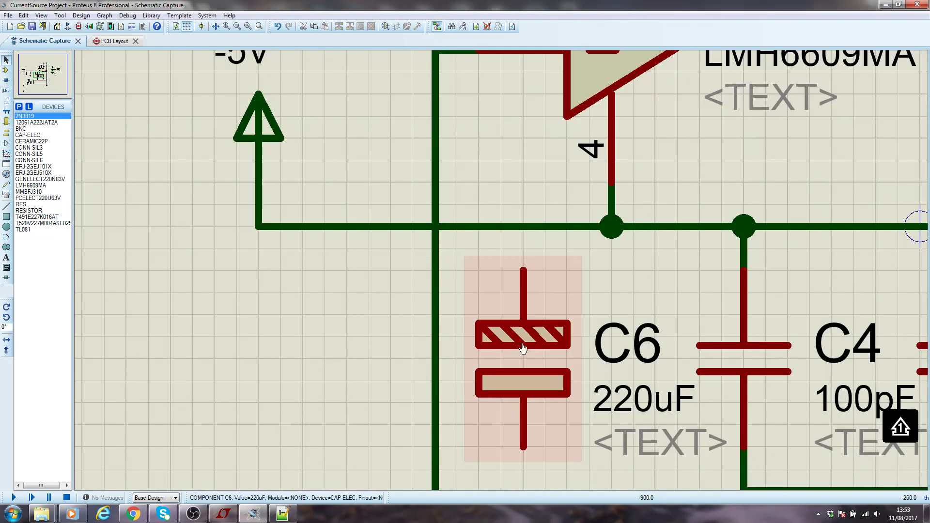
Move C6 between the separate +5V and -5V terminals near J1
{"action": "left_click", "coordinate": [523, 347]}
{"action": "scroll", "coordinate": [584, 402], "scroll_direction": "down", "scroll_amount": 5}
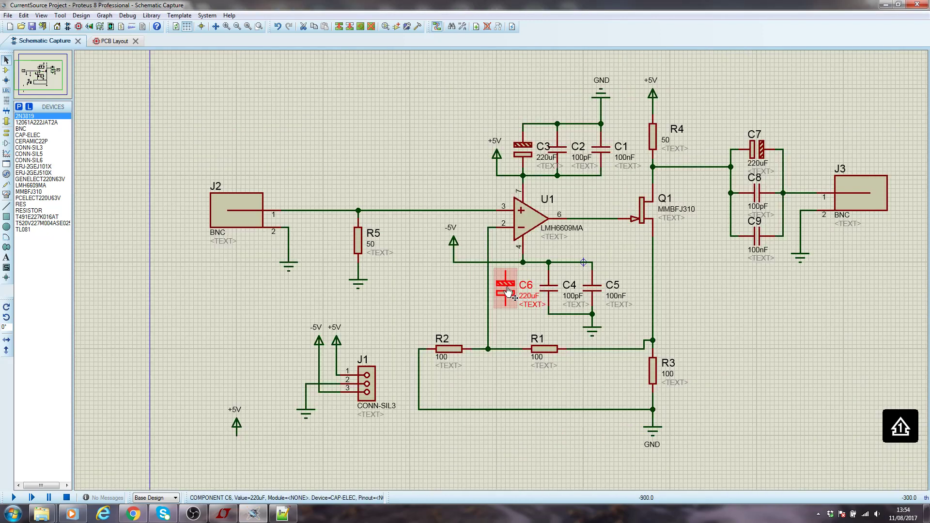
{"action": "key", "text": "ctrl+c"}
{"action": "key", "text": "ctrl+v"}
{"action": "left_click", "coordinate": [241, 457]}
{"action": "scroll", "coordinate": [508, 247], "scroll_direction": "up", "scroll_amount": 5}
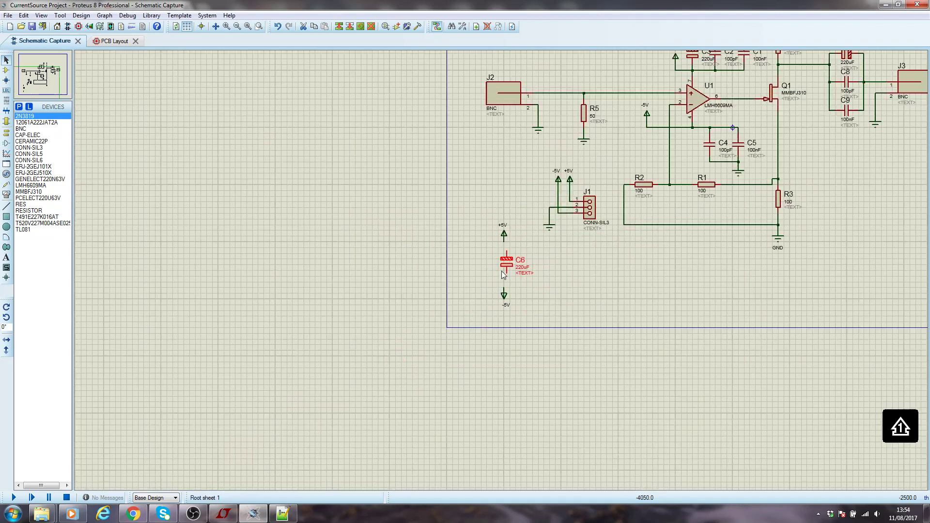
{"action": "left_click_drag", "start_coordinate": [508, 245], "coordinate": [501, 275]}
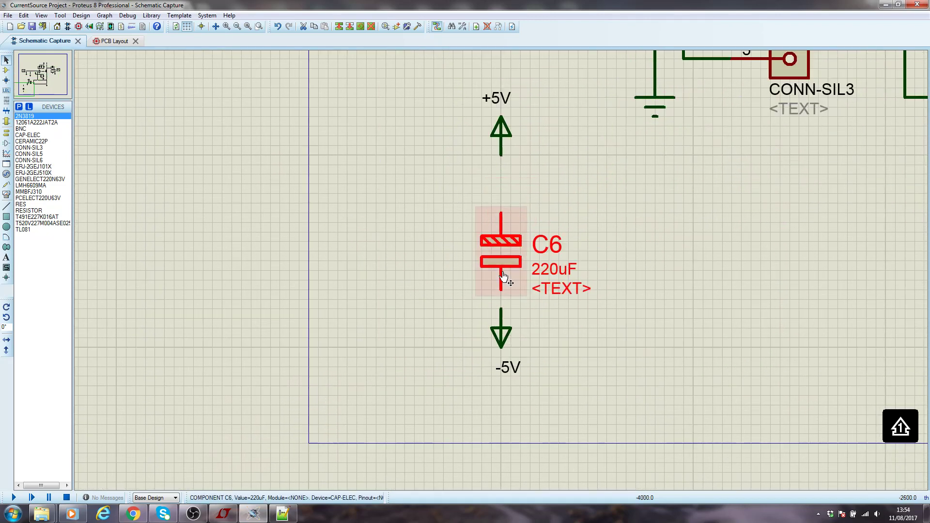
Rotate C6 by 180 degrees and wire its pins to the -5V and +5V terminals
{"action": "key", "text": "KP_Add"}
{"action": "key", "text": "KP_Add"}
{"action": "left_click", "coordinate": [664, 216]}
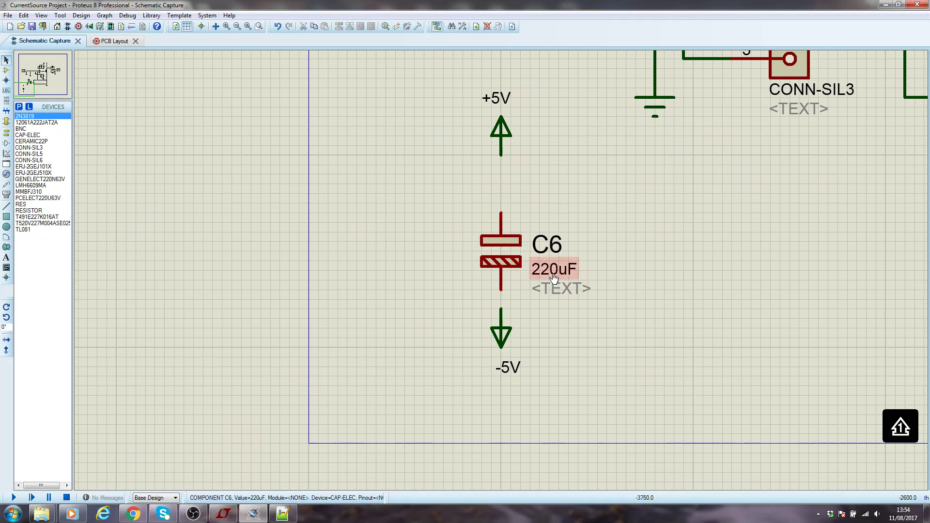
{"action": "left_click", "coordinate": [501, 213]}
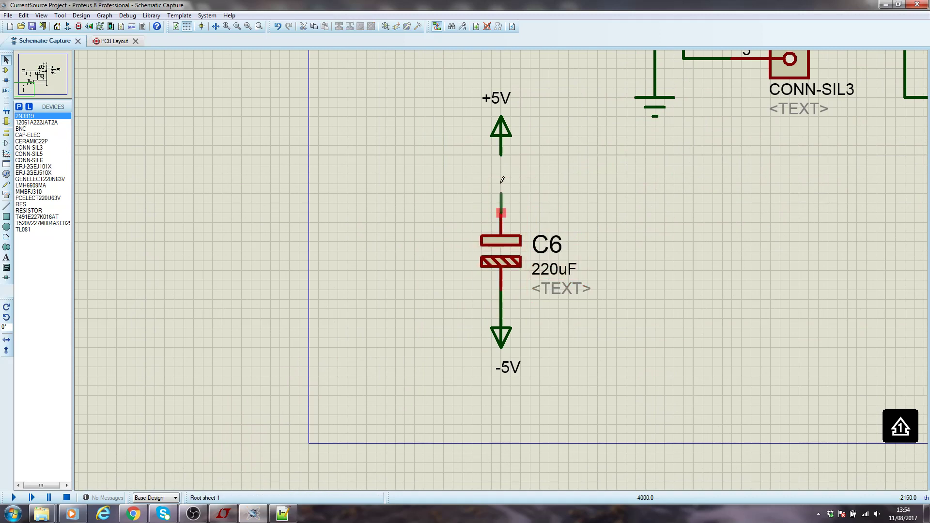
{"action": "left_click", "coordinate": [501, 155]}
Delete the wire between C6 and the +5V terminal, and move that terminal farther above C6
{"action": "right_click", "coordinate": [499, 166]}
{"action": "right_click", "coordinate": [499, 166]}
{"action": "left_click_drag", "start_coordinate": [504, 132], "coordinate": [503, 110]}
{"action": "left_click", "coordinate": [534, 127]}
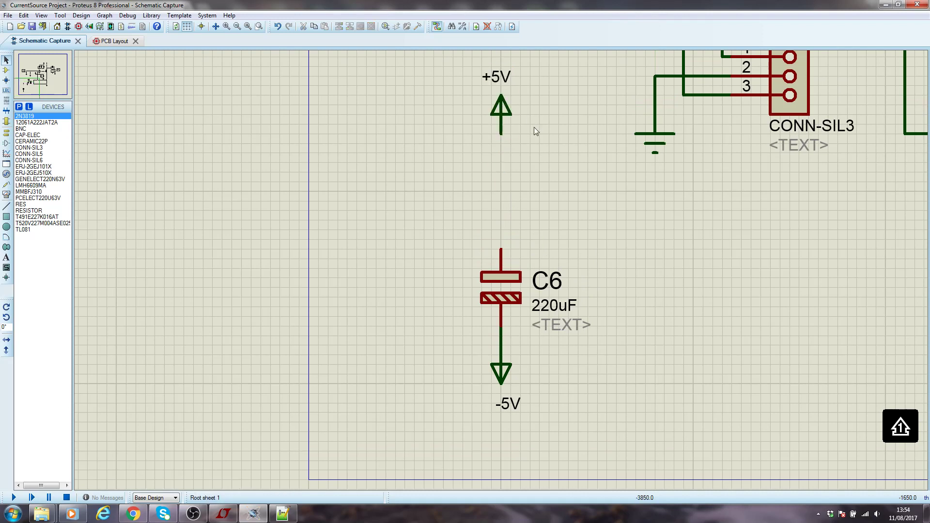
Copy J1's ground terminal and place the copy beside C6
{"action": "scroll", "coordinate": [533, 127], "scroll_direction": "down", "scroll_amount": 2}
{"action": "left_click", "coordinate": [575, 222]}
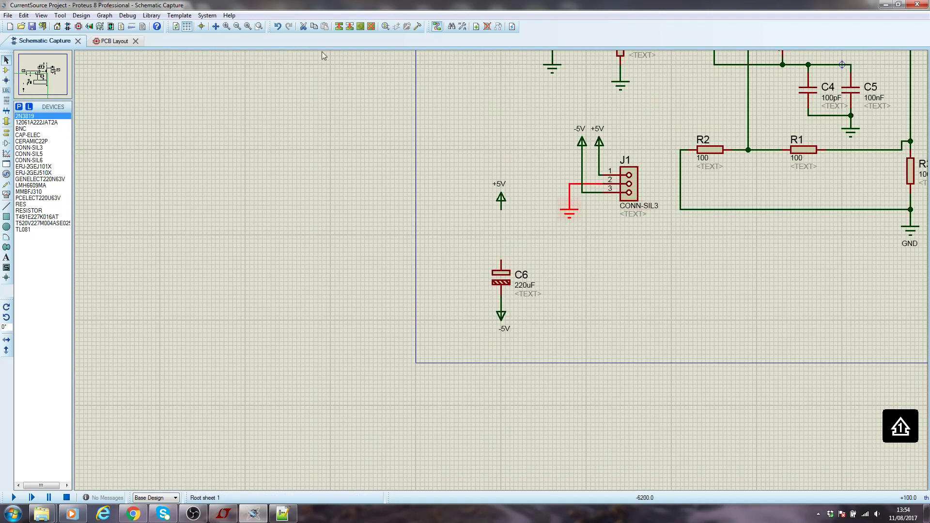
{"action": "left_click", "coordinate": [339, 27]}
{"action": "left_click", "coordinate": [7, 133]}
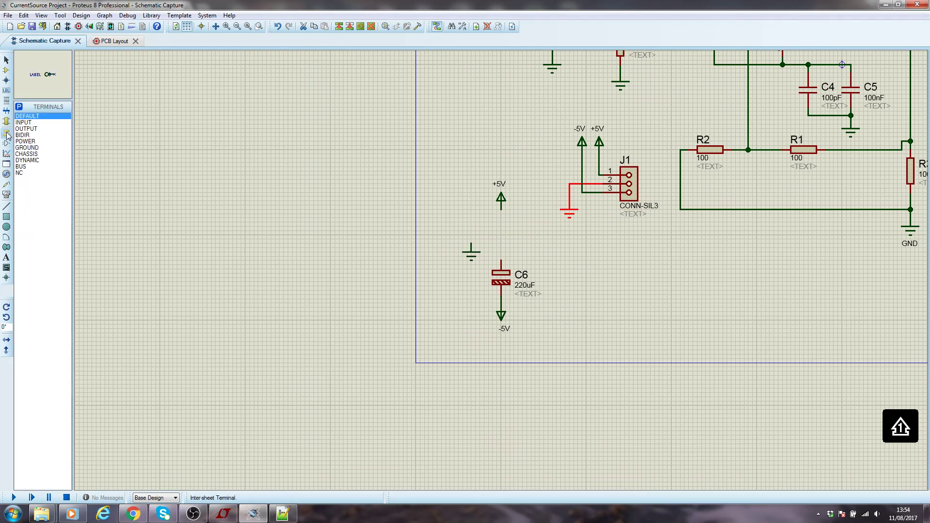
{"action": "left_click", "coordinate": [35, 148]}
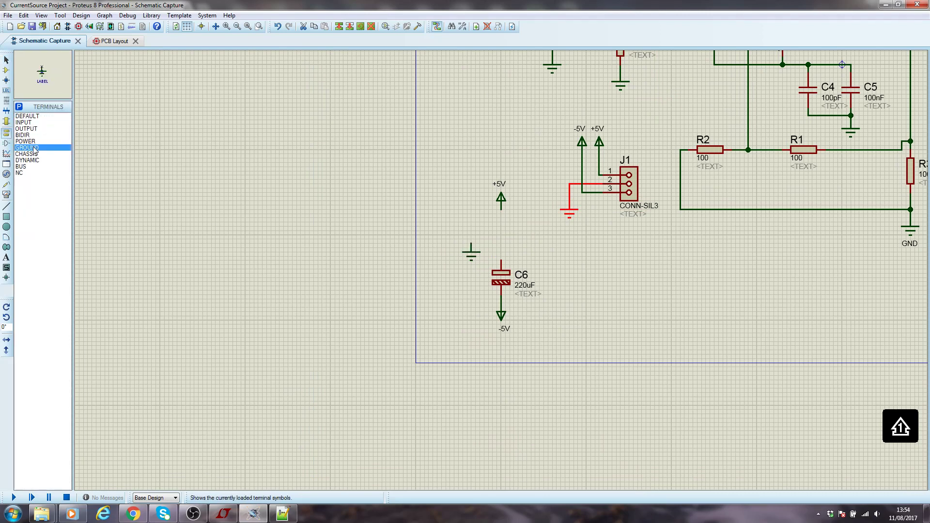
{"action": "left_click", "coordinate": [7, 71]}
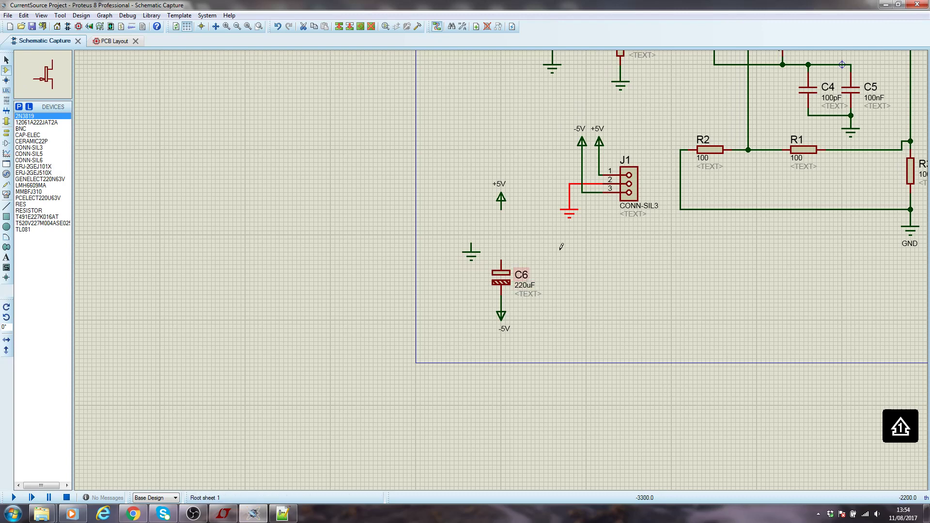
Delete the wires connecting C3 to the GND and +5V nets above U1
{"action": "scroll", "coordinate": [502, 247], "scroll_direction": "down", "scroll_amount": 2}
{"action": "scroll", "coordinate": [503, 266], "scroll_direction": "up", "scroll_amount": 2}
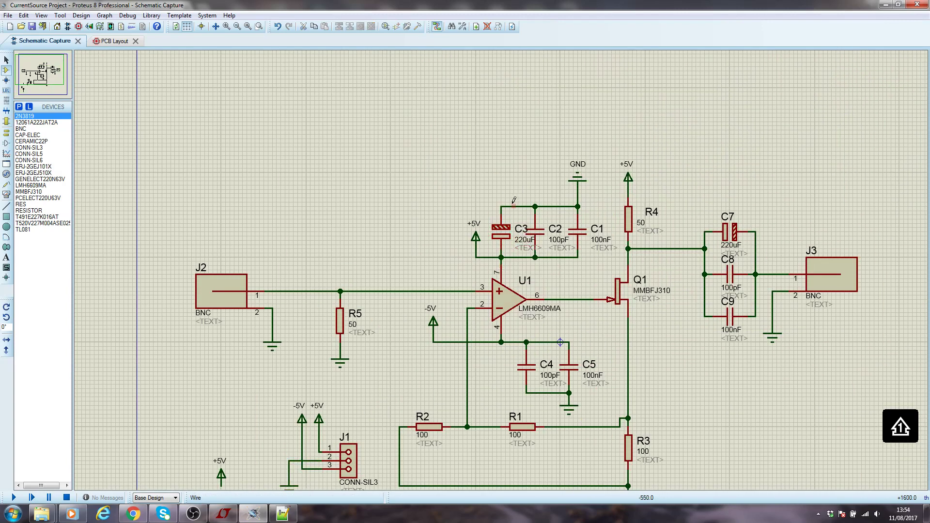
{"action": "scroll", "coordinate": [506, 249], "scroll_direction": "up", "scroll_amount": 3}
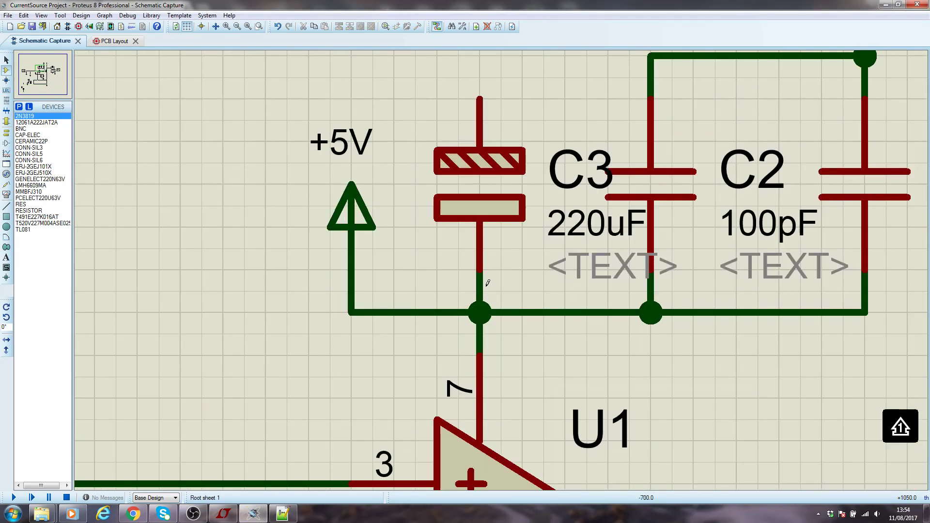
{"action": "right_click", "coordinate": [487, 282]}
{"action": "key", "text": "Escape"}
Move C3 between the separate +5V terminal and C6, rotated by 180 degrees
{"action": "left_click", "coordinate": [502, 236]}
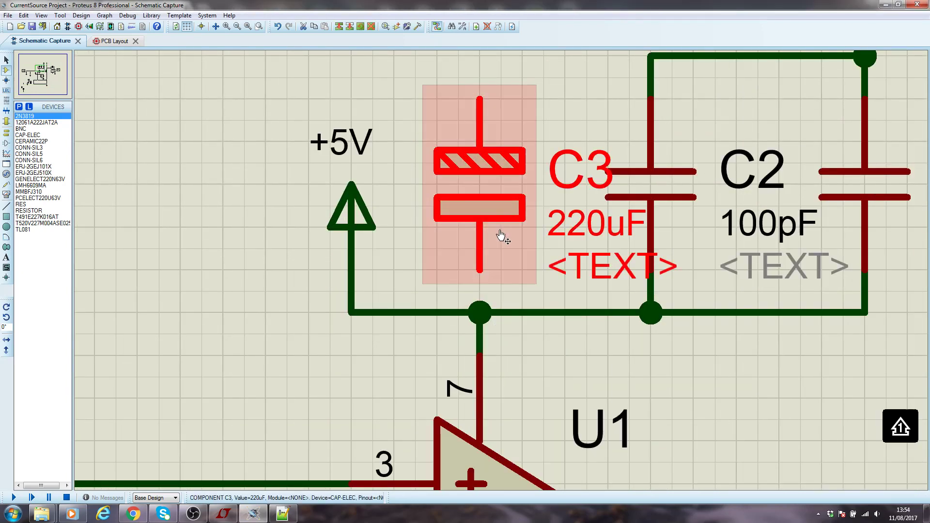
{"action": "scroll", "coordinate": [501, 236], "scroll_direction": "down", "scroll_amount": 5}
{"action": "mouse_move", "coordinate": [498, 259]}
{"action": "left_mouse_down"}
{"action": "mouse_move", "coordinate": [387, 411]}
{"action": "mouse_move", "coordinate": [313, 448]}
{"action": "left_mouse_up"}
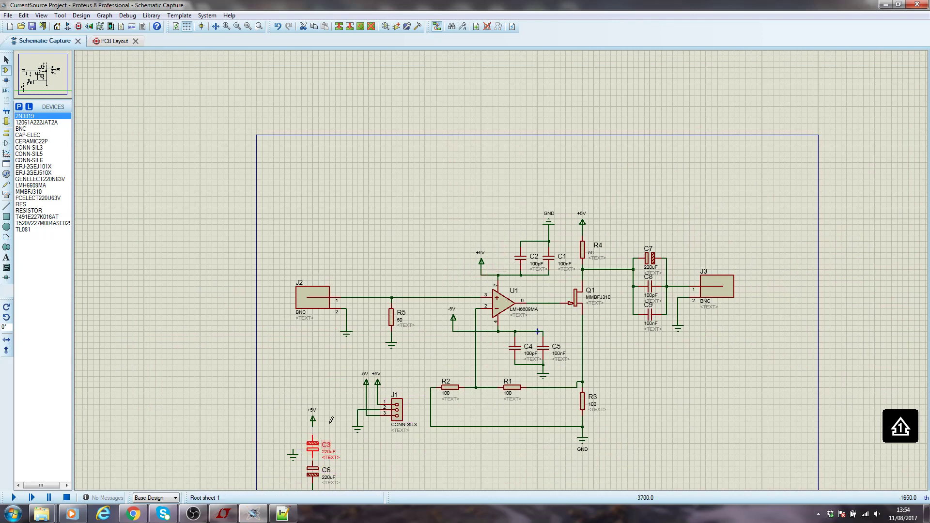
{"action": "scroll", "coordinate": [312, 468], "scroll_direction": "up", "scroll_amount": 3}
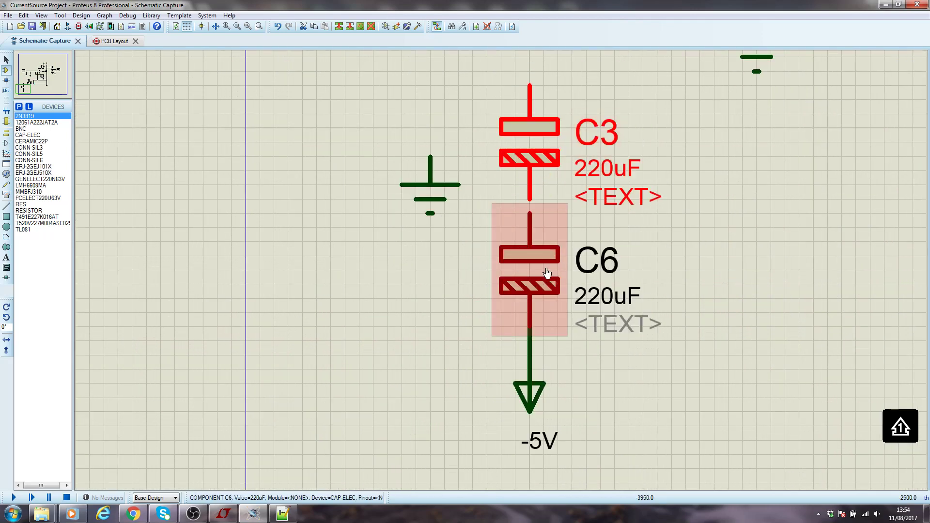
{"action": "scroll", "coordinate": [533, 271], "scroll_direction": "down", "scroll_amount": 3}
{"action": "scroll", "coordinate": [499, 286], "scroll_direction": "up", "scroll_amount": 3}
Shift C3 slightly up to leave wiring space between it and C6
{"action": "double_click", "coordinate": [498, 289]}
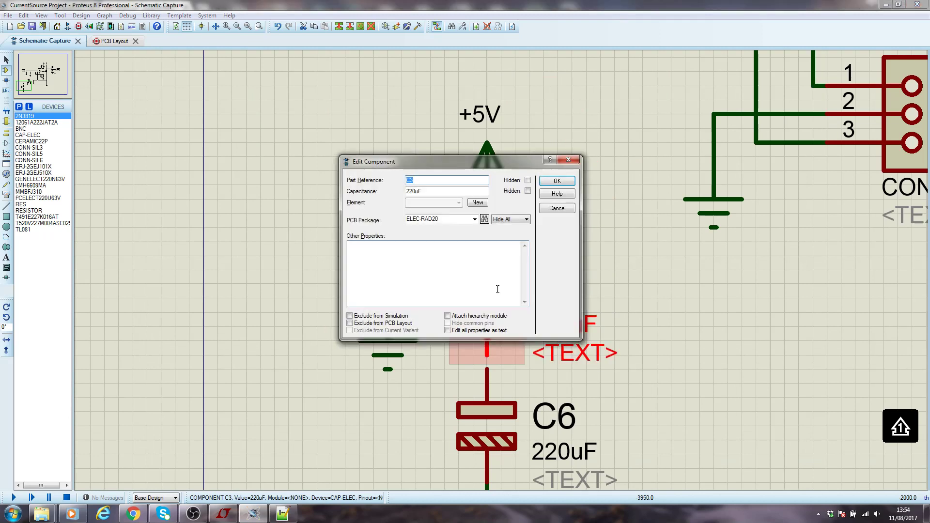
{"action": "left_click", "coordinate": [557, 208]}
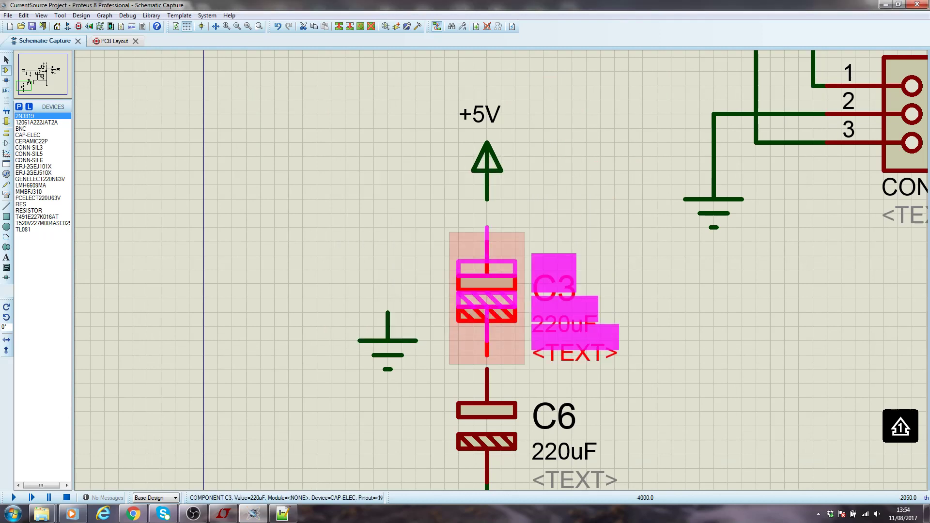
{"action": "left_click_drag", "start_coordinate": [487, 298], "coordinate": [487, 297]}
{"action": "left_click", "coordinate": [570, 222]}
Lower the ground terminal, wire it to the junction joining C3 and C6, and connect C3's upper pin to +5V
{"action": "left_click", "coordinate": [390, 356]}
{"action": "left_click_drag", "start_coordinate": [391, 356], "coordinate": [401, 426]}
{"action": "left_click", "coordinate": [388, 372]}
{"action": "left_click", "coordinate": [402, 382]}
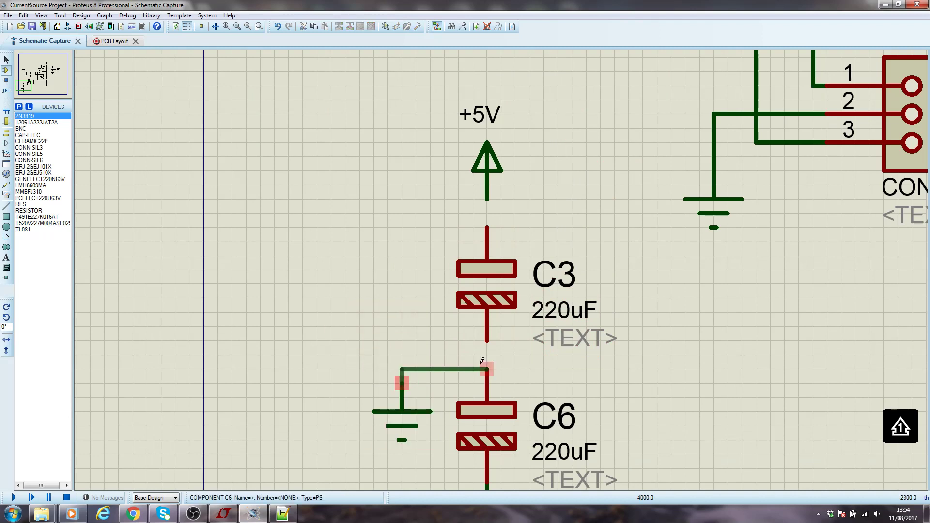
{"action": "left_click", "coordinate": [487, 344]}
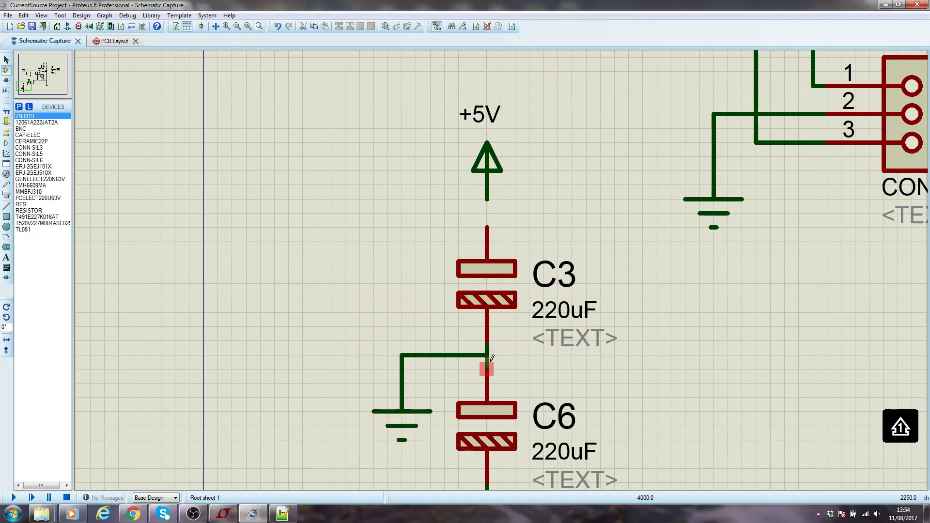
{"action": "left_click", "coordinate": [487, 225]}
{"action": "left_click", "coordinate": [493, 200]}
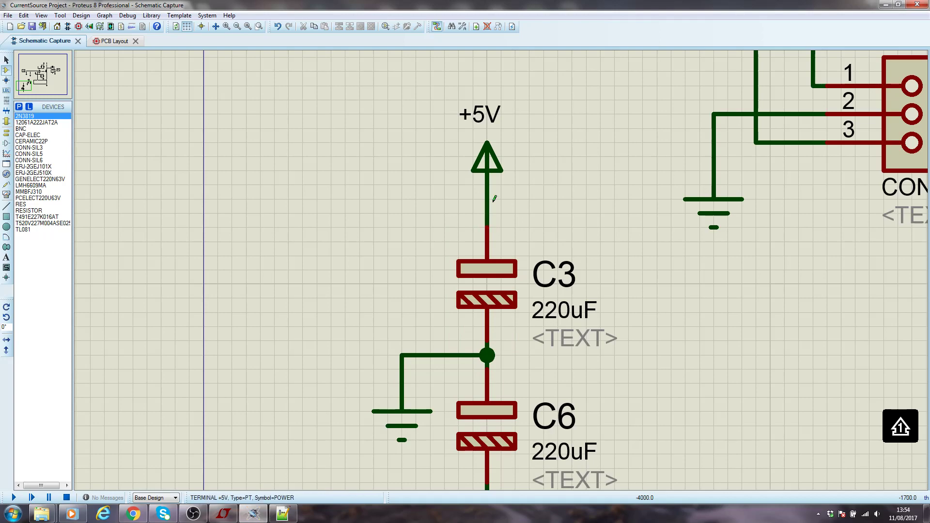
Move C4, C5 and their ground terminal from below U1 to the area beside C6
{"action": "scroll", "coordinate": [495, 198], "scroll_direction": "down", "scroll_amount": 3}
{"action": "scroll", "coordinate": [524, 274], "scroll_direction": "down", "scroll_amount": 1}
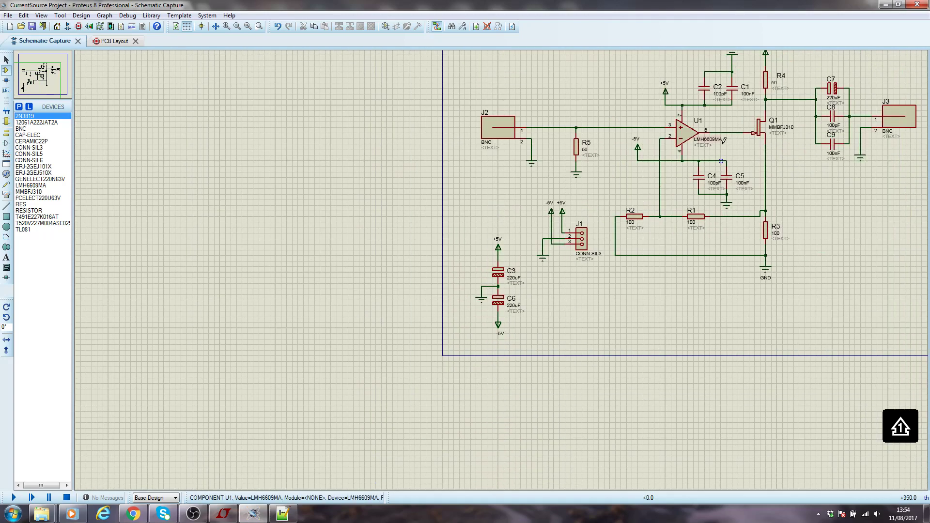
{"action": "scroll", "coordinate": [502, 269], "scroll_direction": "up", "scroll_amount": 3}
{"action": "scroll", "coordinate": [504, 261], "scroll_direction": "down", "scroll_amount": 2}
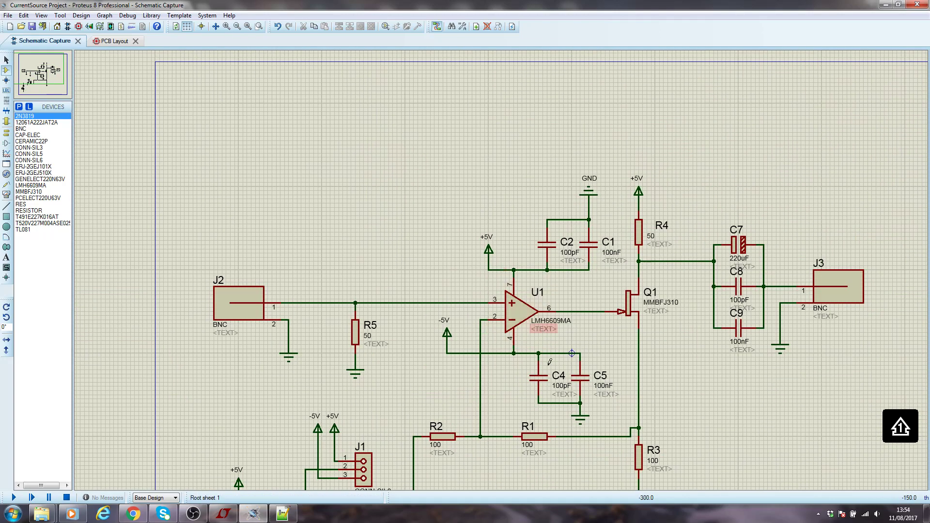
{"action": "scroll", "coordinate": [484, 271], "scroll_direction": "up", "scroll_amount": 2}
{"action": "left_click_drag", "start_coordinate": [435, 184], "coordinate": [639, 372]}
{"action": "scroll", "coordinate": [532, 316], "scroll_direction": "down", "scroll_amount": 2}
{"action": "scroll", "coordinate": [531, 316], "scroll_direction": "down", "scroll_amount": 2}
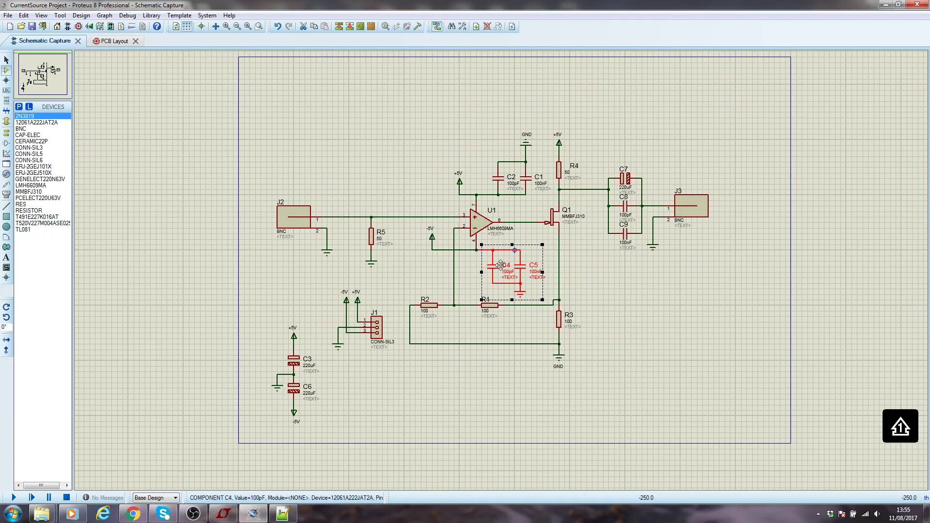
{"action": "left_click_drag", "start_coordinate": [521, 300], "coordinate": [361, 426]}
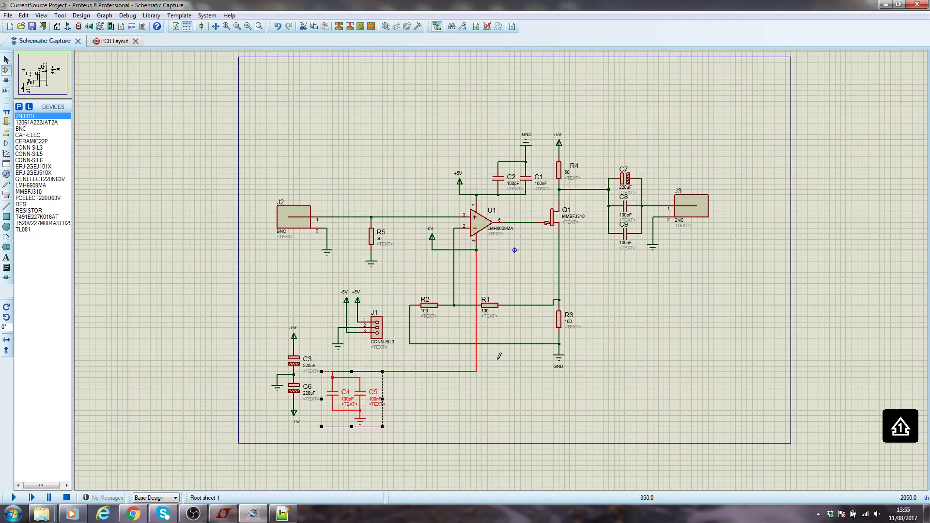
Remove the wire running from U1's pin 4 to C4 and C5, and place the flipped -5V terminal directly below pin 4
{"action": "left_click", "coordinate": [459, 386]}
{"action": "scroll", "coordinate": [433, 214], "scroll_direction": "up", "scroll_amount": 3}
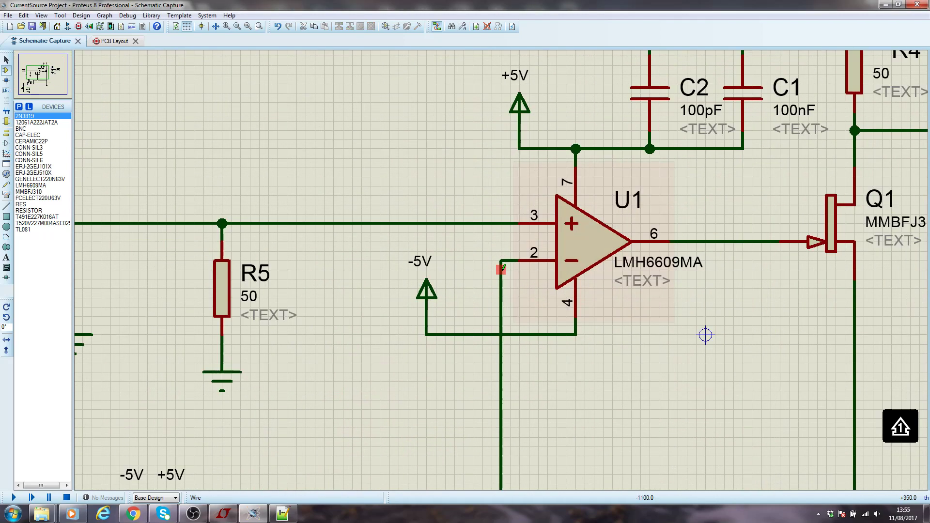
{"action": "key", "text": "KP_Add"}
{"action": "key", "text": "KP_Add"}
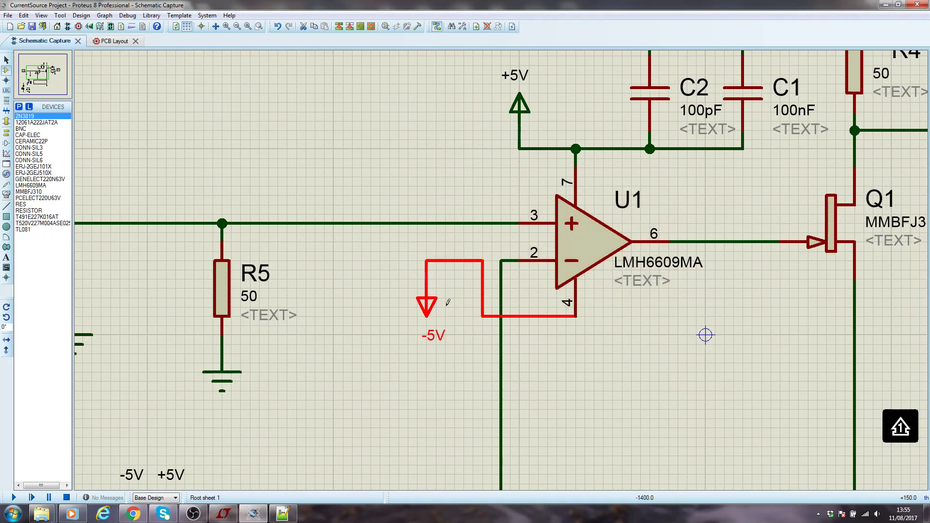
{"action": "left_click_drag", "start_coordinate": [448, 302], "coordinate": [597, 346]}
{"action": "left_click", "coordinate": [664, 371]}
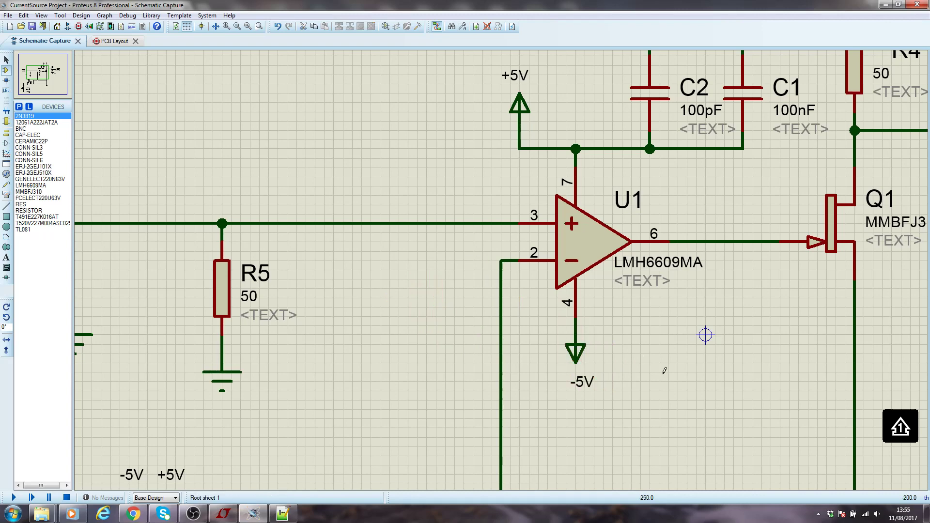
Move C1, C2 and their GND terminal from above U1 to the sheet's left edge and remove the wire trailing to U1
{"action": "scroll", "coordinate": [625, 116], "scroll_direction": "down", "scroll_amount": 2}
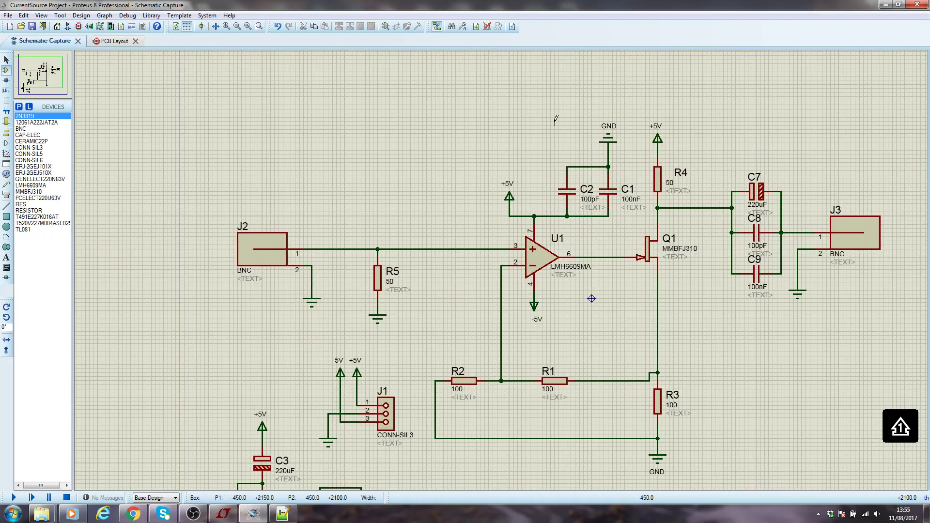
{"action": "left_click_drag", "start_coordinate": [556, 119], "coordinate": [622, 234]}
{"action": "scroll", "coordinate": [485, 271], "scroll_direction": "down", "scroll_amount": 4}
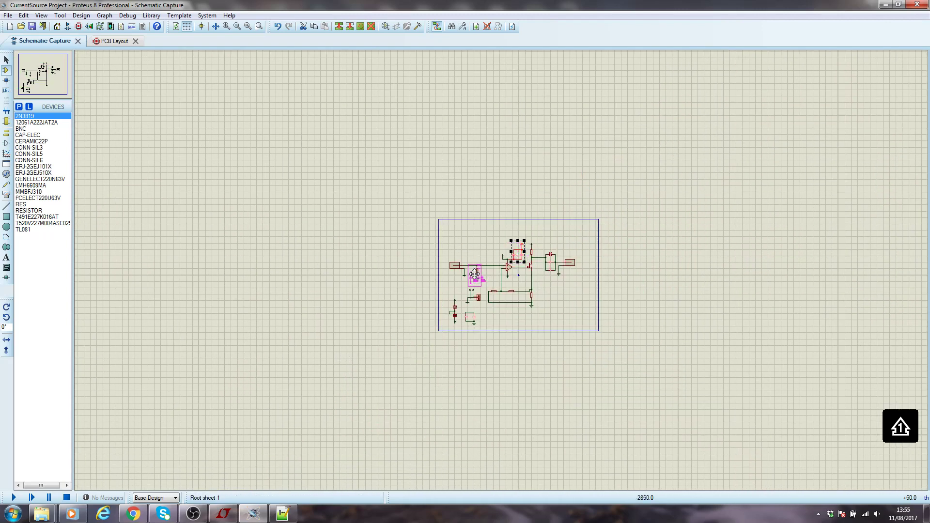
{"action": "left_click_drag", "start_coordinate": [442, 287], "coordinate": [442, 287]}
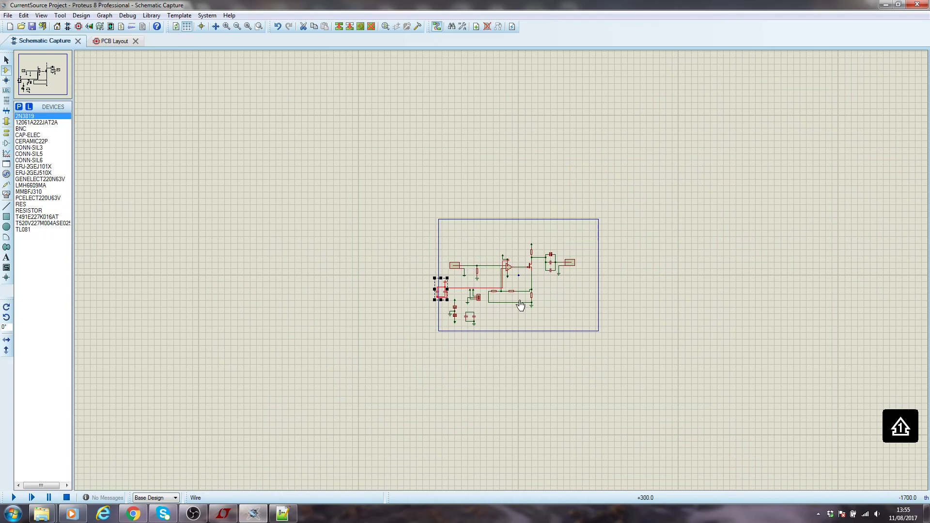
{"action": "right_click", "coordinate": [483, 283]}
{"action": "scroll", "coordinate": [519, 275], "scroll_direction": "up", "scroll_amount": 5}
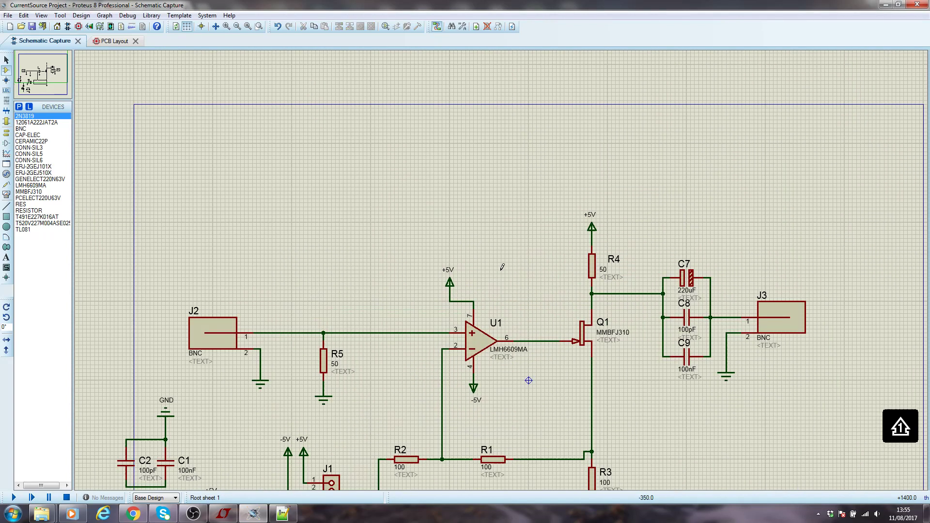
Align U1's +5V terminal directly above pin 7 and lower it close to the pin
{"action": "left_click_drag", "start_coordinate": [386, 291], "coordinate": [438, 309]}
{"action": "scroll", "coordinate": [443, 329], "scroll_direction": "up", "scroll_amount": 2}
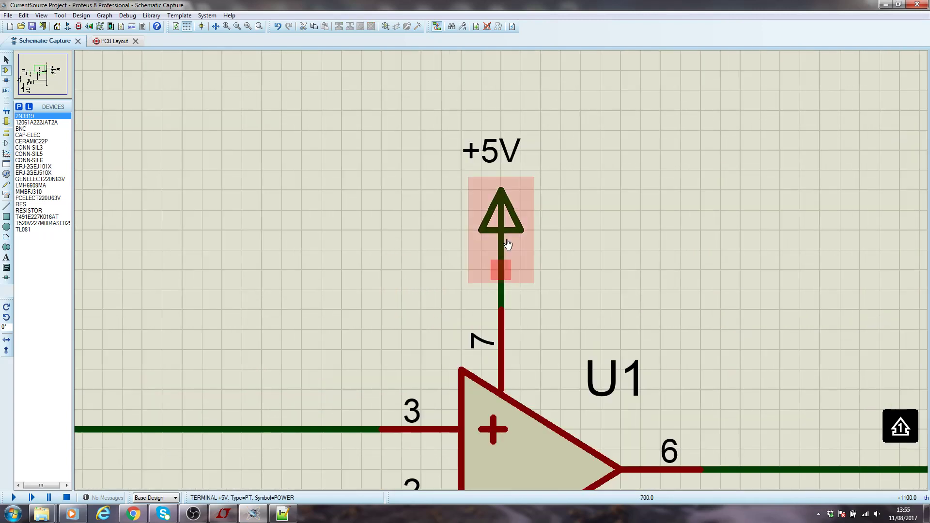
{"action": "left_click", "coordinate": [505, 214]}
{"action": "left_click", "coordinate": [617, 231]}
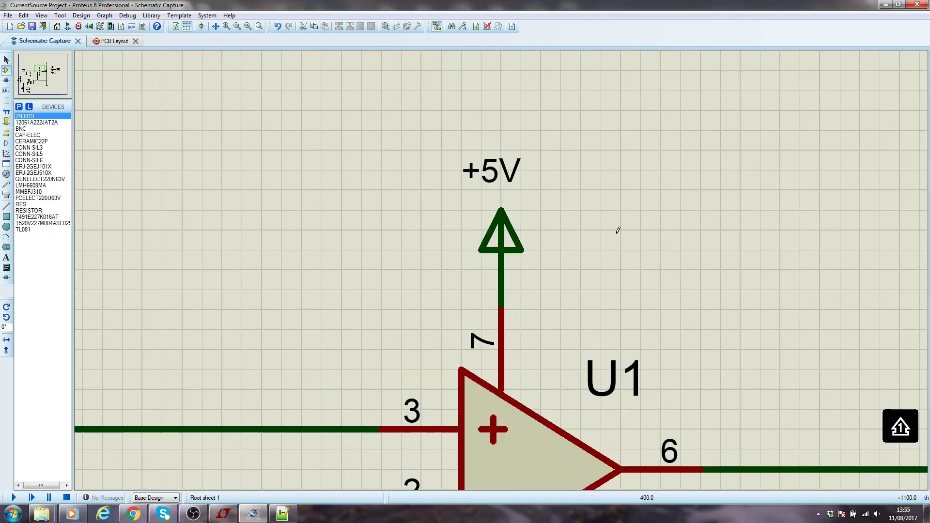
Move J1 with its supply and ground terminals to the free area below R2 and R1
{"action": "scroll", "coordinate": [584, 386], "scroll_direction": "down", "scroll_amount": 3}
{"action": "scroll", "coordinate": [473, 303], "scroll_direction": "down", "scroll_amount": 2}
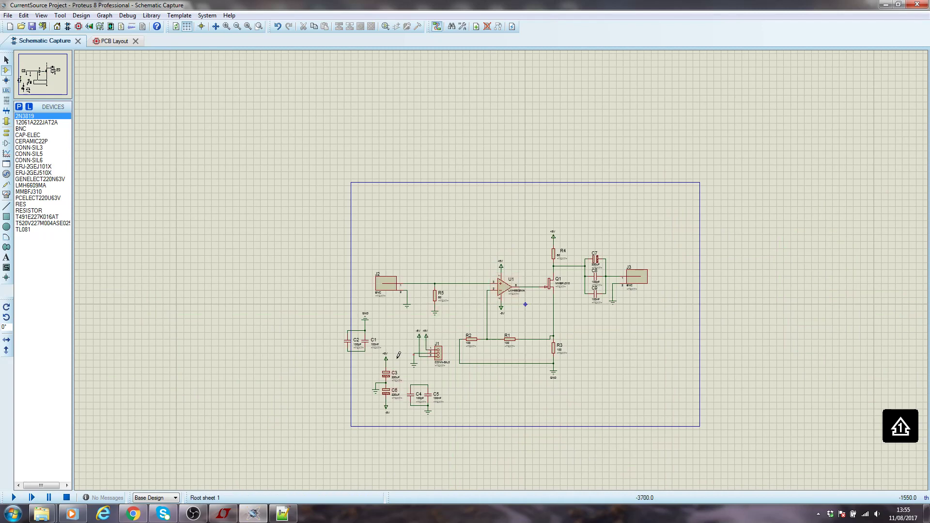
{"action": "scroll", "coordinate": [438, 333], "scroll_direction": "up", "scroll_amount": 1}
{"action": "scroll", "coordinate": [508, 267], "scroll_direction": "up", "scroll_amount": 1}
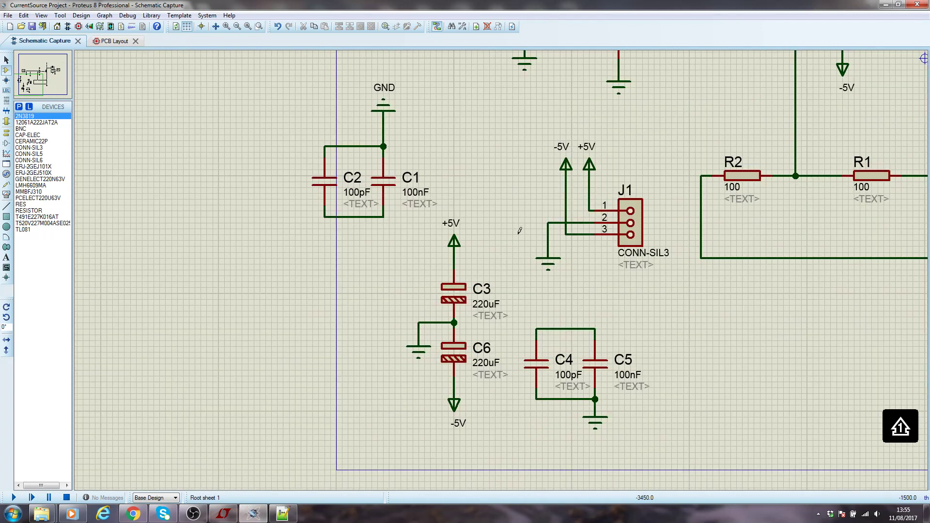
{"action": "left_click_drag", "start_coordinate": [512, 145], "coordinate": [659, 287]}
{"action": "left_click_drag", "start_coordinate": [632, 232], "coordinate": [831, 385]}
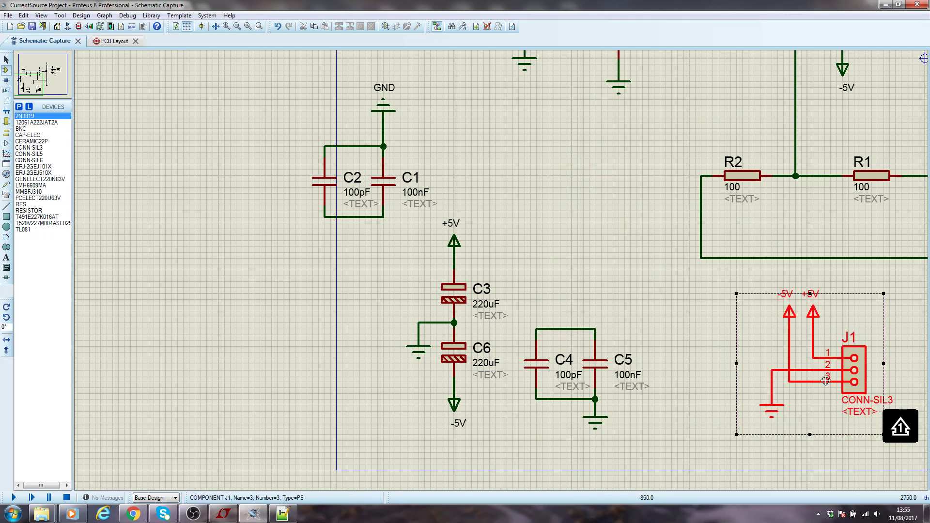
Delete the wires joining C4 and C5 together with their ground terminal
{"action": "scroll", "coordinate": [549, 348], "scroll_direction": "up", "scroll_amount": 1}
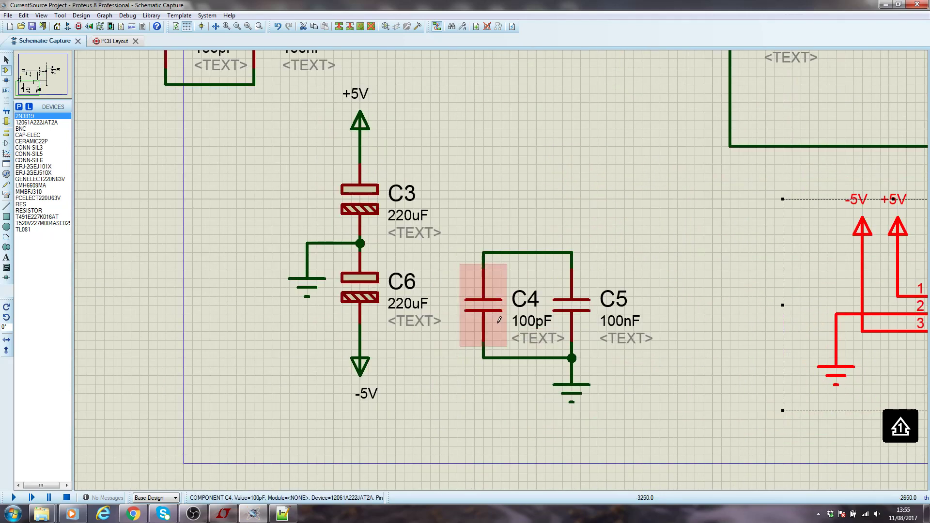
{"action": "left_click", "coordinate": [499, 251]}
{"action": "key", "text": "Delete"}
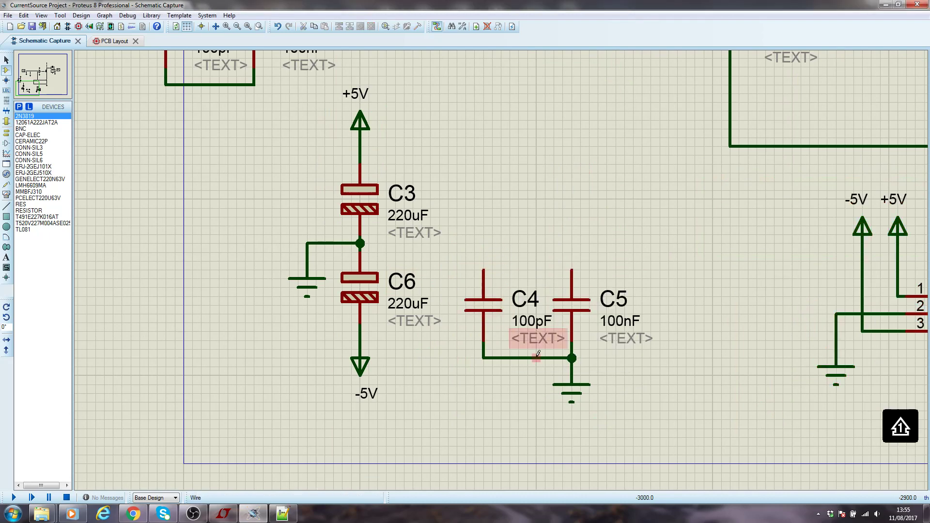
{"action": "left_click", "coordinate": [574, 385]}
{"action": "key", "text": "Delete"}
{"action": "left_click", "coordinate": [541, 358]}
{"action": "key", "text": "Delete"}
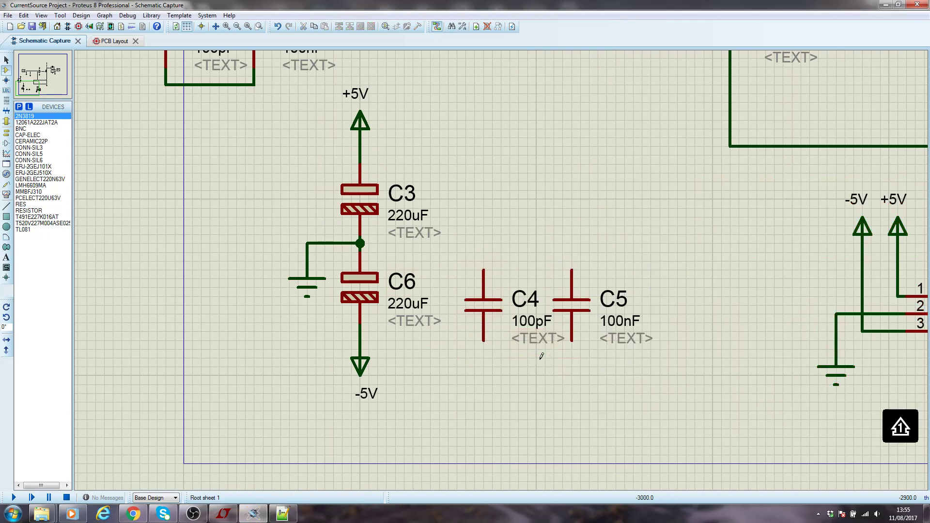
Check the capacitors in the PCB layout, and in the schematic align C4 level with C6
{"action": "scroll", "coordinate": [536, 353], "scroll_direction": "down", "scroll_amount": 2}
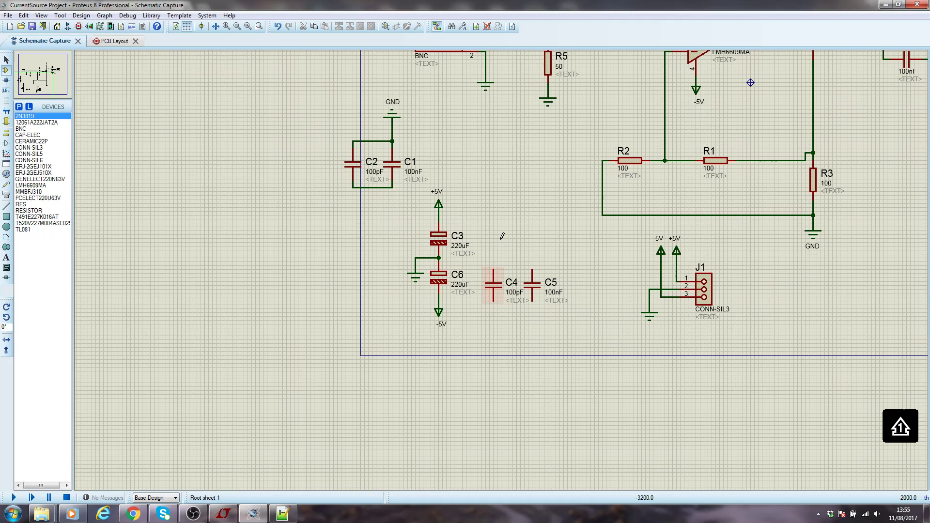
{"action": "left_click", "coordinate": [108, 44]}
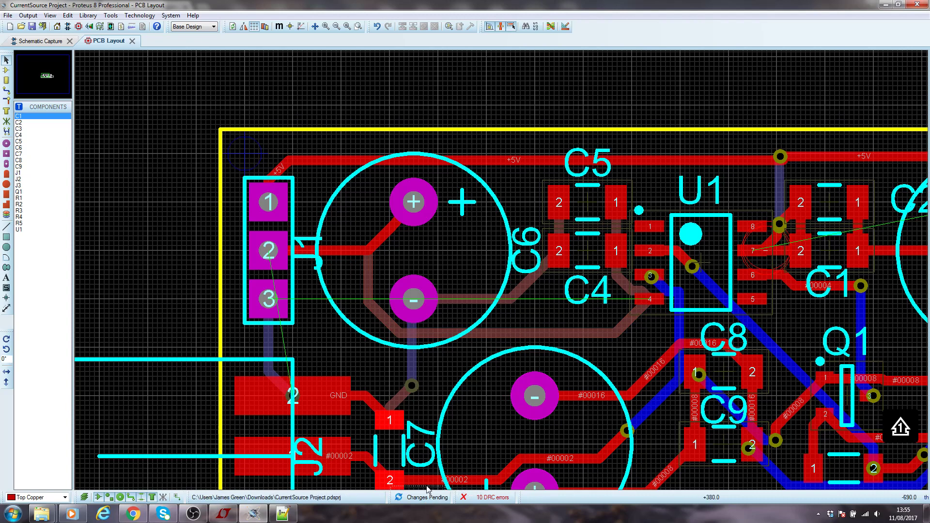
{"action": "left_click", "coordinate": [46, 43]}
{"action": "scroll", "coordinate": [434, 243], "scroll_direction": "up", "scroll_amount": 2}
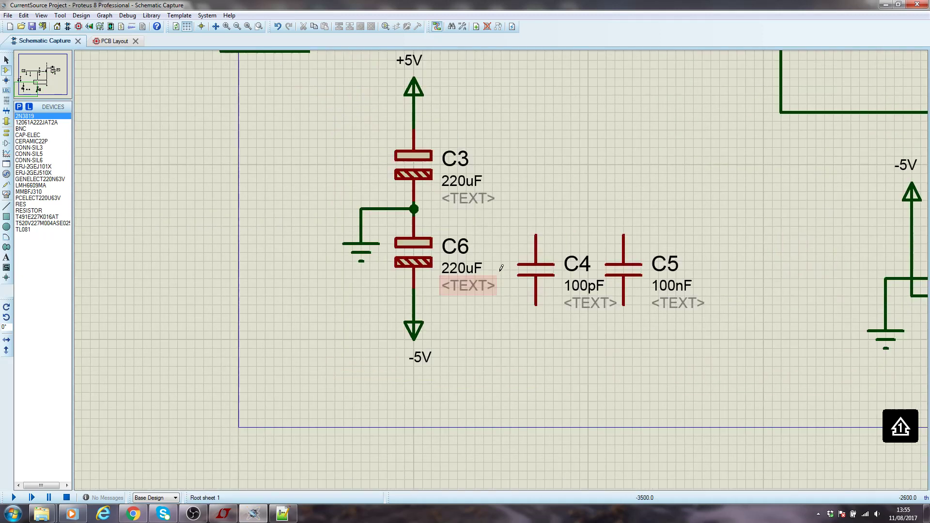
{"action": "left_click", "coordinate": [543, 275]}
{"action": "left_click_drag", "start_coordinate": [544, 274], "coordinate": [536, 258]}
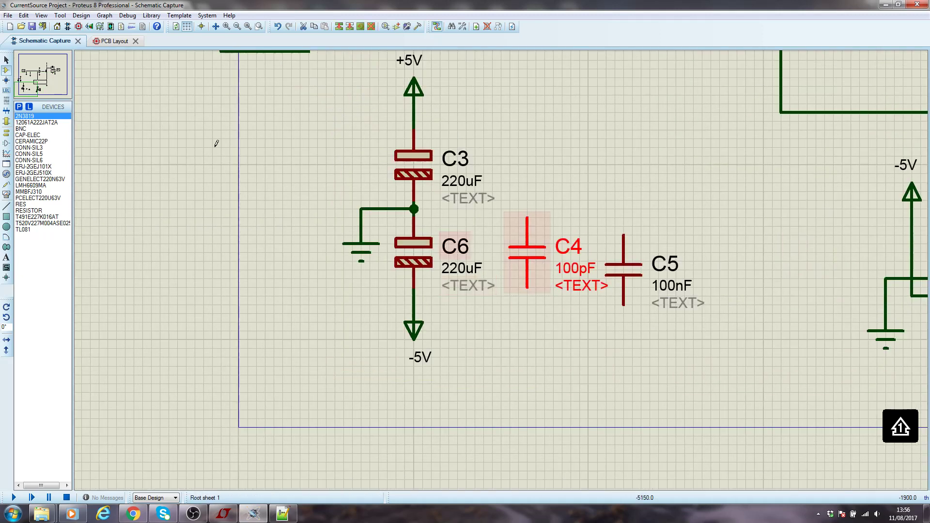
{"action": "left_click", "coordinate": [593, 197]}
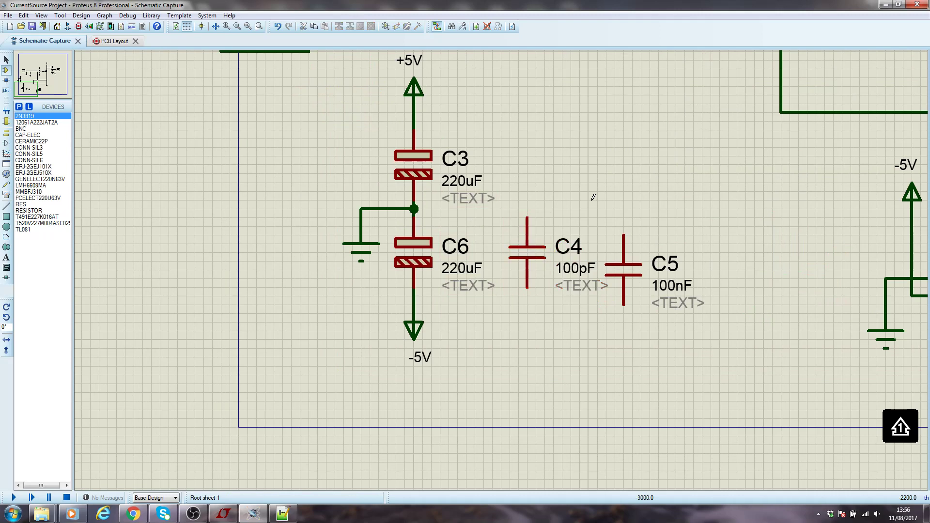
Copy C6's -5V terminal below C4 and C5, and raise C5 level with C4
{"action": "left_click", "coordinate": [414, 328]}
{"action": "left_click", "coordinate": [339, 26]}
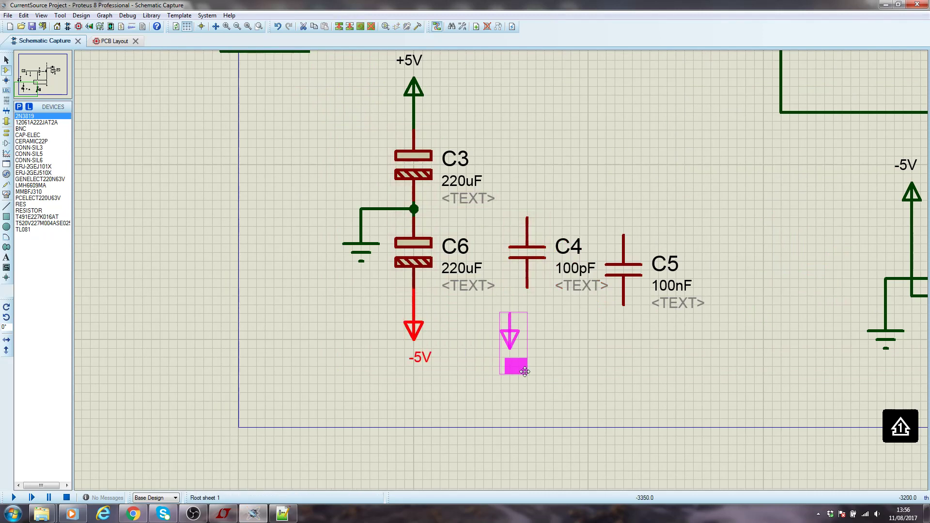
{"action": "left_click", "coordinate": [544, 363]}
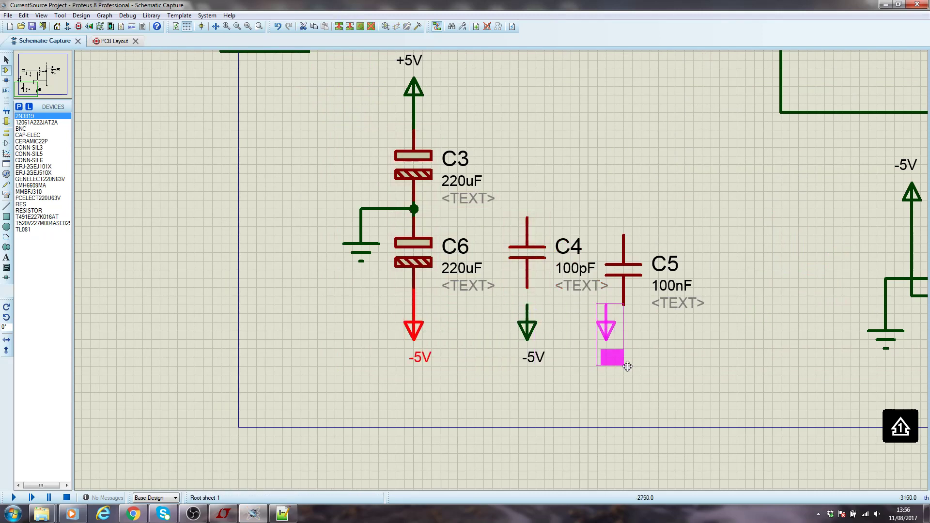
{"action": "left_click", "coordinate": [639, 363]}
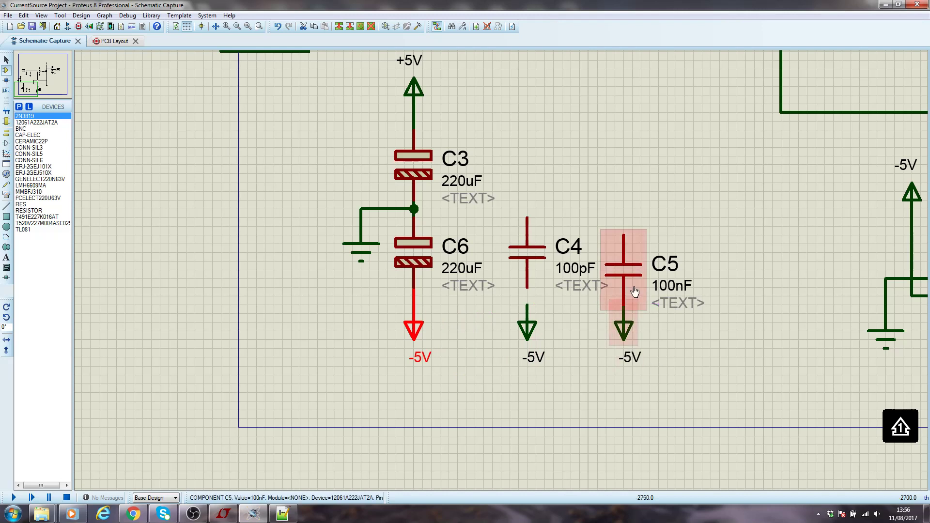
{"action": "left_click", "coordinate": [625, 271]}
{"action": "left_click", "coordinate": [762, 202]}
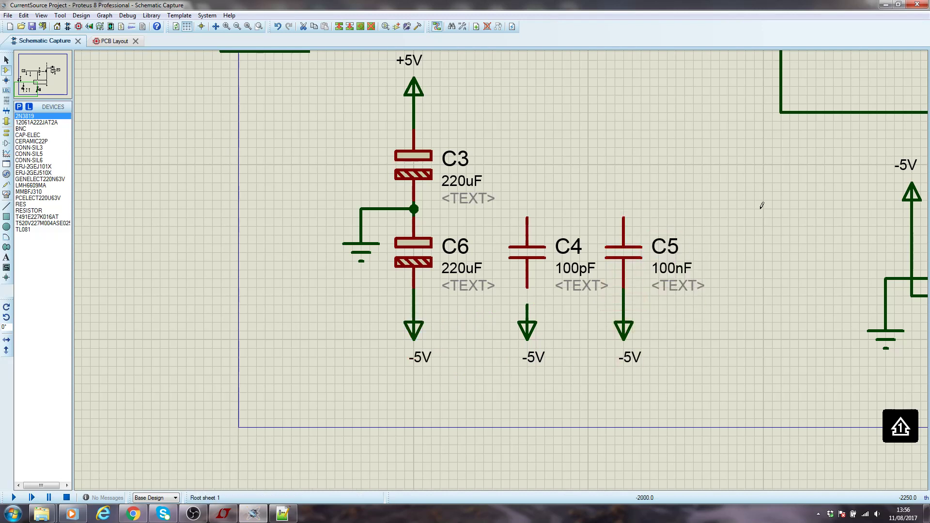
Wire the upper pins of C4 and C5 to the ground junction between C3 and C6, and connect C4's lower pin to -5V
{"action": "left_click", "coordinate": [623, 217]}
{"action": "left_click", "coordinate": [414, 208]}
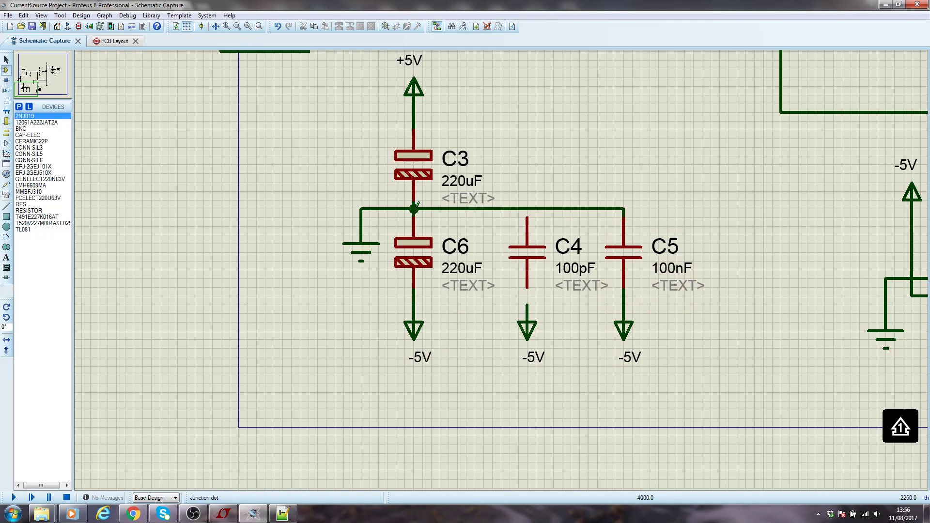
{"action": "left_click", "coordinate": [528, 209]}
{"action": "left_click", "coordinate": [527, 288]}
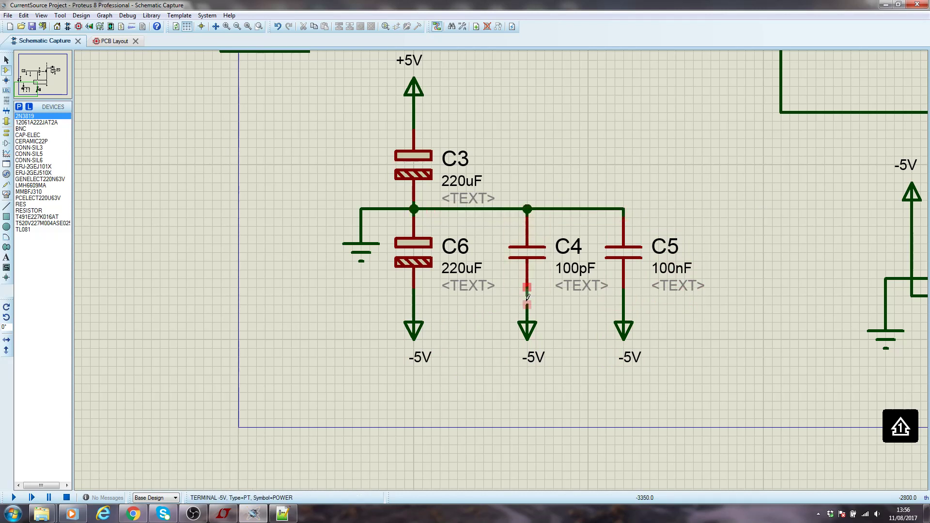
{"action": "left_click", "coordinate": [527, 305]}
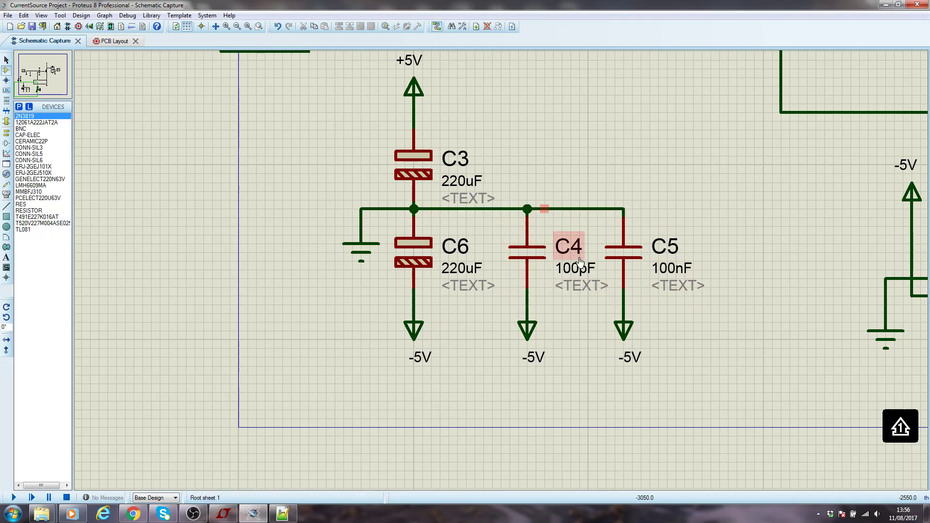
Shift C5 and C4 slightly down between the ground wire and their -5V terminals
{"action": "left_click", "coordinate": [623, 251]}
{"action": "left_click_drag", "start_coordinate": [623, 252], "coordinate": [623, 261]}
{"action": "left_click_drag", "start_coordinate": [529, 253], "coordinate": [528, 261]}
{"action": "left_click", "coordinate": [544, 152]}
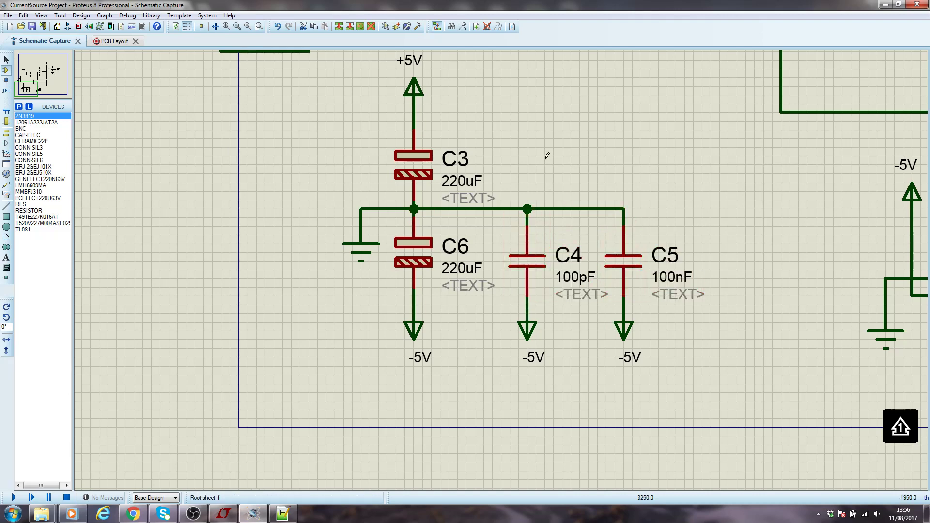
Delete the GND terminal and both wires joining C1 and C2
{"action": "scroll", "coordinate": [544, 151], "scroll_direction": "down", "scroll_amount": 1}
{"action": "scroll", "coordinate": [382, 105], "scroll_direction": "down", "scroll_amount": 1}
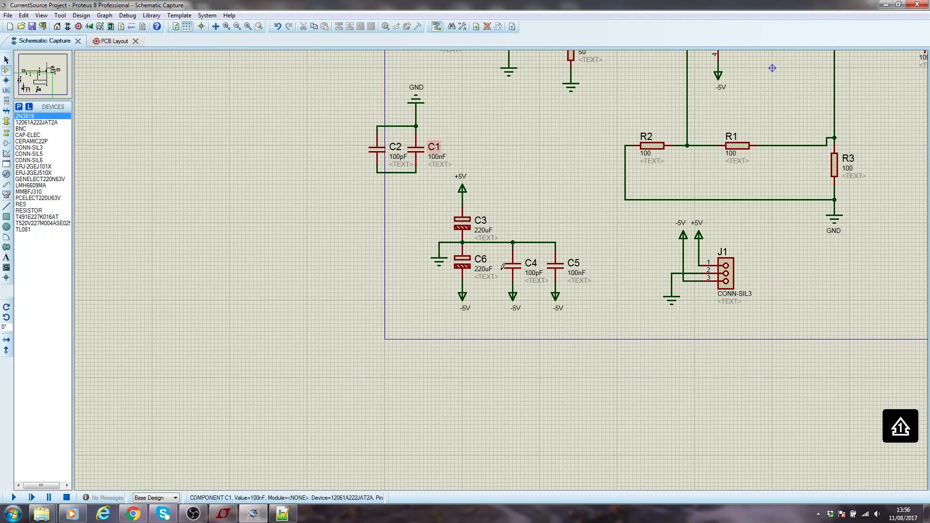
{"action": "scroll", "coordinate": [433, 151], "scroll_direction": "up", "scroll_amount": 2}
{"action": "right_click", "coordinate": [454, 184]}
{"action": "right_click", "coordinate": [454, 184]}
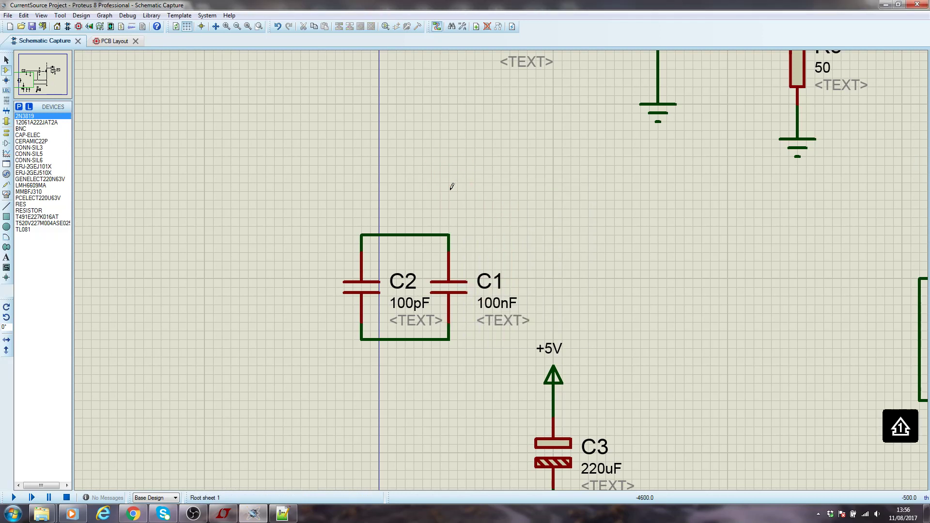
{"action": "right_click", "coordinate": [388, 235]}
{"action": "right_click", "coordinate": [388, 235]}
{"action": "right_click", "coordinate": [420, 339]}
{"action": "right_click", "coordinate": [420, 339]}
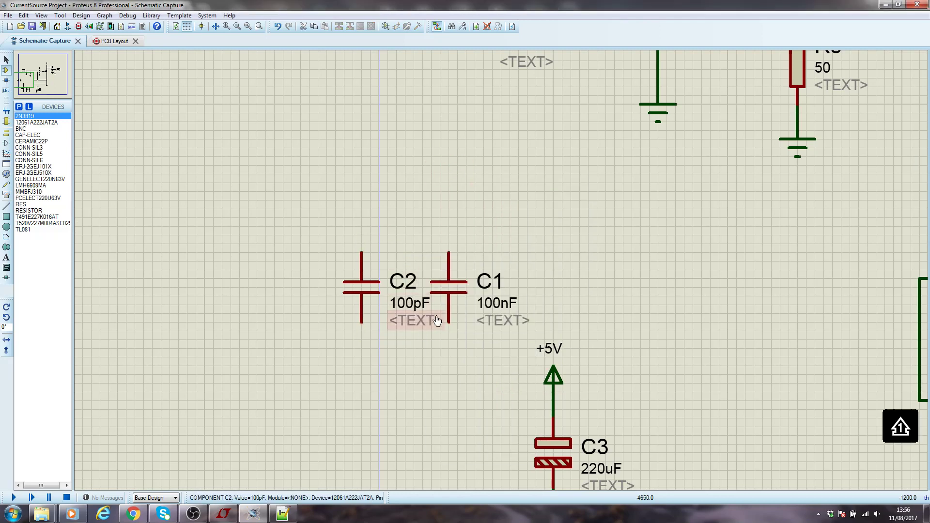
Place C1 directly above C4 and connect its lower pin to the ground junction
{"action": "left_click", "coordinate": [443, 301]}
{"action": "left_click_drag", "start_coordinate": [443, 300], "coordinate": [667, 411]}
{"action": "left_click", "coordinate": [641, 315]}
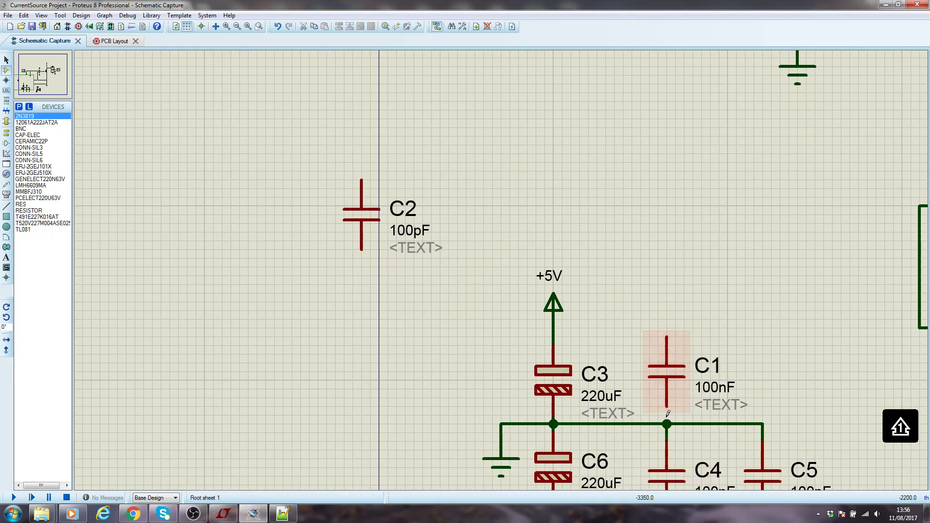
{"action": "scroll", "coordinate": [693, 342], "scroll_direction": "down", "scroll_amount": 1}
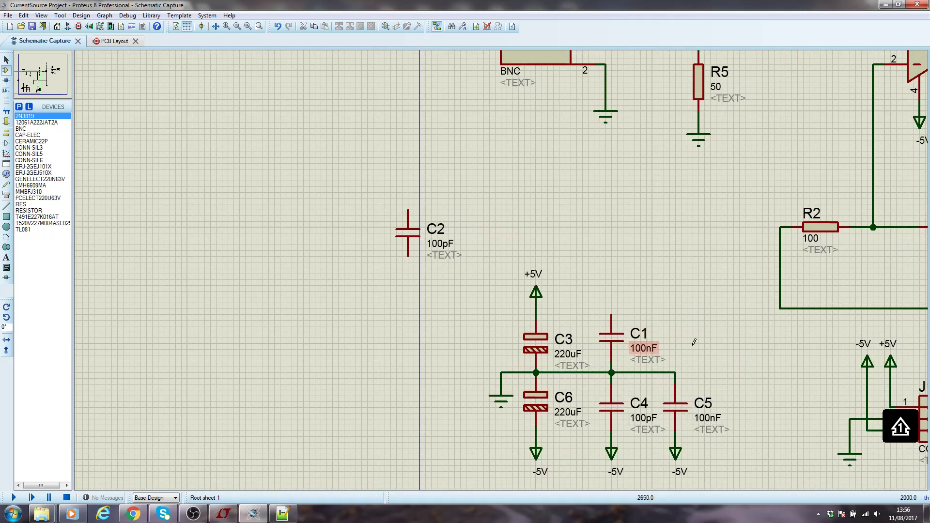
Place C2 directly above C5, level with C1
{"action": "scroll", "coordinate": [694, 342], "scroll_direction": "up", "scroll_amount": 1}
{"action": "left_click", "coordinate": [88, 115]}
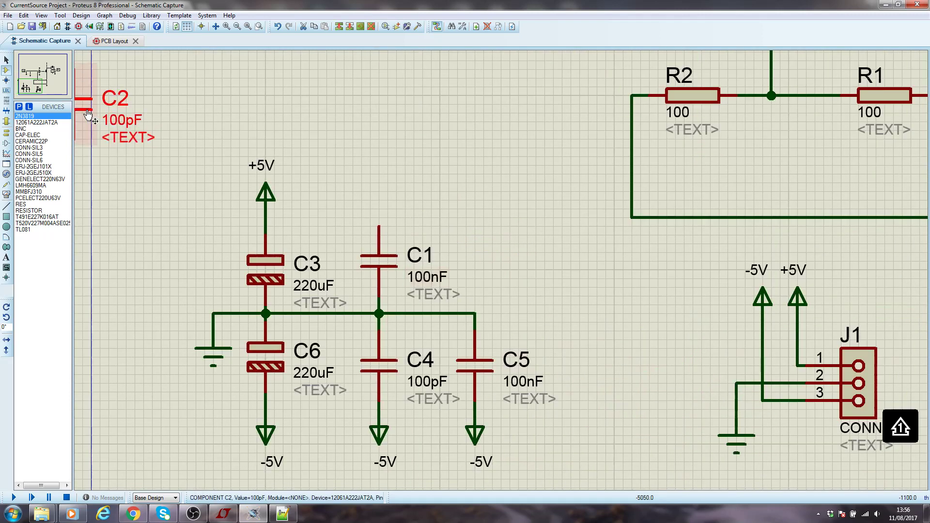
{"action": "left_click_drag", "start_coordinate": [88, 115], "coordinate": [479, 285]}
{"action": "left_click", "coordinate": [482, 289]}
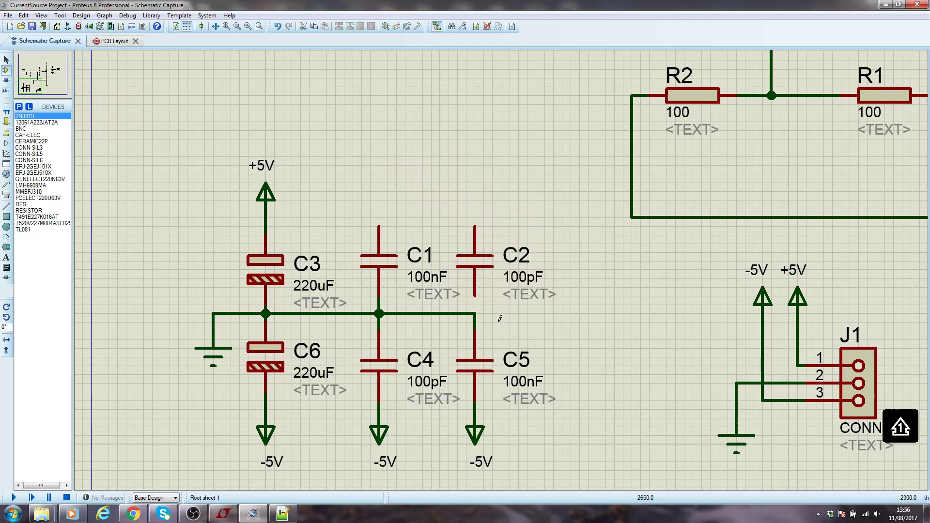
Connect C2's lower pin to the ground wire and place copies of the +5V terminal above C1 and C2
{"action": "left_click", "coordinate": [474, 295]}
{"action": "left_click", "coordinate": [475, 314]}
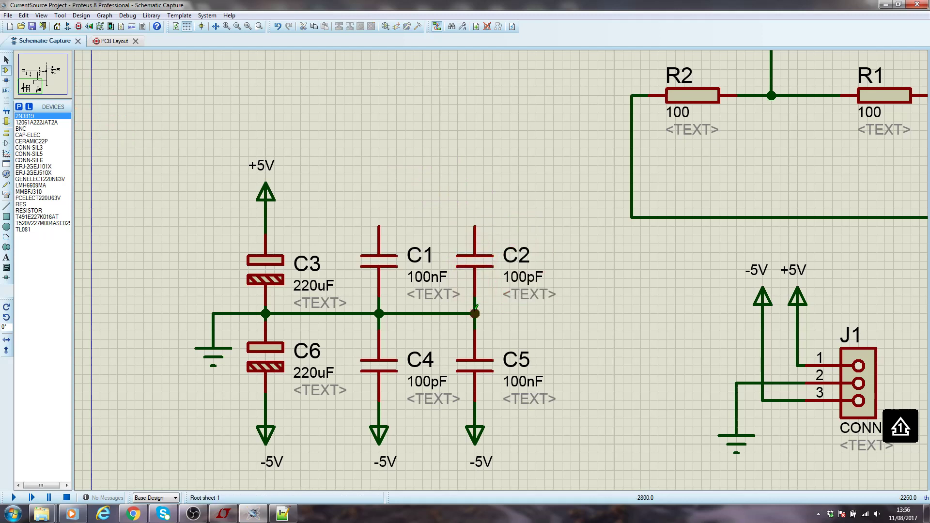
{"action": "left_click", "coordinate": [278, 194]}
{"action": "left_click", "coordinate": [339, 27]}
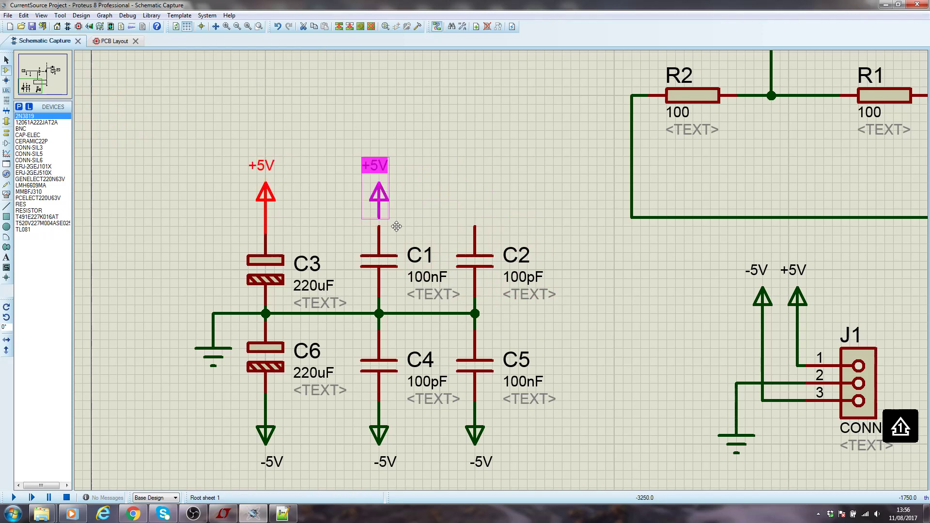
{"action": "left_click", "coordinate": [393, 226]}
{"action": "left_click", "coordinate": [489, 226]}
{"action": "right_click", "coordinate": [477, 218]}
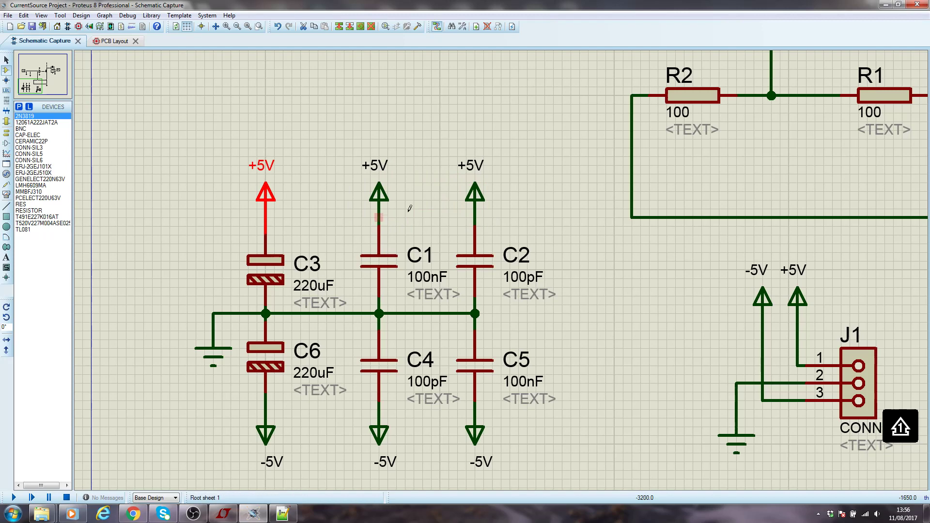
{"action": "scroll", "coordinate": [411, 204], "scroll_direction": "down", "scroll_amount": 1}
{"action": "scroll", "coordinate": [411, 218], "scroll_direction": "up", "scroll_amount": 2}
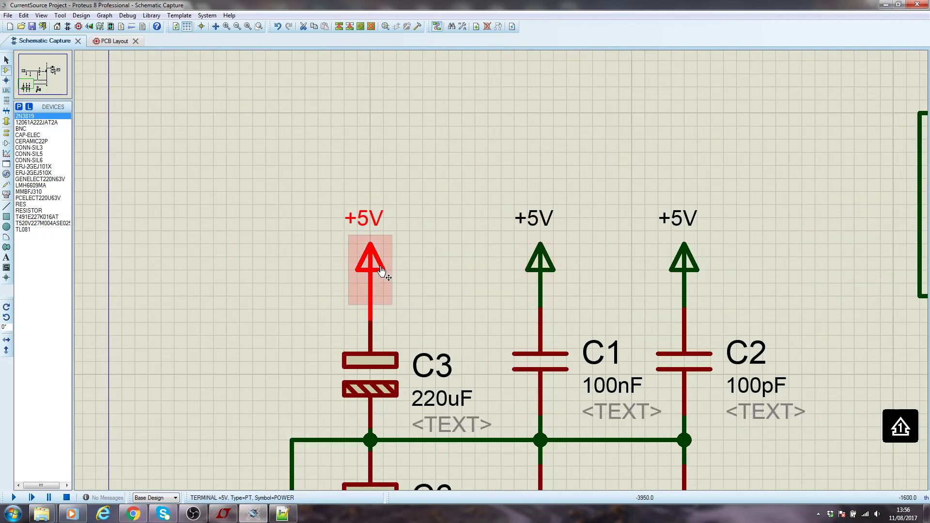
{"action": "scroll", "coordinate": [399, 264], "scroll_direction": "down", "scroll_amount": 2}
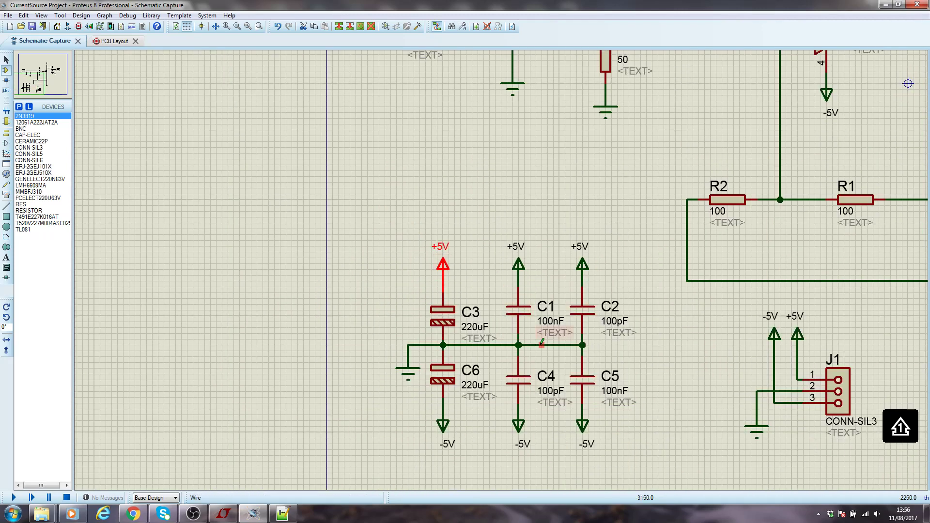
{"action": "scroll", "coordinate": [534, 318], "scroll_direction": "up", "scroll_amount": 1}
{"action": "scroll", "coordinate": [589, 264], "scroll_direction": "down", "scroll_amount": 1}
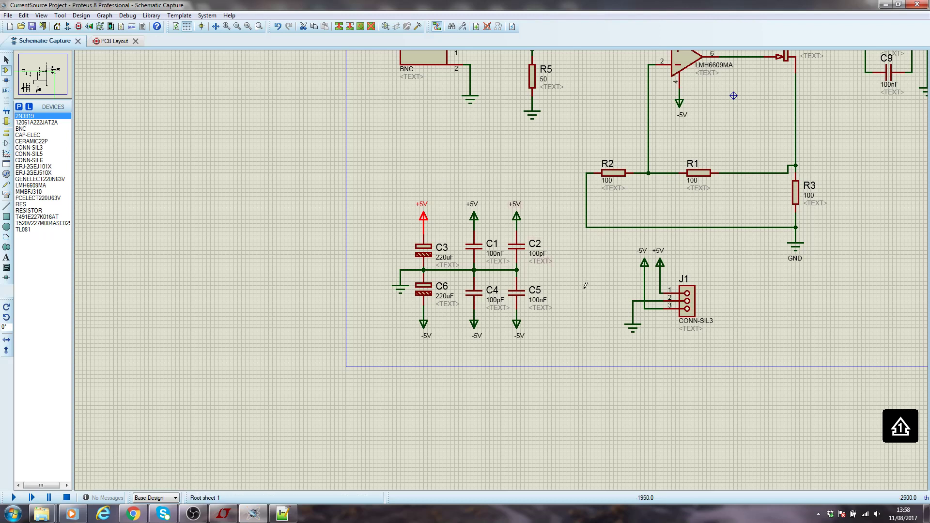
Move connector J1 with its wires and supply and ground terminals slightly left, closer to the decoupling capacitors
{"action": "scroll", "coordinate": [585, 285], "scroll_direction": "down", "scroll_amount": 1}
{"action": "scroll", "coordinate": [593, 291], "scroll_direction": "up", "scroll_amount": 1}
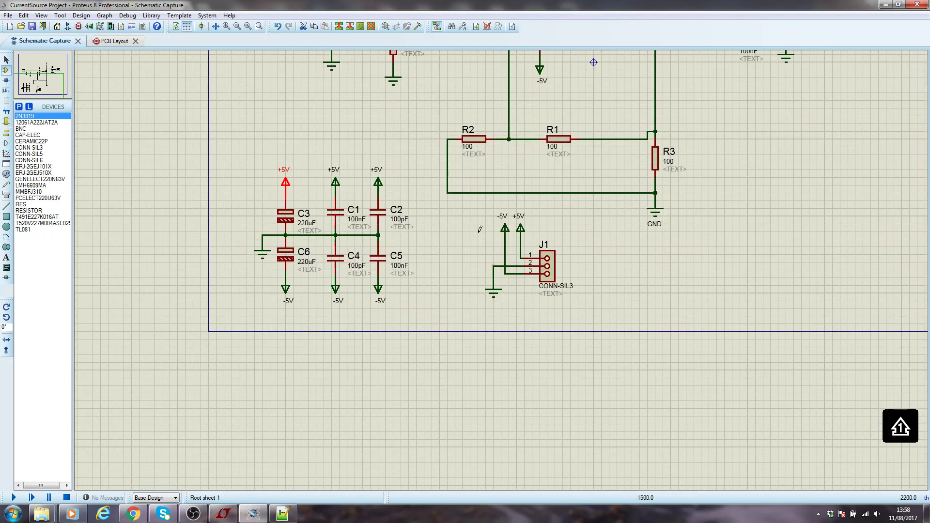
{"action": "left_click_drag", "start_coordinate": [454, 208], "coordinate": [536, 290]}
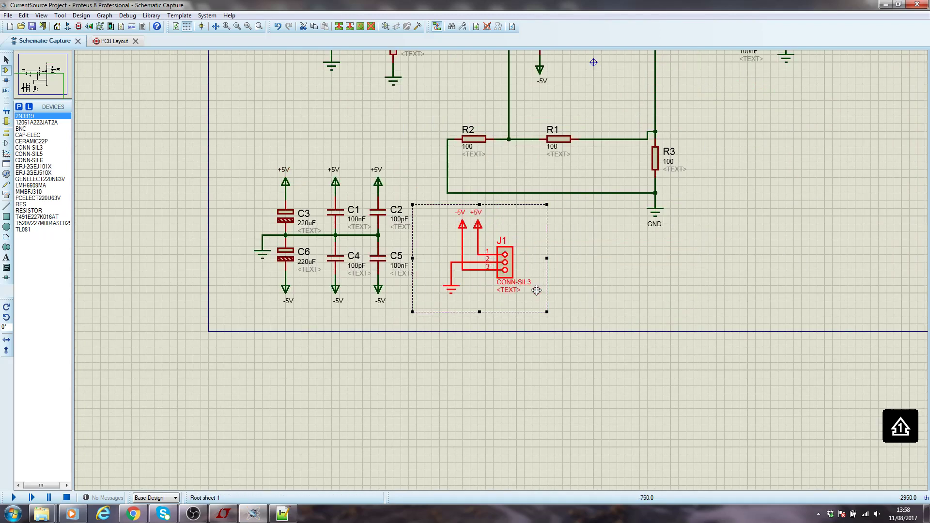
{"action": "left_click", "coordinate": [628, 288]}
Move R1, R2 and R3 up together towards U1 and delete the wire joining R2's left pin to ground
{"action": "scroll", "coordinate": [560, 201], "scroll_direction": "down", "scroll_amount": 2}
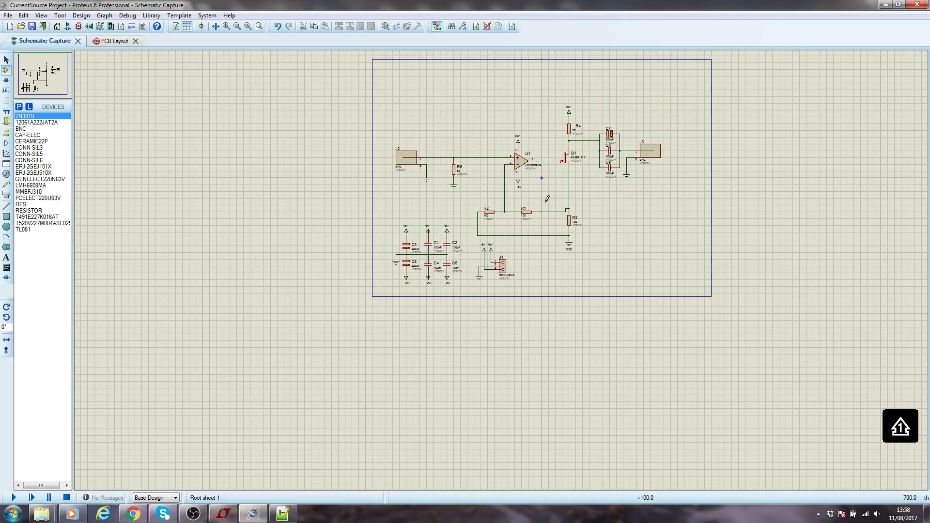
{"action": "scroll", "coordinate": [547, 198], "scroll_direction": "up", "scroll_amount": 1}
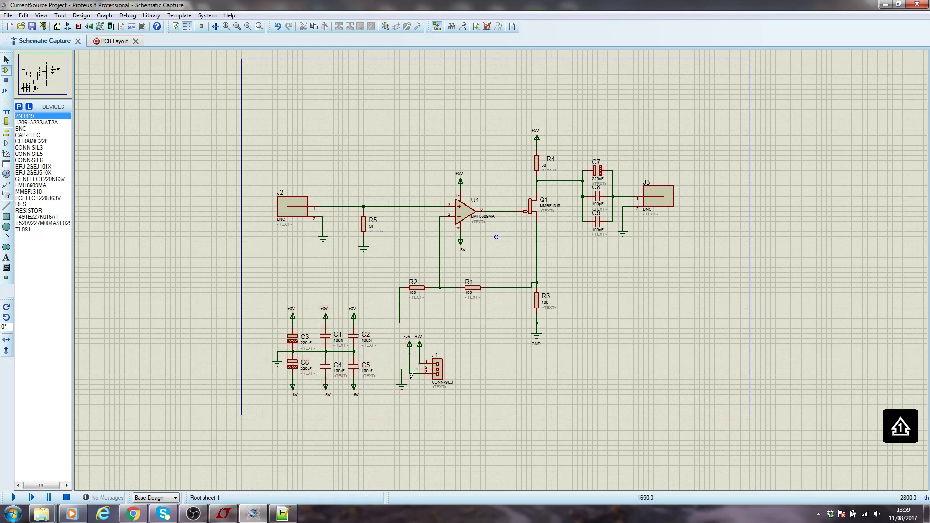
{"action": "scroll", "coordinate": [477, 257], "scroll_direction": "up", "scroll_amount": 3}
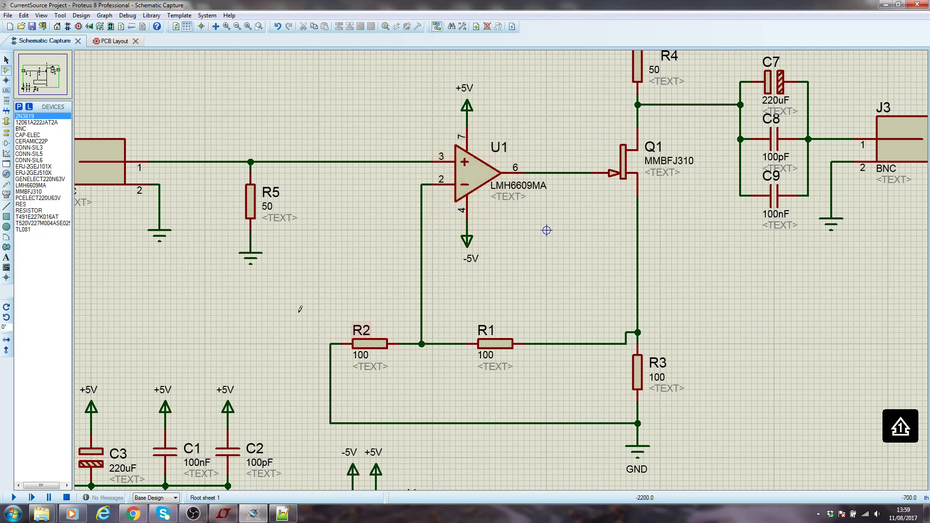
{"action": "left_click_drag", "start_coordinate": [297, 310], "coordinate": [706, 413]}
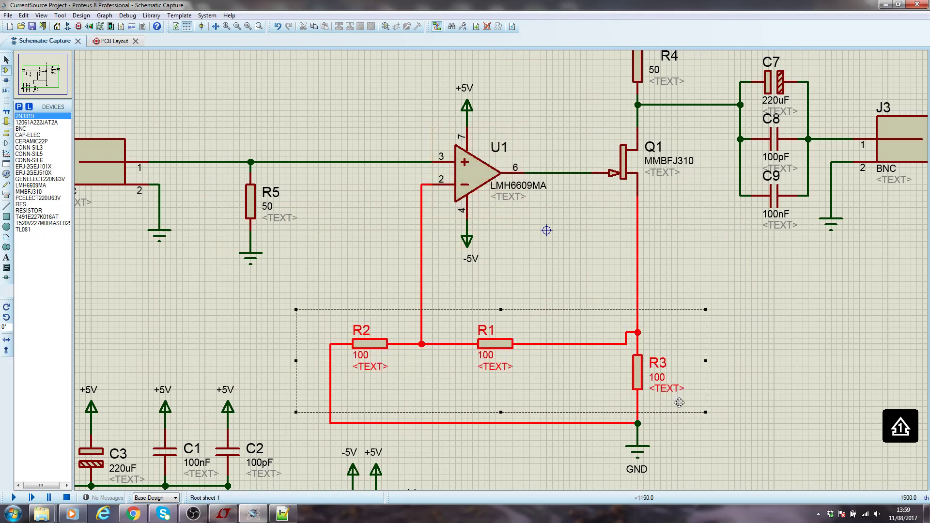
{"action": "left_click_drag", "start_coordinate": [589, 379], "coordinate": [591, 340]}
{"action": "left_click", "coordinate": [785, 341]}
{"action": "right_click", "coordinate": [601, 423]}
{"action": "right_click", "coordinate": [601, 422]}
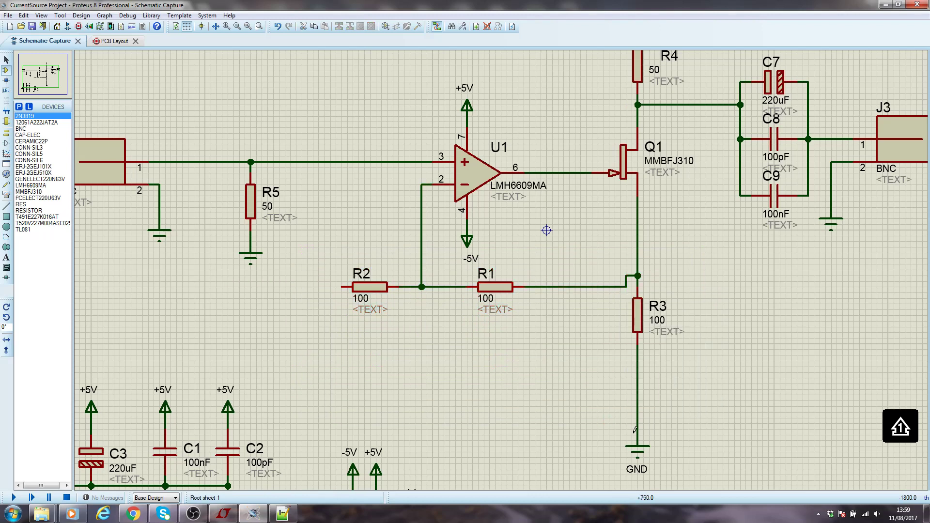
Shift R3 down slightly and lower the junction on Q1's source wire so that R1's wire runs straight
{"action": "left_click_drag", "start_coordinate": [637, 327], "coordinate": [638, 349]}
{"action": "left_click", "coordinate": [723, 322]}
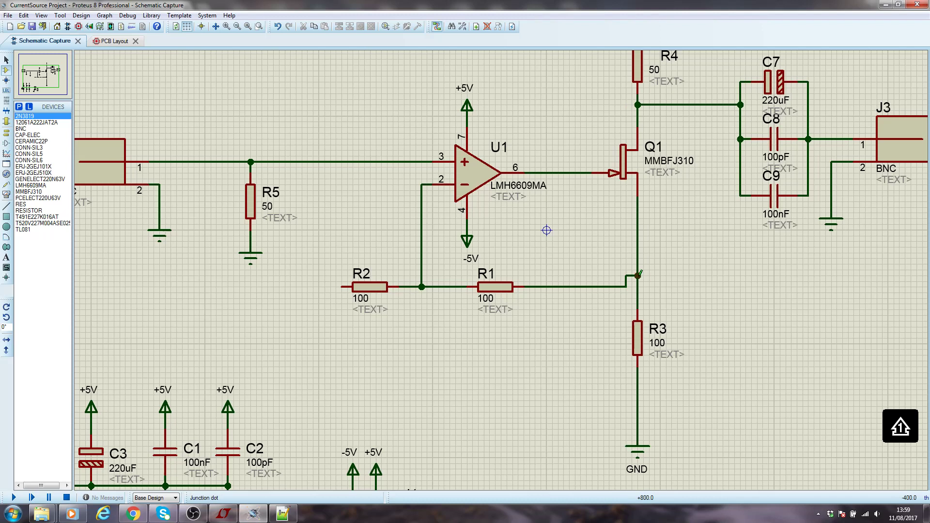
{"action": "right_click", "coordinate": [638, 275]}
{"action": "left_click", "coordinate": [678, 277]}
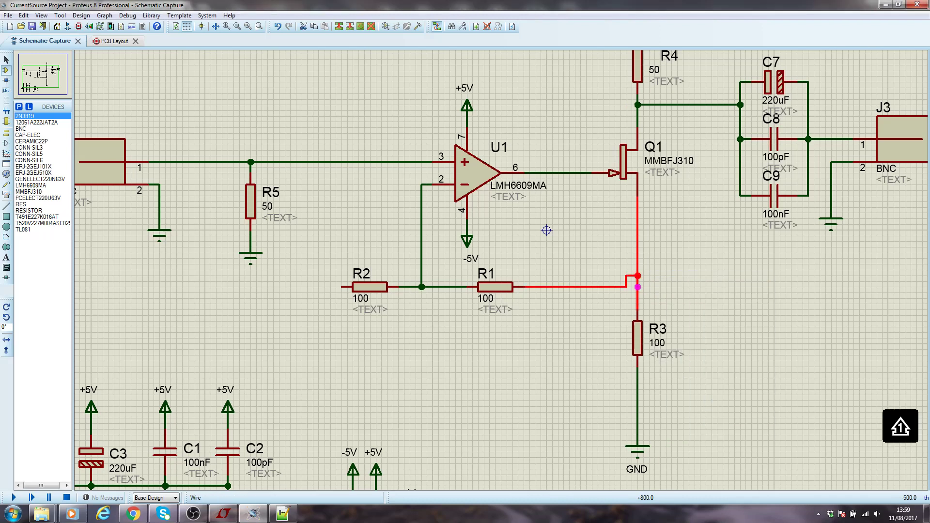
{"action": "left_click", "coordinate": [638, 287]}
Rotate R2 to vertical and place it directly below the junction of R1 and U1's inverting input
{"action": "left_click", "coordinate": [369, 303]}
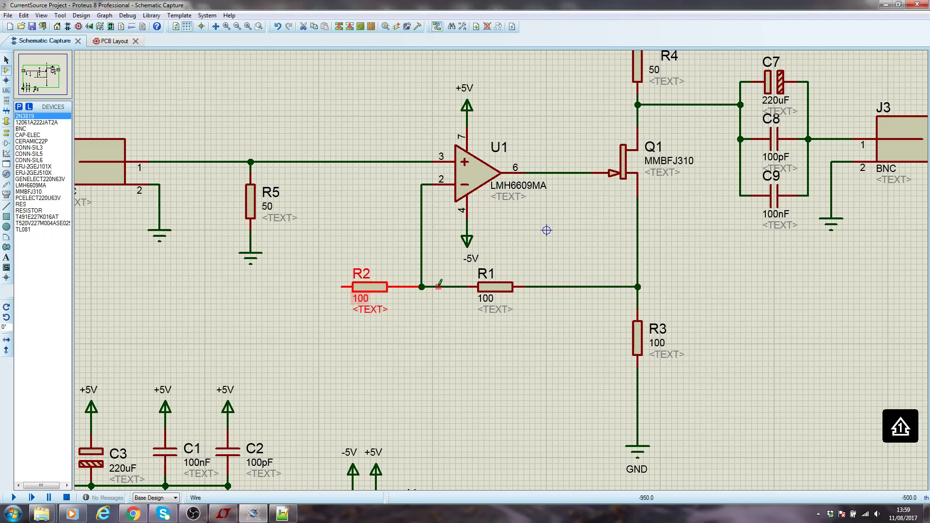
{"action": "key", "text": "KP_Add"}
{"action": "left_click_drag", "start_coordinate": [373, 300], "coordinate": [424, 357]}
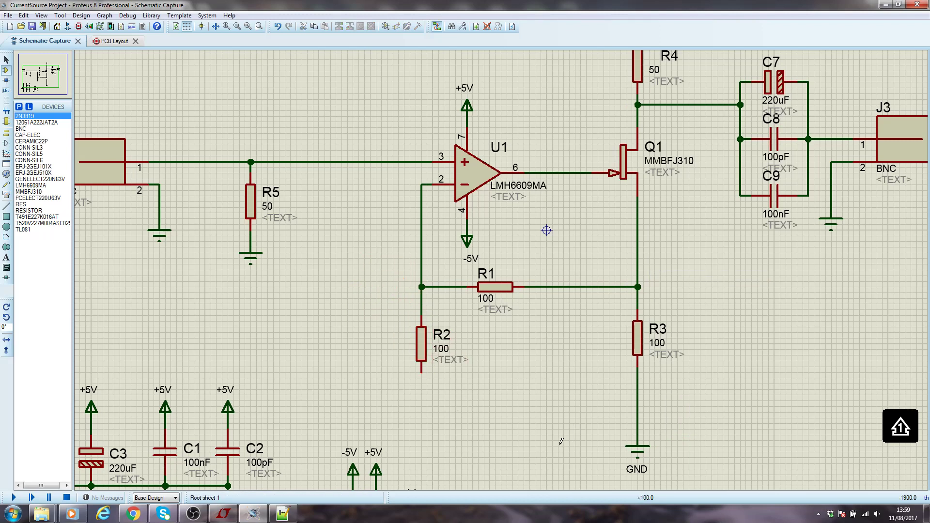
Raise R3's GND terminal to just beneath the resistor and add a ground terminal connected under R2
{"action": "left_click_drag", "start_coordinate": [642, 446], "coordinate": [637, 384]}
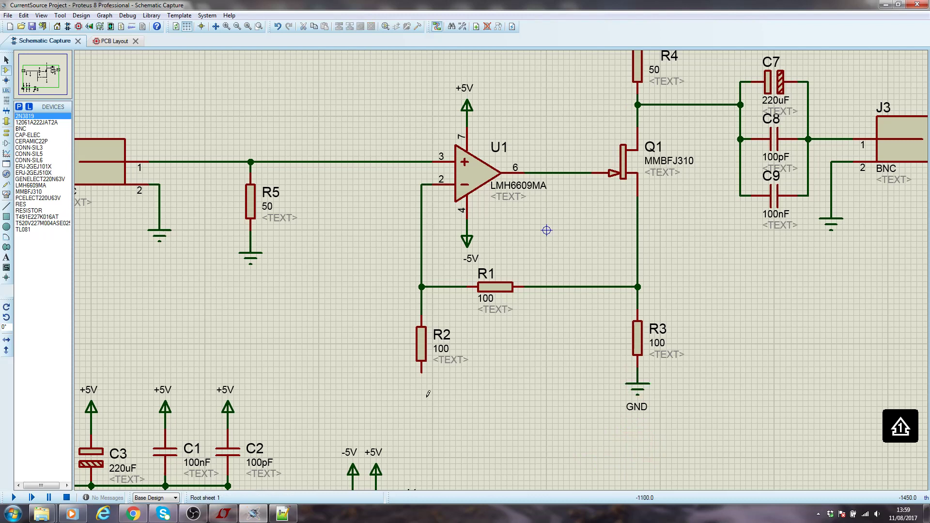
{"action": "left_click", "coordinate": [4, 135]}
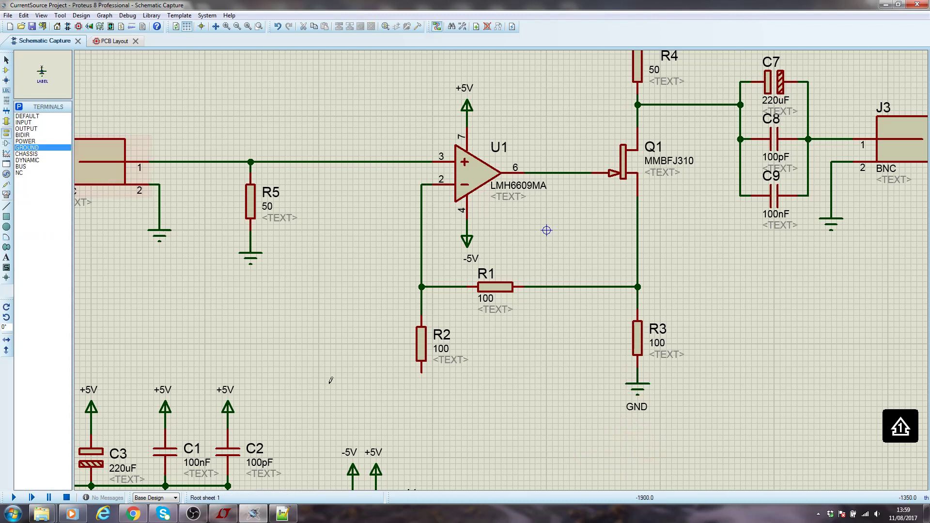
{"action": "left_click", "coordinate": [422, 395]}
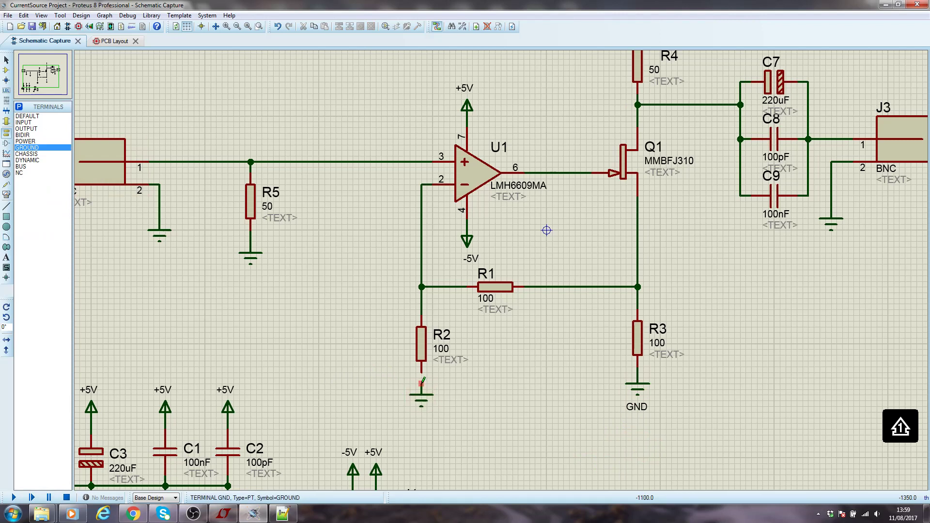
{"action": "right_click", "coordinate": [489, 380]}
{"action": "left_click", "coordinate": [466, 393]}
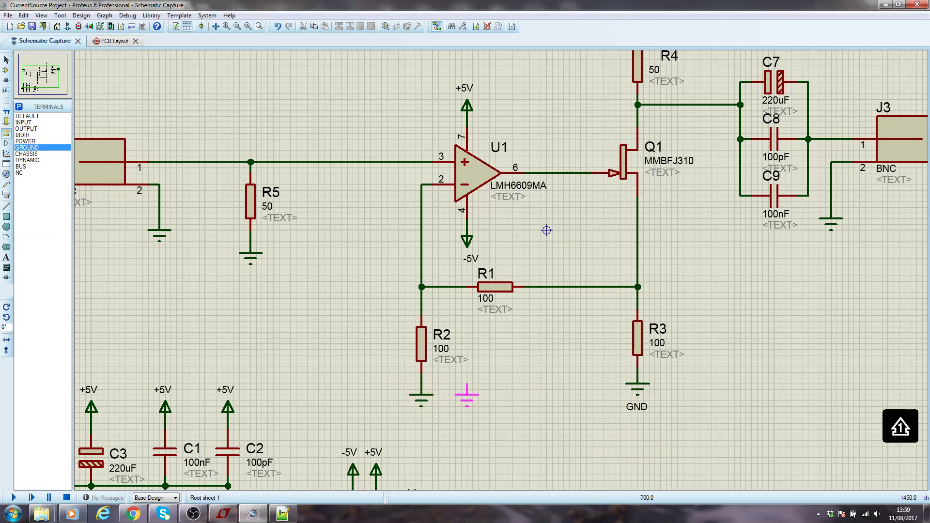
{"action": "key", "text": "Escape"}
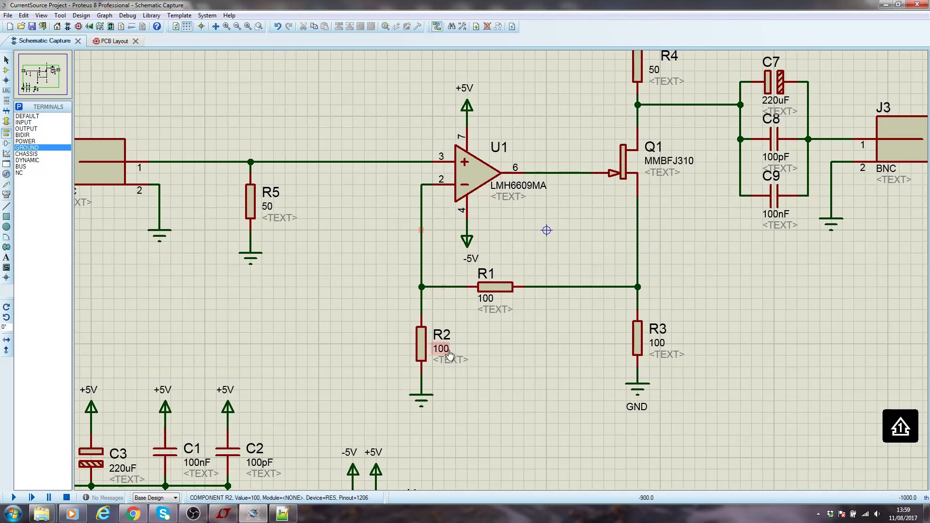
Shift R2, its ground terminal and R3 up one grid step, keeping R3's ground level with R2's
{"action": "left_click", "coordinate": [422, 352]}
{"action": "left_click_drag", "start_coordinate": [422, 351], "coordinate": [422, 340]}
{"action": "left_click_drag", "start_coordinate": [424, 405], "coordinate": [424, 396]}
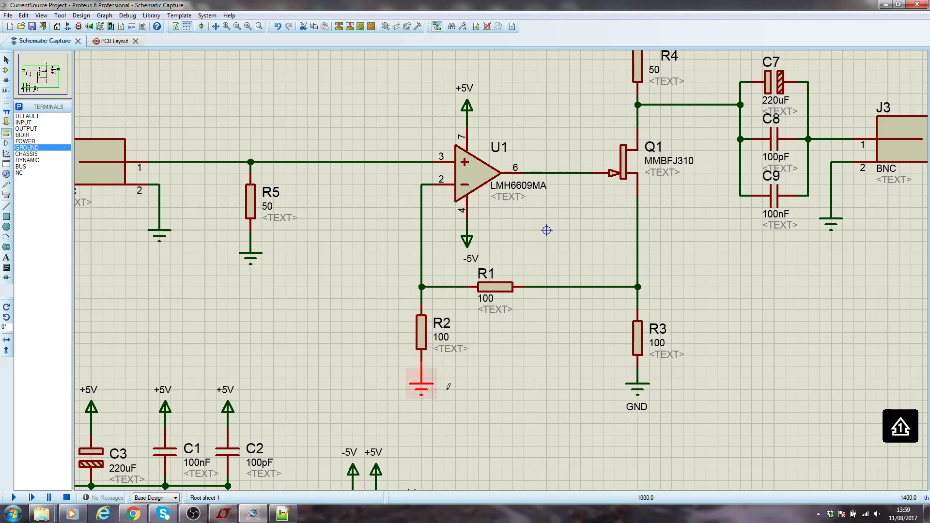
{"action": "left_click", "coordinate": [644, 356]}
{"action": "left_click_drag", "start_coordinate": [643, 356], "coordinate": [643, 345]}
{"action": "left_click", "coordinate": [641, 400]}
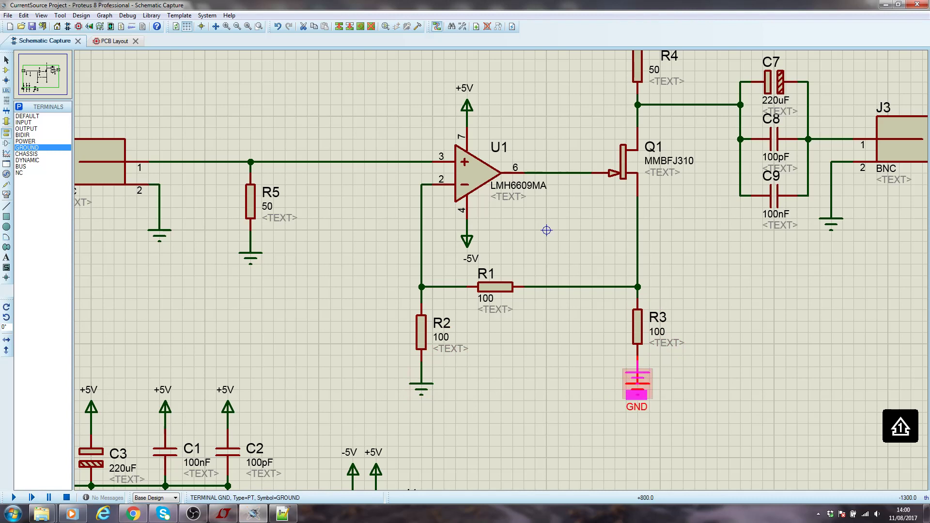
{"action": "mouse_move", "coordinate": [640, 400]}
{"action": "left_mouse_down"}
{"action": "mouse_move", "coordinate": [640, 383]}
{"action": "mouse_move", "coordinate": [641, 396]}
{"action": "left_mouse_up"}
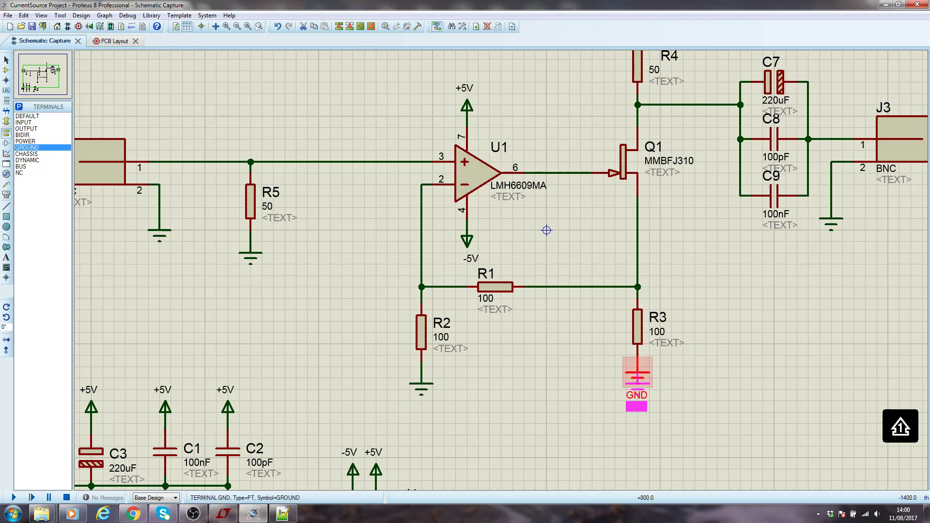
Clear the GND label text from the ground terminal below R3
{"action": "double_click", "coordinate": [644, 410]}
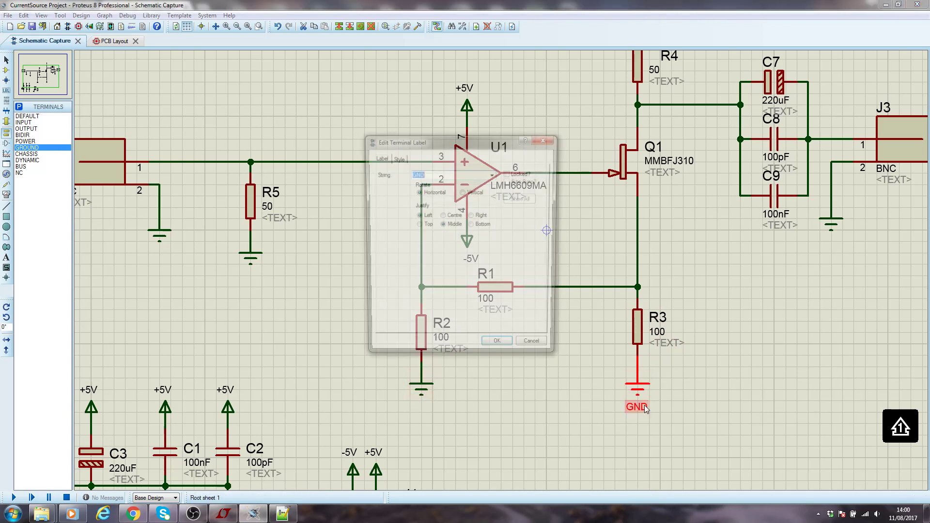
{"action": "key", "text": "BackSpace"}
{"action": "key", "text": "Return"}
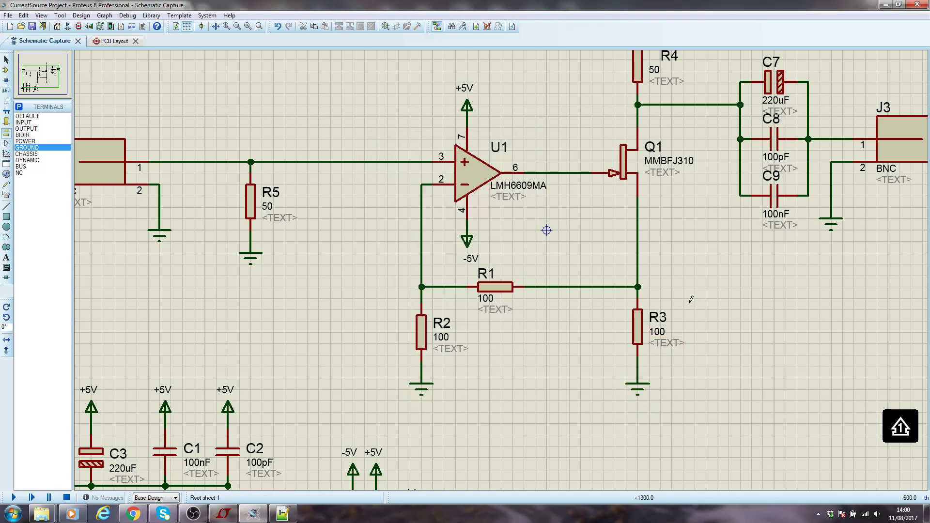
Move Q1, R3 and its ground terminal left together, closer to U1
{"action": "left_click_drag", "start_coordinate": [634, 161], "coordinate": [695, 423]}
{"action": "left_click_drag", "start_coordinate": [663, 369], "coordinate": [618, 369]}
{"action": "left_click", "coordinate": [619, 364]}
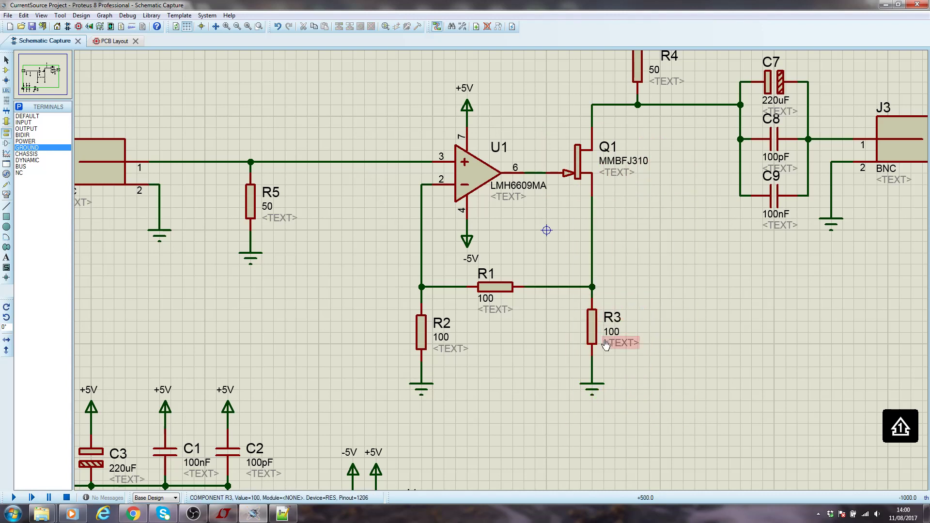
Shift R3 and R2 down one grid step each, closer to their ground terminals
{"action": "left_click", "coordinate": [591, 325]}
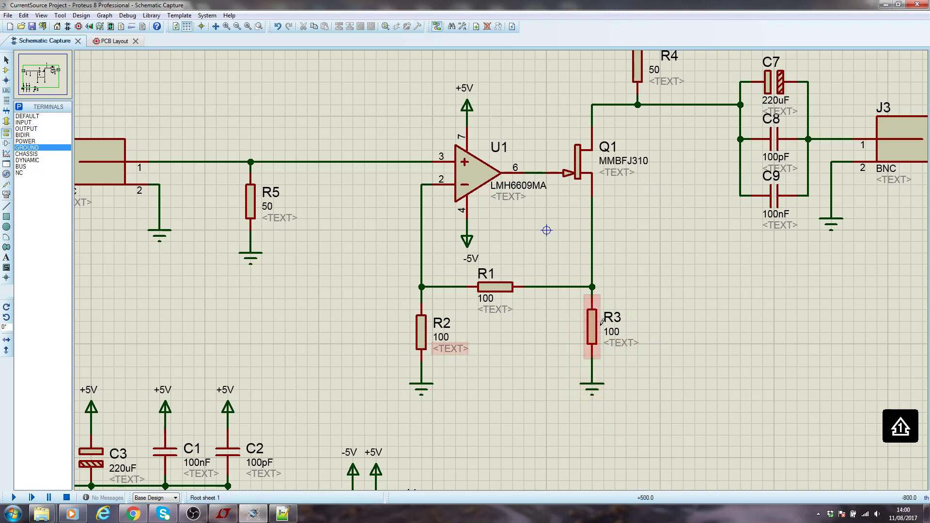
{"action": "left_click_drag", "start_coordinate": [596, 334], "coordinate": [597, 346]}
{"action": "left_click", "coordinate": [421, 337]}
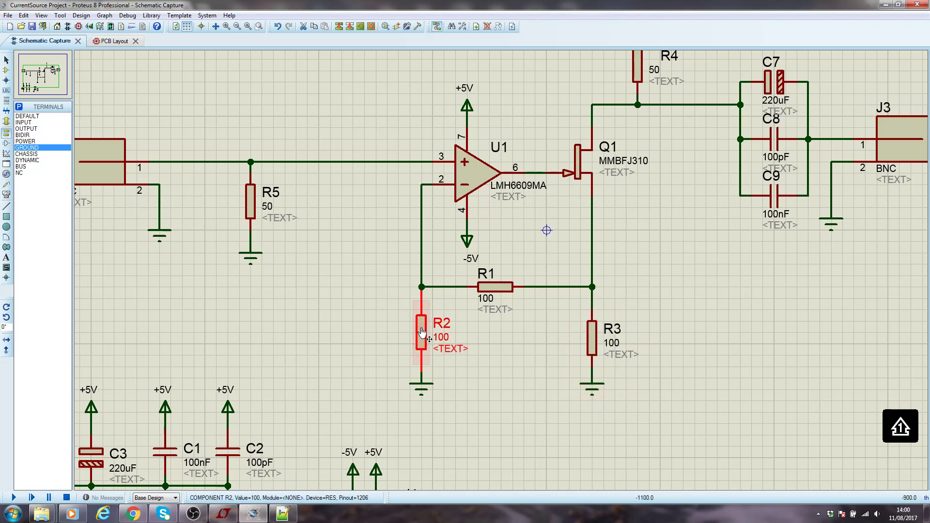
{"action": "left_click_drag", "start_coordinate": [422, 338], "coordinate": [422, 350]}
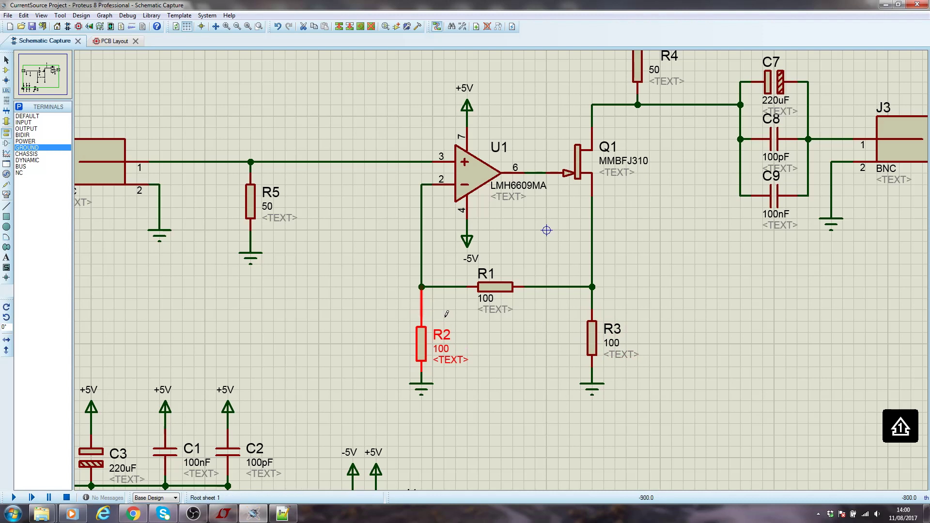
{"action": "left_click", "coordinate": [507, 351]}
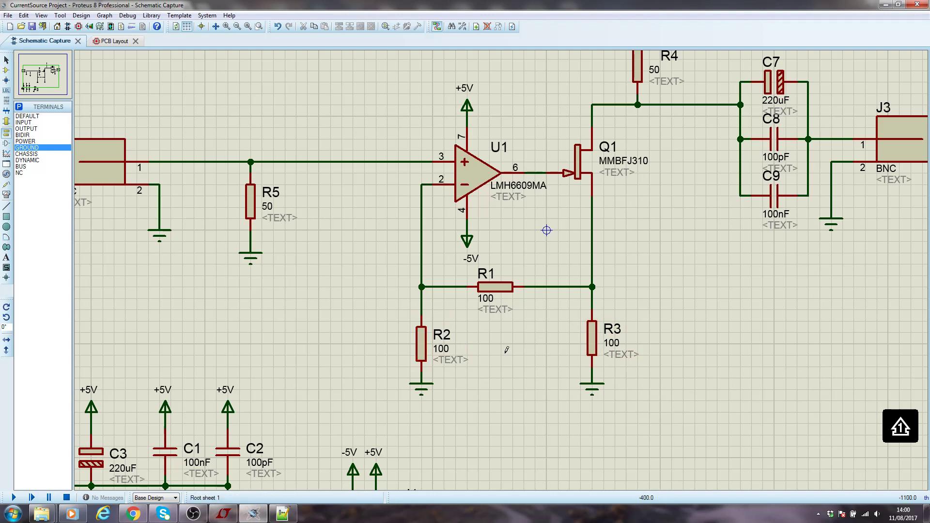
Delete the wire connecting the upper end of R2 to the R1 feedback line
{"action": "scroll", "coordinate": [504, 349], "scroll_direction": "up", "scroll_amount": 3}
{"action": "right_click", "coordinate": [399, 206]}
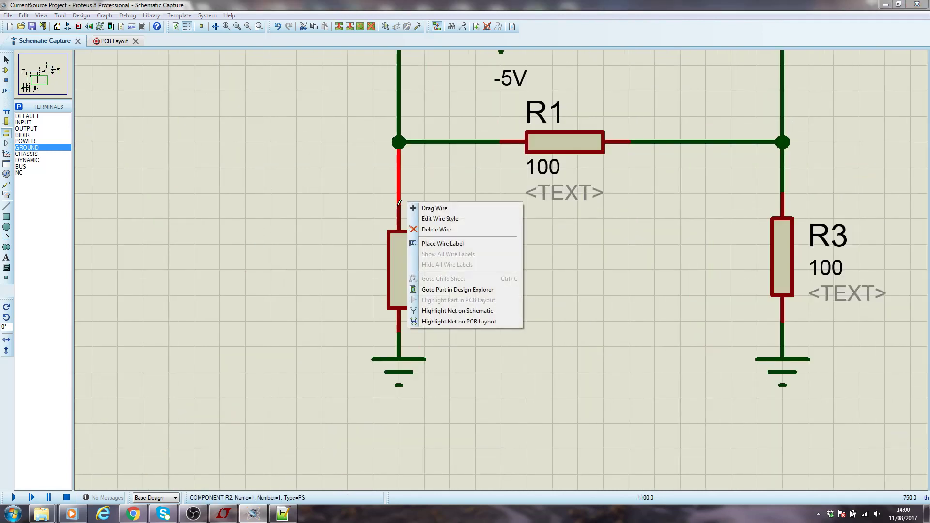
{"action": "key", "text": "Escape"}
{"action": "right_click", "coordinate": [403, 173]}
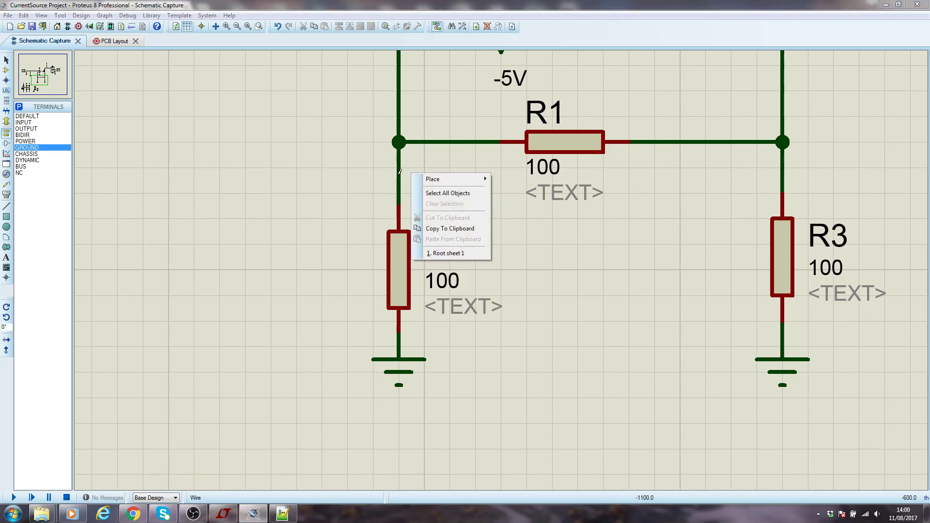
{"action": "right_click", "coordinate": [399, 171]}
{"action": "left_click", "coordinate": [438, 199]}
Move R2 up one grid step so it sits level with R3
{"action": "right_click", "coordinate": [400, 204]}
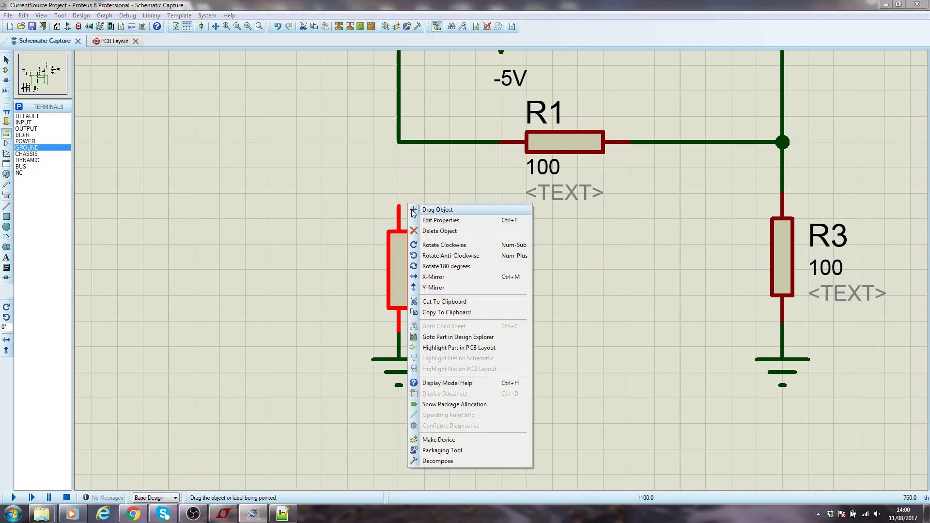
{"action": "left_click", "coordinate": [439, 220]}
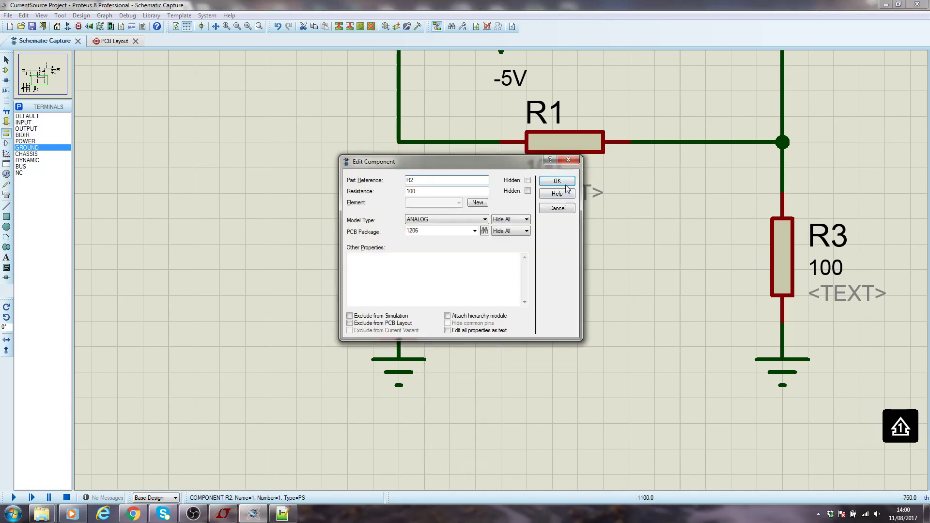
{"action": "left_click", "coordinate": [557, 207]}
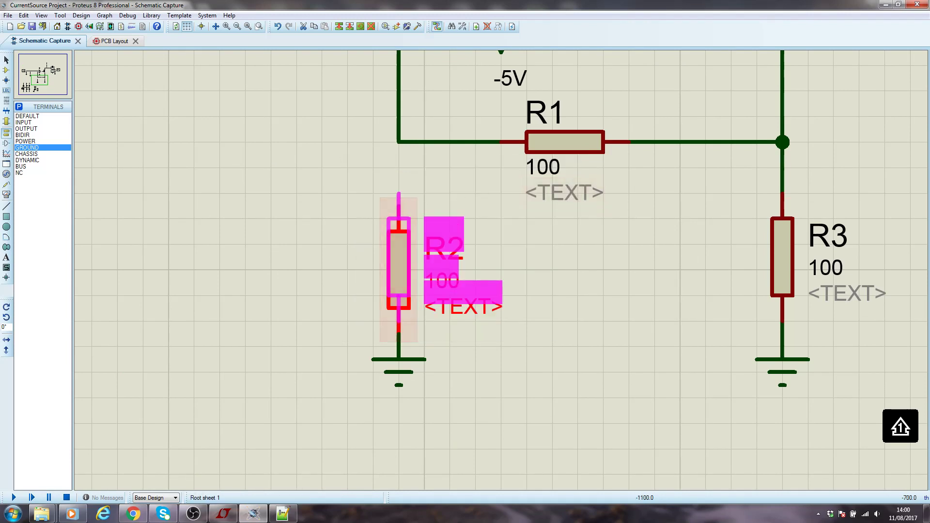
{"action": "left_click_drag", "start_coordinate": [406, 209], "coordinate": [406, 196]}
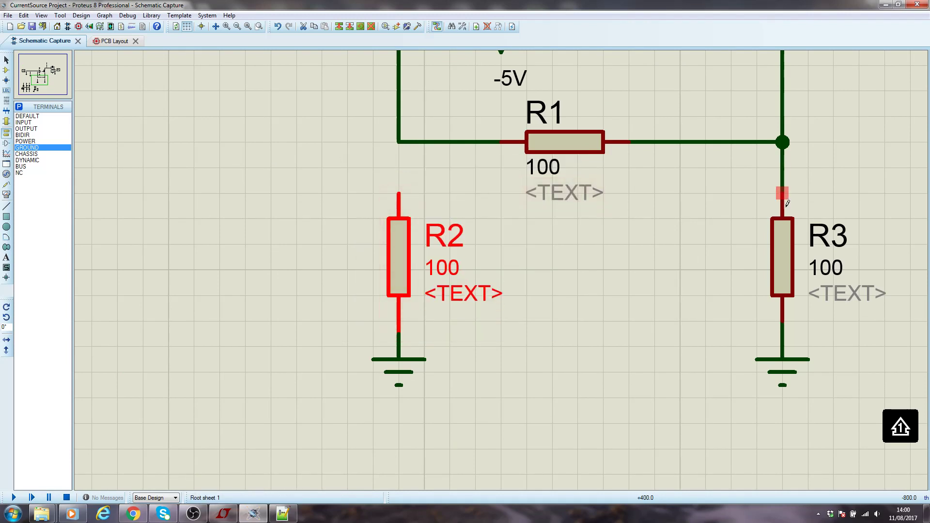
Delete the wire connecting the upper end of R3 to the R1 line
{"action": "left_click", "coordinate": [797, 166]}
{"action": "right_click", "coordinate": [783, 166]}
{"action": "right_click", "coordinate": [784, 166]}
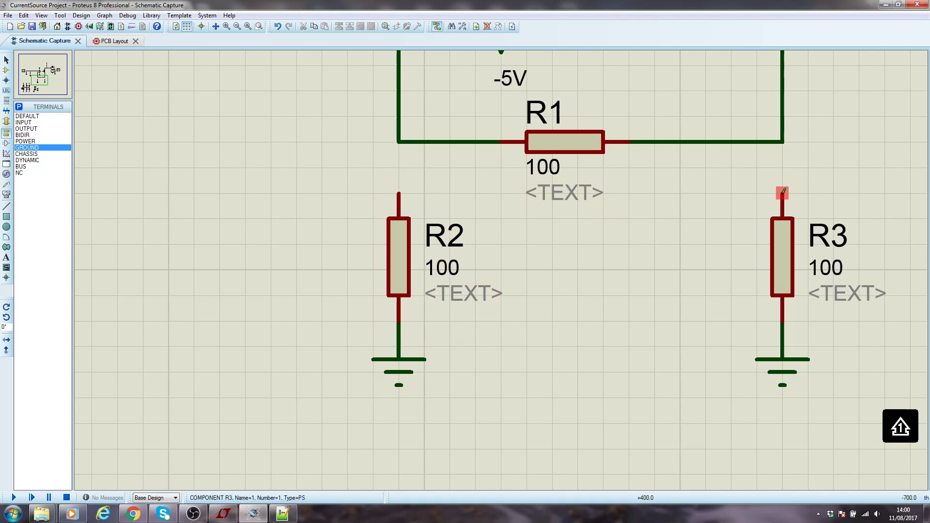
Wire the upper ends of R2 and R3 straight up to the corners of the R1 line
{"action": "left_click", "coordinate": [398, 192]}
{"action": "left_click", "coordinate": [398, 142]}
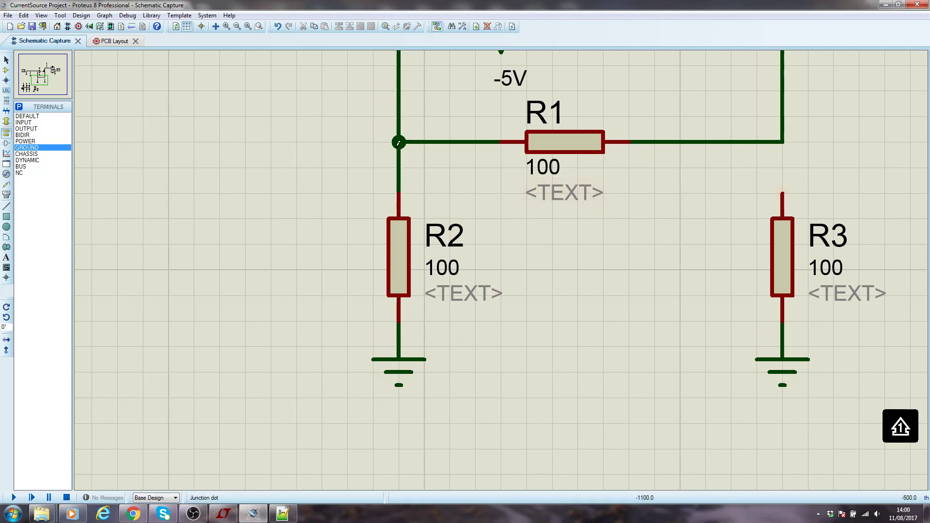
{"action": "left_click", "coordinate": [782, 193]}
{"action": "left_click", "coordinate": [782, 142]}
{"action": "scroll", "coordinate": [694, 180], "scroll_direction": "down", "scroll_amount": 3}
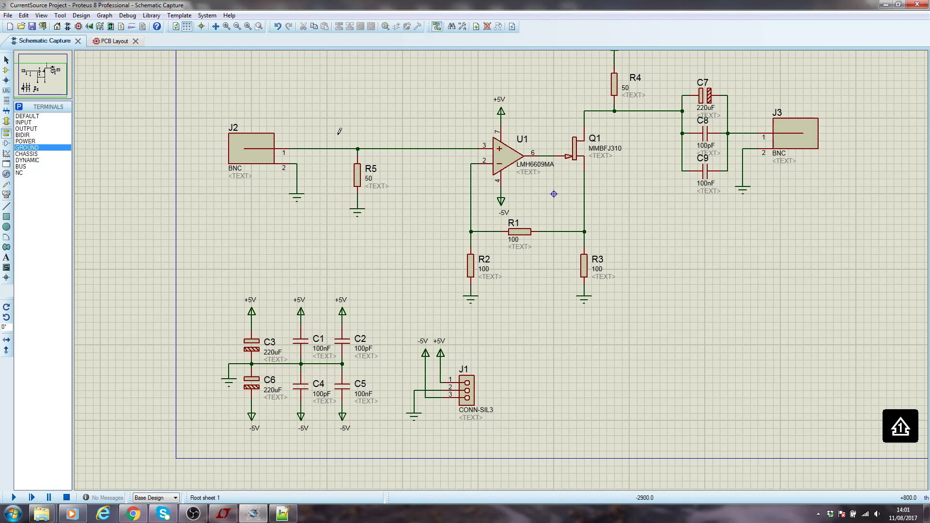
Move R5 with its ground, and J2 with its ground, to the right, closer to U1's input
{"action": "left_click_drag", "start_coordinate": [342, 132], "coordinate": [457, 207]}
{"action": "left_click", "coordinate": [416, 223]}
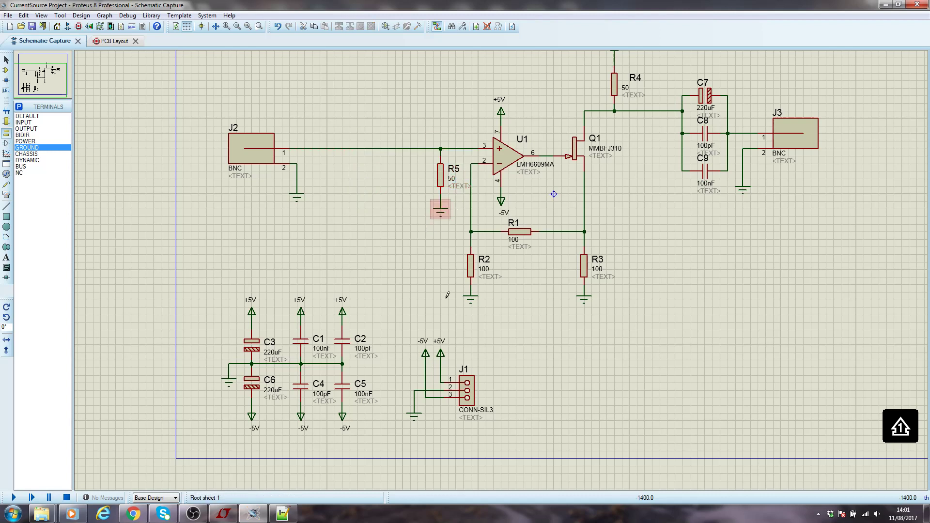
{"action": "left_click_drag", "start_coordinate": [207, 111], "coordinate": [403, 193]}
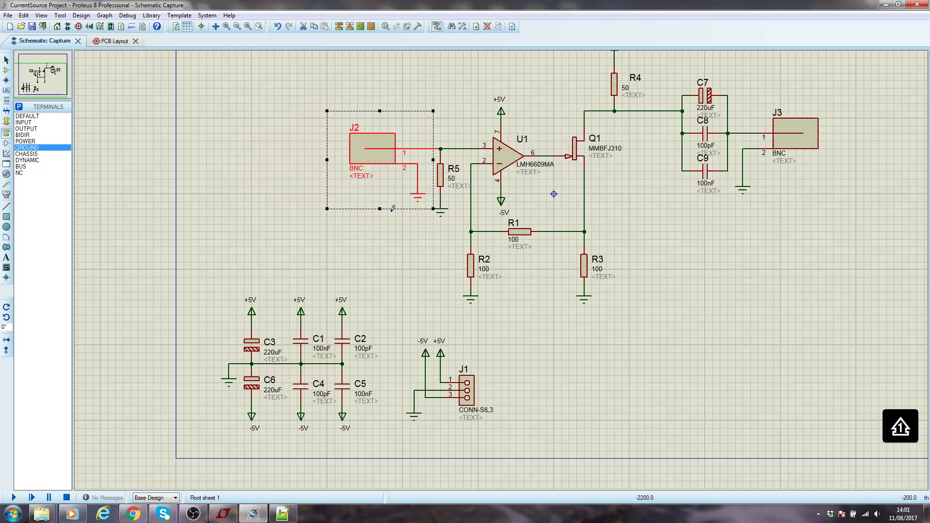
{"action": "left_click", "coordinate": [390, 214]}
{"action": "scroll", "coordinate": [697, 155], "scroll_direction": "down", "scroll_amount": 1}
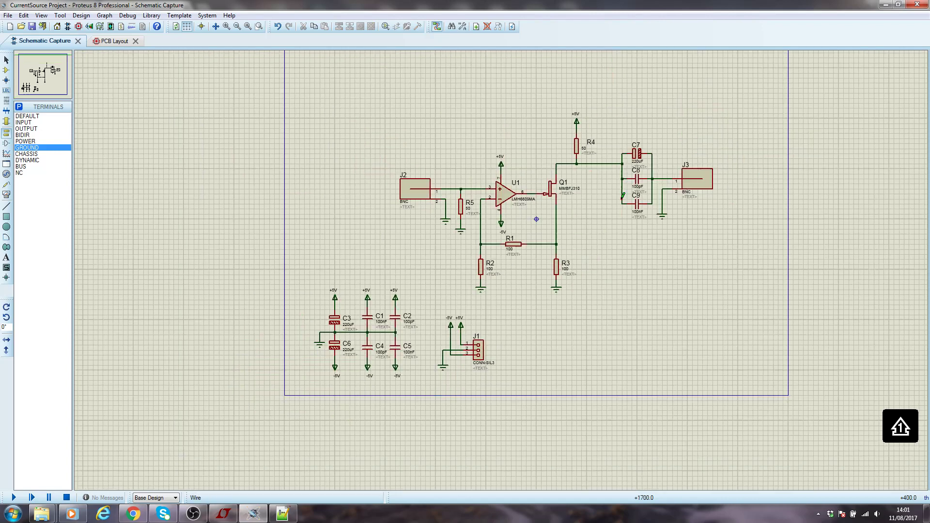
Move R4 and its +5V terminal directly above Q1's drain
{"action": "scroll", "coordinate": [673, 151], "scroll_direction": "up", "scroll_amount": 2}
{"action": "left_click_drag", "start_coordinate": [387, 77], "coordinate": [390, 201]}
{"action": "left_click", "coordinate": [443, 274]}
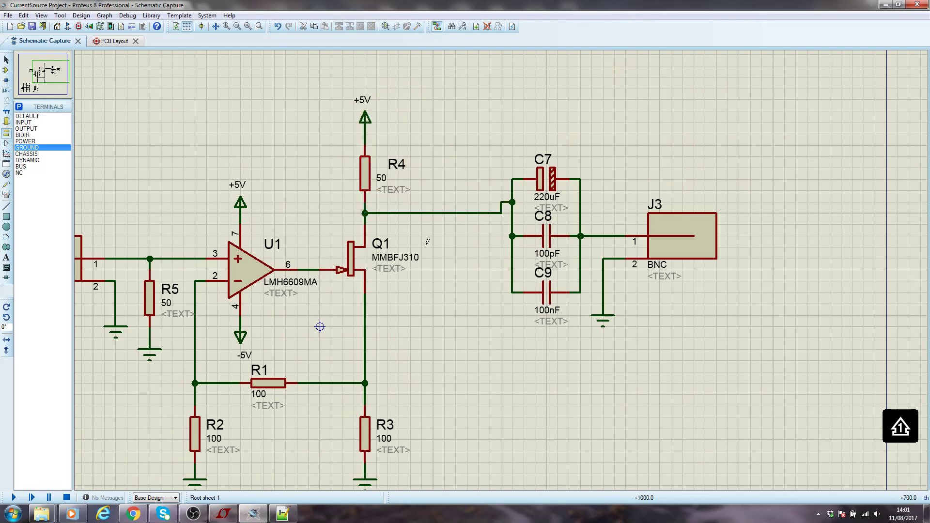
Move the parallel capacitors C7, C8 and C9 up so C8 lines up with the R4–Q1 node
{"action": "scroll", "coordinate": [391, 199], "scroll_direction": "down", "scroll_amount": 2}
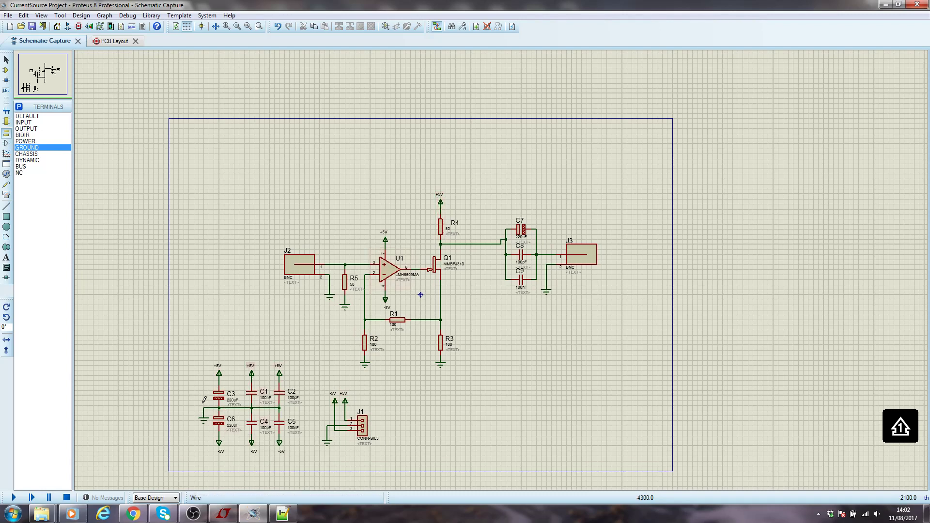
{"action": "scroll", "coordinate": [482, 260], "scroll_direction": "up", "scroll_amount": 2}
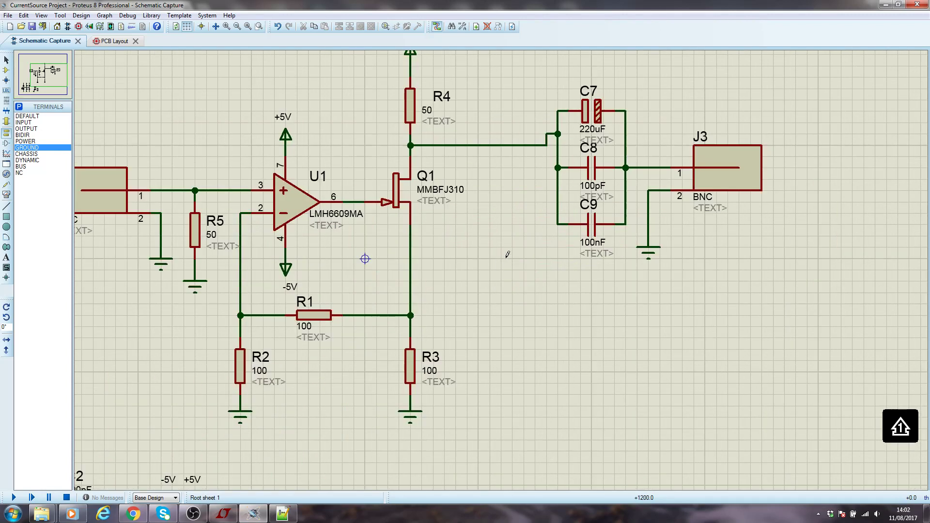
{"action": "scroll", "coordinate": [533, 206], "scroll_direction": "down", "scroll_amount": 1}
{"action": "left_click_drag", "start_coordinate": [530, 141], "coordinate": [592, 270]}
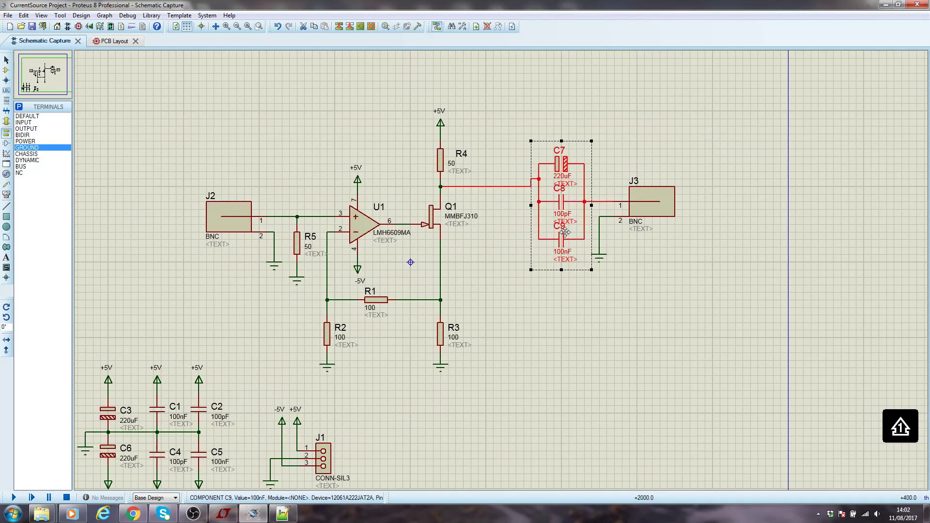
{"action": "left_click_drag", "start_coordinate": [561, 210], "coordinate": [561, 194]}
{"action": "left_click", "coordinate": [516, 228]}
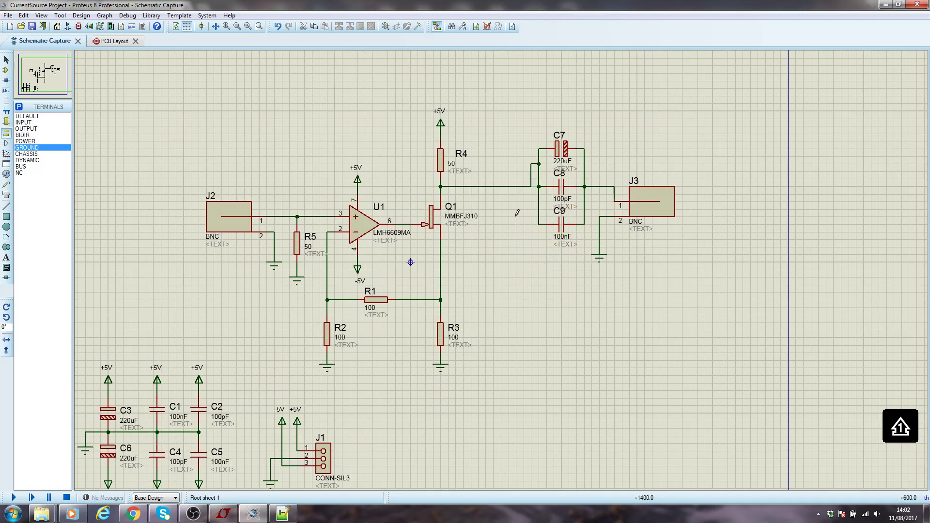
Replace the stepped wire into C7–C9 with a straight one from C8 to the R4–Q1 node
{"action": "right_click", "coordinate": [537, 163]}
{"action": "right_click", "coordinate": [537, 164]}
{"action": "left_click", "coordinate": [539, 186]}
{"action": "left_click", "coordinate": [440, 187]}
Move C7–C9, J3 and its ground terminal left together near Q1, leaving clearance for Q1's labels
{"action": "left_click_drag", "start_coordinate": [517, 131], "coordinate": [606, 287]}
{"action": "left_click", "coordinate": [663, 344]}
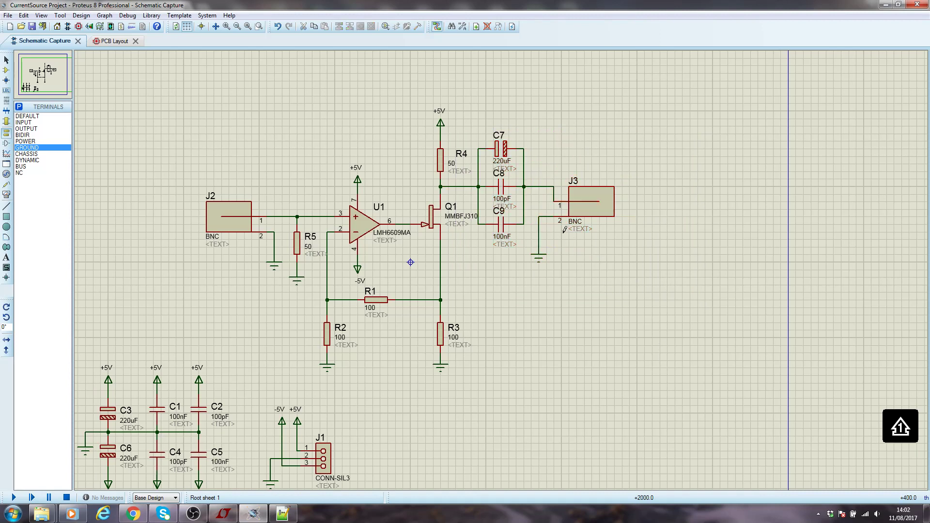
{"action": "key", "text": "F6"}
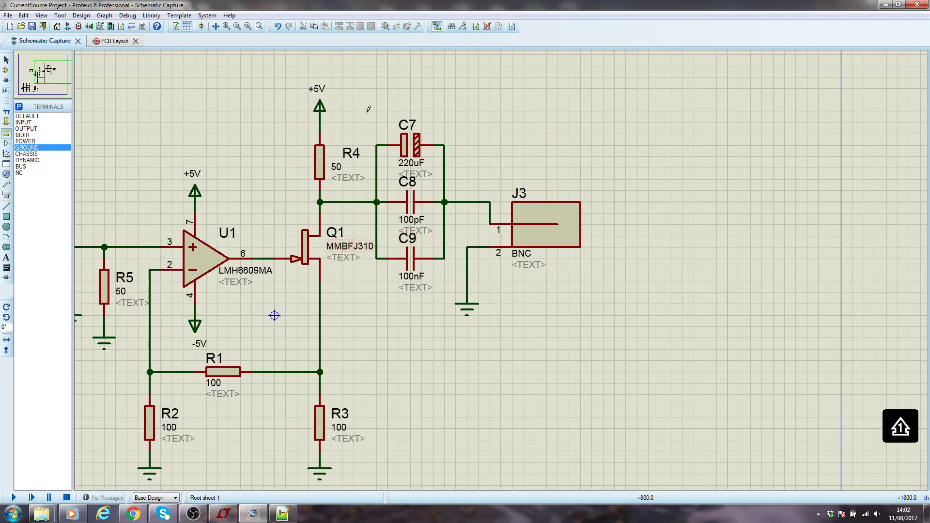
{"action": "left_click_drag", "start_coordinate": [365, 111], "coordinate": [638, 359]}
{"action": "left_click_drag", "start_coordinate": [588, 314], "coordinate": [599, 313]}
{"action": "left_click", "coordinate": [743, 272]}
Raise J3 with its ground so pin 1 lines up with C8, and move the ground terminal closer to pin 2
{"action": "left_click_drag", "start_coordinate": [467, 177], "coordinate": [637, 349]}
{"action": "left_click_drag", "start_coordinate": [573, 323], "coordinate": [574, 299]}
{"action": "left_click", "coordinate": [748, 314]}
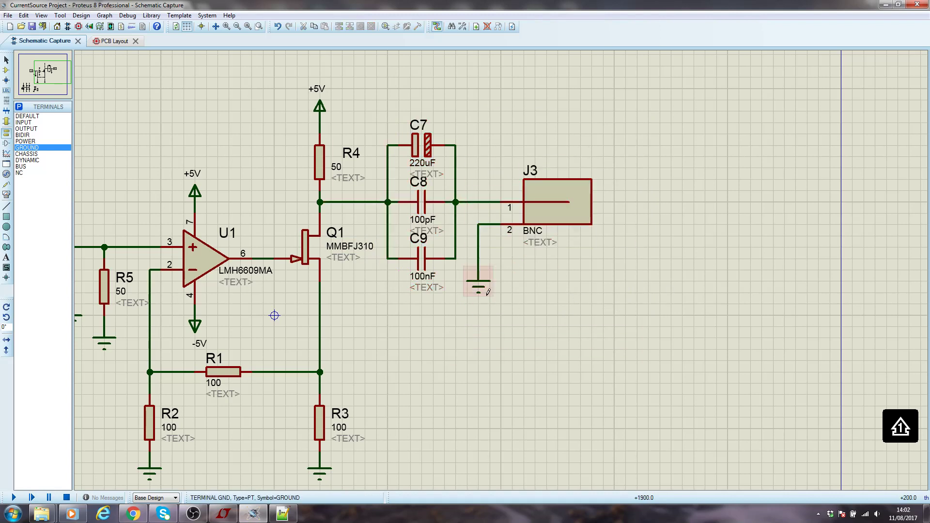
{"action": "left_click_drag", "start_coordinate": [478, 283], "coordinate": [478, 249]}
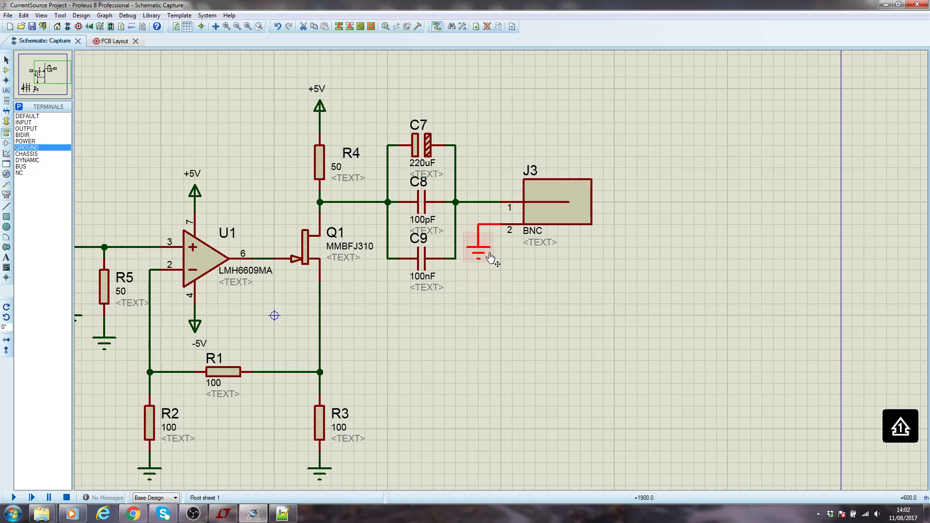
{"action": "left_click", "coordinate": [507, 270]}
Move J2's ground terminal up, closer to pin 2
{"action": "scroll", "coordinate": [508, 271], "scroll_direction": "down", "scroll_amount": 2}
{"action": "scroll", "coordinate": [302, 288], "scroll_direction": "up", "scroll_amount": 2}
{"action": "scroll", "coordinate": [503, 266], "scroll_direction": "up", "scroll_amount": 2}
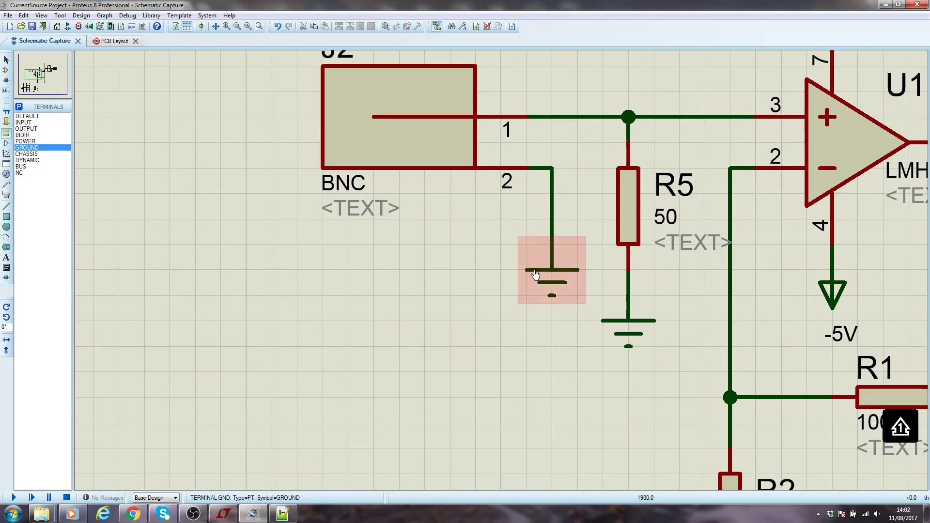
{"action": "left_click", "coordinate": [551, 270]}
{"action": "left_click_drag", "start_coordinate": [551, 270], "coordinate": [553, 216]}
{"action": "scroll", "coordinate": [553, 217], "scroll_direction": "down", "scroll_amount": 2}
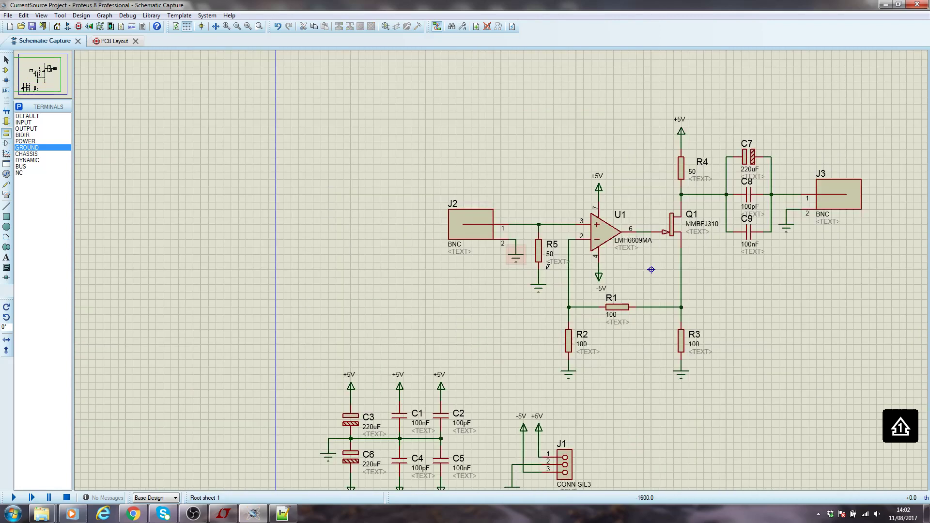
Move J1 with its terminals above J2, and the C1–C6 decoupling block into the sheet's upper-left corner
{"action": "scroll", "coordinate": [647, 264], "scroll_direction": "down", "scroll_amount": 1}
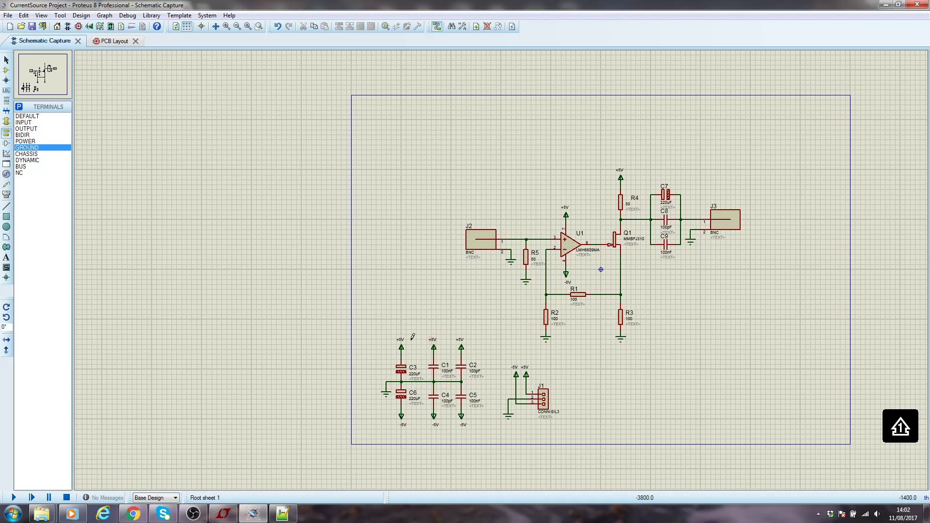
{"action": "left_click_drag", "start_coordinate": [366, 330], "coordinate": [354, 382]}
{"action": "left_click_drag", "start_coordinate": [491, 364], "coordinate": [516, 162]}
{"action": "left_click", "coordinate": [508, 363]}
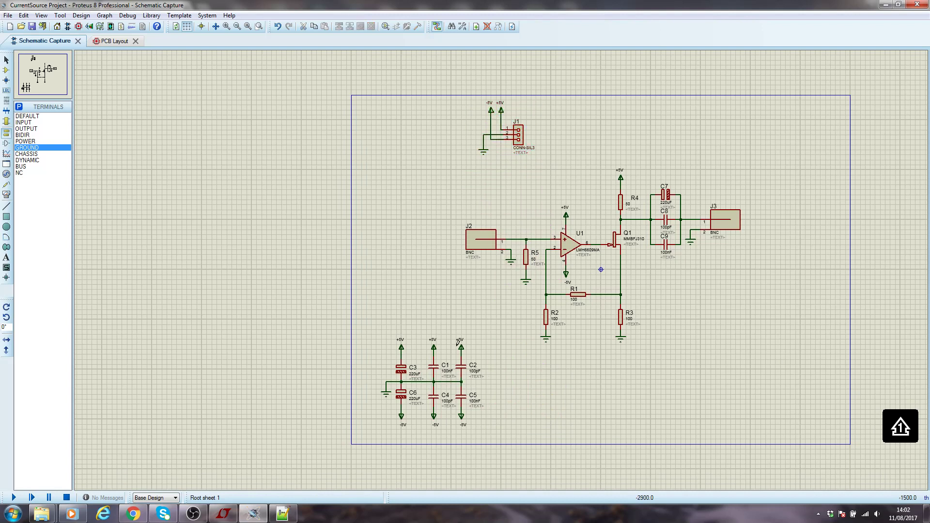
{"action": "left_click_drag", "start_coordinate": [371, 329], "coordinate": [455, 184]}
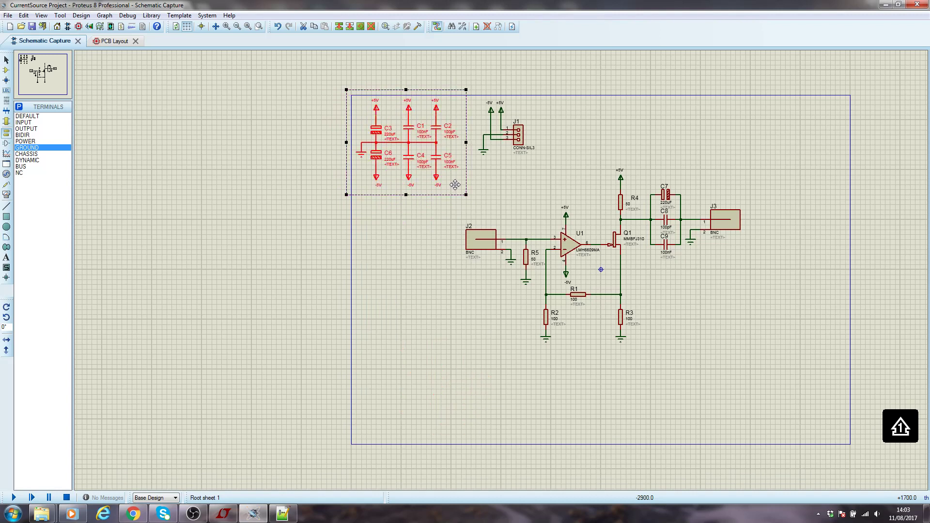
{"action": "left_click", "coordinate": [422, 226]}
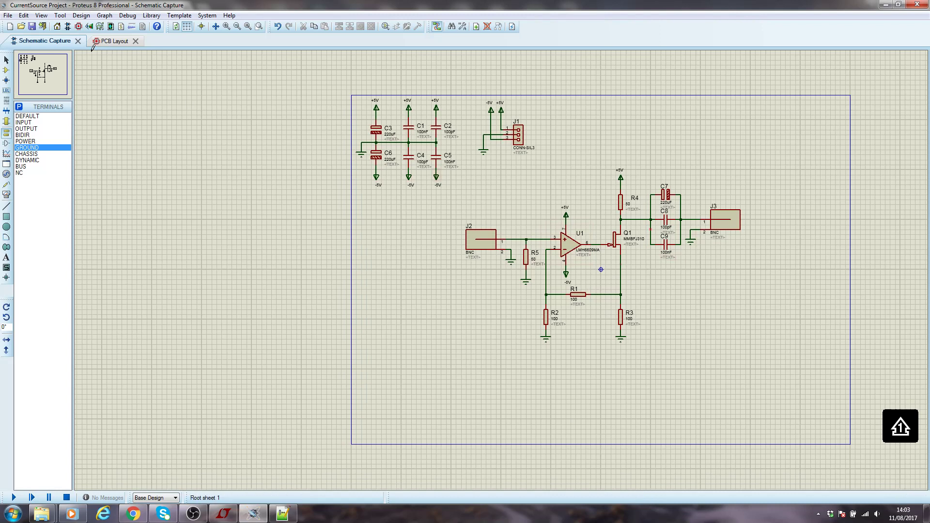
Save the project in version 8.14 format and switch to the PCB layout
{"action": "left_click", "coordinate": [31, 26]}
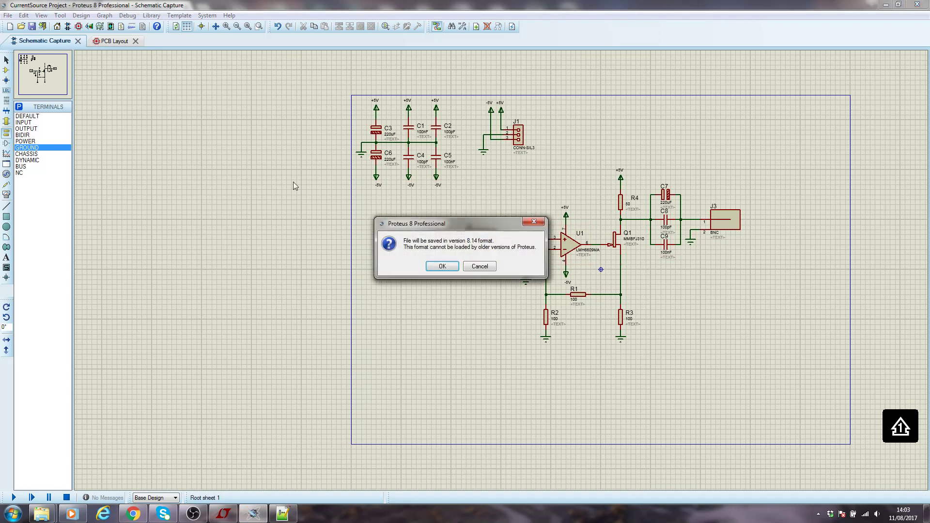
{"action": "left_click", "coordinate": [443, 267]}
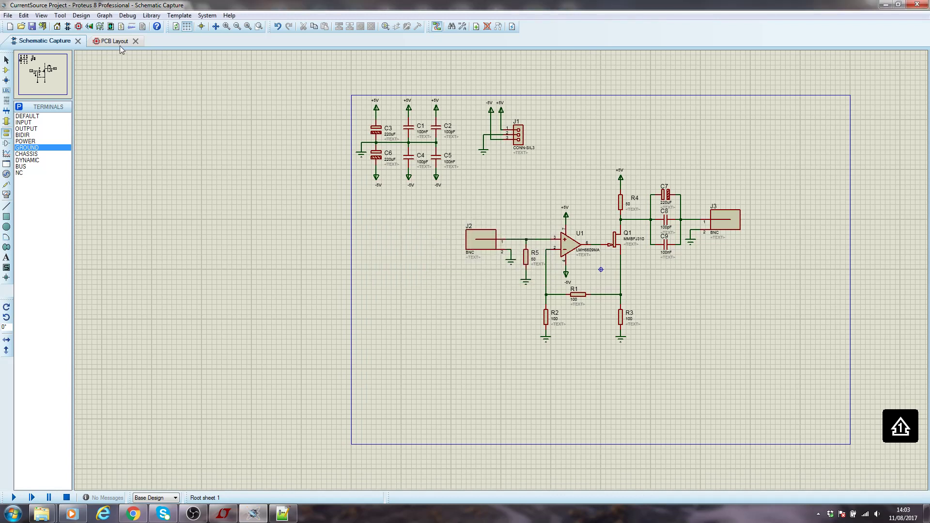
{"action": "left_click", "coordinate": [119, 43]}
Examine the board's routing, especially the traces between U1 pin 7, C1 and C2, and the unrouted connections
{"action": "scroll", "coordinate": [528, 254], "scroll_direction": "down", "scroll_amount": 2}
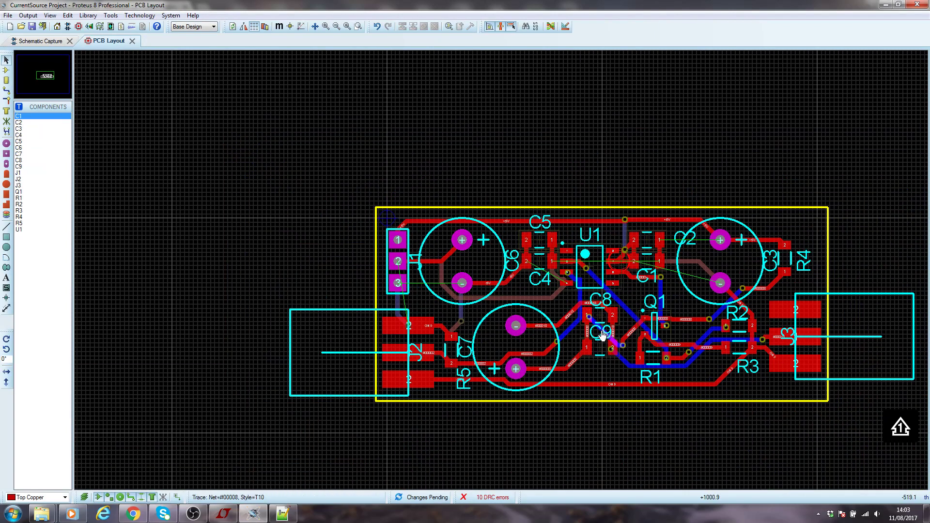
{"action": "scroll", "coordinate": [601, 334], "scroll_direction": "up", "scroll_amount": 1}
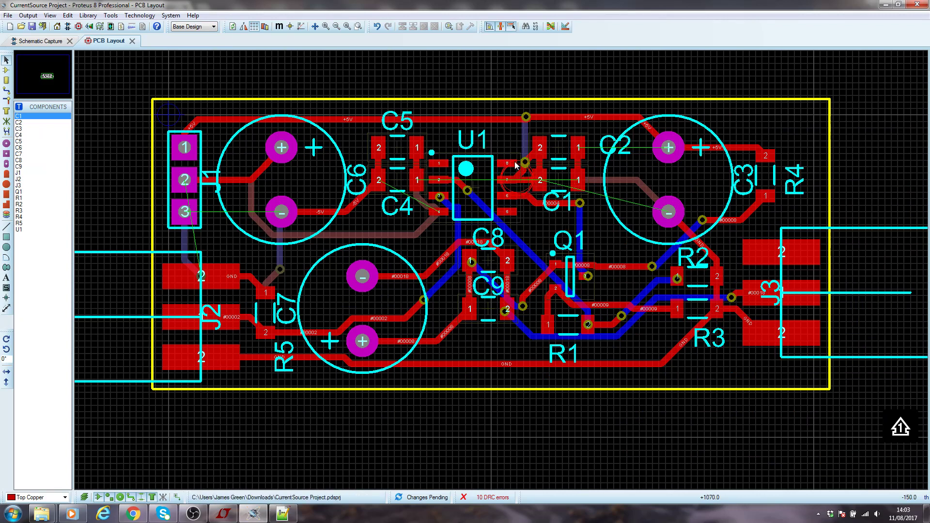
{"action": "scroll", "coordinate": [526, 180], "scroll_direction": "up", "scroll_amount": 3}
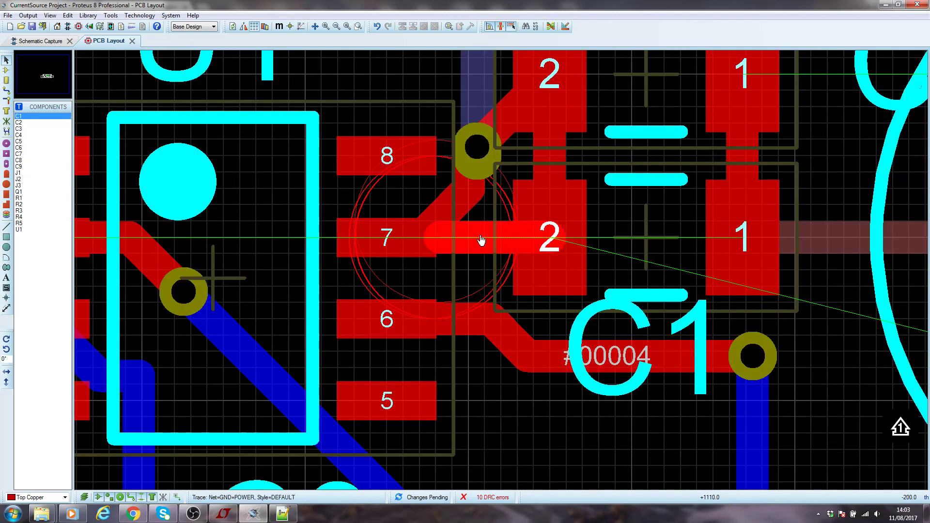
{"action": "scroll", "coordinate": [428, 276], "scroll_direction": "down", "scroll_amount": 3}
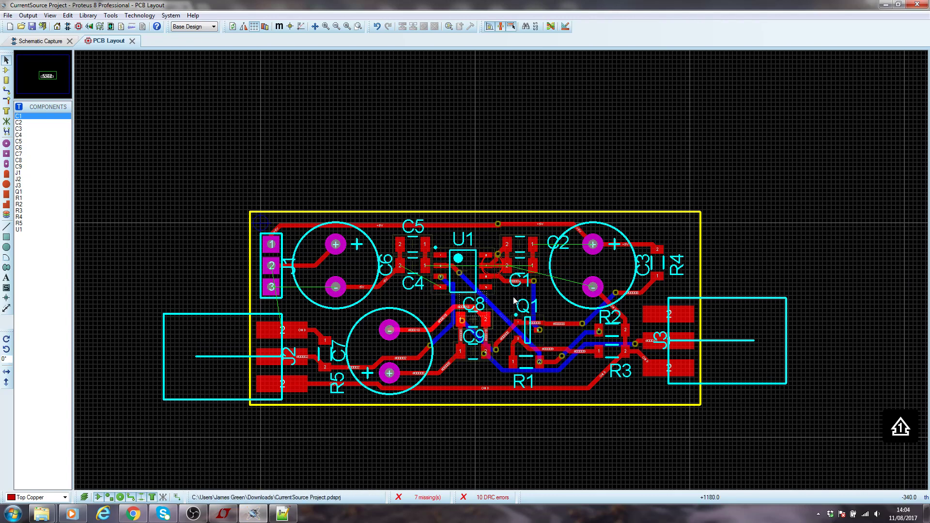
{"action": "scroll", "coordinate": [539, 346], "scroll_direction": "up", "scroll_amount": 1}
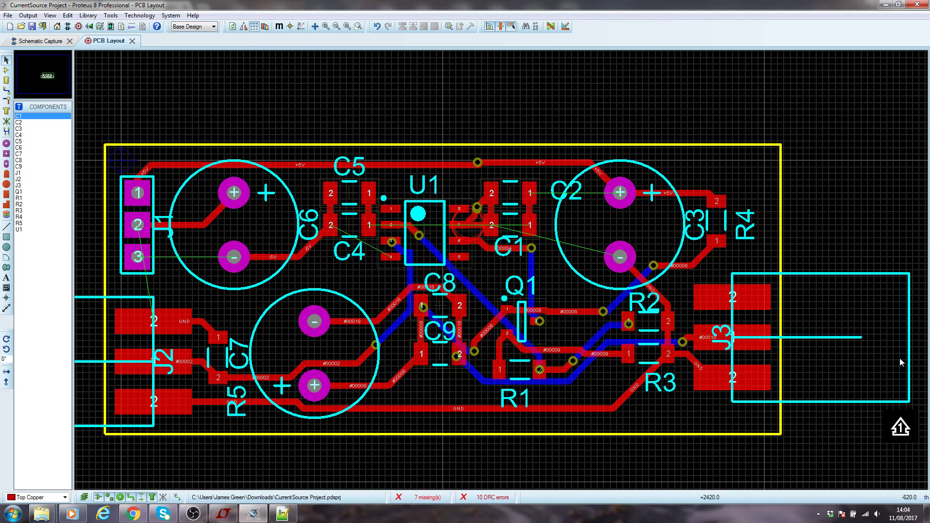
{"action": "scroll", "coordinate": [564, 334], "scroll_direction": "down", "scroll_amount": 1}
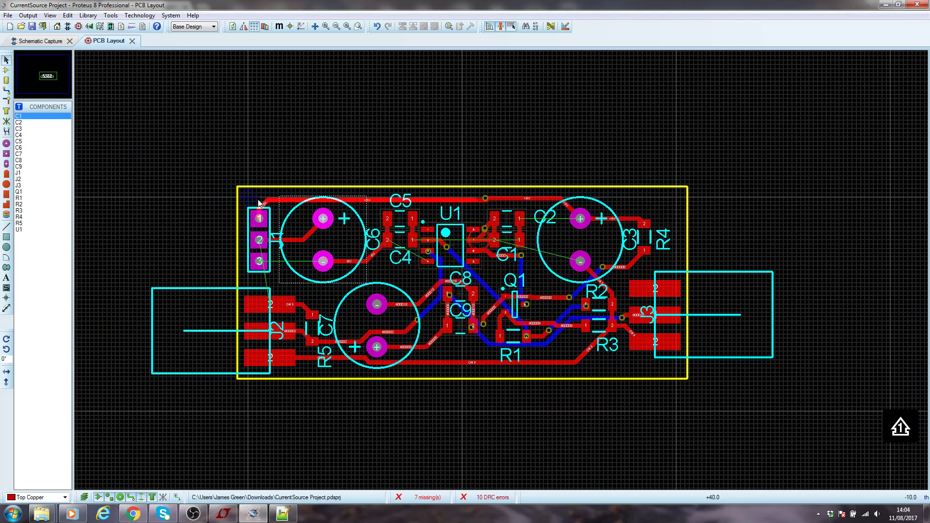
Examine the board corner by J1, the overall component layout, and the traces around U1, C8, C9, Q1 and R1
{"action": "scroll", "coordinate": [251, 200], "scroll_direction": "up", "scroll_amount": 2}
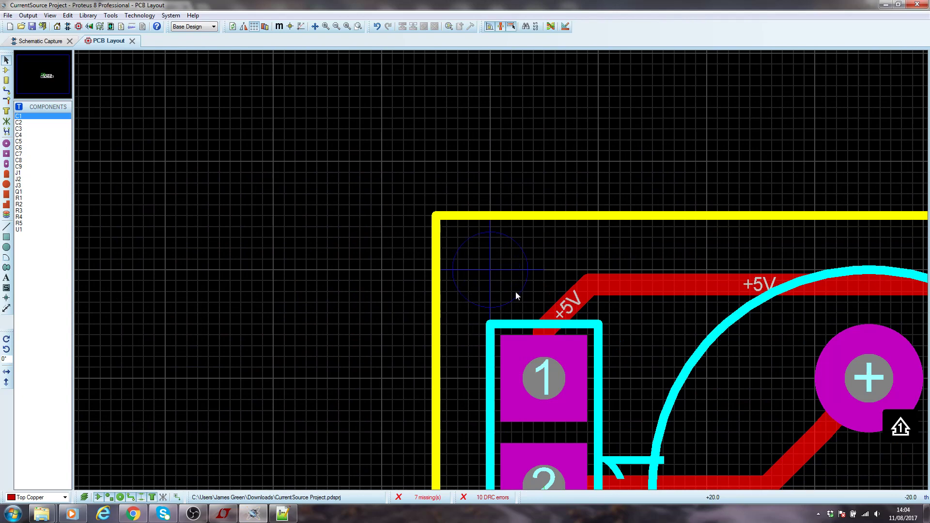
{"action": "scroll", "coordinate": [516, 292], "scroll_direction": "down", "scroll_amount": 5}
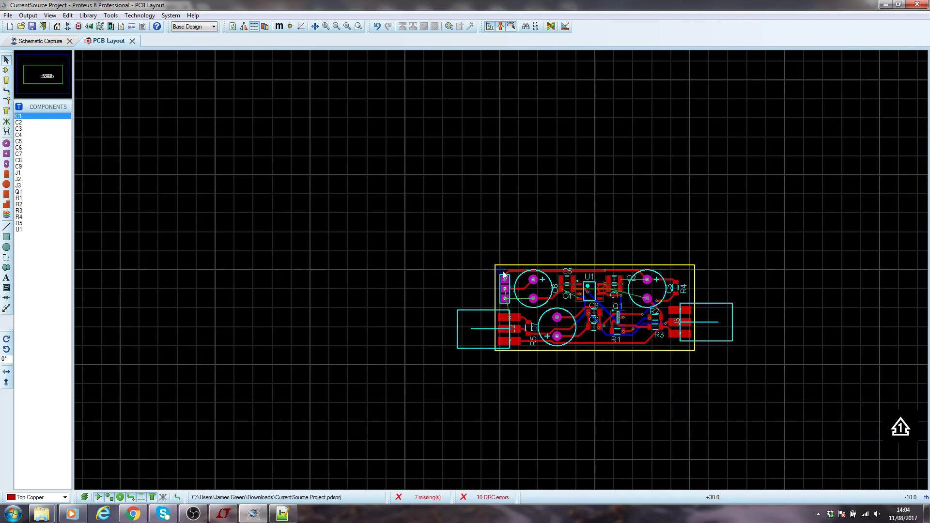
{"action": "scroll", "coordinate": [582, 307], "scroll_direction": "up", "scroll_amount": 2}
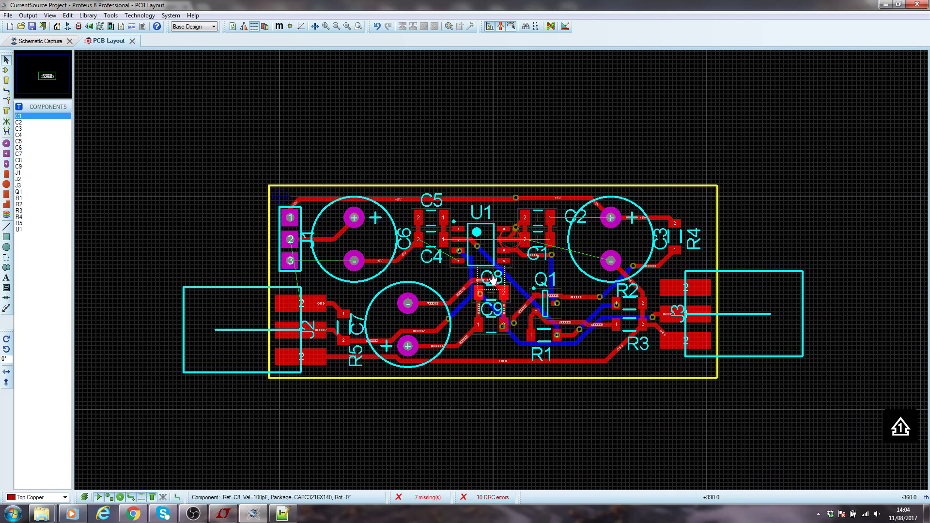
{"action": "scroll", "coordinate": [491, 278], "scroll_direction": "up", "scroll_amount": 1}
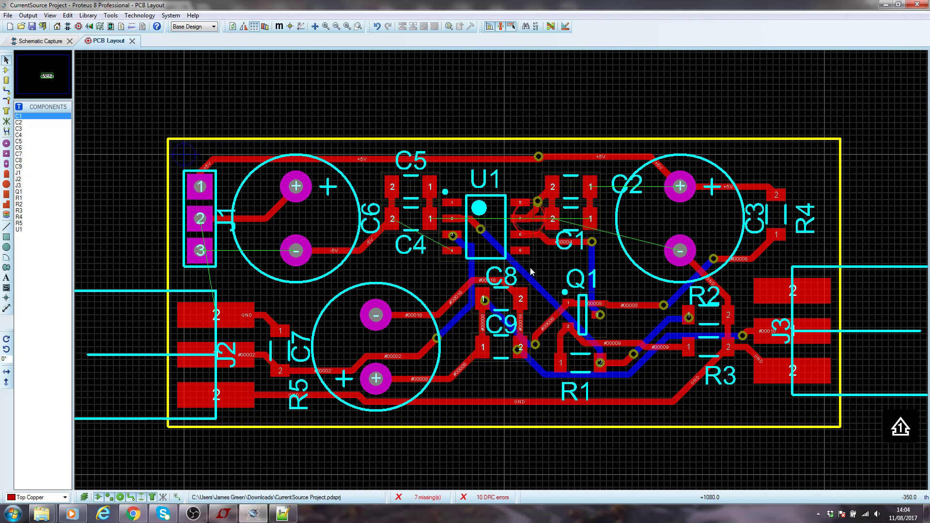
{"action": "scroll", "coordinate": [504, 262], "scroll_direction": "down", "scroll_amount": 1}
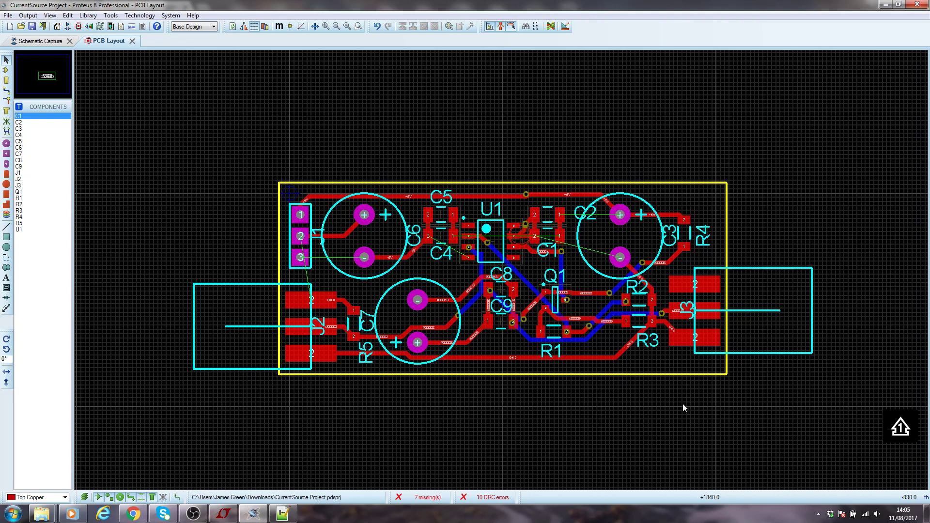
{"action": "scroll", "coordinate": [501, 275], "scroll_direction": "up", "scroll_amount": 6}
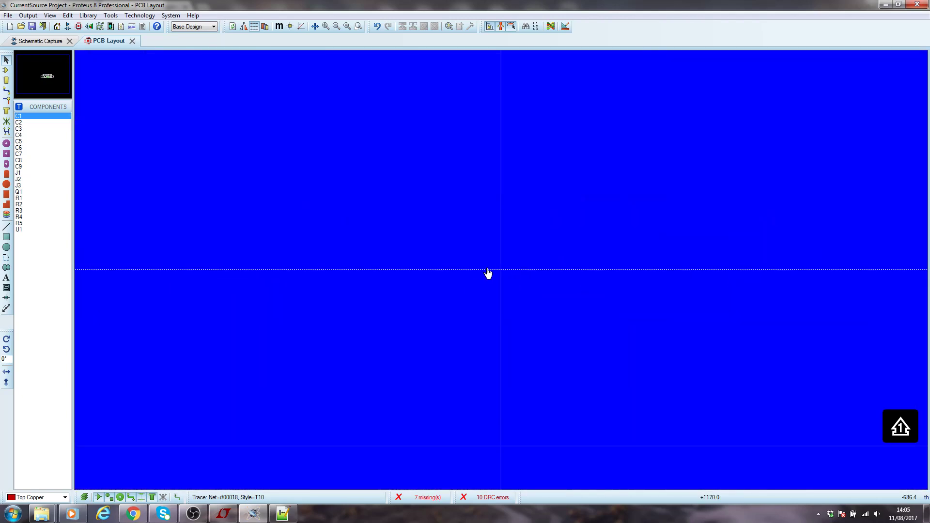
{"action": "scroll", "coordinate": [491, 271], "scroll_direction": "down", "scroll_amount": 3}
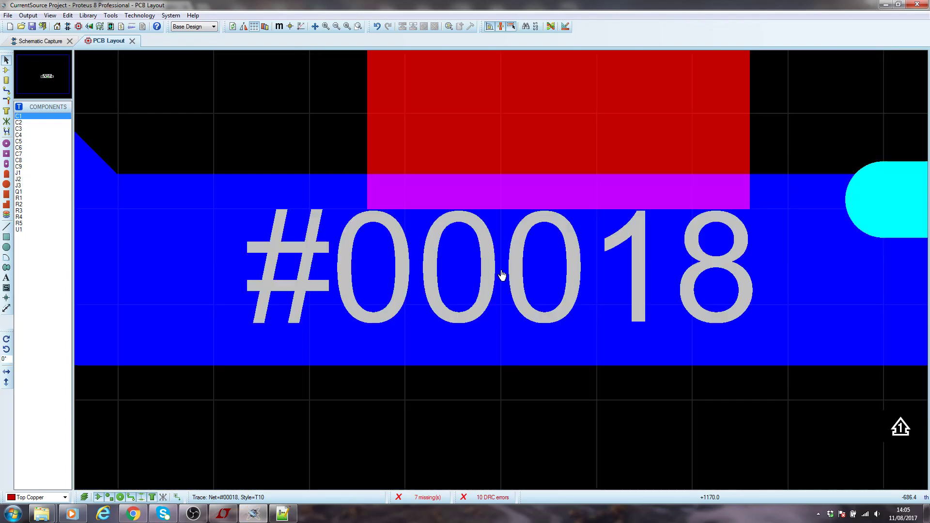
{"action": "scroll", "coordinate": [502, 275], "scroll_direction": "down", "scroll_amount": 5}
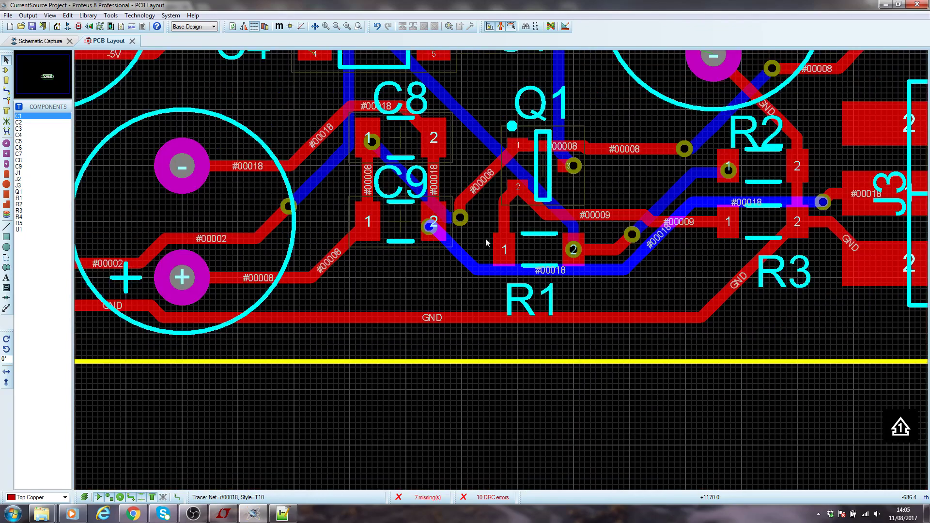
{"action": "scroll", "coordinate": [475, 214], "scroll_direction": "down", "scroll_amount": 1}
{"action": "scroll", "coordinate": [494, 242], "scroll_direction": "up", "scroll_amount": 3}
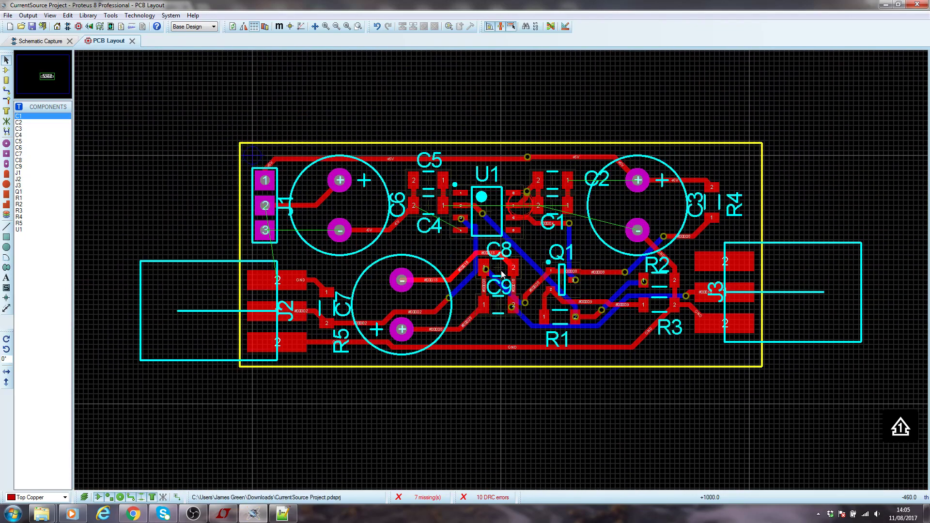
{"action": "scroll", "coordinate": [506, 267], "scroll_direction": "down", "scroll_amount": 1}
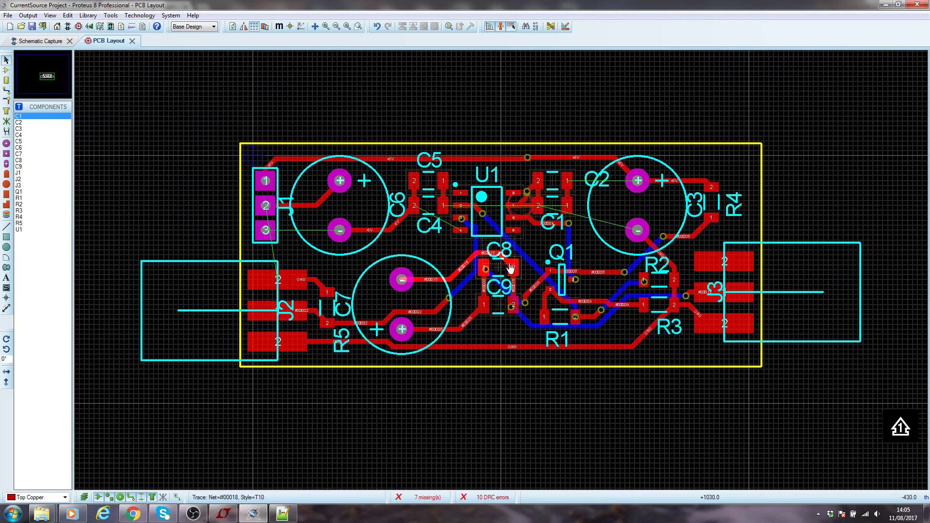
{"action": "scroll", "coordinate": [504, 271], "scroll_direction": "up", "scroll_amount": 1}
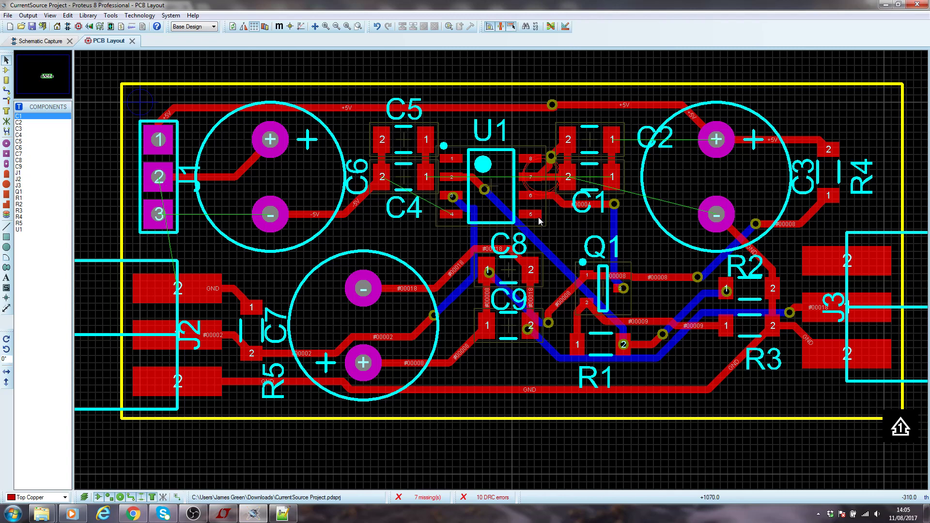
{"action": "scroll", "coordinate": [421, 222], "scroll_direction": "down", "scroll_amount": 2}
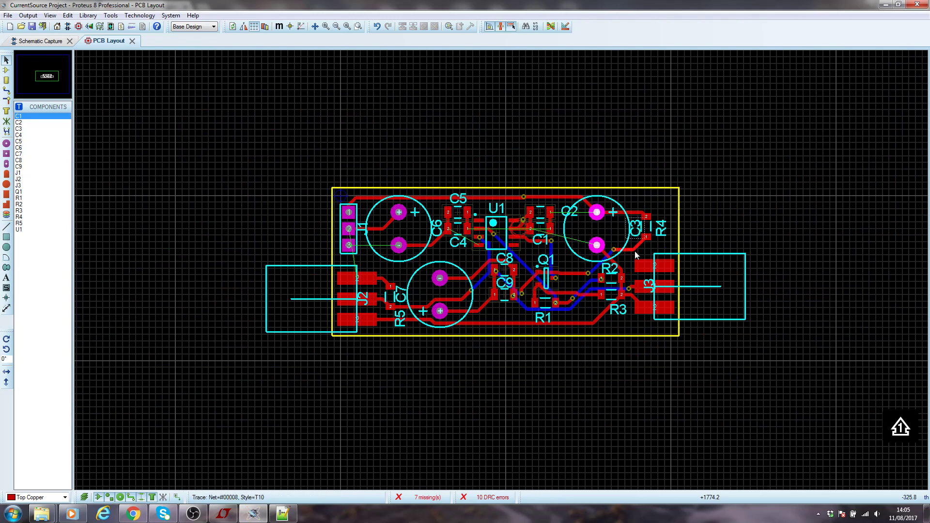
Try shifting U1 slightly up from its place by its pin 1 pad, and return it to its original position
{"action": "scroll", "coordinate": [477, 222], "scroll_direction": "up", "scroll_amount": 3}
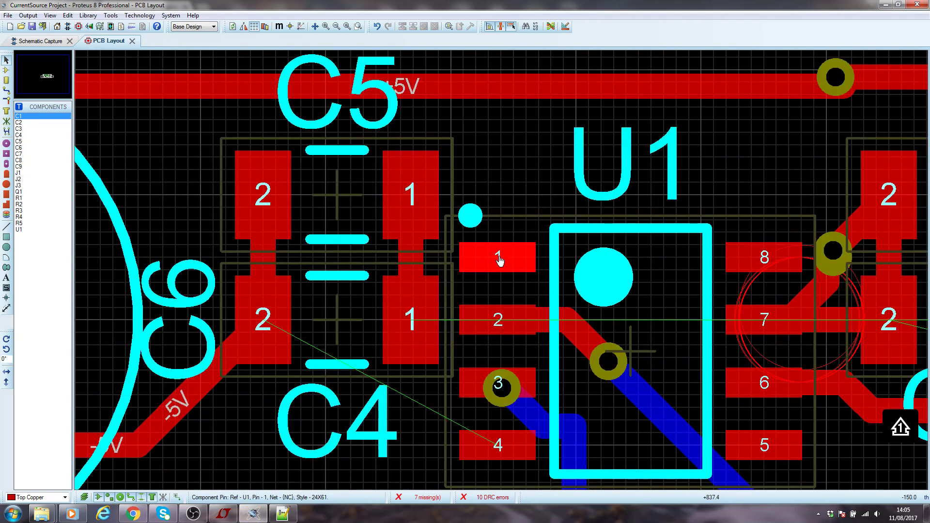
{"action": "left_click", "coordinate": [499, 261]}
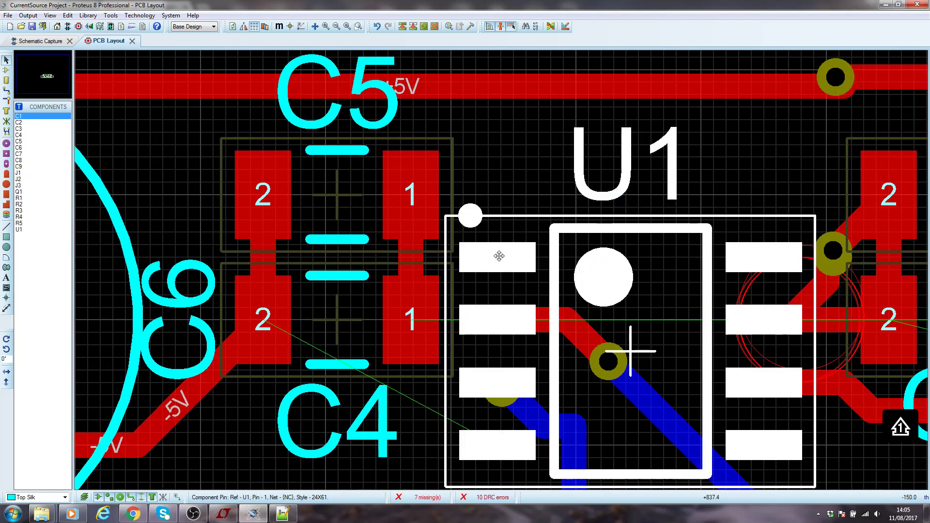
{"action": "left_click_drag", "start_coordinate": [499, 256], "coordinate": [503, 244]}
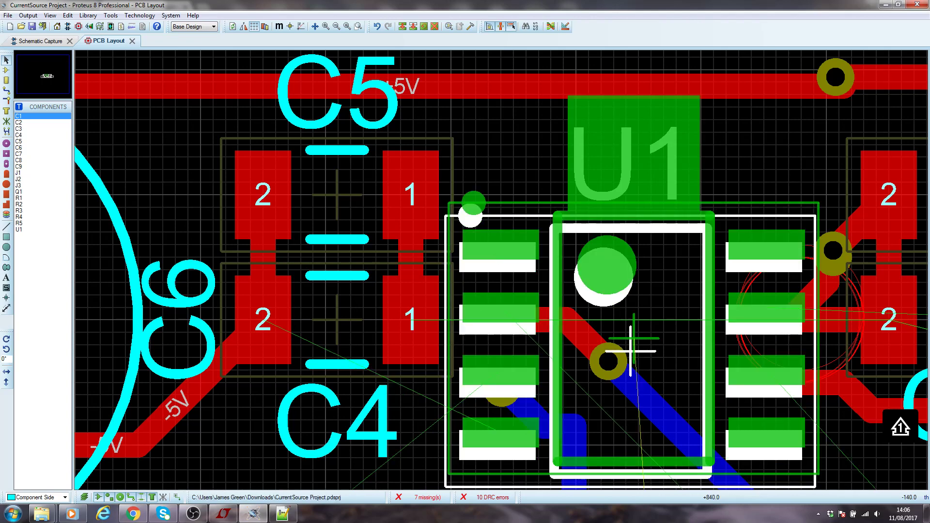
{"action": "left_click_drag", "start_coordinate": [501, 246], "coordinate": [498, 256]}
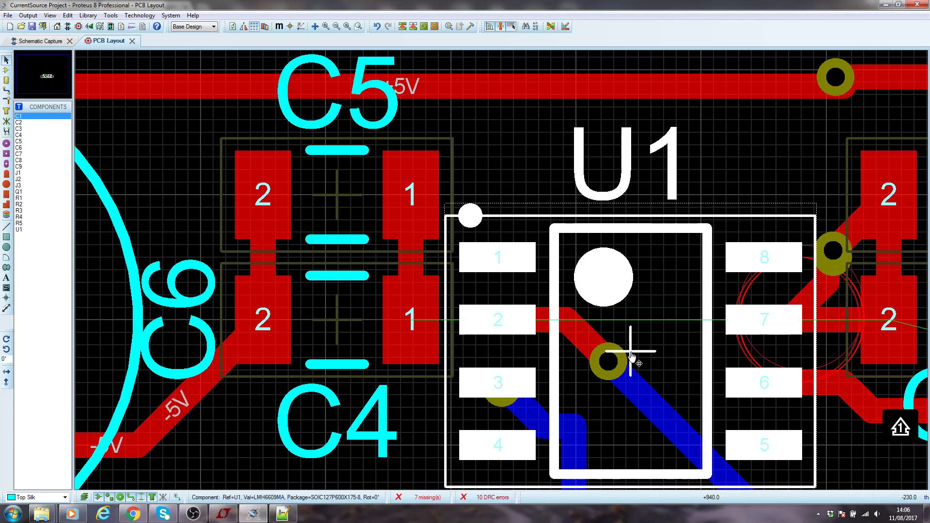
{"action": "mouse_move", "coordinate": [631, 356]}
{"action": "left_mouse_down"}
{"action": "mouse_move", "coordinate": [643, 356]}
{"action": "mouse_move", "coordinate": [631, 338]}
{"action": "mouse_move", "coordinate": [629, 356]}
{"action": "left_mouse_up"}
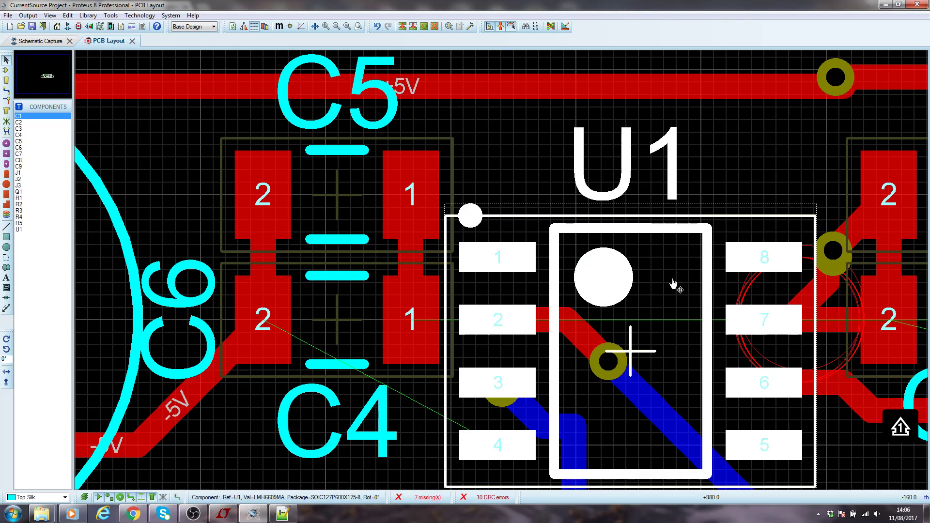
{"action": "left_click", "coordinate": [724, 156]}
Choose the 1206 package for placement on the board's component side
{"action": "left_click", "coordinate": [7, 81]}
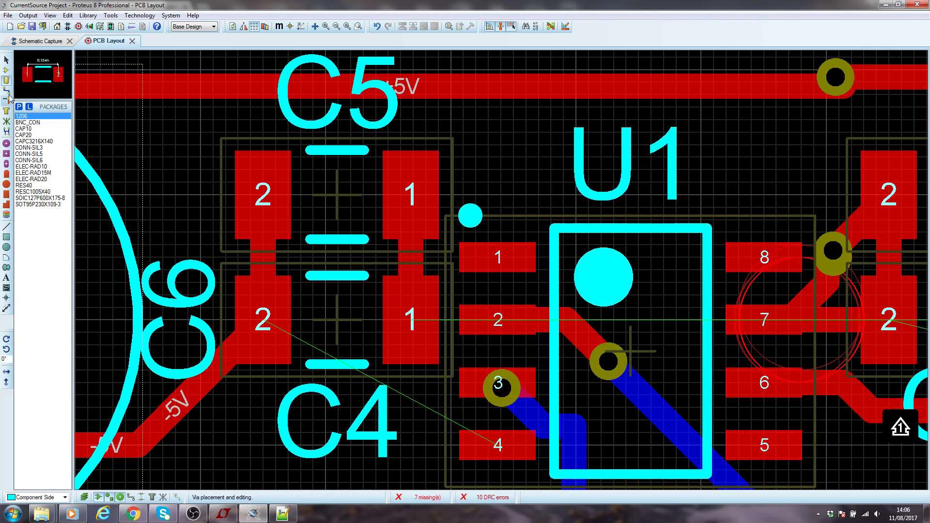
{"action": "left_click", "coordinate": [33, 130]}
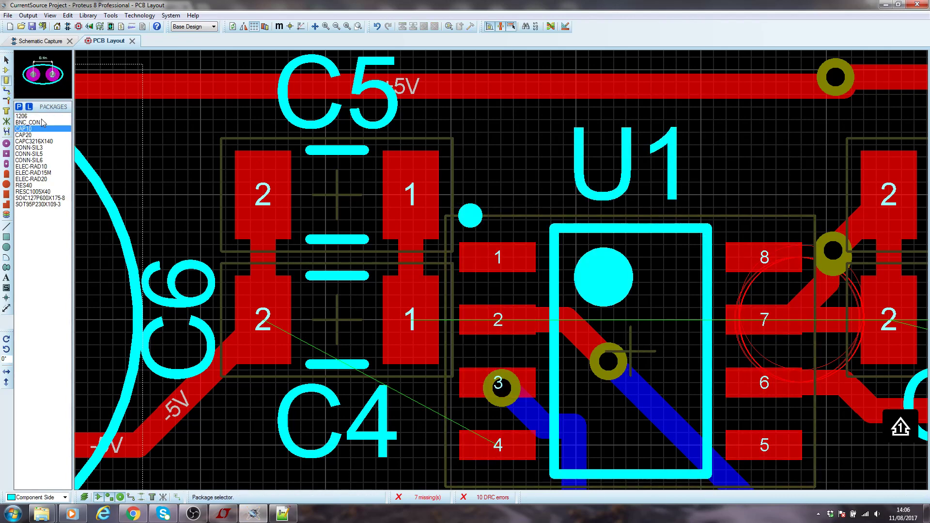
{"action": "left_click", "coordinate": [42, 116]}
Place a 1206 package in the empty area above and left of the board, and set and clear a temporary origin on its pad 2
{"action": "scroll", "coordinate": [301, 187], "scroll_direction": "down", "scroll_amount": 1}
{"action": "scroll", "coordinate": [301, 184], "scroll_direction": "down", "scroll_amount": 5}
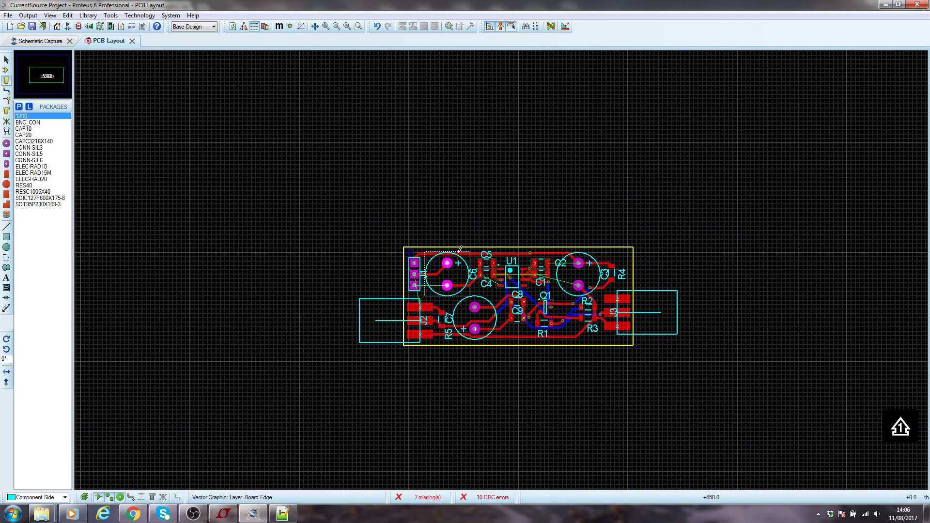
{"action": "scroll", "coordinate": [432, 232], "scroll_direction": "up", "scroll_amount": 2}
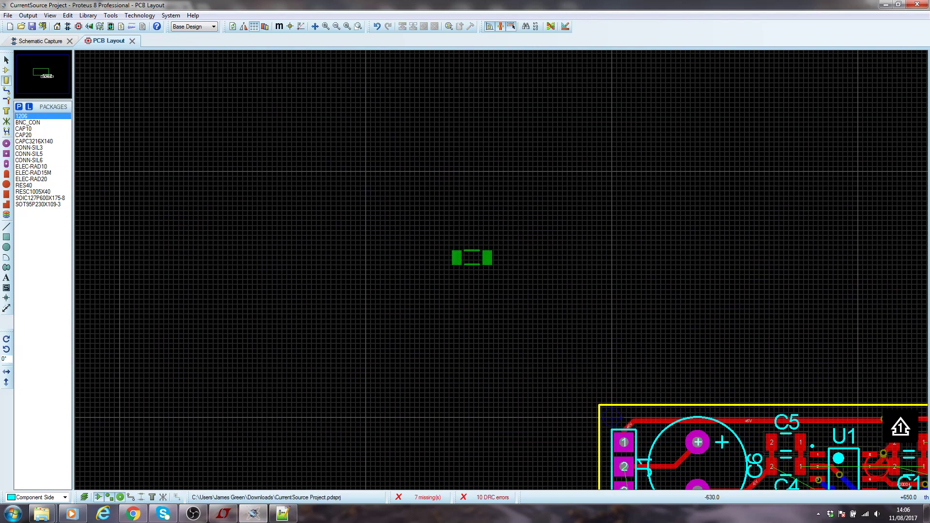
{"action": "scroll", "coordinate": [472, 262], "scroll_direction": "up", "scroll_amount": 5}
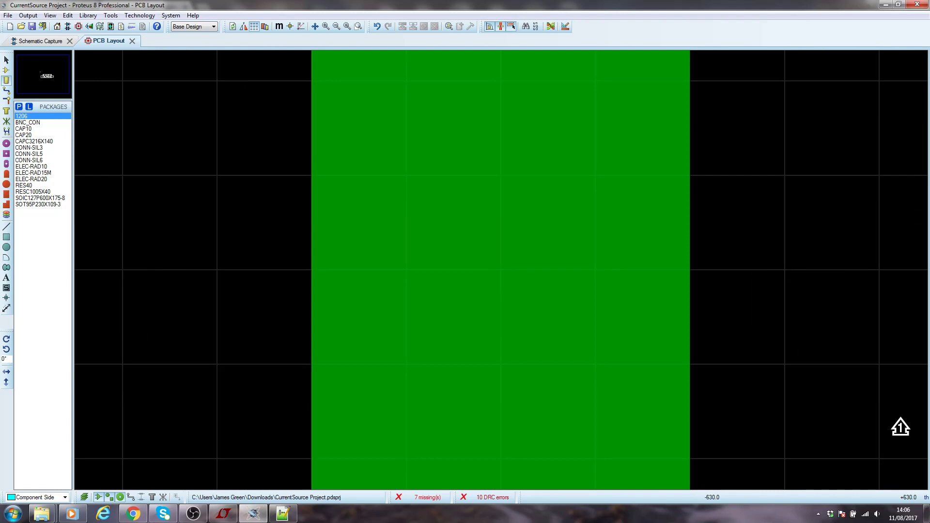
{"action": "scroll", "coordinate": [501, 270], "scroll_direction": "down", "scroll_amount": 3}
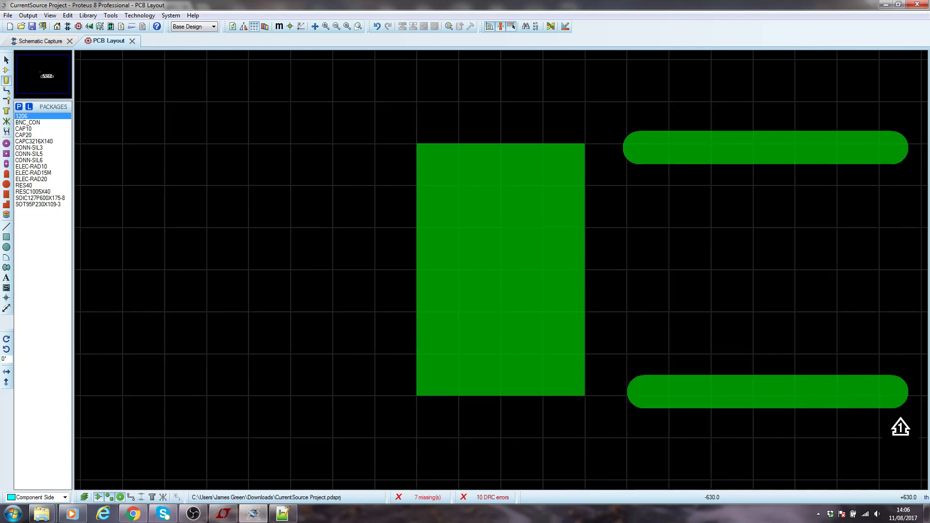
{"action": "scroll", "coordinate": [500, 270], "scroll_direction": "down", "scroll_amount": 2}
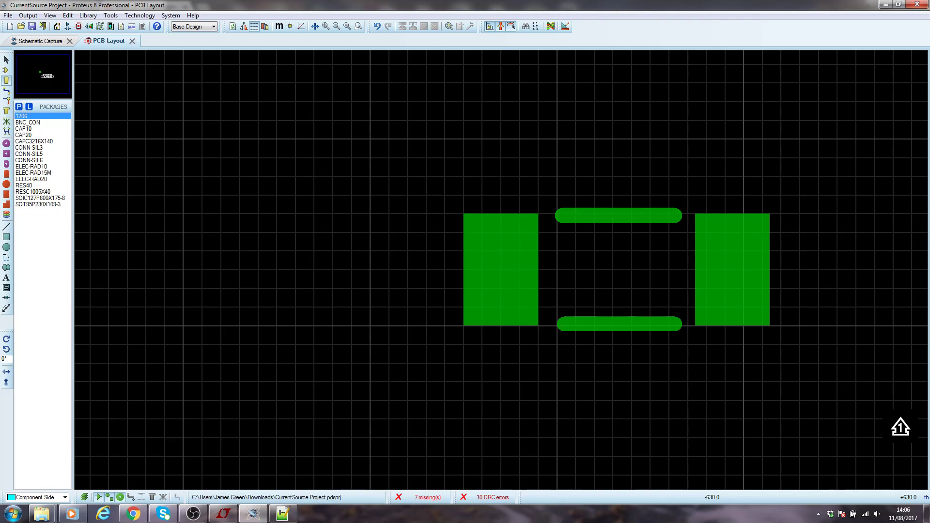
{"action": "left_click", "coordinate": [500, 272]}
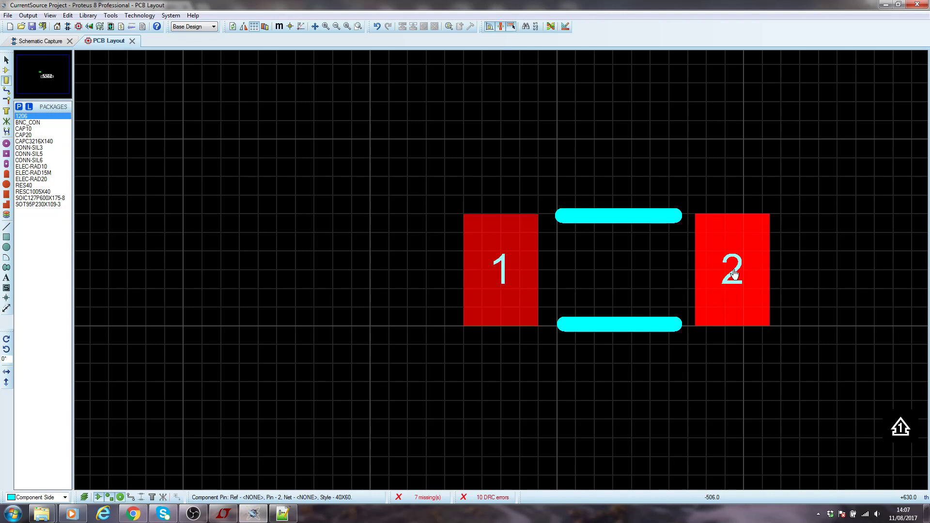
{"action": "key", "text": "o"}
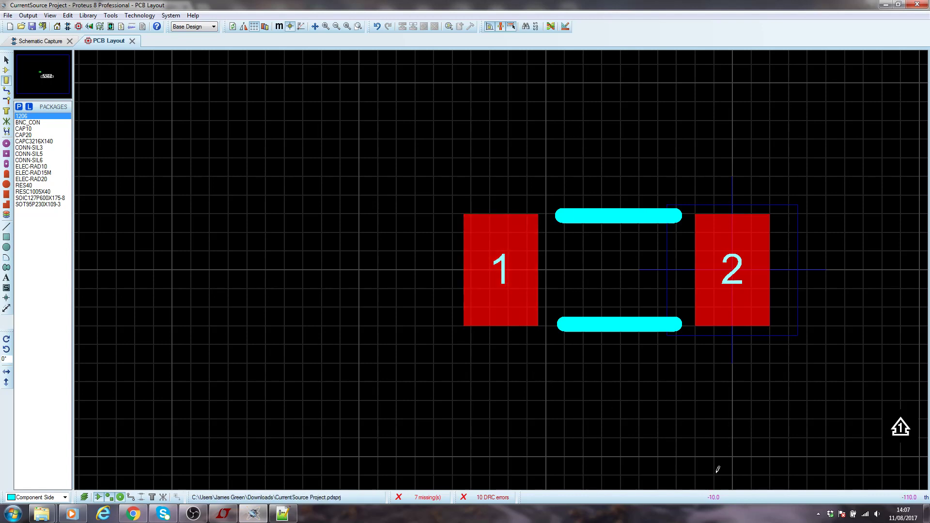
{"action": "key", "text": "o"}
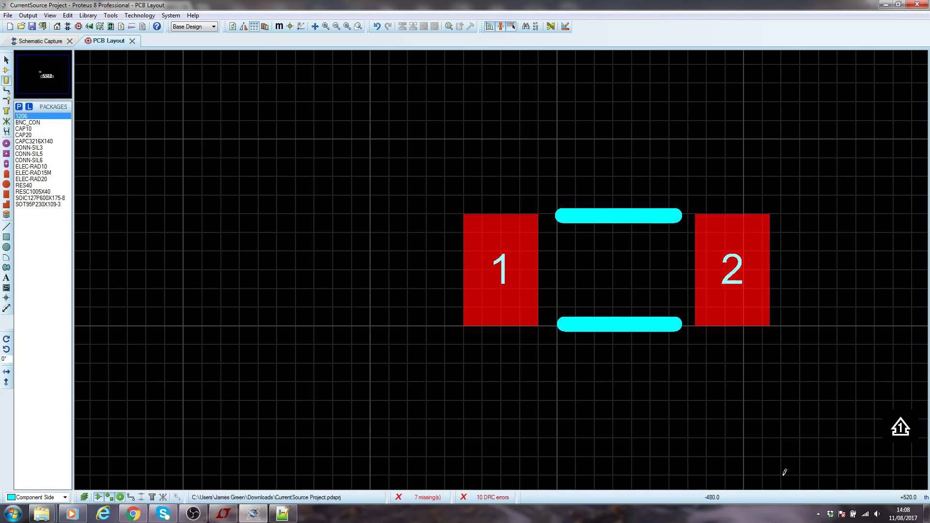
Move the loose 1206 package slightly to the right by its pad 2, and delete the package
{"action": "left_click", "coordinate": [729, 272]}
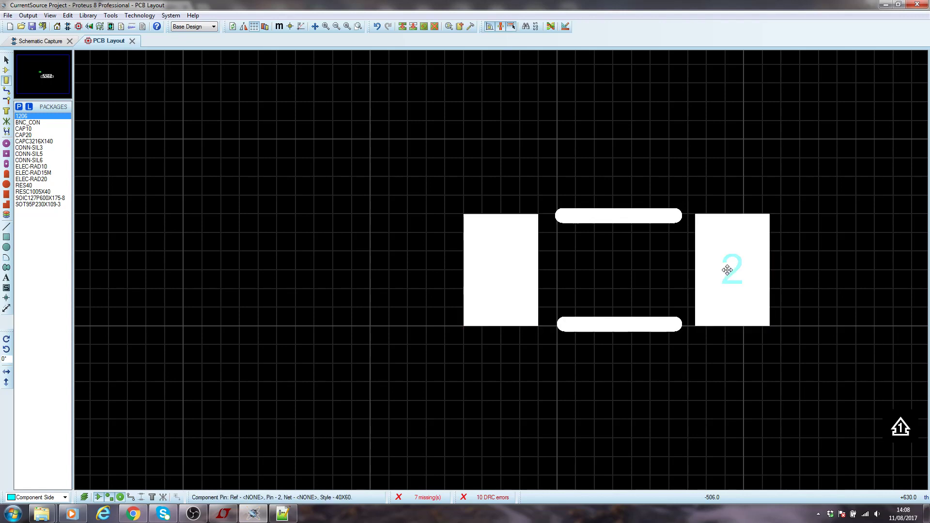
{"action": "left_click_drag", "start_coordinate": [729, 271], "coordinate": [742, 271]}
{"action": "left_click", "coordinate": [743, 271]}
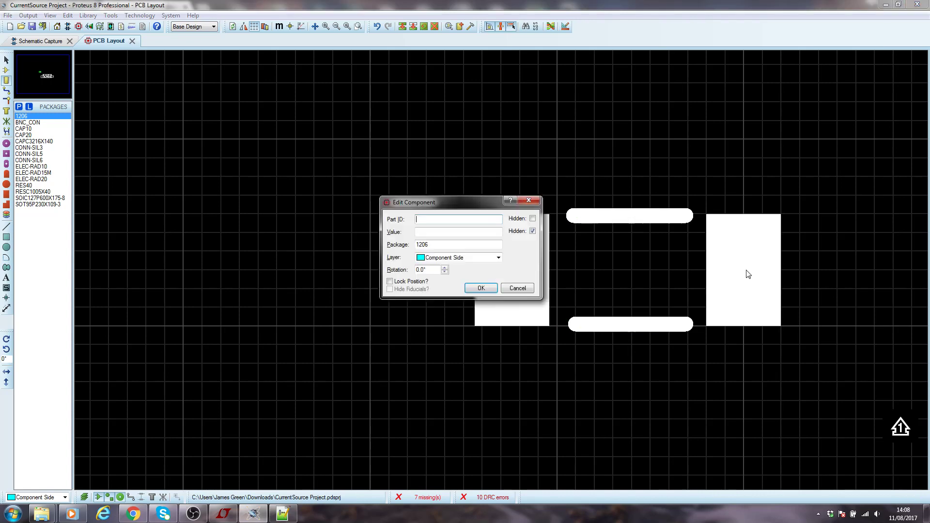
{"action": "left_click", "coordinate": [527, 291]}
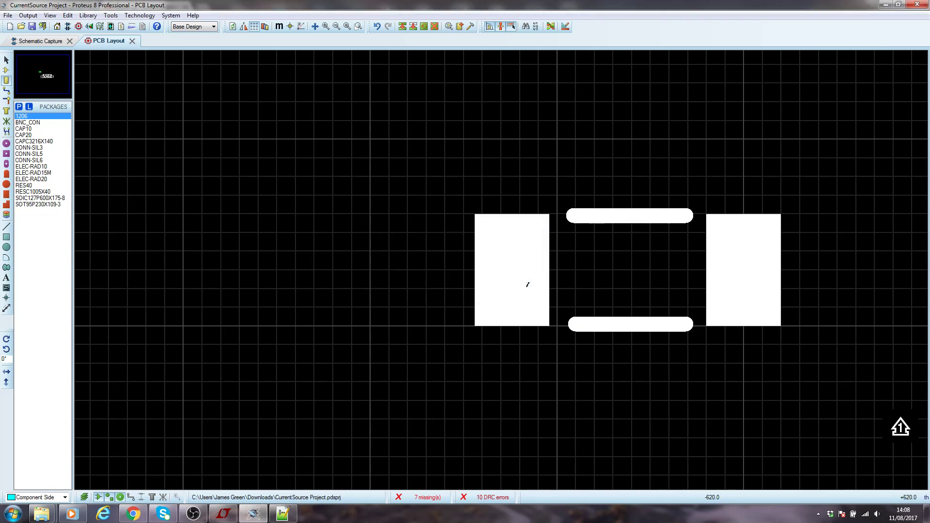
{"action": "left_click", "coordinate": [580, 376]}
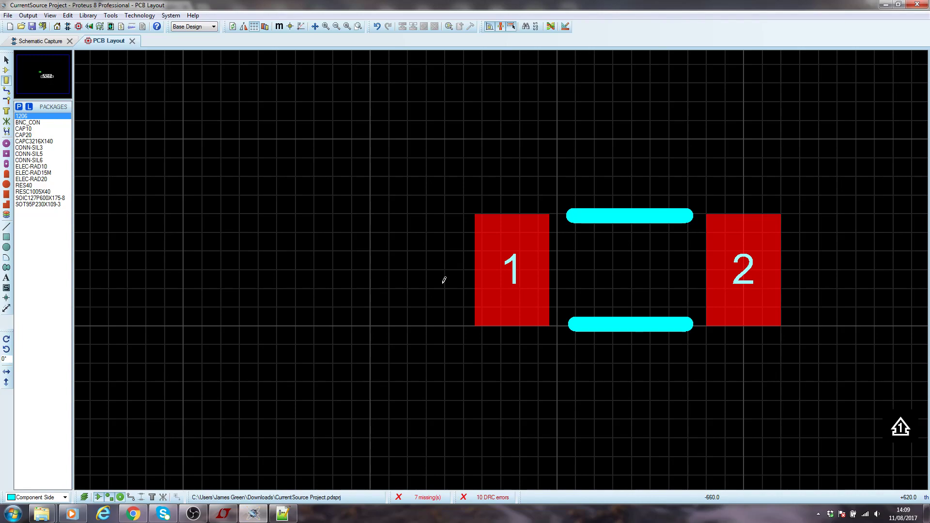
{"action": "right_click", "coordinate": [513, 264]}
{"action": "right_click", "coordinate": [513, 264]}
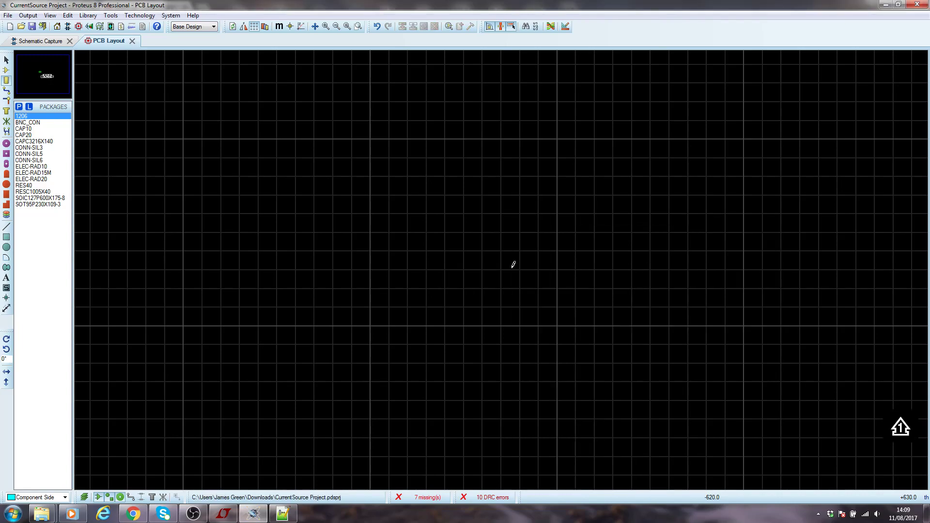
Place a 1206 package just outside the board's left edge, beside J1
{"action": "scroll", "coordinate": [562, 227], "scroll_direction": "down", "scroll_amount": 8}
{"action": "scroll", "coordinate": [505, 265], "scroll_direction": "down", "scroll_amount": 1}
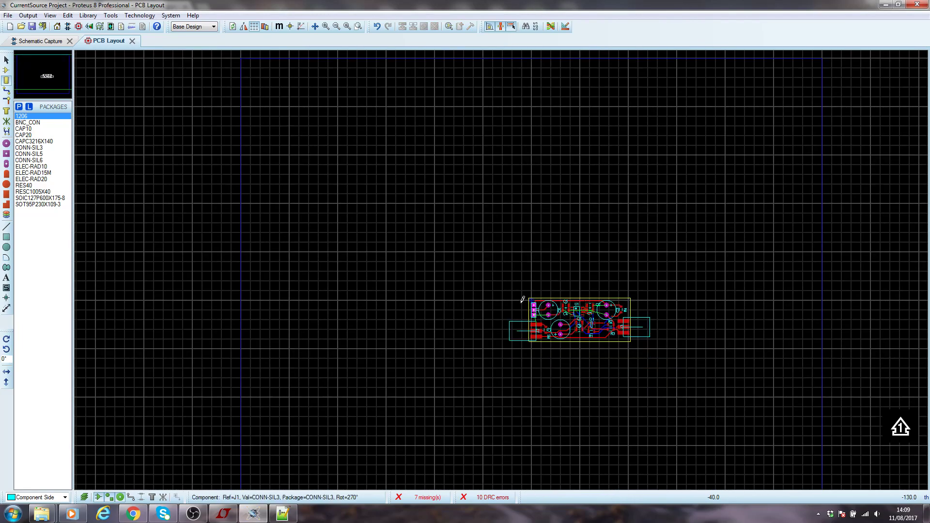
{"action": "scroll", "coordinate": [557, 325], "scroll_direction": "up", "scroll_amount": 4}
{"action": "scroll", "coordinate": [419, 262], "scroll_direction": "up", "scroll_amount": 2}
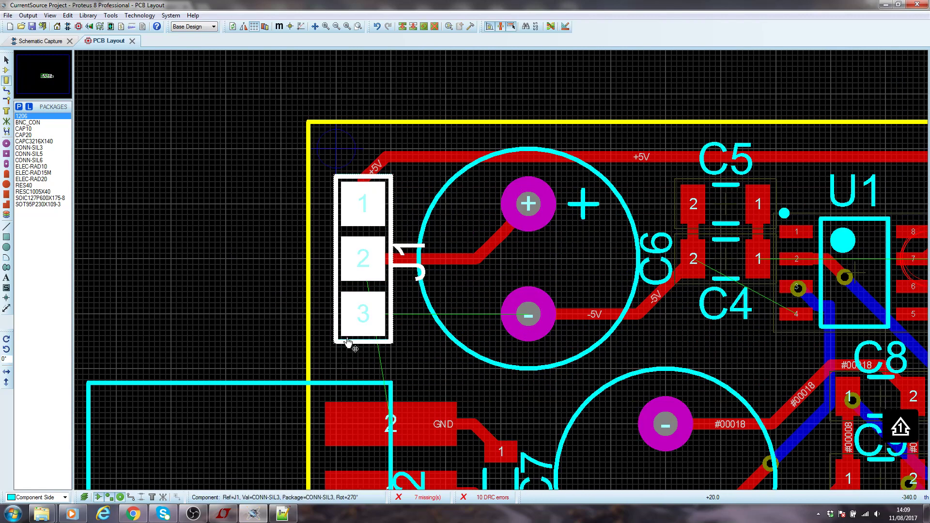
{"action": "left_click", "coordinate": [162, 236]}
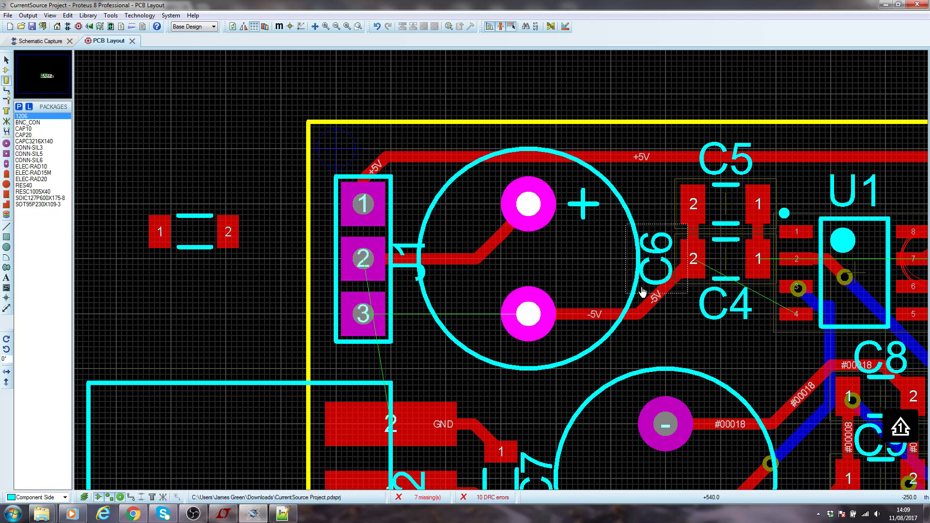
View the schematic, return to the PCB layout, and delete the loose 1206 package outside the board beside J1
{"action": "left_click", "coordinate": [49, 41]}
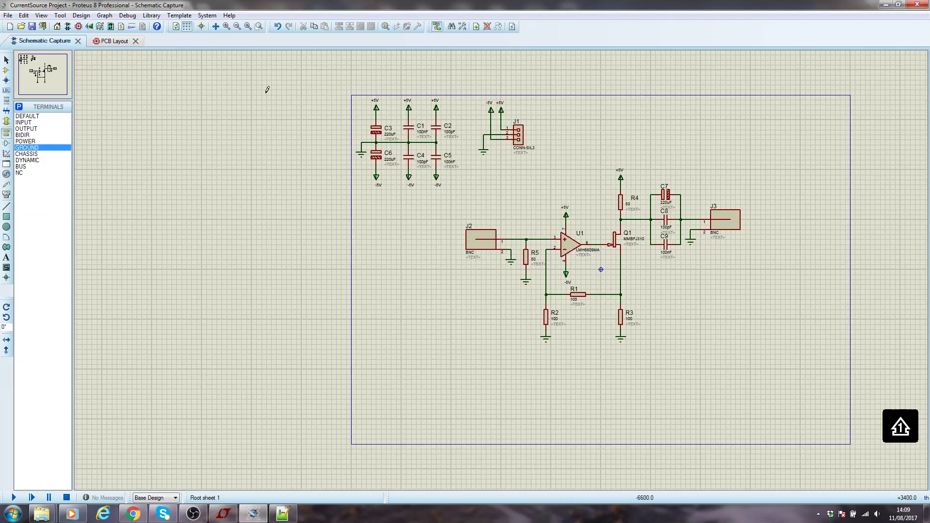
{"action": "left_click", "coordinate": [112, 41]}
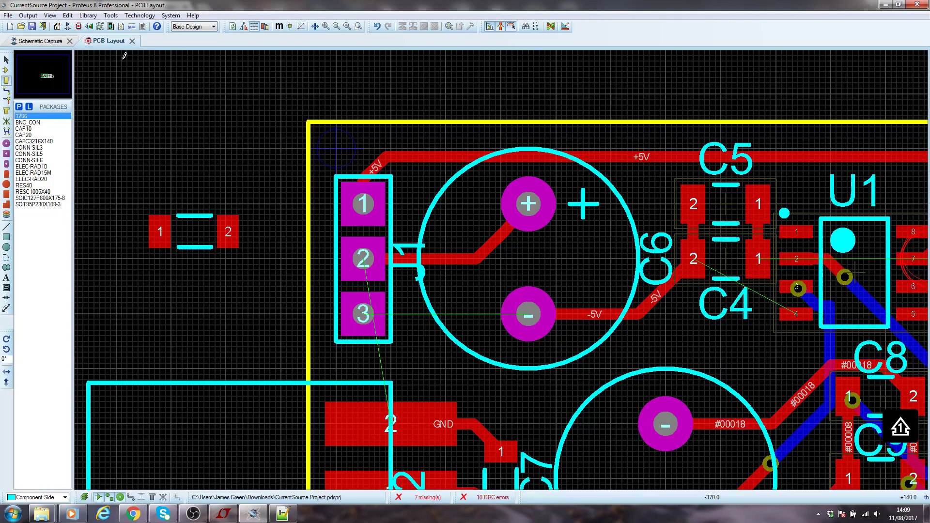
{"action": "right_click", "coordinate": [162, 235]}
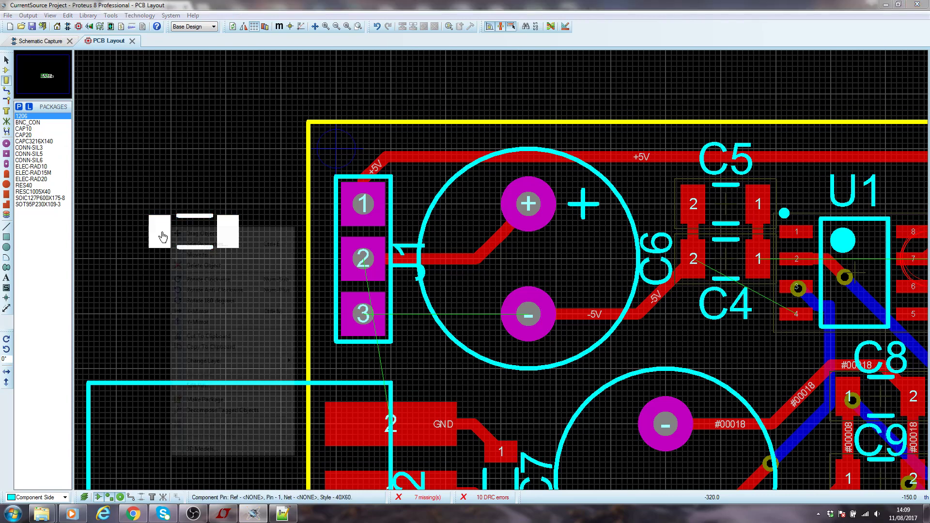
{"action": "left_click", "coordinate": [184, 251]}
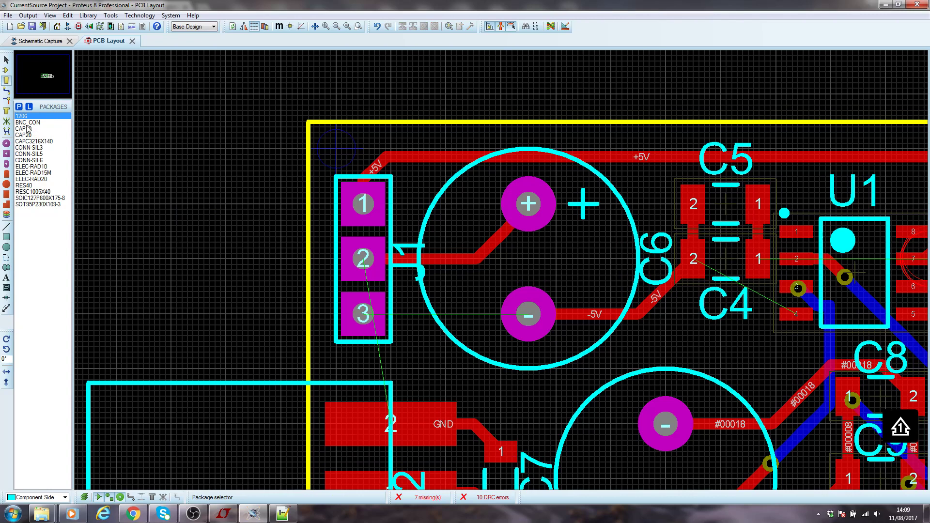
Switch to component placement and remove connector J1 from the board
{"action": "left_click", "coordinate": [6, 70]}
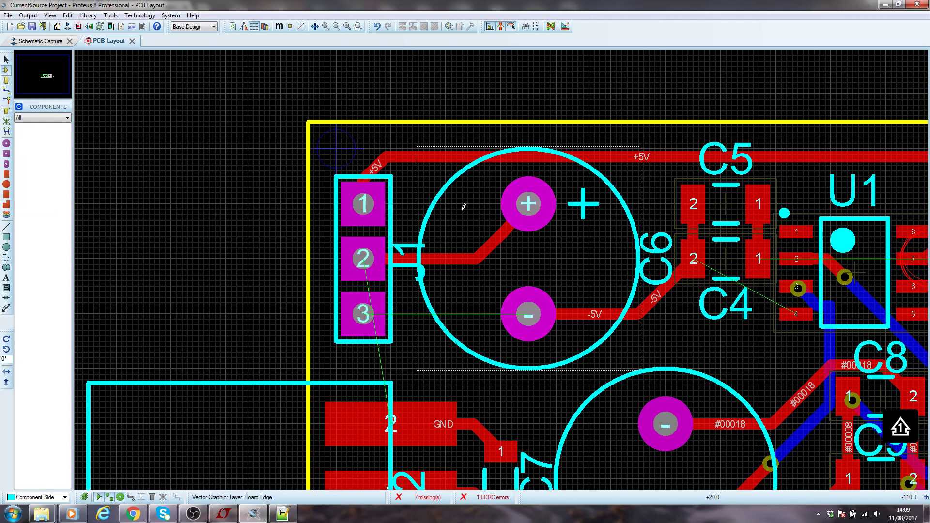
{"action": "right_click", "coordinate": [329, 174]}
{"action": "left_click", "coordinate": [368, 194]}
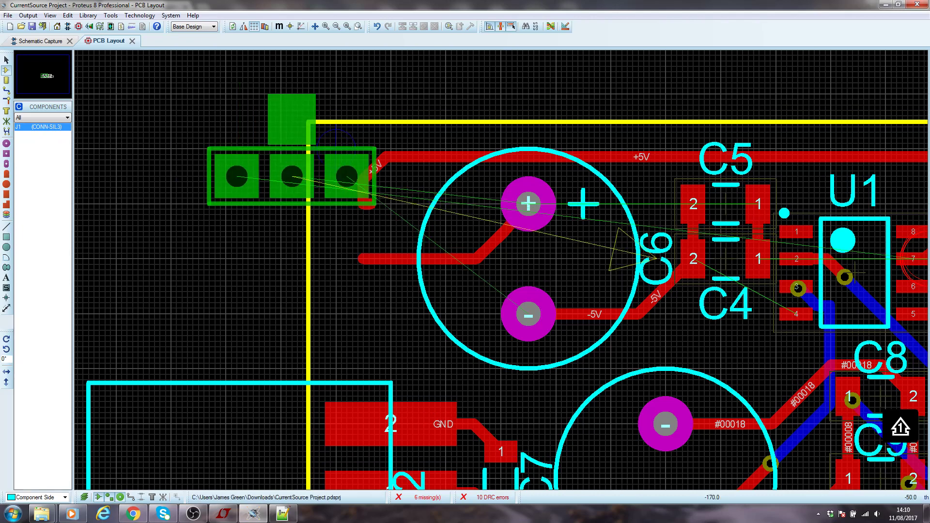
Place J1 back on its former spot rotated to -270°, with pin 3 uppermost, and check its connections in the schematic
{"action": "key", "text": "KP_Add"}
{"action": "key", "text": "KP_Subtract"}
{"action": "key", "text": "KP_Subtract"}
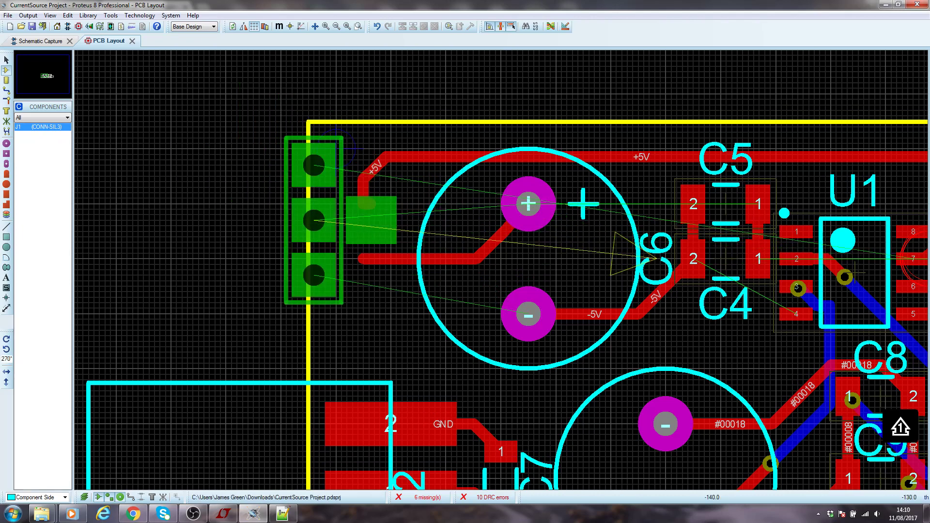
{"action": "key", "text": "KP_Add"}
{"action": "key", "text": "KP_Subtract"}
{"action": "key", "text": "KP_Subtract"}
{"action": "key", "text": "KP_Subtract"}
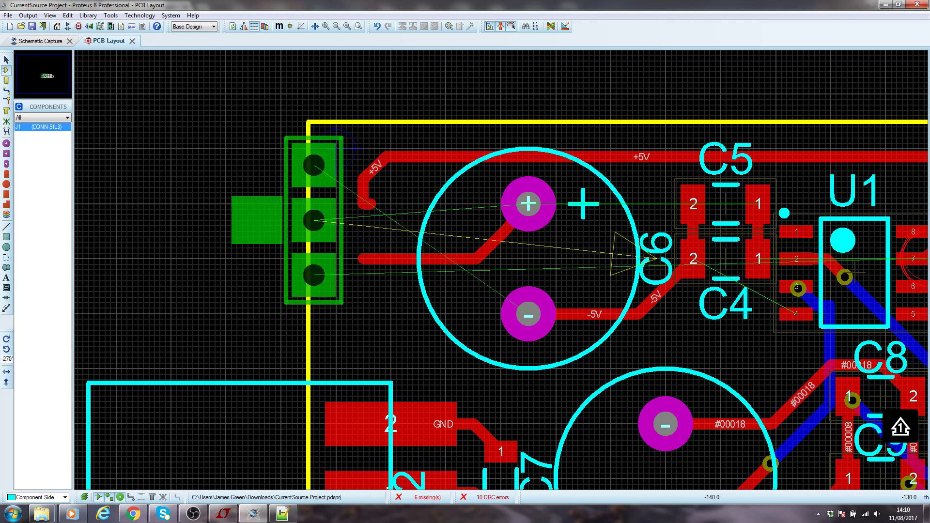
{"action": "left_click", "coordinate": [363, 258]}
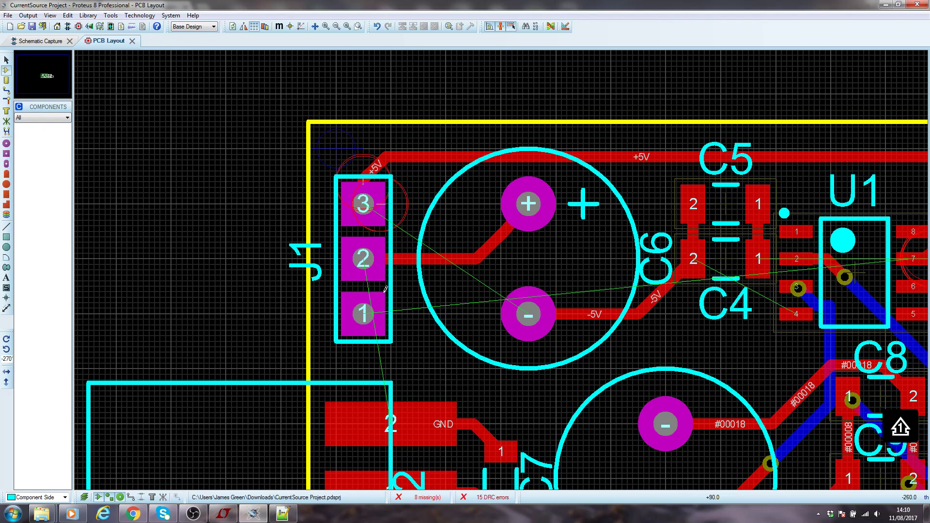
{"action": "left_click", "coordinate": [48, 43]}
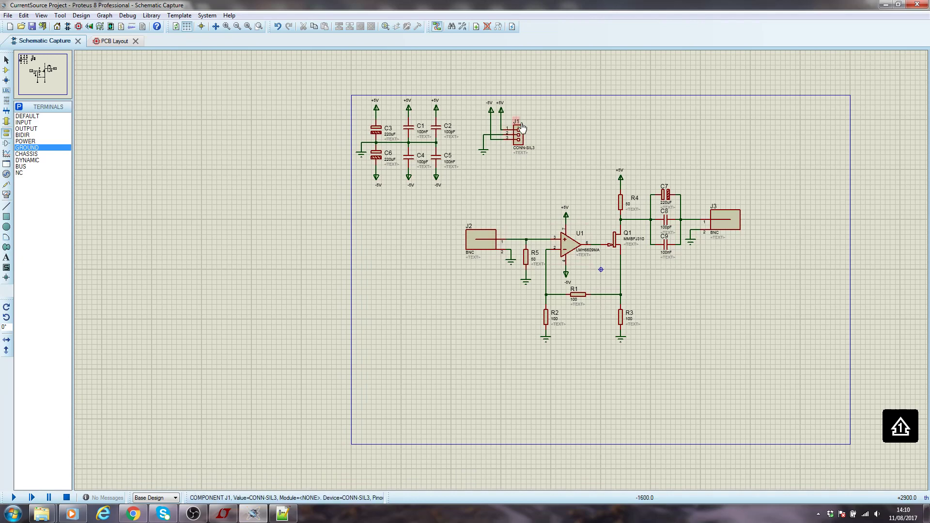
{"action": "left_click", "coordinate": [119, 42]}
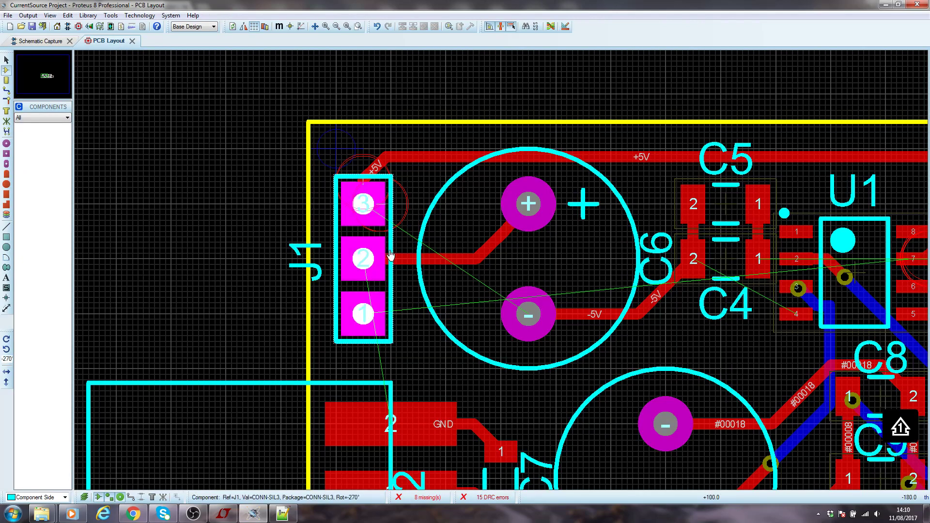
Place a loose CONN-SIL3 package outside the board's left edge, and delete it again
{"action": "left_click", "coordinate": [7, 81]}
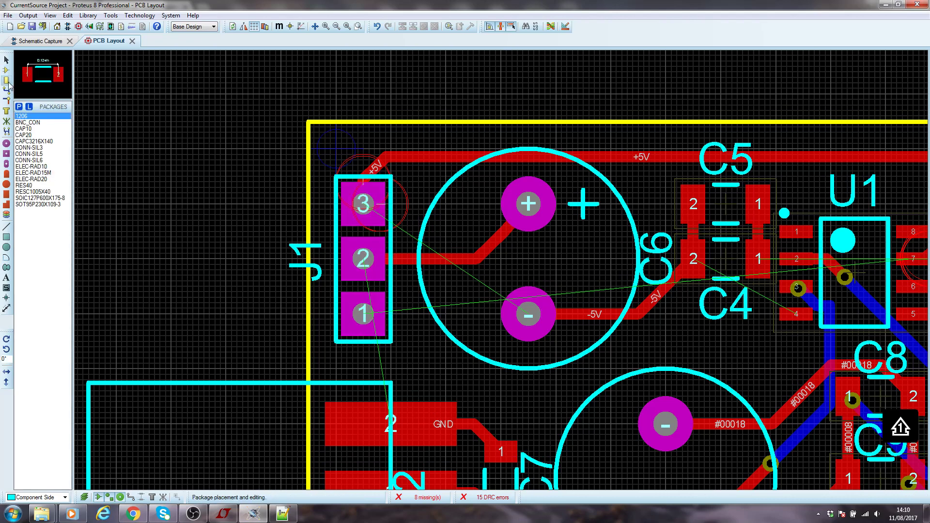
{"action": "left_click", "coordinate": [45, 147]}
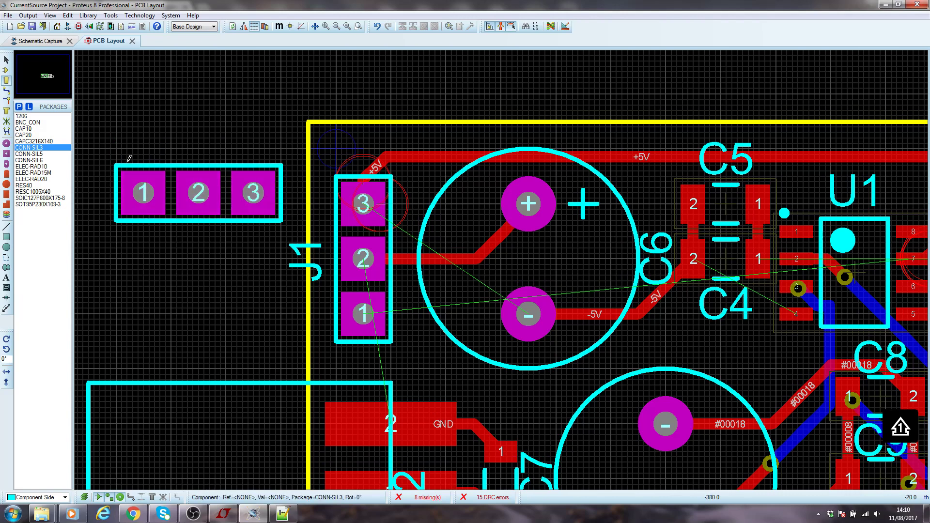
{"action": "right_click", "coordinate": [146, 196]}
{"action": "right_click", "coordinate": [146, 194]}
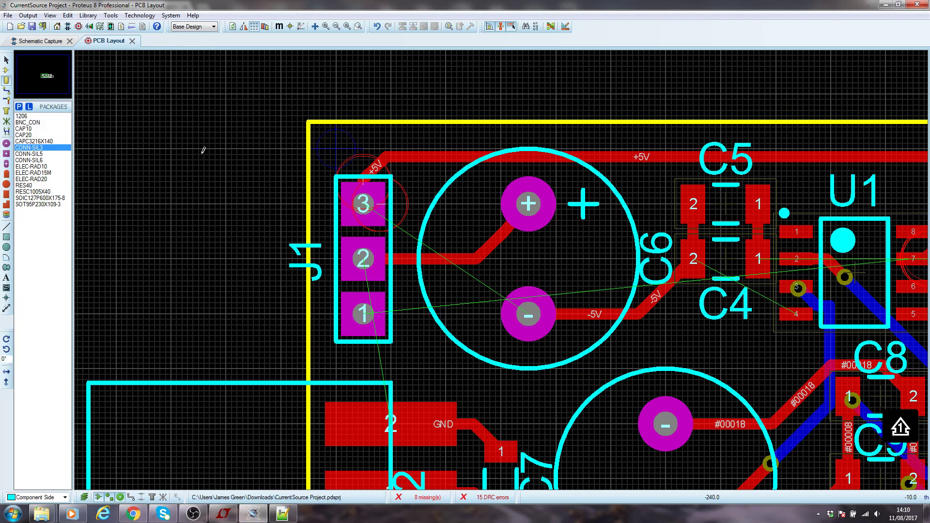
Switch to a coarser snap grid, return to the finer one, and examine the grid spacing in the empty area beside the board
{"action": "key", "text": "F3"}
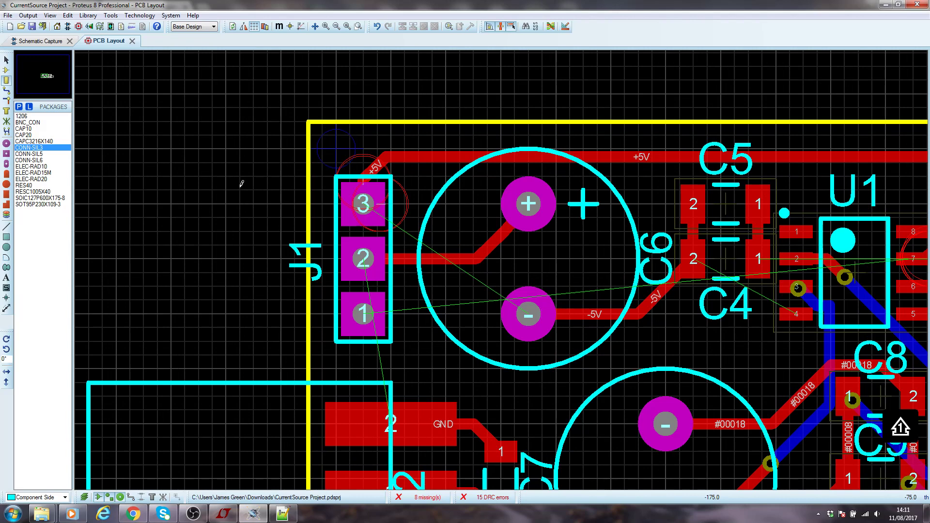
{"action": "key", "text": "F2"}
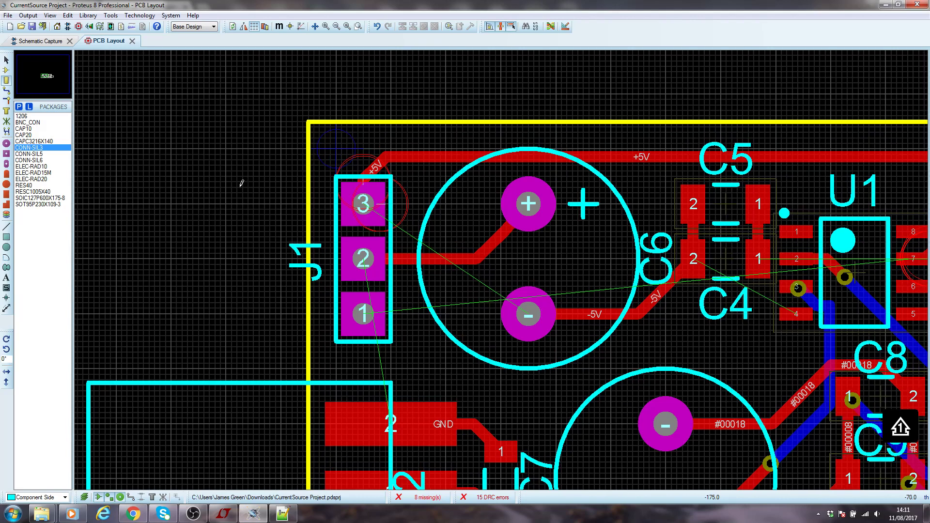
{"action": "key", "text": "F6"}
{"action": "scroll", "coordinate": [502, 266], "scroll_direction": "down", "scroll_amount": 1}
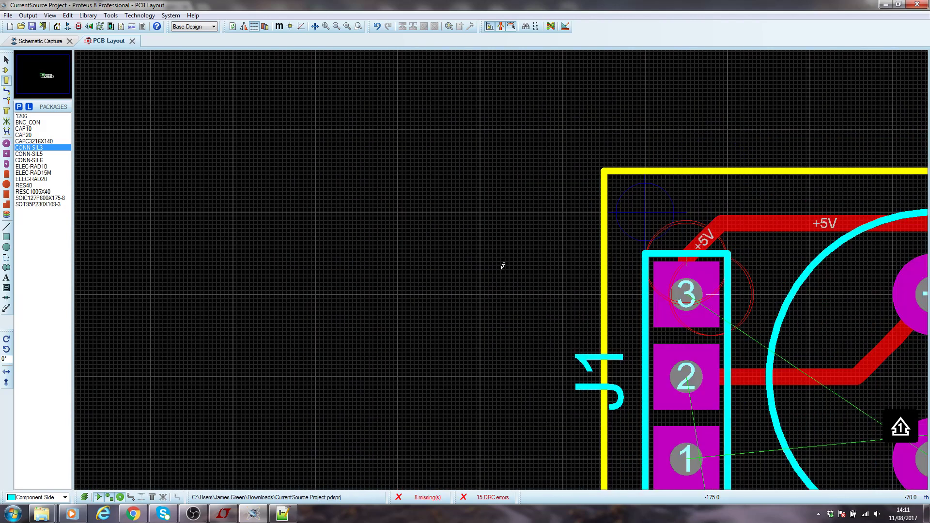
{"action": "scroll", "coordinate": [503, 266], "scroll_direction": "down", "scroll_amount": 1}
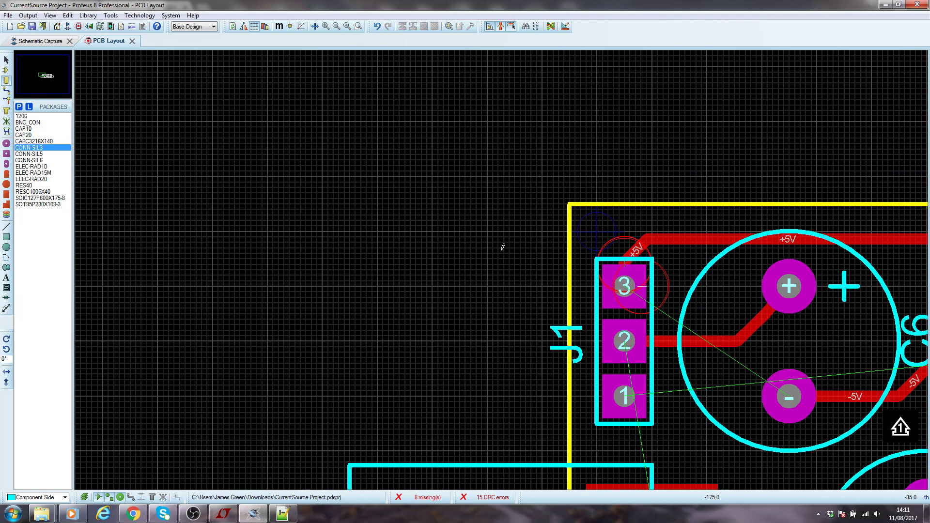
{"action": "scroll", "coordinate": [503, 264], "scroll_direction": "up", "scroll_amount": 1}
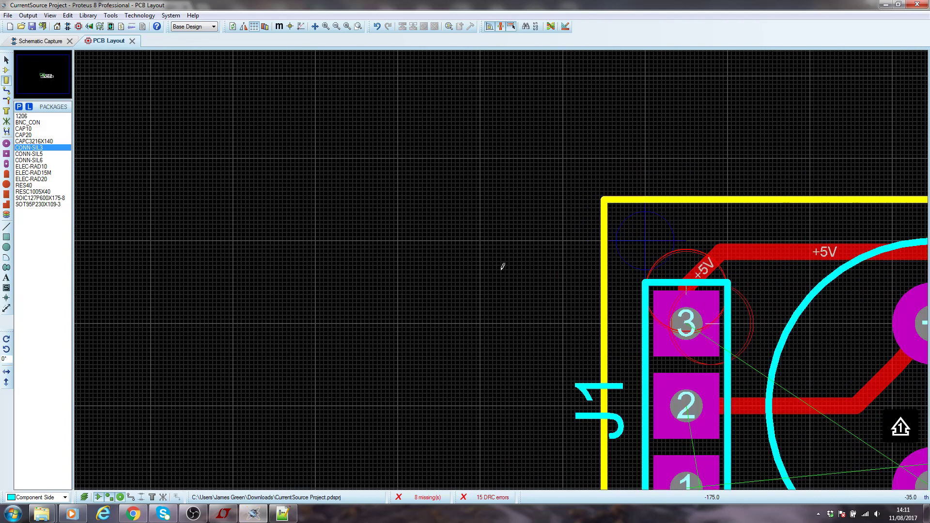
{"action": "scroll", "coordinate": [503, 266], "scroll_direction": "up", "scroll_amount": 3}
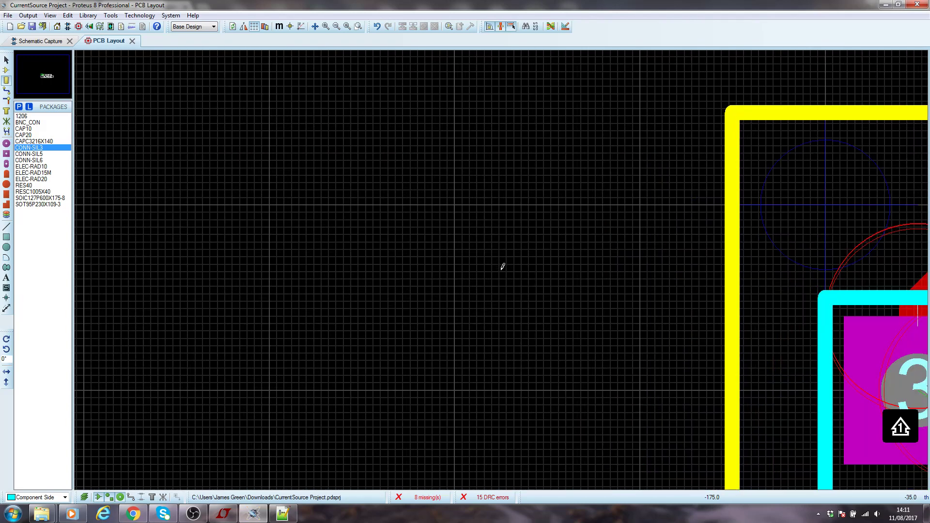
{"action": "scroll", "coordinate": [503, 266], "scroll_direction": "up", "scroll_amount": 3}
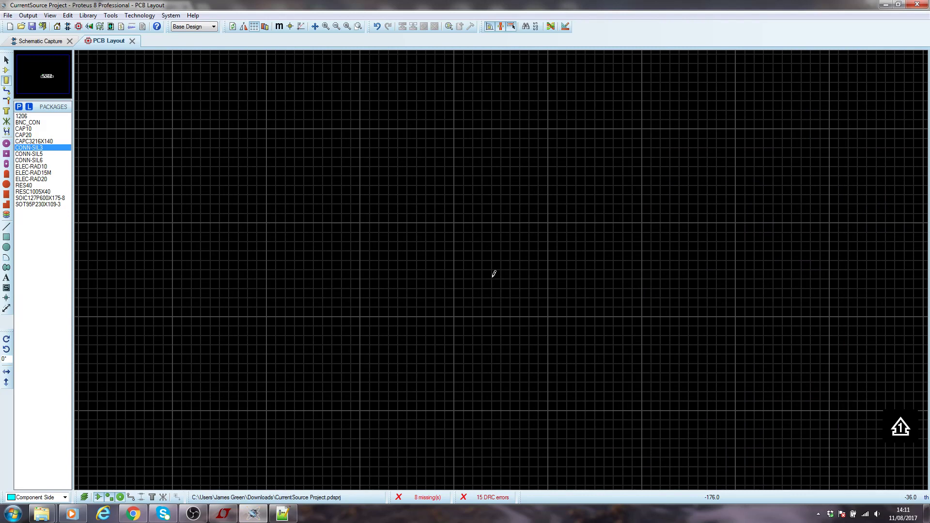
In Calculator, convert 1/1000 inch to millimetres by multiplying by 25.4 and to micrometres by multiplying by 1000, and close it
{"action": "left_click", "coordinate": [13, 513]}
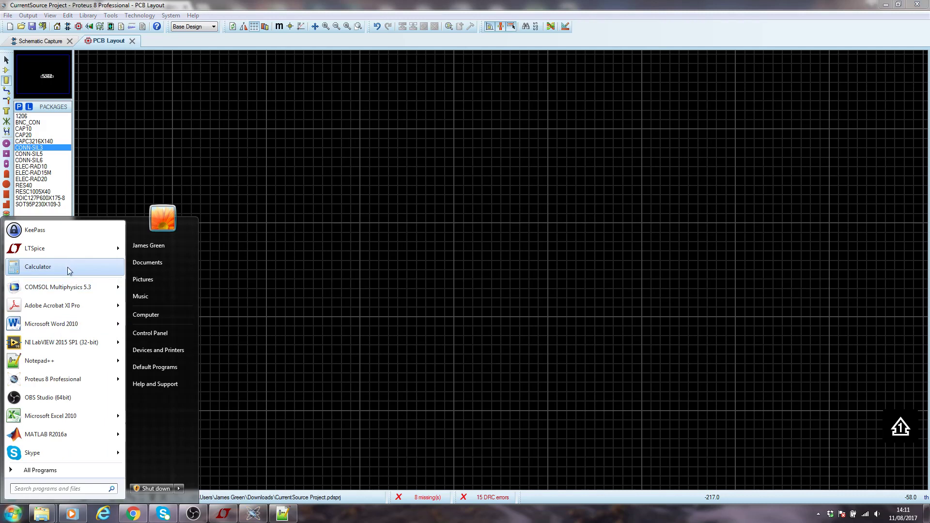
{"action": "left_click", "coordinate": [68, 266]}
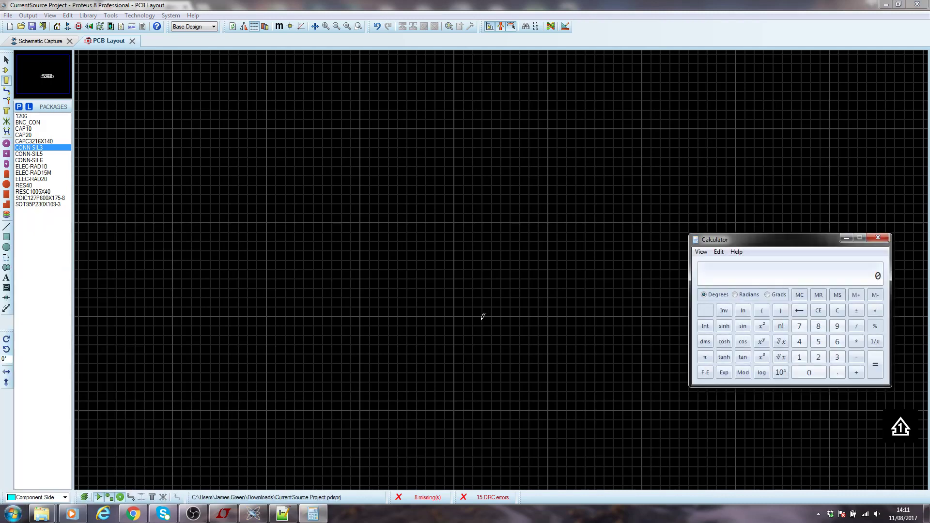
{"action": "type", "text": "1"}
{"action": "type", "text": "1000"}
{"action": "key", "text": "Return"}
{"action": "type", "text": "* 25.4"}
{"action": "key", "text": "Return"}
{"action": "type", "text": "*1000"}
{"action": "key", "text": "Return"}
{"action": "left_click", "coordinate": [877, 238]}
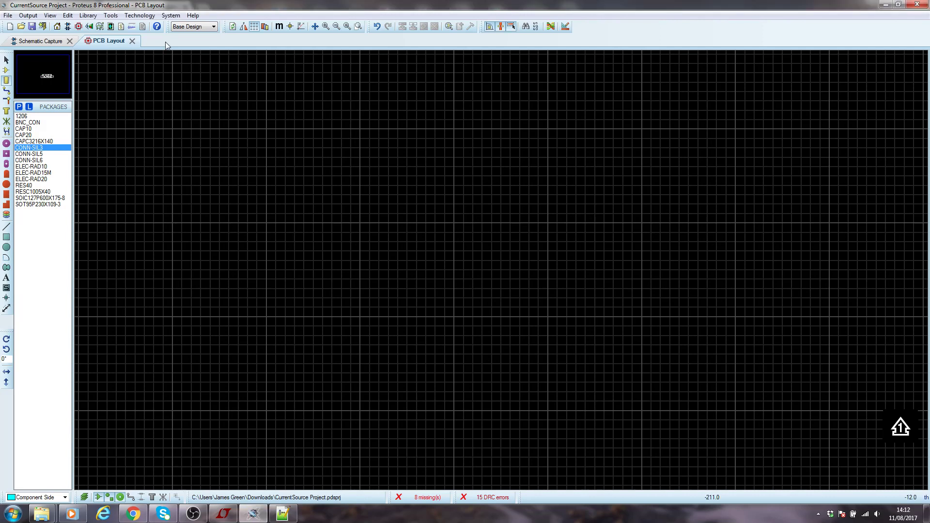
Look over the whole board layout and set a temporary origin on pin 1 of U1
{"action": "scroll", "coordinate": [428, 217], "scroll_direction": "down", "scroll_amount": 2}
{"action": "scroll", "coordinate": [428, 217], "scroll_direction": "down", "scroll_amount": 5}
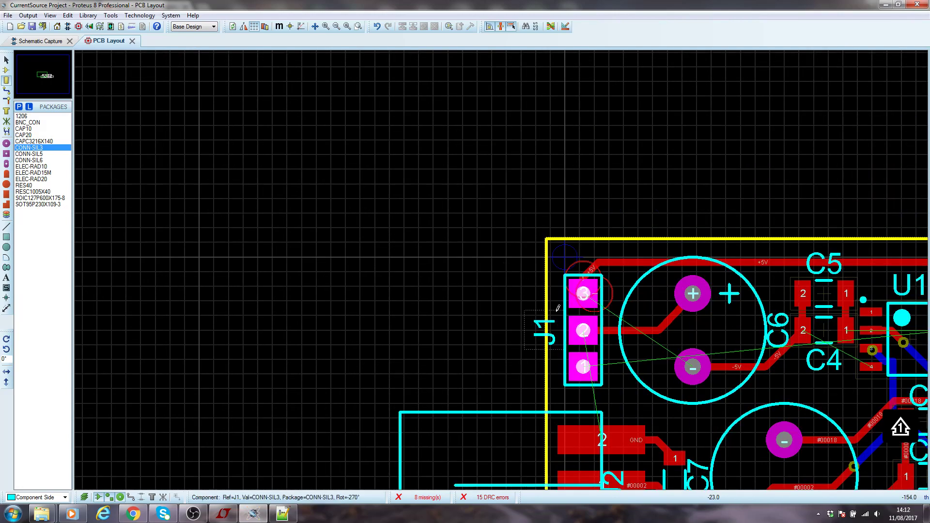
{"action": "scroll", "coordinate": [546, 301], "scroll_direction": "up", "scroll_amount": 2}
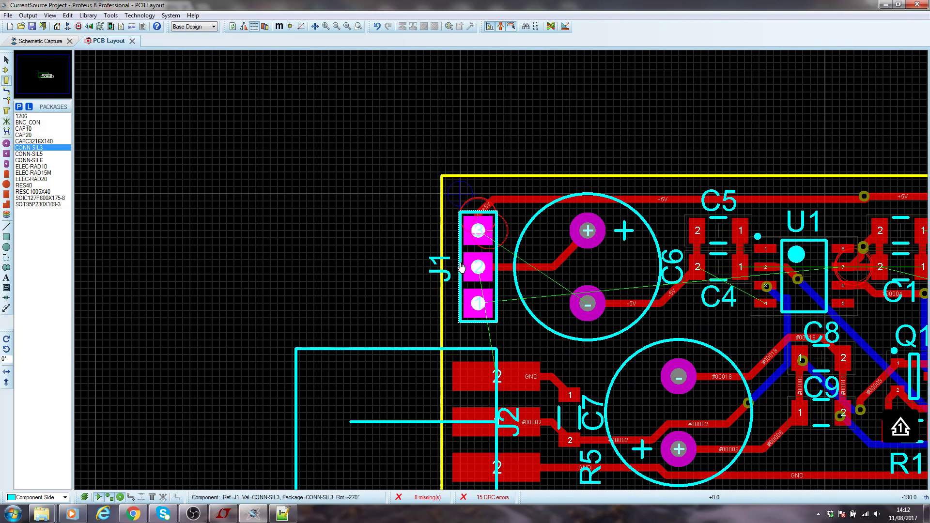
{"action": "scroll", "coordinate": [501, 271], "scroll_direction": "down", "scroll_amount": 1}
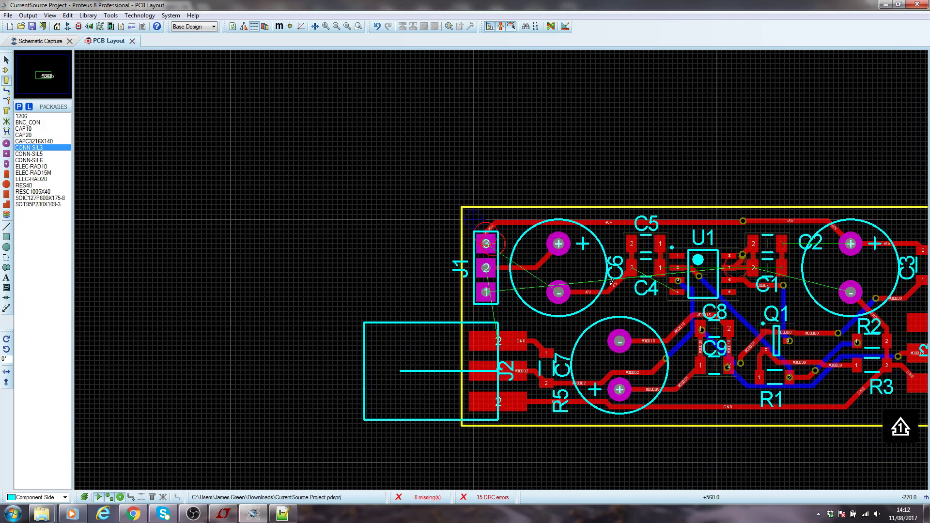
{"action": "scroll", "coordinate": [708, 360], "scroll_direction": "up", "scroll_amount": 1}
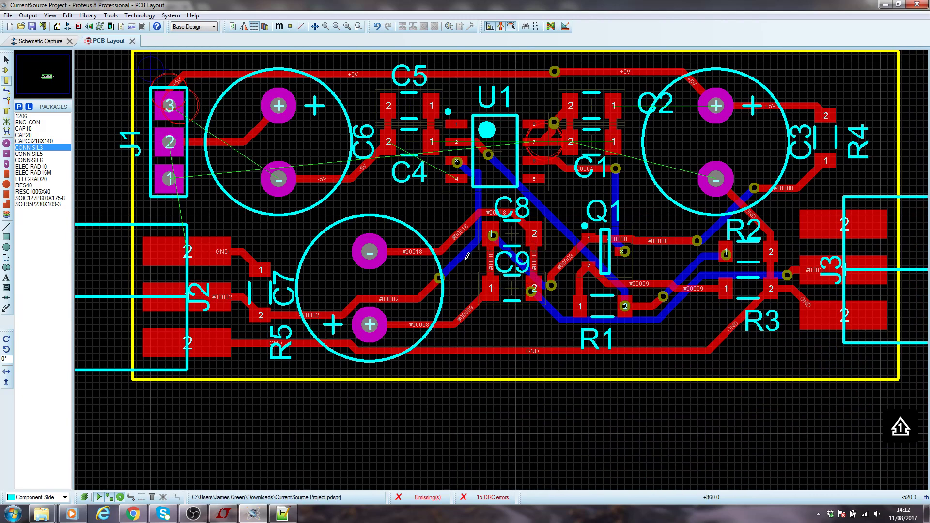
{"action": "scroll", "coordinate": [472, 236], "scroll_direction": "down", "scroll_amount": 1}
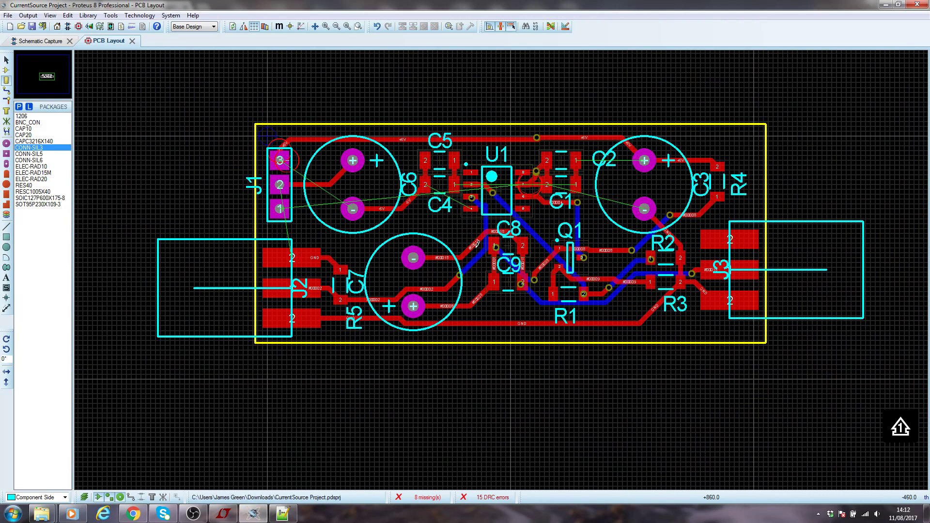
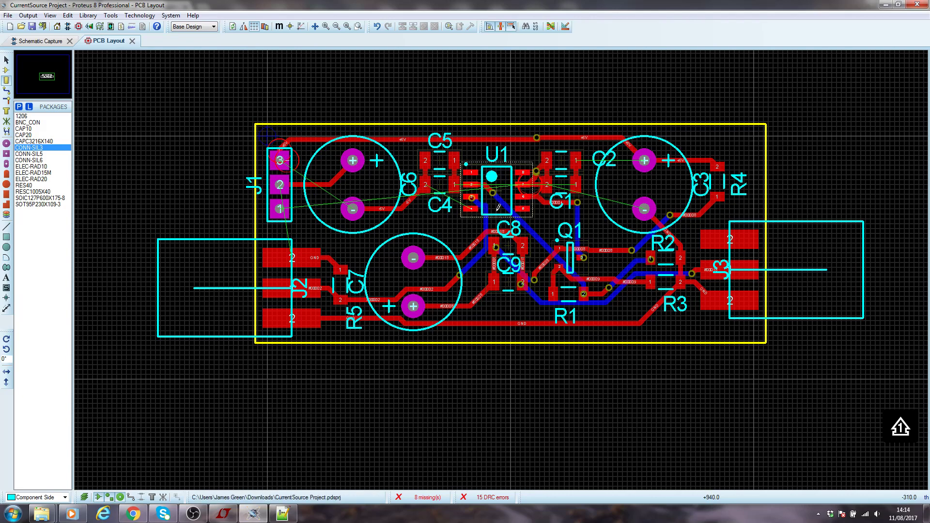
{"action": "scroll", "coordinate": [471, 209], "scroll_direction": "up", "scroll_amount": 3}
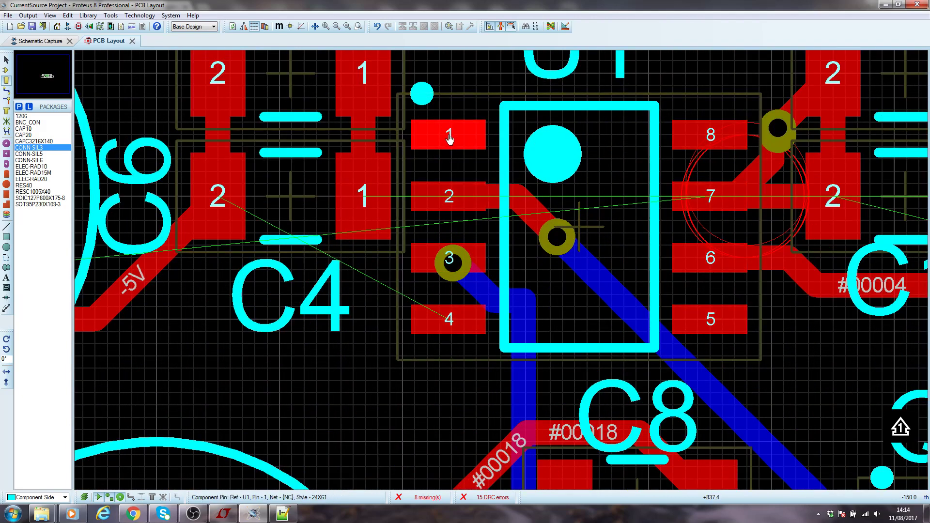
{"action": "key", "text": "o"}
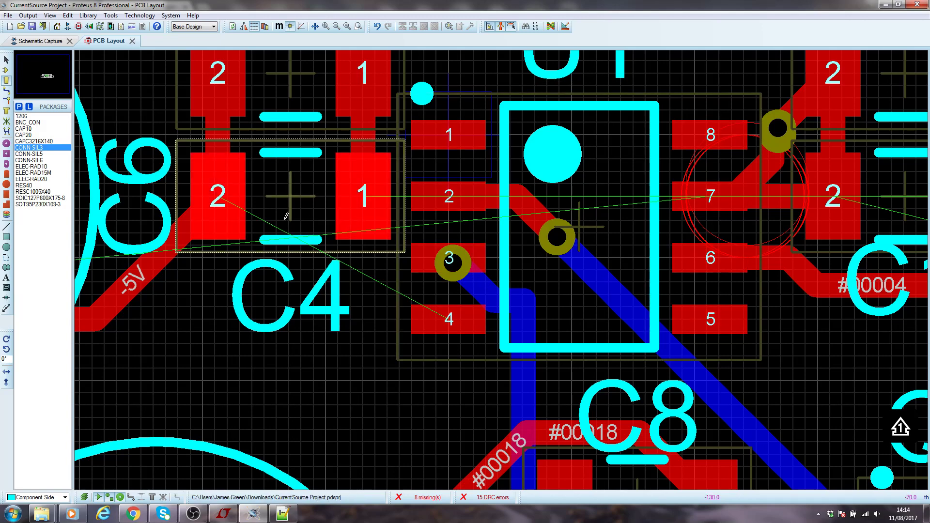
Delete the -5V track between the negative pad of C6 and pin 2 of C4
{"action": "scroll", "coordinate": [291, 218], "scroll_direction": "down", "scroll_amount": 3}
{"action": "scroll", "coordinate": [490, 229], "scroll_direction": "up", "scroll_amount": 2}
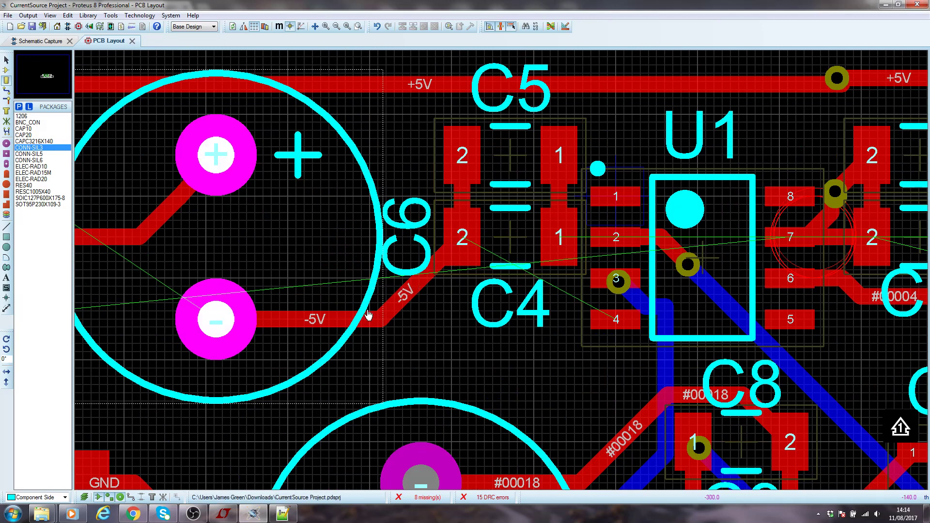
{"action": "left_click", "coordinate": [7, 90]}
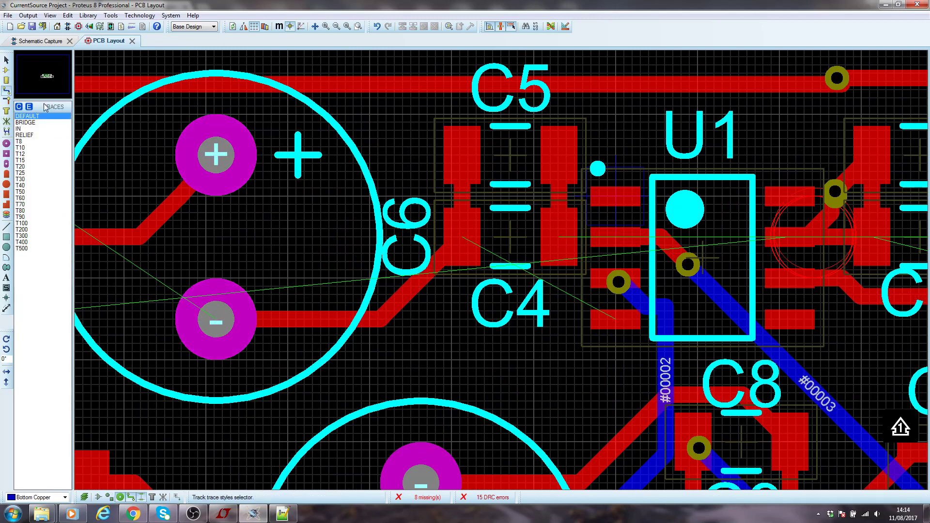
{"action": "right_click", "coordinate": [396, 301]}
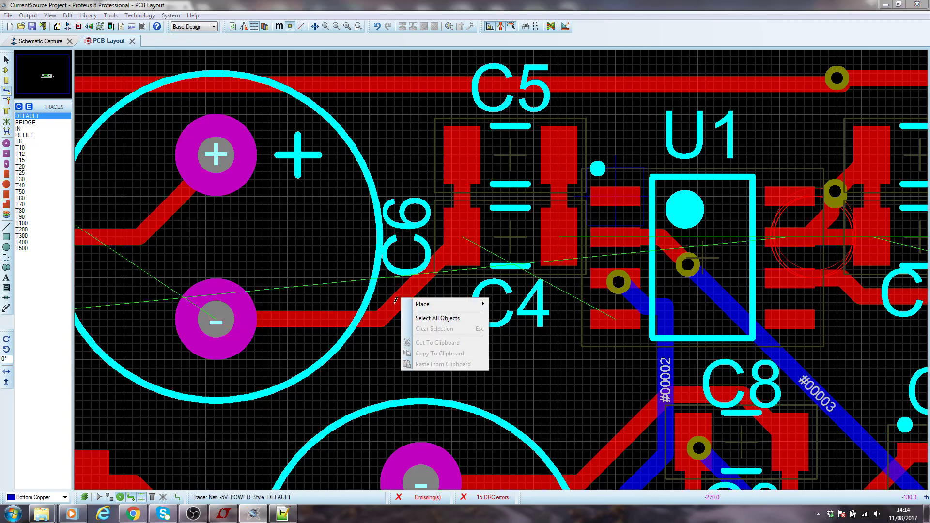
{"action": "right_click", "coordinate": [396, 301]}
{"action": "right_click", "coordinate": [395, 301]}
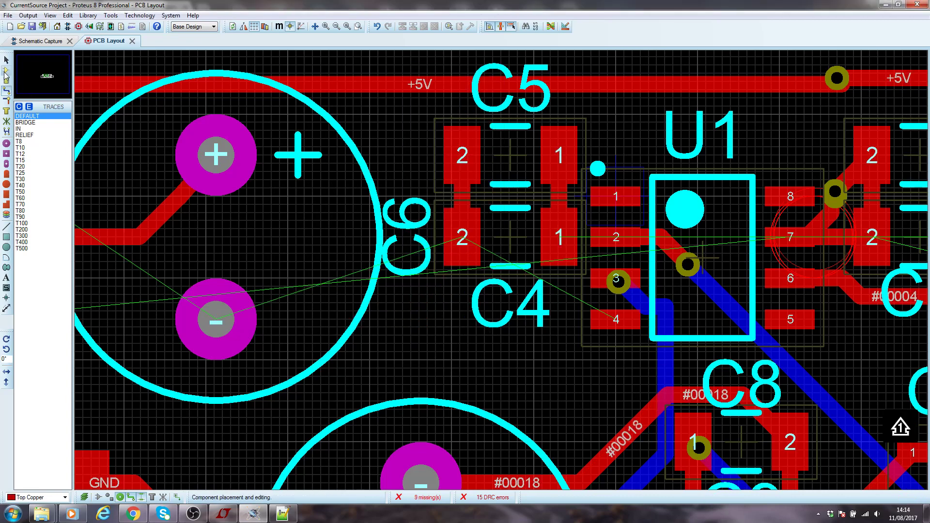
Rotate C4 by 180 degrees and move it so that its pin 2 sits below pin 4 of U1
{"action": "left_click", "coordinate": [6, 71]}
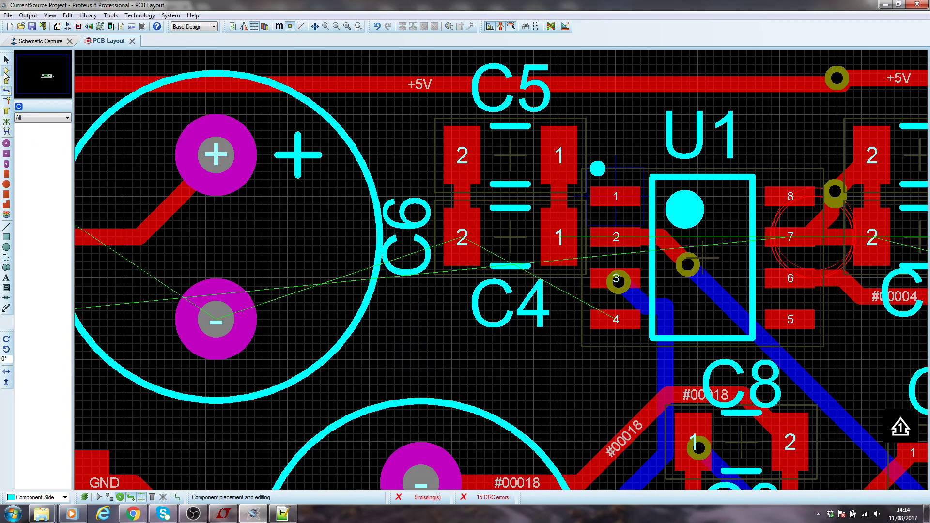
{"action": "left_click", "coordinate": [465, 239]}
{"action": "key", "text": "KP_Add"}
{"action": "key", "text": "KP_Add"}
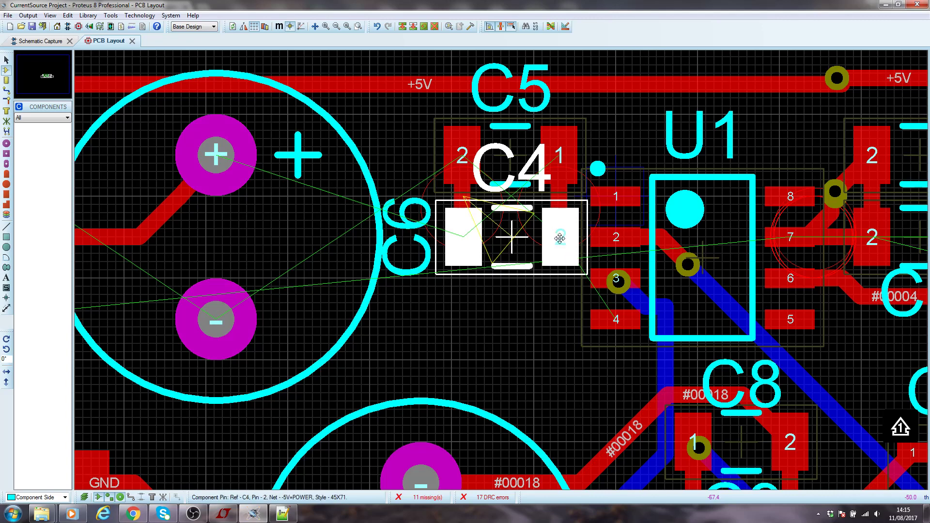
{"action": "left_click_drag", "start_coordinate": [556, 244], "coordinate": [615, 374]}
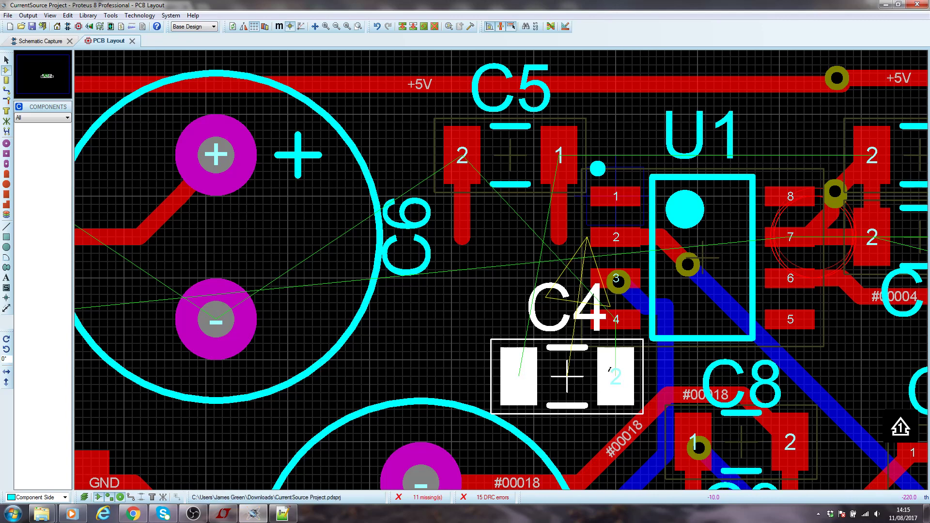
Check the value and connections of C4 and its neighbouring decoupling capacitors in the schematic, and return to the board layout
{"action": "left_click", "coordinate": [46, 42]}
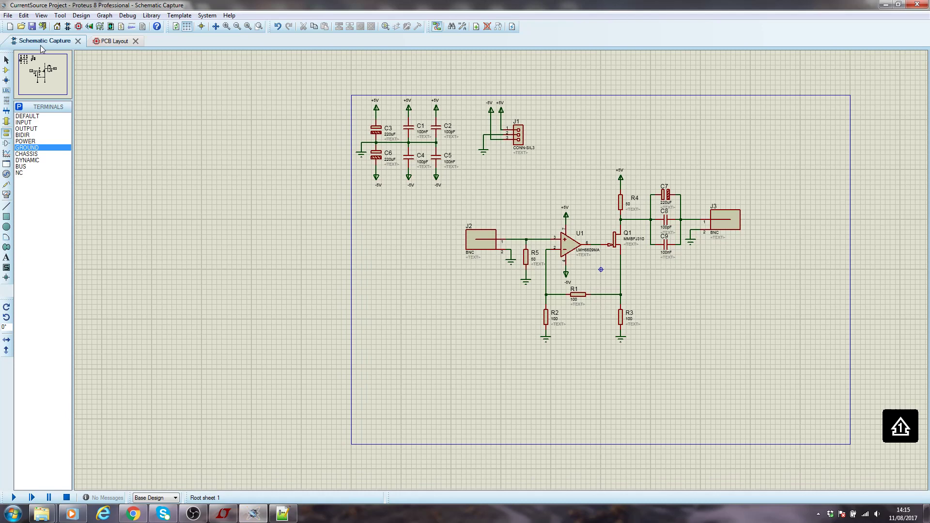
{"action": "left_click", "coordinate": [101, 44]}
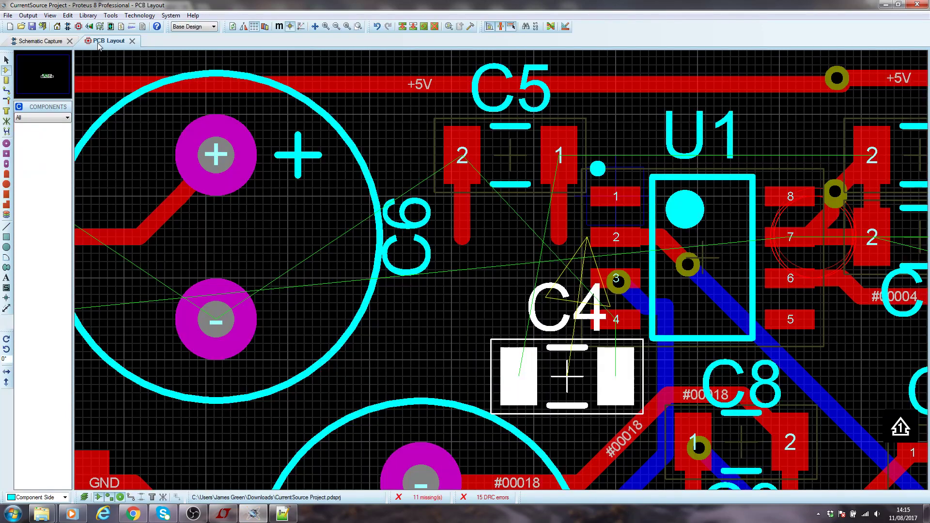
{"action": "left_click", "coordinate": [62, 42]}
{"action": "scroll", "coordinate": [423, 160], "scroll_direction": "up", "scroll_amount": 2}
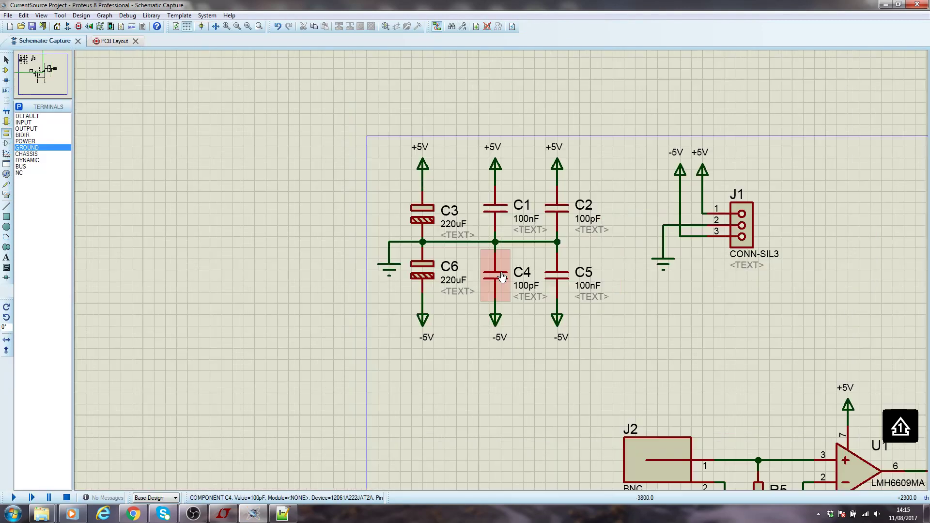
{"action": "scroll", "coordinate": [526, 305], "scroll_direction": "up", "scroll_amount": 1}
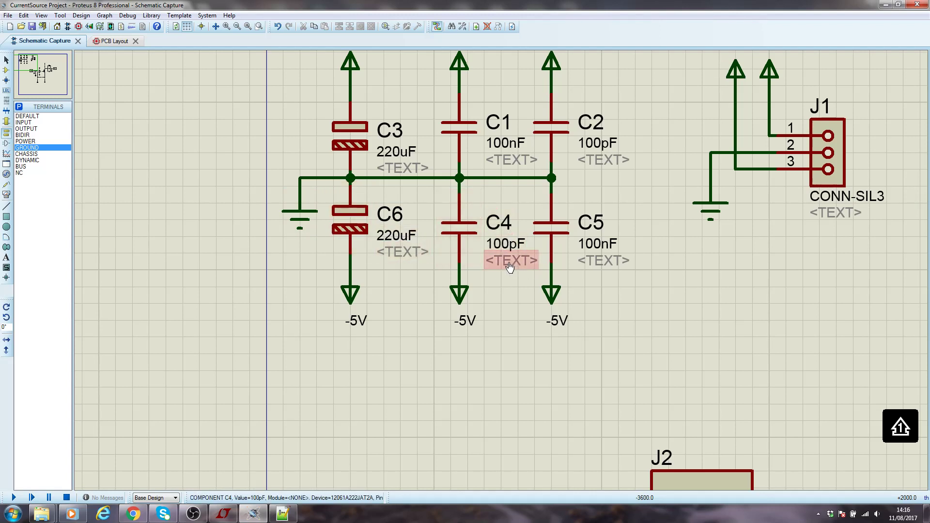
{"action": "left_click", "coordinate": [116, 43]}
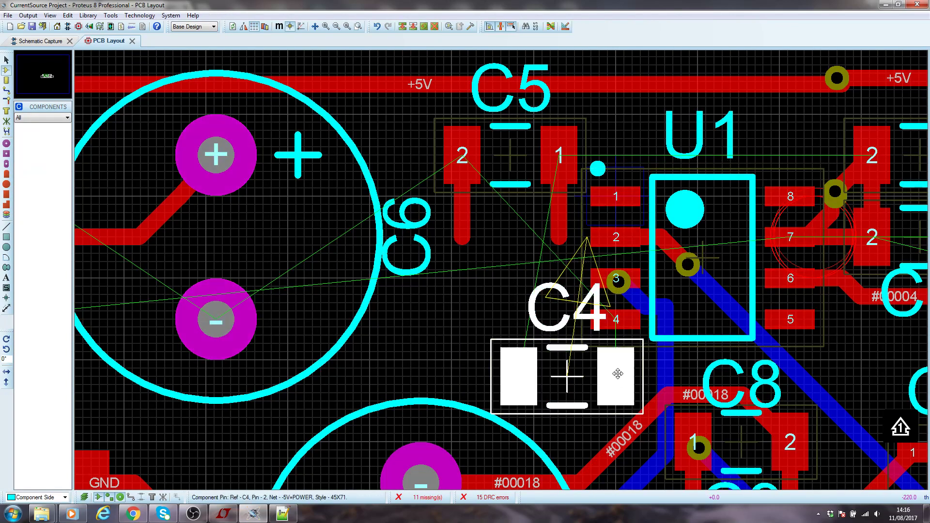
Try C4 farther from U1 near C6, route a -5V track from its pin 2 to U1 pin 4, and delete that track
{"action": "left_click_drag", "start_coordinate": [618, 373], "coordinate": [446, 349]}
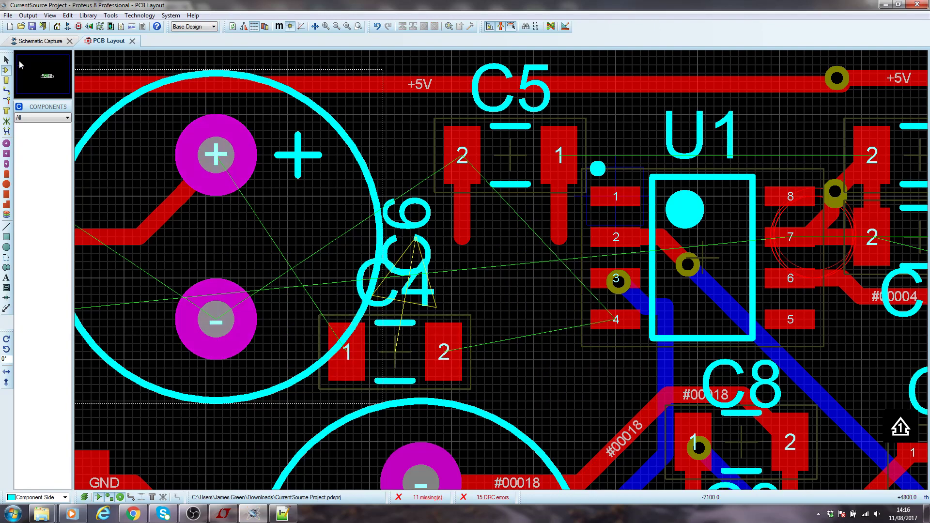
{"action": "left_click", "coordinate": [6, 90]}
{"action": "left_click", "coordinate": [443, 350]}
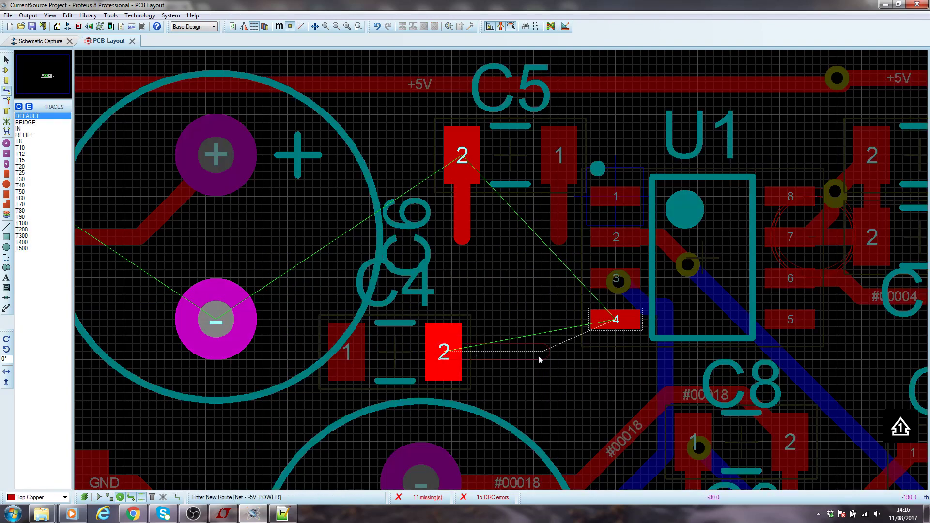
{"action": "left_click", "coordinate": [616, 319]}
{"action": "right_click", "coordinate": [557, 325]}
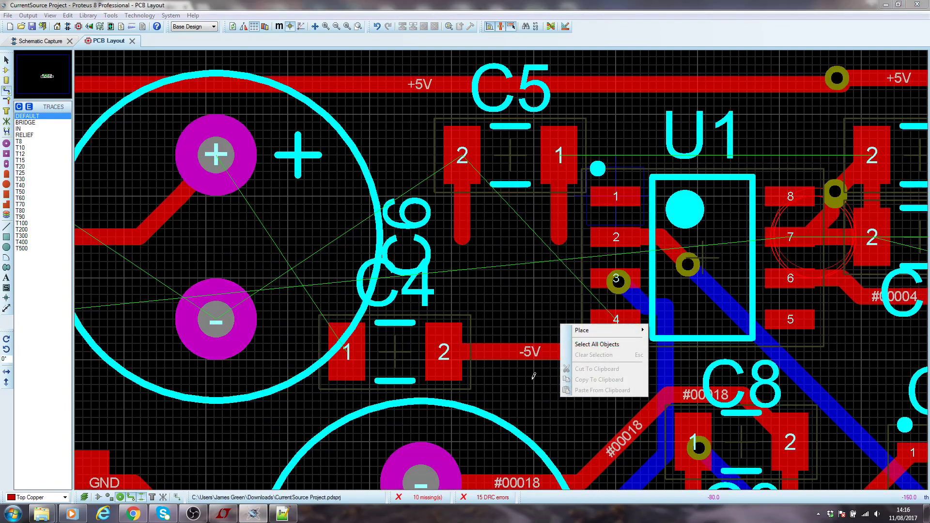
{"action": "left_click", "coordinate": [534, 376]}
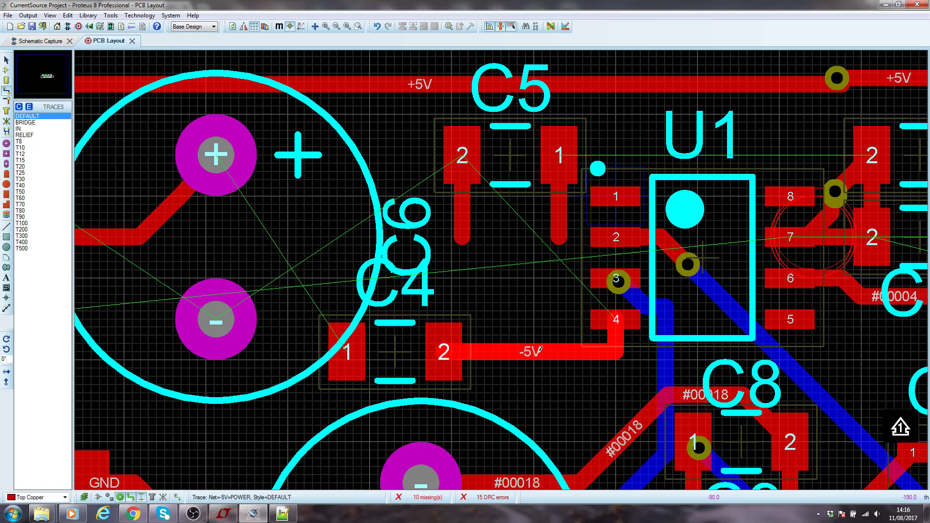
{"action": "left_click", "coordinate": [540, 350]}
{"action": "key", "text": "Delete"}
Move C4 back close to U1, with its pin 2 directly below pin 4 of the chip
{"action": "left_click", "coordinate": [11, 74]}
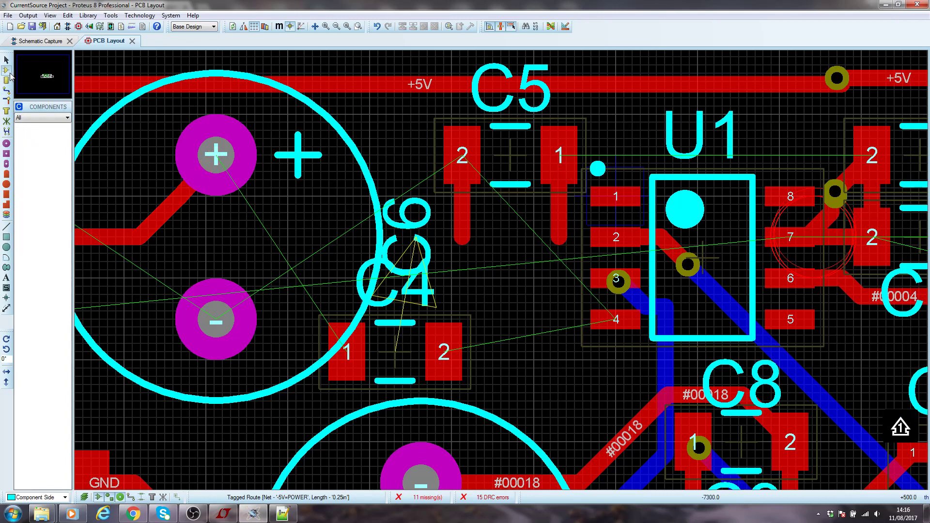
{"action": "left_click", "coordinate": [444, 349]}
{"action": "left_click", "coordinate": [442, 351]}
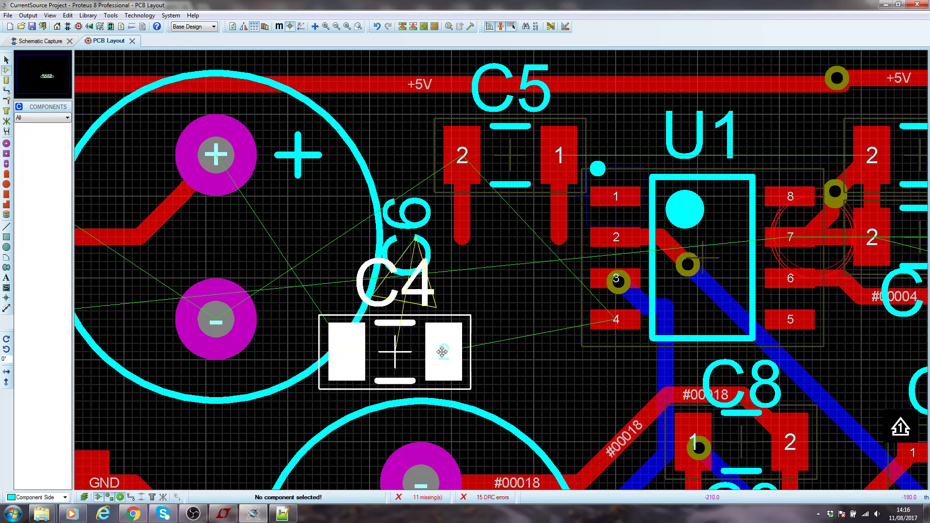
{"action": "left_click_drag", "start_coordinate": [443, 351], "coordinate": [615, 391]}
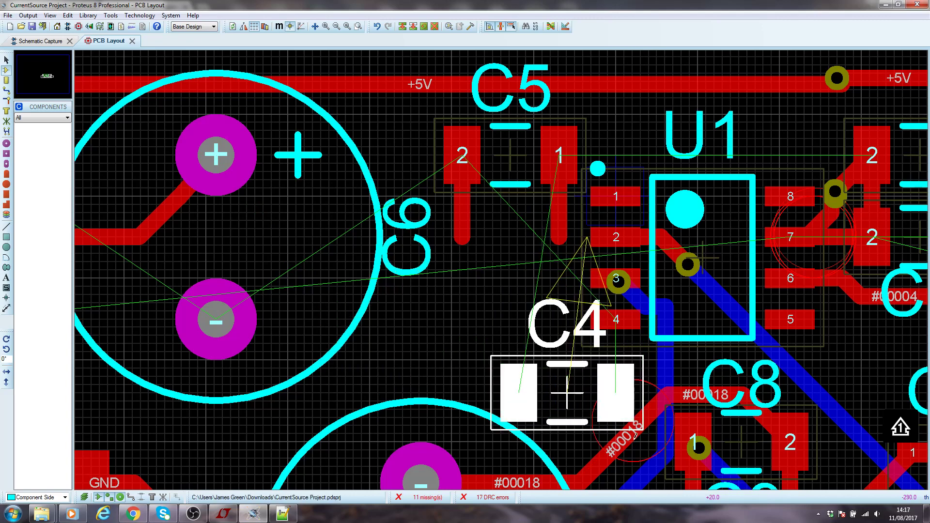
Remove the two leftover track stubs from the pads of C5 and move C5 next to C4, on the side towards C6
{"action": "left_click", "coordinate": [445, 357]}
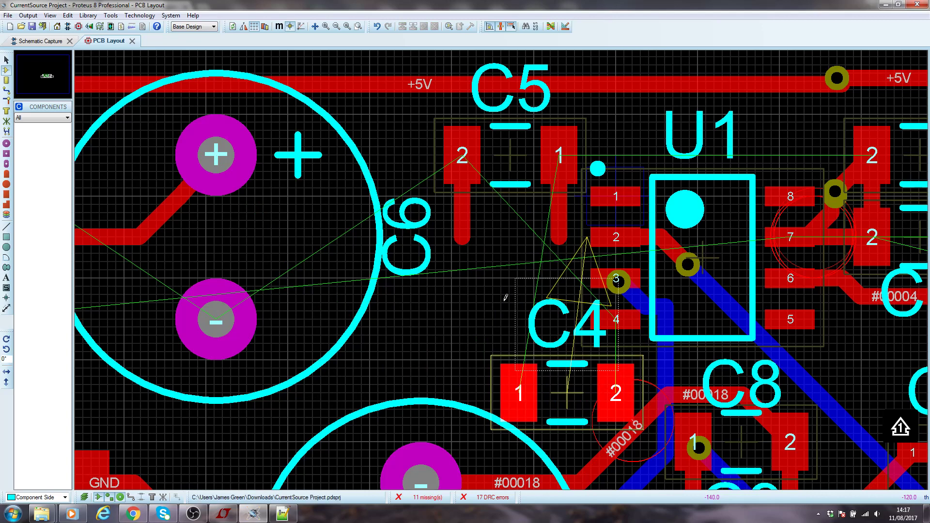
{"action": "left_click", "coordinate": [6, 91]}
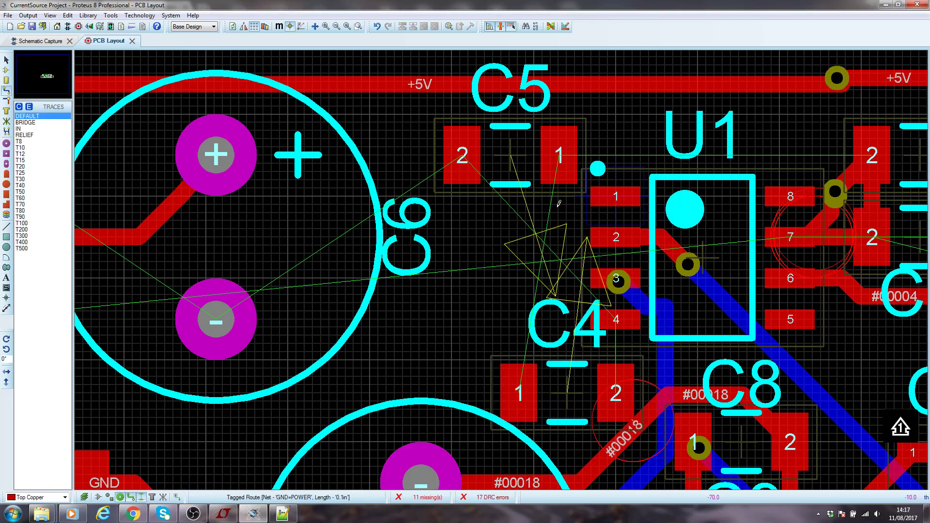
{"action": "left_click", "coordinate": [6, 70]}
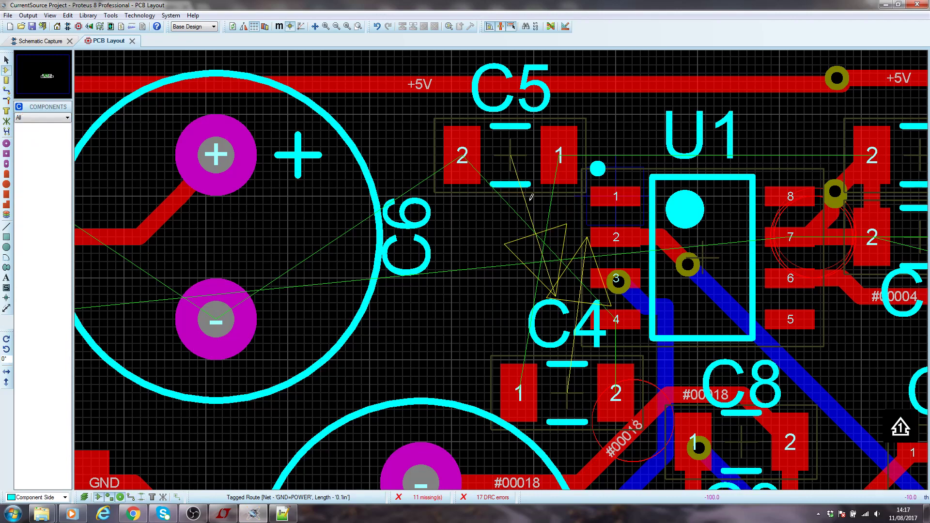
{"action": "left_click", "coordinate": [560, 156]}
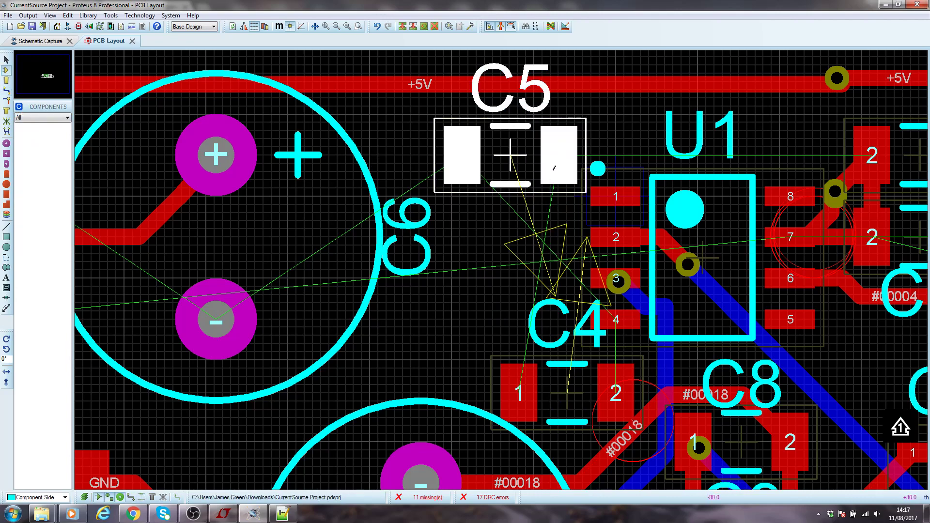
{"action": "left_click_drag", "start_coordinate": [554, 168], "coordinate": [482, 351]}
Examine C8 and C9 on the board and their parallel connection with C7 in the schematic, and return to the layout
{"action": "scroll", "coordinate": [482, 351], "scroll_direction": "down", "scroll_amount": 3}
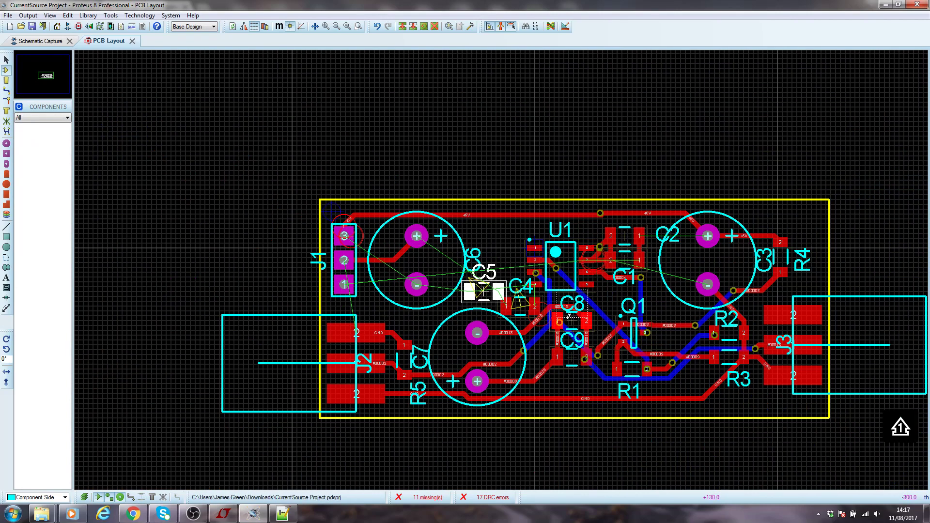
{"action": "scroll", "coordinate": [570, 316], "scroll_direction": "up", "scroll_amount": 2}
{"action": "scroll", "coordinate": [503, 266], "scroll_direction": "down", "scroll_amount": 1}
{"action": "scroll", "coordinate": [502, 267], "scroll_direction": "up", "scroll_amount": 2}
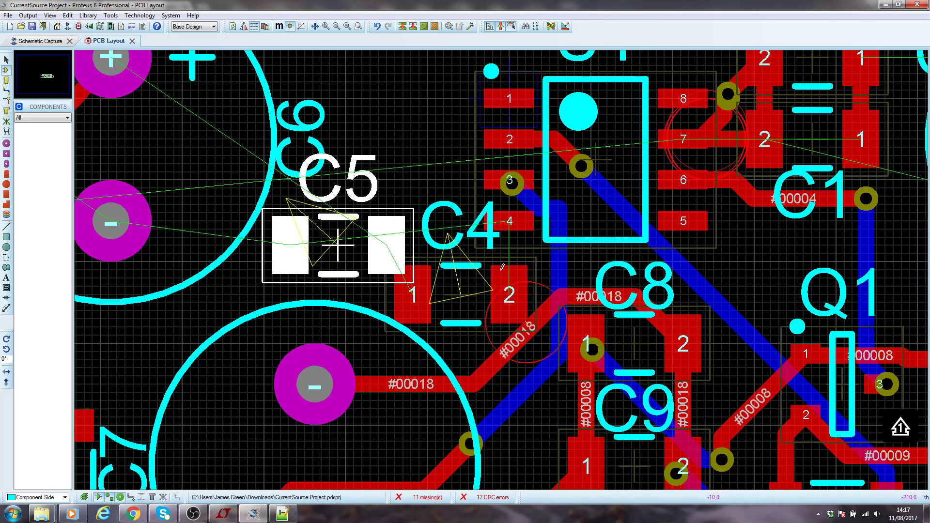
{"action": "scroll", "coordinate": [537, 321], "scroll_direction": "down", "scroll_amount": 2}
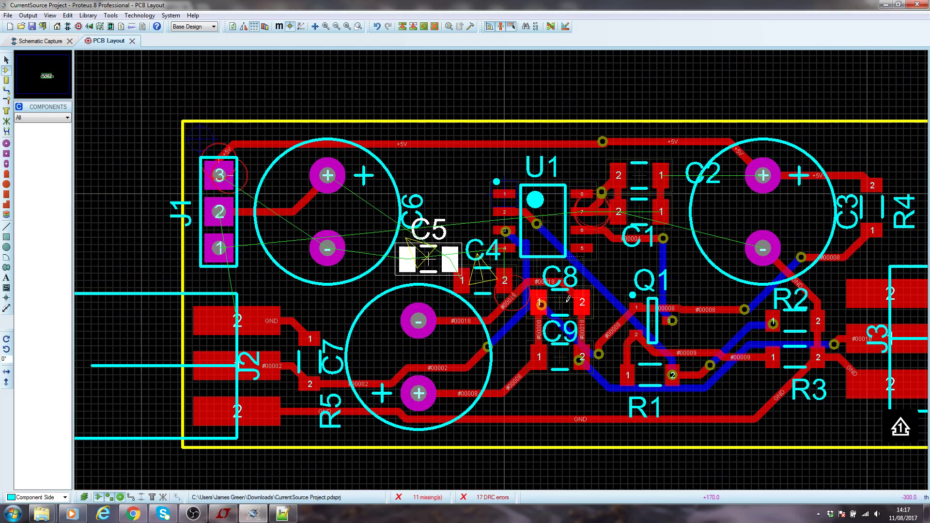
{"action": "scroll", "coordinate": [502, 266], "scroll_direction": "up", "scroll_amount": 1}
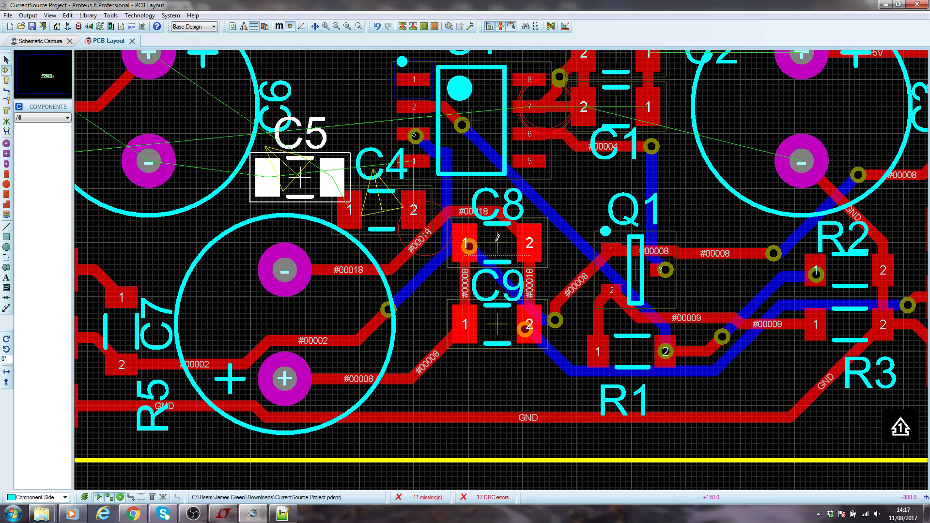
{"action": "left_click", "coordinate": [42, 41]}
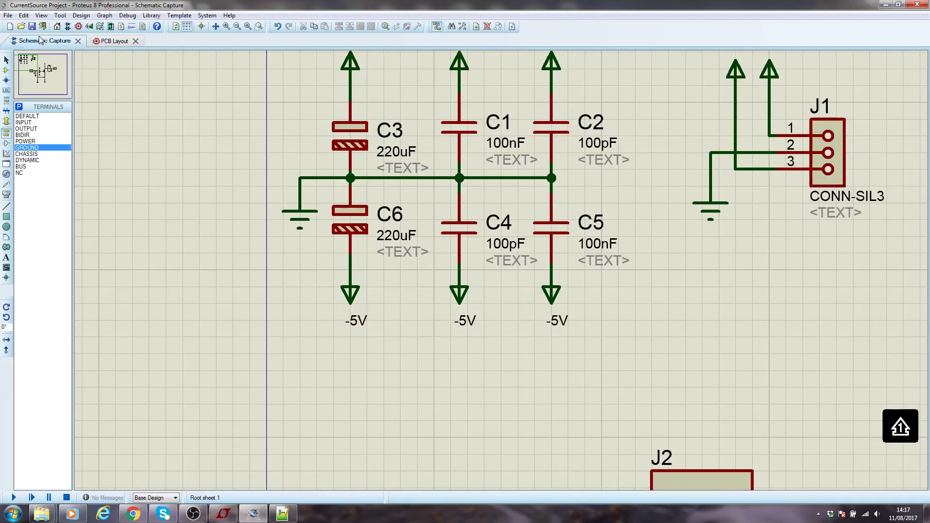
{"action": "scroll", "coordinate": [530, 257], "scroll_direction": "down", "scroll_amount": 3}
{"action": "scroll", "coordinate": [499, 266], "scroll_direction": "up", "scroll_amount": 3}
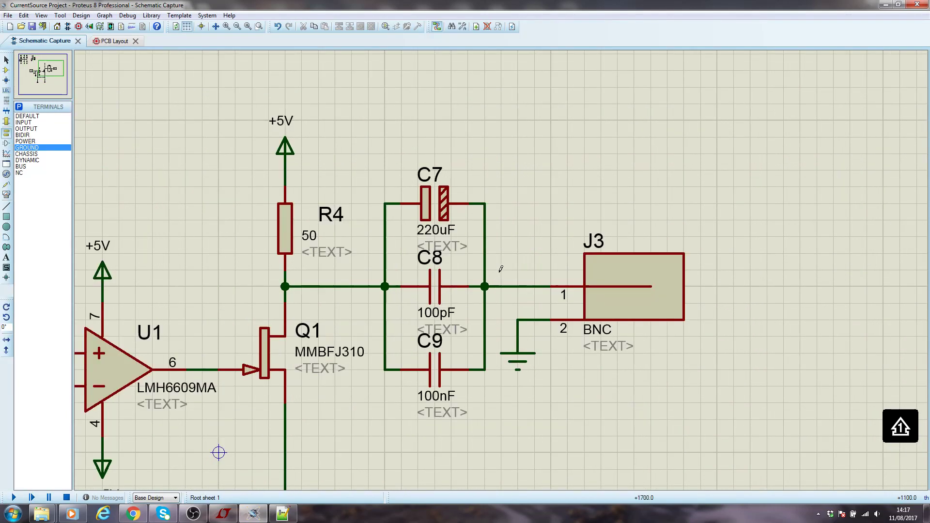
{"action": "scroll", "coordinate": [406, 238], "scroll_direction": "down", "scroll_amount": 3}
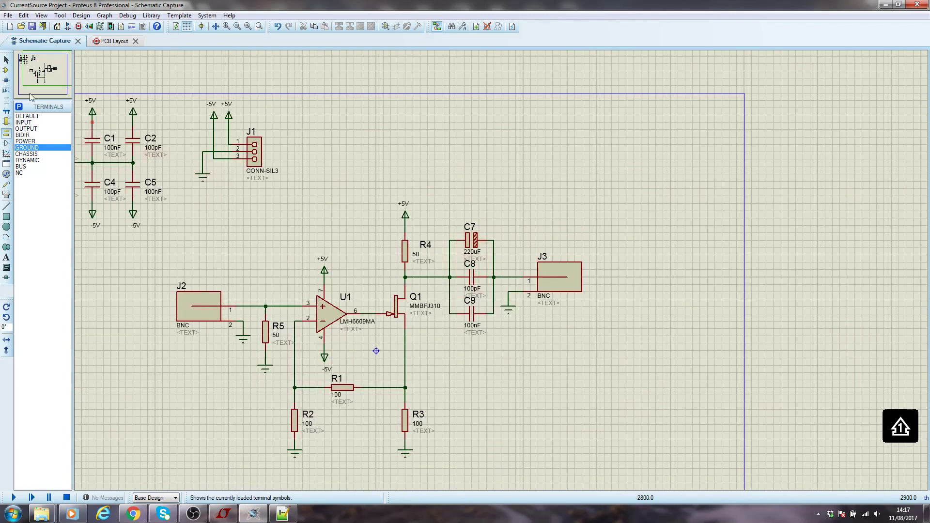
{"action": "left_click", "coordinate": [124, 41]}
Delete components C8 and C9 from the board
{"action": "scroll", "coordinate": [497, 270], "scroll_direction": "down", "scroll_amount": 2}
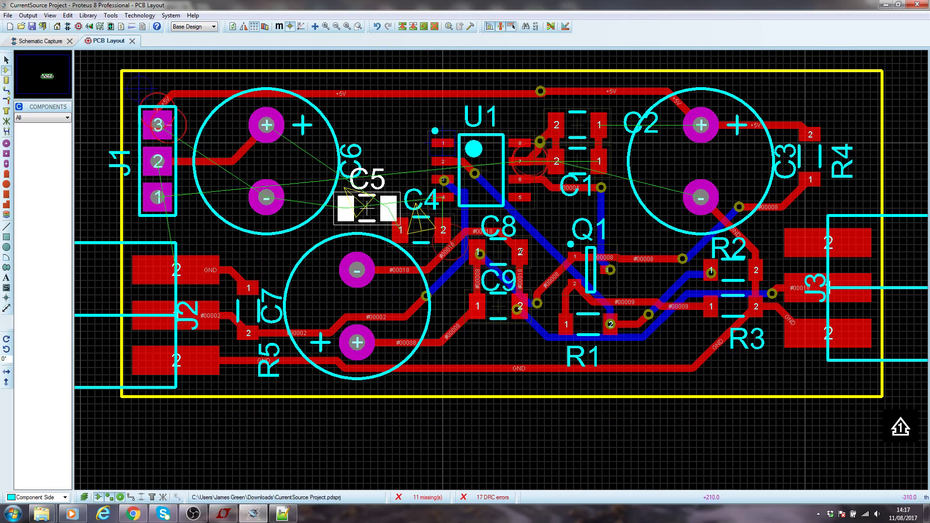
{"action": "right_click", "coordinate": [527, 250]}
{"action": "left_click", "coordinate": [520, 250]}
{"action": "right_click", "coordinate": [518, 251]}
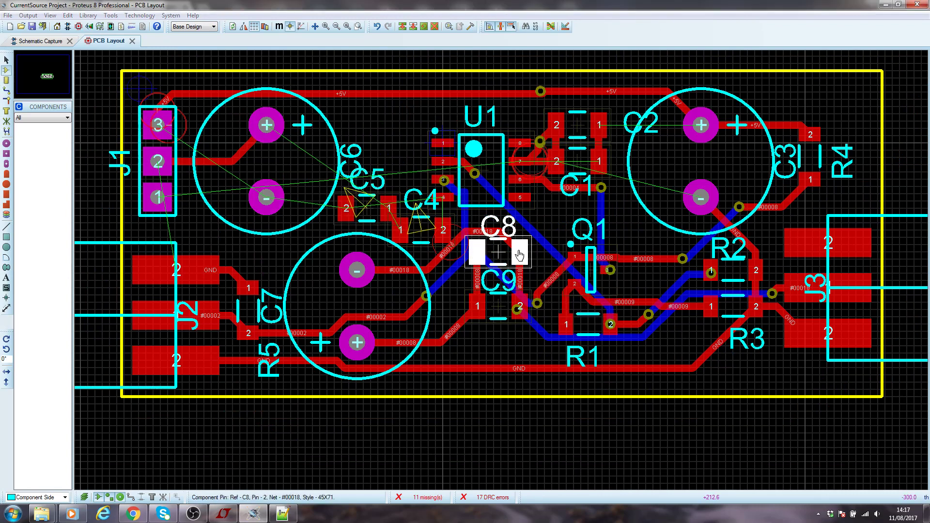
{"action": "right_click", "coordinate": [518, 251]}
{"action": "right_click", "coordinate": [520, 305]}
{"action": "right_click", "coordinate": [520, 306]}
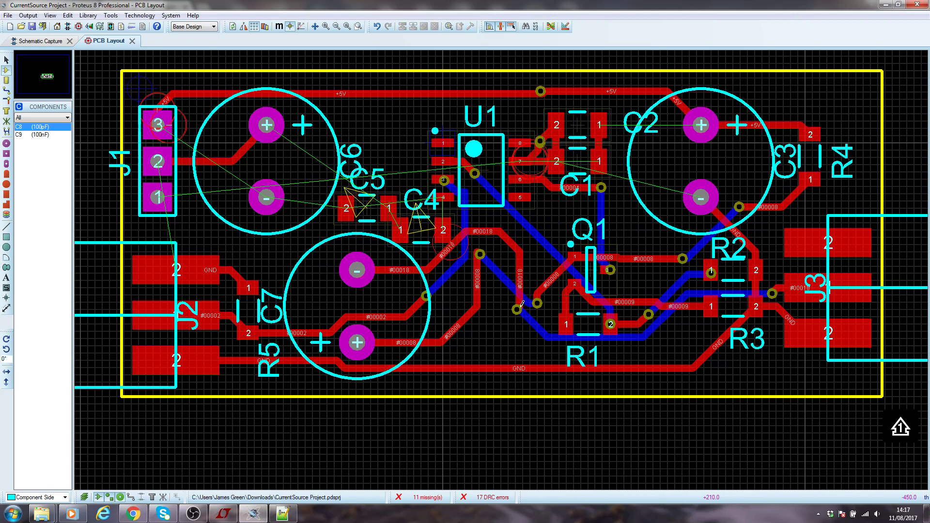
Delete the #00008 track between C7's positive pad and Q1, and the #00018 track between C7's negative pad and J3
{"action": "left_click", "coordinate": [6, 90]}
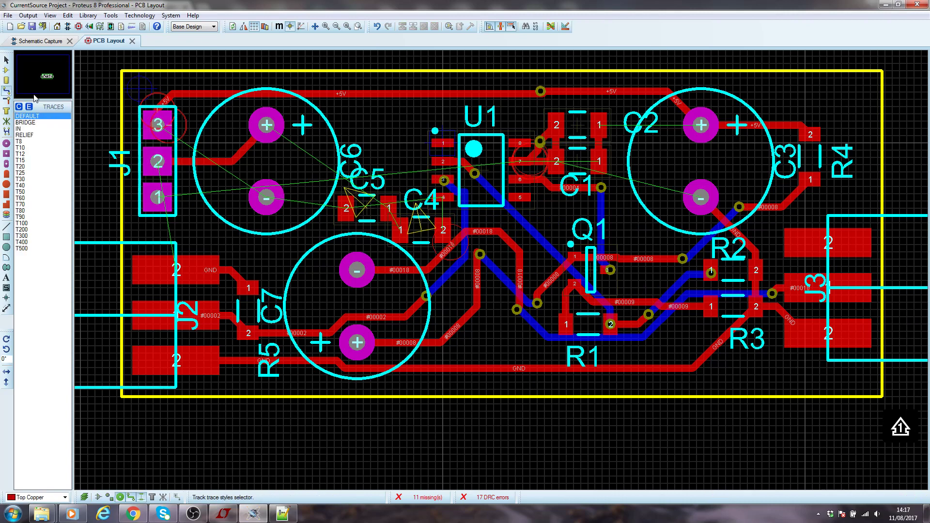
{"action": "right_click", "coordinate": [513, 286]}
{"action": "left_click", "coordinate": [501, 315]}
{"action": "left_click", "coordinate": [501, 303]}
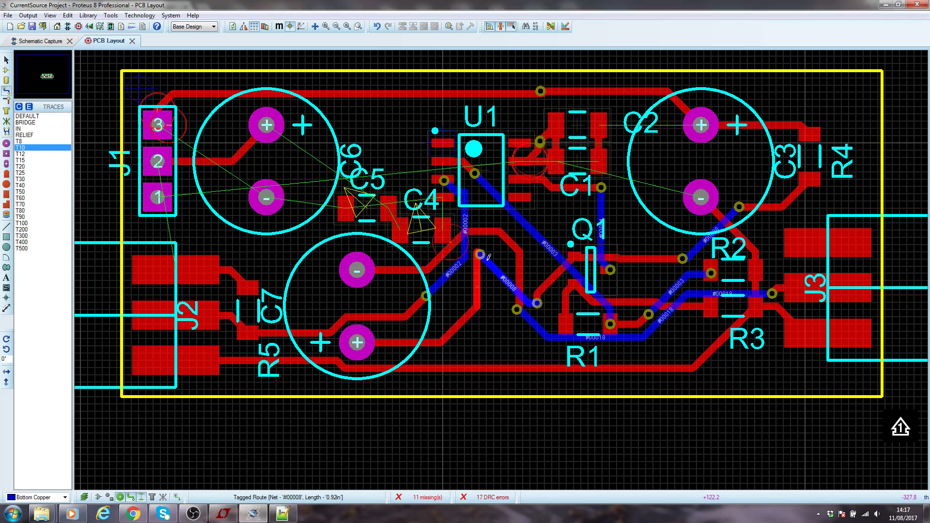
{"action": "right_click", "coordinate": [501, 272]}
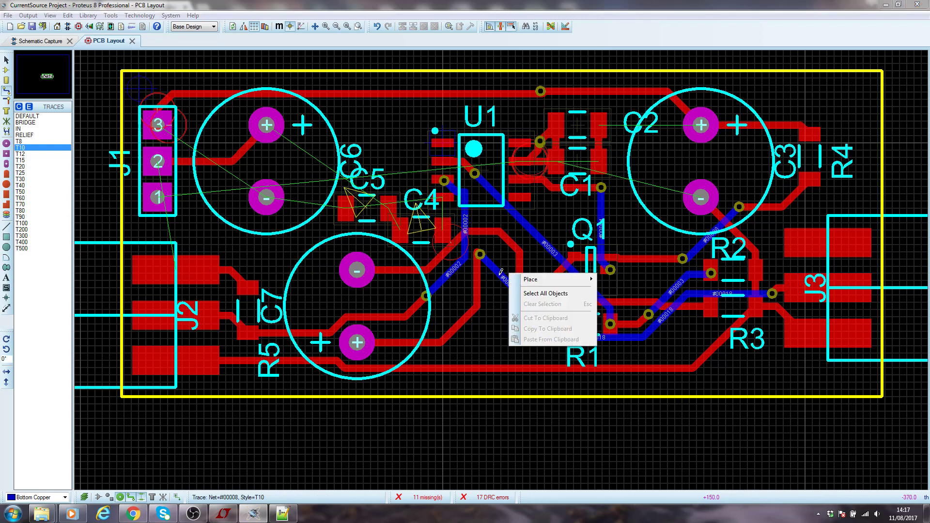
{"action": "key", "text": "Delete"}
{"action": "right_click", "coordinate": [519, 264]}
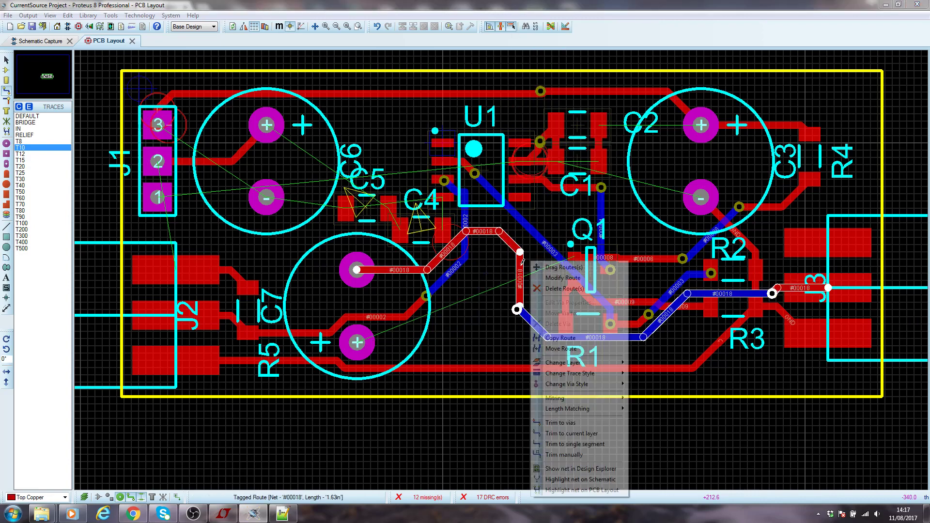
{"action": "key", "text": "Delete"}
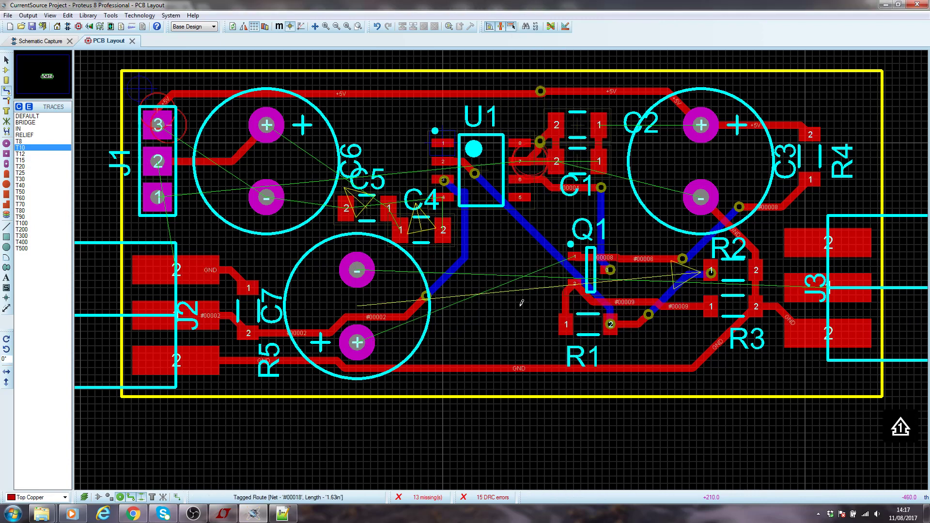
Delete the tracks joining Q1, R1 and R3, the track from U1 pin 2 to R1 and R2, and the #00002 track to U1
{"action": "right_click", "coordinate": [563, 293]}
{"action": "key", "text": "Delete"}
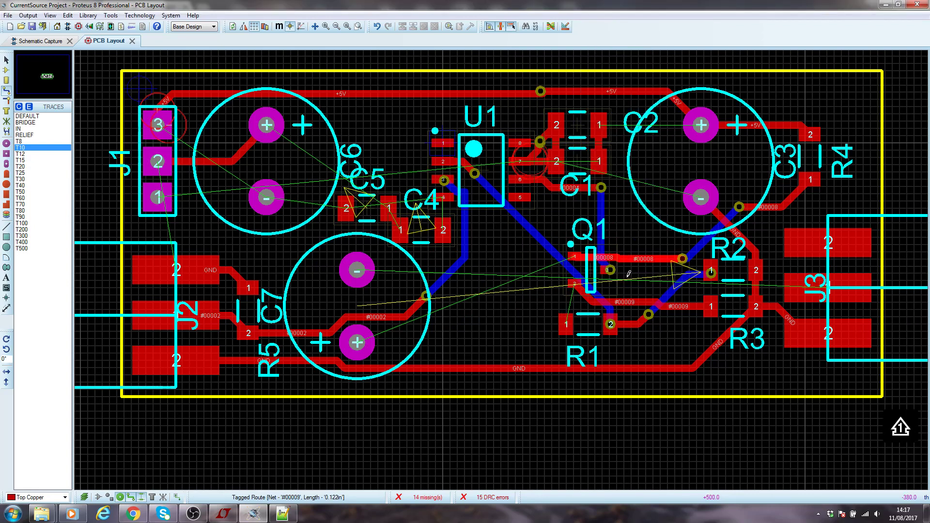
{"action": "right_click", "coordinate": [623, 297]}
{"action": "key", "text": "Delete"}
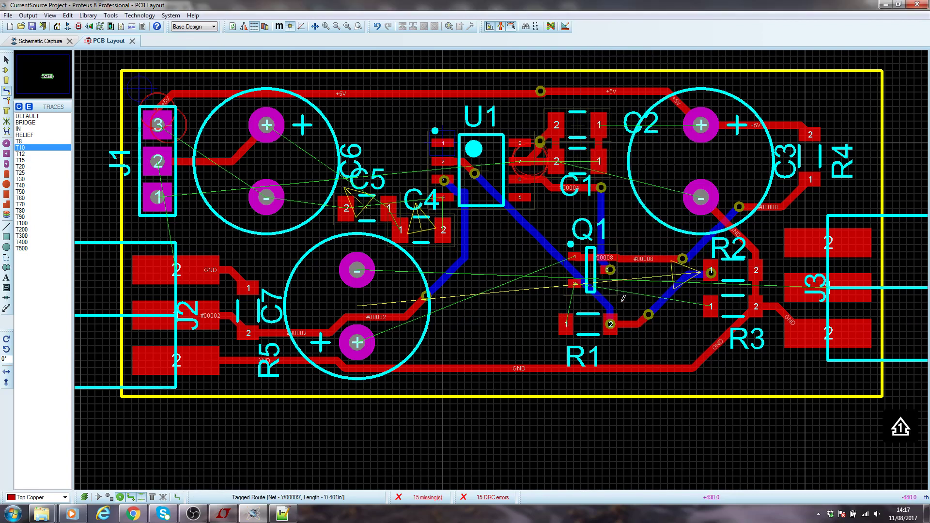
{"action": "right_click", "coordinate": [597, 294]}
{"action": "key", "text": "Delete"}
{"action": "left_click", "coordinate": [467, 246]}
{"action": "key", "text": "Delete"}
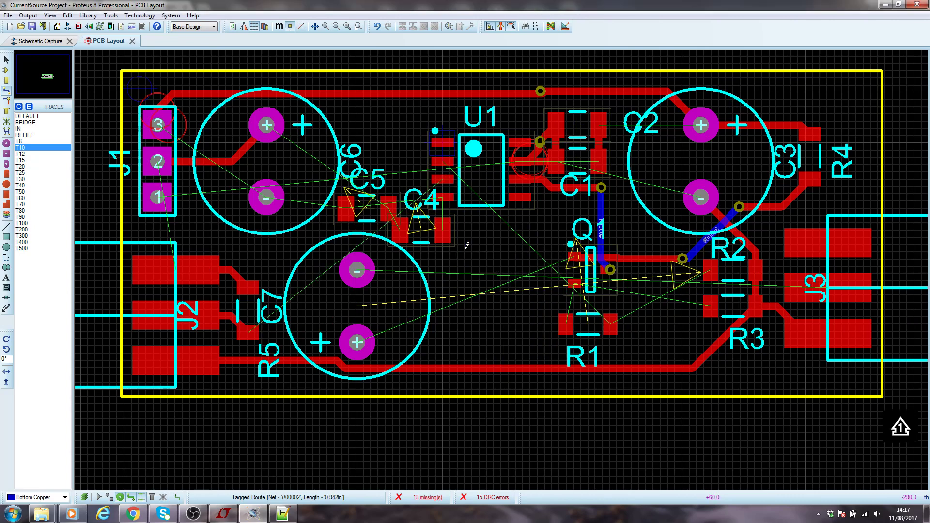
Move C5 directly below C4 and rotate it 180° so its pin order matches C4's
{"action": "scroll", "coordinate": [443, 213], "scroll_direction": "up", "scroll_amount": 2}
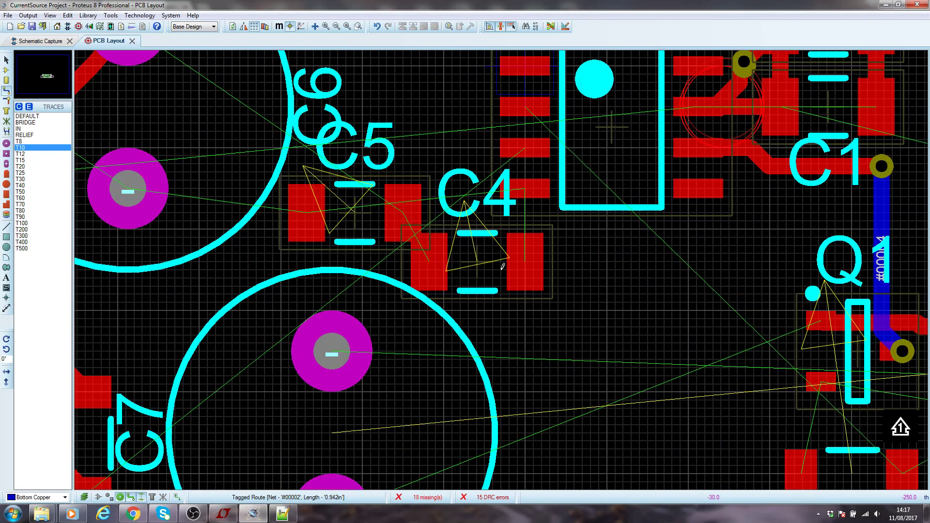
{"action": "scroll", "coordinate": [551, 246], "scroll_direction": "down", "scroll_amount": 2}
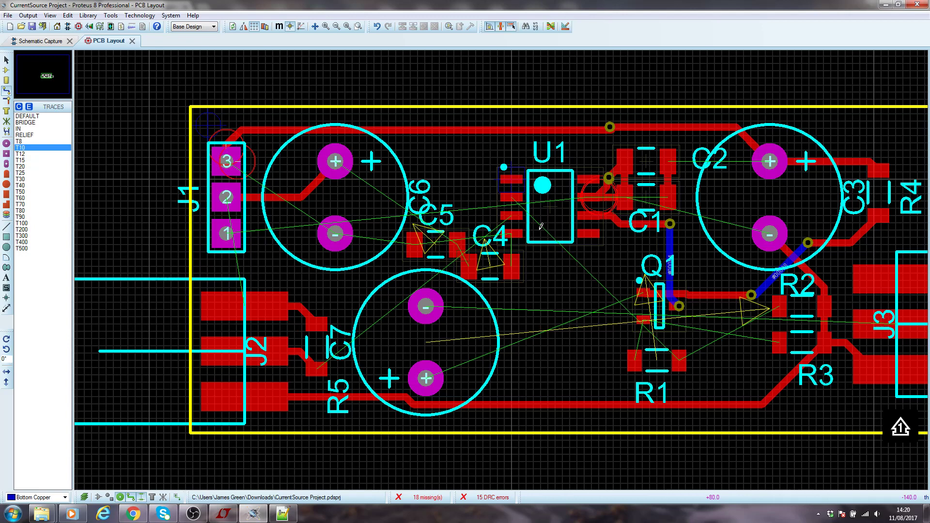
{"action": "left_click", "coordinate": [5, 70]}
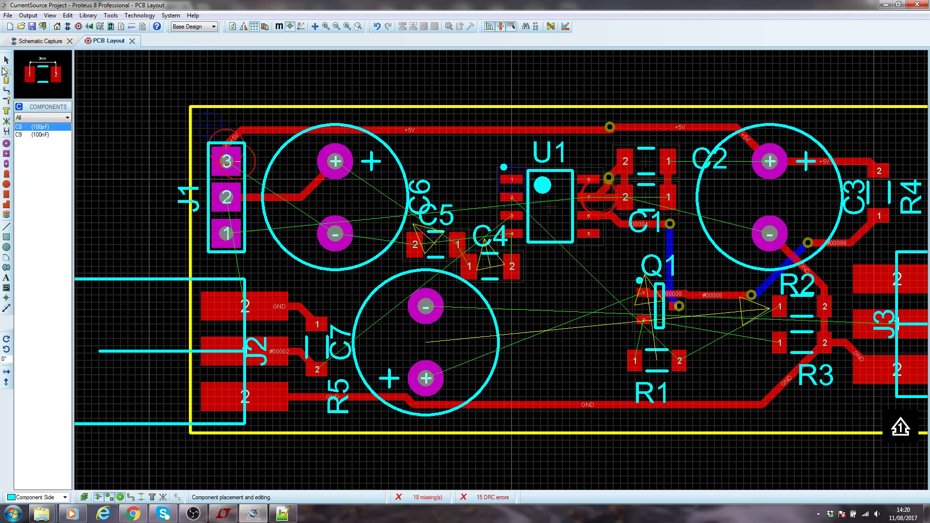
{"action": "left_click", "coordinate": [457, 250]}
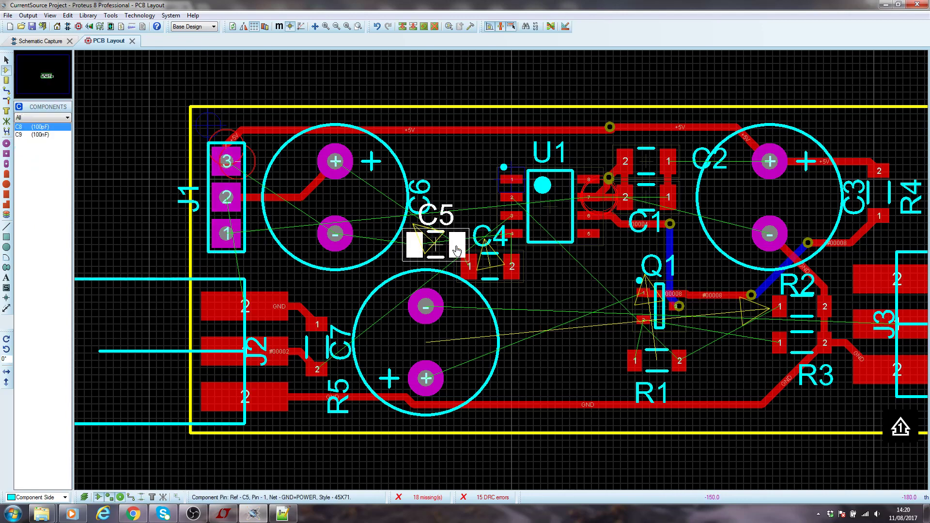
{"action": "left_click_drag", "start_coordinate": [457, 250], "coordinate": [495, 308]}
{"action": "key", "text": "F6"}
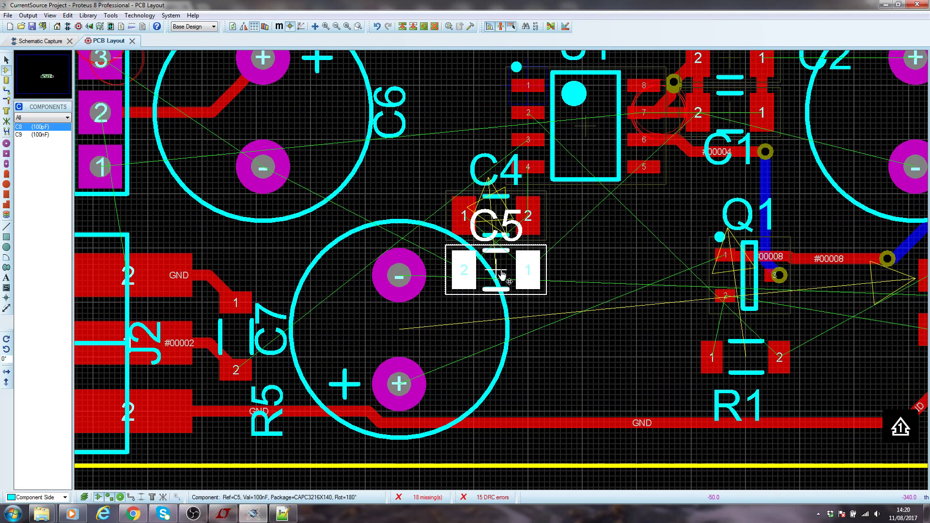
{"action": "key", "text": "KP_Add"}
{"action": "key", "text": "KP_Add"}
{"action": "key", "text": "KP_Add"}
{"action": "key", "text": "KP_Add"}
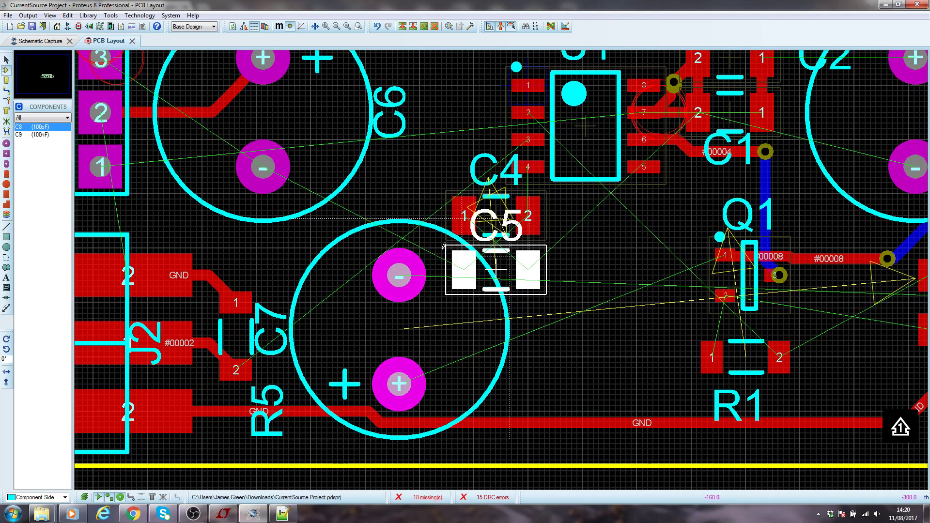
{"action": "key", "text": "KP_Add"}
{"action": "key", "text": "KP_Add"}
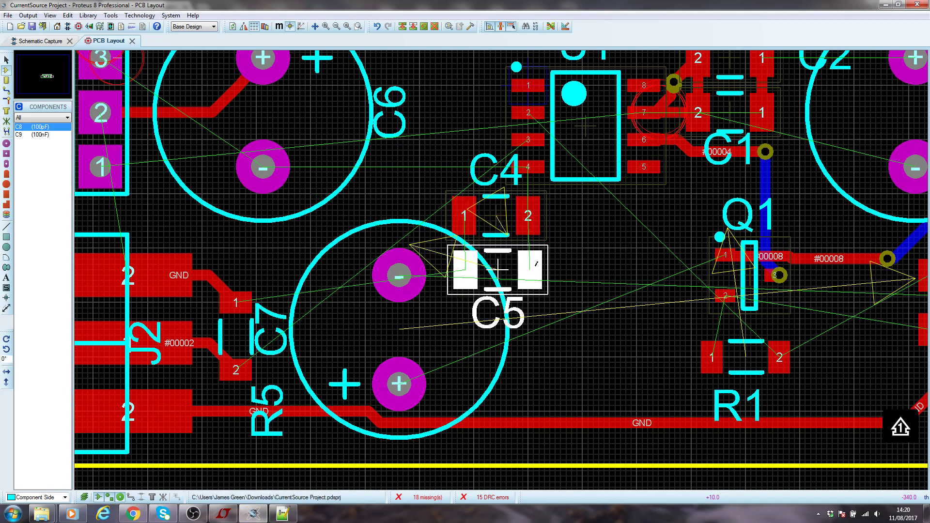
Shift C5 slightly sideways so its pads line up exactly with C4's pads above
{"action": "scroll", "coordinate": [536, 264], "scroll_direction": "up", "scroll_amount": 2}
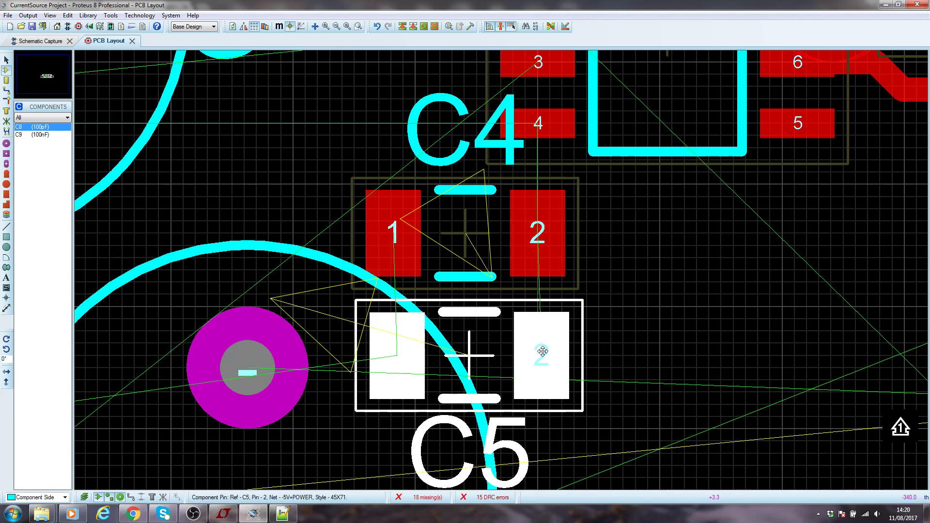
{"action": "left_click", "coordinate": [605, 330]}
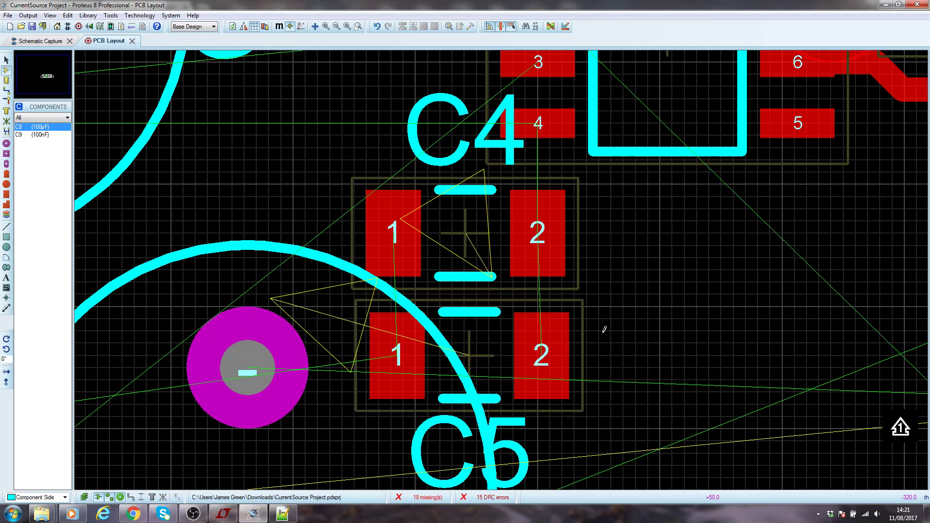
{"action": "left_click", "coordinate": [541, 361]}
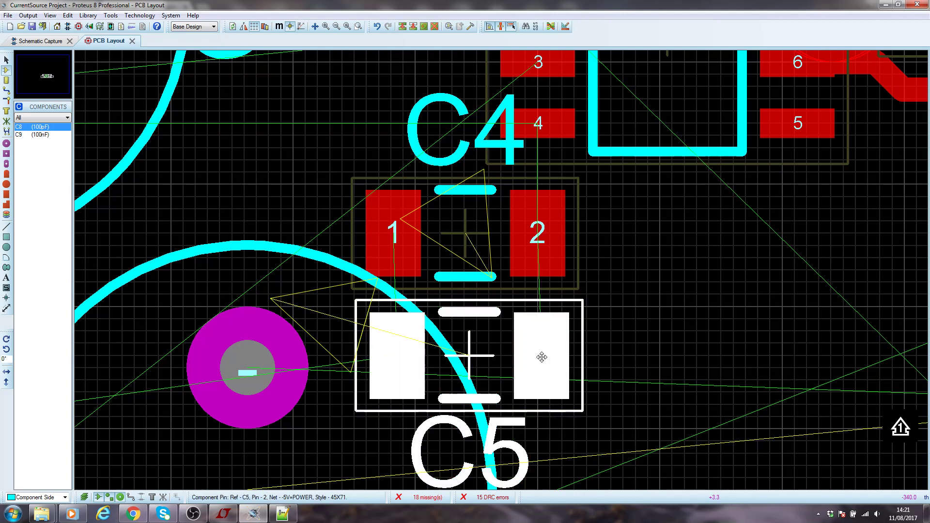
{"action": "left_click_drag", "start_coordinate": [541, 357], "coordinate": [541, 357]}
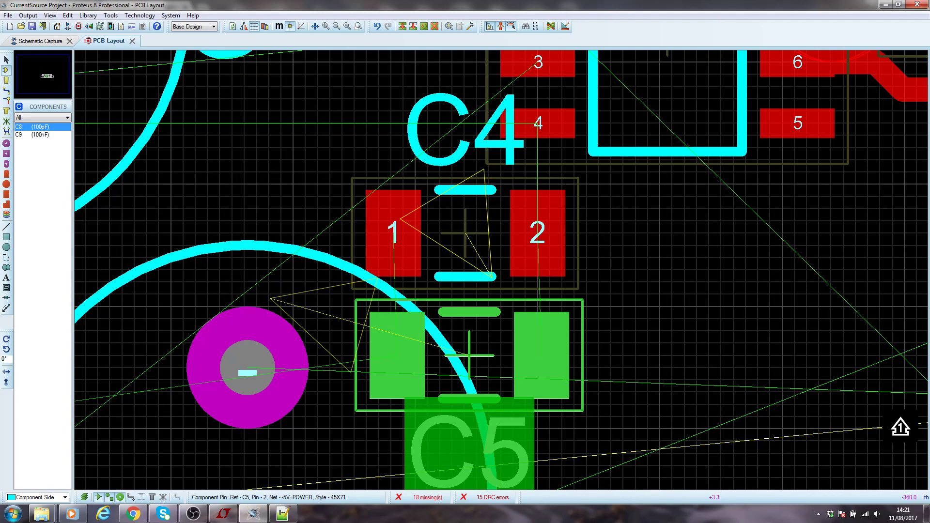
{"action": "left_click_drag", "start_coordinate": [541, 356], "coordinate": [538, 356]}
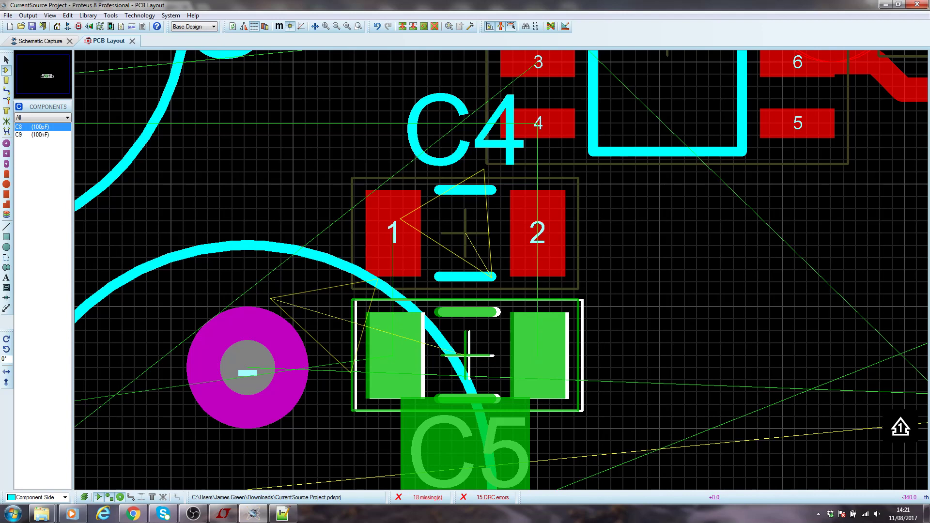
{"action": "left_click_drag", "start_coordinate": [538, 356], "coordinate": [538, 357]}
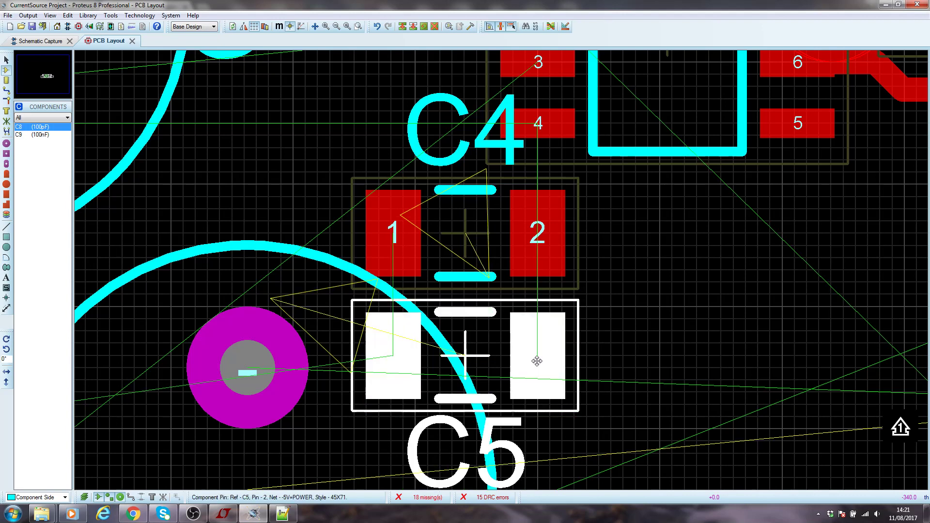
{"action": "left_click", "coordinate": [617, 323]}
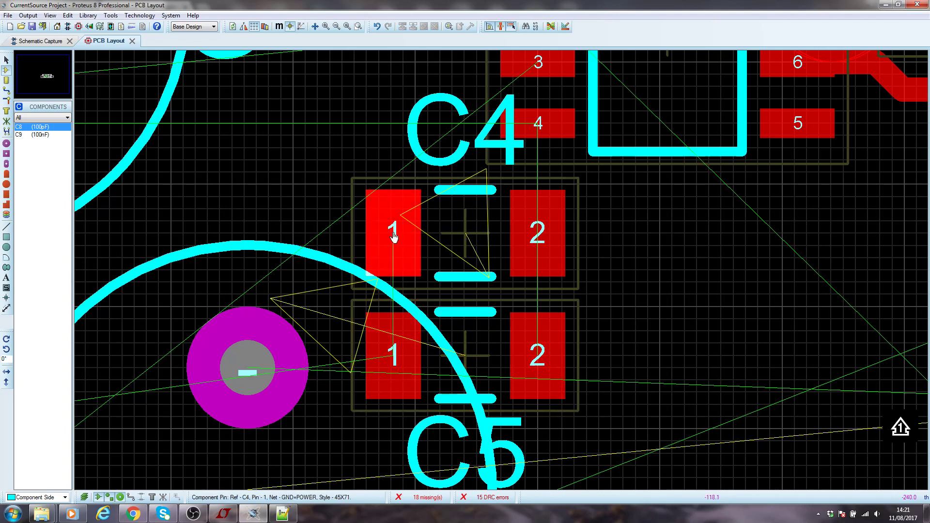
Switch the layout units to millimetres and set the coordinate origin at C4's pin 1
{"action": "key", "text": "m"}
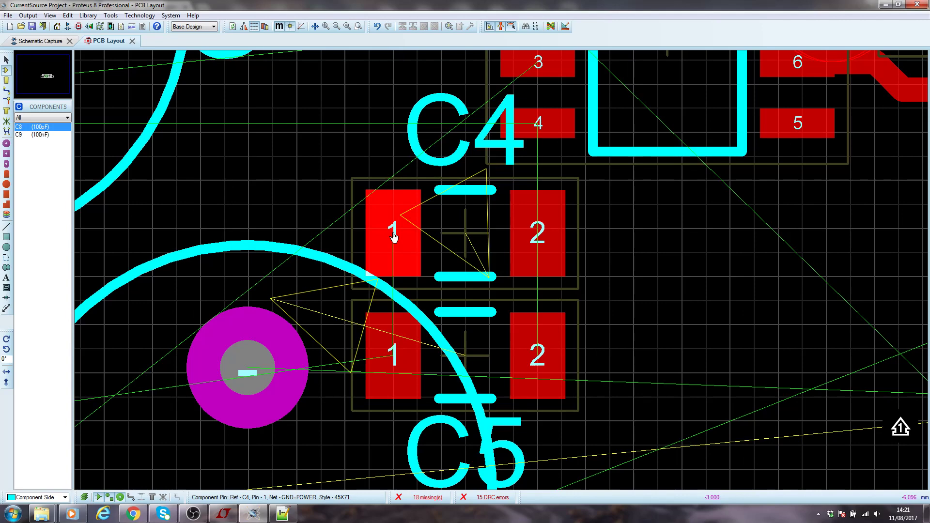
{"action": "key", "text": "o"}
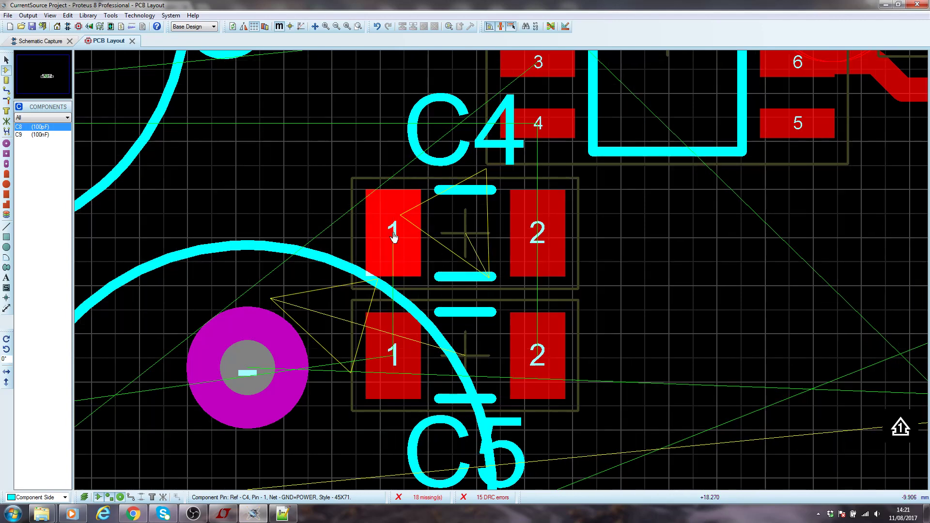
{"action": "key", "text": "o"}
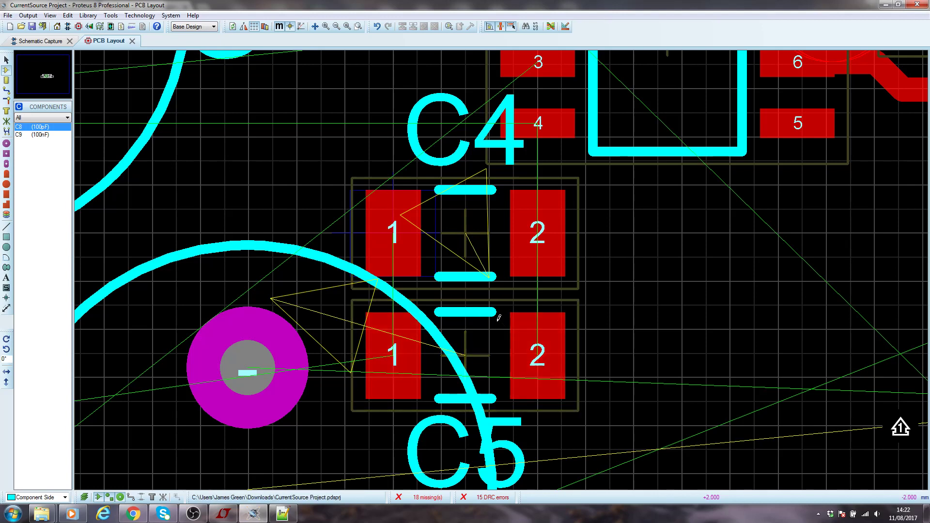
Rotate C5 180° and place it in line with C4, with pin 2 facing C4's pin 2 at X 5 mm from the origin
{"action": "left_click", "coordinate": [540, 354]}
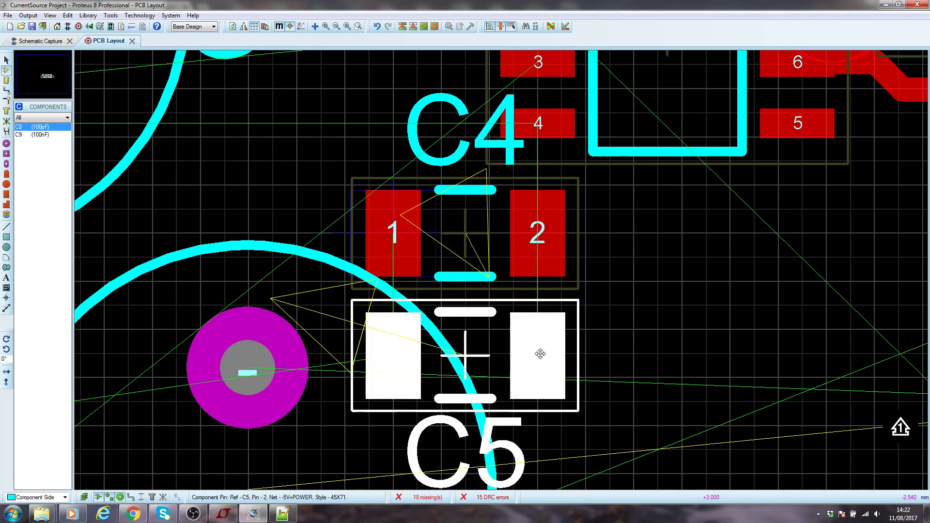
{"action": "key", "text": "KP_Add"}
{"action": "key", "text": "KP_Add"}
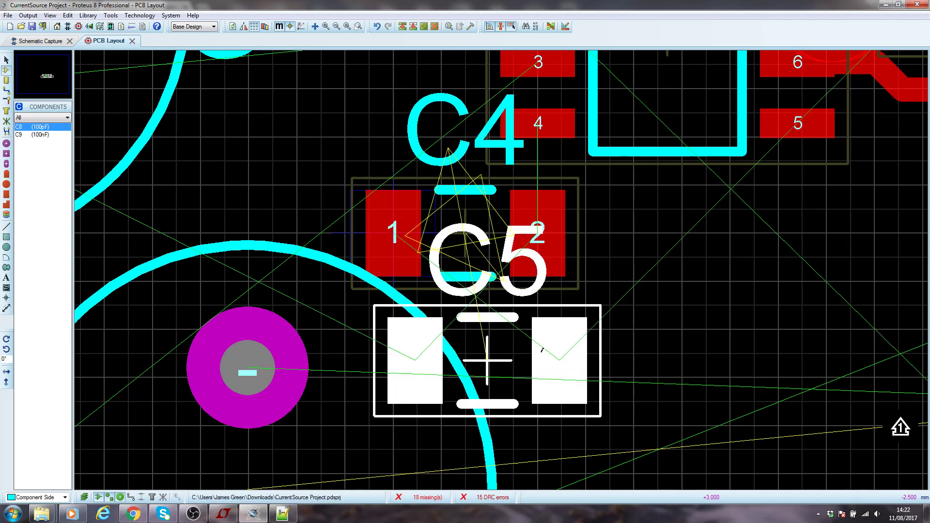
{"action": "left_click_drag", "start_coordinate": [516, 360], "coordinate": [735, 233]}
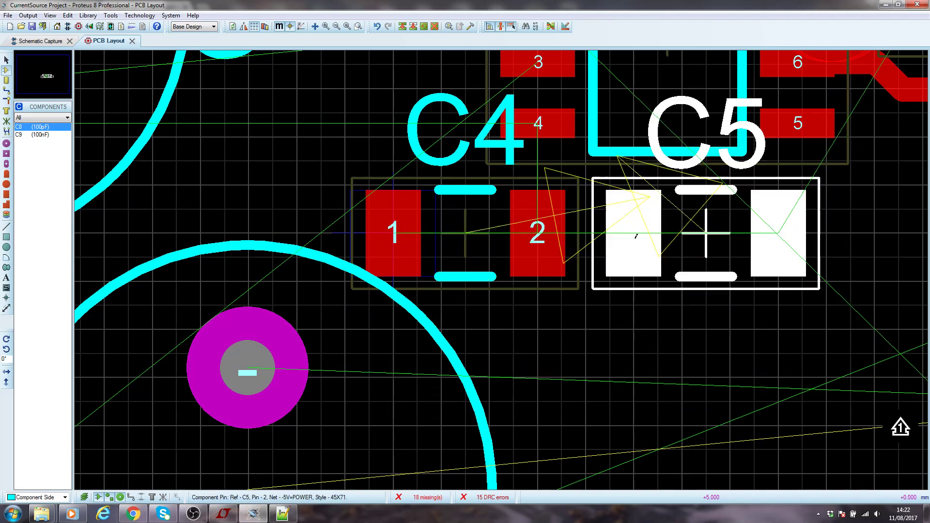
{"action": "left_click", "coordinate": [637, 342]}
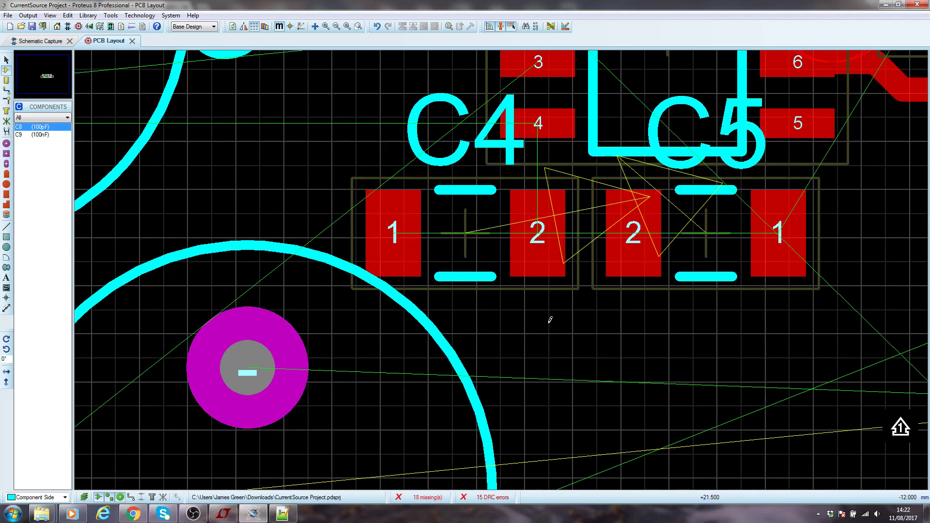
Switch the units back to thou and return the coordinate origin to U1's pin 1
{"action": "key", "text": "m"}
{"action": "scroll", "coordinate": [548, 294], "scroll_direction": "down", "scroll_amount": 4}
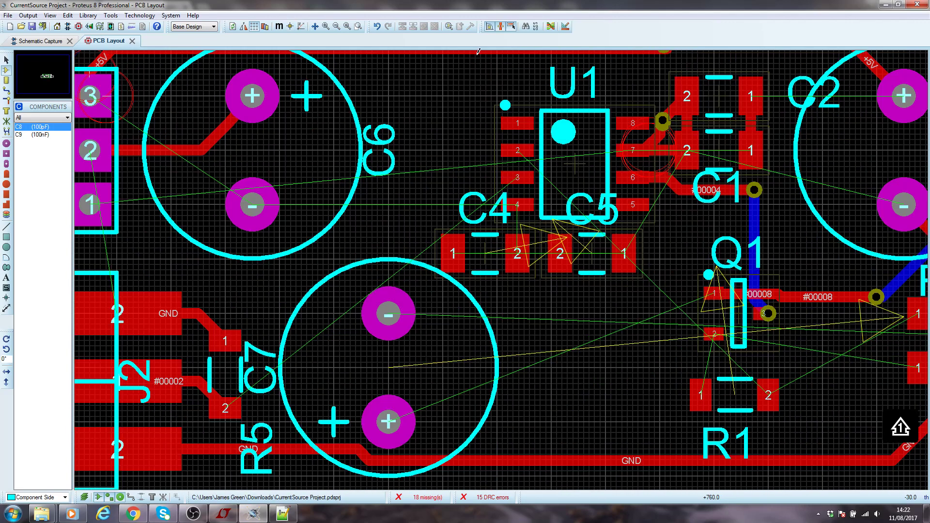
{"action": "scroll", "coordinate": [549, 299], "scroll_direction": "up", "scroll_amount": 5}
{"action": "scroll", "coordinate": [619, 431], "scroll_direction": "down", "scroll_amount": 2}
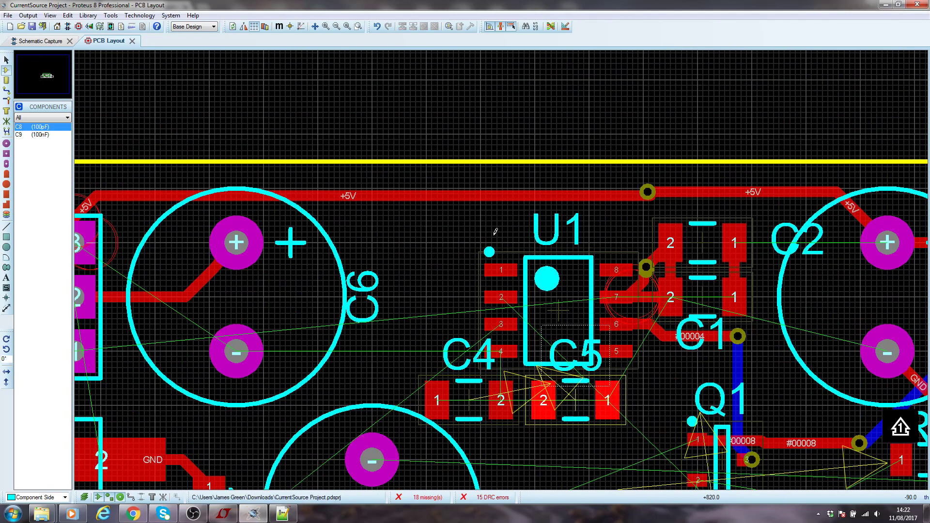
{"action": "scroll", "coordinate": [511, 289], "scroll_direction": "up", "scroll_amount": 3}
{"action": "left_click", "coordinate": [511, 289]}
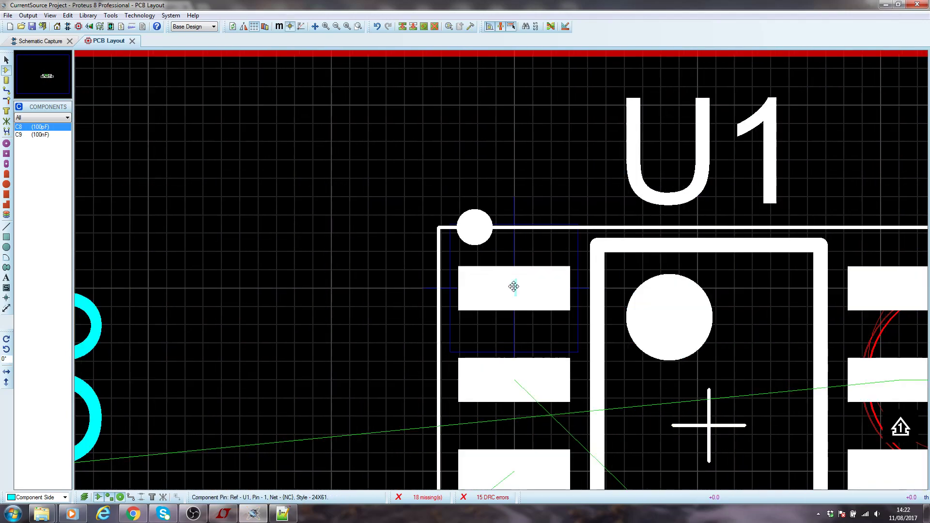
{"action": "scroll", "coordinate": [462, 276], "scroll_direction": "down", "scroll_amount": 2}
{"action": "left_click", "coordinate": [461, 276]}
Move C5 slightly closer to C4, keeping both capacitors on the same row
{"action": "scroll", "coordinate": [554, 415], "scroll_direction": "up", "scroll_amount": 3}
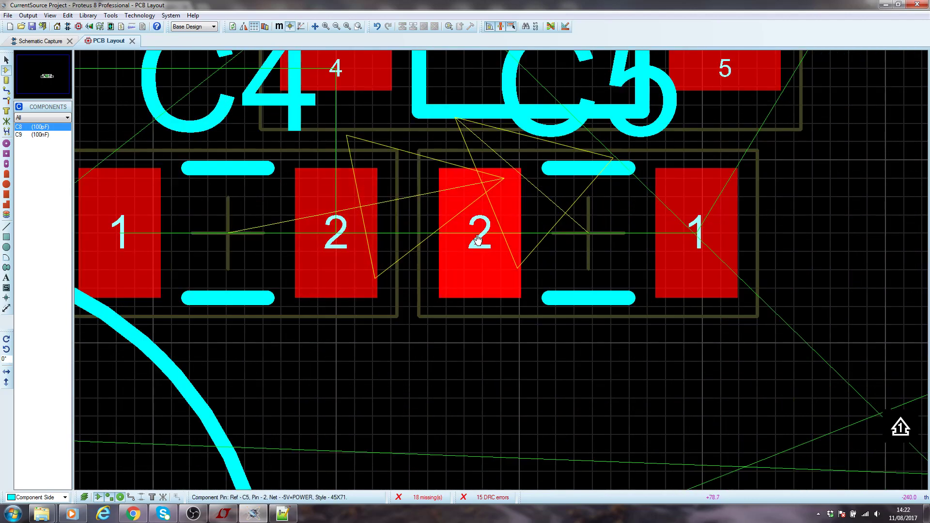
{"action": "left_click", "coordinate": [478, 233]}
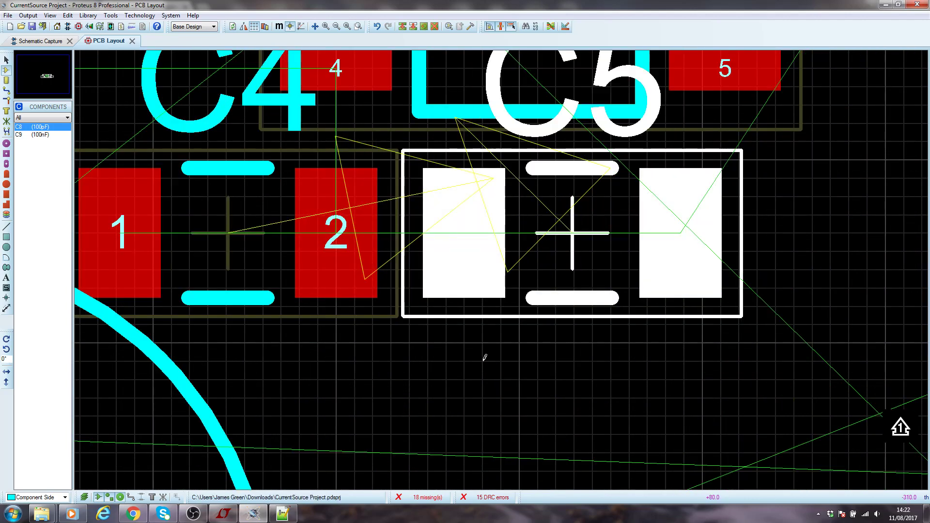
{"action": "left_click", "coordinate": [484, 357]}
{"action": "scroll", "coordinate": [489, 339], "scroll_direction": "down", "scroll_amount": 3}
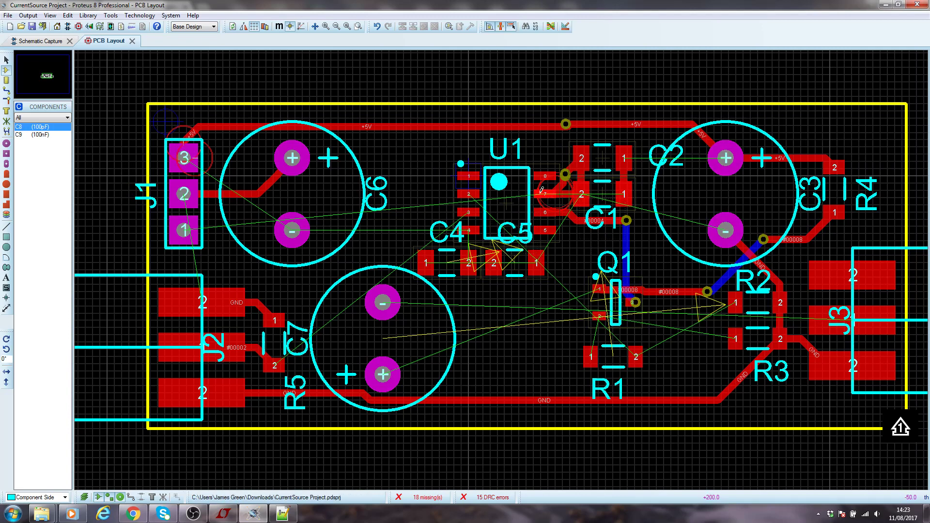
Move C4 and C5 slightly farther below U1, with a little more space between the two capacitors
{"action": "scroll", "coordinate": [492, 257], "scroll_direction": "up", "scroll_amount": 2}
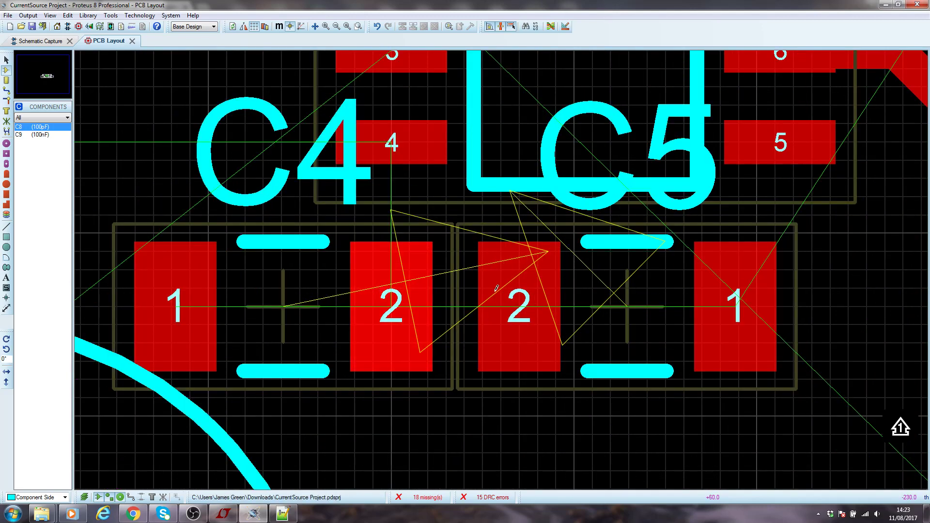
{"action": "scroll", "coordinate": [517, 306], "scroll_direction": "down", "scroll_amount": 2}
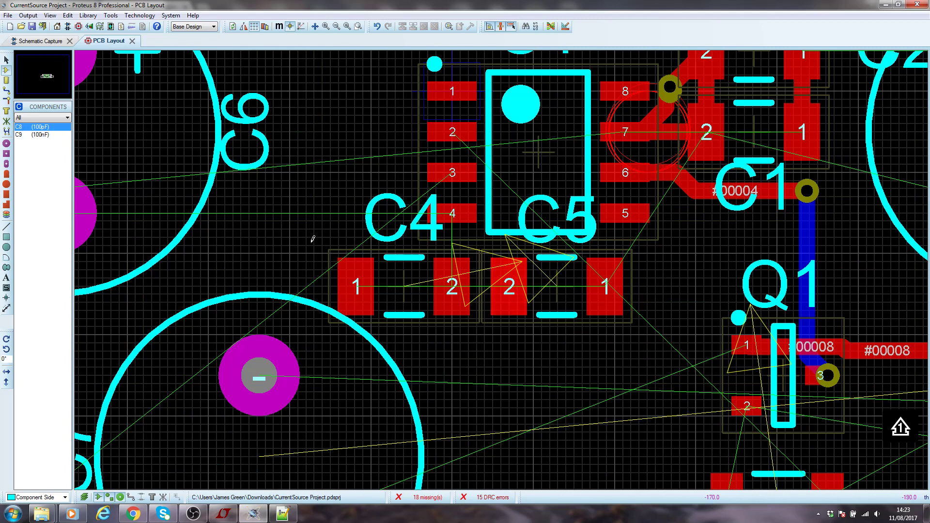
{"action": "left_click_drag", "start_coordinate": [306, 237], "coordinate": [671, 351]}
{"action": "left_click_drag", "start_coordinate": [509, 288], "coordinate": [517, 297]}
{"action": "left_click", "coordinate": [509, 297]}
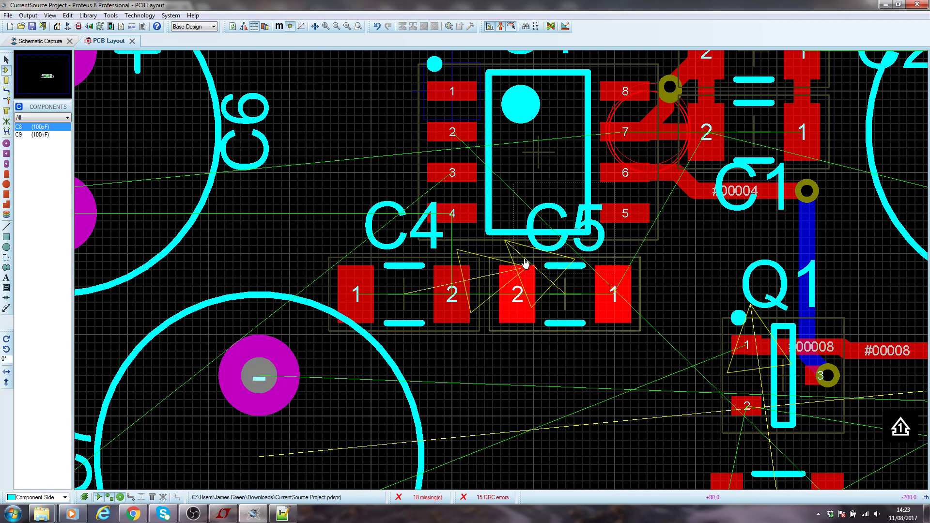
Move the C4 and C5 reference labels below their component bodies
{"action": "left_click", "coordinate": [404, 294]}
{"action": "left_click_drag", "start_coordinate": [404, 294], "coordinate": [404, 373]}
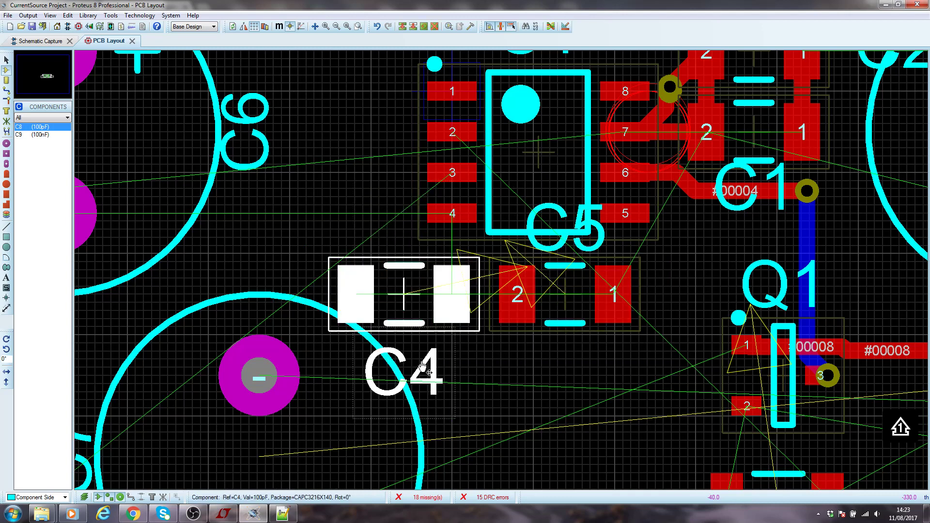
{"action": "left_click", "coordinate": [564, 294]}
{"action": "left_click_drag", "start_coordinate": [564, 295], "coordinate": [565, 367]}
{"action": "left_click", "coordinate": [508, 359]}
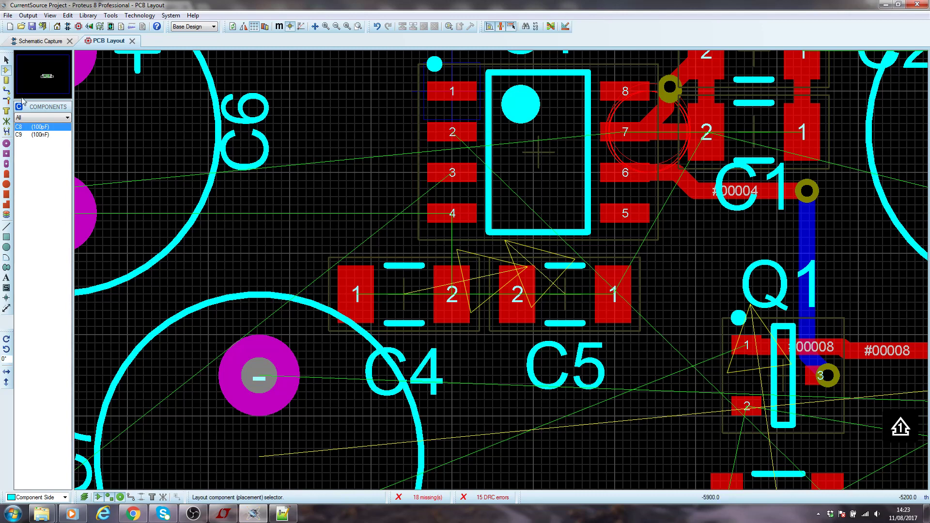
{"action": "left_click", "coordinate": [7, 90]}
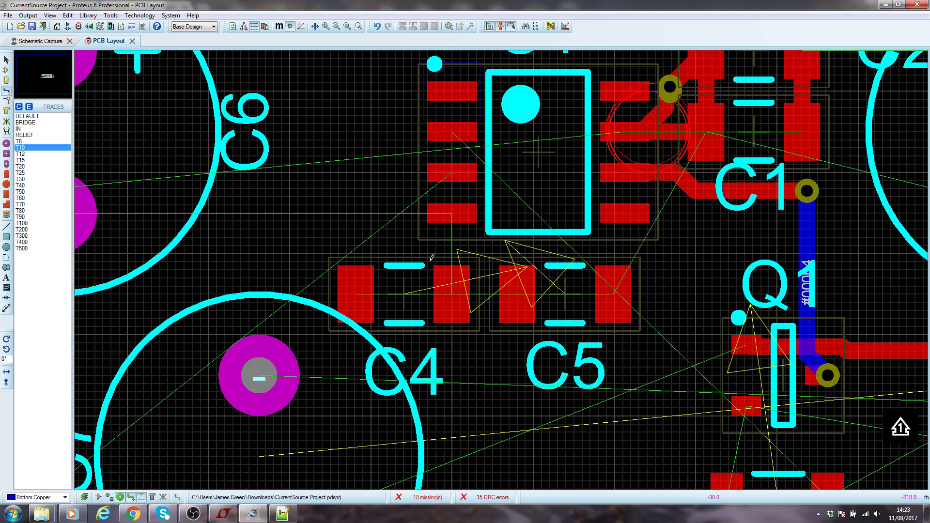
{"action": "right_click", "coordinate": [353, 151]}
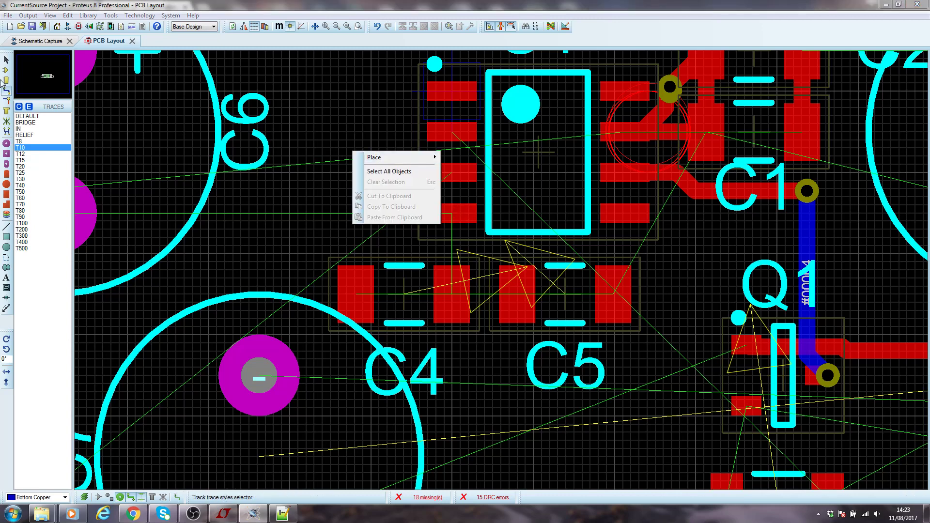
{"action": "key", "text": "Num_Lock"}
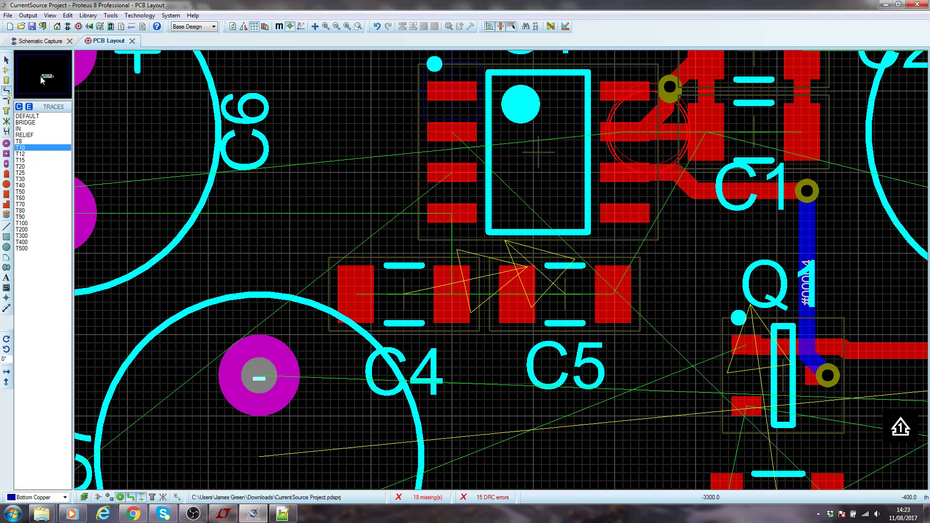
{"action": "left_click", "coordinate": [5, 70]}
Delete the track and via running from U1's pin 7 to pin 2 of C1 and C2
{"action": "scroll", "coordinate": [271, 70], "scroll_direction": "down", "scroll_amount": 2}
{"action": "scroll", "coordinate": [584, 214], "scroll_direction": "up", "scroll_amount": 2}
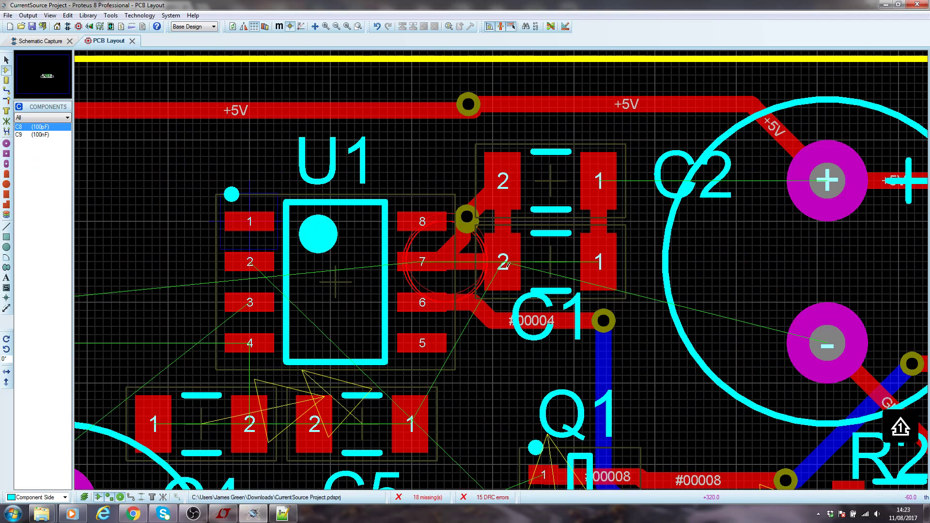
{"action": "left_click", "coordinate": [6, 90]}
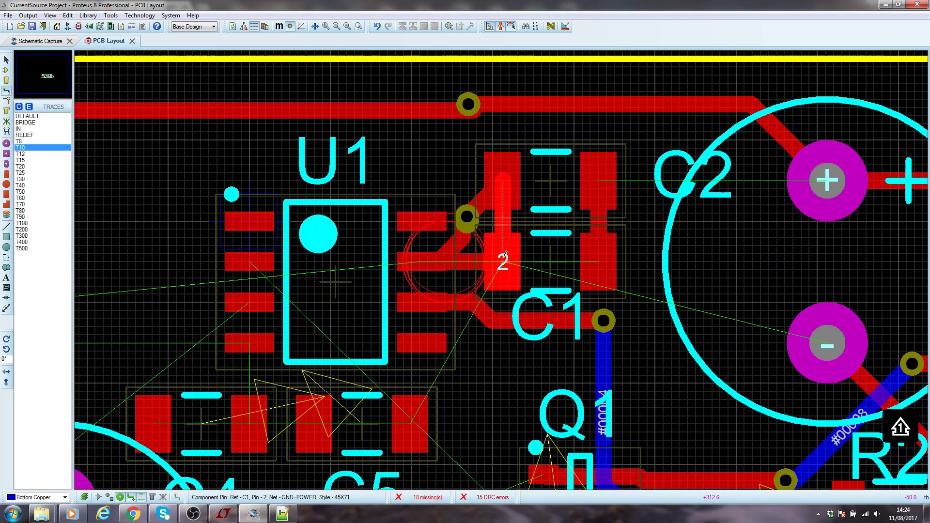
{"action": "right_click", "coordinate": [478, 257]}
{"action": "left_click", "coordinate": [521, 283]}
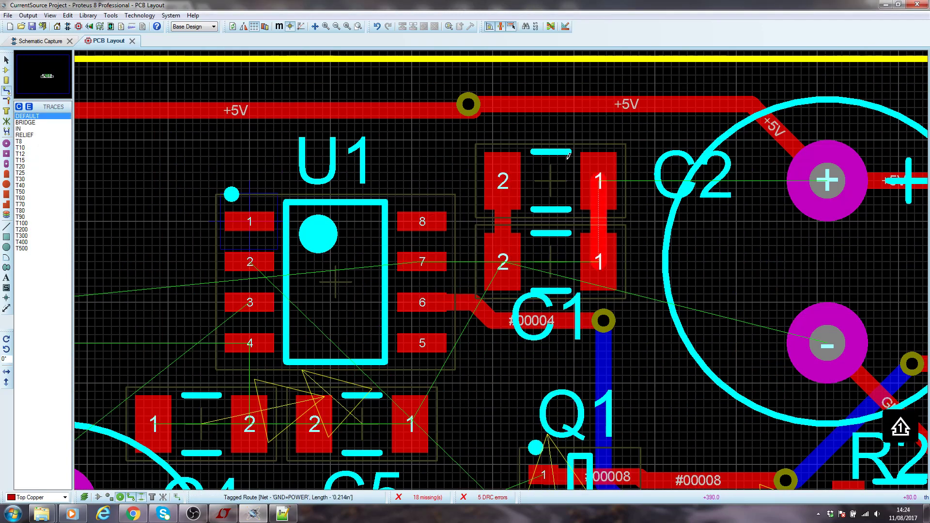
{"action": "left_click", "coordinate": [611, 260]}
{"action": "left_click", "coordinate": [600, 183]}
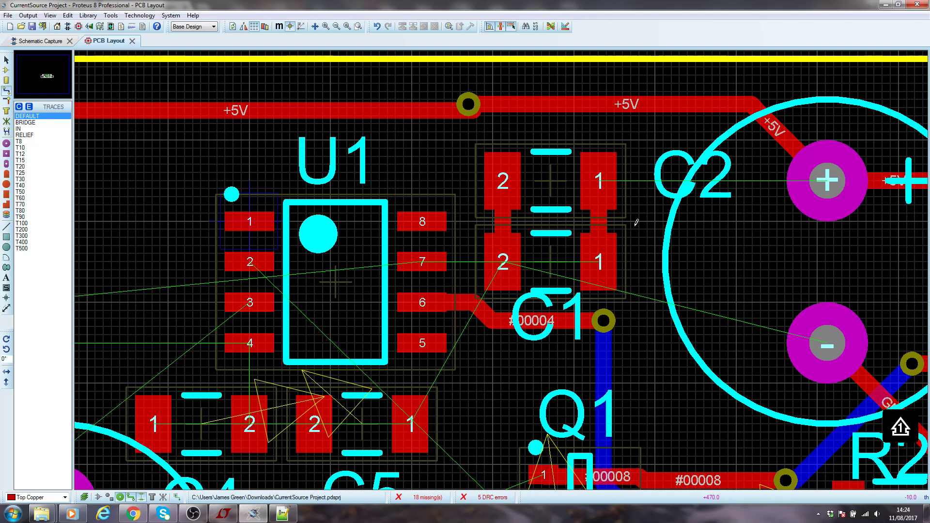
Delete the short GND track joining pin 2 of C1 to pin 2 of C2
{"action": "scroll", "coordinate": [636, 222], "scroll_direction": "down", "scroll_amount": 1}
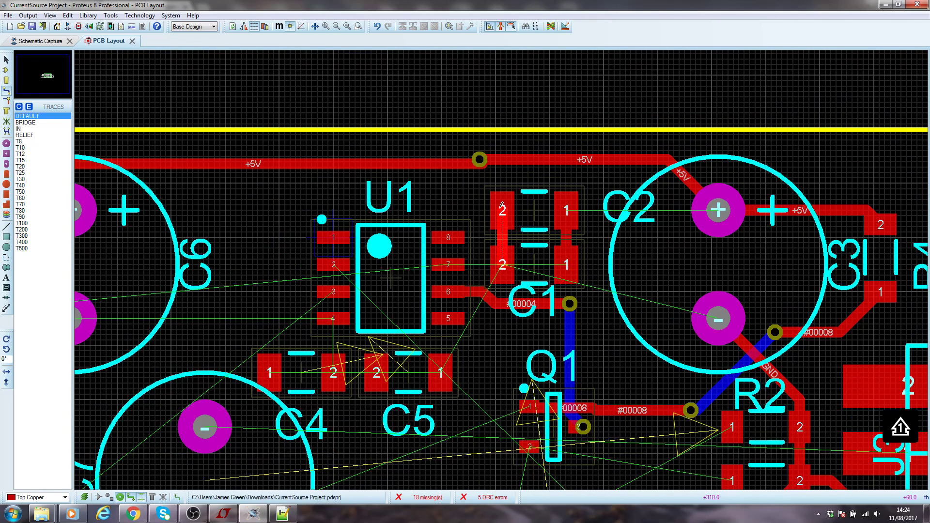
{"action": "right_click", "coordinate": [502, 234]}
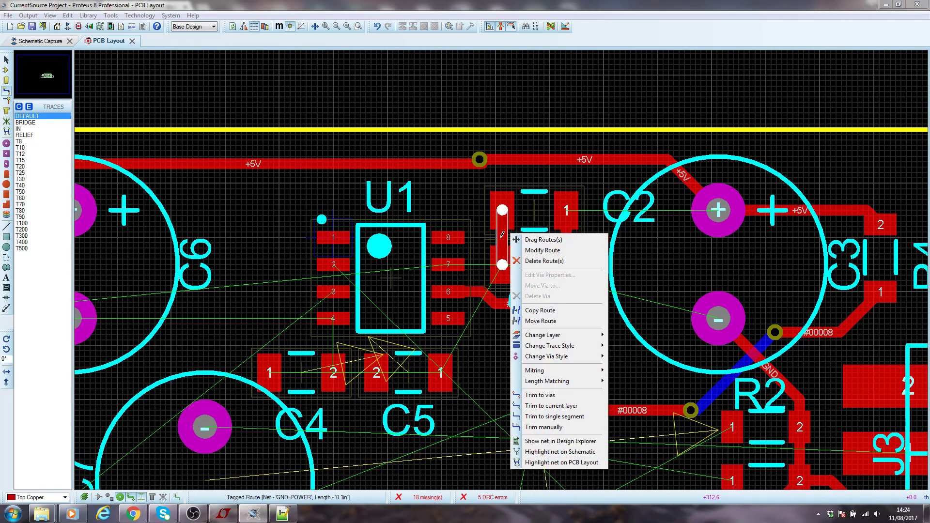
{"action": "left_click", "coordinate": [535, 261]}
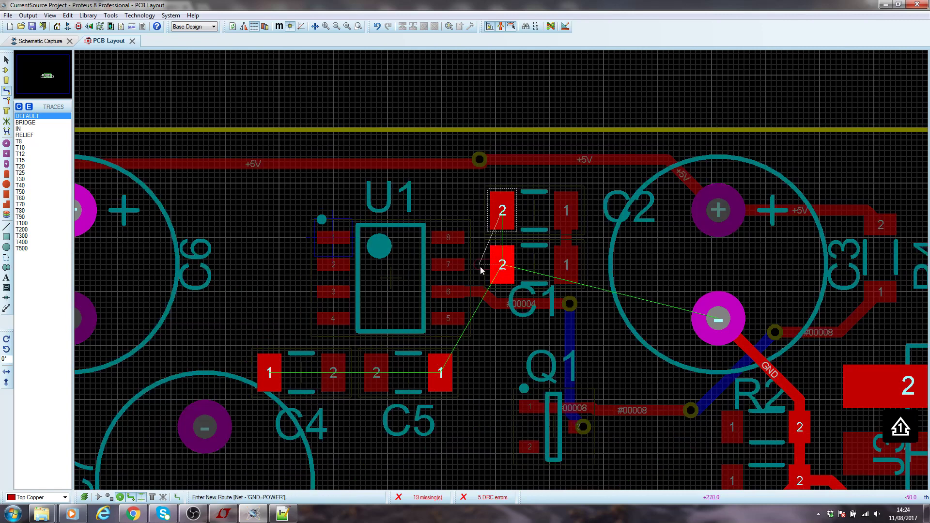
Check which nets C2's pin 2 and U1's pin 7 belong to
{"action": "scroll", "coordinate": [502, 215], "scroll_direction": "down", "scroll_amount": 1}
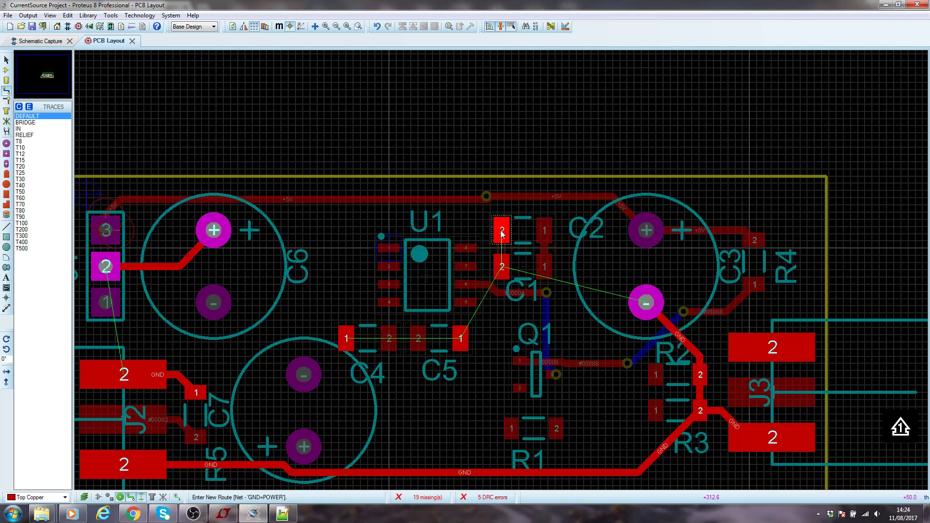
{"action": "left_click", "coordinate": [468, 266]}
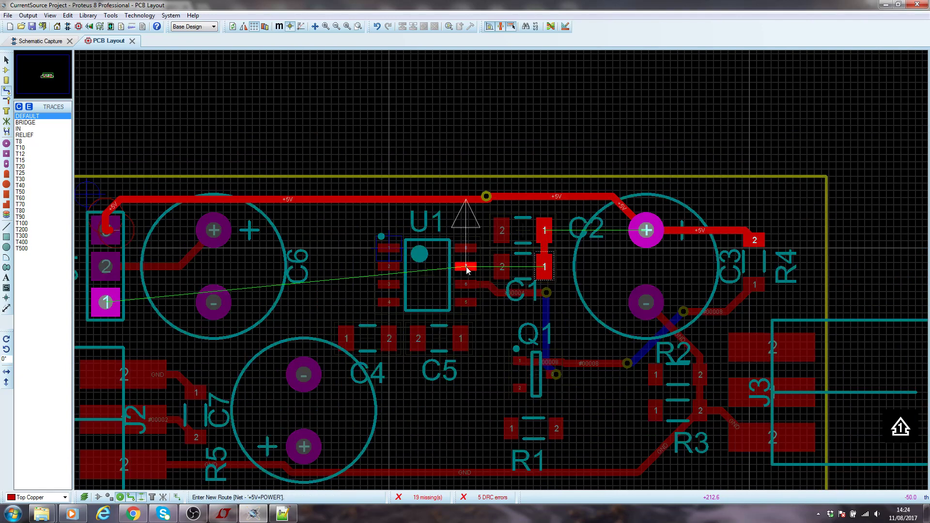
{"action": "key", "text": "Escape"}
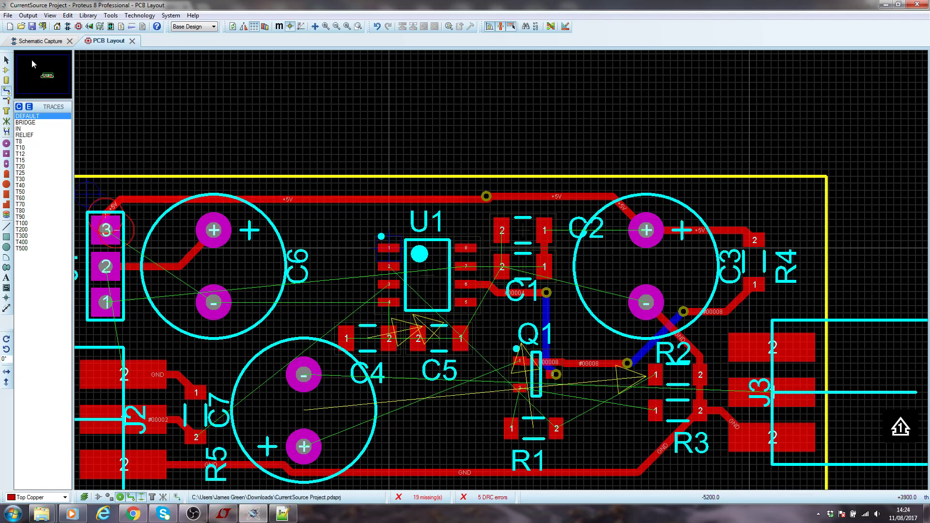
Delete the #00004 track running from U1's pin 6 to Q1's pin 3, including its vias
{"action": "left_click", "coordinate": [6, 60]}
{"action": "mouse_move", "coordinate": [493, 211]}
{"action": "left_mouse_down"}
{"action": "mouse_move", "coordinate": [552, 291]}
{"action": "mouse_move", "coordinate": [558, 286]}
{"action": "left_mouse_up"}
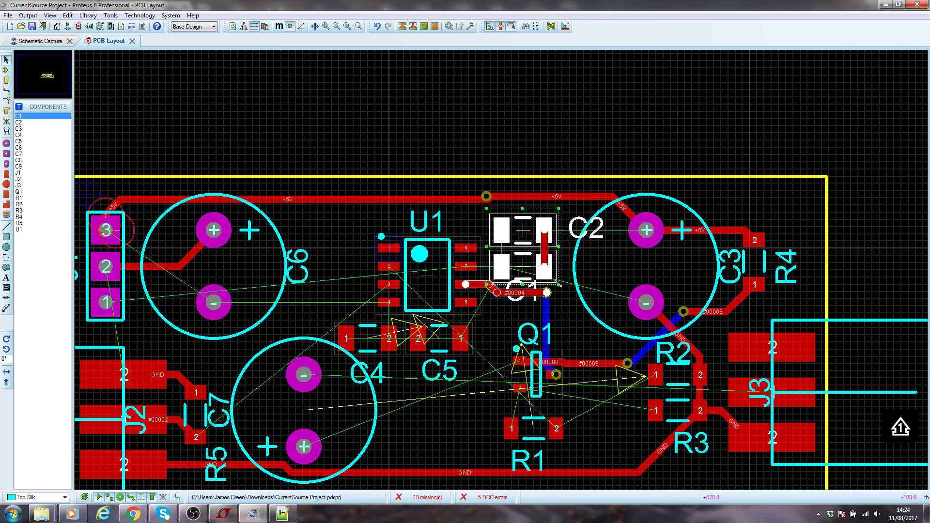
{"action": "left_click", "coordinate": [507, 316]}
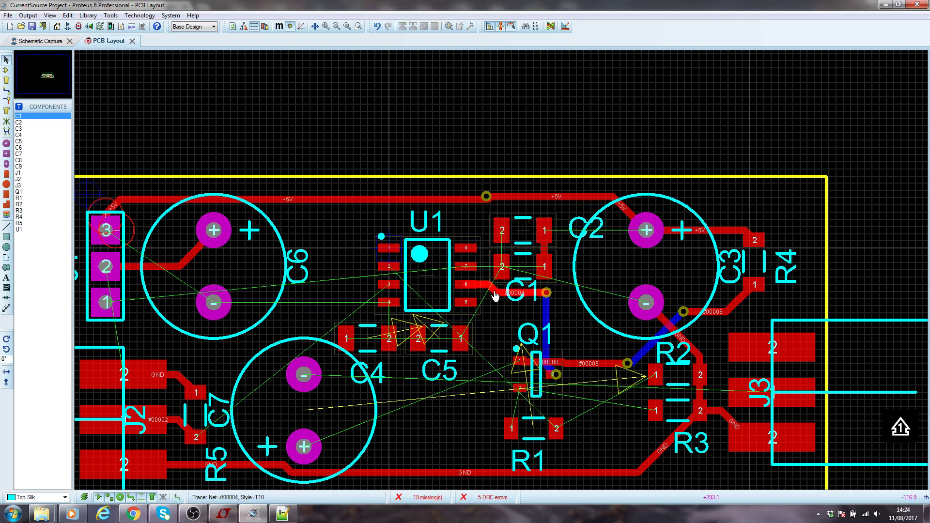
{"action": "right_click", "coordinate": [495, 296]}
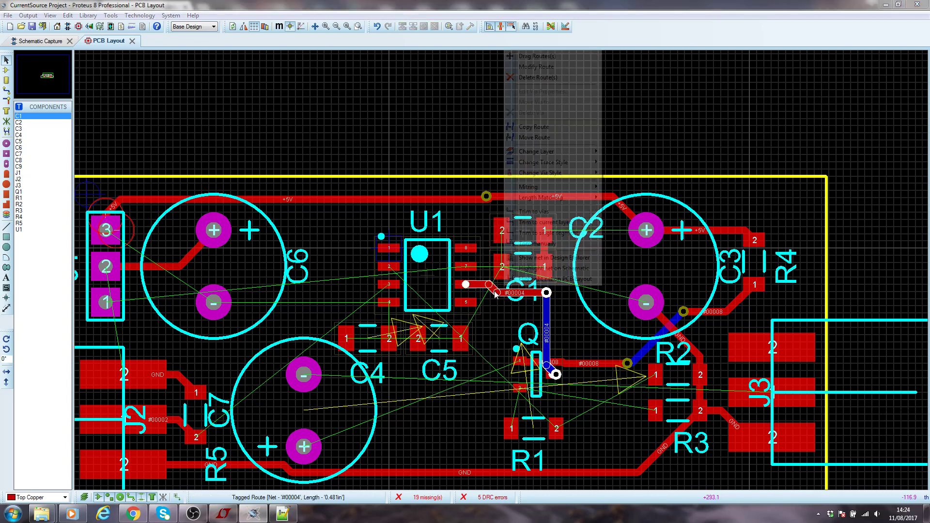
{"action": "left_click", "coordinate": [495, 250]}
Delete the +5V track joining pin 1 of C1 to pin 1 of C2
{"action": "mouse_move", "coordinate": [488, 211]}
{"action": "left_mouse_down"}
{"action": "mouse_move", "coordinate": [513, 261]}
{"action": "mouse_move", "coordinate": [549, 303]}
{"action": "mouse_move", "coordinate": [563, 303]}
{"action": "left_mouse_up"}
{"action": "left_click", "coordinate": [555, 328]}
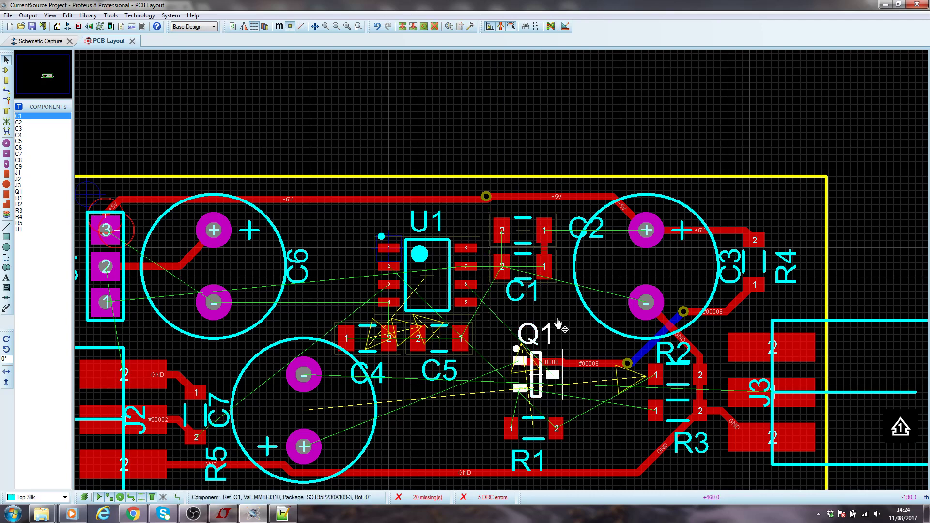
{"action": "right_click", "coordinate": [544, 251]}
{"action": "right_click", "coordinate": [545, 250]}
Select C1 and C2 together and rotate the pair 180° so their pin 1 pads face U1
{"action": "left_click_drag", "start_coordinate": [484, 209], "coordinate": [580, 299]}
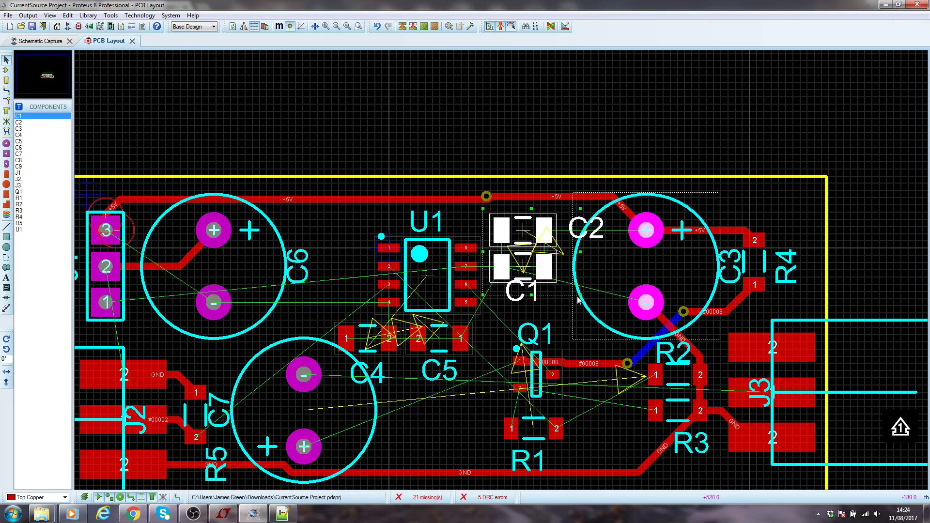
{"action": "left_click", "coordinate": [548, 310]}
{"action": "left_click_drag", "start_coordinate": [484, 209], "coordinate": [559, 292]}
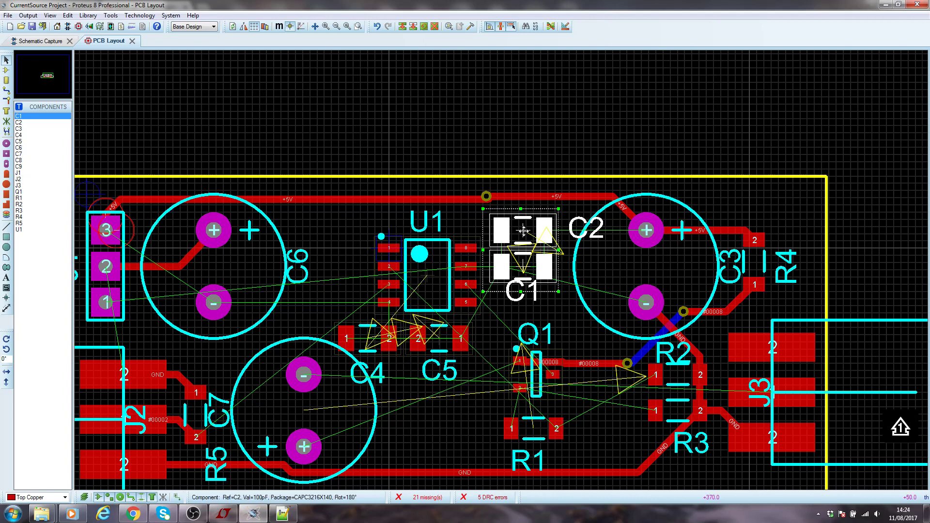
{"action": "key", "text": "KP_Add"}
{"action": "key", "text": "KP_Add"}
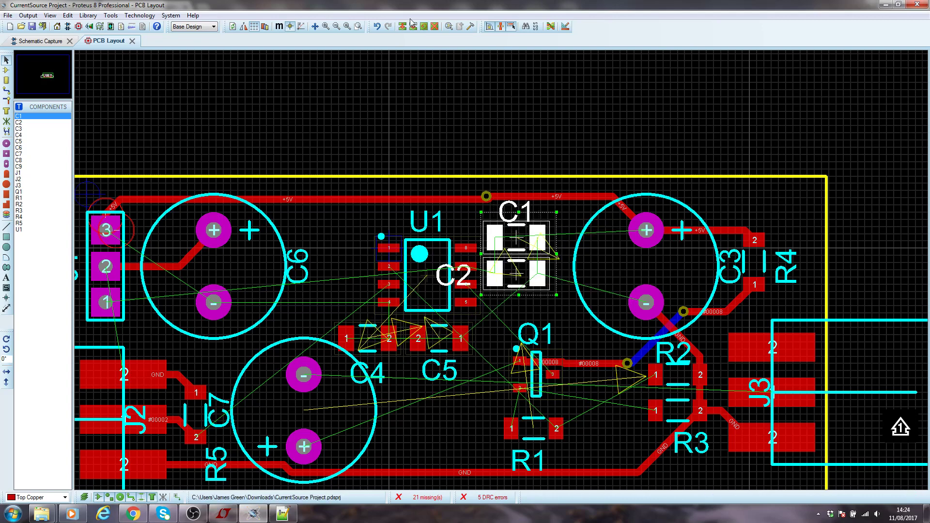
Move C1 and C2 together so that C2's pin 1 lines up horizontally with U1's pin 7
{"action": "scroll", "coordinate": [498, 266], "scroll_direction": "up", "scroll_amount": 3}
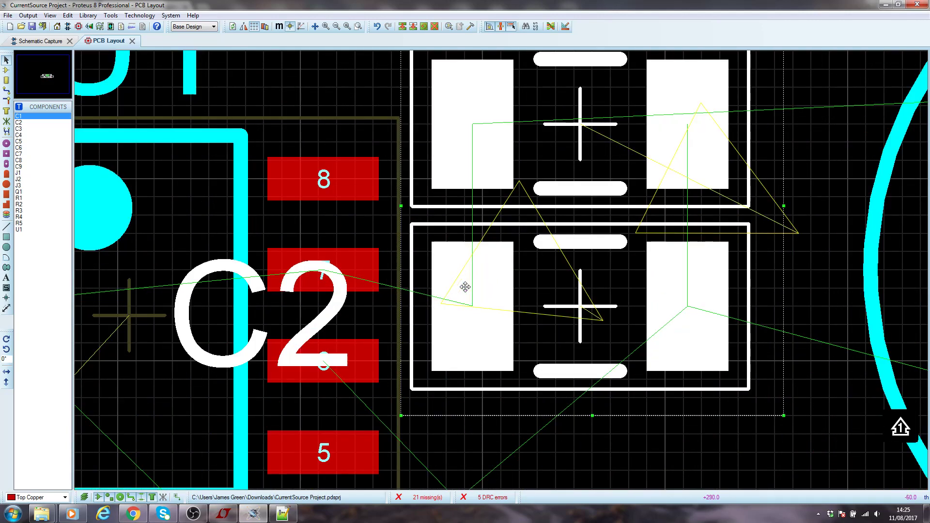
{"action": "left_click_drag", "start_coordinate": [465, 287], "coordinate": [484, 270]}
{"action": "left_click", "coordinate": [505, 399]}
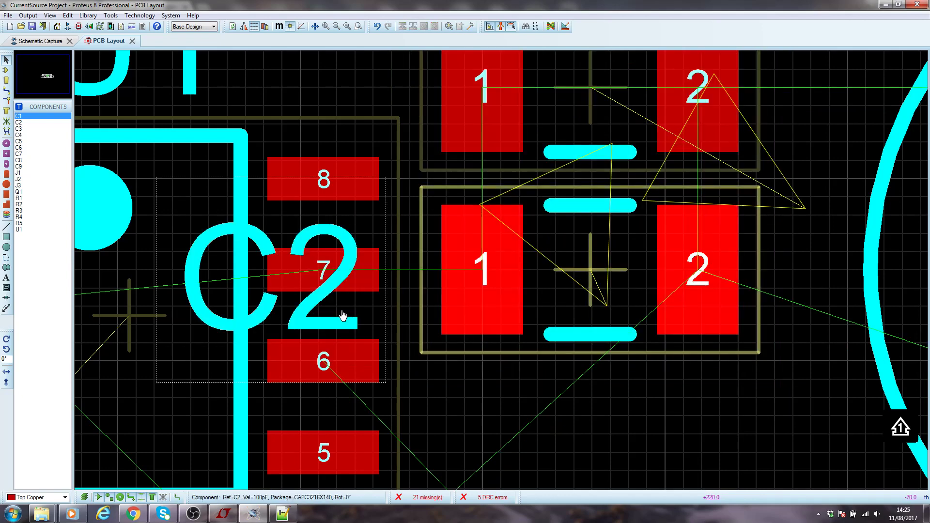
Move C2's reference label off U1's pins to a clear spot below C2
{"action": "left_click", "coordinate": [312, 270]}
{"action": "left_click", "coordinate": [463, 375]}
{"action": "left_click", "coordinate": [210, 304]}
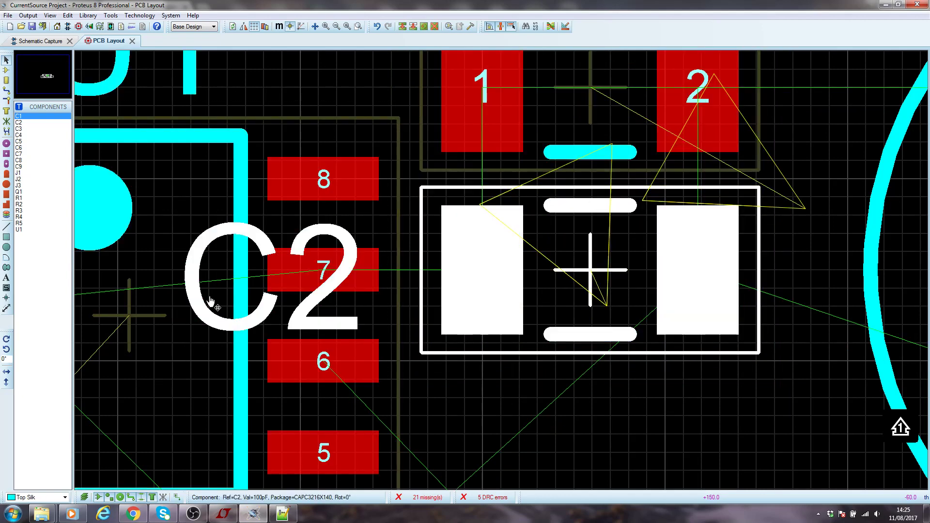
{"action": "left_click_drag", "start_coordinate": [211, 303], "coordinate": [526, 468]}
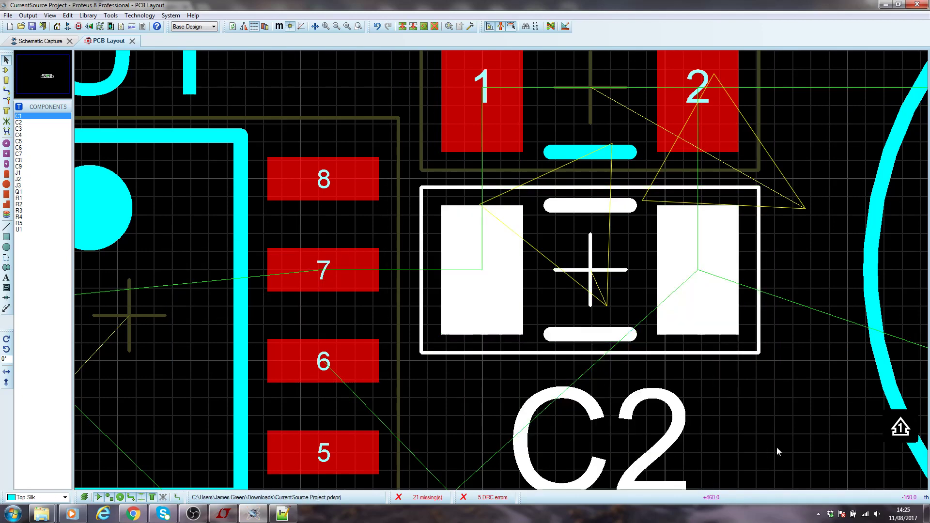
Check capacitor C2 among the supply decoupling capacitors in the schematic, and return to the PCB layout
{"action": "left_click", "coordinate": [777, 446]}
{"action": "scroll", "coordinate": [512, 265], "scroll_direction": "down", "scroll_amount": 1}
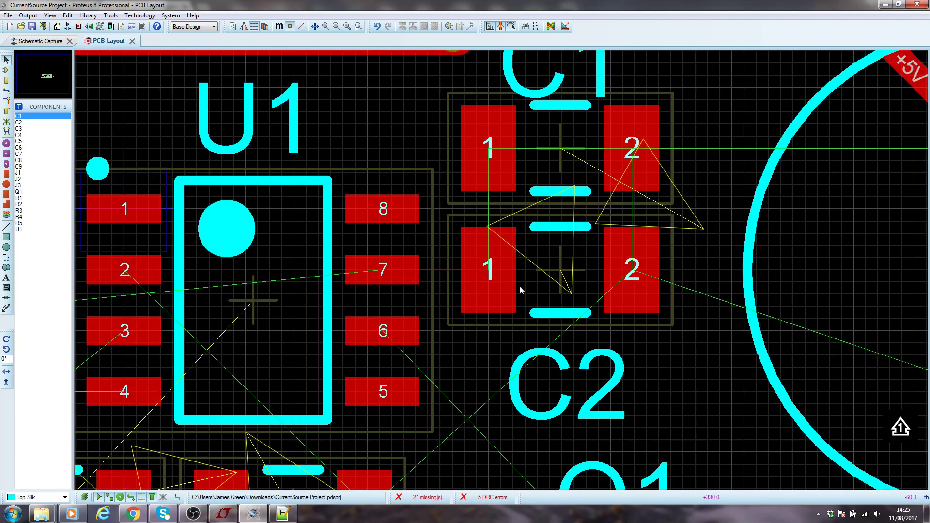
{"action": "left_click", "coordinate": [46, 41]}
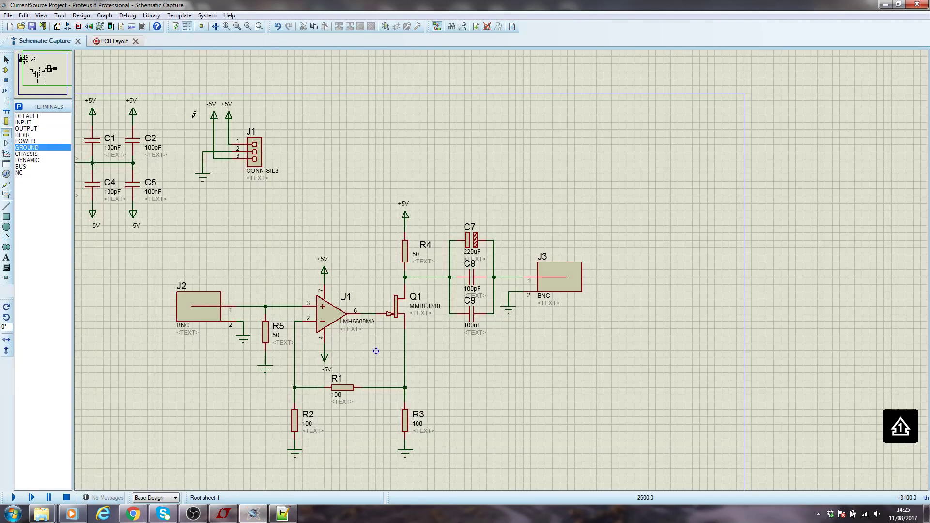
{"action": "scroll", "coordinate": [380, 349], "scroll_direction": "down", "scroll_amount": 1}
{"action": "scroll", "coordinate": [573, 270], "scroll_direction": "up", "scroll_amount": 2}
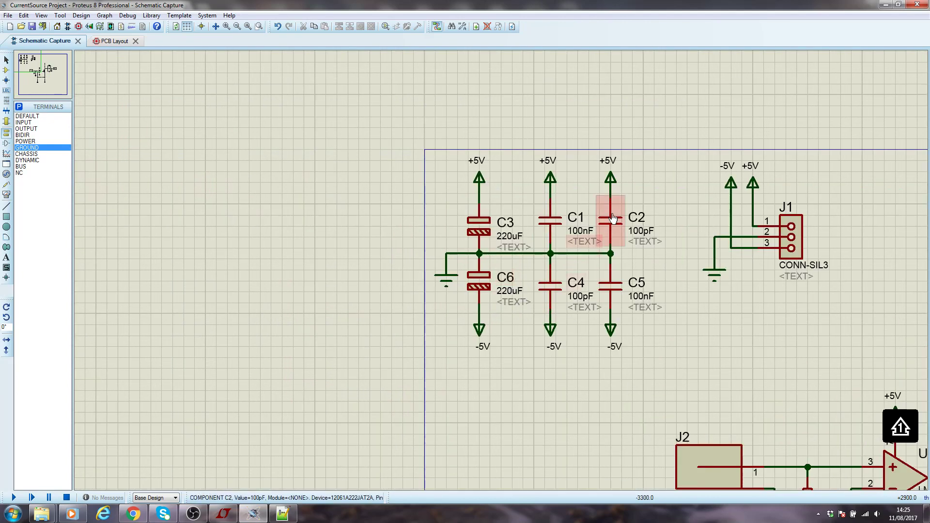
{"action": "left_click", "coordinate": [121, 42]}
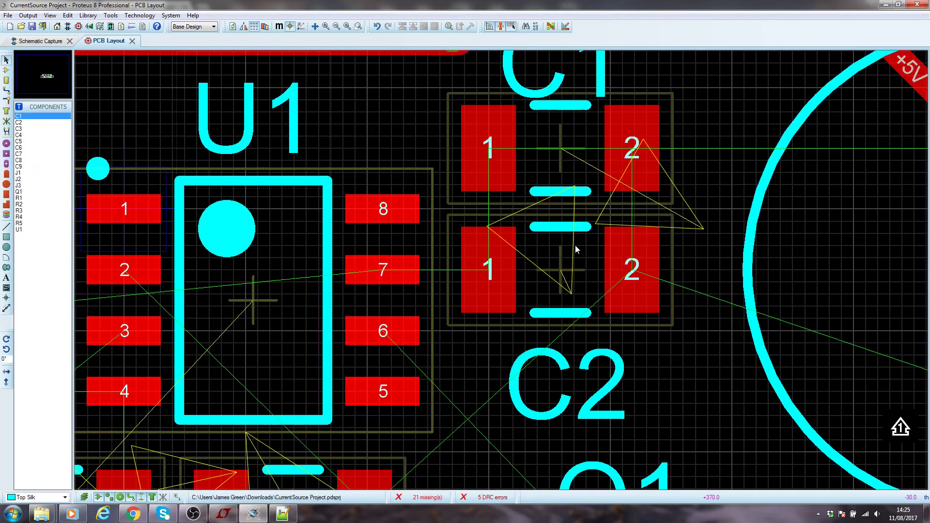
Set the coordinate origin at the centre of the via on the +5V trace between U1 and C1
{"action": "scroll", "coordinate": [574, 245], "scroll_direction": "down", "scroll_amount": 1}
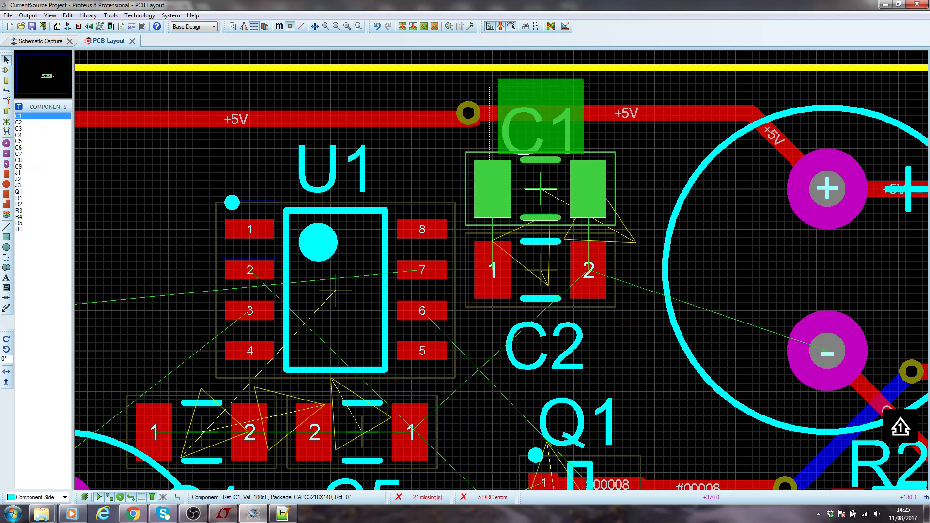
{"action": "left_click", "coordinate": [669, 172]}
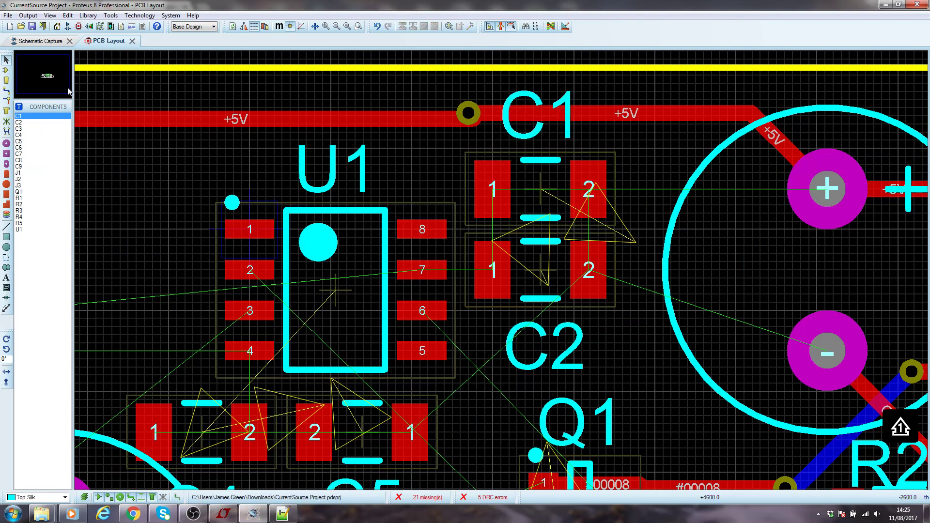
{"action": "scroll", "coordinate": [455, 274], "scroll_direction": "down", "scroll_amount": 2}
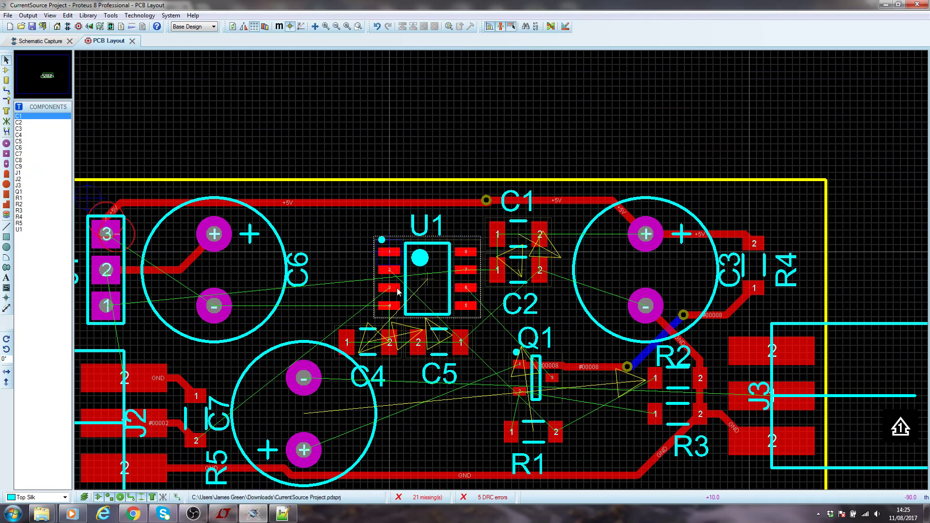
{"action": "scroll", "coordinate": [493, 214], "scroll_direction": "up", "scroll_amount": 5}
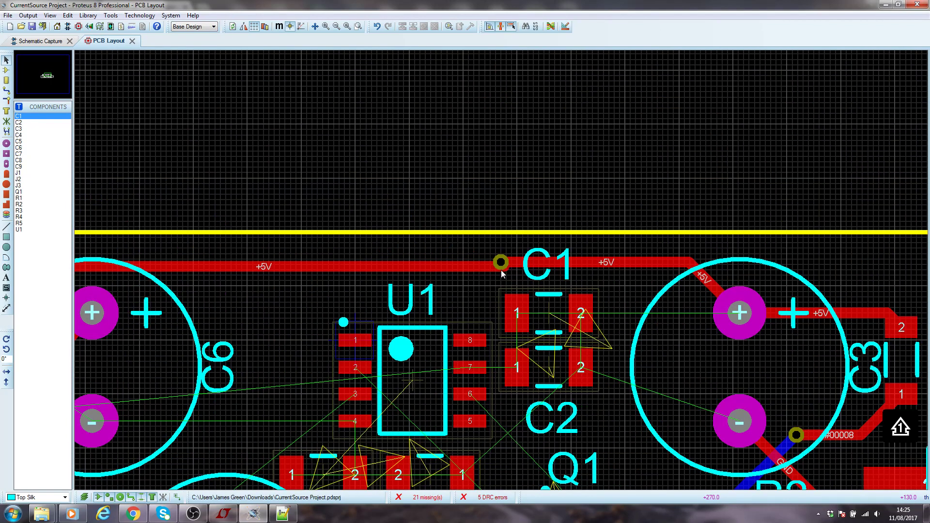
{"action": "scroll", "coordinate": [507, 238], "scroll_direction": "up", "scroll_amount": 1}
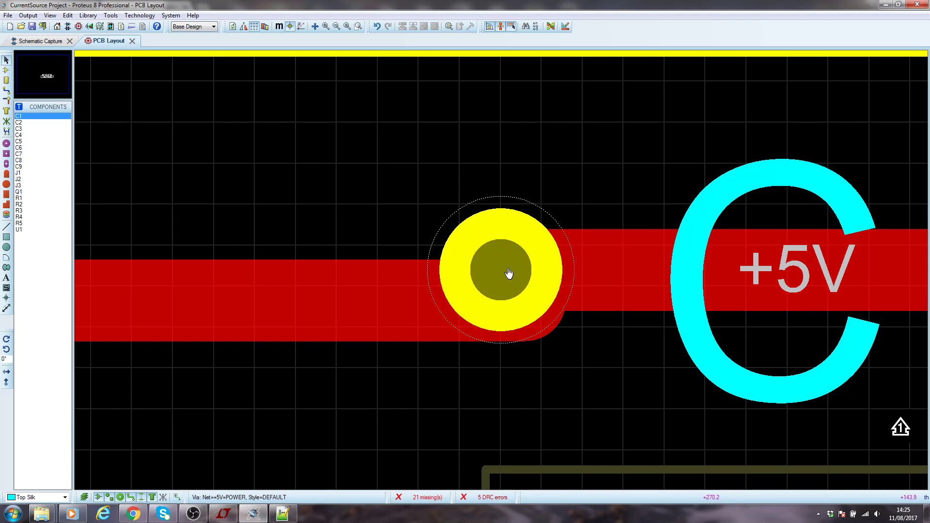
{"action": "key", "text": "o"}
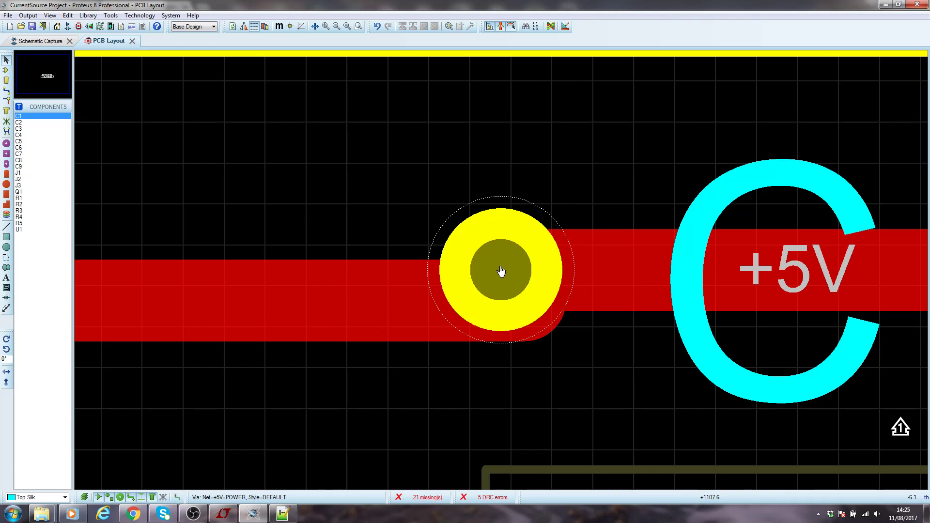
{"action": "key", "text": "o"}
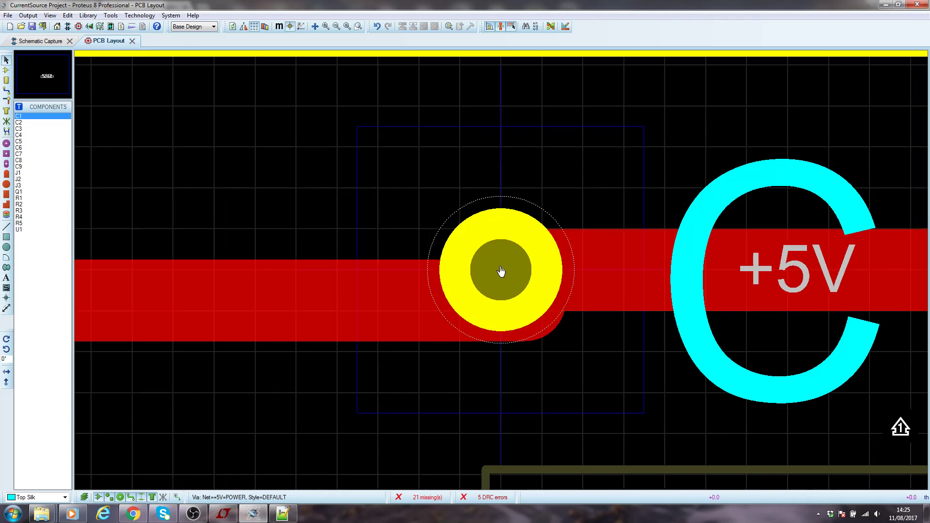
Move the C1 reference label off the +5V trace to the space beside the U1 label
{"action": "left_click", "coordinate": [816, 272]}
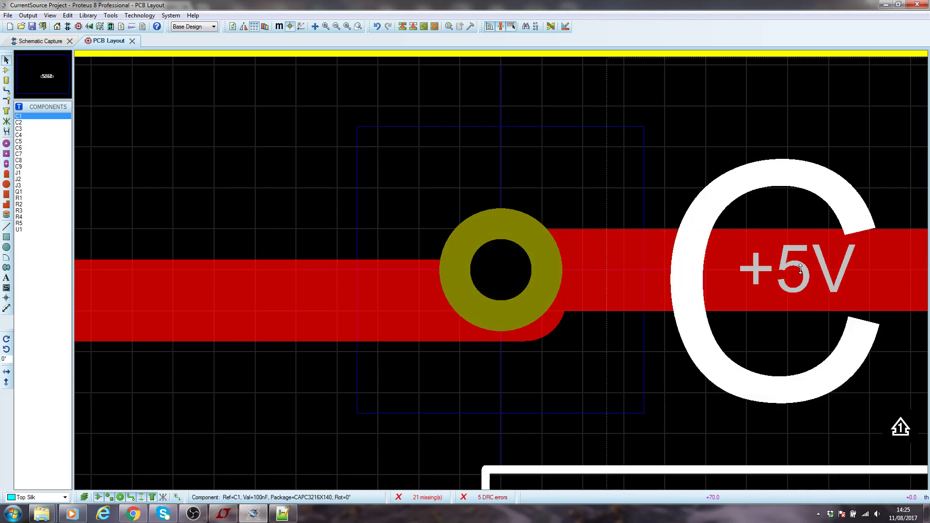
{"action": "scroll", "coordinate": [665, 359], "scroll_direction": "down", "scroll_amount": 2}
{"action": "left_click_drag", "start_coordinate": [624, 305], "coordinate": [436, 394]}
{"action": "scroll", "coordinate": [610, 220], "scroll_direction": "up", "scroll_amount": 2}
{"action": "scroll", "coordinate": [392, 247], "scroll_direction": "up", "scroll_amount": 2}
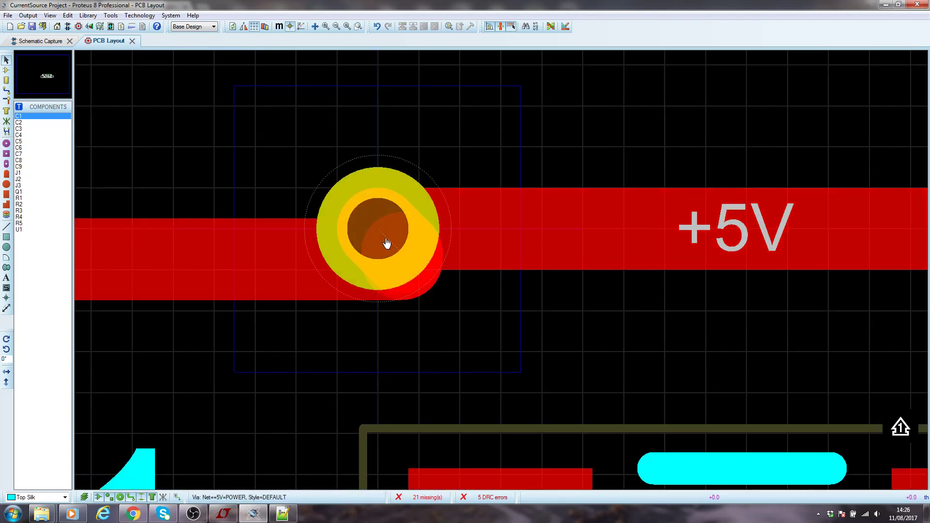
Try to shift the +5V trace segment between the via and C3 vertically at the via
{"action": "scroll", "coordinate": [386, 242], "scroll_direction": "up", "scroll_amount": 1}
{"action": "scroll", "coordinate": [746, 273], "scroll_direction": "down", "scroll_amount": 1}
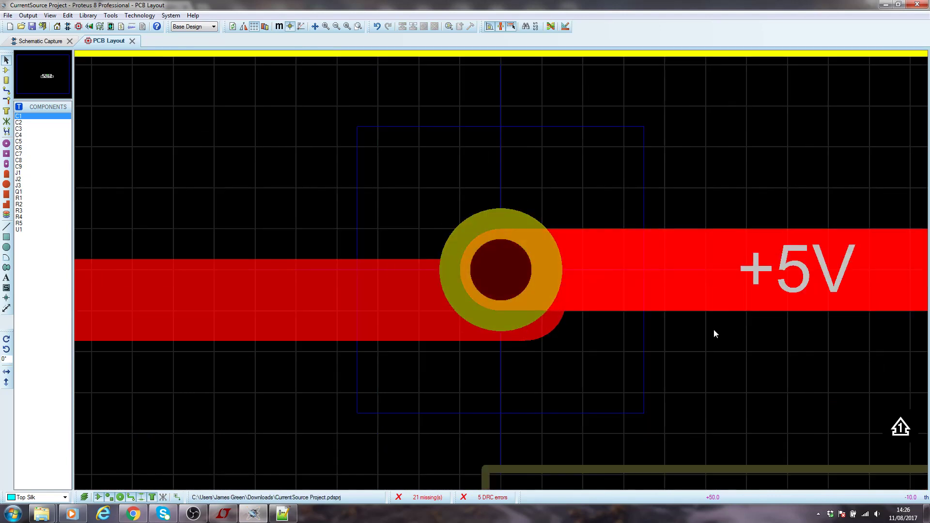
{"action": "left_click", "coordinate": [726, 271]}
{"action": "mouse_move", "coordinate": [727, 271]}
{"action": "left_mouse_down"}
{"action": "mouse_move", "coordinate": [747, 284]}
{"action": "mouse_move", "coordinate": [747, 296]}
{"action": "mouse_move", "coordinate": [746, 238]}
{"action": "left_mouse_up"}
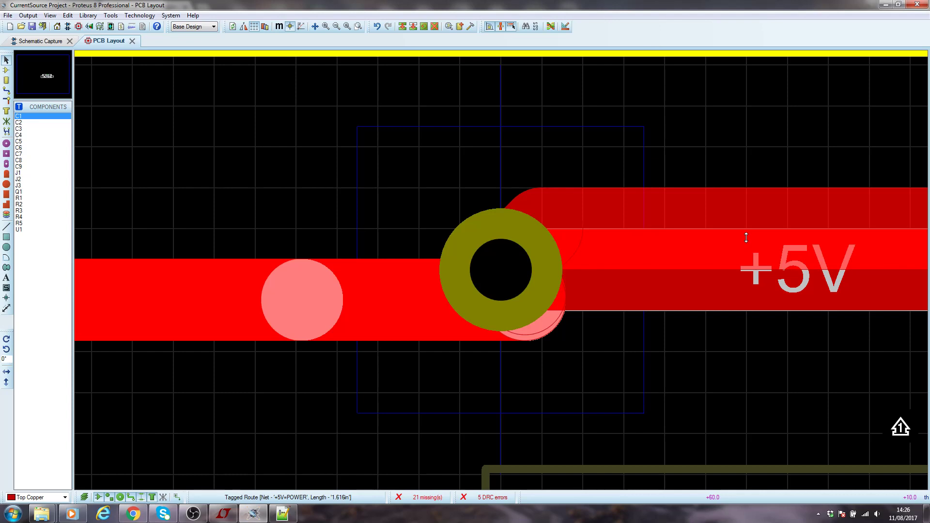
{"action": "mouse_move", "coordinate": [746, 234]}
{"action": "left_mouse_down"}
{"action": "mouse_move", "coordinate": [740, 200]}
{"action": "mouse_move", "coordinate": [717, 167]}
{"action": "mouse_move", "coordinate": [716, 260]}
{"action": "mouse_move", "coordinate": [638, 290]}
{"action": "left_mouse_up"}
{"action": "left_click", "coordinate": [704, 348]}
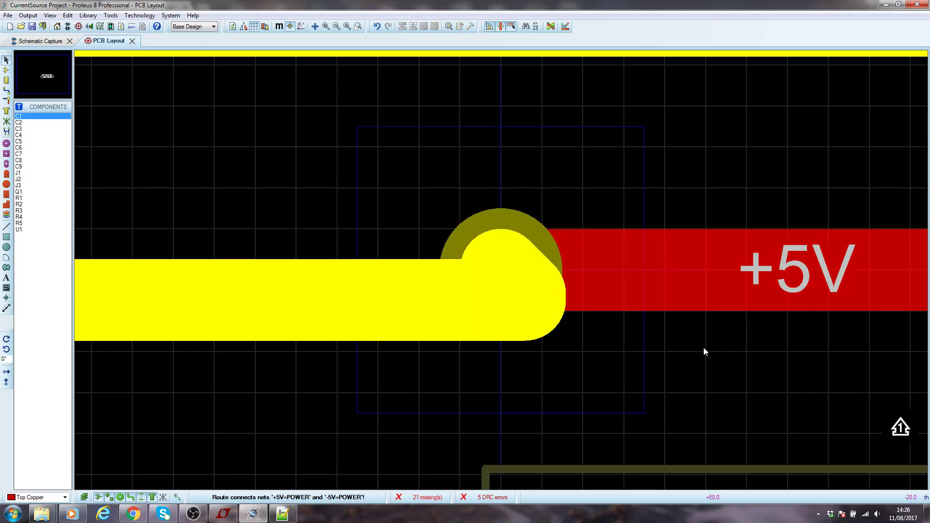
Remove connector J1 from the board, leaving its routed traces in place
{"action": "scroll", "coordinate": [338, 376], "scroll_direction": "down", "scroll_amount": 2}
{"action": "scroll", "coordinate": [420, 286], "scroll_direction": "down", "scroll_amount": 4}
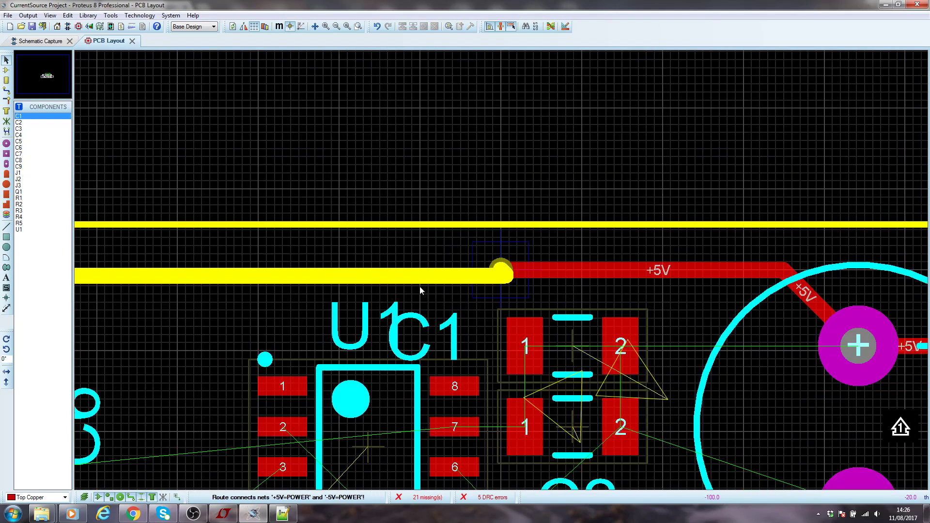
{"action": "scroll", "coordinate": [367, 288], "scroll_direction": "up", "scroll_amount": 1}
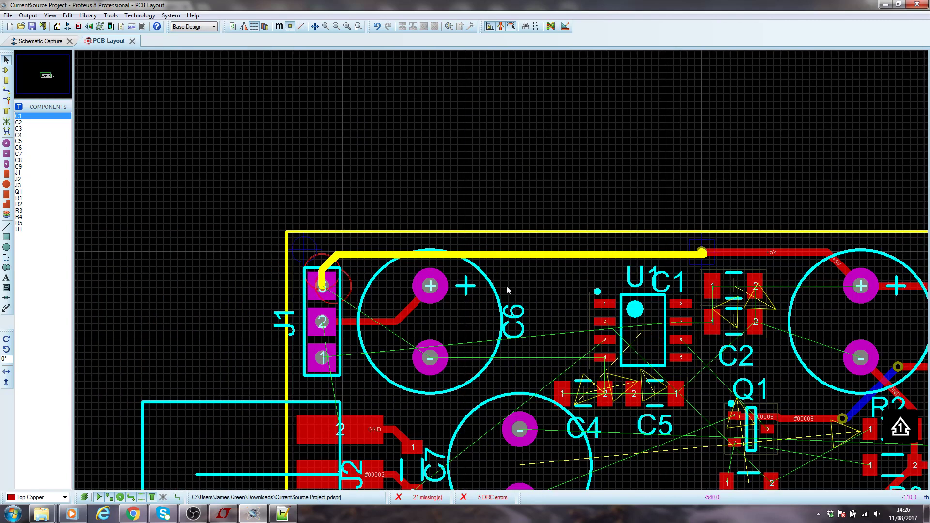
{"action": "scroll", "coordinate": [542, 292], "scroll_direction": "up", "scroll_amount": 1}
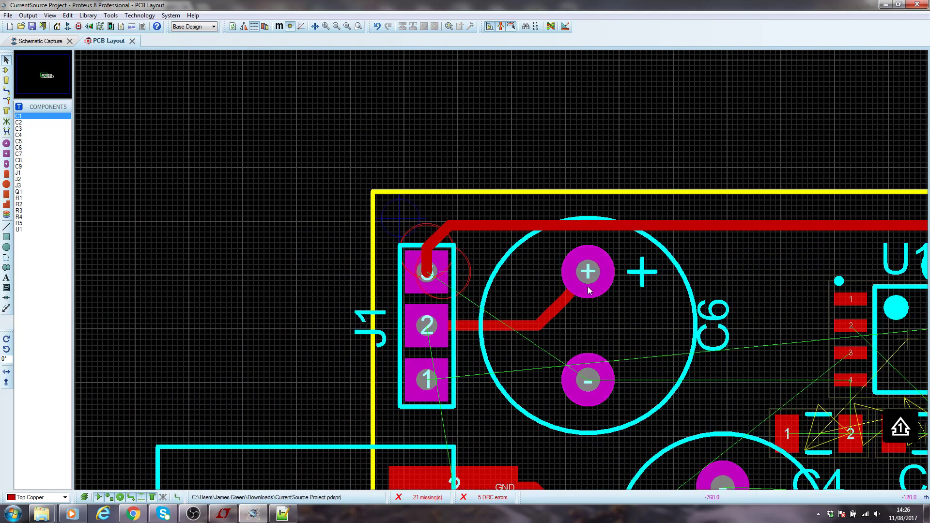
{"action": "scroll", "coordinate": [542, 292], "scroll_direction": "down", "scroll_amount": 2}
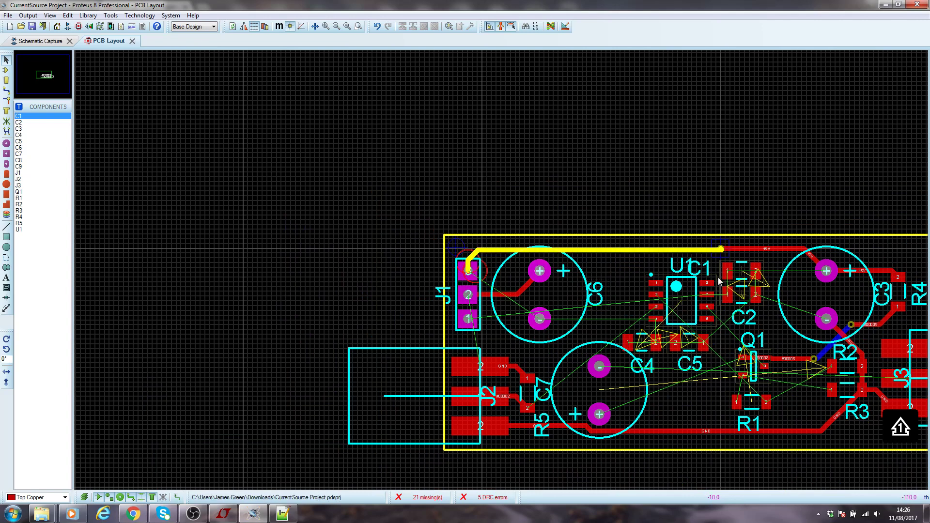
{"action": "scroll", "coordinate": [621, 261], "scroll_direction": "up", "scroll_amount": 1}
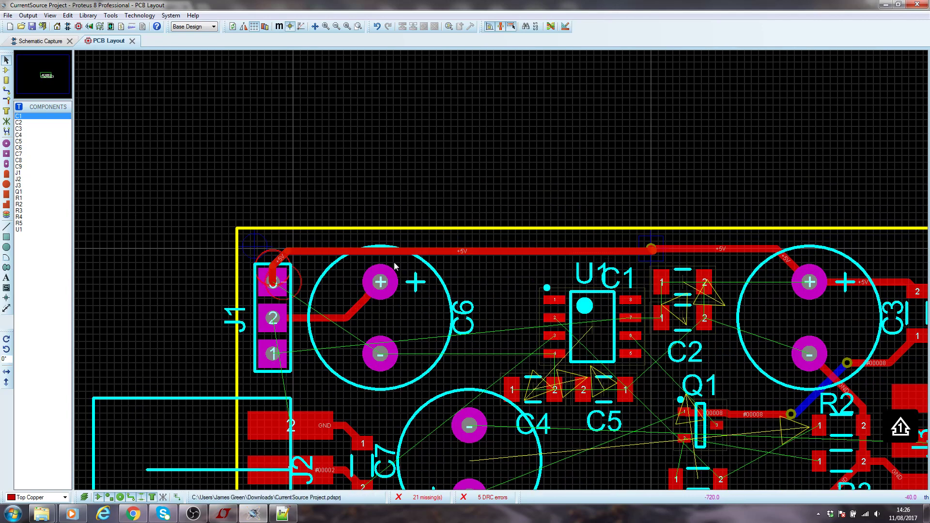
{"action": "left_click", "coordinate": [6, 72]}
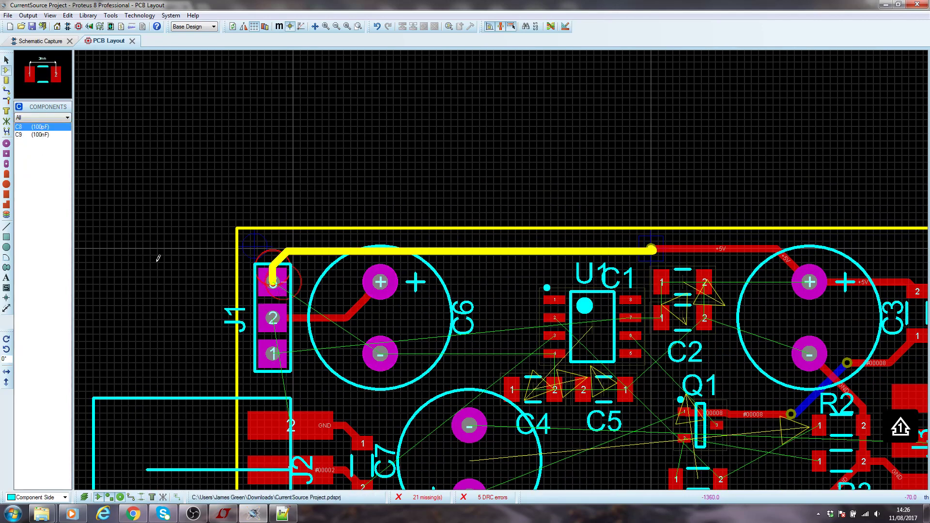
{"action": "right_click", "coordinate": [274, 315]}
{"action": "right_click", "coordinate": [273, 315]}
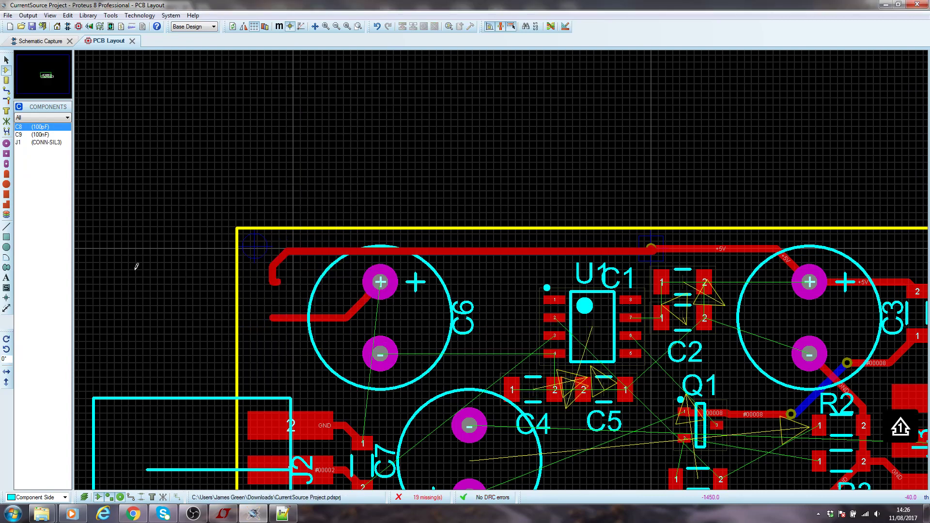
Move the long +5V route segment above C6 up into line with the via and the segment leading to C3
{"action": "left_click", "coordinate": [7, 91]}
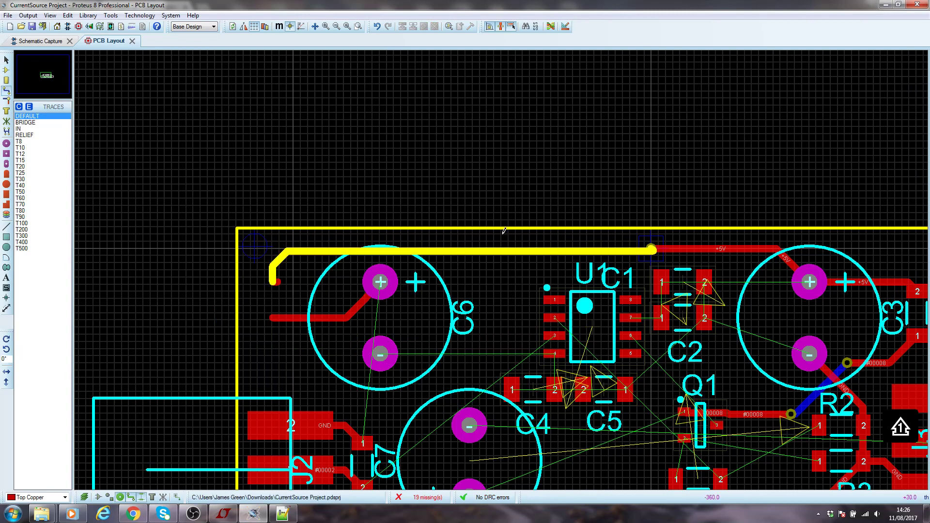
{"action": "scroll", "coordinate": [574, 248], "scroll_direction": "up", "scroll_amount": 2}
{"action": "scroll", "coordinate": [509, 264], "scroll_direction": "down", "scroll_amount": 1}
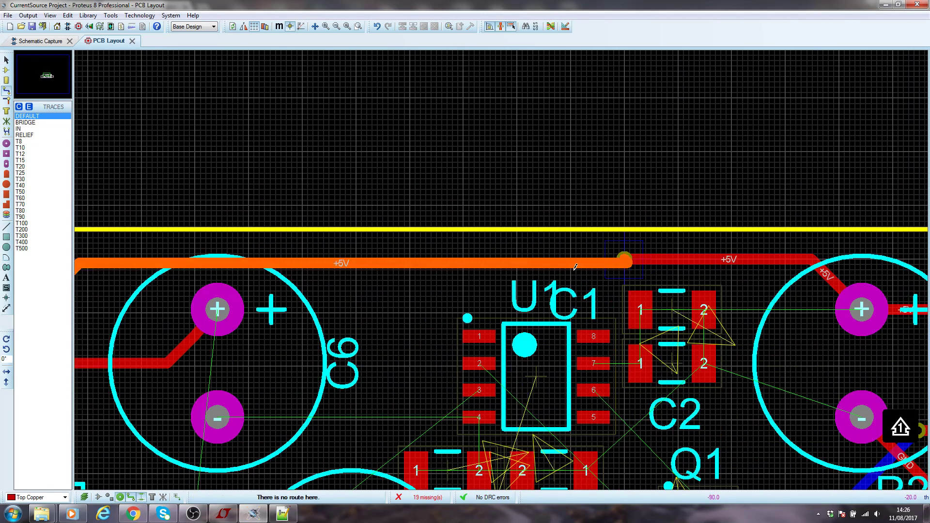
{"action": "scroll", "coordinate": [506, 264], "scroll_direction": "up", "scroll_amount": 2}
{"action": "right_click", "coordinate": [517, 263]}
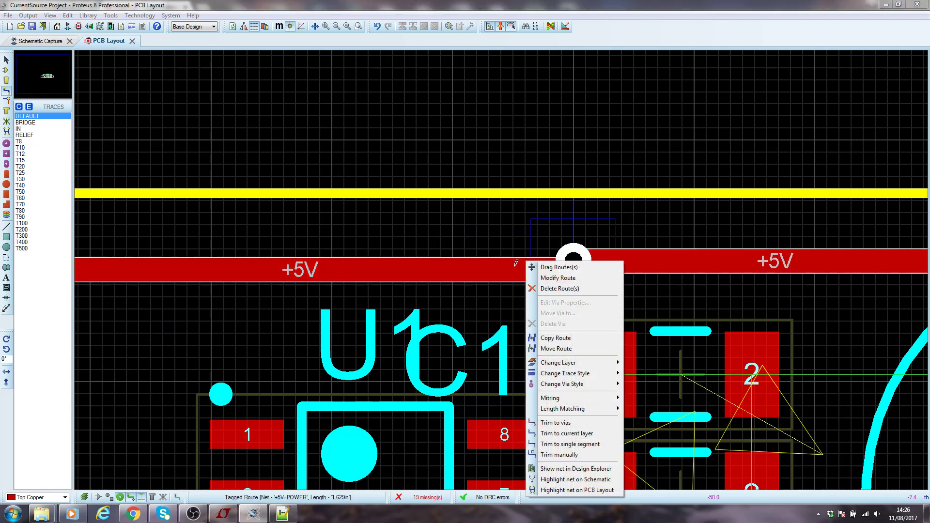
{"action": "left_click", "coordinate": [471, 292]}
{"action": "scroll", "coordinate": [549, 274], "scroll_direction": "up", "scroll_amount": 2}
{"action": "right_click", "coordinate": [342, 268]}
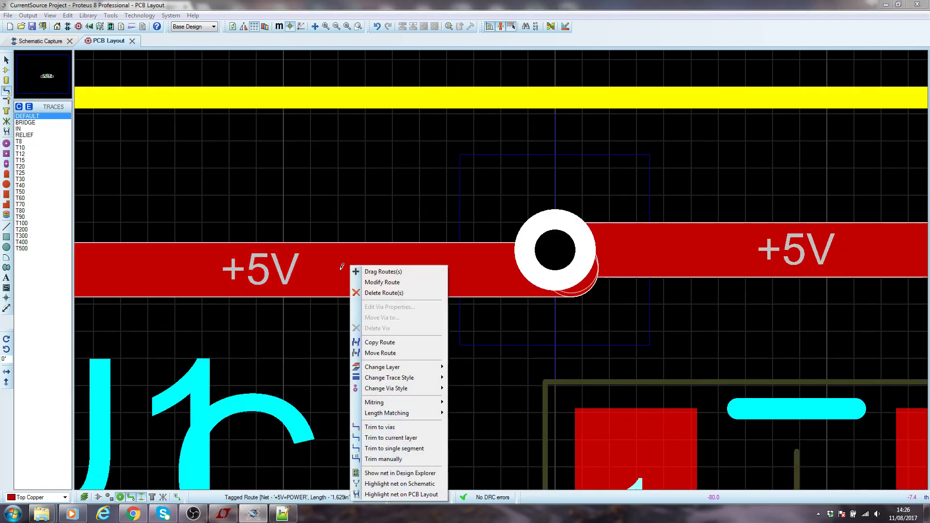
{"action": "left_click", "coordinate": [383, 272]}
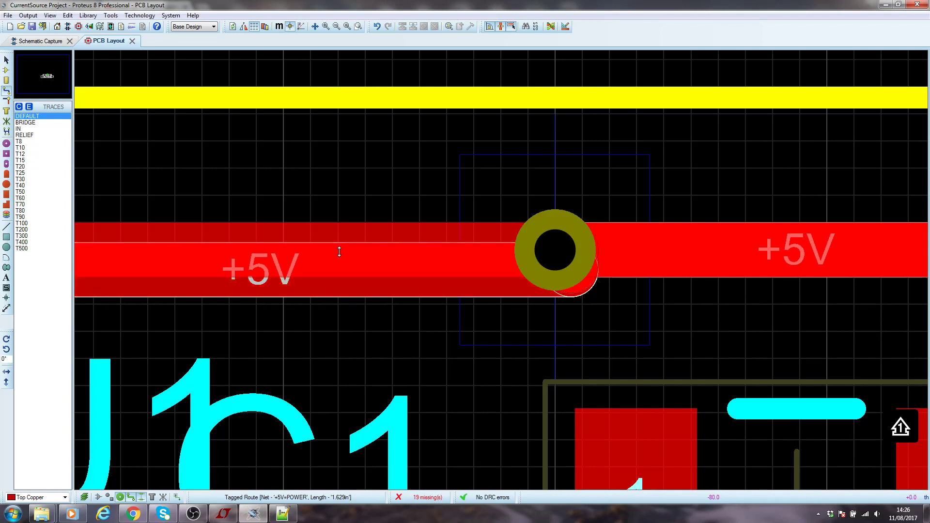
{"action": "left_click", "coordinate": [339, 251]}
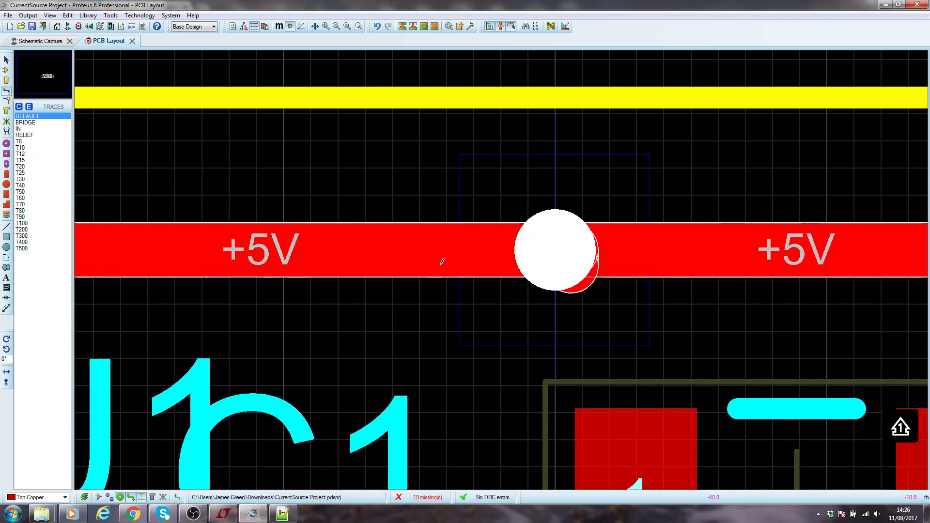
Move the leftover corner of the +5V route at the via up onto the trace's centreline
{"action": "left_click", "coordinate": [636, 333]}
{"action": "scroll", "coordinate": [504, 272], "scroll_direction": "up", "scroll_amount": 4}
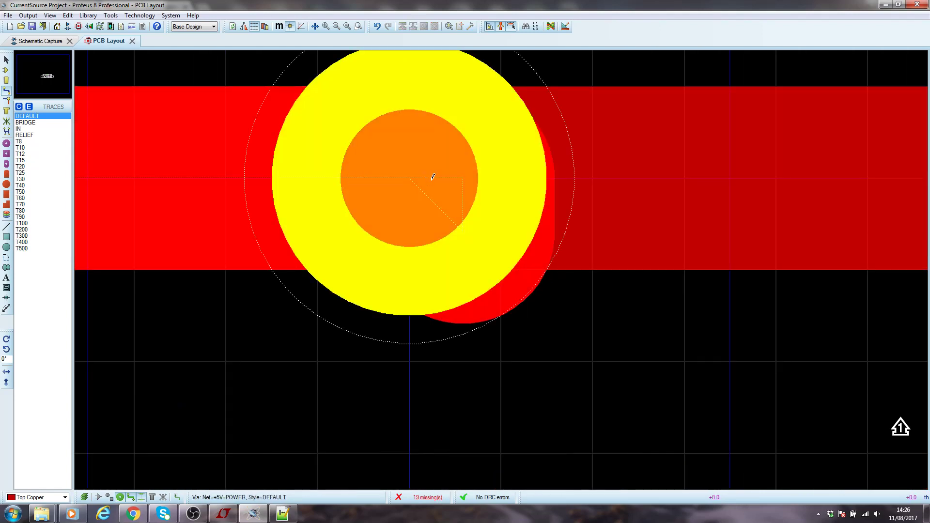
{"action": "right_click", "coordinate": [460, 224]}
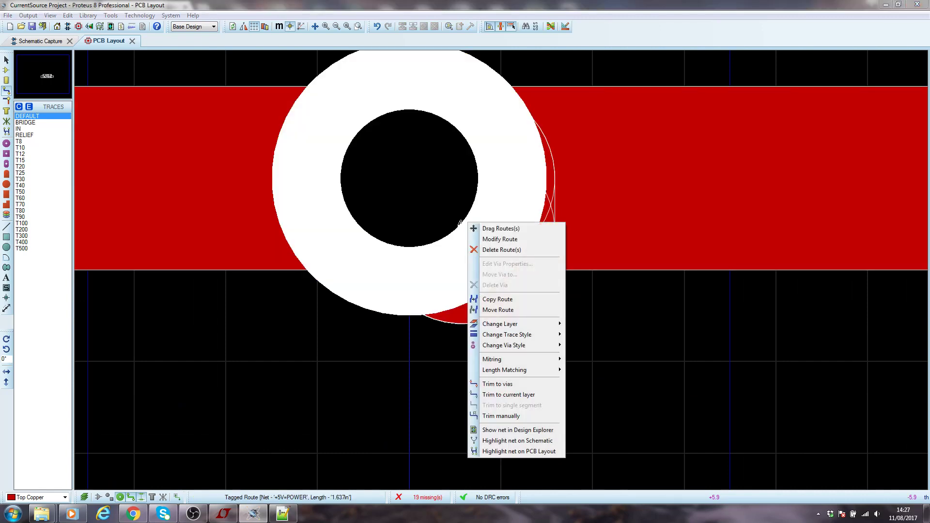
{"action": "left_click", "coordinate": [436, 338]}
{"action": "right_click", "coordinate": [477, 223]}
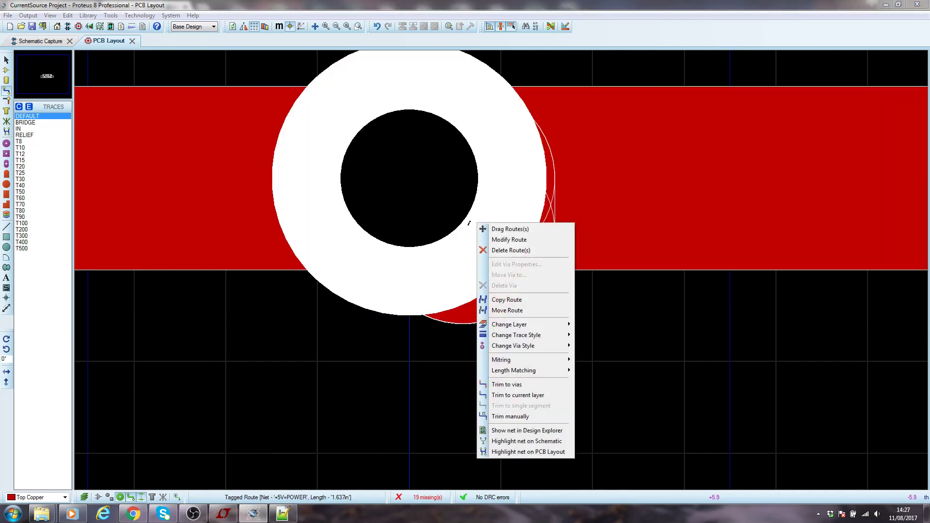
{"action": "left_click", "coordinate": [487, 231]}
{"action": "left_click", "coordinate": [464, 182]}
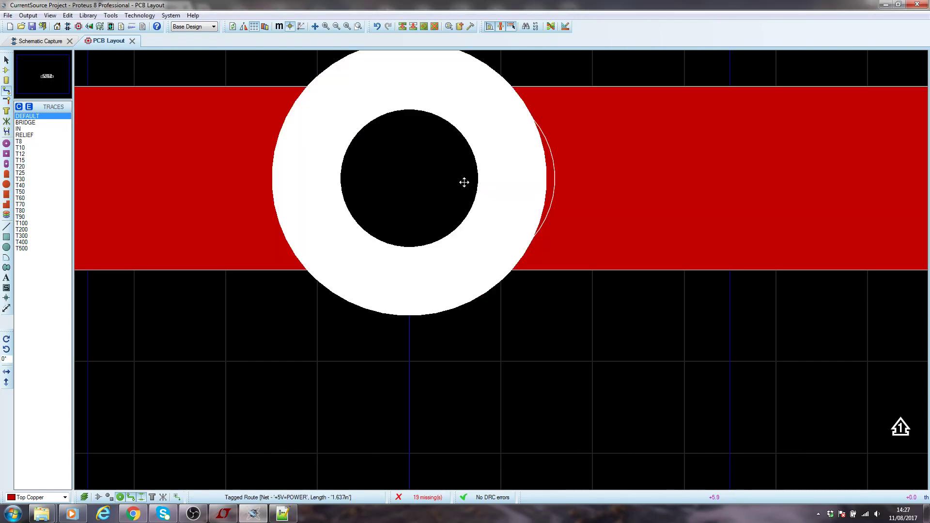
{"action": "right_click", "coordinate": [433, 177]}
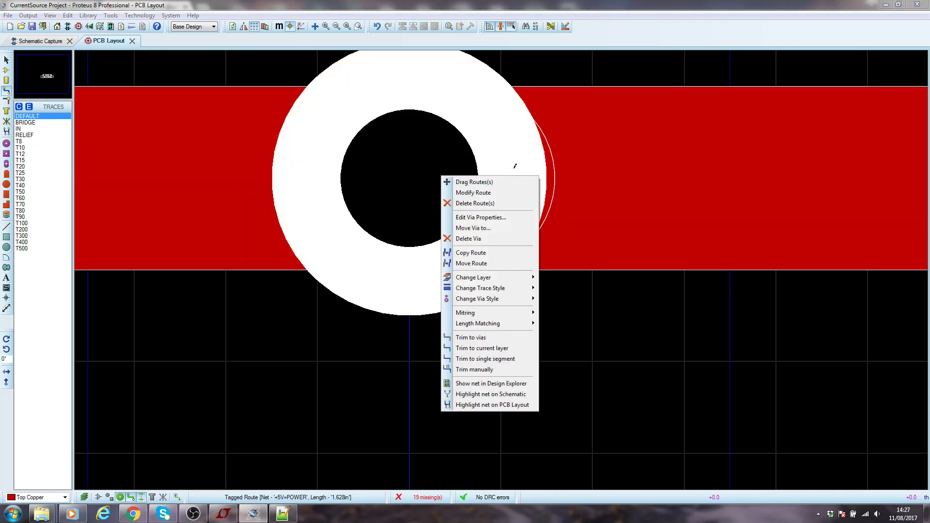
{"action": "left_click", "coordinate": [622, 336]}
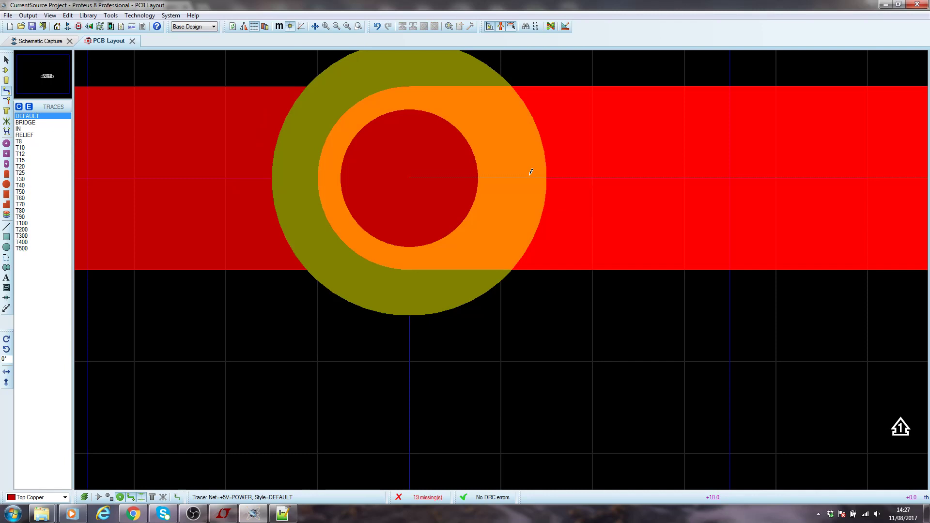
Straighten the +5V route at the via by pulling the via aside, aligning the stray corner with it, and returning the via to the trace
{"action": "right_click", "coordinate": [427, 178]}
{"action": "left_click", "coordinate": [438, 182]}
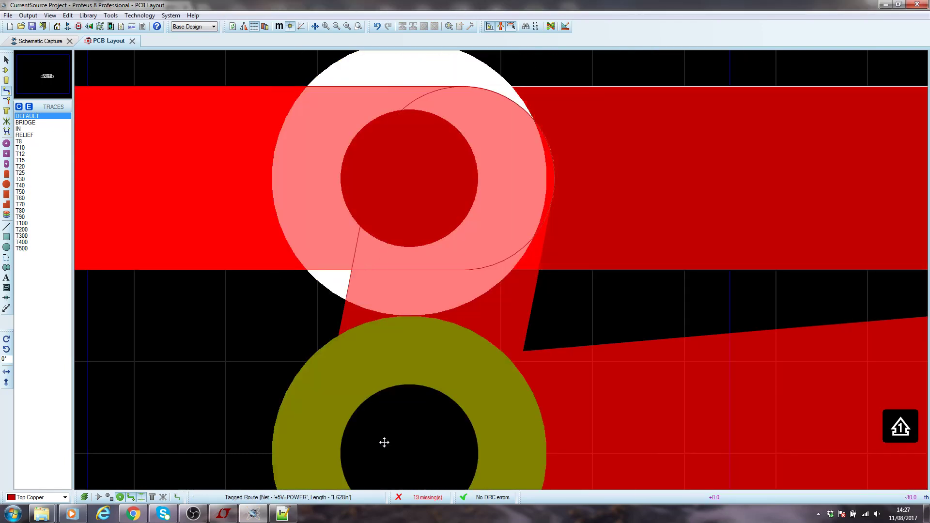
{"action": "left_click", "coordinate": [384, 442]}
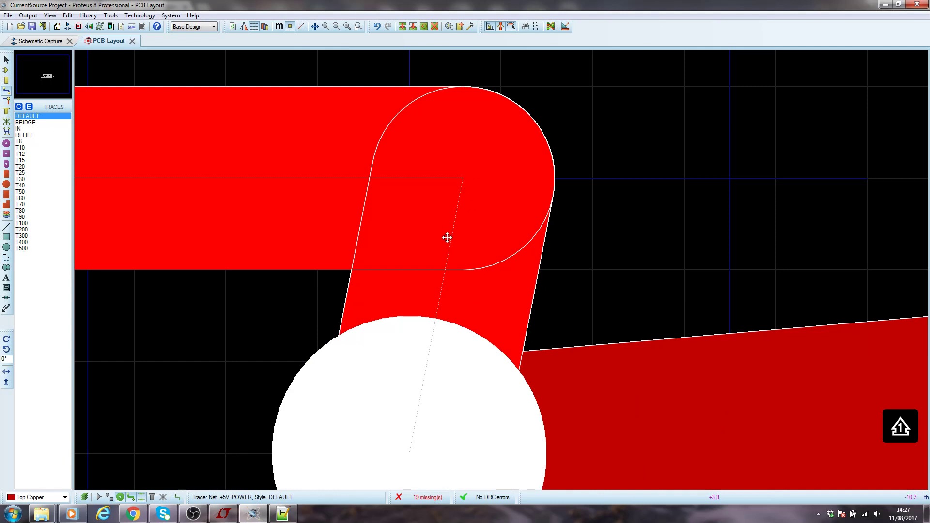
{"action": "right_click", "coordinate": [463, 179]}
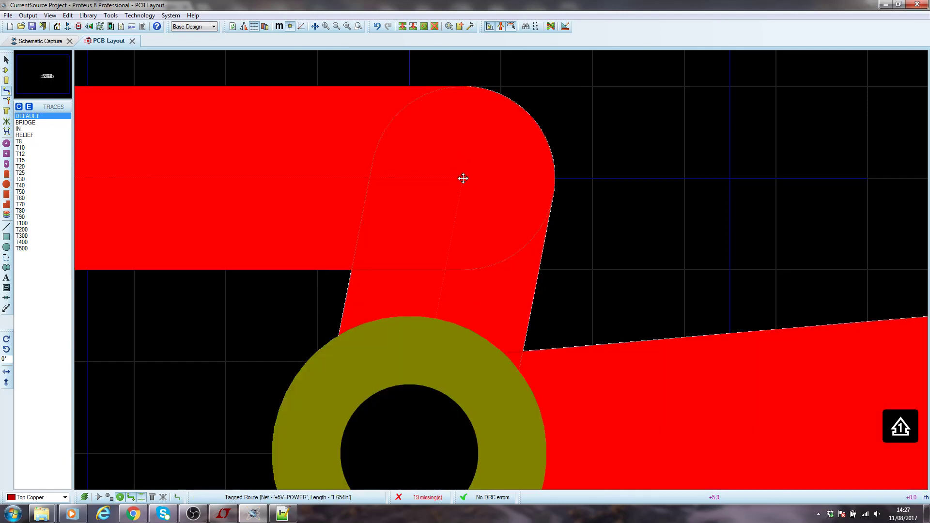
{"action": "left_click_drag", "start_coordinate": [463, 178], "coordinate": [410, 182]}
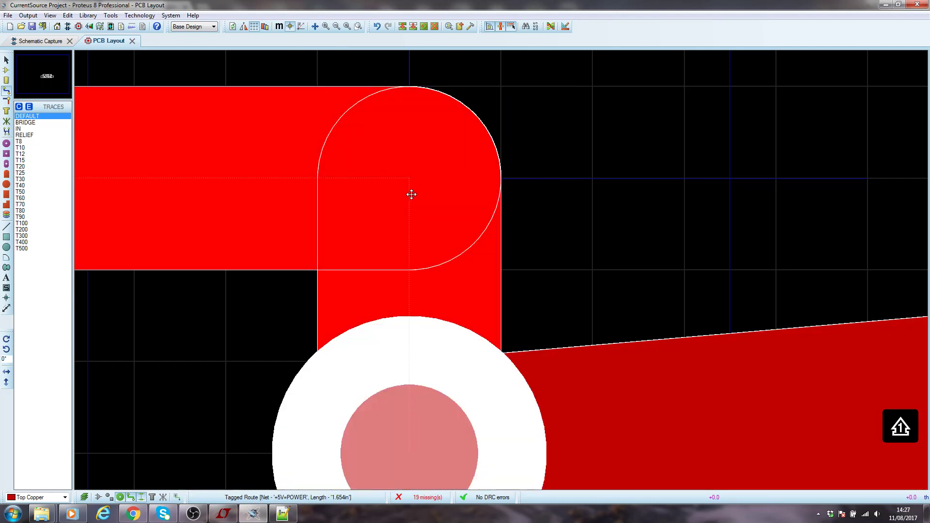
{"action": "mouse_move", "coordinate": [422, 438]}
{"action": "left_mouse_down"}
{"action": "mouse_move", "coordinate": [409, 452]}
{"action": "mouse_move", "coordinate": [390, 203]}
{"action": "mouse_move", "coordinate": [409, 178]}
{"action": "left_mouse_up"}
{"action": "scroll", "coordinate": [463, 357], "scroll_direction": "down", "scroll_amount": 3}
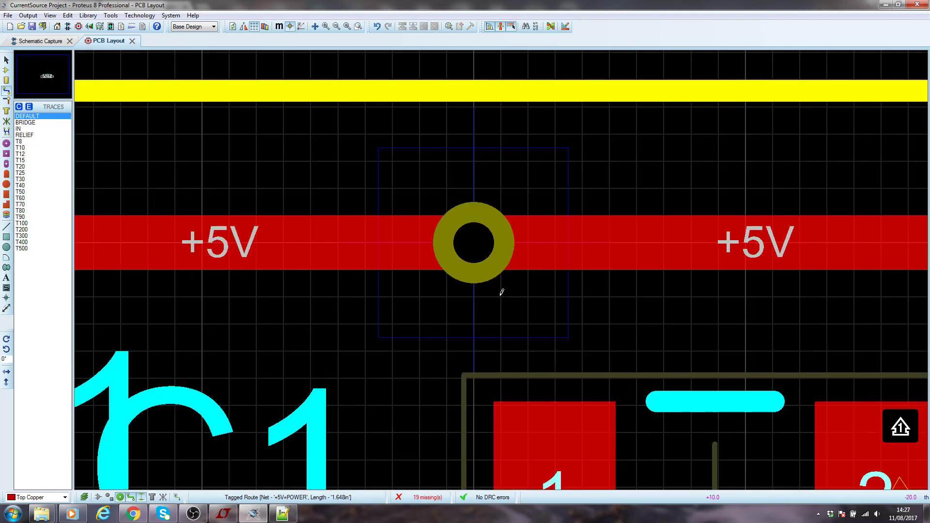
{"action": "scroll", "coordinate": [502, 292], "scroll_direction": "down", "scroll_amount": 2}
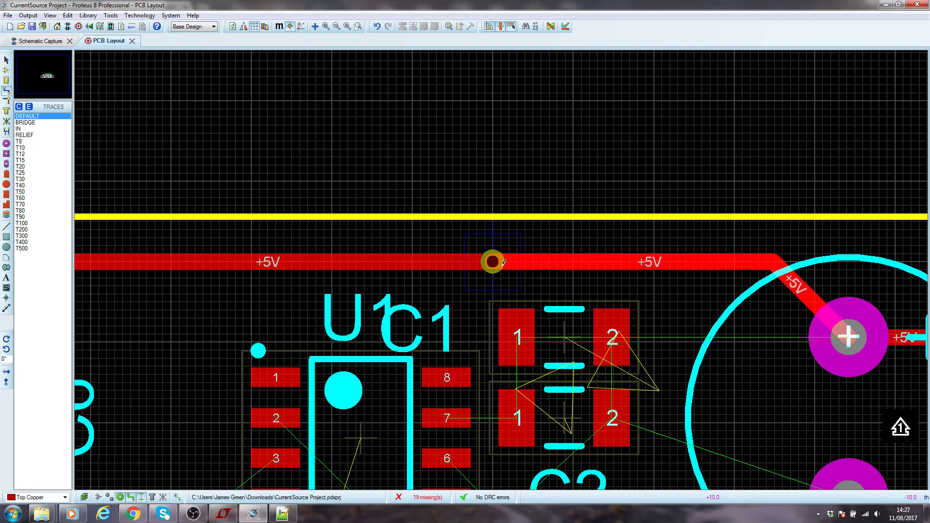
{"action": "left_click", "coordinate": [495, 258]}
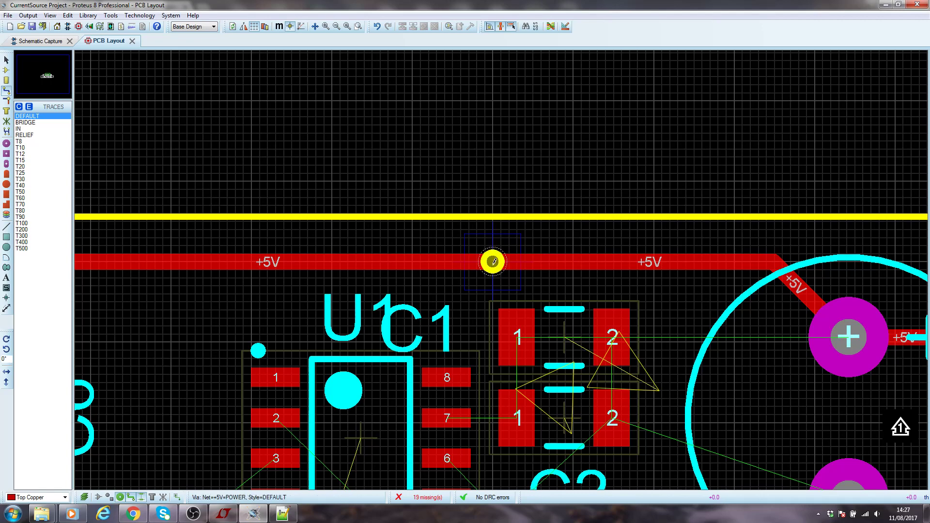
{"action": "left_click", "coordinate": [545, 224]}
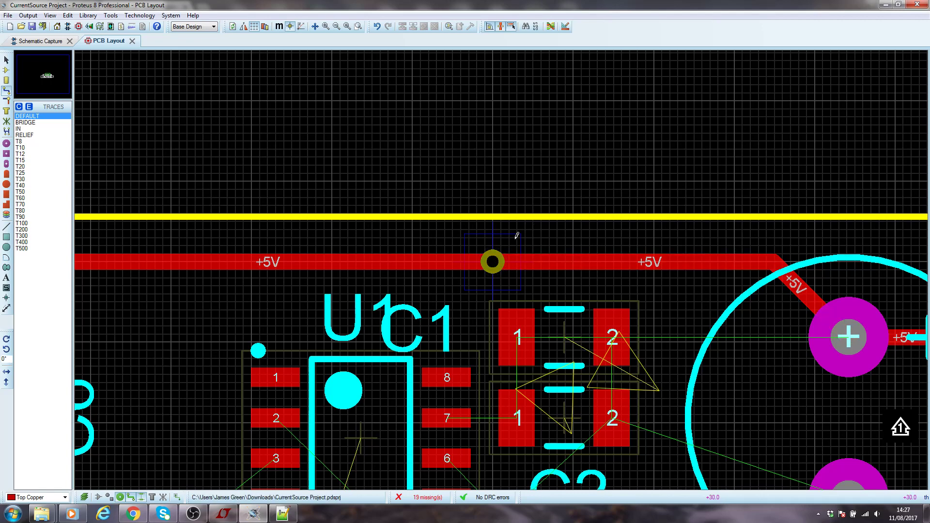
{"action": "scroll", "coordinate": [493, 261], "scroll_direction": "up", "scroll_amount": 2}
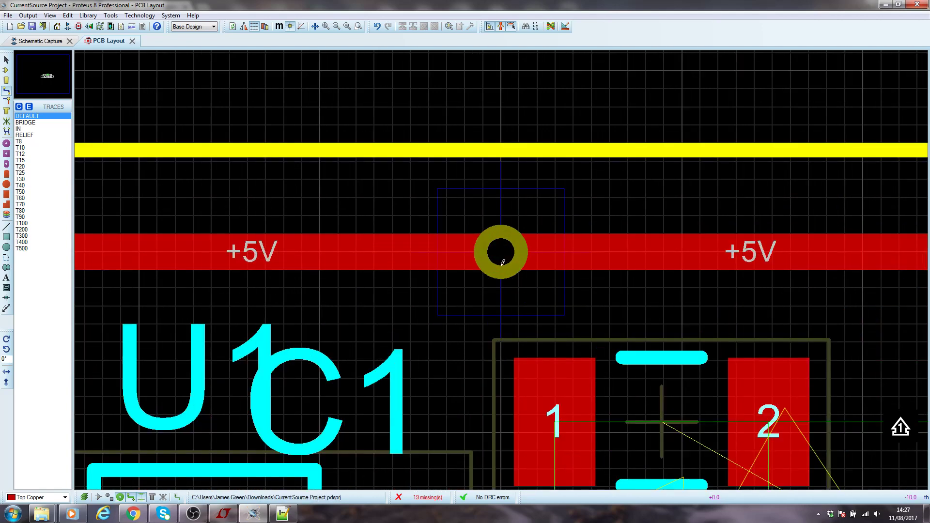
{"action": "scroll", "coordinate": [502, 262], "scroll_direction": "down", "scroll_amount": 2}
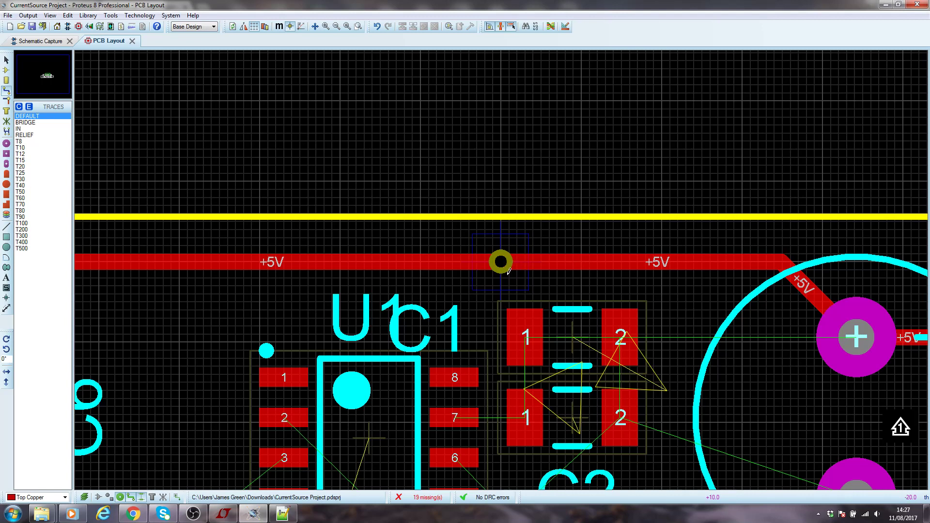
Move the via about 130 th along the +5V trace toward C6, placing it above U1
{"action": "right_click", "coordinate": [501, 260]}
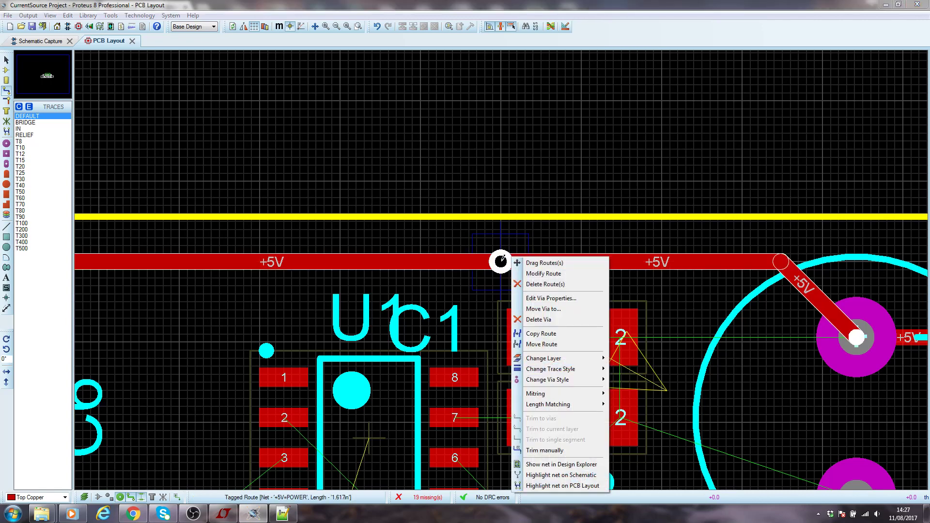
{"action": "left_click", "coordinate": [548, 264]}
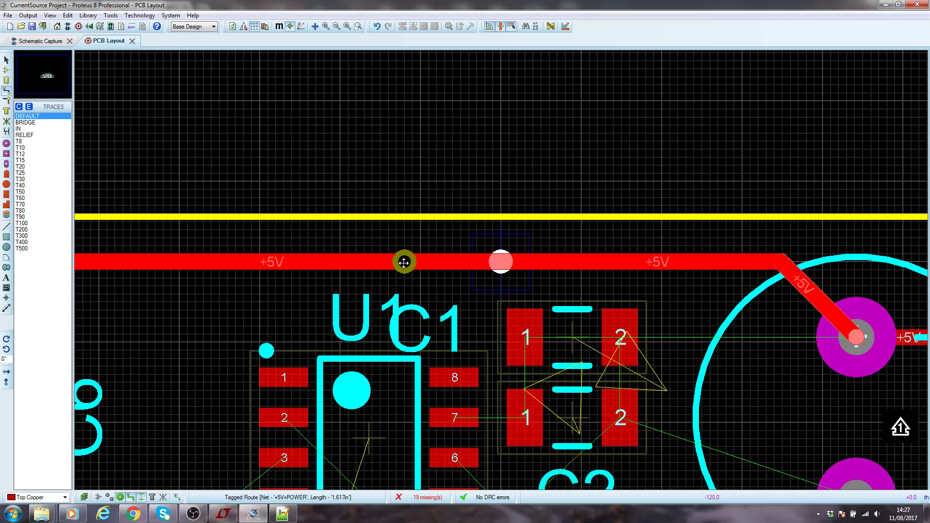
{"action": "left_click", "coordinate": [396, 262]}
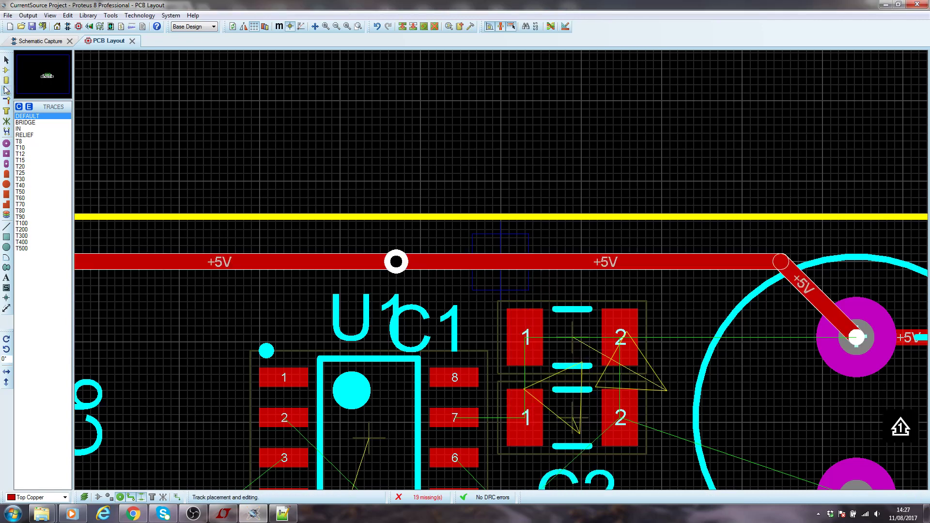
{"action": "left_click", "coordinate": [386, 279]}
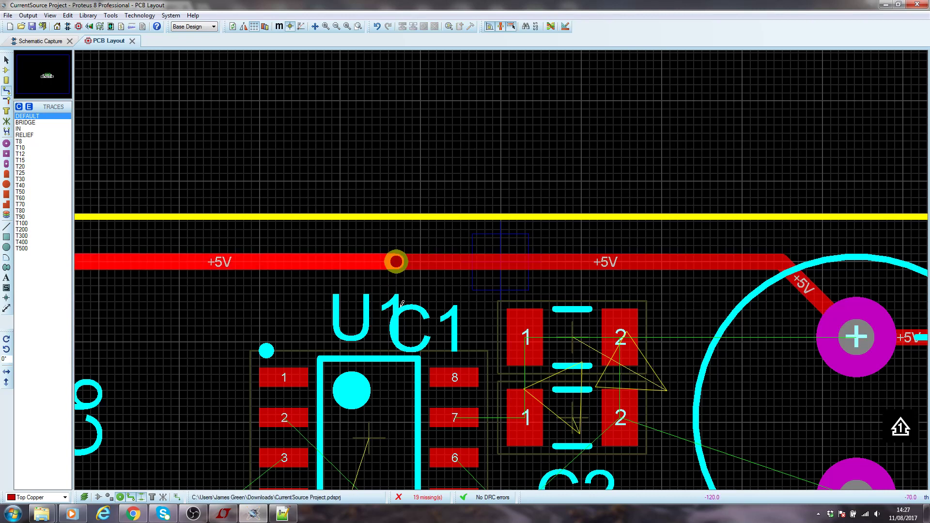
Route +5V from the via on Bottom Copper down to a new via inside U1's outline, continuing on Top Copper to pin 7
{"action": "left_click", "coordinate": [65, 498]}
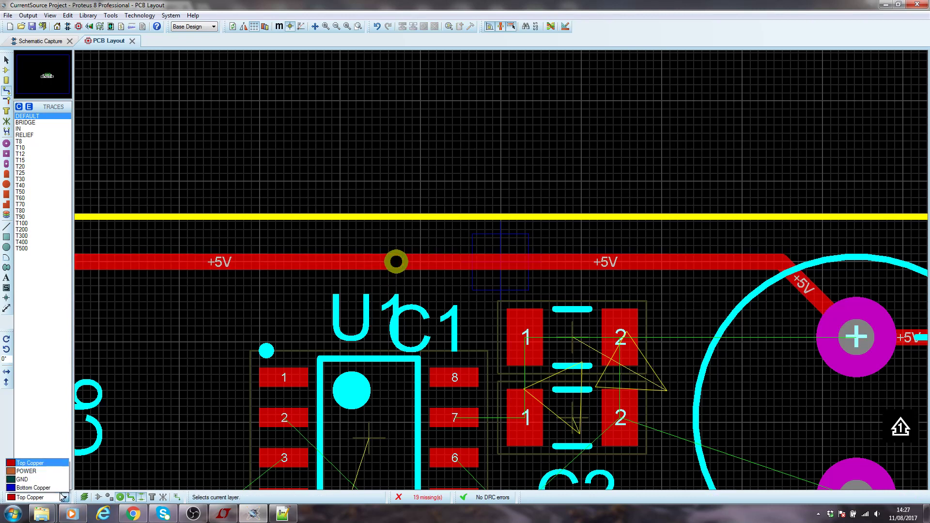
{"action": "left_click", "coordinate": [34, 486]}
{"action": "left_click", "coordinate": [396, 260]}
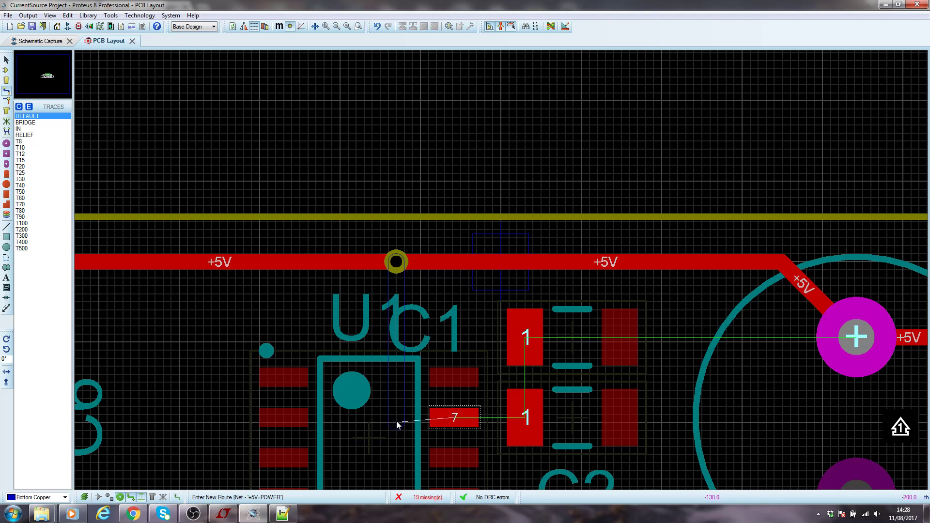
{"action": "key", "text": "F6"}
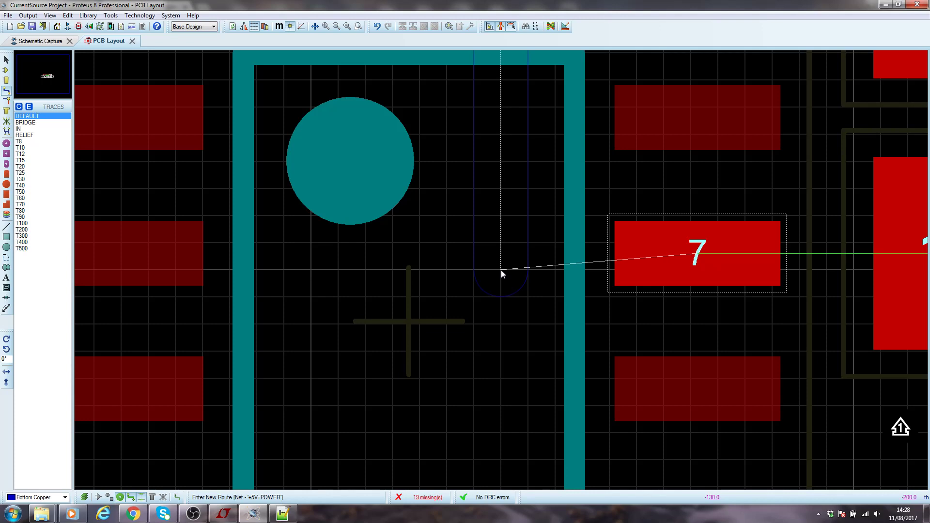
{"action": "double_click", "coordinate": [501, 270]}
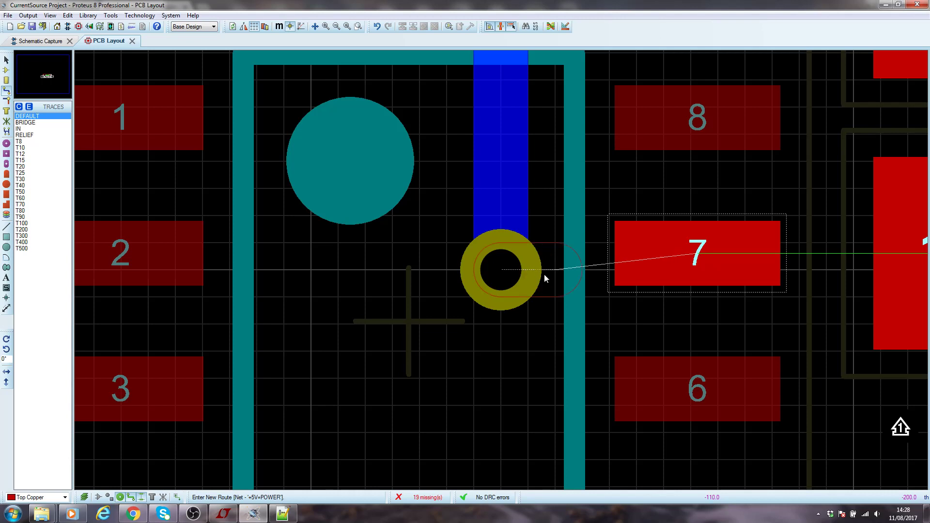
{"action": "left_click", "coordinate": [696, 257]}
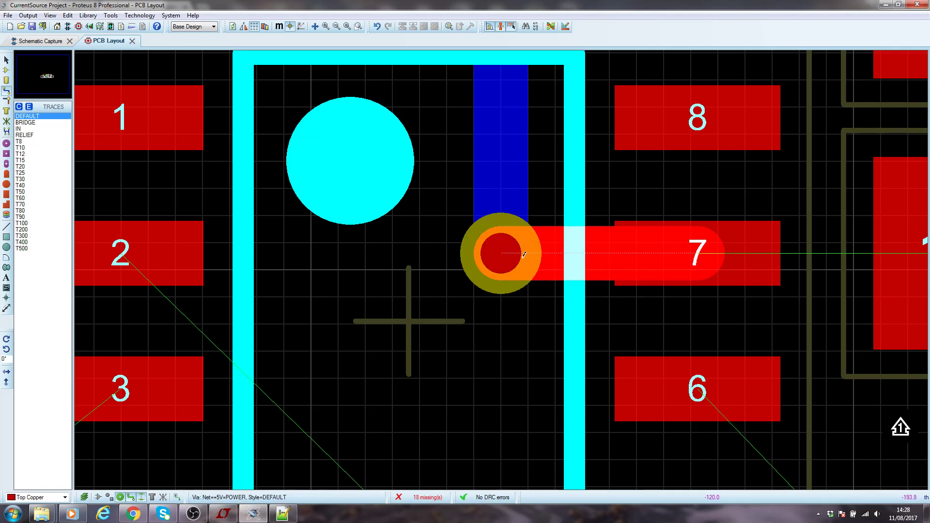
{"action": "left_click", "coordinate": [507, 249]}
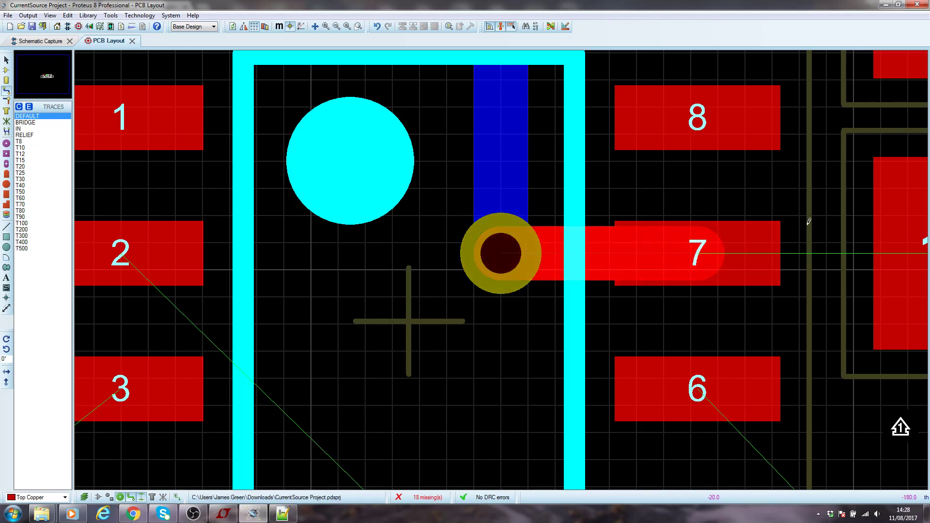
Extend the Top Copper +5V connection from U1 pin 7 straight across to pin 1 of C2
{"action": "scroll", "coordinate": [793, 225], "scroll_direction": "down", "scroll_amount": 3}
{"action": "scroll", "coordinate": [590, 242], "scroll_direction": "up", "scroll_amount": 3}
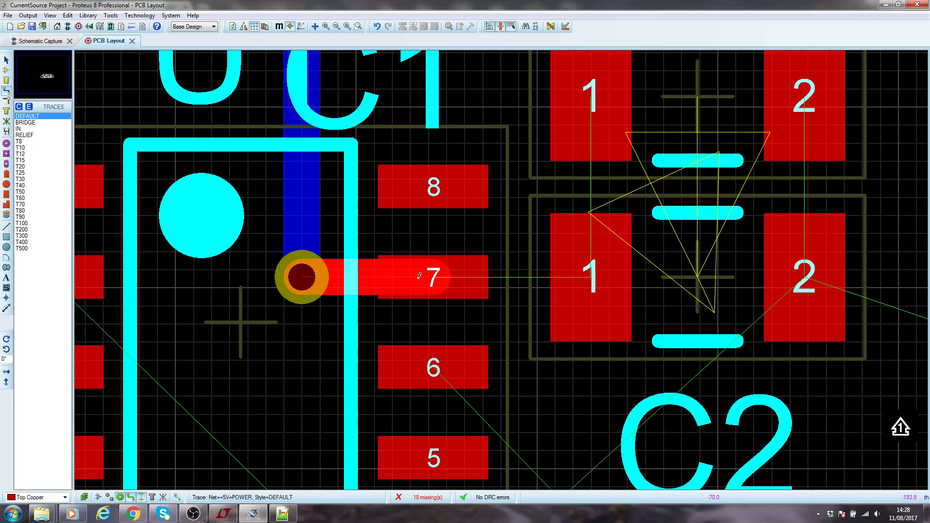
{"action": "left_click", "coordinate": [501, 265]}
{"action": "left_click", "coordinate": [587, 272]}
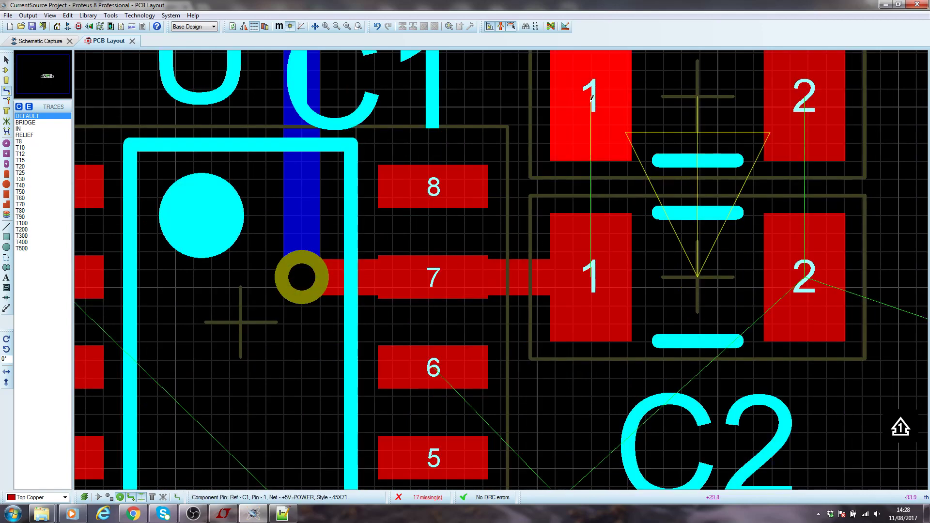
Try a Top Copper connection from C1 pin 1 straight up to the +5V trace, and delete it again
{"action": "scroll", "coordinate": [576, 96], "scroll_direction": "down", "scroll_amount": 2}
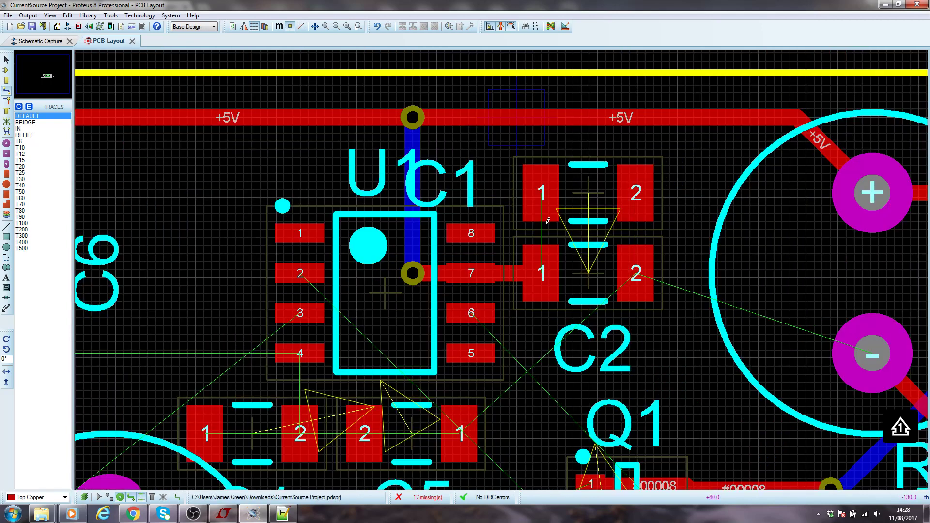
{"action": "left_click", "coordinate": [543, 189]}
{"action": "left_click", "coordinate": [540, 115]}
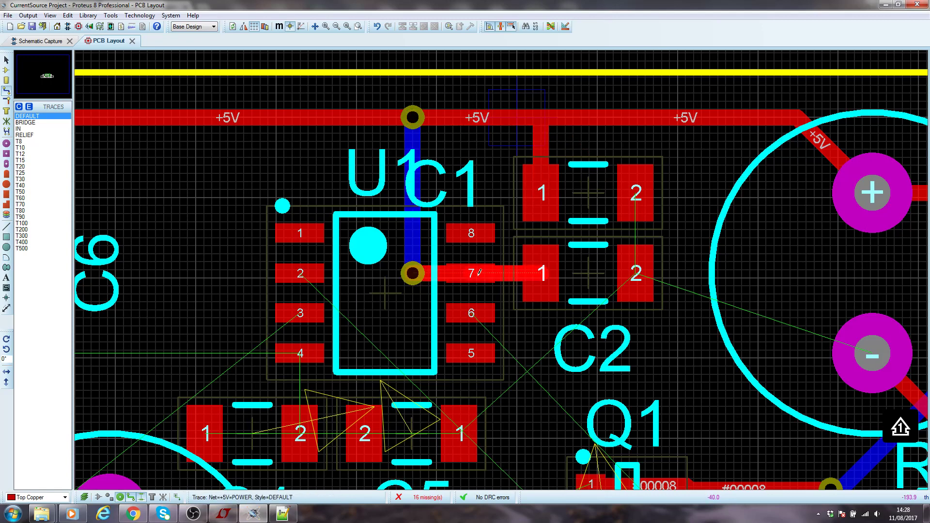
{"action": "right_click", "coordinate": [542, 143]}
{"action": "right_click", "coordinate": [543, 143]}
Route +5V on Top Copper from C1 pin 1 down to C2 pin 1
{"action": "left_click", "coordinate": [542, 190]}
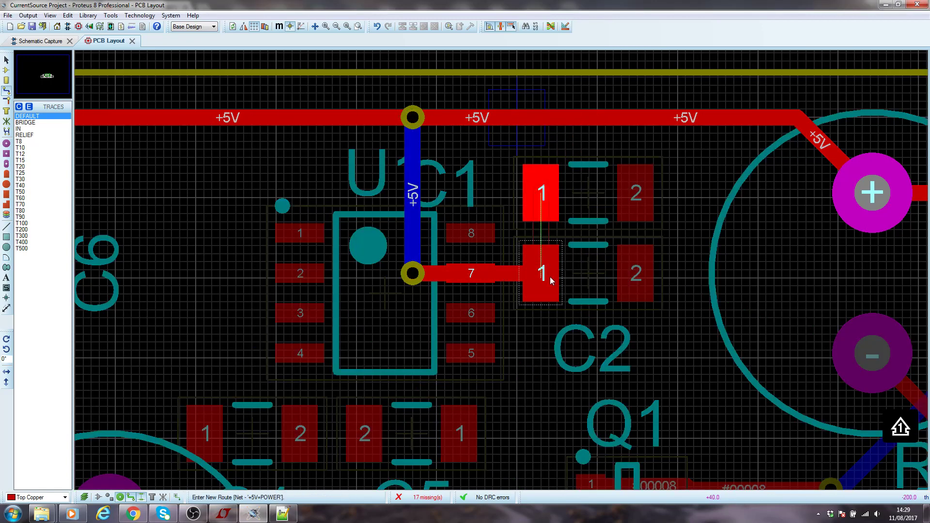
{"action": "left_click", "coordinate": [551, 278]}
{"action": "scroll", "coordinate": [515, 248], "scroll_direction": "down", "scroll_amount": 2}
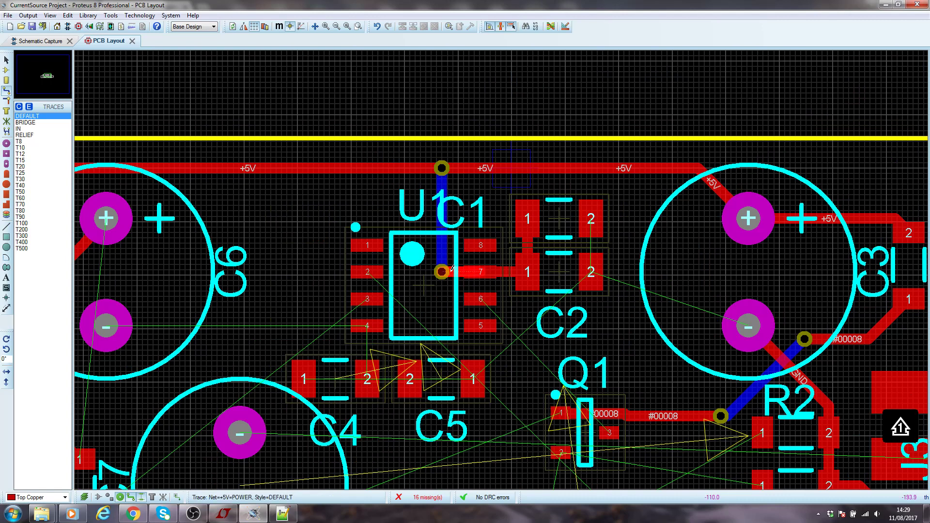
Draw an unconnected Top Copper trace about 0.56 in long just below the +5V trace, running across above U1 and C1
{"action": "left_click", "coordinate": [348, 180]}
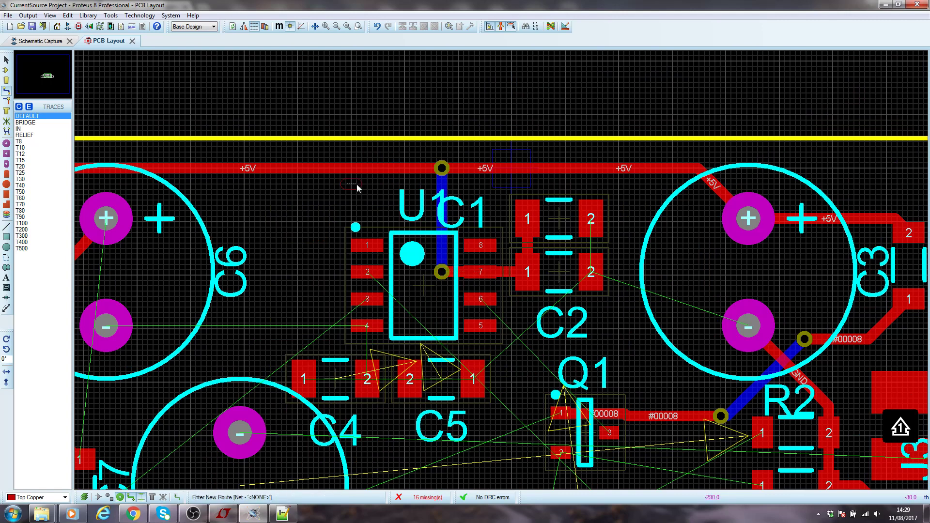
{"action": "double_click", "coordinate": [645, 188]}
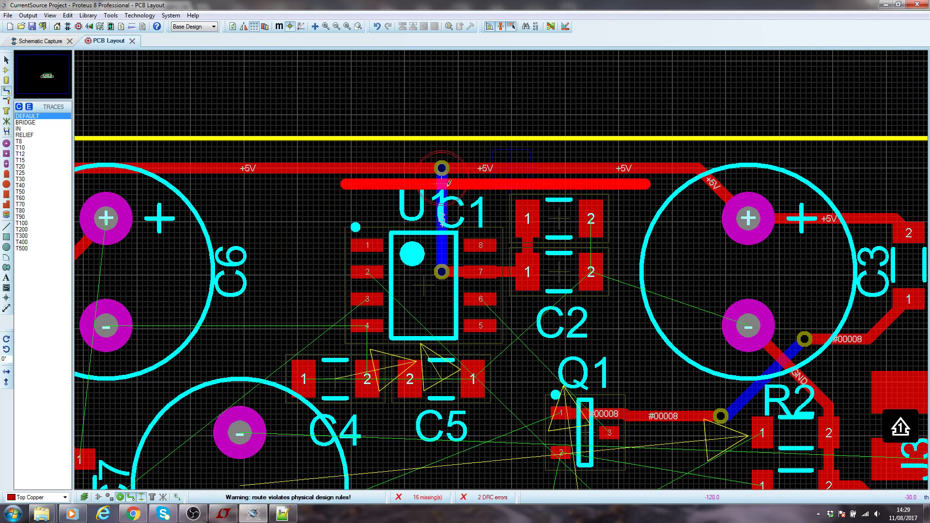
{"action": "scroll", "coordinate": [441, 189], "scroll_direction": "up", "scroll_amount": 3}
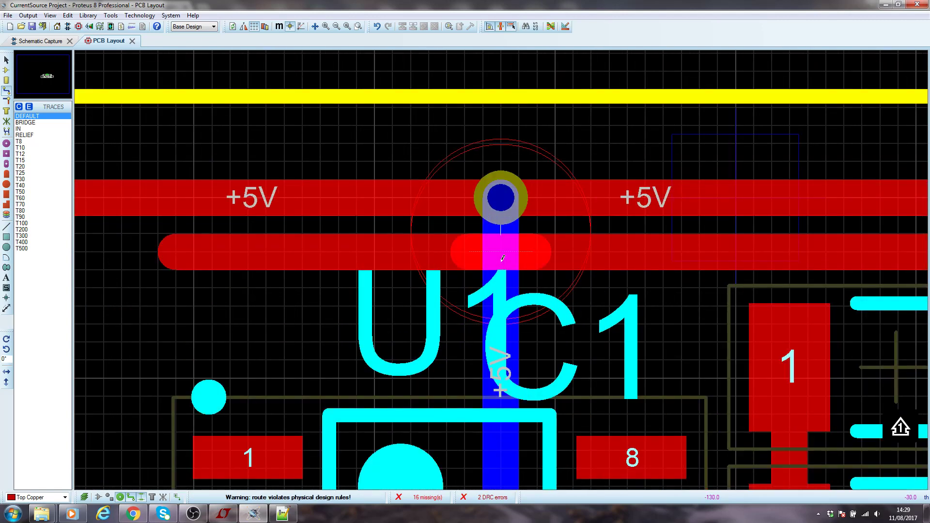
Shift the unconnected trace about 10 th down toward C1's pads, and delete it
{"action": "right_click", "coordinate": [641, 243]}
{"action": "left_click", "coordinate": [652, 252]}
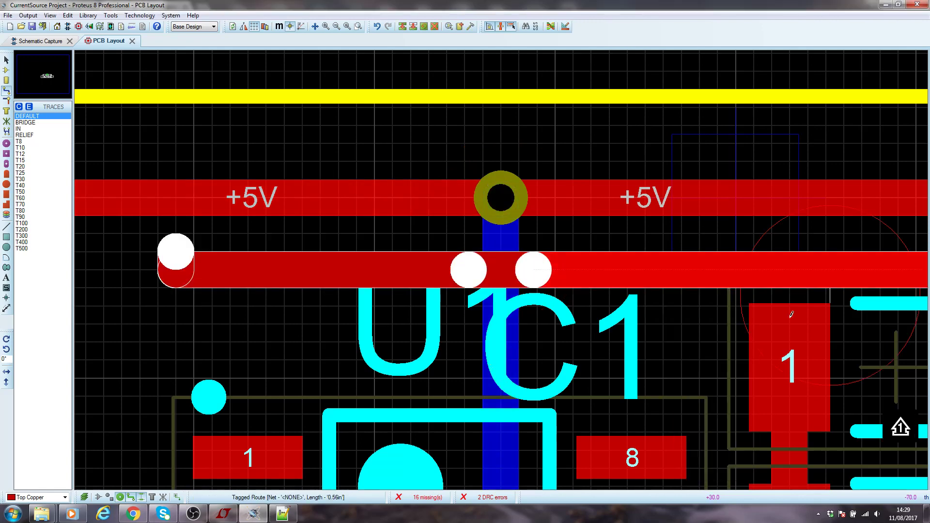
{"action": "scroll", "coordinate": [793, 349], "scroll_direction": "down", "scroll_amount": 1}
{"action": "scroll", "coordinate": [693, 320], "scroll_direction": "up", "scroll_amount": 1}
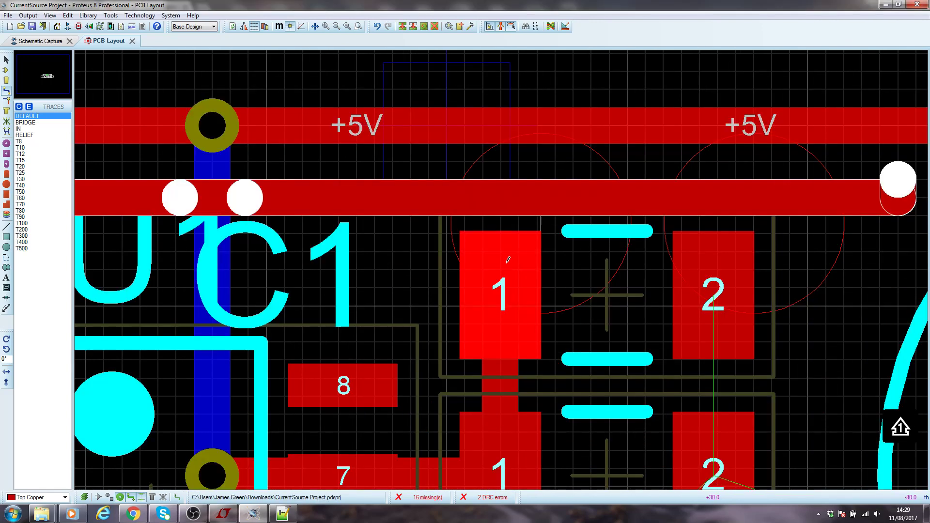
{"action": "right_click", "coordinate": [486, 200]}
{"action": "right_click", "coordinate": [487, 199]}
{"action": "scroll", "coordinate": [378, 237], "scroll_direction": "down", "scroll_amount": 2}
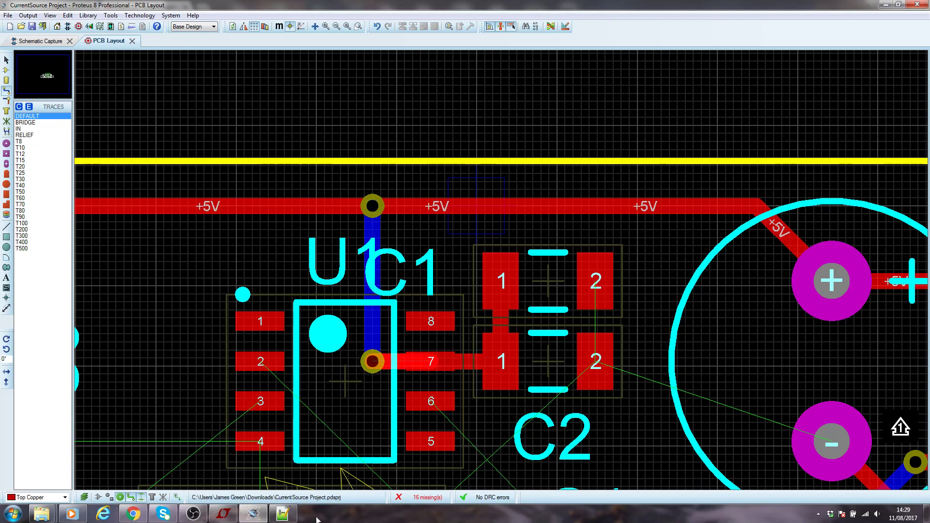
Delete the Bottom Copper +5V link between the main trace and U1 pin 7 together with its two vias
{"action": "left_click", "coordinate": [372, 362]}
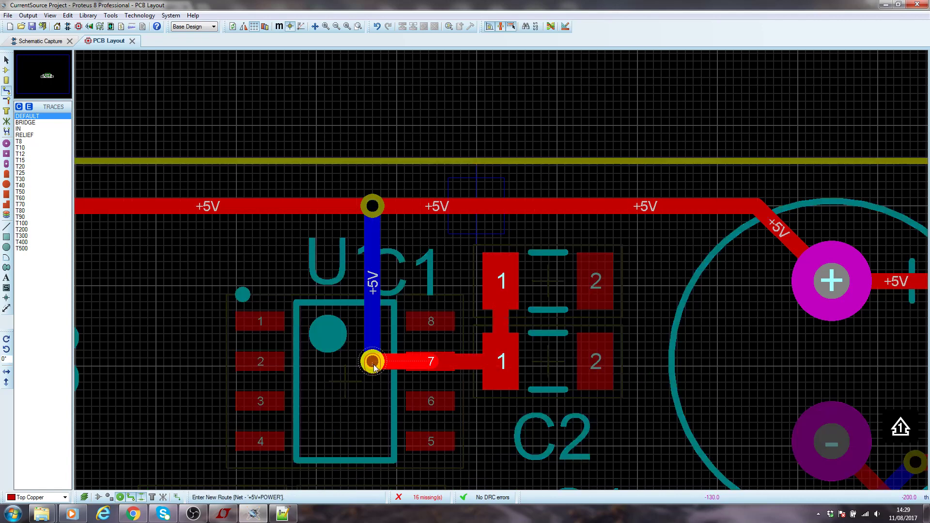
{"action": "right_click", "coordinate": [374, 386]}
{"action": "right_click", "coordinate": [371, 320]}
{"action": "right_click", "coordinate": [372, 320]}
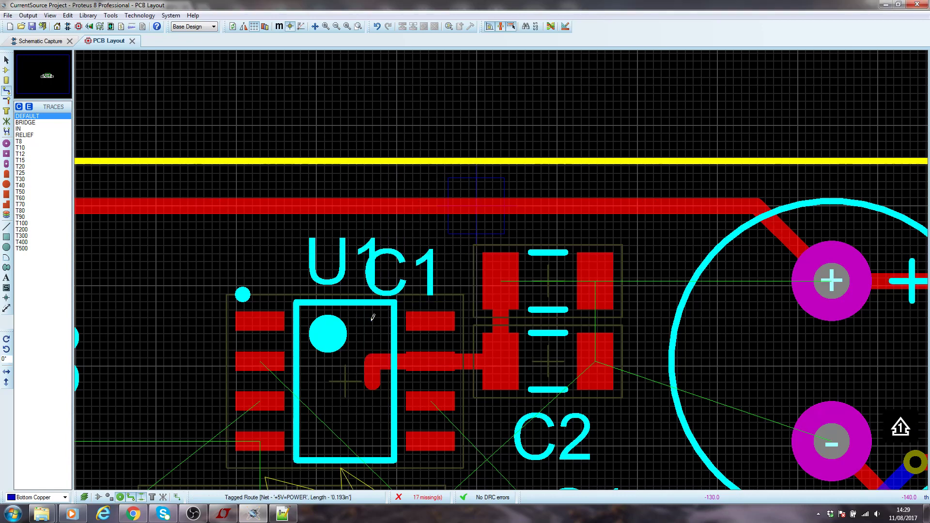
Route a Top Copper +5V link from the stub beside U1 pin 7 up to the main trace, and delete the leftover stub end
{"action": "left_click", "coordinate": [384, 369]}
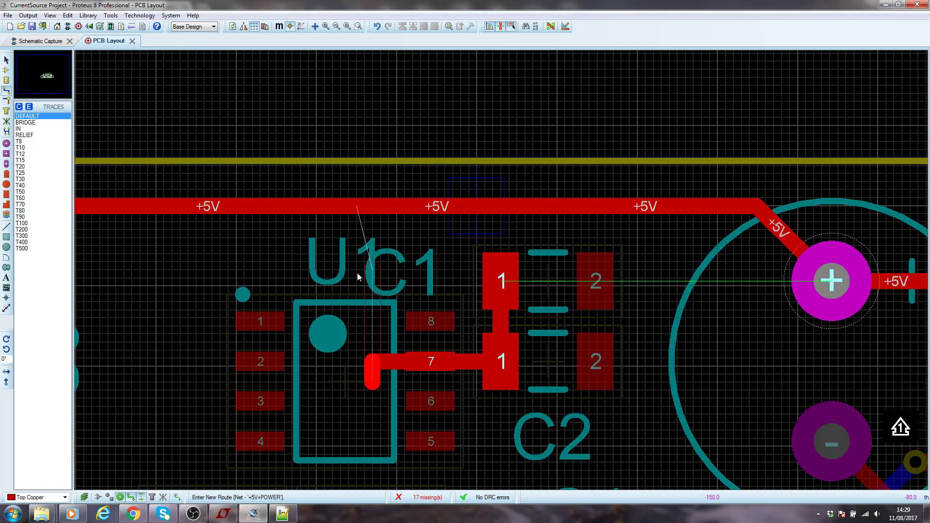
{"action": "left_click", "coordinate": [372, 205]}
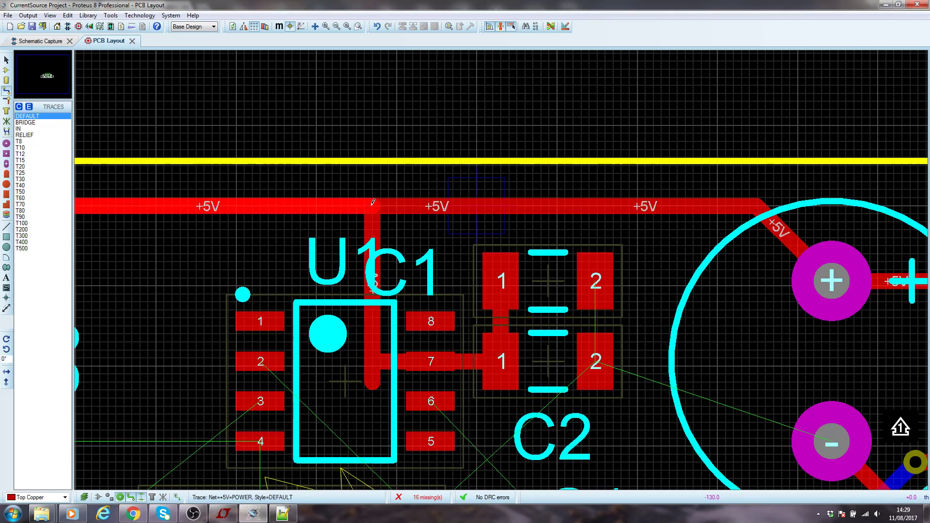
{"action": "right_click", "coordinate": [376, 383]}
{"action": "right_click", "coordinate": [376, 383]}
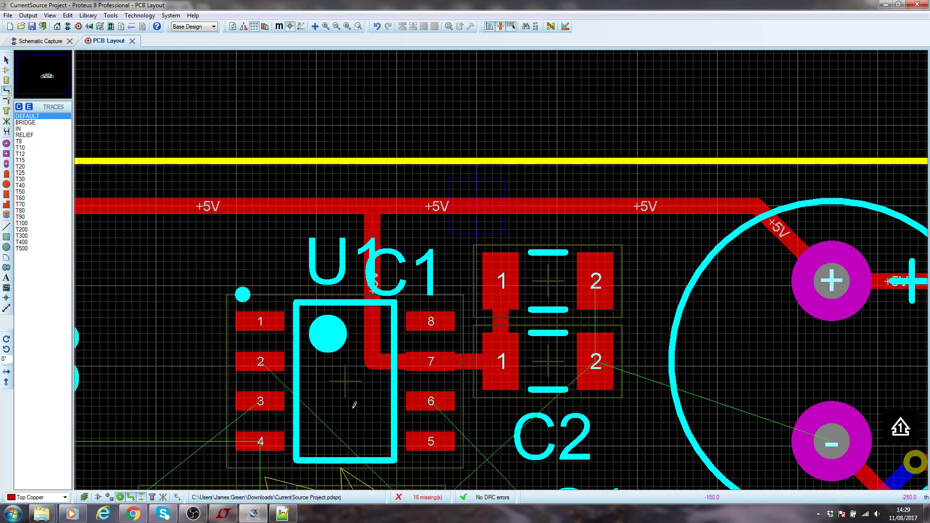
Undo the Top Copper link and the earlier deletion to restore the Bottom Copper +5V link with its two vias
{"action": "key", "text": "ctrl+z"}
{"action": "key", "text": "ctrl+z"}
{"action": "key", "text": "ctrl+z"}
{"action": "key", "text": "ctrl+y"}
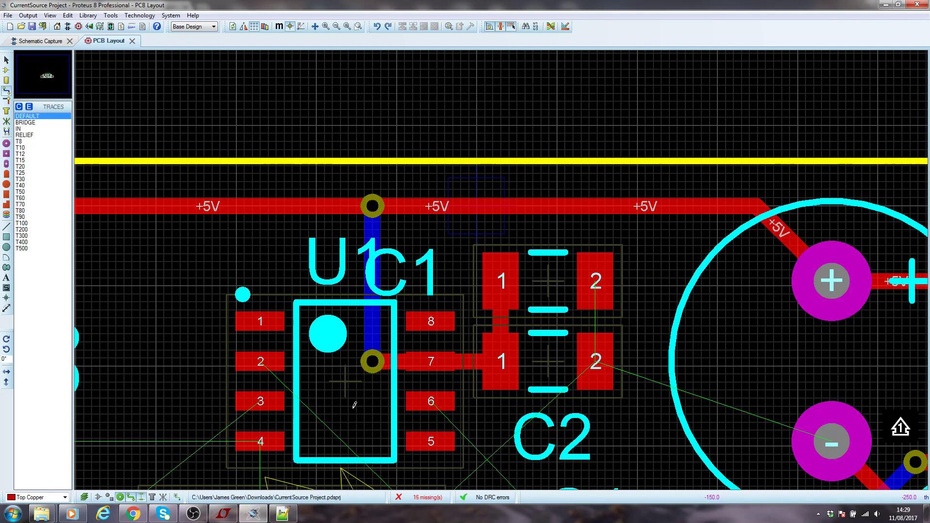
Change the layer of the Bottom Copper +5V link between the main trace and U1 pin 7 to Top Copper
{"action": "right_click", "coordinate": [376, 225]}
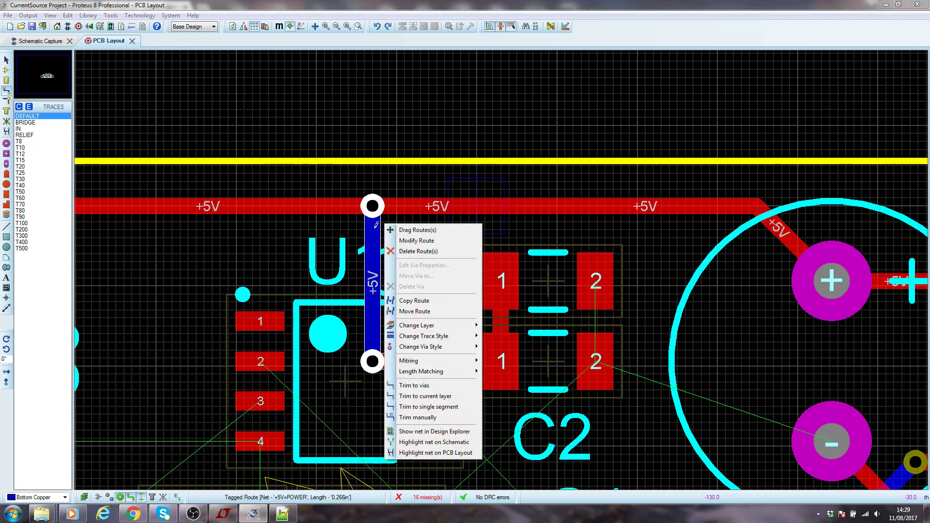
{"action": "mouse_move", "coordinate": [455, 326]}
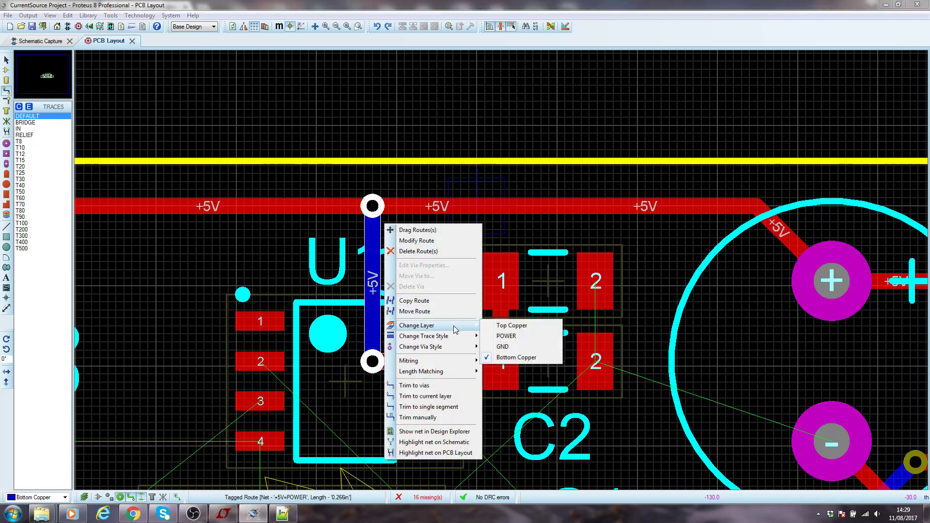
{"action": "left_click", "coordinate": [502, 326]}
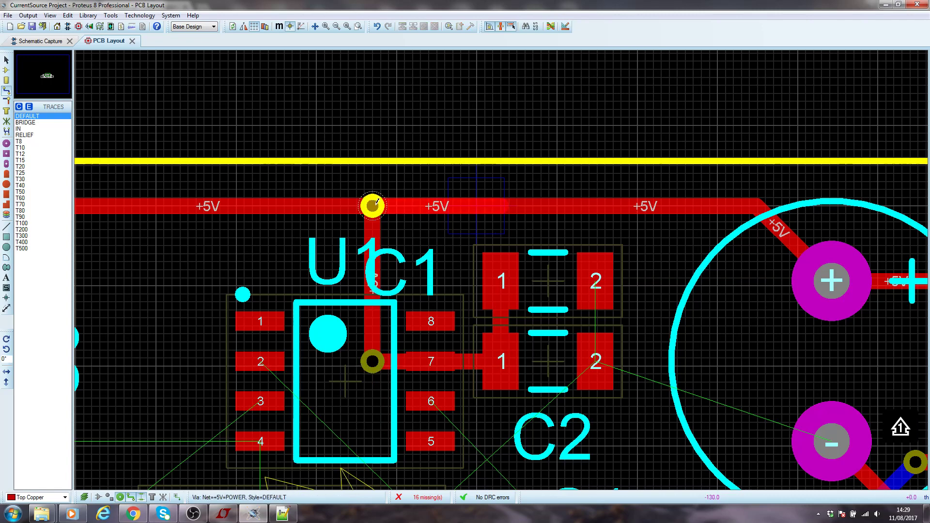
Delete the vias at both ends of the vertical +5V link between the main trace and U1 pin 7
{"action": "right_click", "coordinate": [383, 201]}
{"action": "mouse_move", "coordinate": [449, 305]}
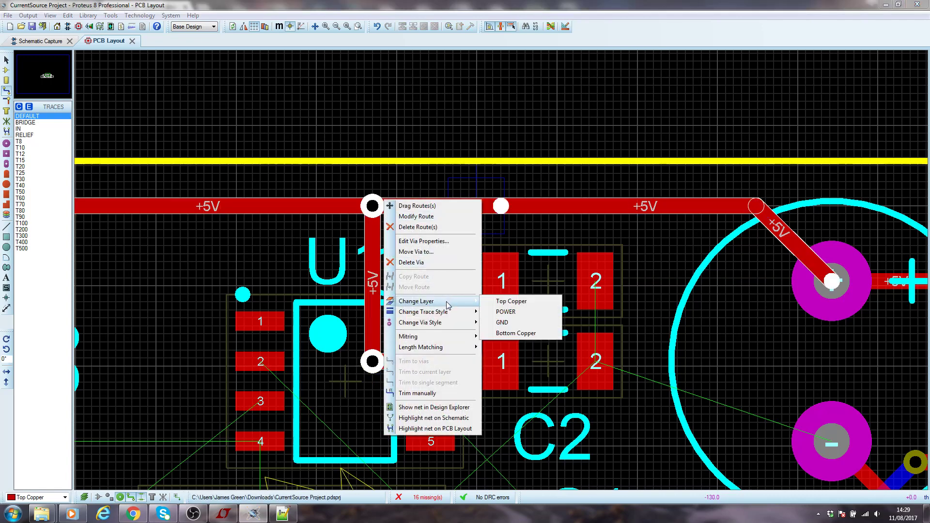
{"action": "left_click", "coordinate": [411, 262]}
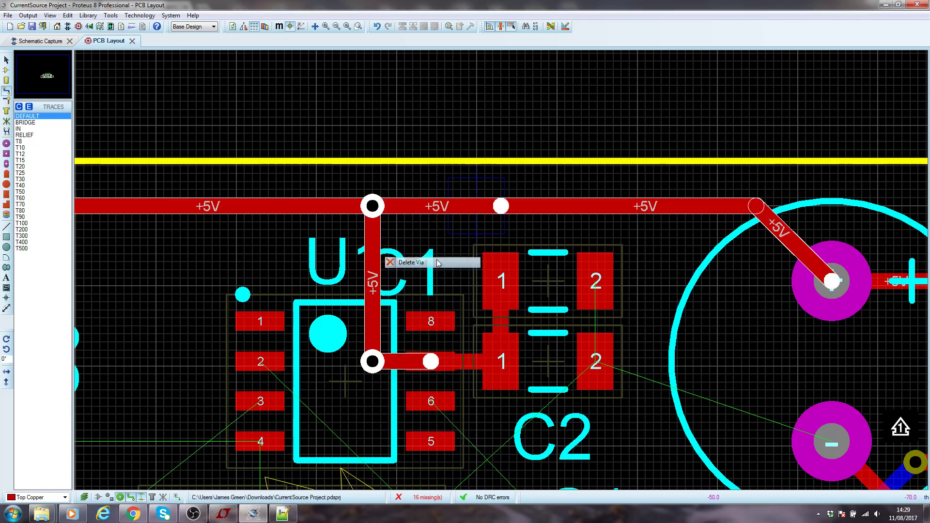
{"action": "right_click", "coordinate": [372, 361]}
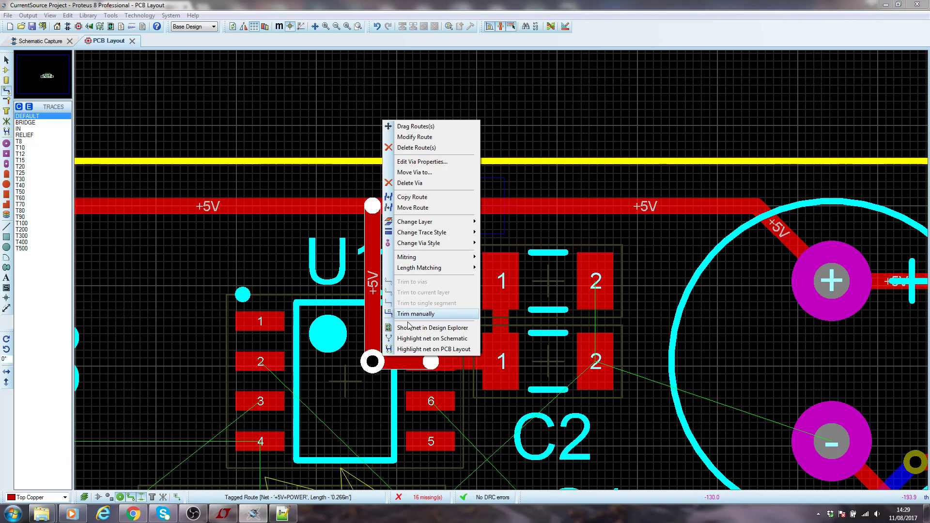
{"action": "left_click", "coordinate": [449, 183]}
{"action": "left_click", "coordinate": [470, 237]}
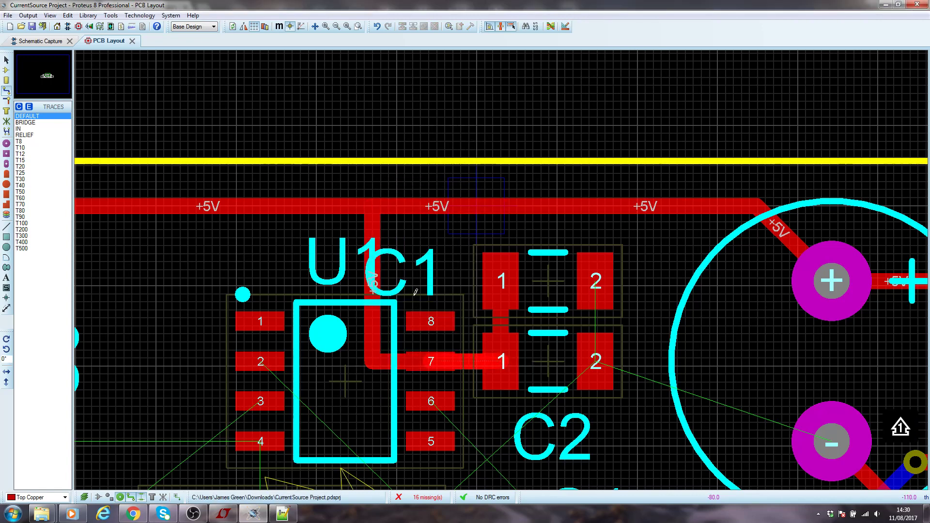
{"action": "scroll", "coordinate": [398, 348], "scroll_direction": "up", "scroll_amount": 3}
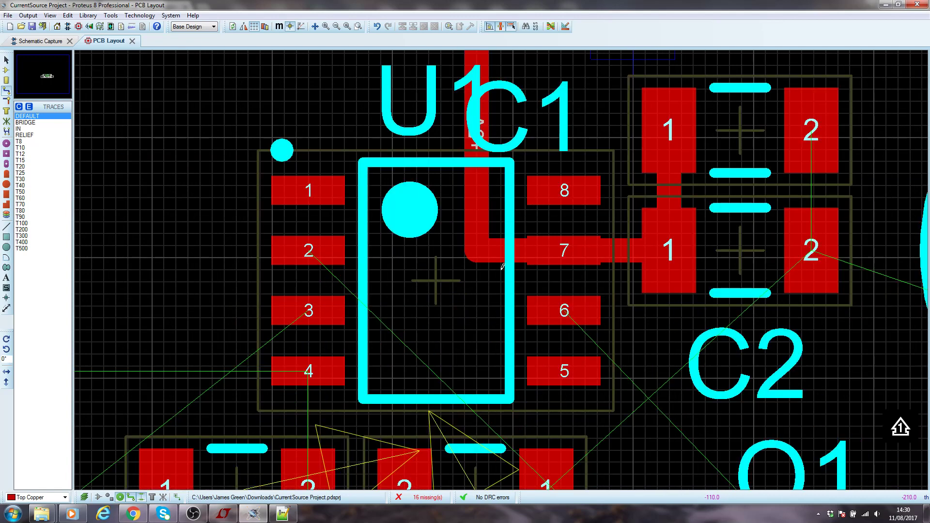
{"action": "left_click", "coordinate": [468, 184]}
{"action": "left_click", "coordinate": [515, 246]}
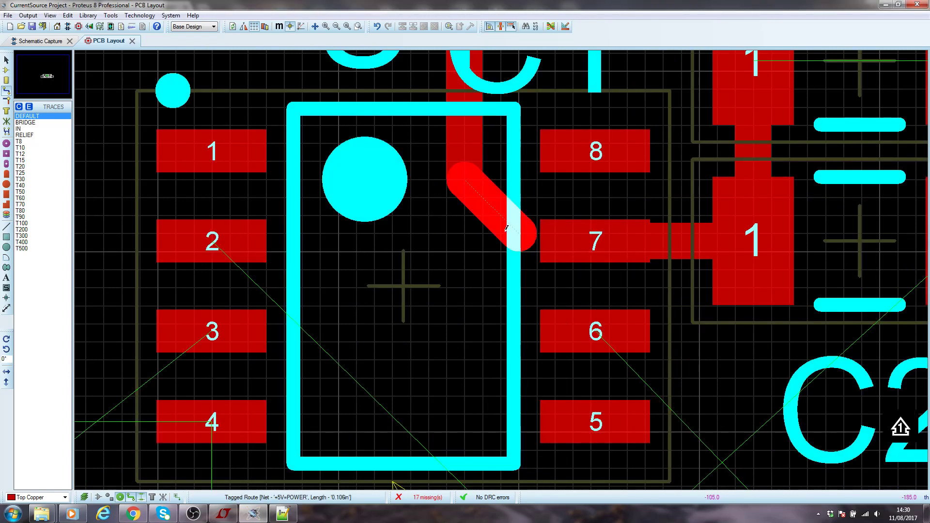
{"action": "key", "text": "ctrl+z"}
{"action": "key", "text": "ctrl+z"}
Replace the square corner of the +5V link beside U1 pin 7 with a diagonal Top Copper segment
{"action": "left_click", "coordinate": [466, 181]}
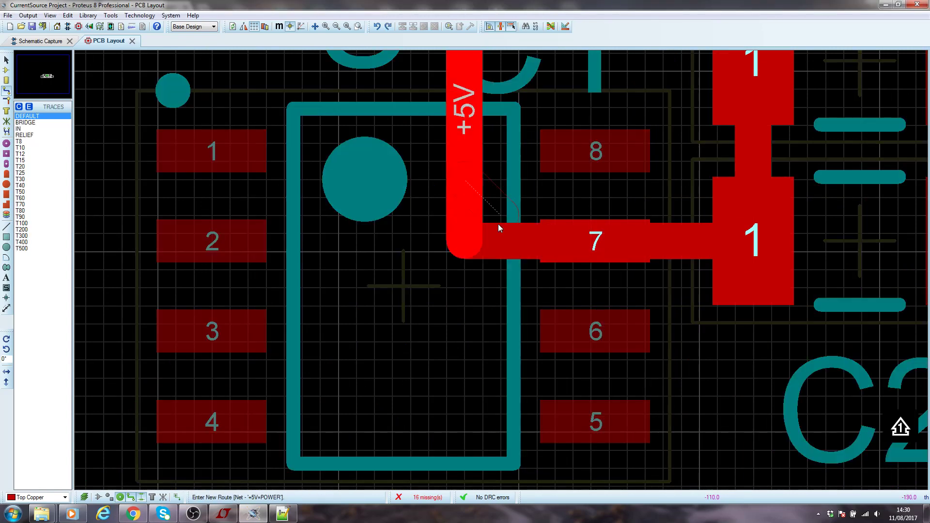
{"action": "left_click", "coordinate": [536, 244]}
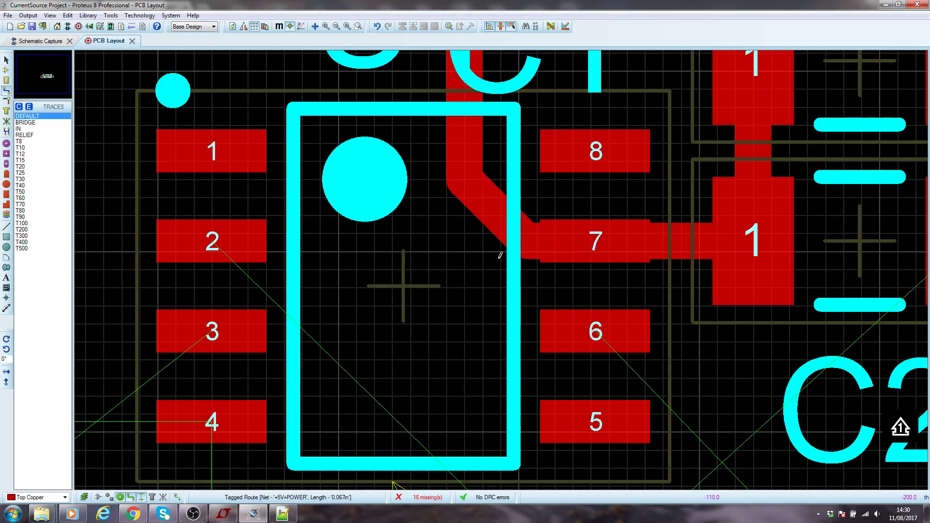
{"action": "scroll", "coordinate": [500, 256], "scroll_direction": "down", "scroll_amount": 3}
{"action": "scroll", "coordinate": [478, 266], "scroll_direction": "up", "scroll_amount": 3}
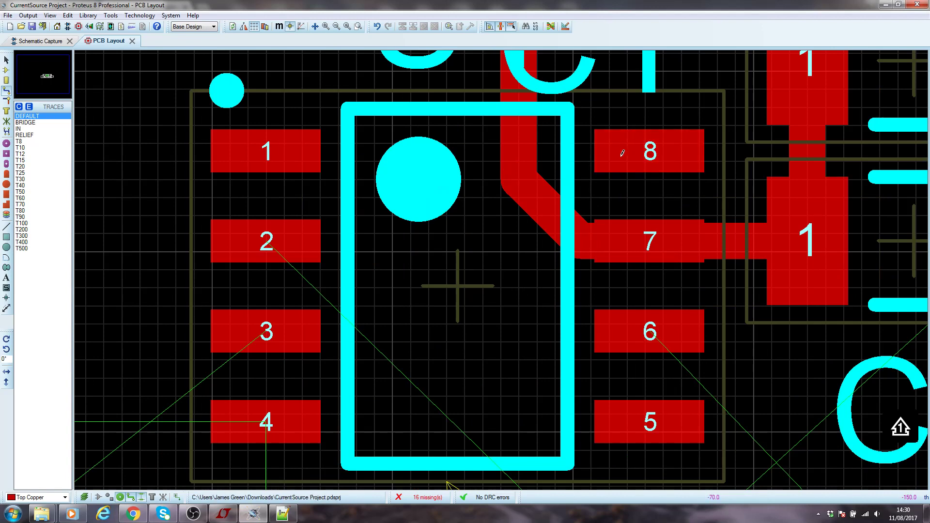
{"action": "scroll", "coordinate": [583, 226], "scroll_direction": "down", "scroll_amount": 4}
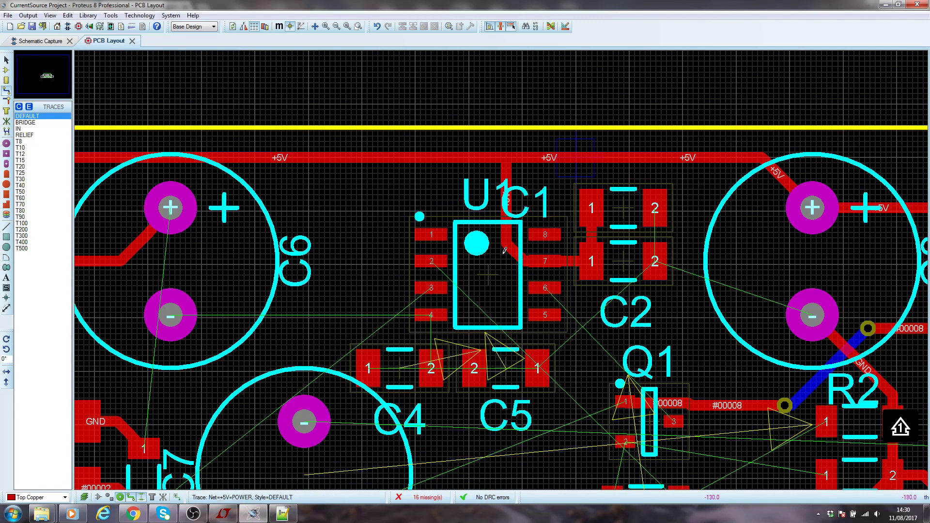
Route +5V on Top Copper from the main trace straight down to C1 pin 1, and remove the link running through U1
{"action": "left_click", "coordinate": [592, 154]}
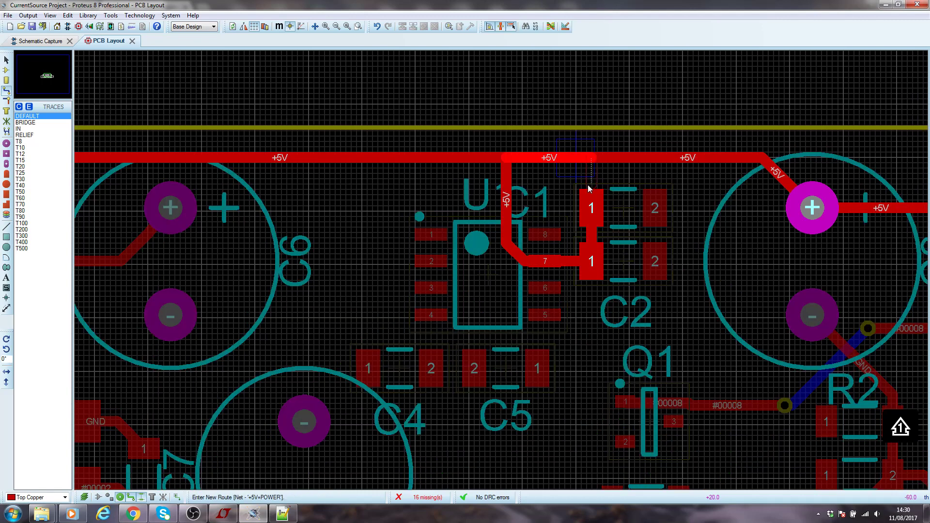
{"action": "left_click", "coordinate": [590, 220]}
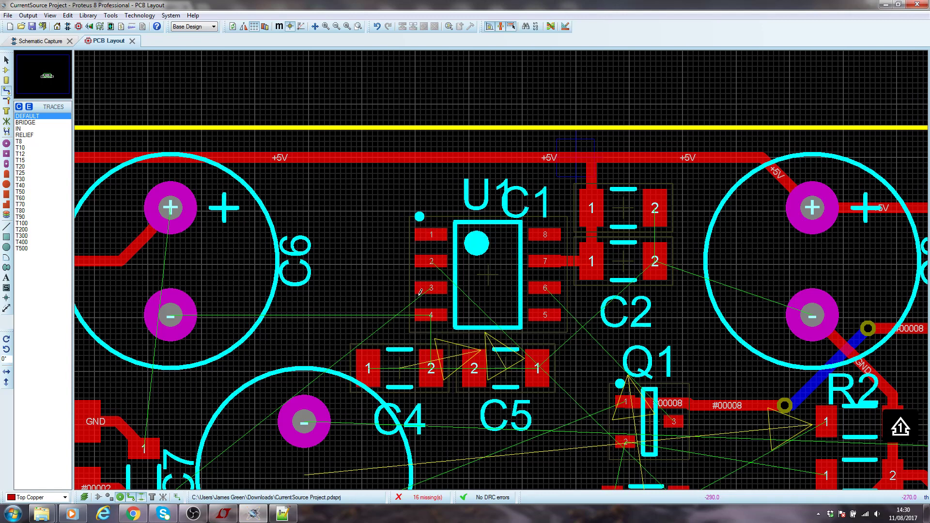
Draw a -5V trace from U1 pin 4 down past C5 pin 2, and a +5V trace from U1 pin 7 up about 0.15 in
{"action": "left_click", "coordinate": [438, 313]}
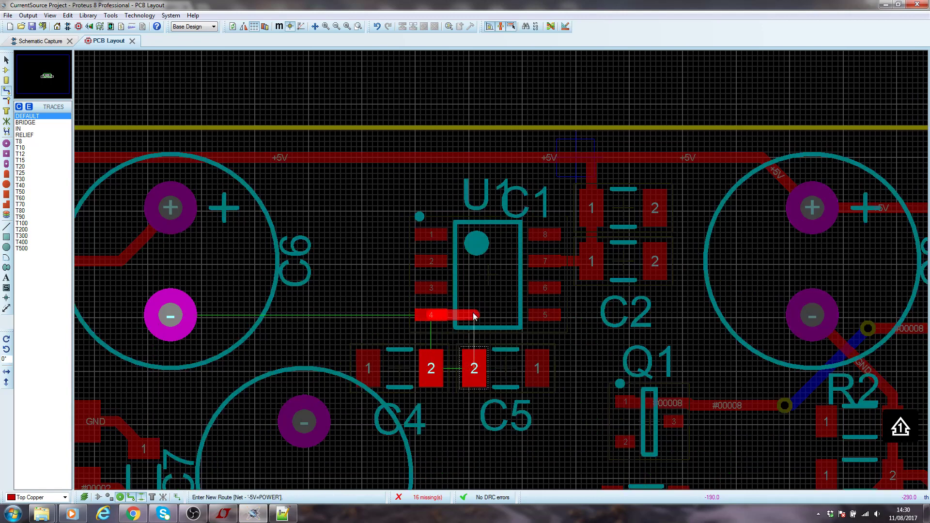
{"action": "double_click", "coordinate": [486, 445]}
{"action": "left_click", "coordinate": [538, 259]}
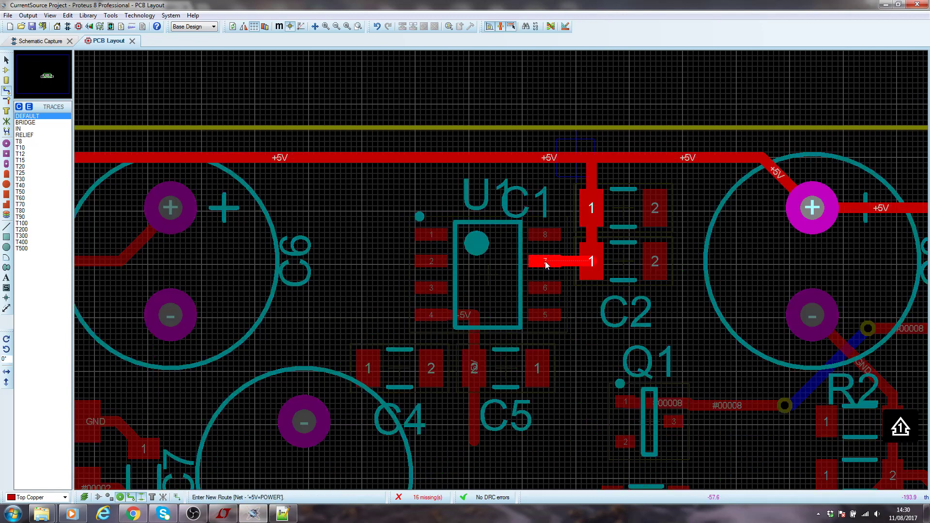
{"action": "left_click", "coordinate": [488, 179]}
{"action": "right_click", "coordinate": [488, 179]}
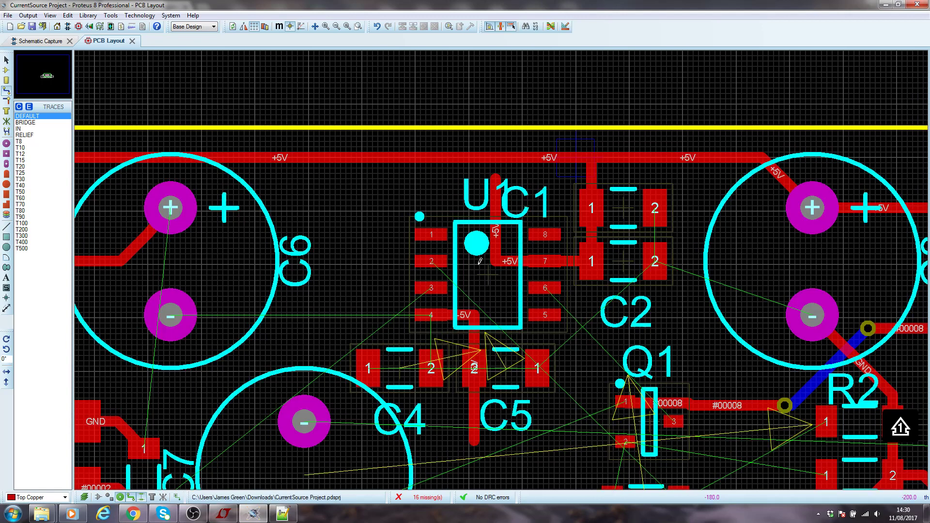
Extend the -5V trace up through U1 about 0.25 in above pin 4's level, and the +5V trace down about 0.34 in past C5
{"action": "left_click", "coordinate": [473, 366]}
{"action": "left_click", "coordinate": [472, 180]}
{"action": "right_click", "coordinate": [472, 180]}
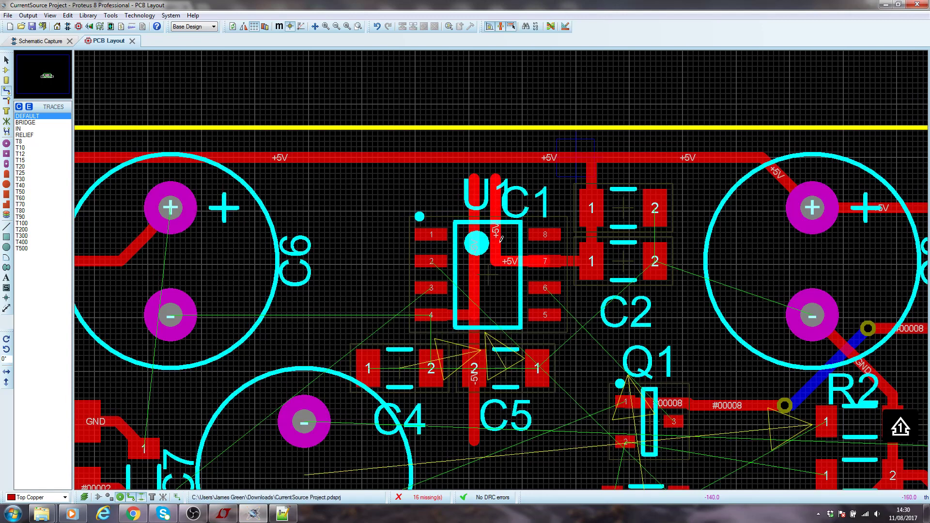
{"action": "left_click", "coordinate": [497, 262]}
{"action": "left_click", "coordinate": [492, 440]}
{"action": "right_click", "coordinate": [491, 440]}
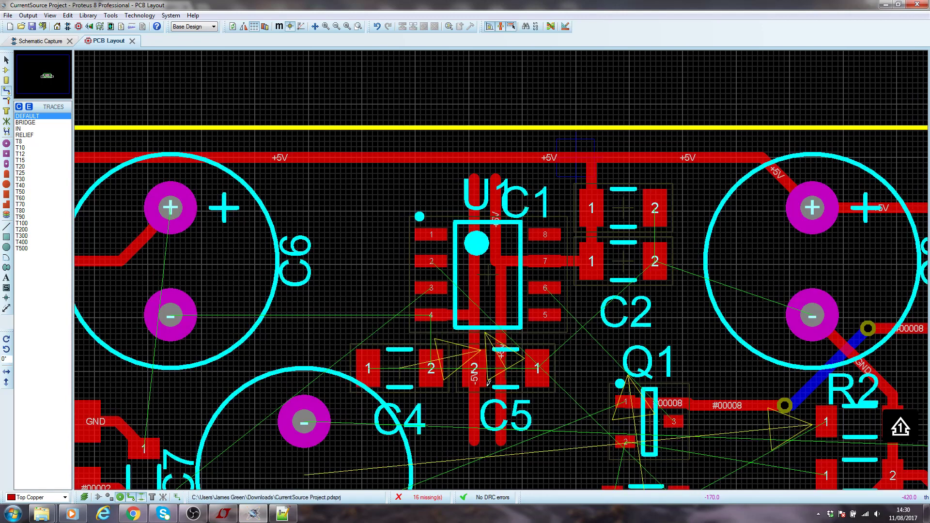
Shift the lower vertical +5V trace about 10 th sideways in line with the upper one inside U1
{"action": "right_click", "coordinate": [504, 279]}
{"action": "left_click", "coordinate": [526, 283]}
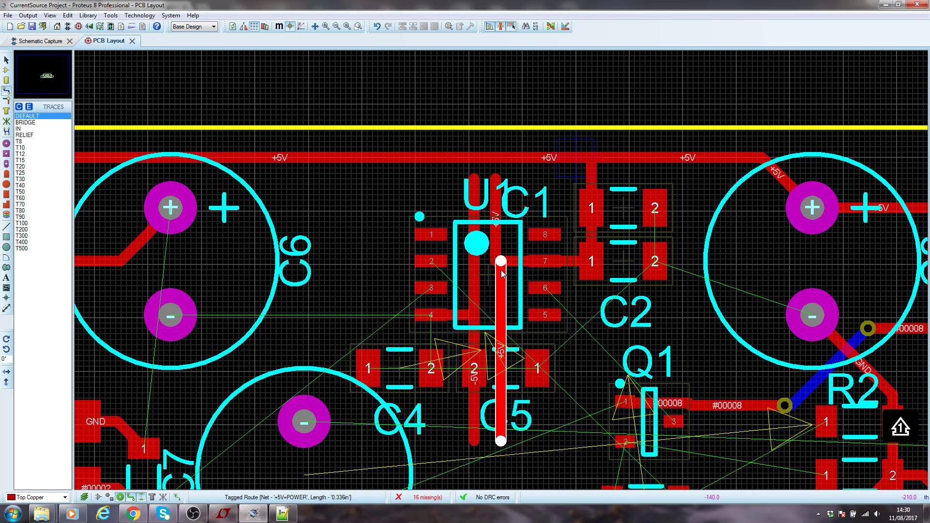
{"action": "left_click_drag", "start_coordinate": [501, 320], "coordinate": [496, 322]}
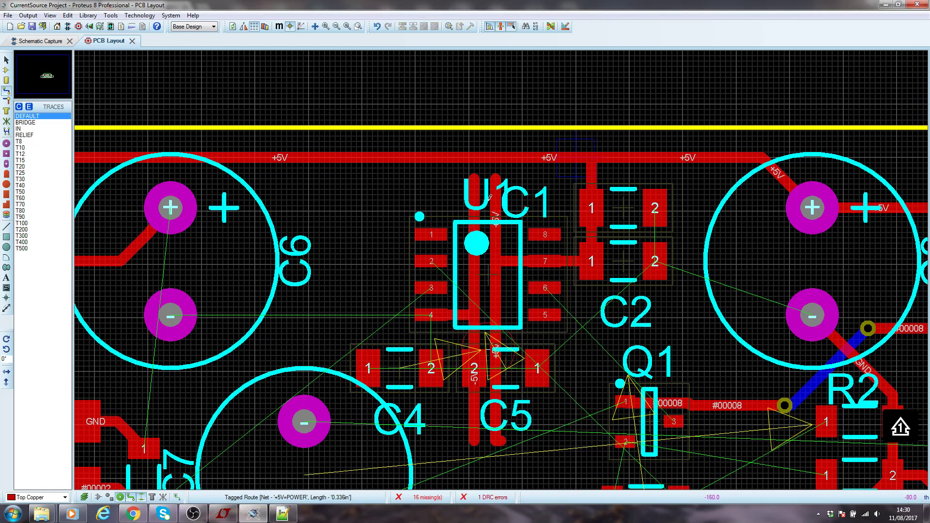
{"action": "left_click", "coordinate": [461, 339]}
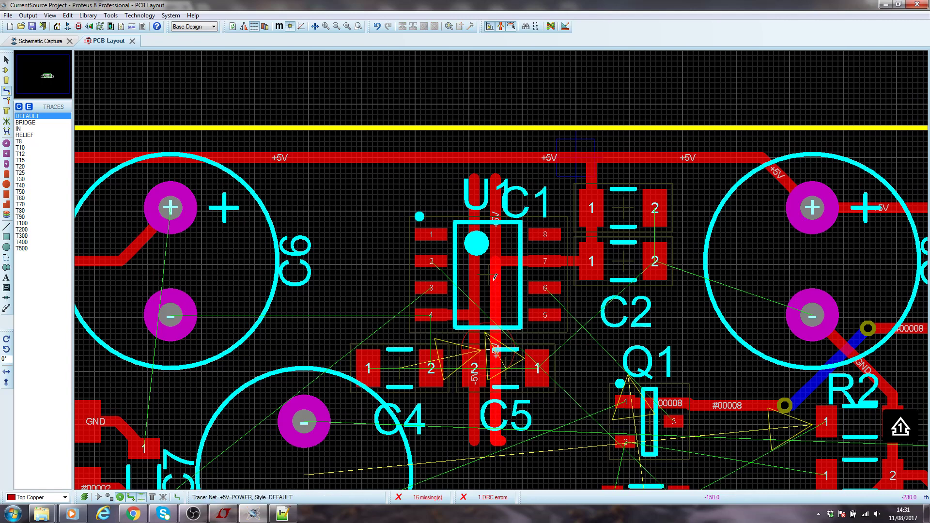
Delete all the trial +5V and -5V traces running vertically through U1 and C5
{"action": "right_click", "coordinate": [495, 183]}
{"action": "key", "text": "Delete"}
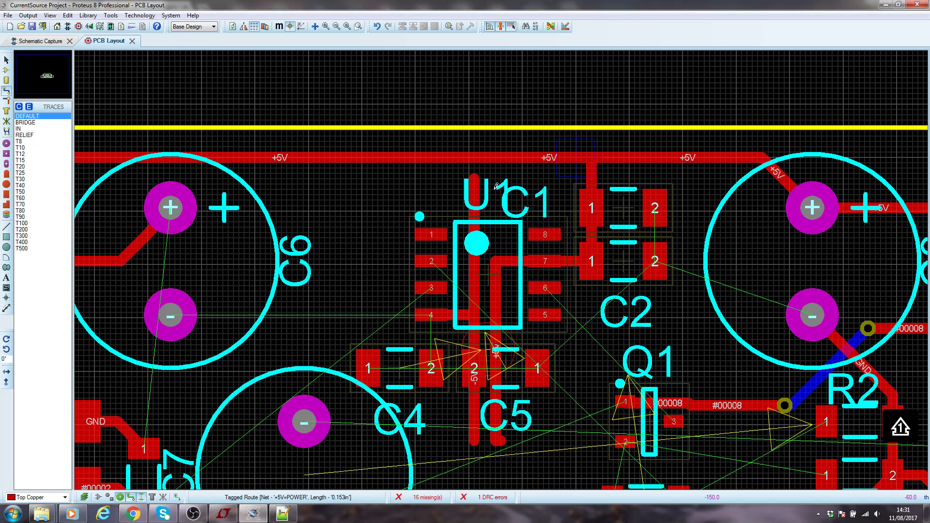
{"action": "key", "text": "Delete"}
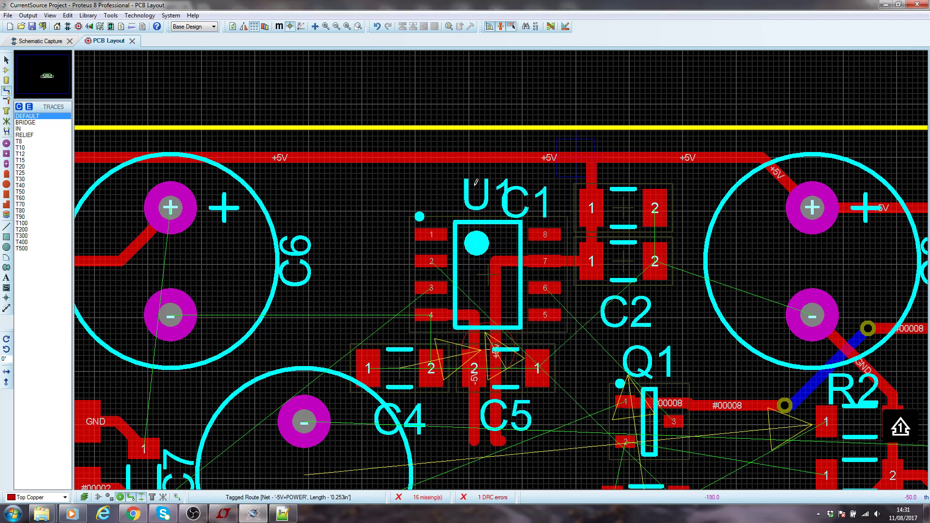
{"action": "right_click", "coordinate": [481, 411]}
{"action": "key", "text": "Delete"}
{"action": "right_click", "coordinate": [495, 409]}
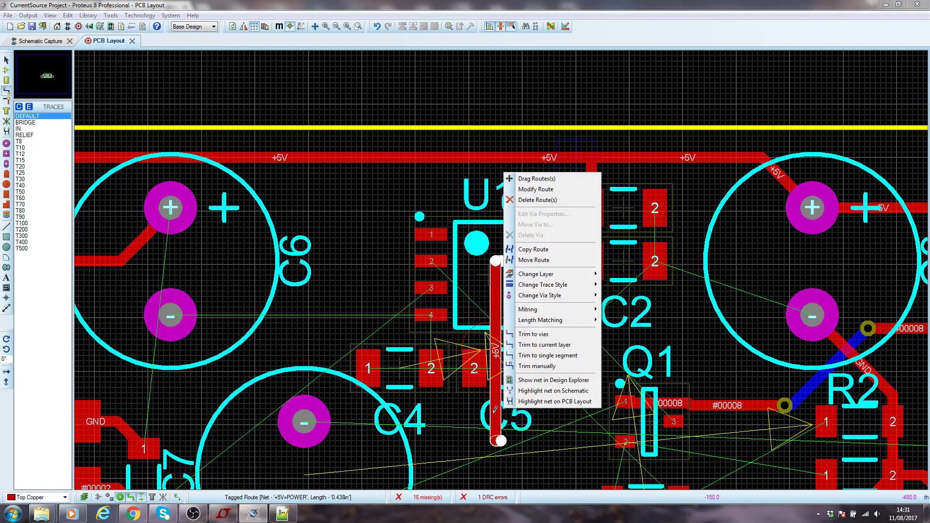
{"action": "key", "text": "Delete"}
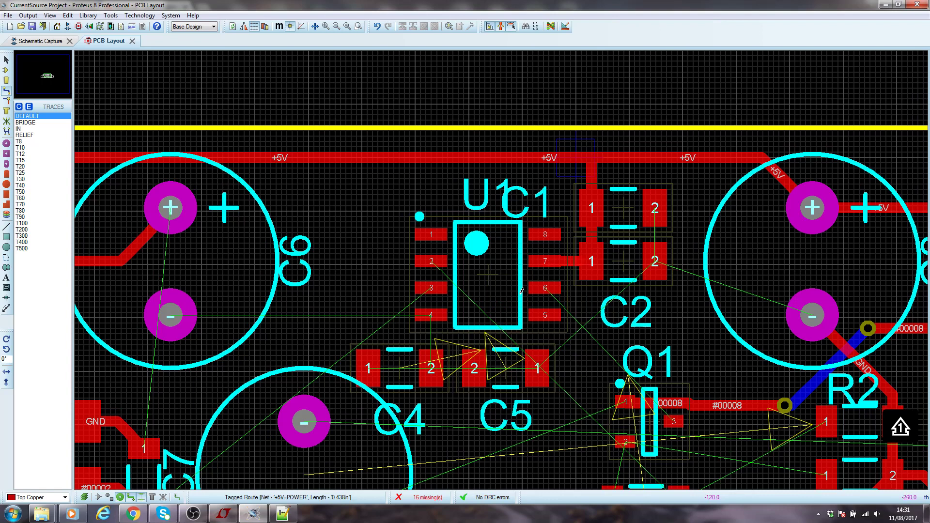
Route -5V on Top Copper from U1 pin 4 down to C4 pin 2 and across to C5 pin 2
{"action": "left_click", "coordinate": [434, 314]}
{"action": "left_click", "coordinate": [439, 372]}
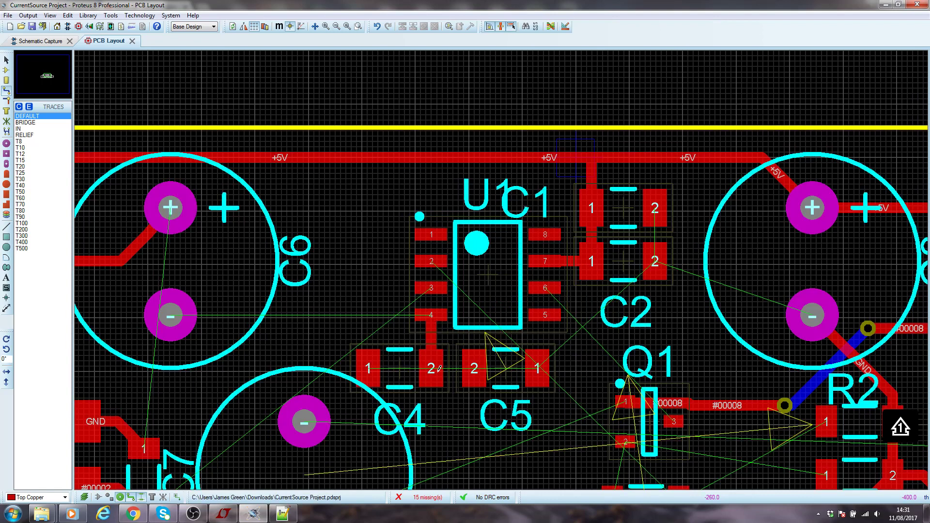
{"action": "left_click", "coordinate": [435, 375]}
{"action": "left_click", "coordinate": [476, 379]}
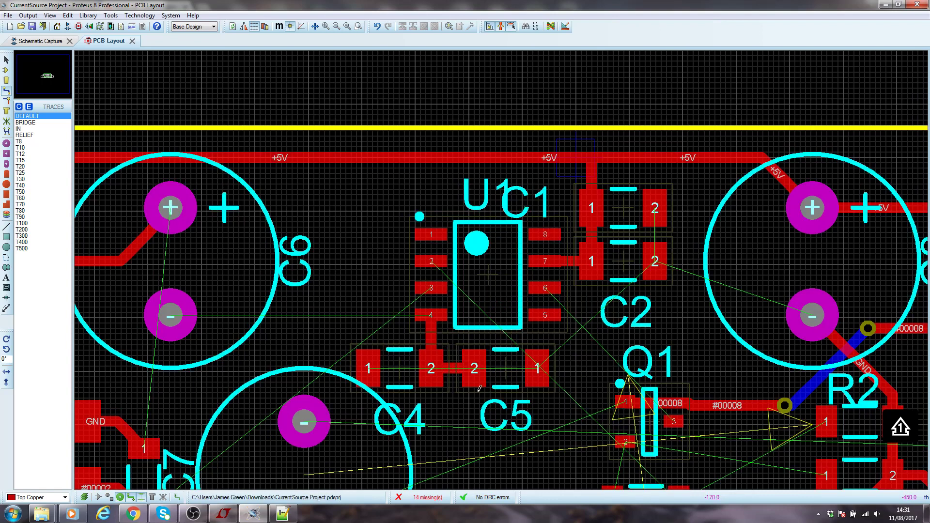
Route -5V on Top Copper from U1 pin 4 across and down to C5 pin 2, and delete the direct trace from pin 4 to C4
{"action": "scroll", "coordinate": [468, 334], "scroll_direction": "up", "scroll_amount": 2}
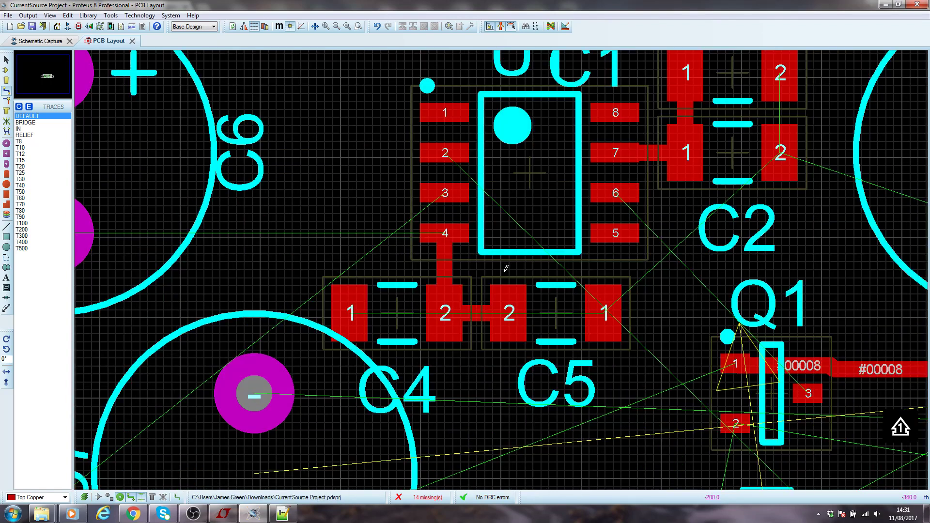
{"action": "left_click", "coordinate": [439, 214]}
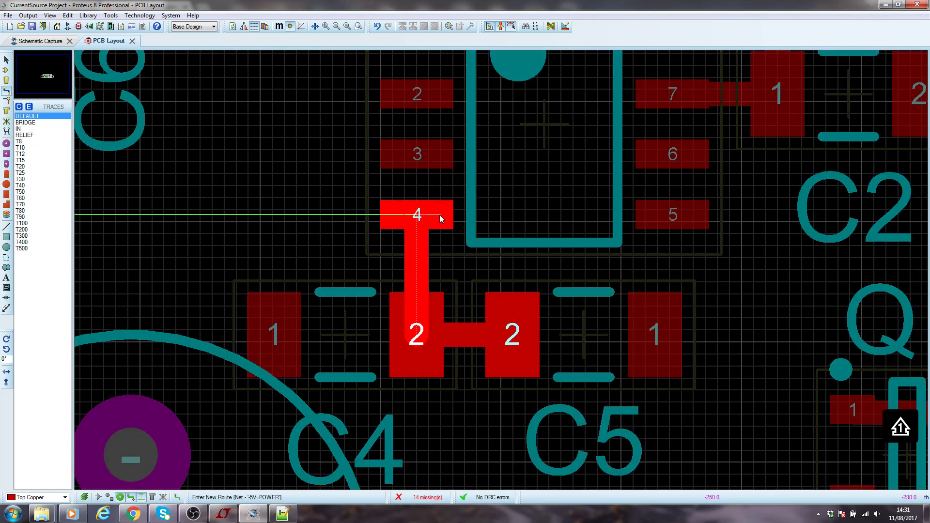
{"action": "left_click", "coordinate": [512, 320]}
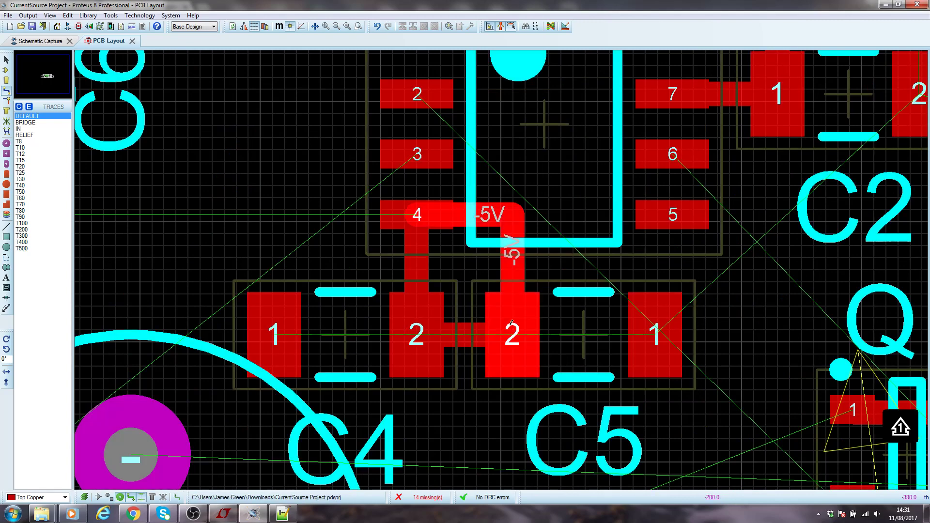
{"action": "right_click", "coordinate": [419, 254]}
{"action": "left_click", "coordinate": [459, 280]}
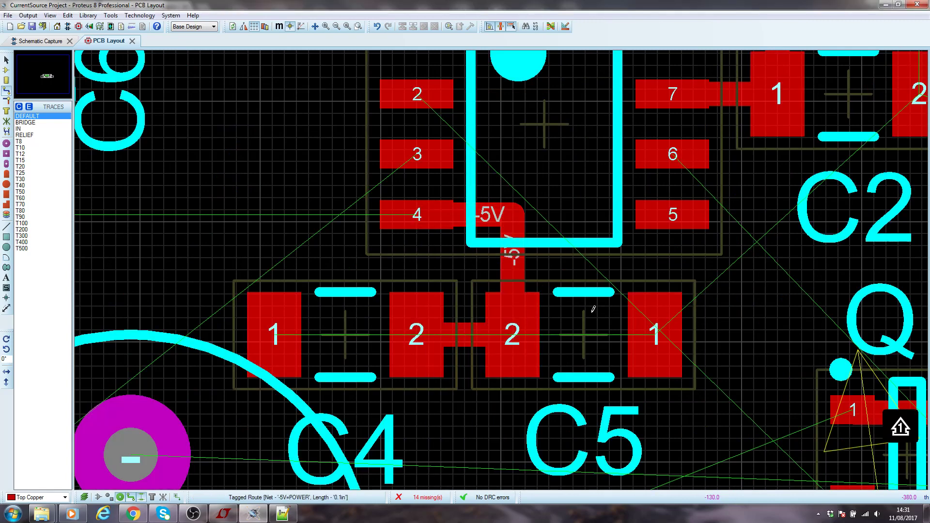
Replace the square corner of the -5V trace between U1 pin 4 and C5 pin 2 with a diagonal segment
{"action": "left_click", "coordinate": [478, 214]}
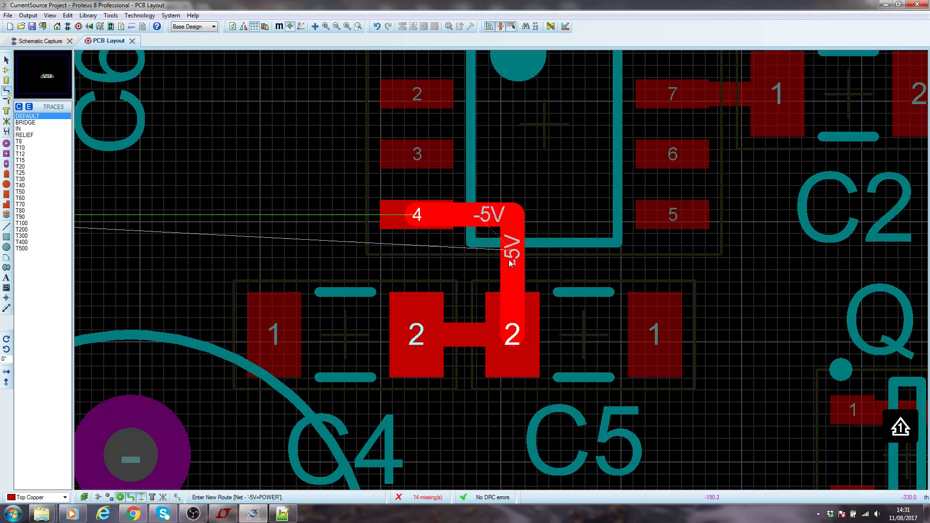
{"action": "left_click", "coordinate": [512, 251]}
{"action": "right_click", "coordinate": [510, 216]}
{"action": "left_click", "coordinate": [514, 220]}
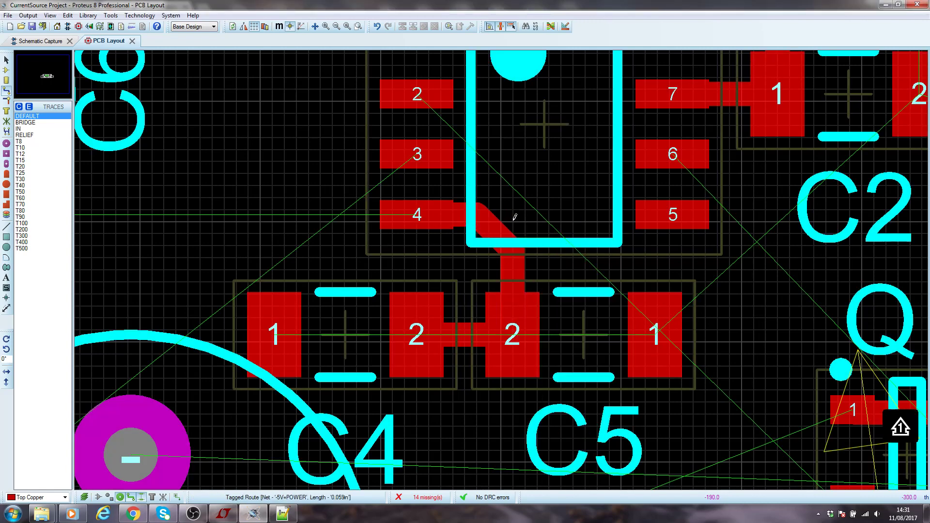
{"action": "scroll", "coordinate": [566, 250], "scroll_direction": "down", "scroll_amount": 3}
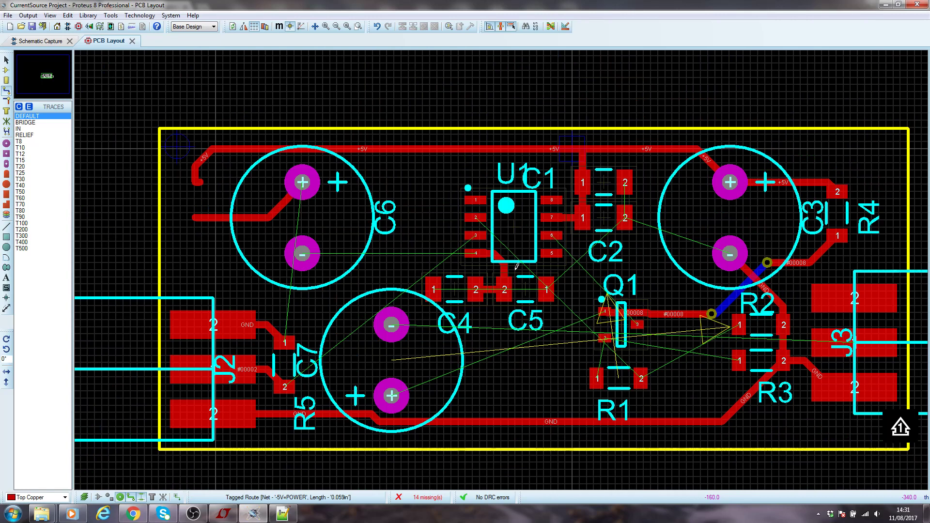
Route -5V straight down from U1 pin 4 to C4 pin 2 and delete the diagonal trace running to C5 pin 2
{"action": "scroll", "coordinate": [480, 261], "scroll_direction": "up", "scroll_amount": 2}
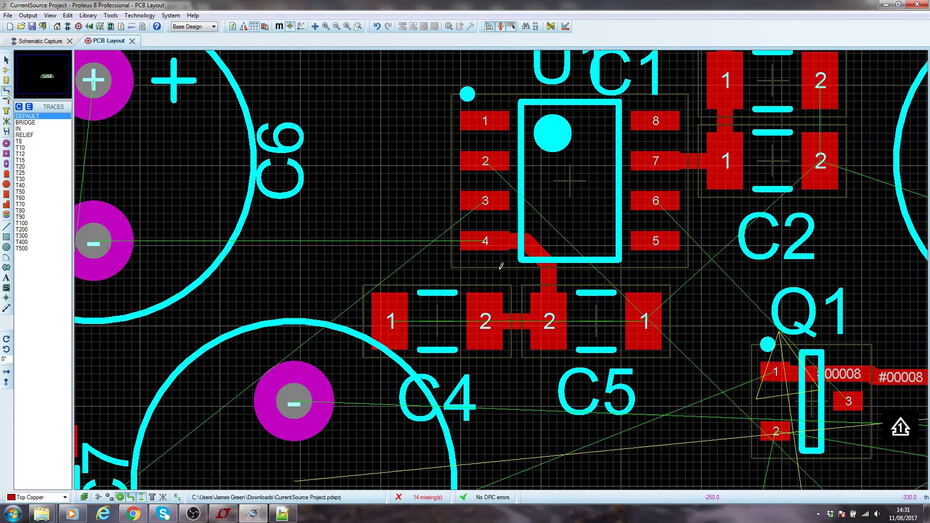
{"action": "left_click", "coordinate": [491, 238]}
{"action": "left_click", "coordinate": [485, 320]}
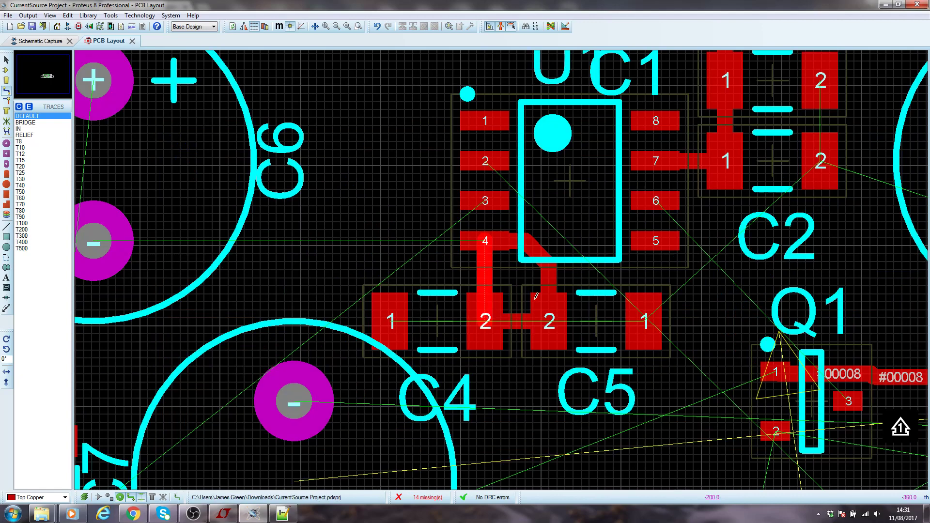
{"action": "right_click", "coordinate": [552, 268]}
{"action": "right_click", "coordinate": [553, 268]}
{"action": "scroll", "coordinate": [626, 282], "scroll_direction": "down", "scroll_amount": 1}
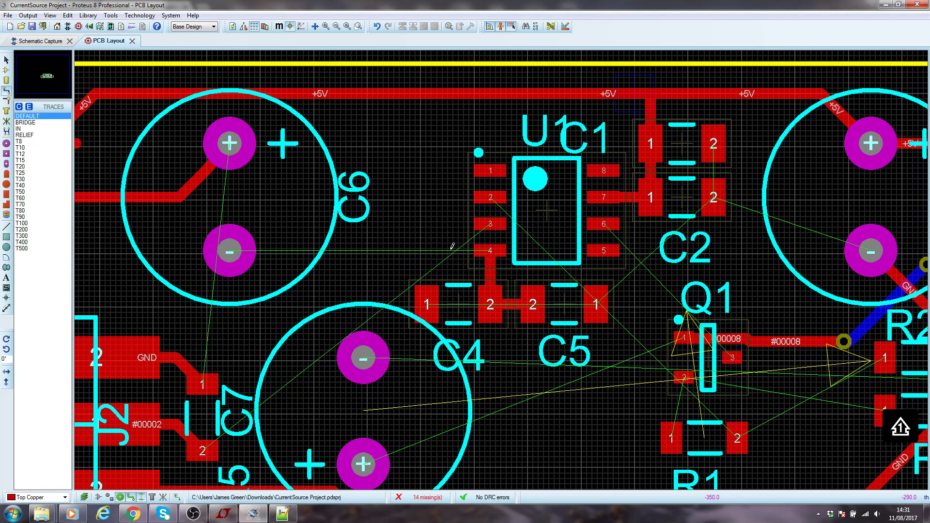
Rotate Q1 by 180° in place so that pin 3 faces U1
{"action": "scroll", "coordinate": [571, 245], "scroll_direction": "down", "scroll_amount": 3}
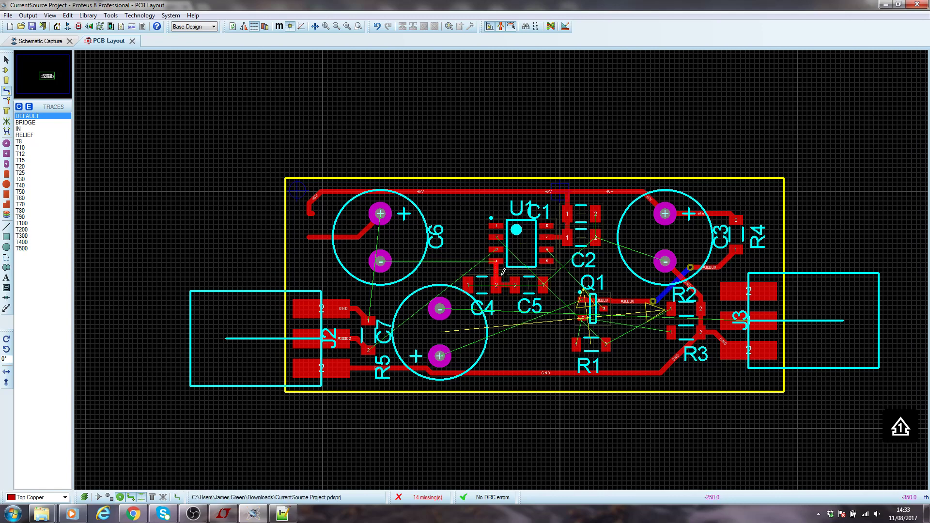
{"action": "scroll", "coordinate": [503, 272], "scroll_direction": "up", "scroll_amount": 2}
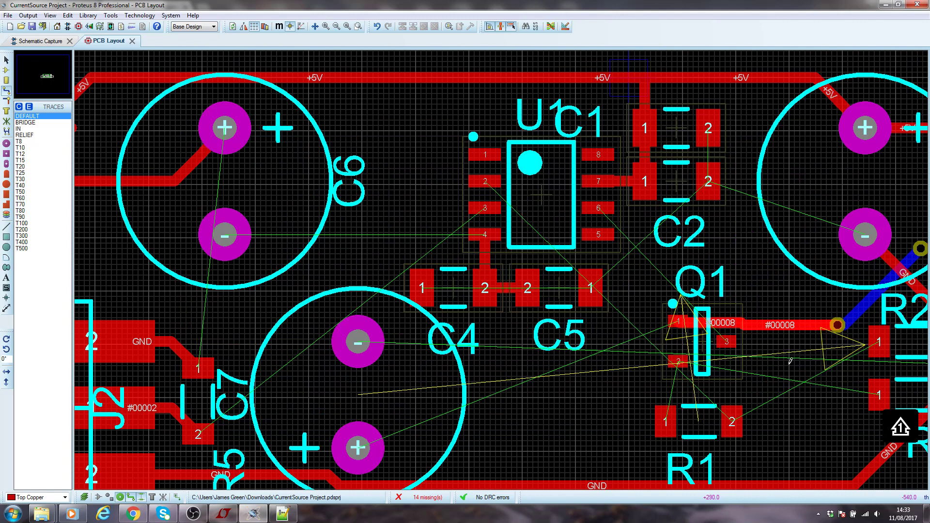
{"action": "left_click", "coordinate": [6, 70]}
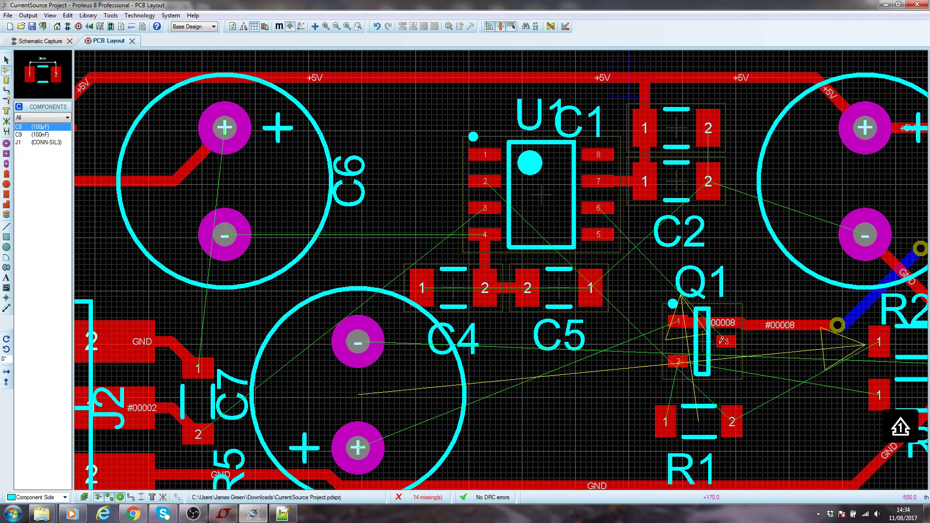
{"action": "left_click", "coordinate": [725, 341]}
{"action": "key", "text": "KP_Add"}
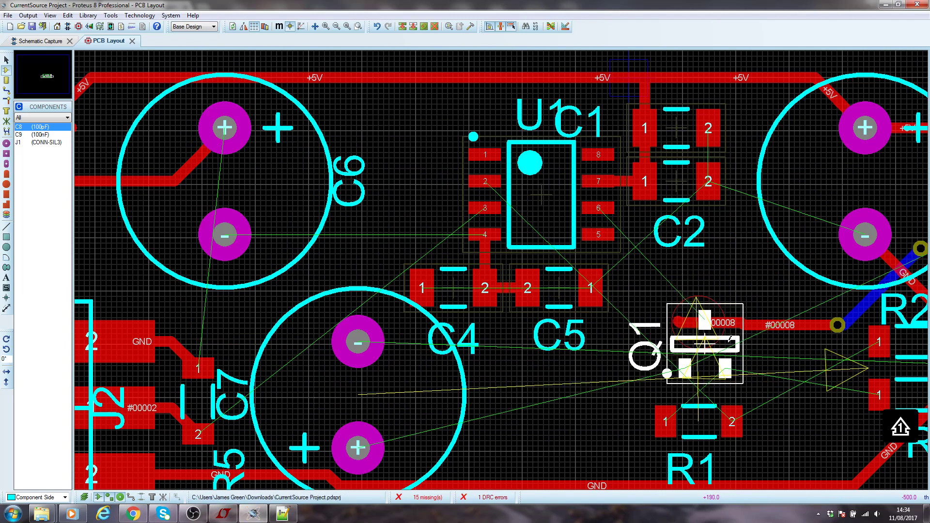
{"action": "key", "text": "KP_Add"}
Delete the #00008 route between Q1 and R4, including its blue section and vias
{"action": "left_click", "coordinate": [6, 90]}
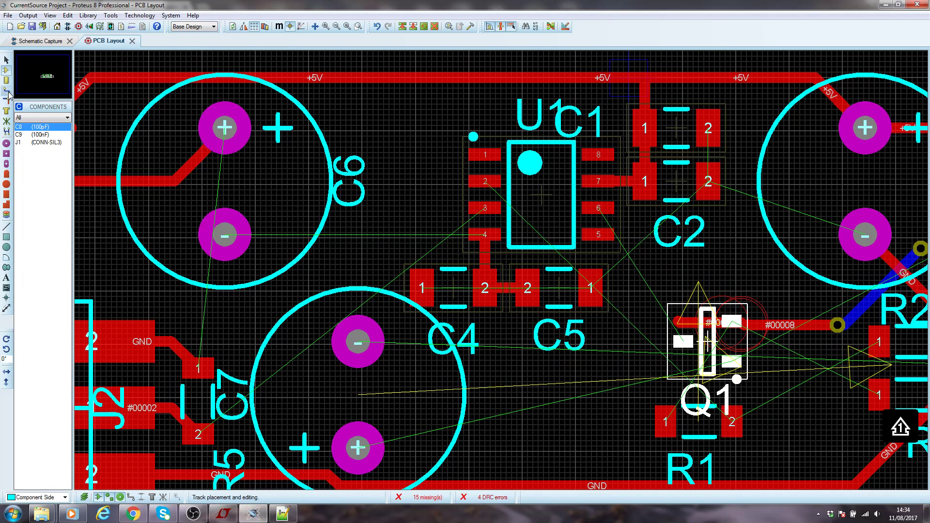
{"action": "right_click", "coordinate": [803, 316]}
{"action": "right_click", "coordinate": [797, 323]}
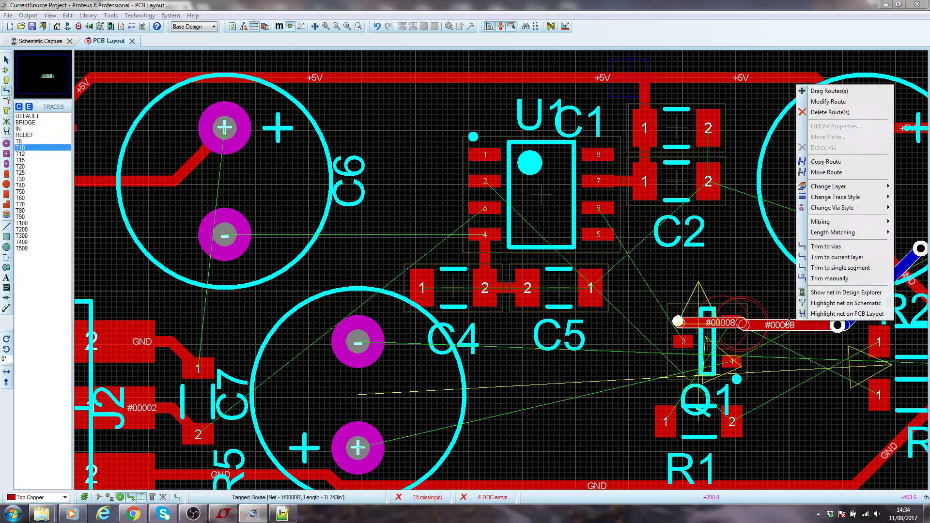
{"action": "right_click", "coordinate": [795, 324]}
Move Q1 up to just below C2, and shift the C2 label to the R4 side of the capacitor
{"action": "left_click", "coordinate": [5, 69]}
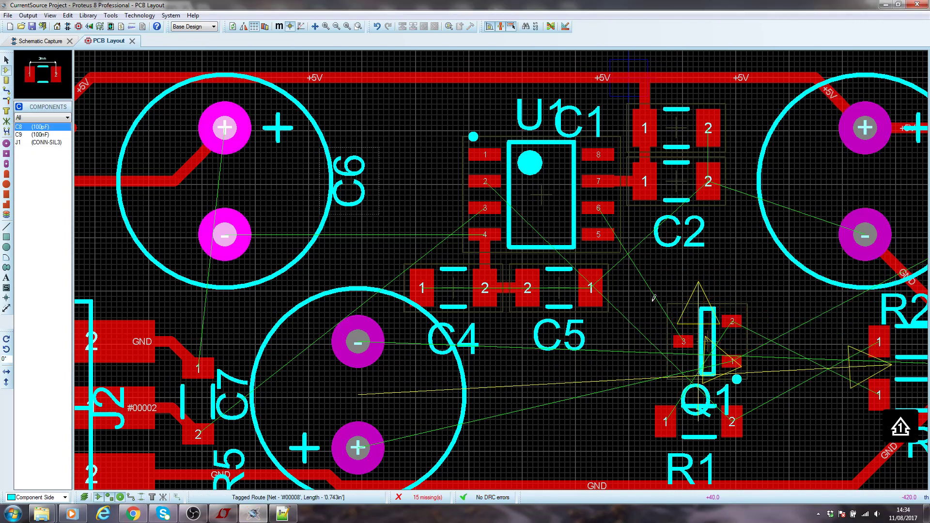
{"action": "left_click", "coordinate": [683, 345]}
{"action": "left_click_drag", "start_coordinate": [683, 345], "coordinate": [650, 291]}
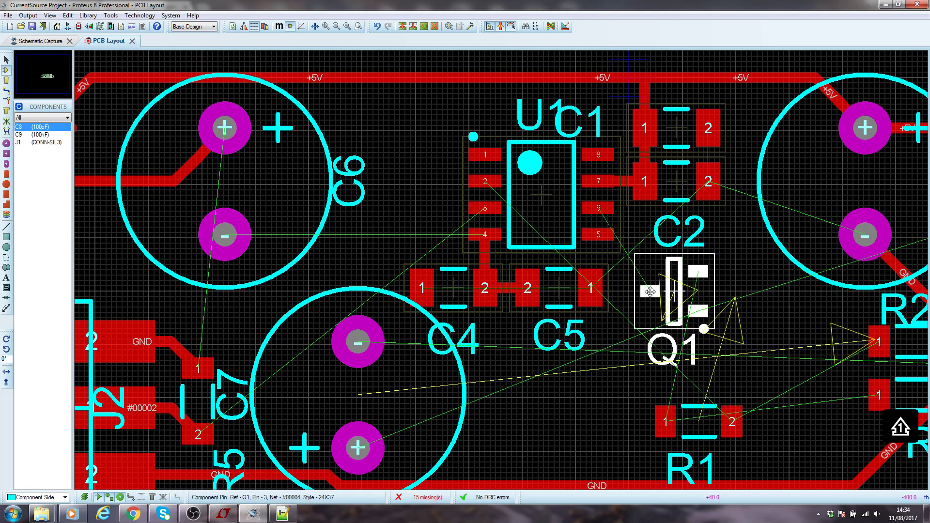
{"action": "left_click", "coordinate": [674, 185]}
{"action": "left_click_drag", "start_coordinate": [672, 232], "coordinate": [756, 183]}
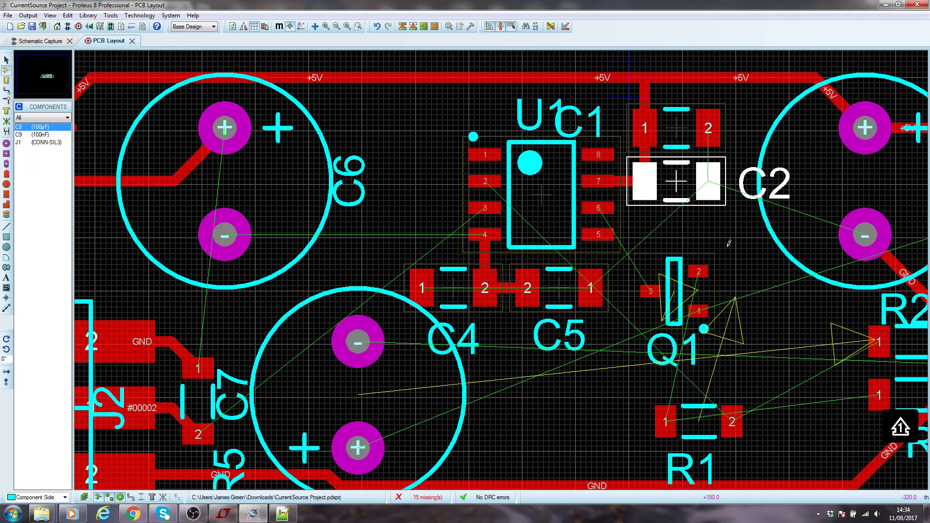
Move Q1 up close beneath C2, bringing pin 3 nearer to U1 pins 5 and 6
{"action": "scroll", "coordinate": [689, 240], "scroll_direction": "up", "scroll_amount": 2}
{"action": "left_click", "coordinate": [417, 377]}
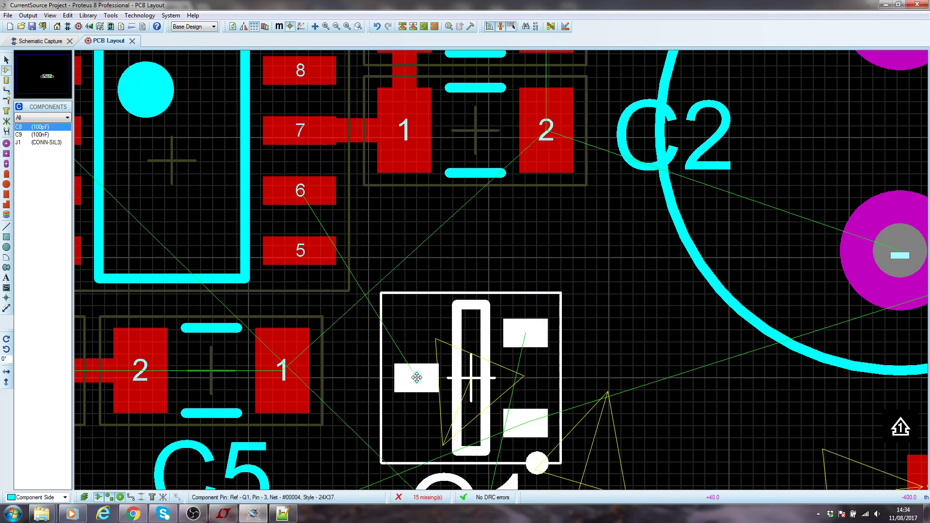
{"action": "left_click_drag", "start_coordinate": [417, 378], "coordinate": [442, 294]}
{"action": "left_click", "coordinate": [386, 366]}
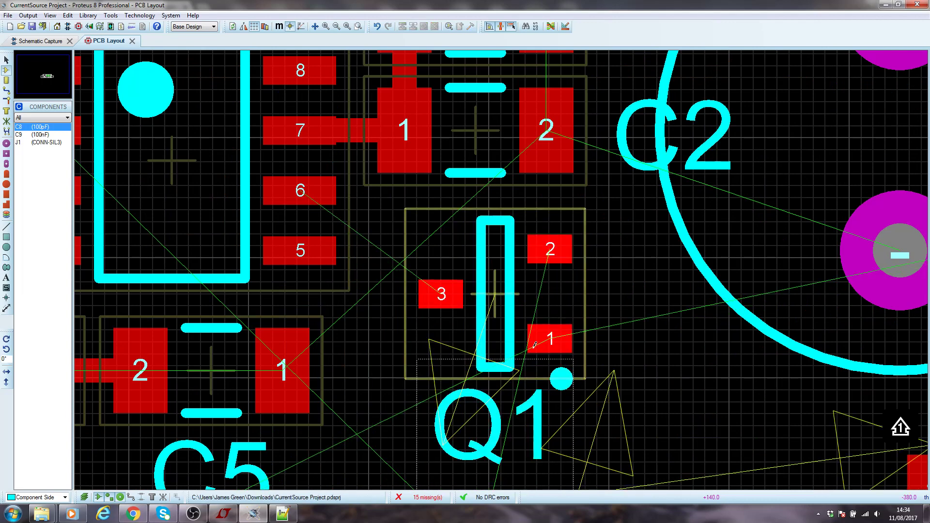
{"action": "scroll", "coordinate": [545, 279], "scroll_direction": "down", "scroll_amount": 2}
{"action": "scroll", "coordinate": [546, 277], "scroll_direction": "down", "scroll_amount": 1}
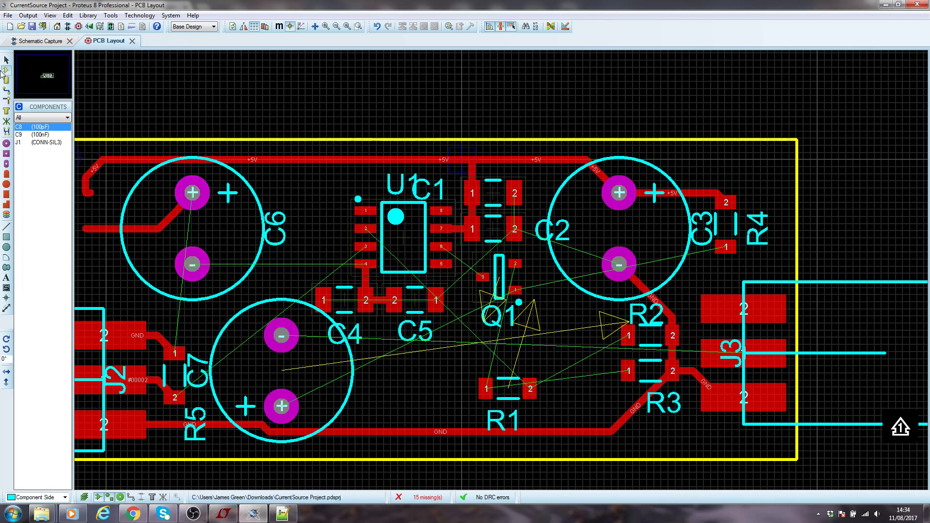
Check the circuit on the schematic and return to the PCB layout
{"action": "left_click", "coordinate": [35, 41]}
{"action": "scroll", "coordinate": [728, 219], "scroll_direction": "down", "scroll_amount": 3}
{"action": "scroll", "coordinate": [609, 315], "scroll_direction": "up", "scroll_amount": 3}
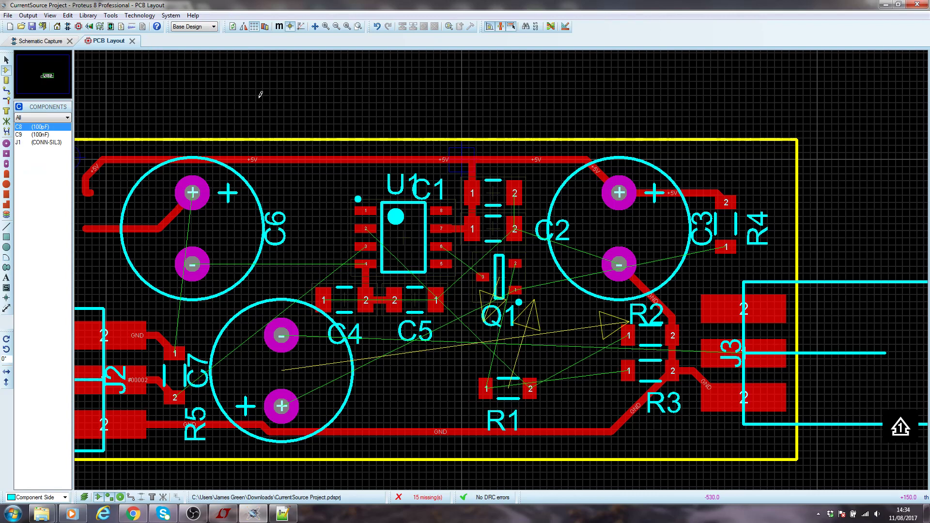
{"action": "left_click", "coordinate": [107, 40]}
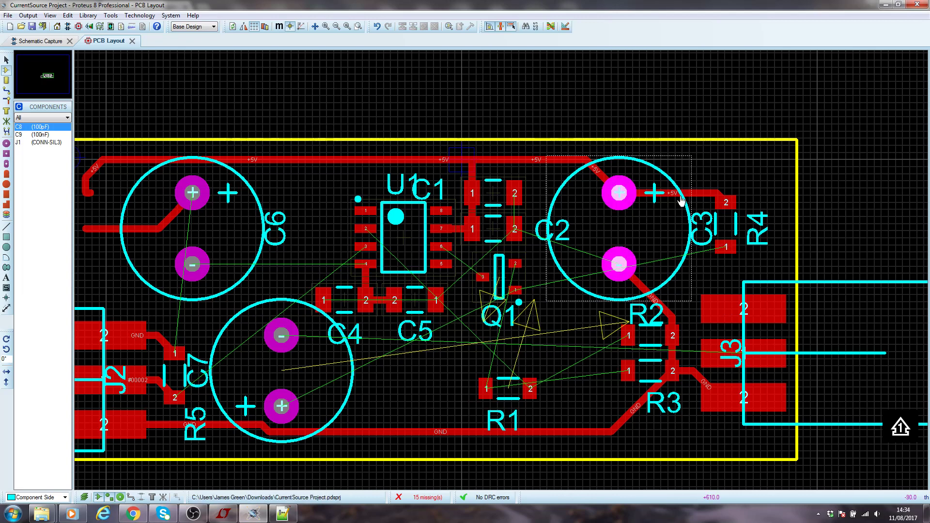
Delete the +5V trace between C3 and R4 and the GND trace between C3 and R2
{"action": "left_click", "coordinate": [6, 90]}
{"action": "right_click", "coordinate": [716, 191]}
{"action": "right_click", "coordinate": [716, 191]}
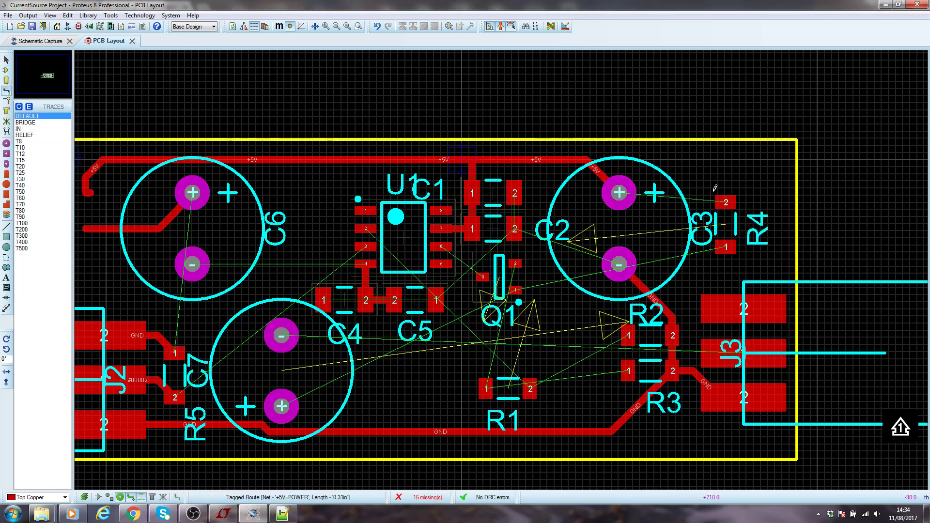
{"action": "right_click", "coordinate": [663, 301]}
{"action": "right_click", "coordinate": [662, 300]}
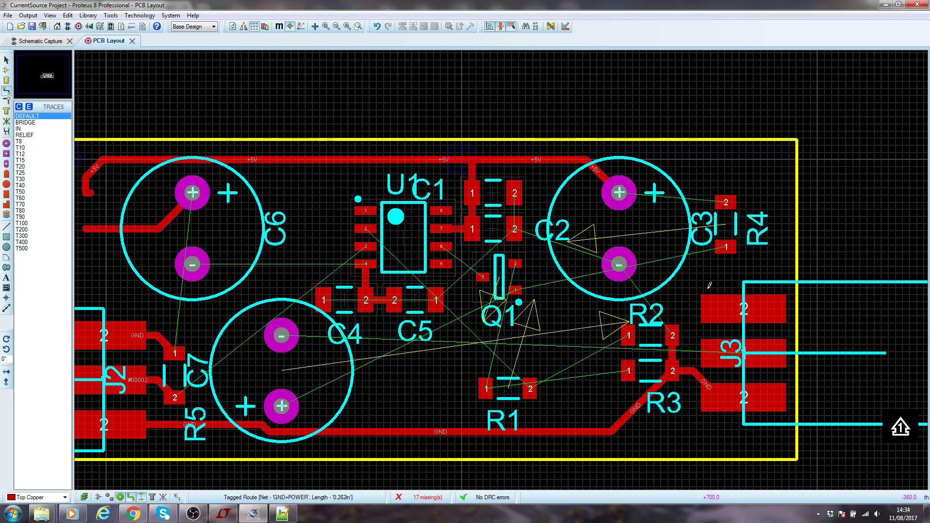
Move R4 between Q1 and C3, with its pin 1 beside pin 1 of Q1
{"action": "left_click", "coordinate": [5, 71]}
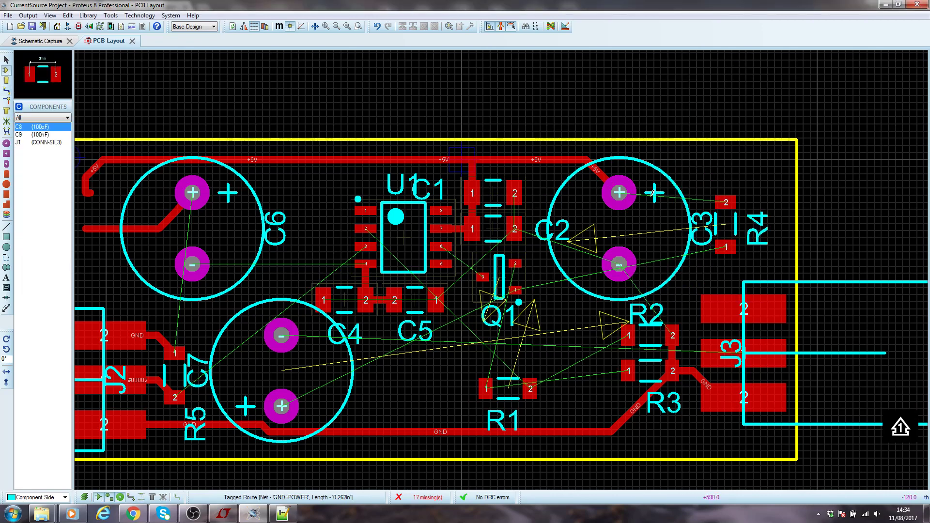
{"action": "left_click", "coordinate": [726, 206]}
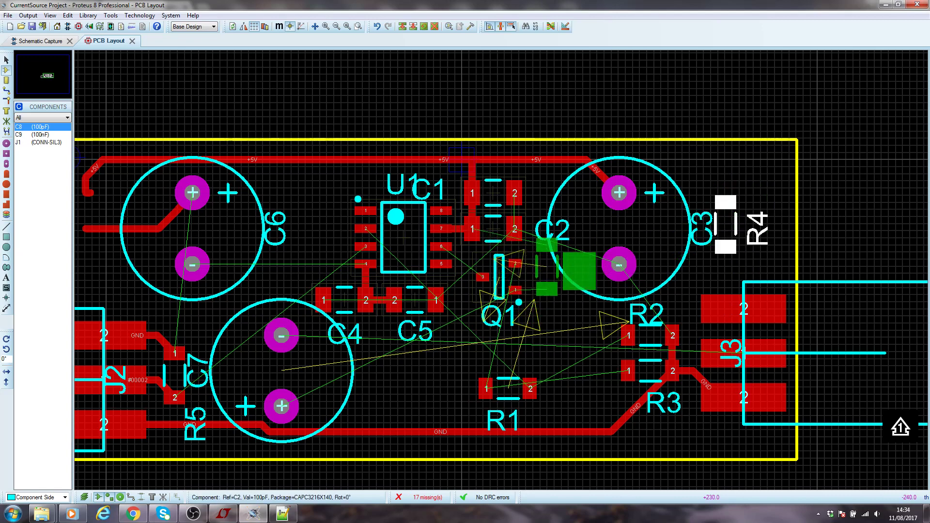
{"action": "left_click_drag", "start_coordinate": [547, 245], "coordinate": [547, 249]}
Move C3 toward the J3 end of the board and realign its +5V trace with the main +5V rail
{"action": "left_click", "coordinate": [5, 62]}
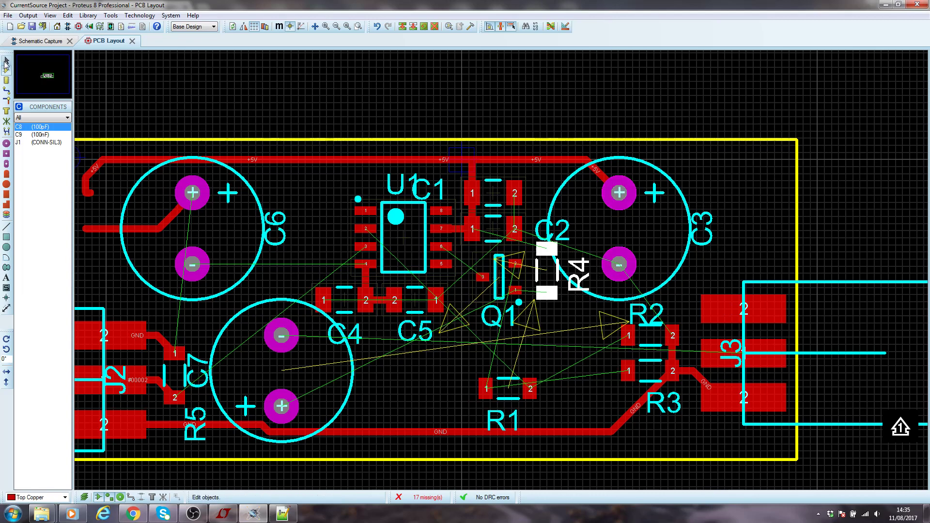
{"action": "left_click_drag", "start_coordinate": [619, 192], "coordinate": [696, 180]}
{"action": "left_click", "coordinate": [569, 178]}
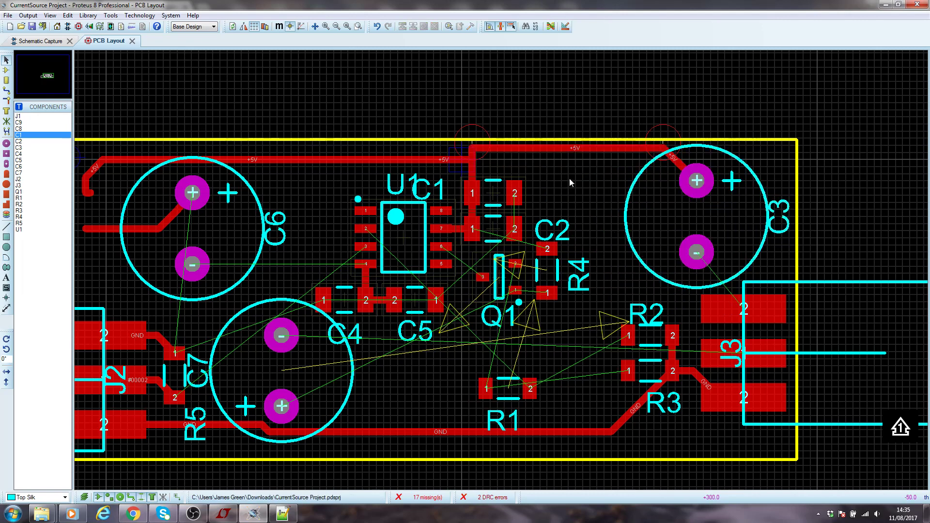
{"action": "left_click", "coordinate": [576, 151]}
{"action": "left_click_drag", "start_coordinate": [596, 149], "coordinate": [598, 160]}
{"action": "left_click", "coordinate": [605, 189]}
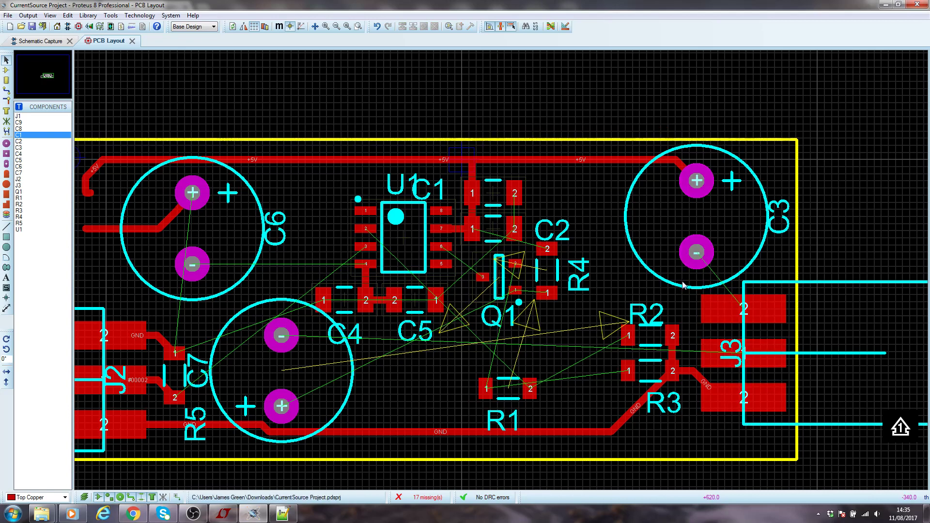
Move Q1 diagonally down beside C5 pin 1, and R4 down next to it with both pin 1 pads level
{"action": "scroll", "coordinate": [501, 273], "scroll_direction": "up", "scroll_amount": 2}
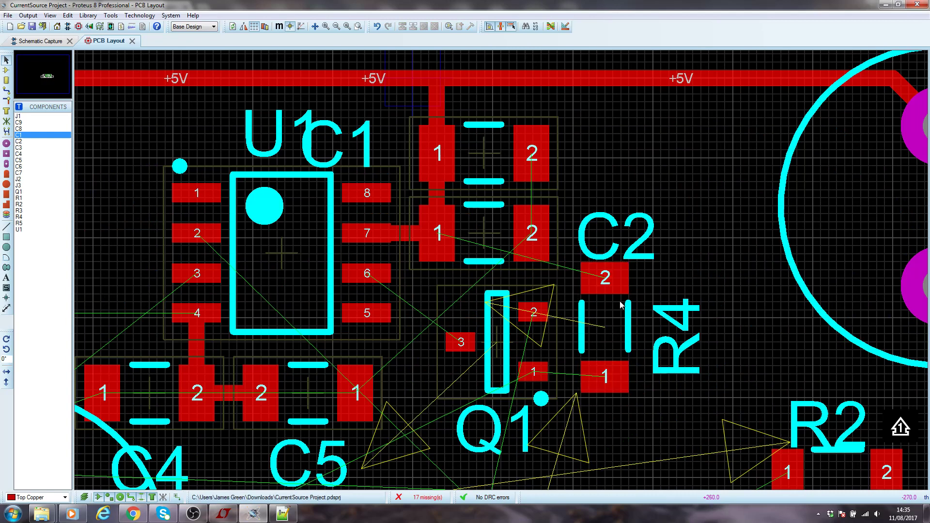
{"action": "left_click", "coordinate": [436, 230]}
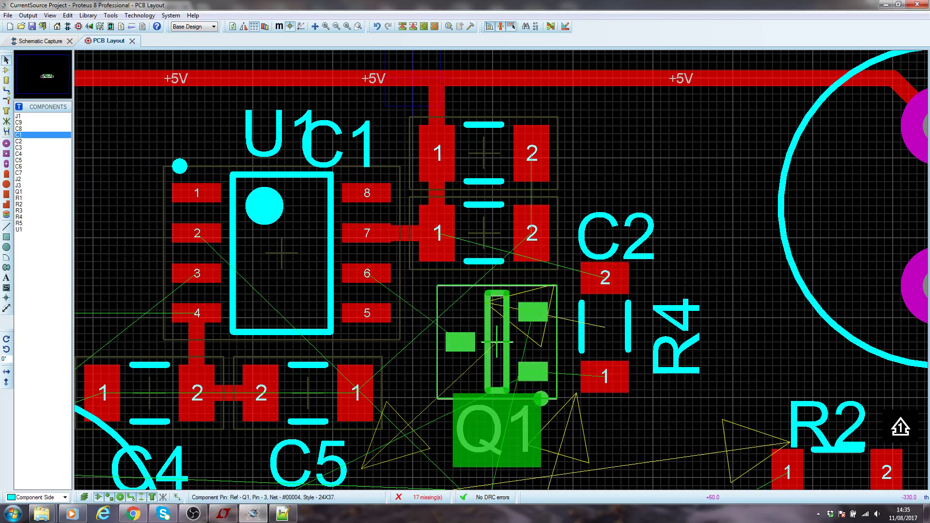
{"action": "left_click_drag", "start_coordinate": [460, 341], "coordinate": [429, 388]}
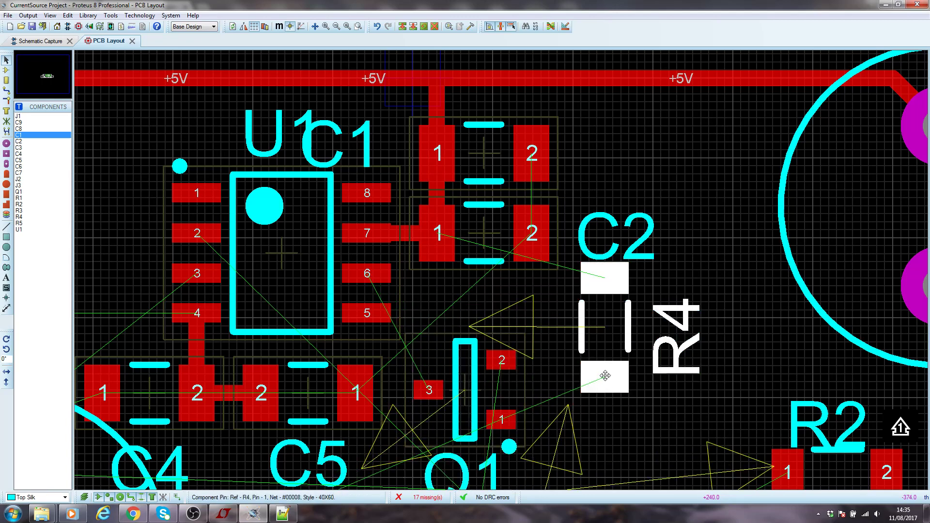
{"action": "left_click_drag", "start_coordinate": [605, 375], "coordinate": [564, 422]}
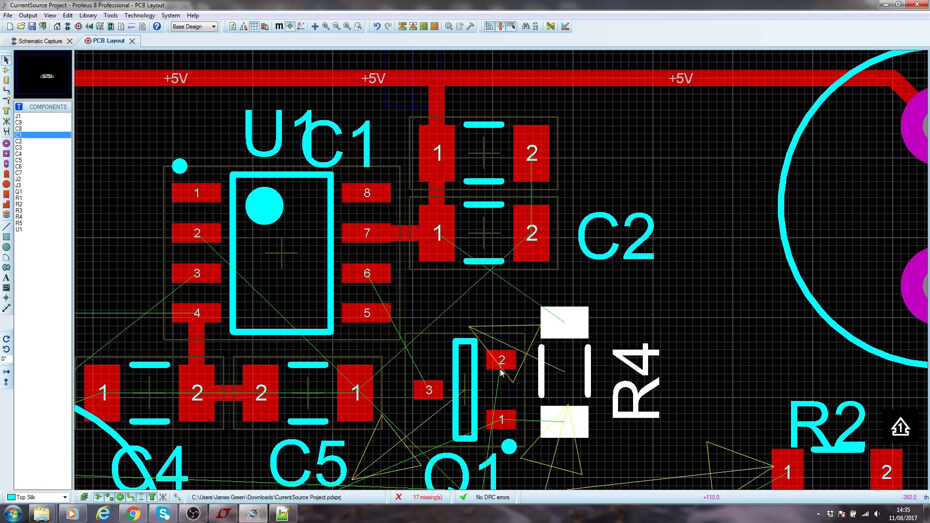
Rotate Q1 to 90° so that pin 3 faces C2, keeping it between C5 and R4
{"action": "left_click", "coordinate": [467, 364]}
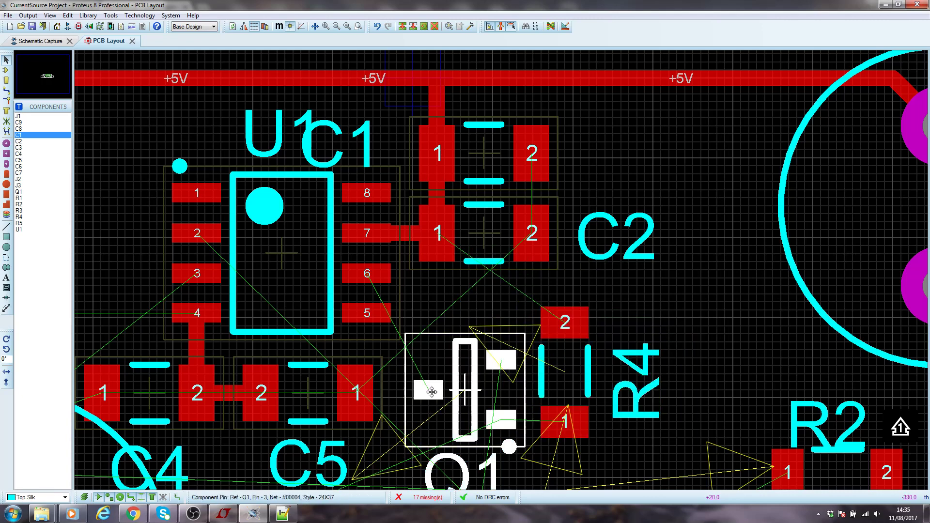
{"action": "key", "text": "KP_Add"}
{"action": "key", "text": "KP_Add"}
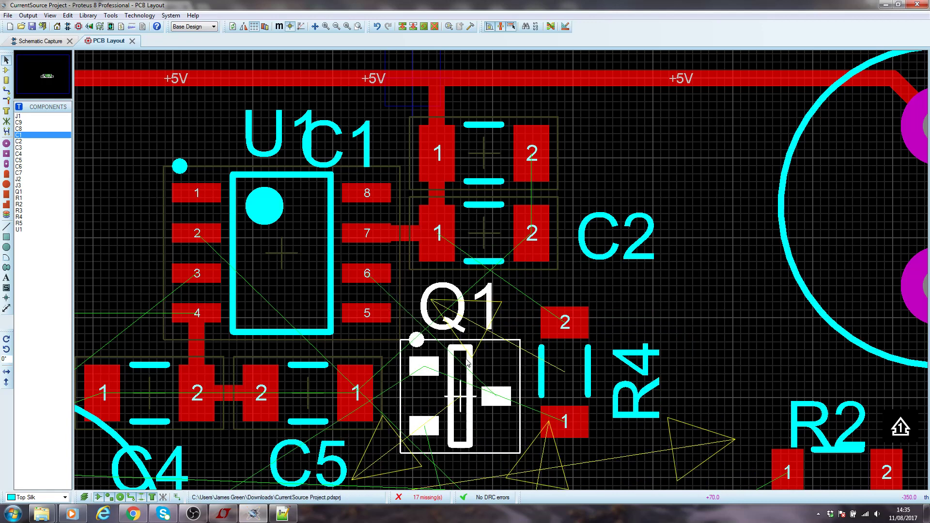
{"action": "key", "text": "KP_Add"}
{"action": "mouse_move", "coordinate": [466, 359]}
{"action": "left_mouse_down"}
{"action": "mouse_move", "coordinate": [461, 348]}
{"action": "mouse_move", "coordinate": [469, 358]}
{"action": "left_mouse_up"}
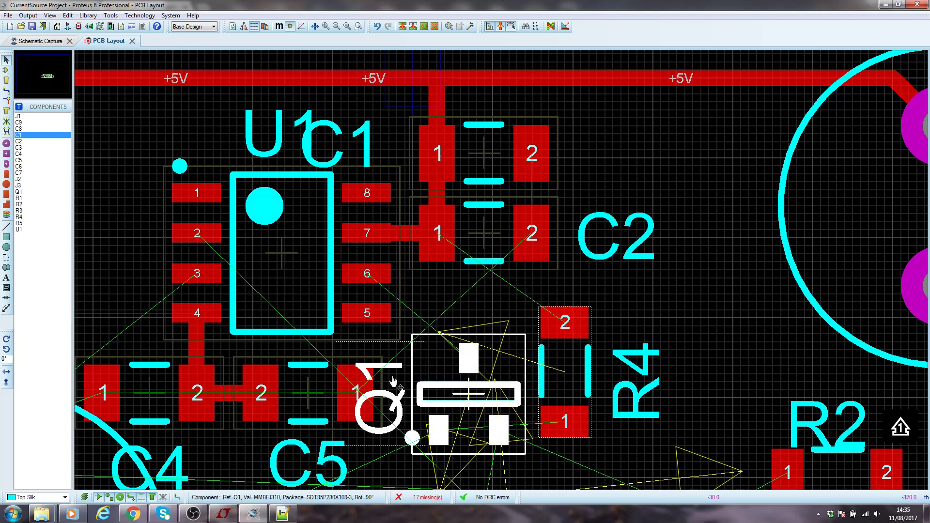
Swap Q1 and R4, placing R4 directly below pin 1 of C2 and Q1 on the side of R4 facing R2
{"action": "left_click_drag", "start_coordinate": [565, 329], "coordinate": [475, 358]}
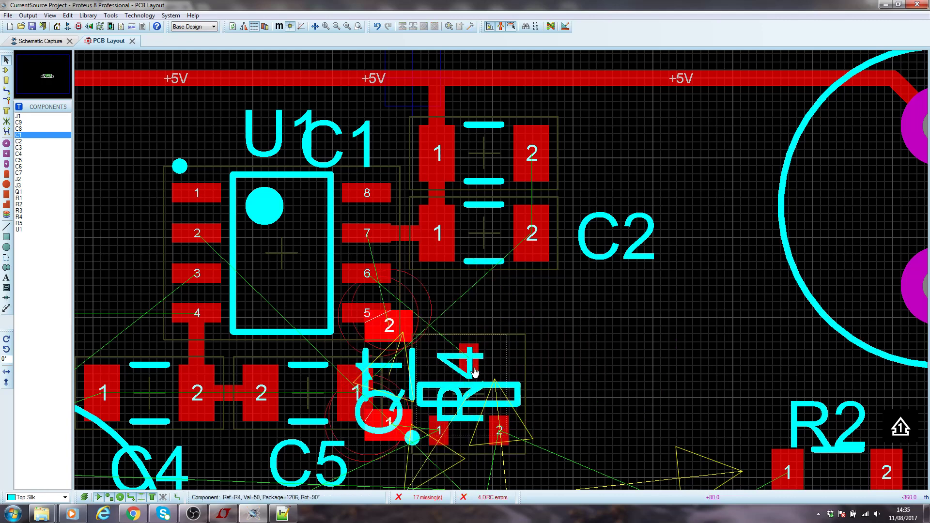
{"action": "left_click", "coordinate": [500, 431]}
{"action": "left_click_drag", "start_coordinate": [500, 431], "coordinate": [630, 431]}
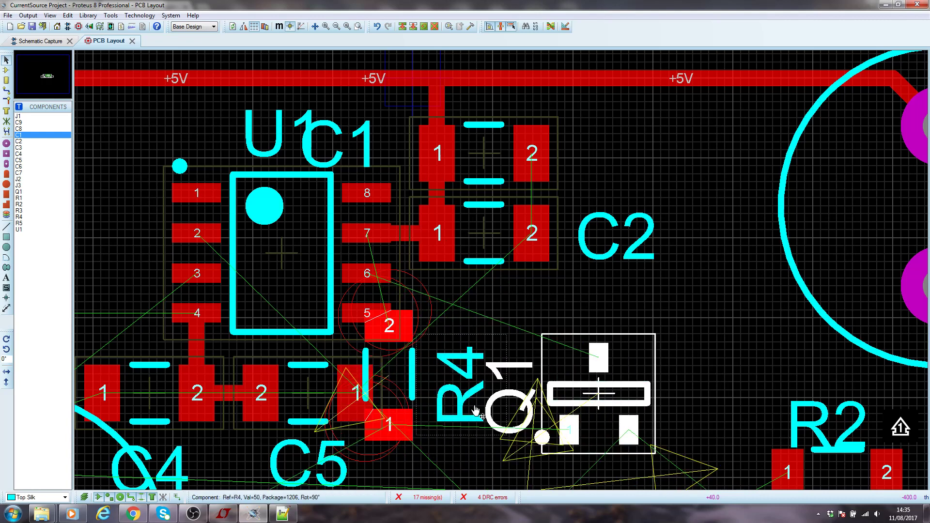
{"action": "left_click_drag", "start_coordinate": [398, 329], "coordinate": [446, 322]}
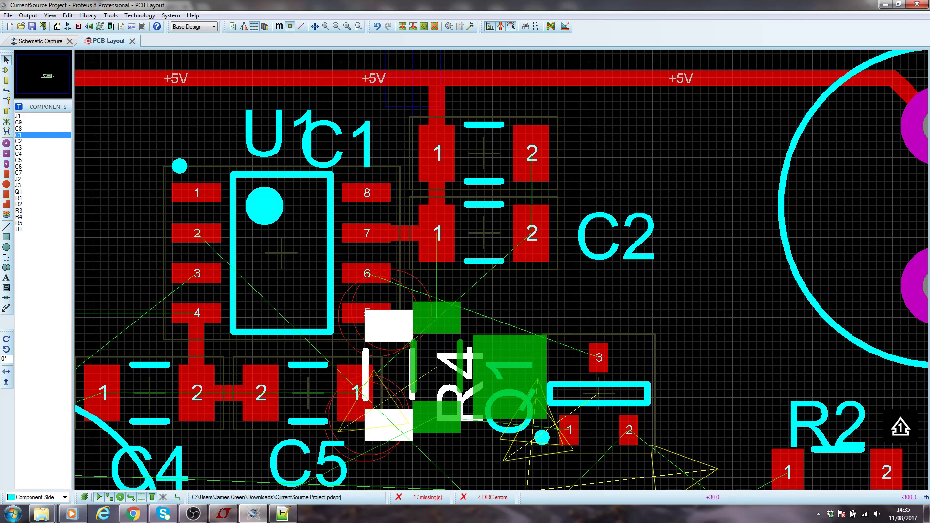
{"action": "left_click_drag", "start_coordinate": [439, 318], "coordinate": [438, 318]}
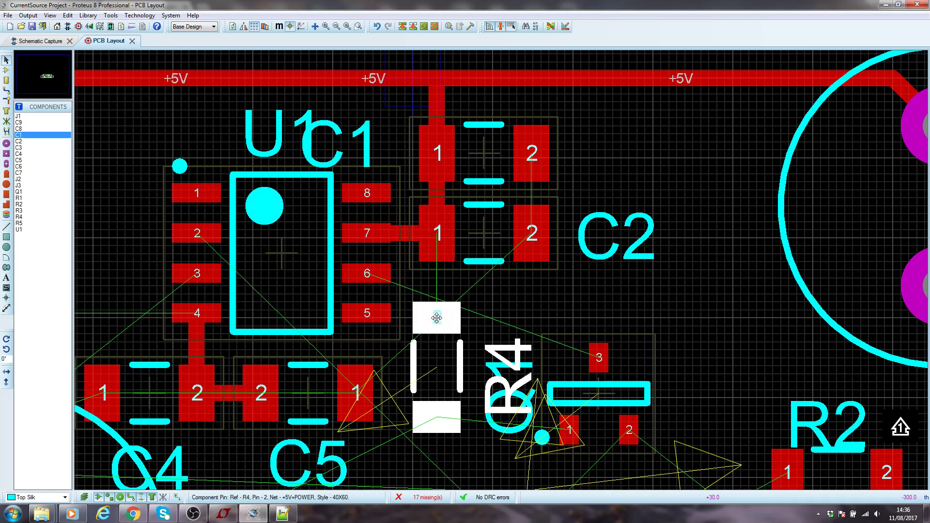
Move U1, C4 and C5 together with their connecting traces 50 th away from the +5V rail
{"action": "scroll", "coordinate": [437, 318], "scroll_direction": "down", "scroll_amount": 1}
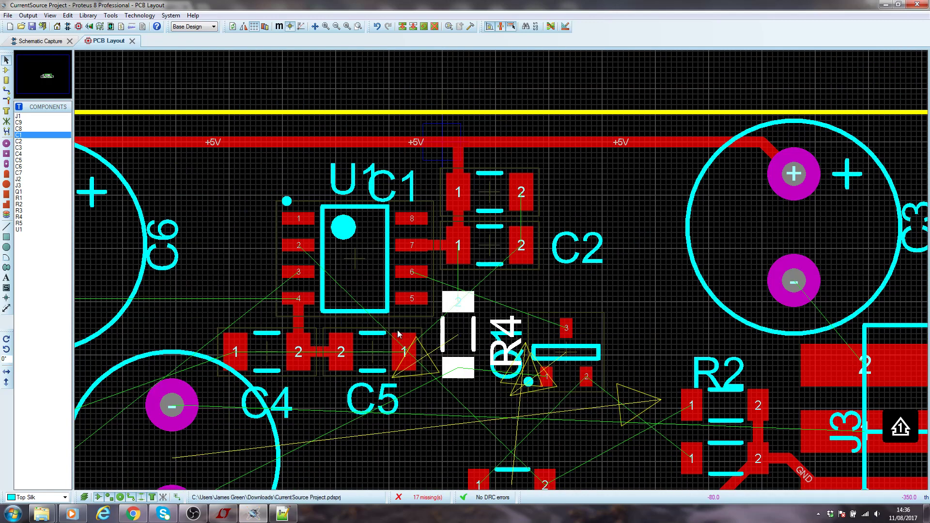
{"action": "left_click_drag", "start_coordinate": [186, 164], "coordinate": [437, 435]}
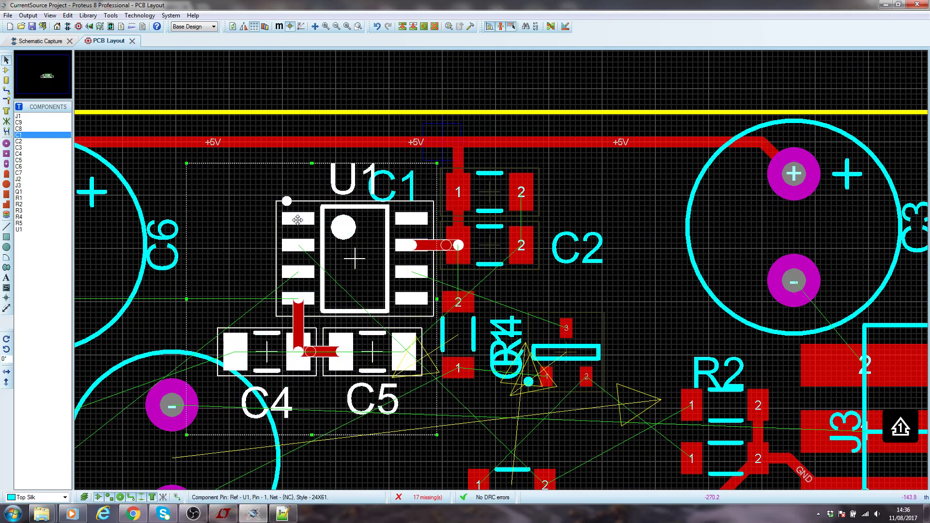
{"action": "left_click_drag", "start_coordinate": [296, 219], "coordinate": [298, 243]}
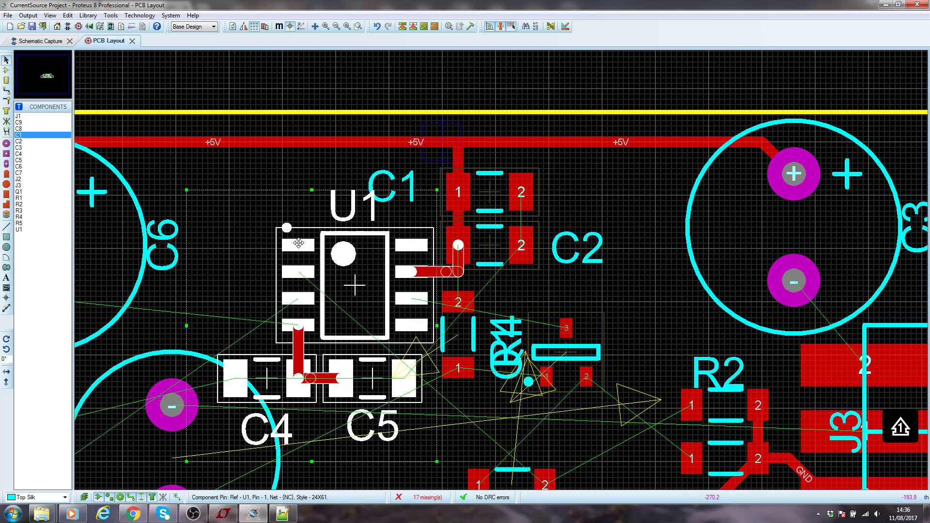
{"action": "left_click", "coordinate": [481, 285]}
Move C2 and C1 slightly away from the +5V rail so C2 pin 1 covers the bend in the U1 pin 7 trace
{"action": "scroll", "coordinate": [500, 275], "scroll_direction": "up", "scroll_amount": 3}
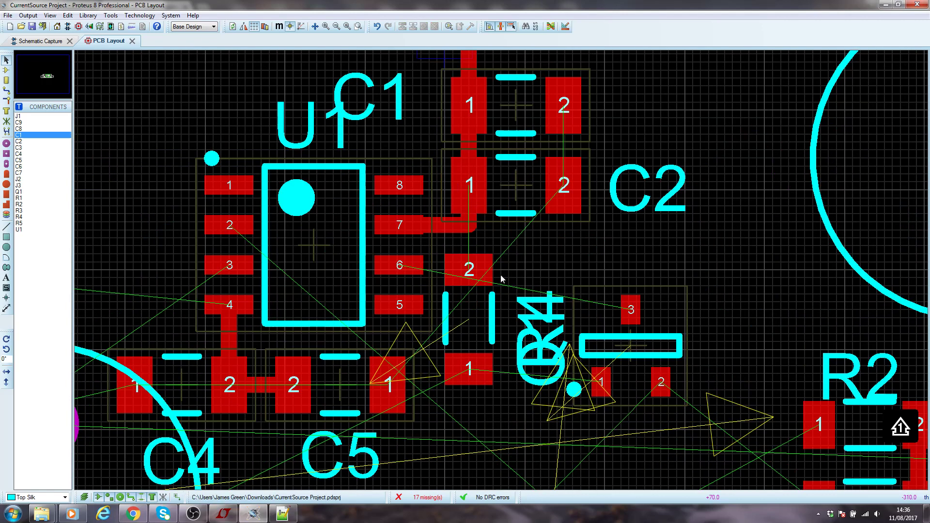
{"action": "scroll", "coordinate": [505, 243], "scroll_direction": "up", "scroll_amount": 2}
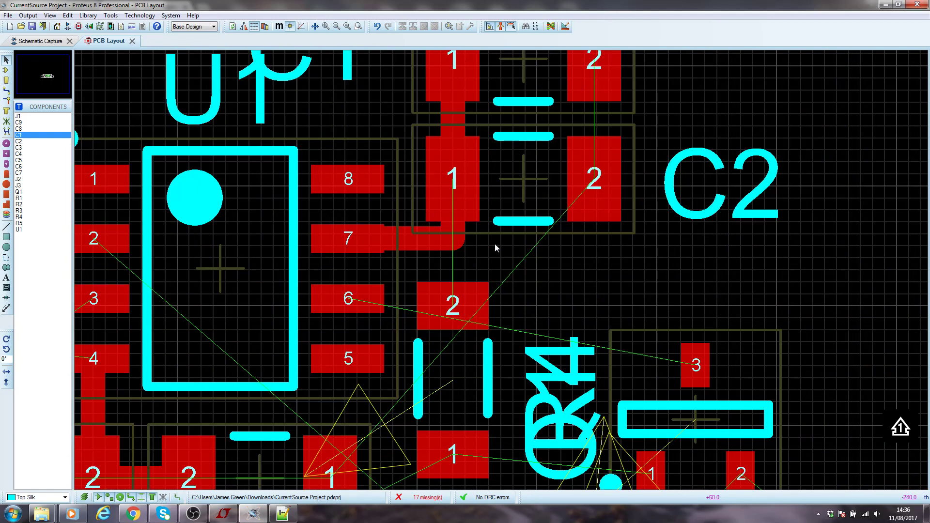
{"action": "left_click_drag", "start_coordinate": [453, 187], "coordinate": [453, 206]}
{"action": "left_click", "coordinate": [830, 181]}
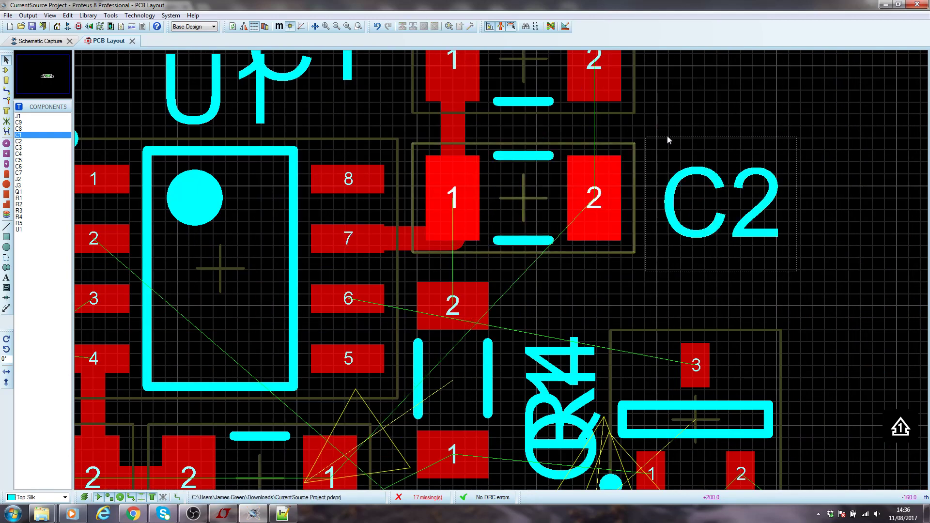
{"action": "scroll", "coordinate": [667, 135], "scroll_direction": "down", "scroll_amount": 1}
{"action": "left_click_drag", "start_coordinate": [469, 129], "coordinate": [468, 142]}
{"action": "left_click", "coordinate": [746, 170]}
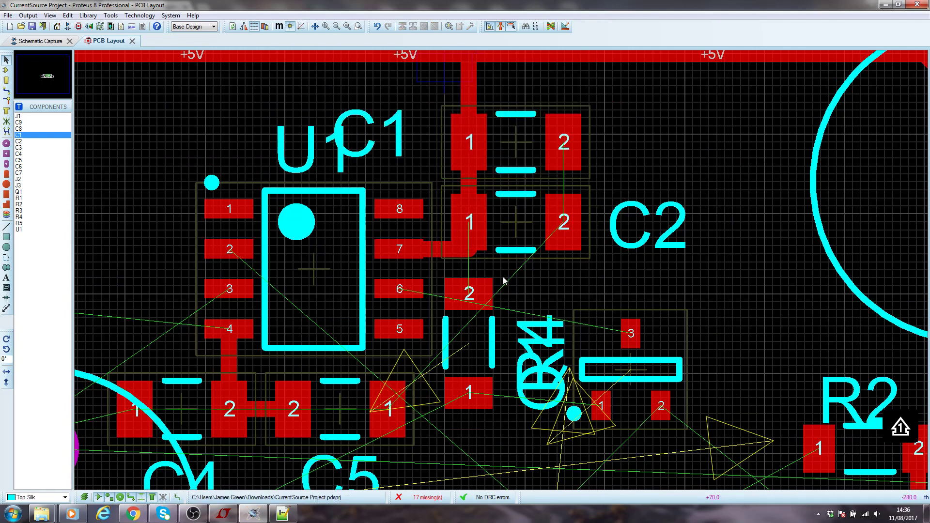
Shift R4 slightly sideways, away from pins 5 and 6 of U1
{"action": "scroll", "coordinate": [478, 306], "scroll_direction": "up", "scroll_amount": 1}
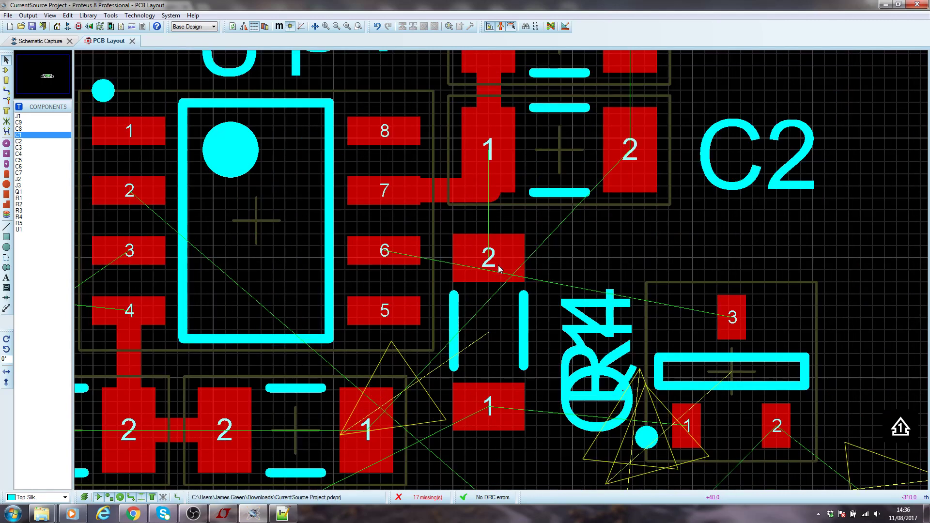
{"action": "left_click_drag", "start_coordinate": [499, 269], "coordinate": [523, 269]}
{"action": "left_click", "coordinate": [633, 246]}
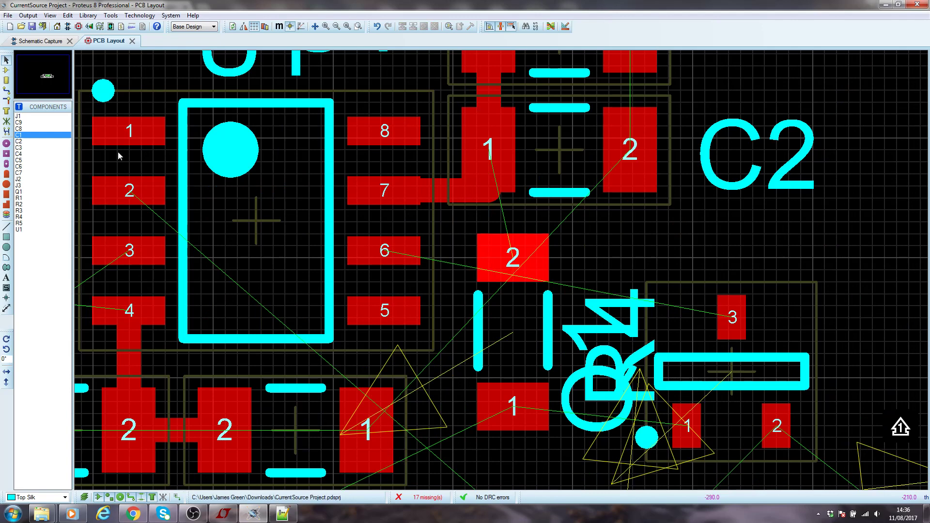
Route a +5V trace from C2 pin 1 to R4 pin 2 and try a T10 trace from U1 pin 6 toward Q1 pin 3
{"action": "left_click", "coordinate": [6, 91]}
{"action": "left_click", "coordinate": [480, 196]}
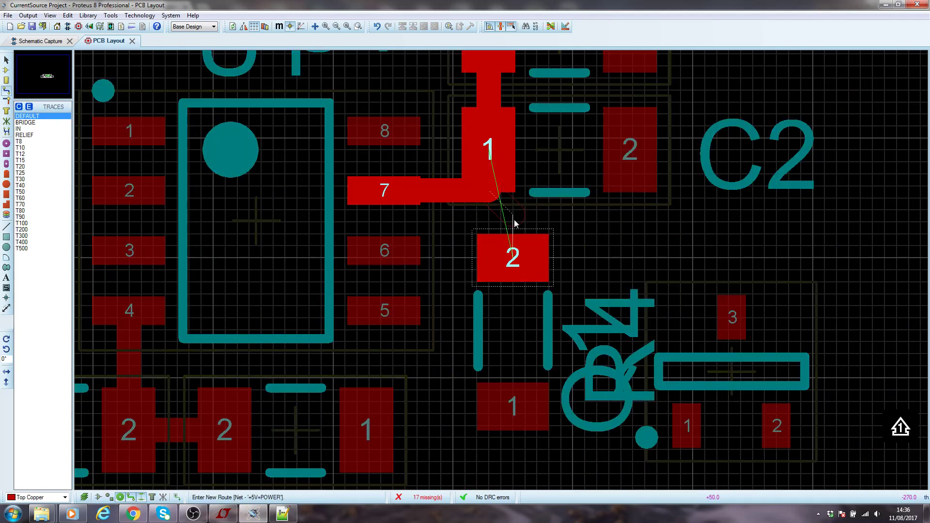
{"action": "left_click", "coordinate": [513, 218]}
{"action": "left_click", "coordinate": [513, 258]}
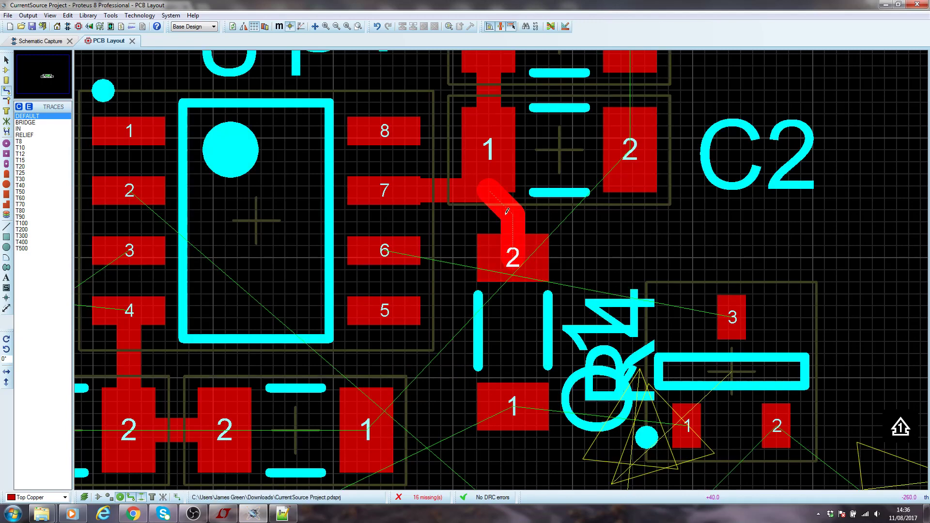
{"action": "left_click", "coordinate": [420, 247]}
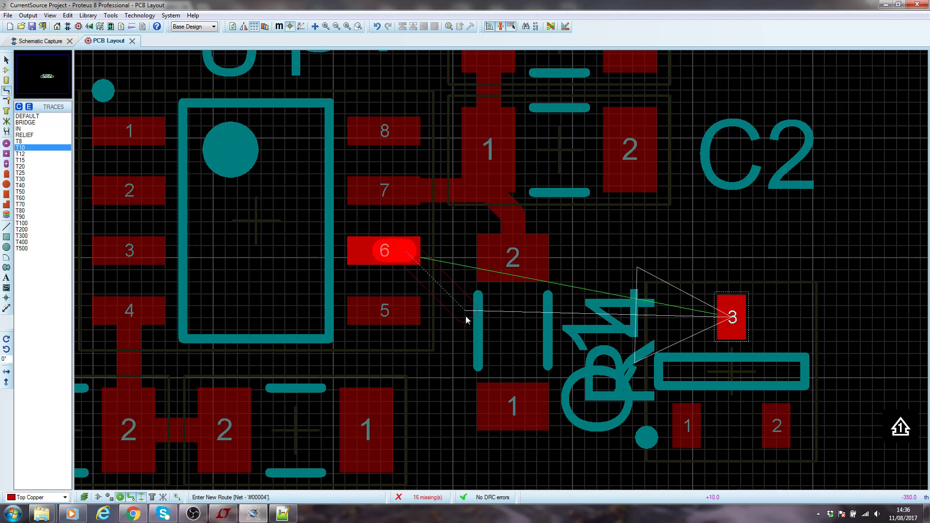
{"action": "key", "text": "Escape"}
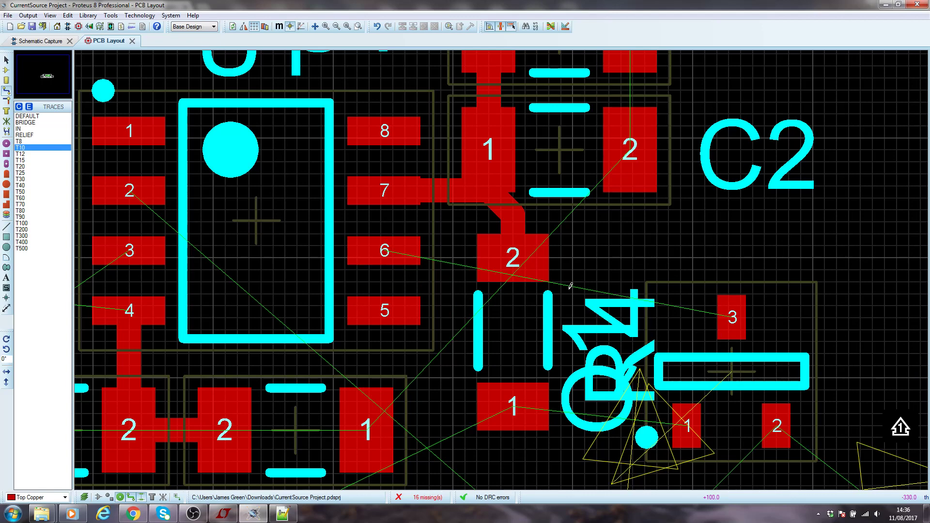
Delete the +5V trace between C2 pin 1 and R4 pin 2
{"action": "scroll", "coordinate": [570, 285], "scroll_direction": "down", "scroll_amount": 1}
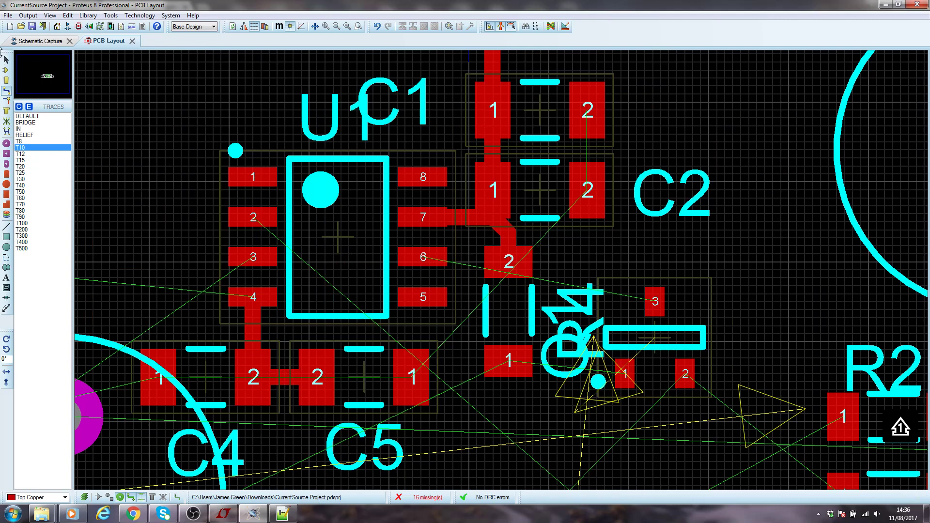
{"action": "left_click", "coordinate": [6, 70]}
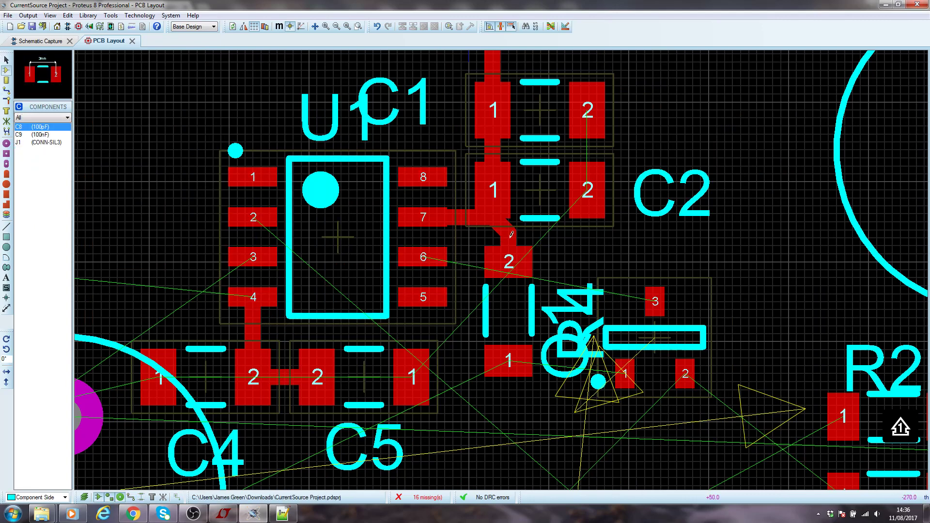
{"action": "left_click", "coordinate": [9, 90]}
{"action": "right_click", "coordinate": [507, 233]}
{"action": "right_click", "coordinate": [506, 232]}
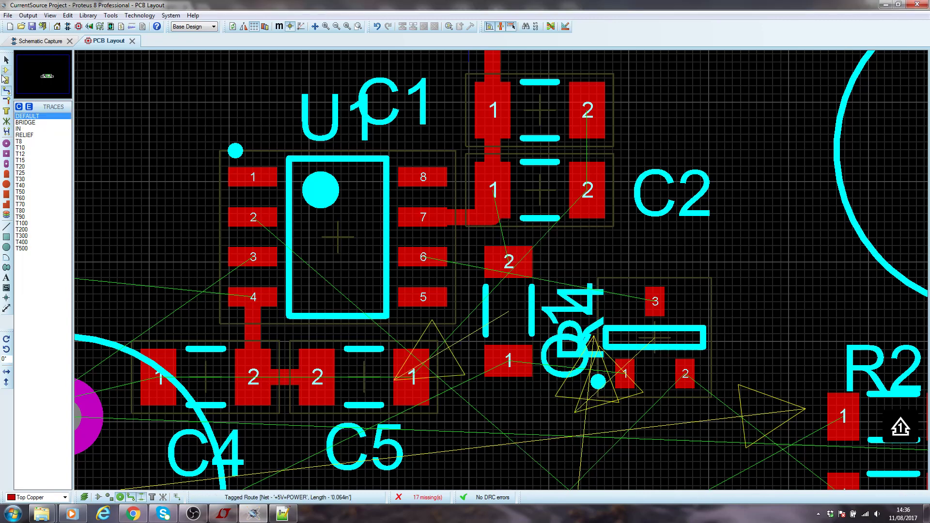
Move R4 out of the way to the free area beside C3
{"action": "left_click", "coordinate": [6, 70]}
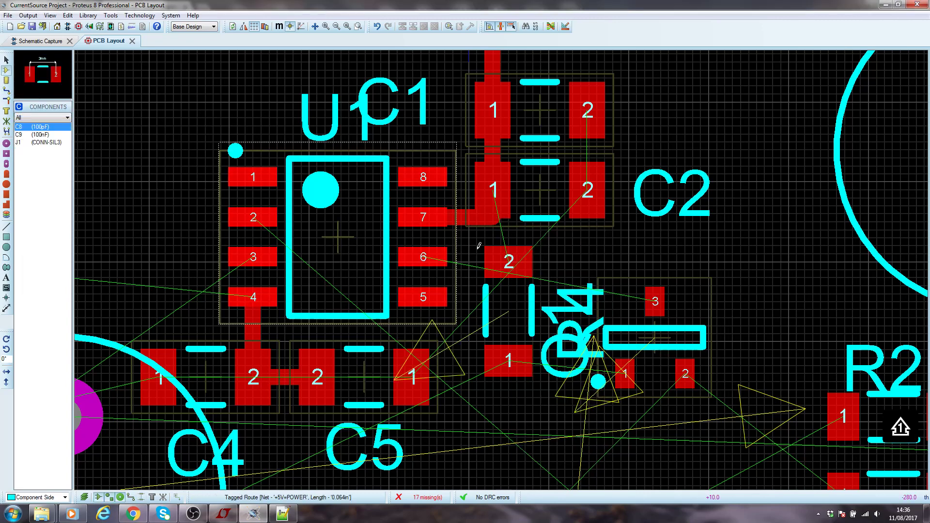
{"action": "left_click", "coordinate": [508, 265]}
{"action": "left_click_drag", "start_coordinate": [508, 260], "coordinate": [788, 211]}
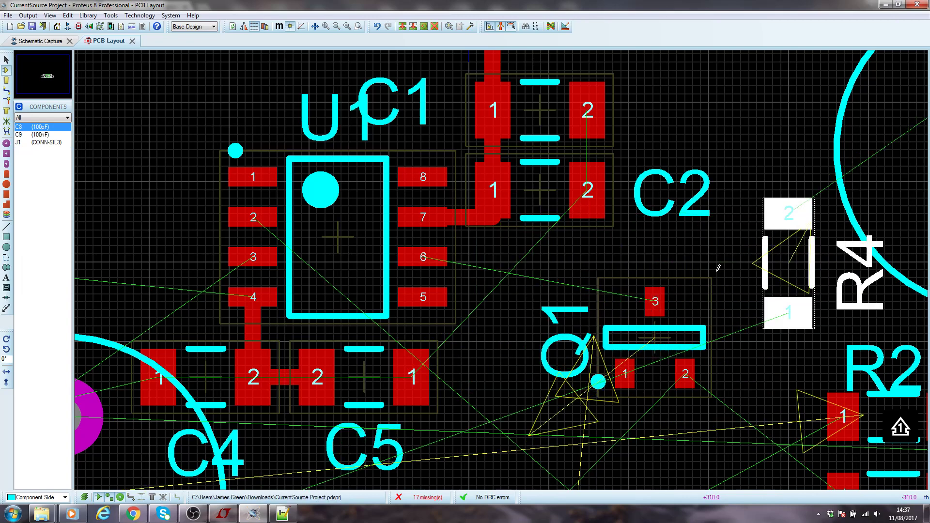
Place Q1 below C2 with pin 3 facing U1, and move R4 beside it with both pin 1 pads level
{"action": "left_click", "coordinate": [659, 300]}
{"action": "mouse_move", "coordinate": [662, 303]}
{"action": "left_mouse_down"}
{"action": "mouse_move", "coordinate": [485, 302]}
{"action": "mouse_move", "coordinate": [508, 303]}
{"action": "mouse_move", "coordinate": [499, 301]}
{"action": "left_mouse_up"}
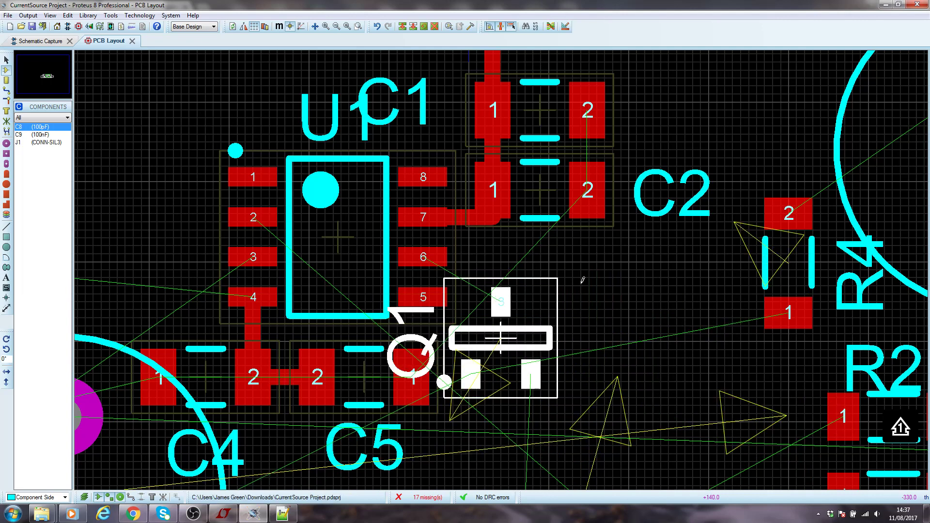
{"action": "key", "text": "KP_Add"}
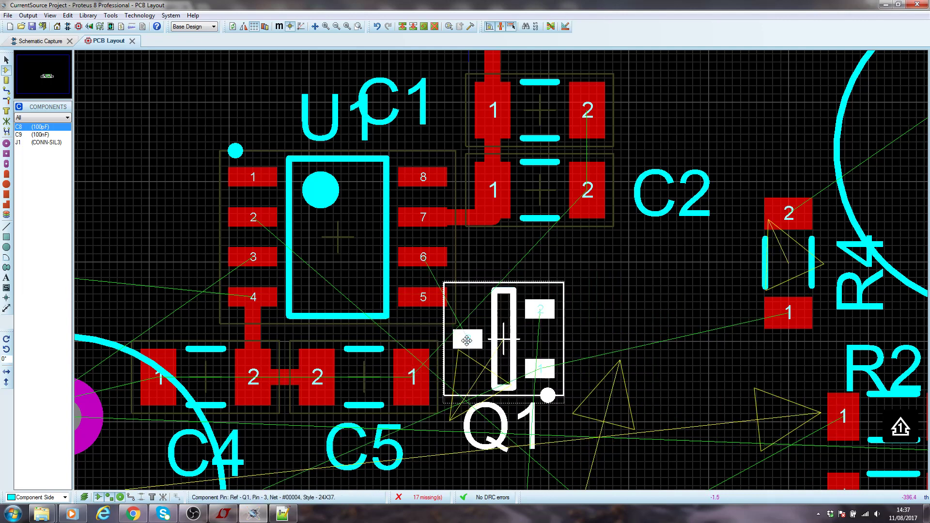
{"action": "left_click_drag", "start_coordinate": [467, 339], "coordinate": [502, 305]}
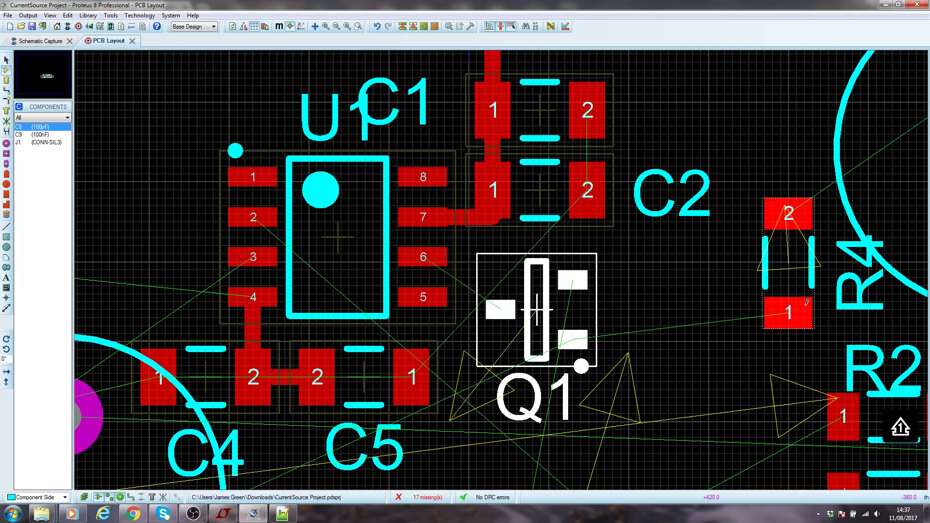
{"action": "left_click", "coordinate": [792, 314]}
{"action": "left_click_drag", "start_coordinate": [792, 314], "coordinate": [657, 343]}
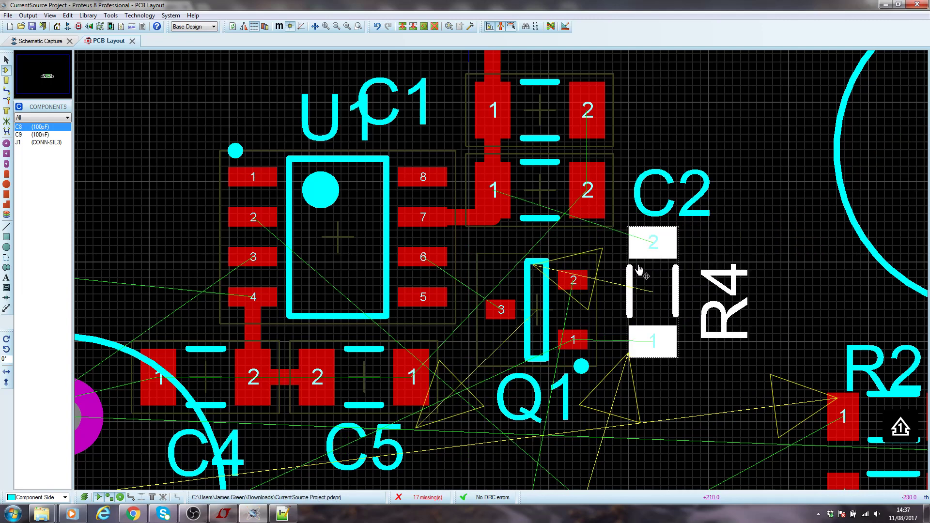
Move the C1 label off the U1 label to the free space beside pin 2 of C1
{"action": "scroll", "coordinate": [623, 213], "scroll_direction": "down", "scroll_amount": 1}
{"action": "scroll", "coordinate": [503, 266], "scroll_direction": "up", "scroll_amount": 1}
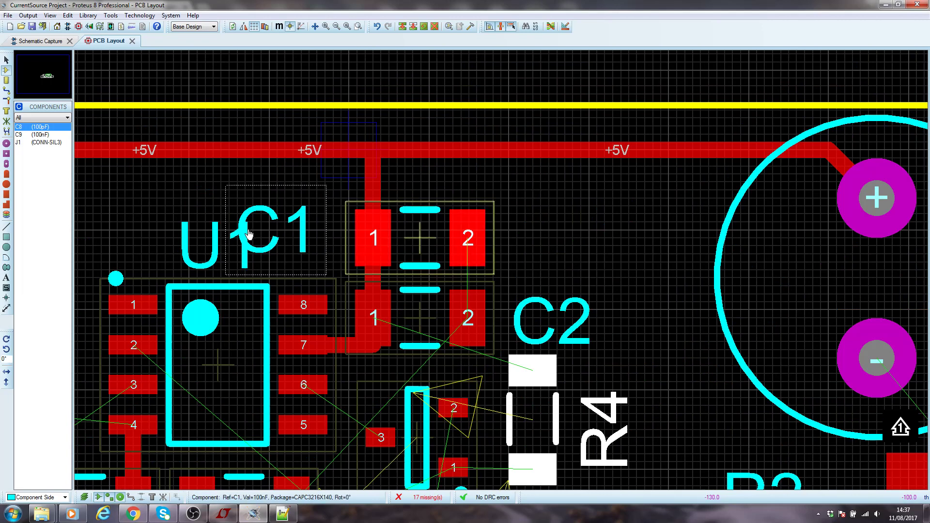
{"action": "left_click", "coordinate": [262, 237]}
{"action": "left_click_drag", "start_coordinate": [262, 237], "coordinate": [567, 228]}
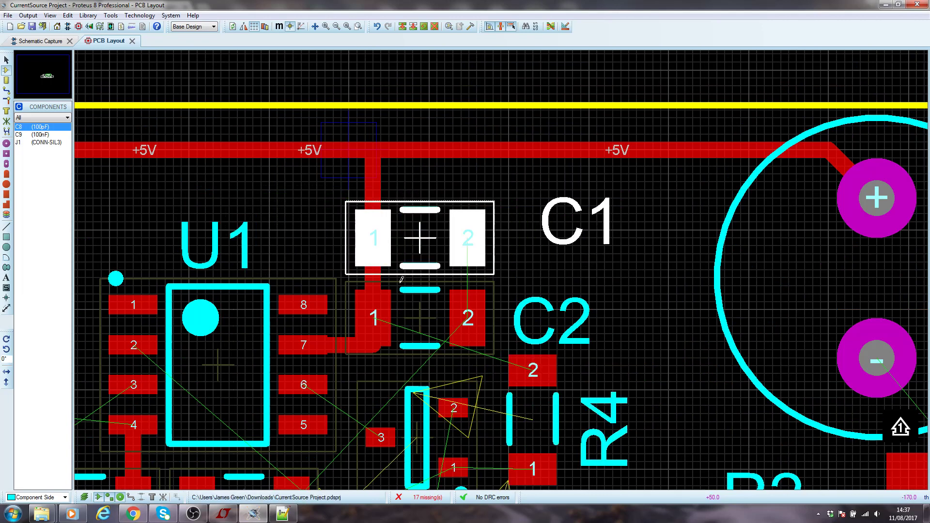
Delete the +5V traces from the main rail to C1, from C1 to C2, and from C2 to U1 pin 7
{"action": "left_click", "coordinate": [7, 90]}
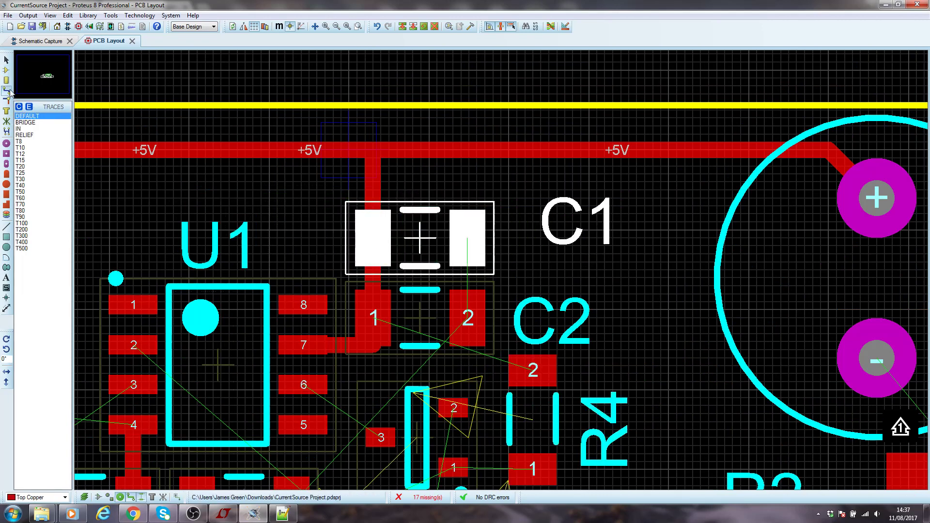
{"action": "right_click", "coordinate": [371, 181]}
{"action": "right_click", "coordinate": [371, 180]}
{"action": "right_click", "coordinate": [372, 277]}
{"action": "right_click", "coordinate": [372, 277]}
{"action": "right_click", "coordinate": [344, 340]}
{"action": "right_click", "coordinate": [344, 340]}
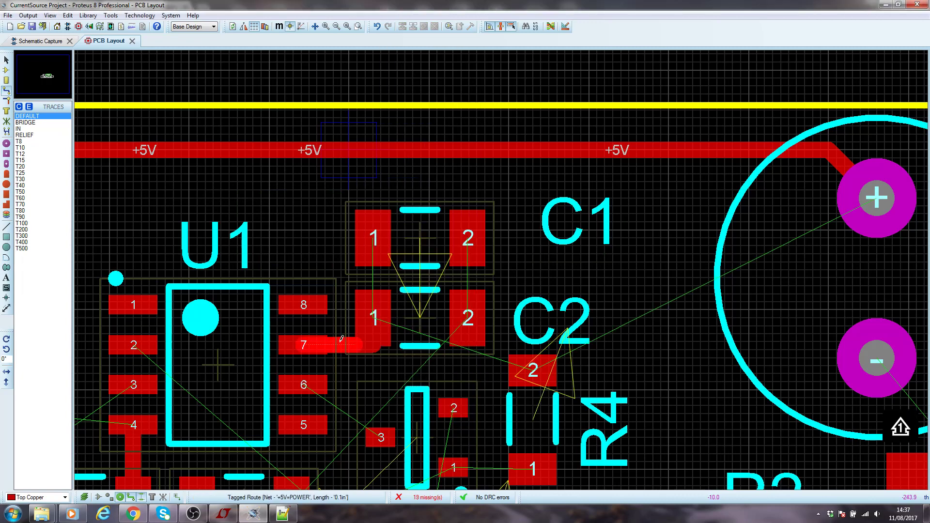
Move the U1 label to the free space beside pin 1 of U1
{"action": "left_click", "coordinate": [4, 70]}
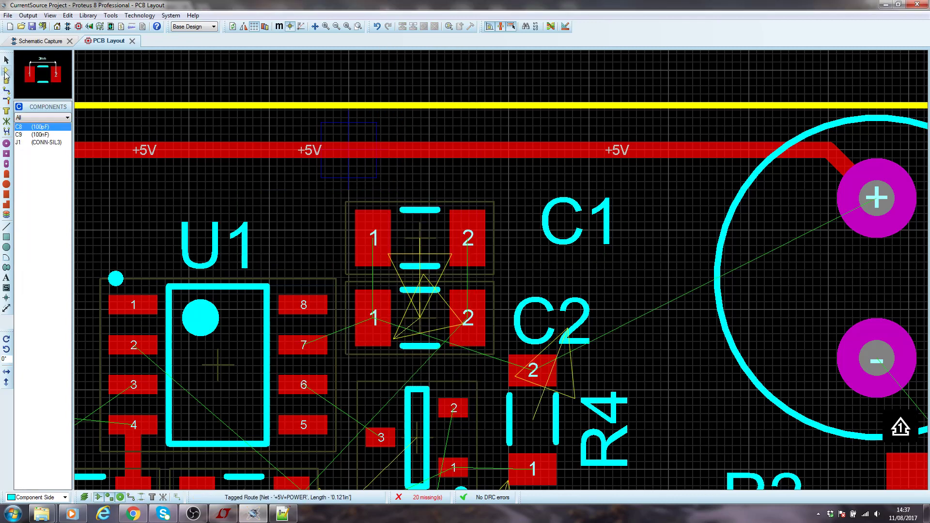
{"action": "left_click", "coordinate": [209, 252]}
{"action": "scroll", "coordinate": [332, 318], "scroll_direction": "down", "scroll_amount": 1}
{"action": "left_click_drag", "start_coordinate": [325, 247], "coordinate": [214, 279]}
{"action": "left_click", "coordinate": [292, 227]}
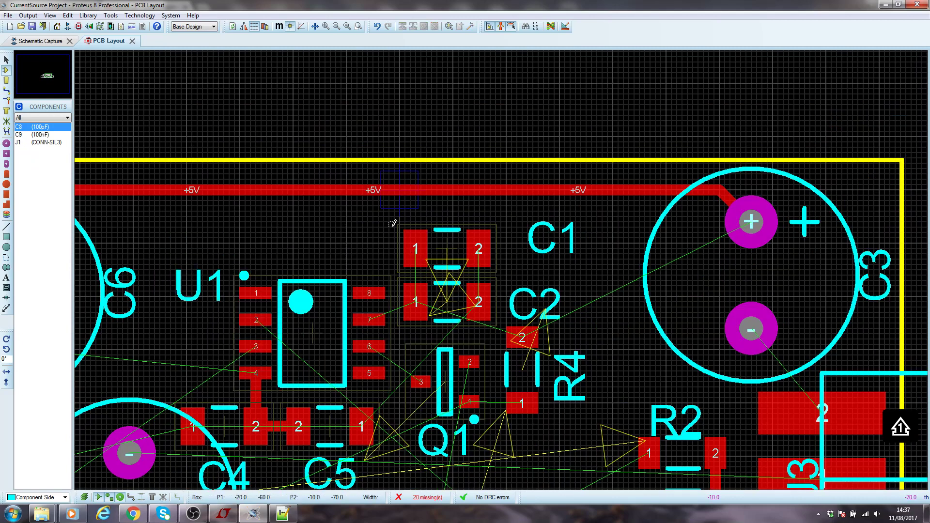
Rotate C1 and C2 together by 180 degrees and place them above U1 with their pin 1 pads facing R4's side
{"action": "left_click_drag", "start_coordinate": [389, 220], "coordinate": [506, 339]}
{"action": "key", "text": "KP_Add"}
{"action": "key", "text": "KP_Add"}
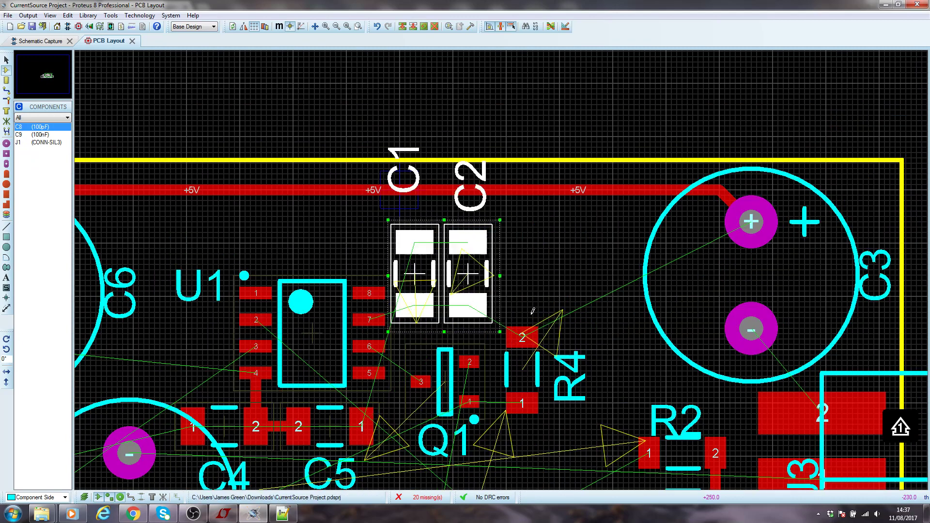
{"action": "left_click_drag", "start_coordinate": [477, 302], "coordinate": [328, 267]}
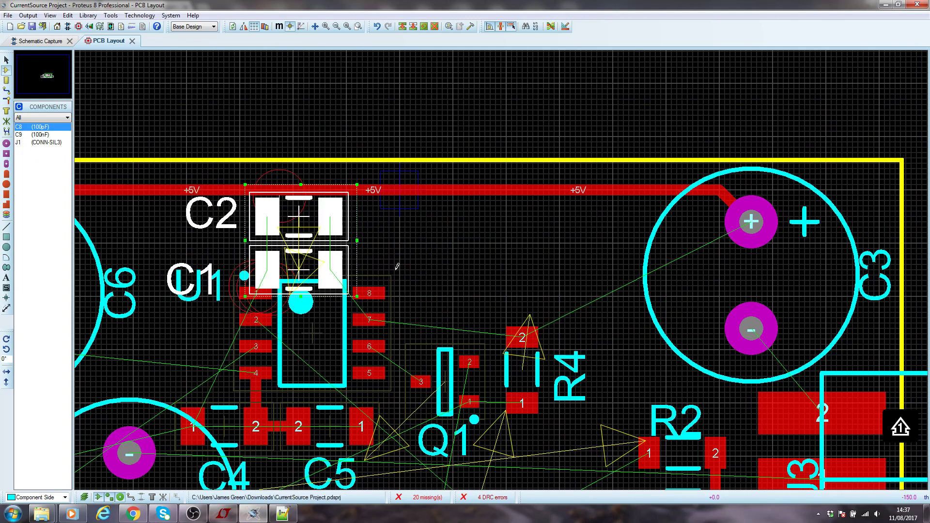
{"action": "scroll", "coordinate": [272, 337], "scroll_direction": "down", "scroll_amount": 2}
{"action": "scroll", "coordinate": [383, 328], "scroll_direction": "up", "scroll_amount": 2}
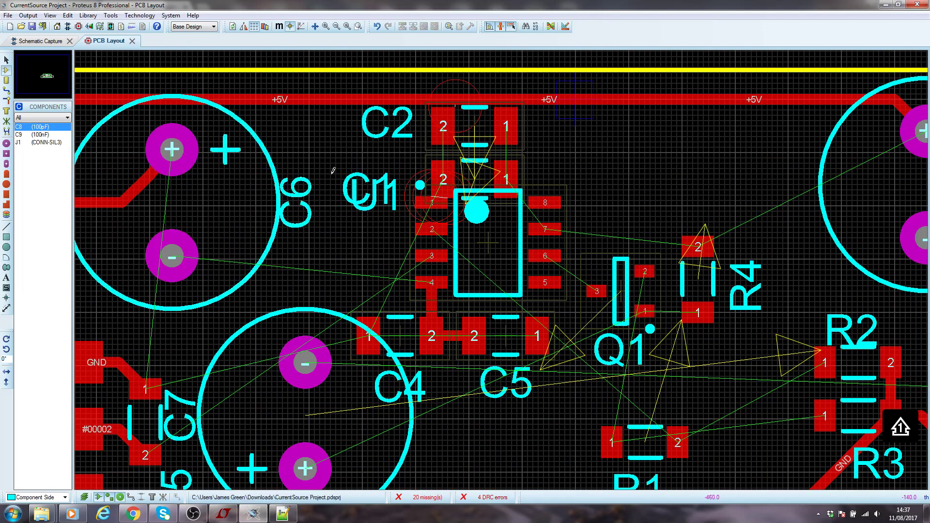
{"action": "left_click_drag", "start_coordinate": [331, 185], "coordinate": [599, 387]}
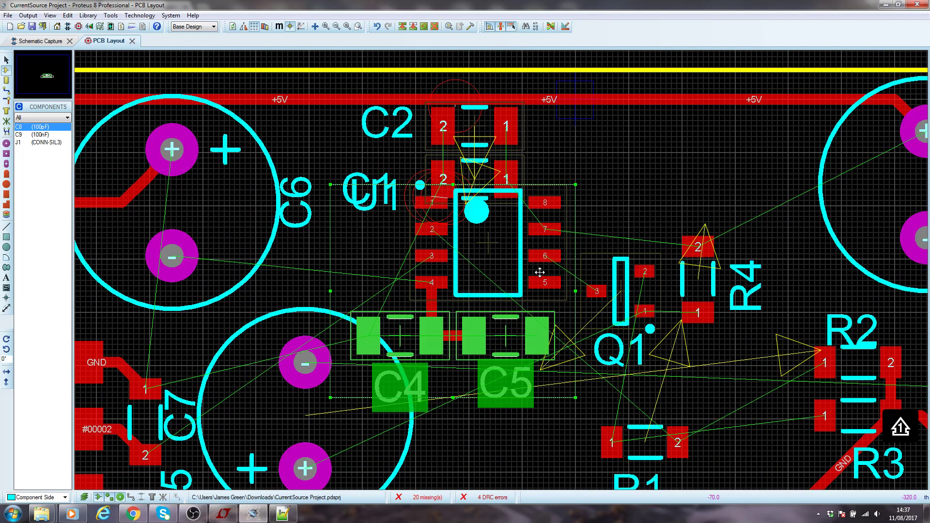
{"action": "left_click_drag", "start_coordinate": [325, 168], "coordinate": [591, 409]}
{"action": "left_click_drag", "start_coordinate": [529, 296], "coordinate": [529, 326]}
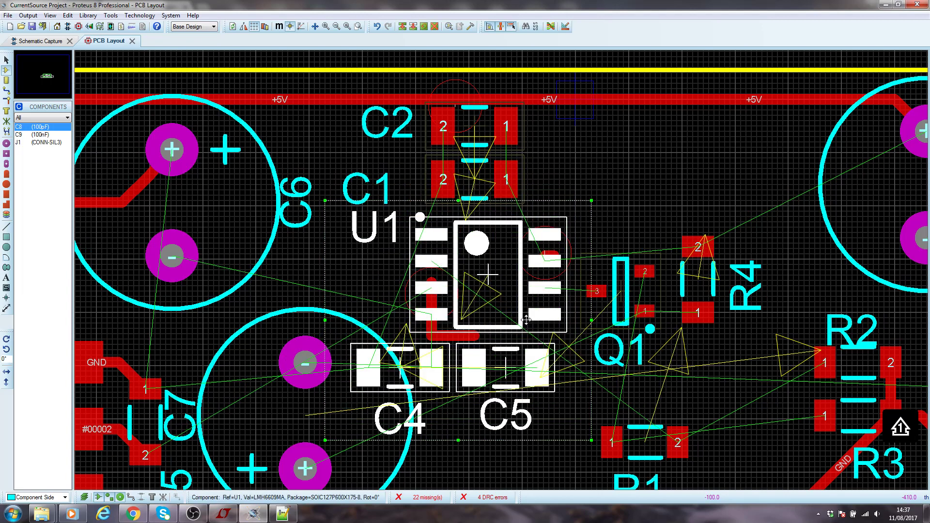
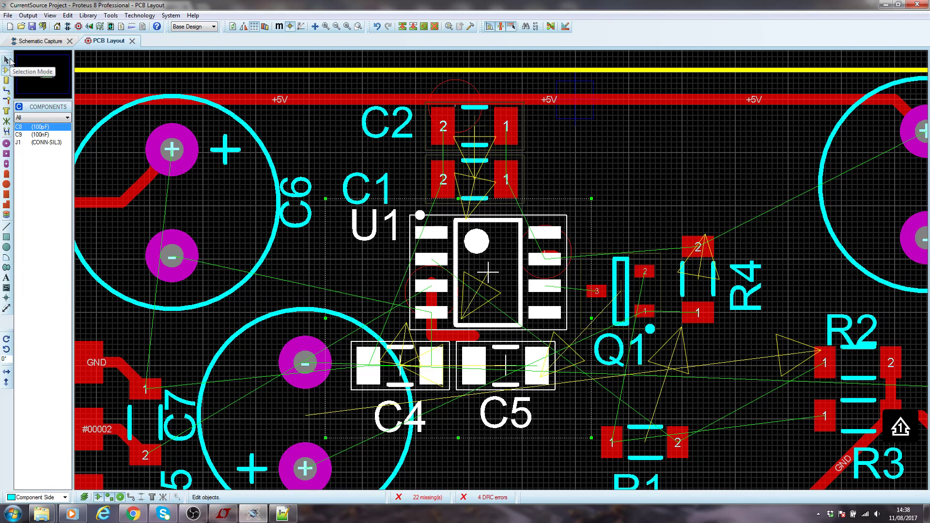
{"action": "key", "text": "ctrl+z"}
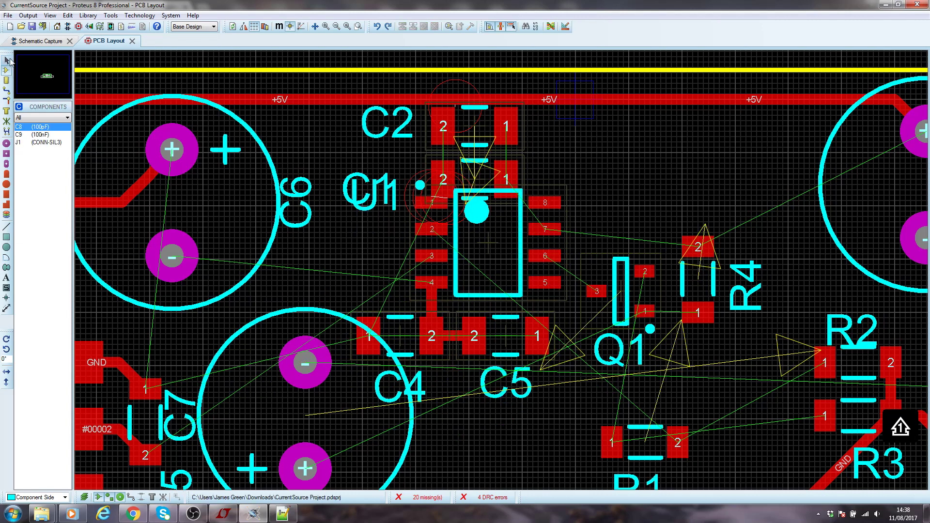
Move U1, C4 and C5 down together with their connecting traces, clear of C1 and aligned to the grid
{"action": "left_click", "coordinate": [8, 61]}
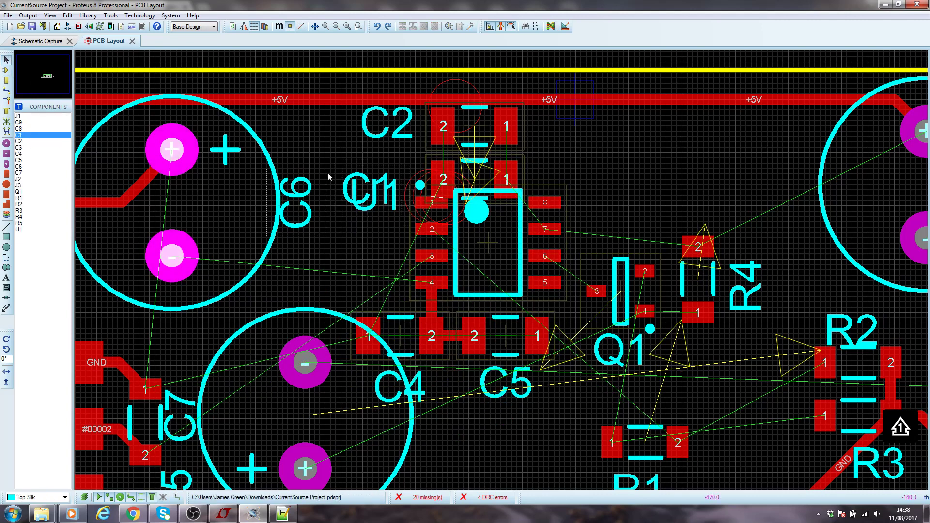
{"action": "left_click_drag", "start_coordinate": [325, 174], "coordinate": [570, 381]}
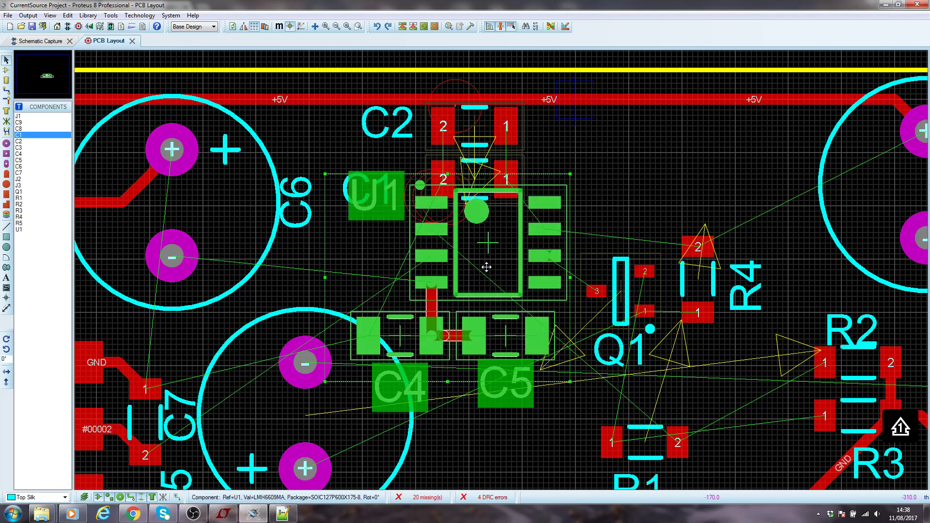
{"action": "left_click_drag", "start_coordinate": [486, 267], "coordinate": [486, 317]}
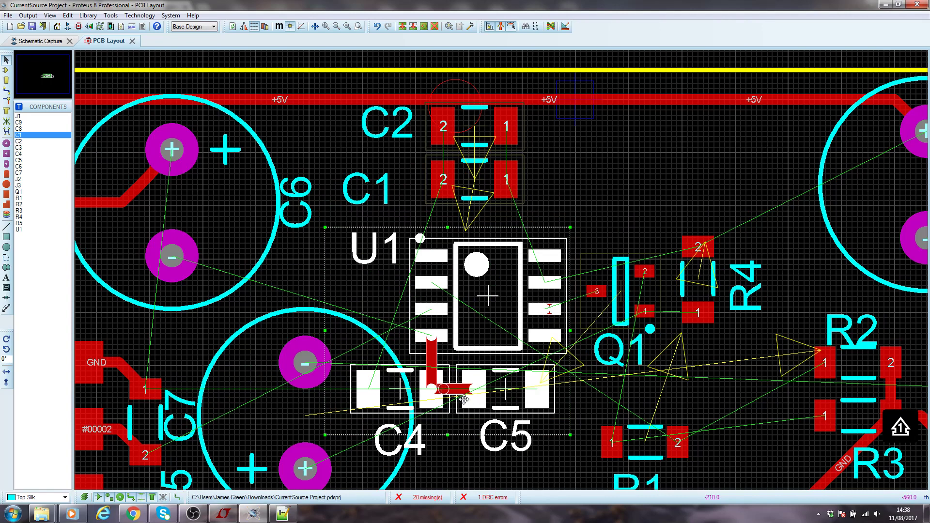
{"action": "left_click", "coordinate": [491, 226]}
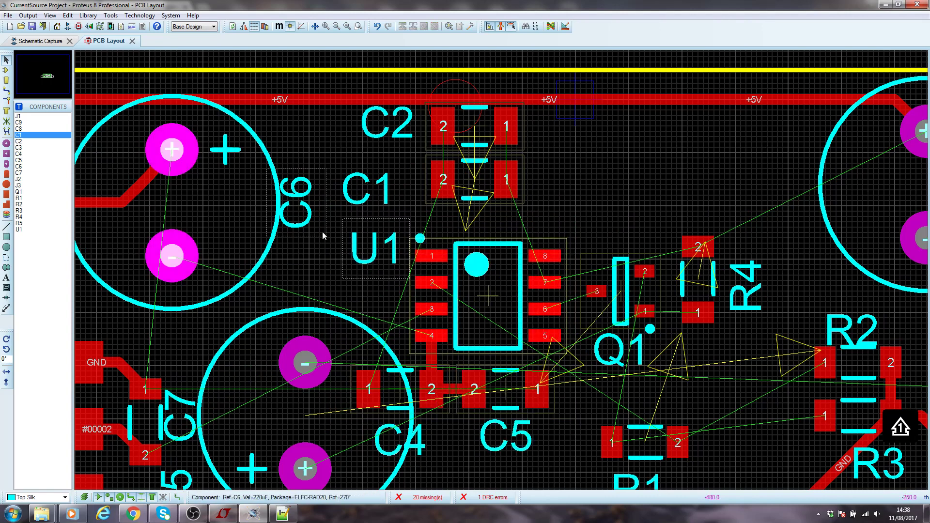
{"action": "left_click_drag", "start_coordinate": [324, 227], "coordinate": [581, 461]}
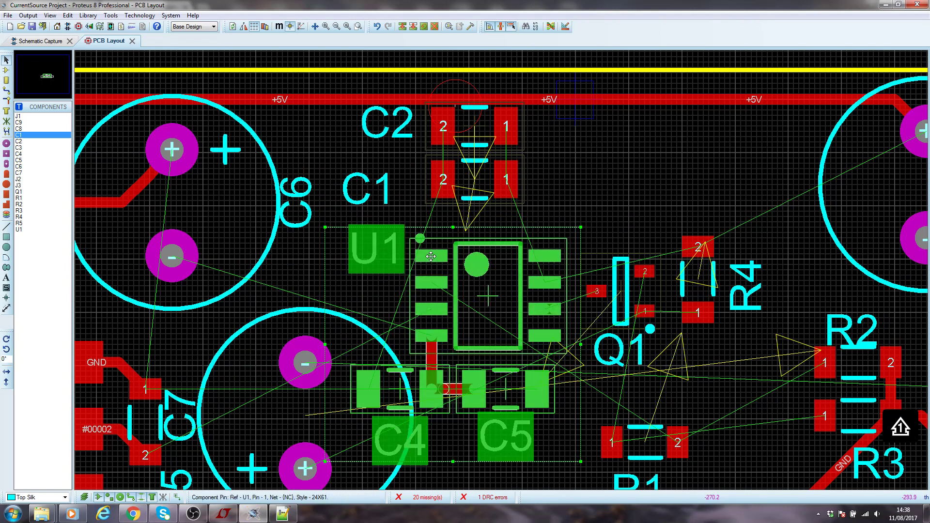
{"action": "left_click_drag", "start_coordinate": [431, 254], "coordinate": [431, 252]}
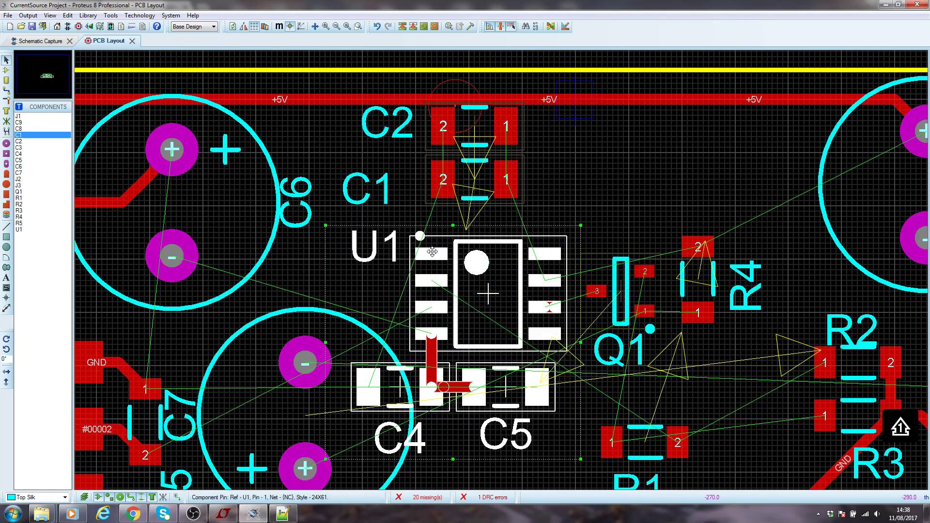
{"action": "left_click", "coordinate": [645, 208]}
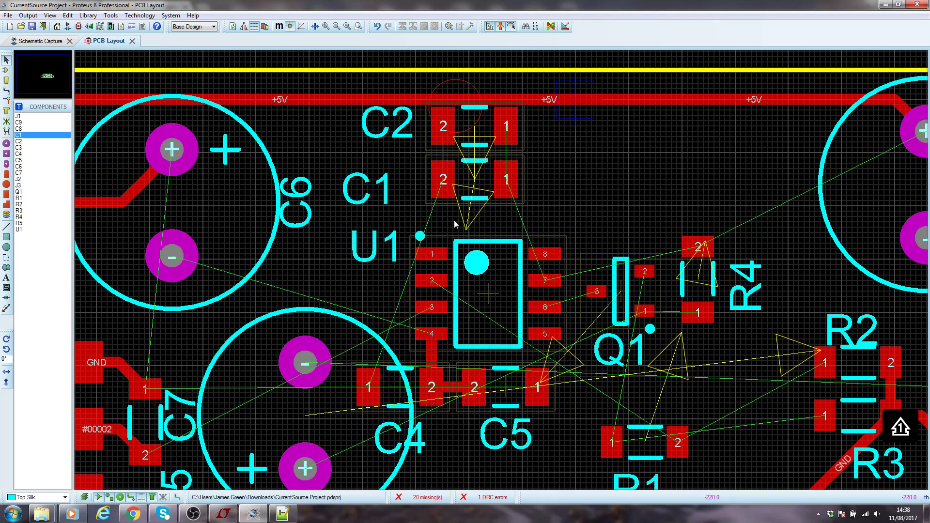
Move C1 and C2 down together, clear of the +5V rail and close above U1
{"action": "scroll", "coordinate": [489, 166], "scroll_direction": "up", "scroll_amount": 1}
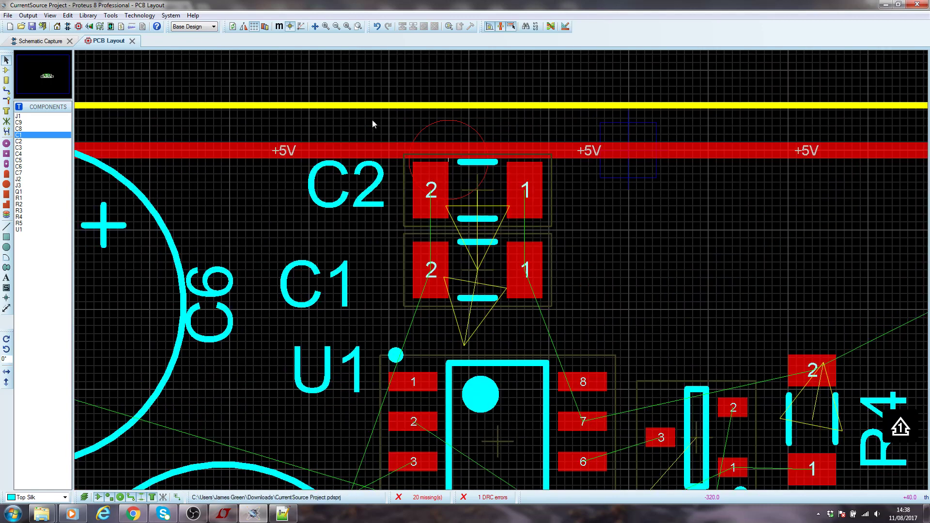
{"action": "left_click_drag", "start_coordinate": [373, 118], "coordinate": [572, 326]}
{"action": "left_click", "coordinate": [652, 254]}
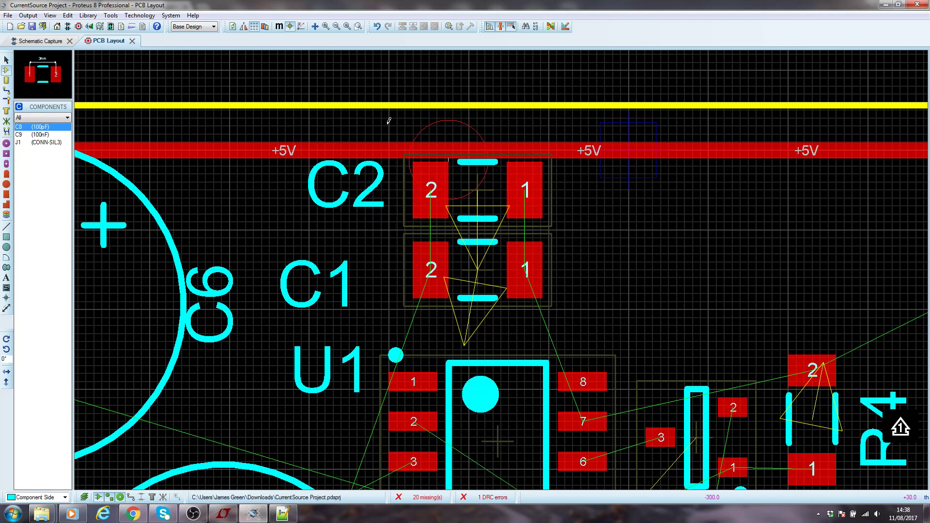
{"action": "left_click_drag", "start_coordinate": [365, 118], "coordinate": [572, 309]}
{"action": "left_click_drag", "start_coordinate": [527, 273], "coordinate": [526, 313]}
{"action": "left_click", "coordinate": [613, 295]}
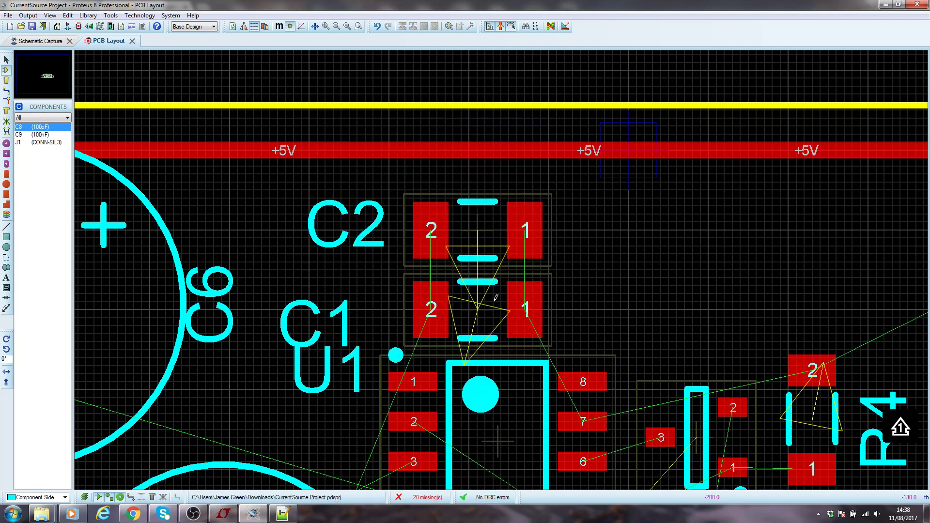
Route a +5V trace from U1 pin 7 across the chip body and up to C1 pin 1, replacing the slanted first attempt
{"action": "left_click", "coordinate": [6, 91]}
{"action": "scroll", "coordinate": [573, 405], "scroll_direction": "up", "scroll_amount": 1}
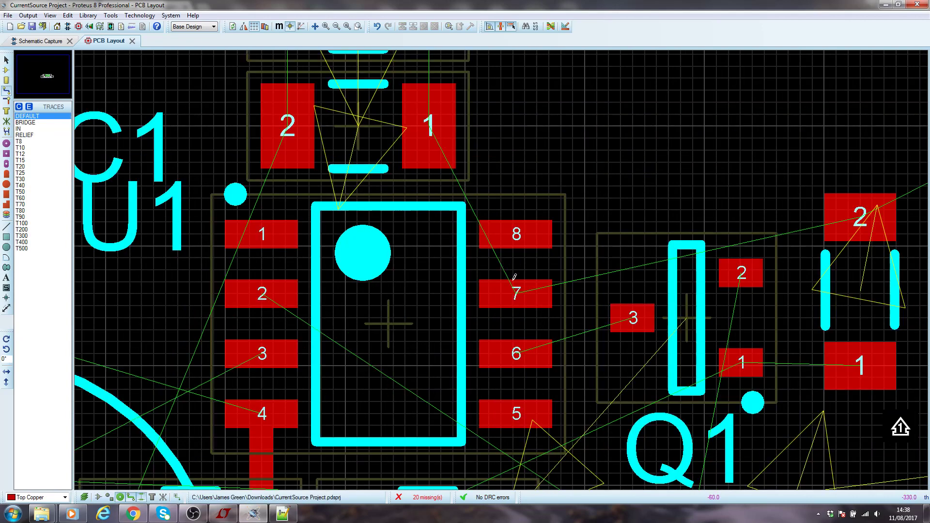
{"action": "left_click", "coordinate": [514, 279]}
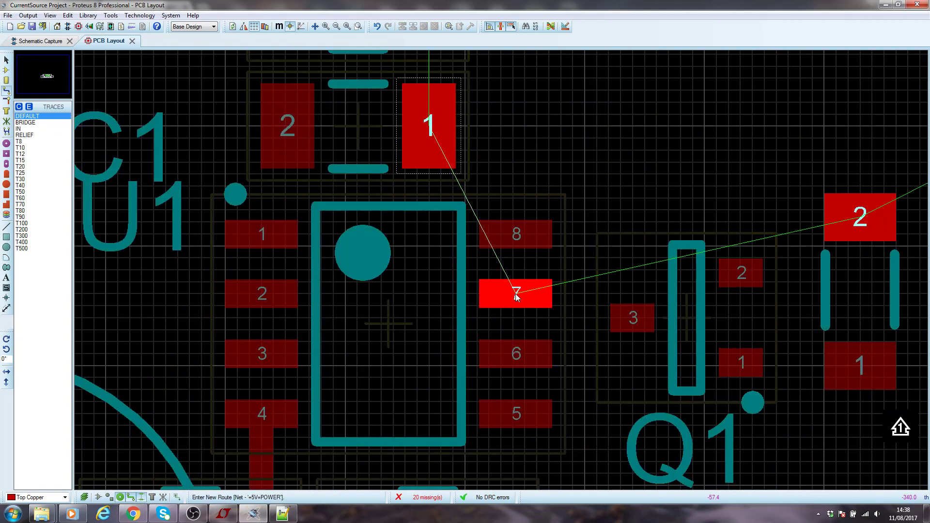
{"action": "left_click", "coordinate": [425, 129]}
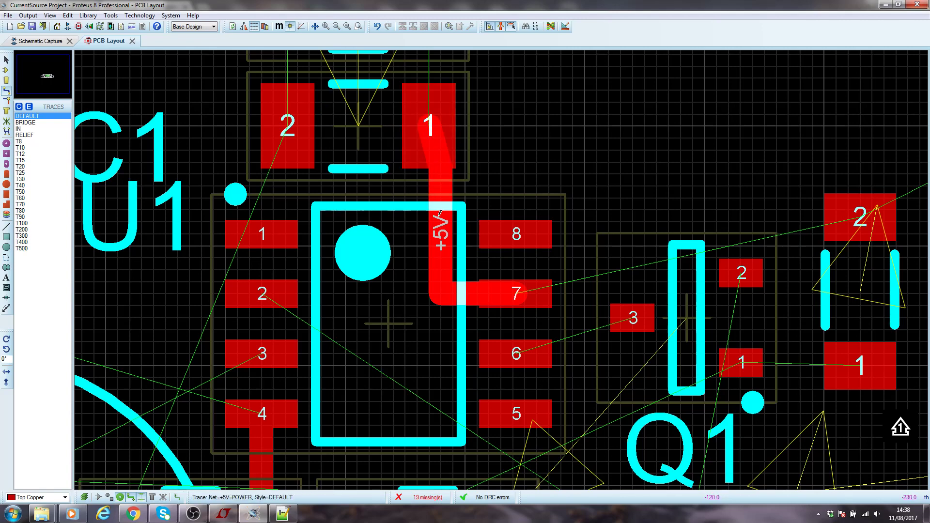
{"action": "key", "text": "Delete"}
{"action": "left_click", "coordinate": [507, 288]}
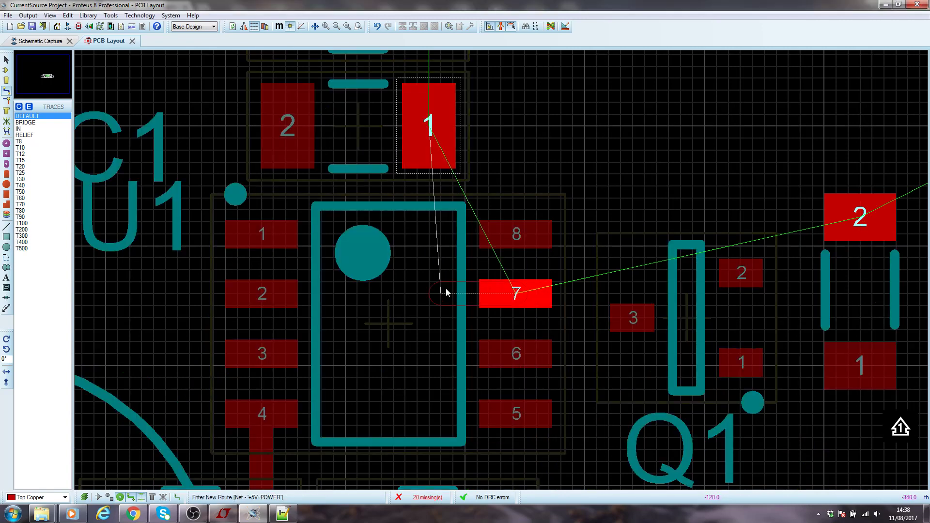
{"action": "left_click", "coordinate": [424, 139]}
{"action": "key", "text": "F7"}
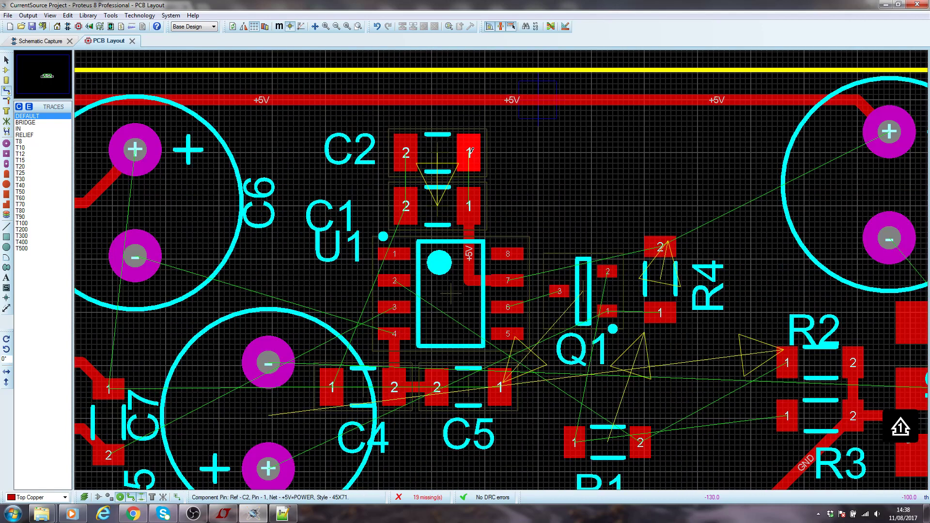
Continue the +5V connection with straight traces from C1 pin 1 to C2 pin 1 and on to the main +5V rail
{"action": "left_click", "coordinate": [472, 152]}
{"action": "left_click", "coordinate": [475, 214]}
{"action": "left_click", "coordinate": [463, 153]}
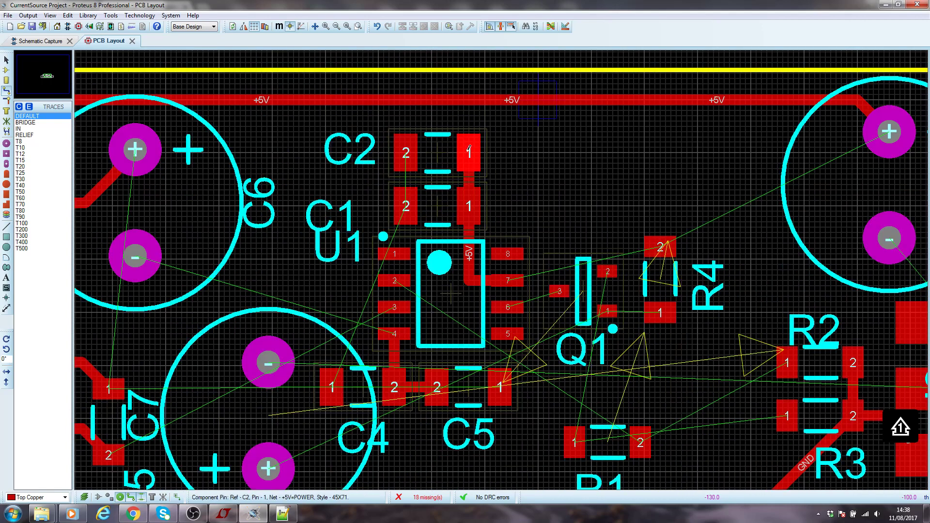
{"action": "left_click", "coordinate": [470, 97]}
Move Q1 so pin 3 is level with U1 pin 6, and shift R4 down so its pin 1 stays beside Q1 pin 1
{"action": "key", "text": "F8"}
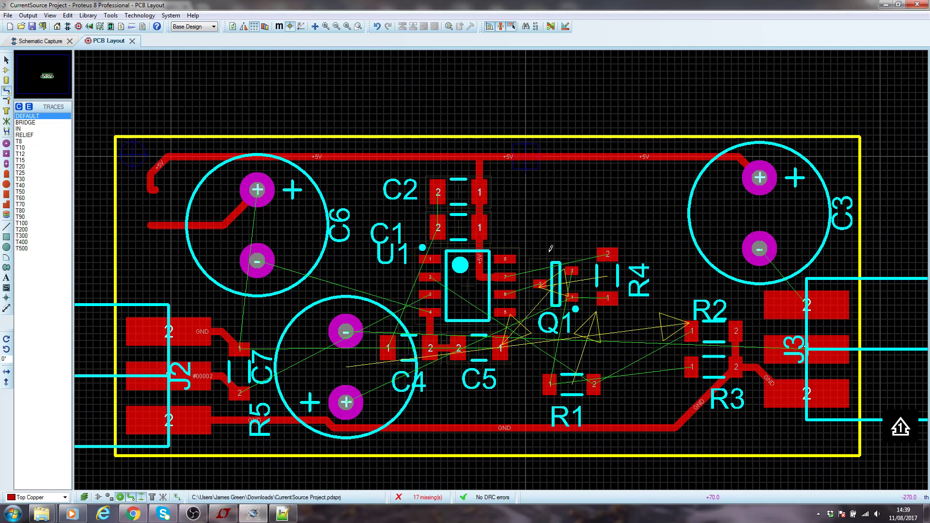
{"action": "scroll", "coordinate": [502, 267], "scroll_direction": "up", "scroll_amount": 5}
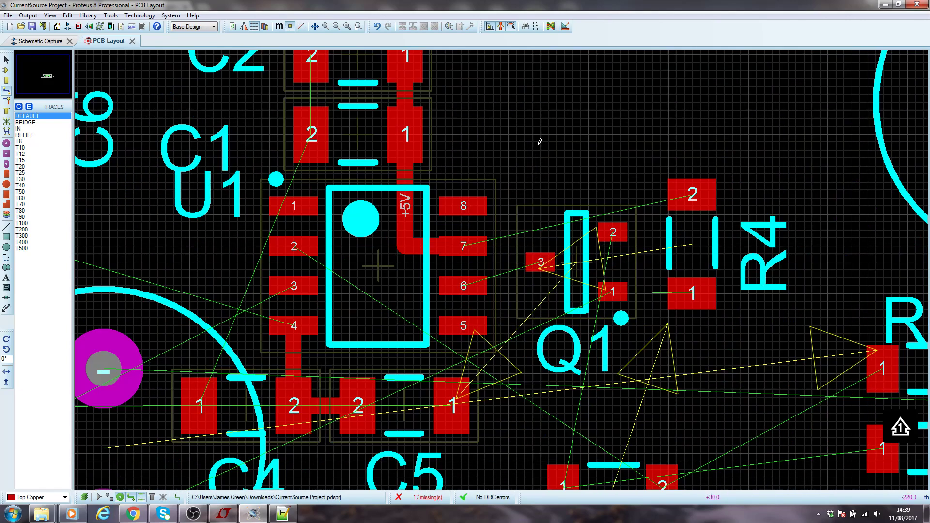
{"action": "left_click", "coordinate": [6, 70]}
{"action": "scroll", "coordinate": [540, 262], "scroll_direction": "up", "scroll_amount": 1}
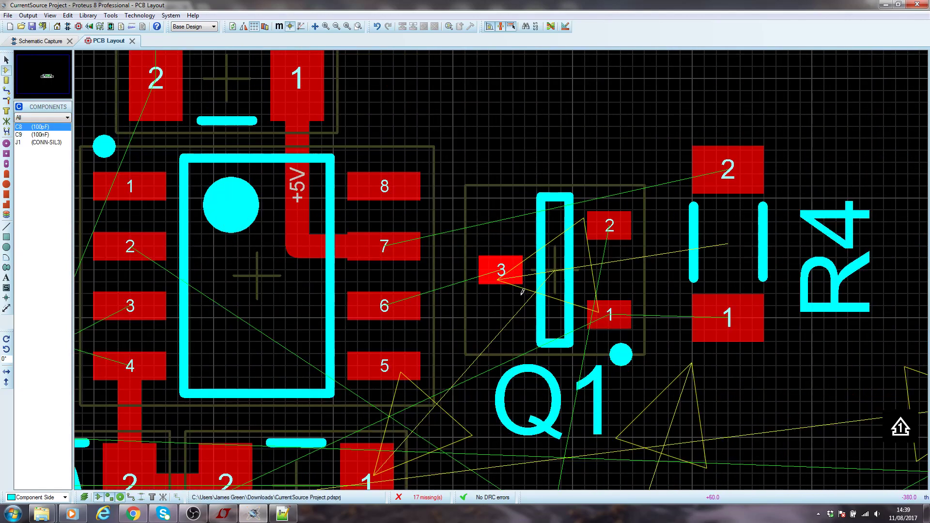
{"action": "left_click_drag", "start_coordinate": [500, 271], "coordinate": [488, 306]}
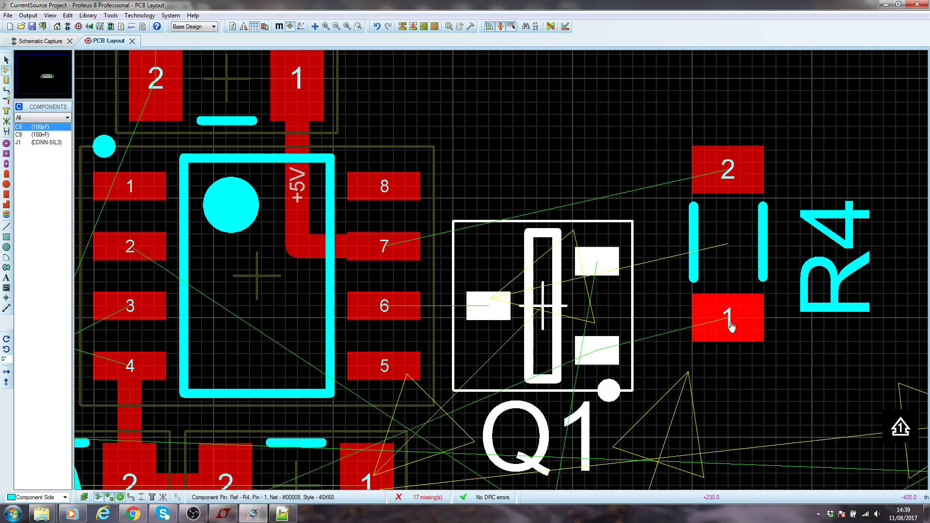
{"action": "left_click_drag", "start_coordinate": [709, 356], "coordinate": [708, 392]}
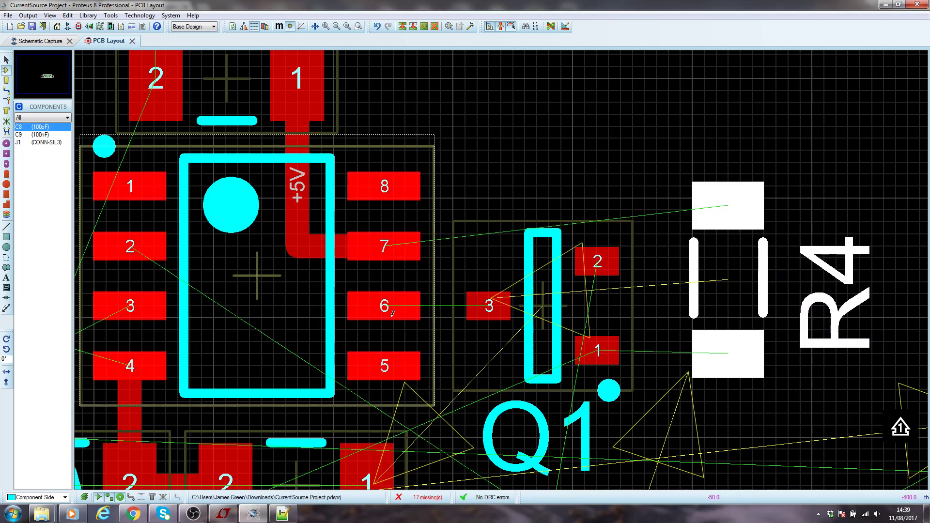
Route a straight top-copper trace from U1 pin 6 to Q1 pin 3
{"action": "left_click", "coordinate": [6, 91]}
{"action": "left_click", "coordinate": [378, 310]}
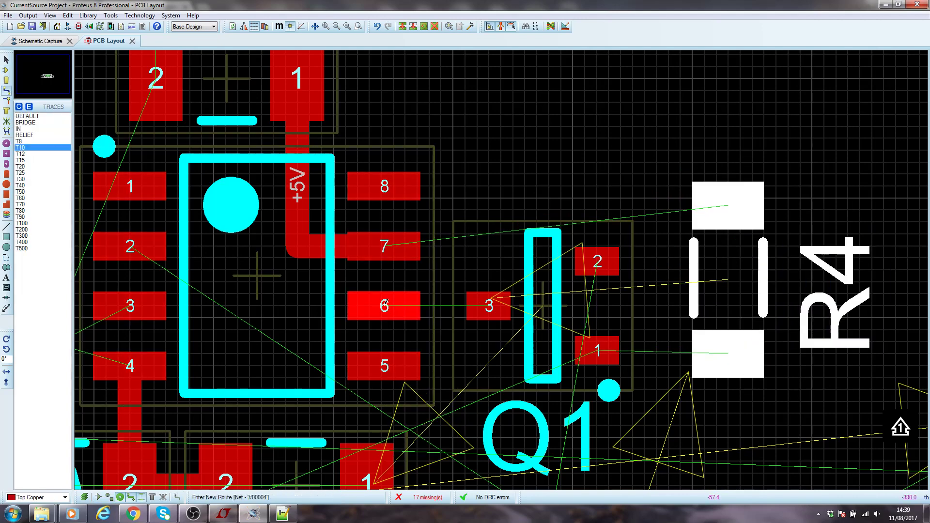
{"action": "left_click", "coordinate": [487, 306]}
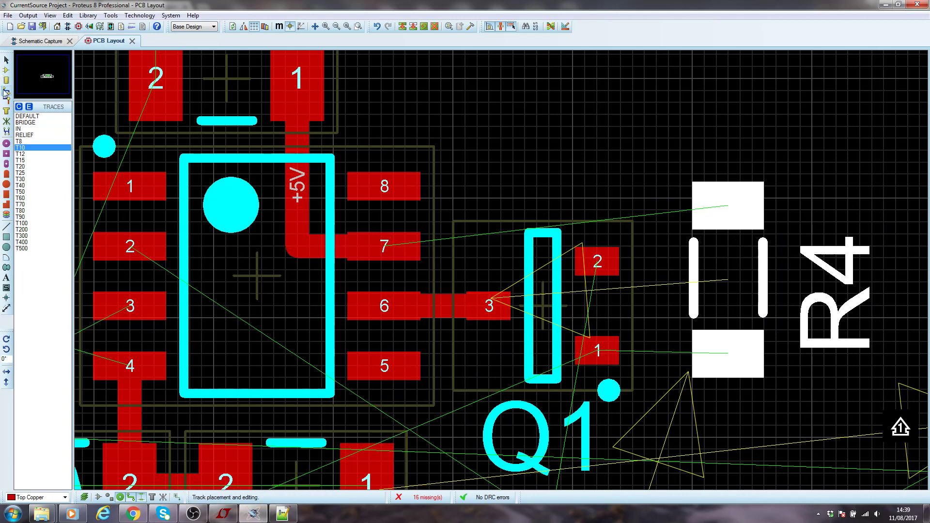
Set the origin on Q1 pin 1 and move R4 so its pin 1 lies exactly level with it, at +110.0, +0.0
{"action": "left_click", "coordinate": [6, 70]}
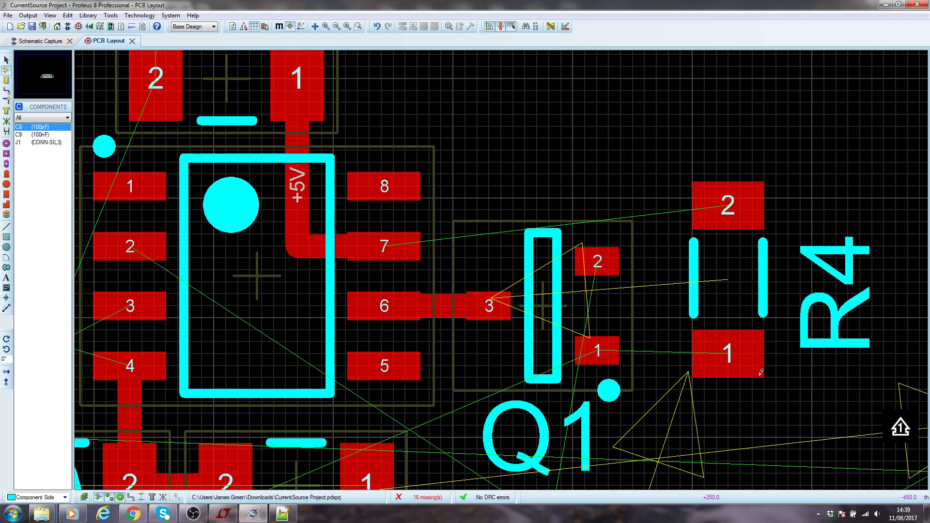
{"action": "scroll", "coordinate": [716, 388], "scroll_direction": "up", "scroll_amount": 1}
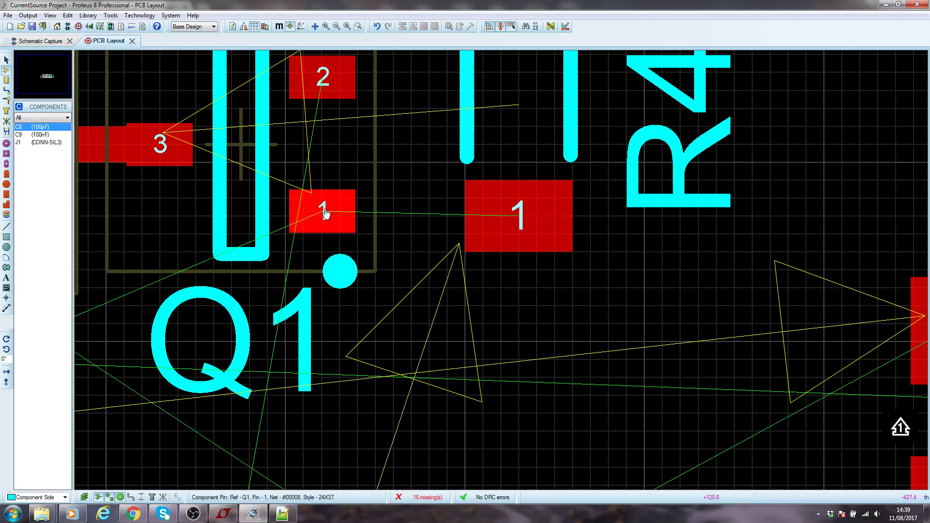
{"action": "key", "text": "o"}
{"action": "key", "text": "o"}
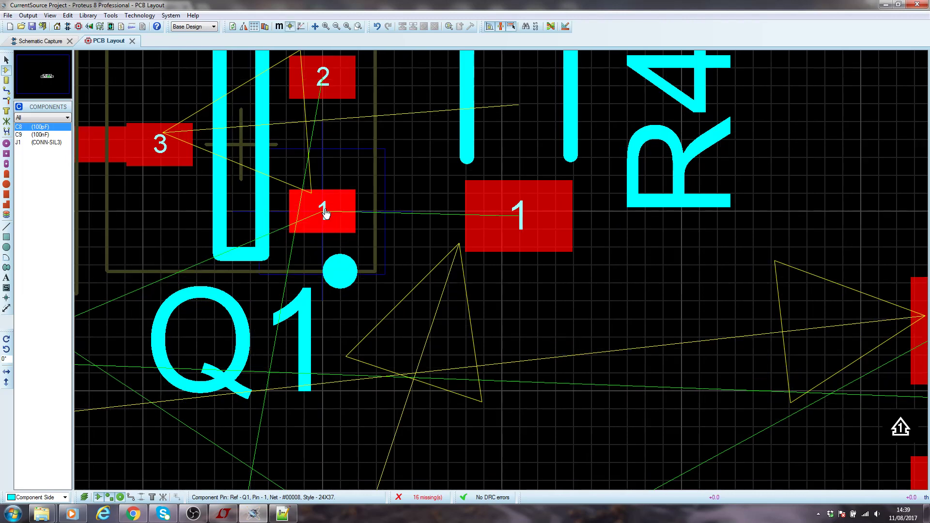
{"action": "left_click", "coordinate": [514, 214]}
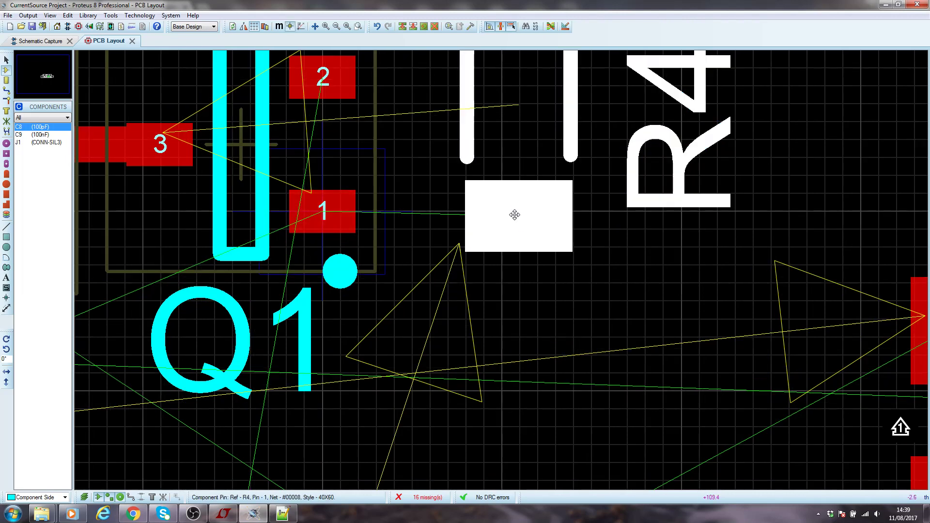
{"action": "left_click_drag", "start_coordinate": [515, 215], "coordinate": [501, 210]}
{"action": "left_click", "coordinate": [626, 236]}
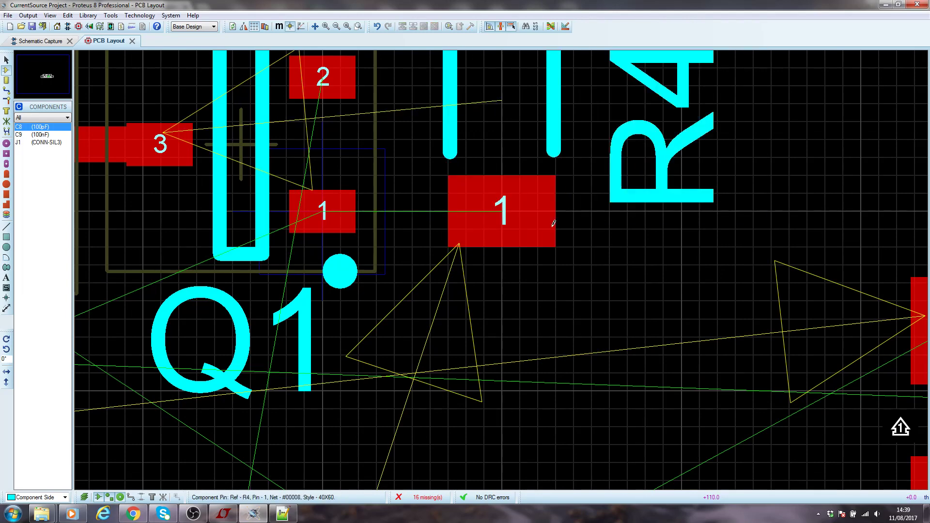
Set the origin on U1 pin 1 and route a straight top-copper trace from R4 pin 2 to the main +5V rail
{"action": "scroll", "coordinate": [448, 186], "scroll_direction": "down", "scroll_amount": 2}
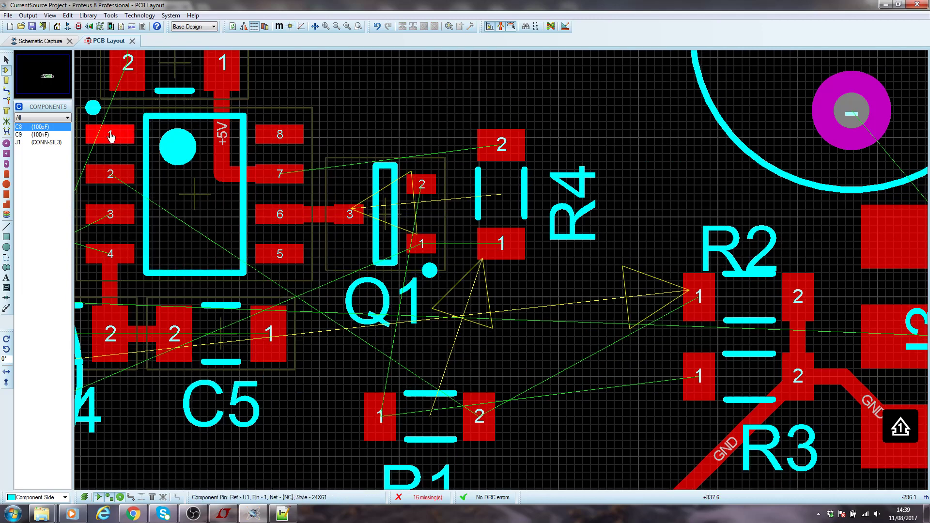
{"action": "key", "text": "o"}
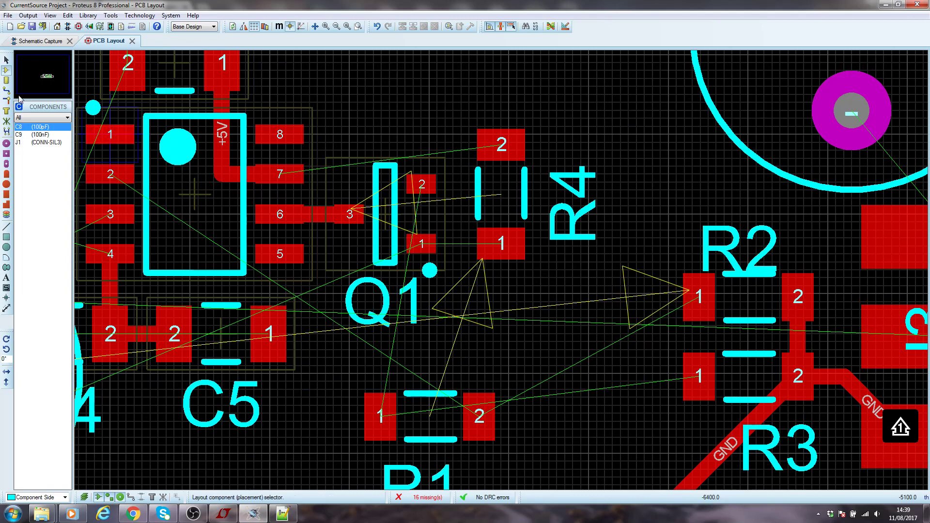
{"action": "key", "text": "t"}
{"action": "left_click", "coordinate": [501, 144]}
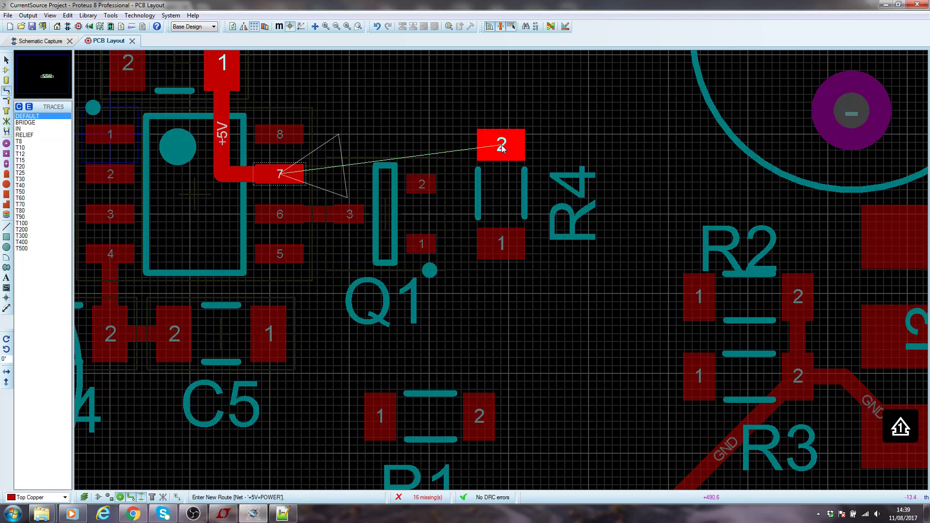
{"action": "scroll", "coordinate": [499, 146], "scroll_direction": "down", "scroll_amount": 2}
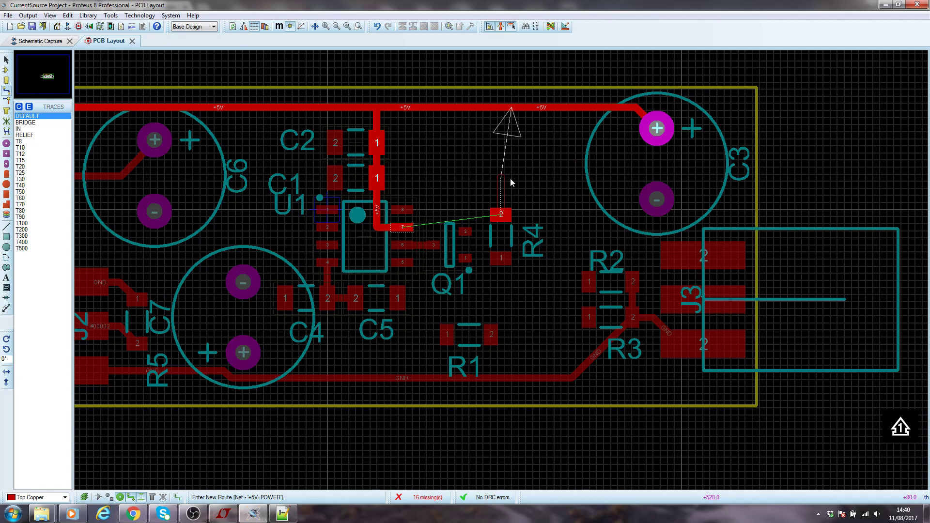
{"action": "left_click", "coordinate": [503, 107]}
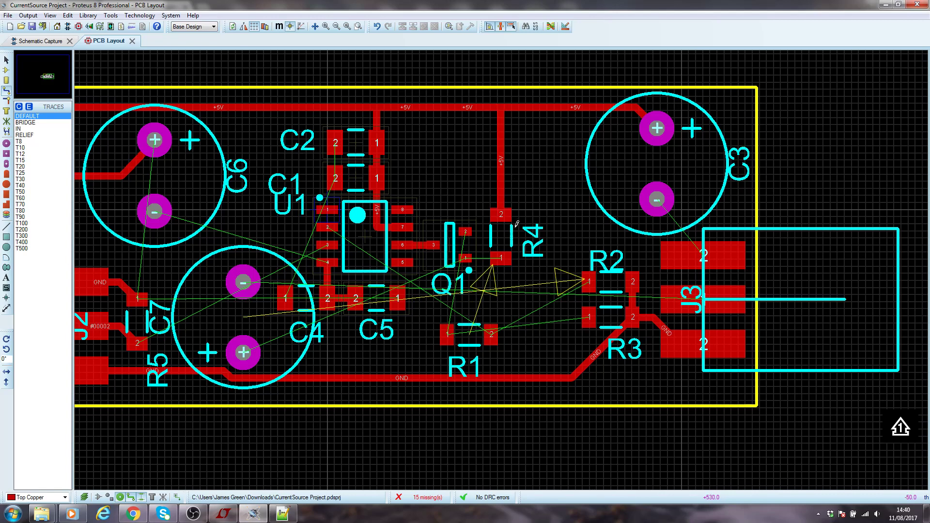
Route a straight top-copper trace between Q1 pin 1 and R4 pin 1
{"action": "scroll", "coordinate": [493, 252], "scroll_direction": "up", "scroll_amount": 1}
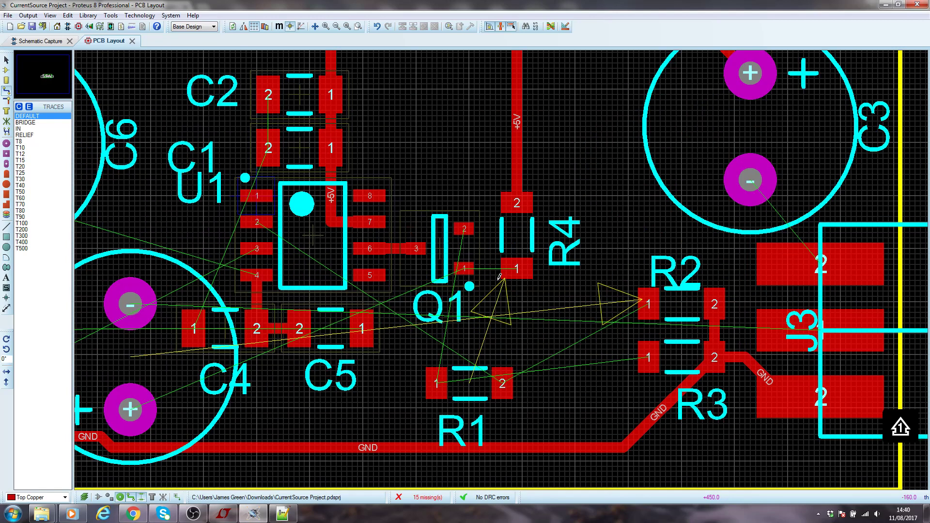
{"action": "left_click", "coordinate": [468, 265]}
{"action": "left_click", "coordinate": [517, 265]}
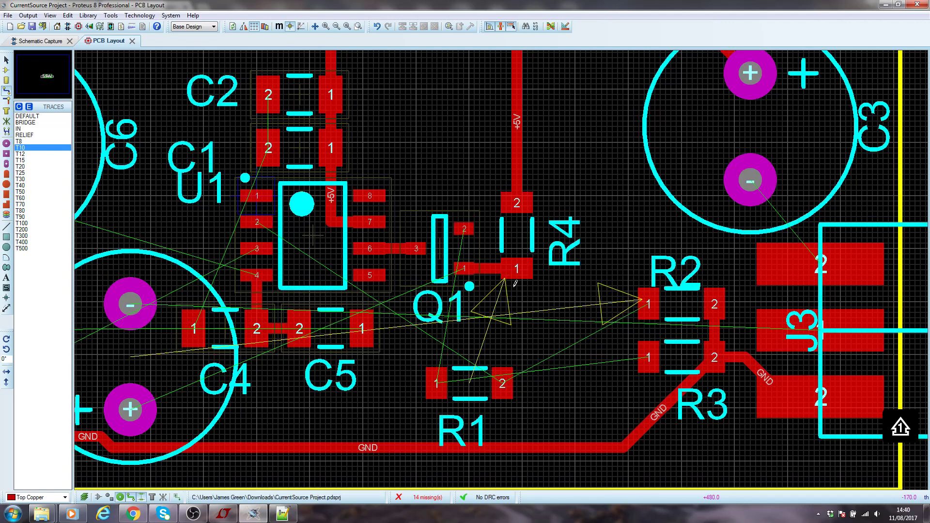
{"action": "left_click", "coordinate": [487, 269]}
{"action": "scroll", "coordinate": [486, 270], "scroll_direction": "down", "scroll_amount": 2}
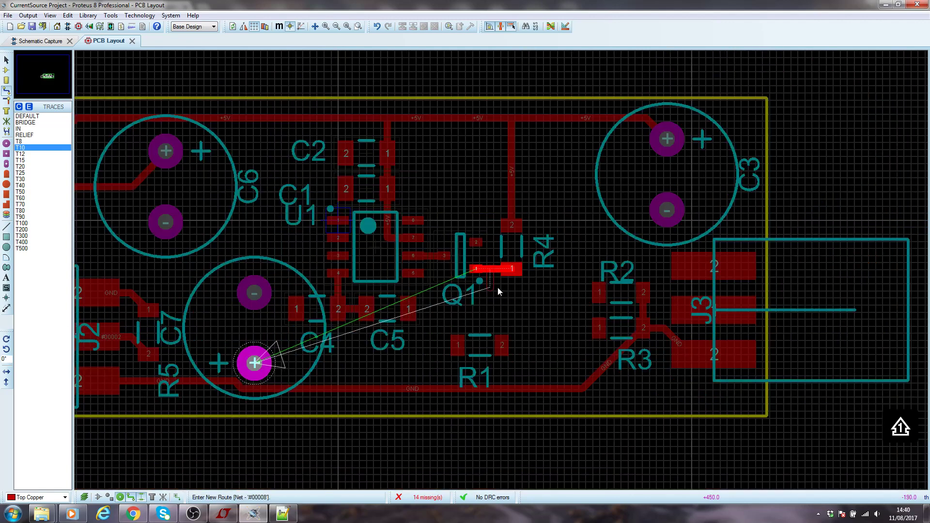
{"action": "key", "text": "Escape"}
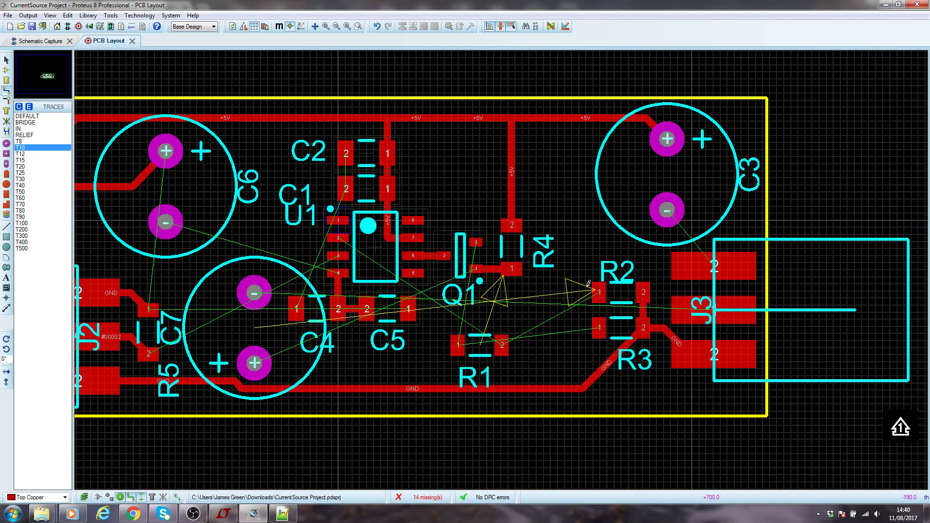
Check in the schematic how R4, Q1, R1 and the output capacitors C7, C8 and C9 connect, and compare with the PCB layout
{"action": "left_click", "coordinate": [43, 41]}
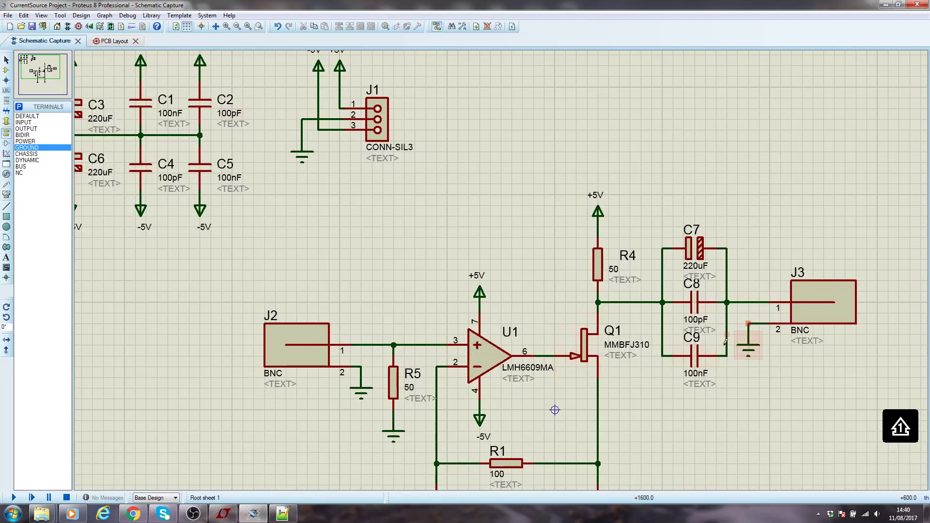
{"action": "scroll", "coordinate": [724, 348], "scroll_direction": "down", "scroll_amount": 2}
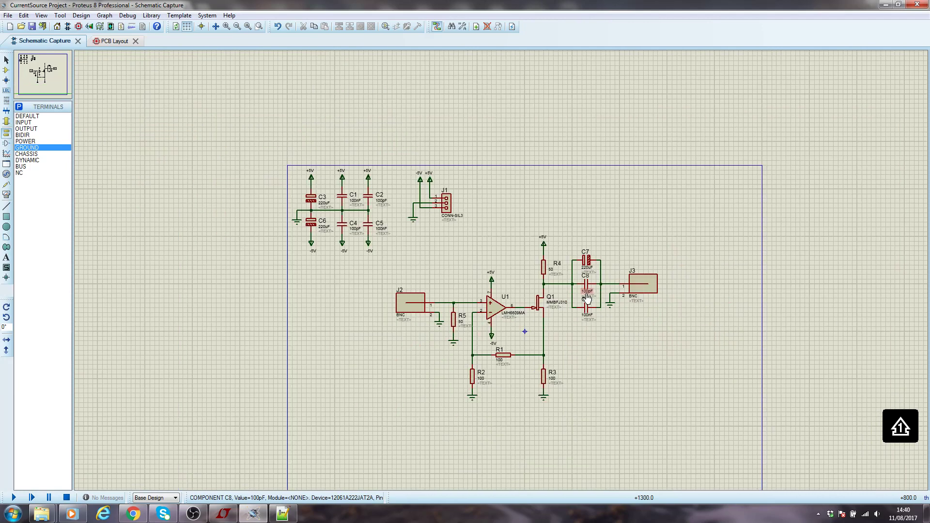
{"action": "scroll", "coordinate": [507, 349], "scroll_direction": "up", "scroll_amount": 1}
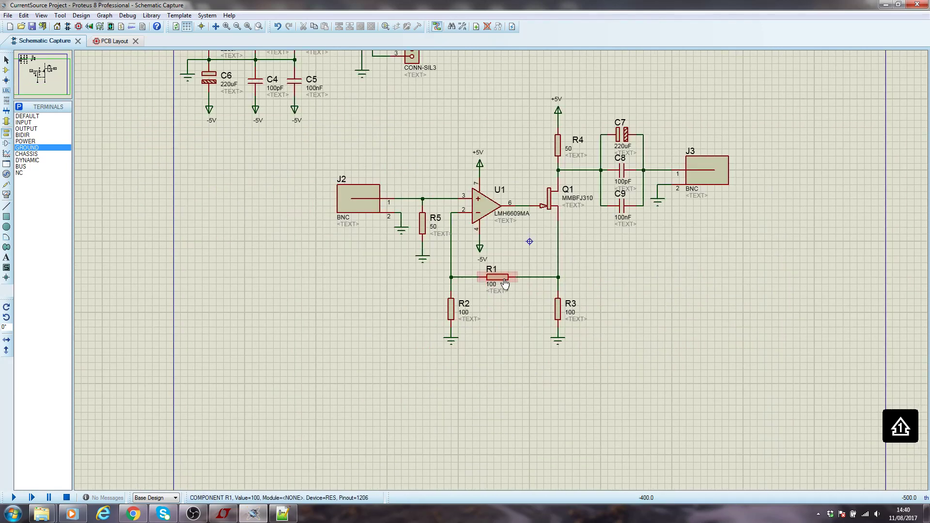
{"action": "left_click", "coordinate": [115, 43]}
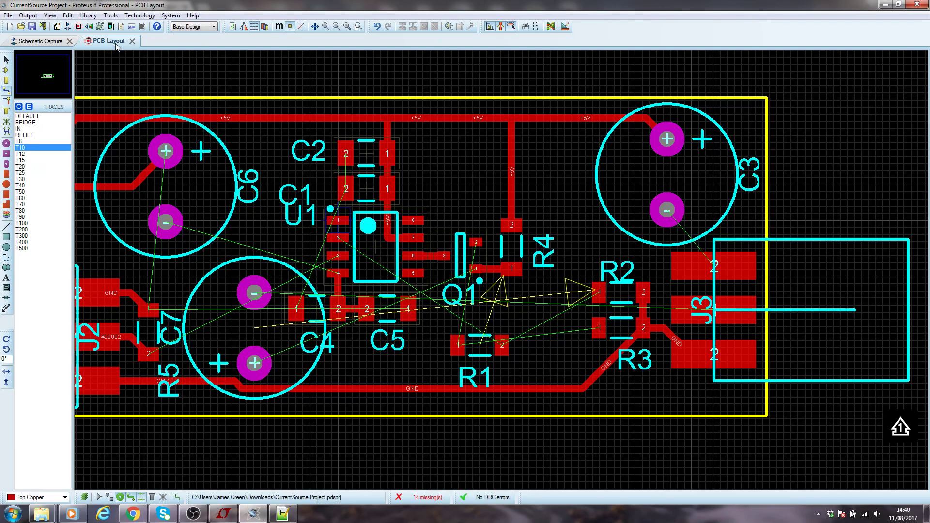
{"action": "left_click", "coordinate": [55, 43]}
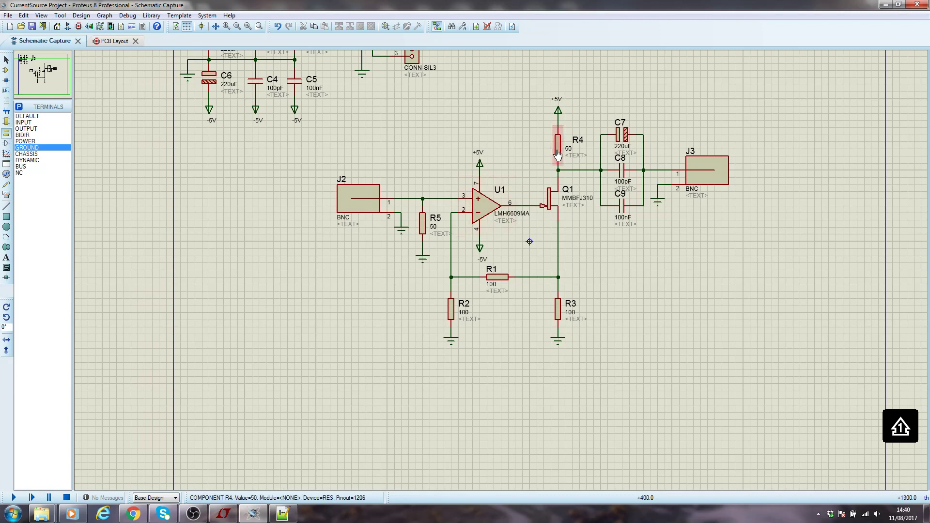
{"action": "left_click", "coordinate": [117, 42]}
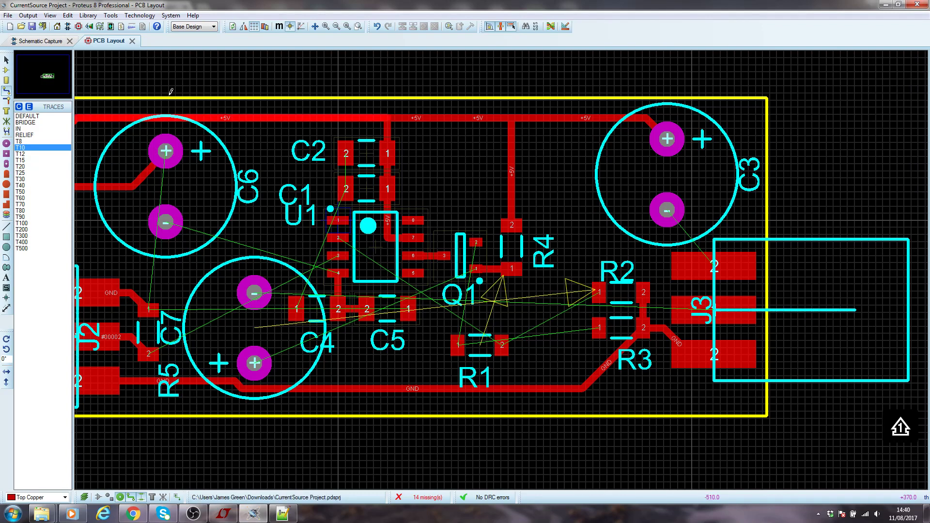
{"action": "left_click", "coordinate": [41, 42]}
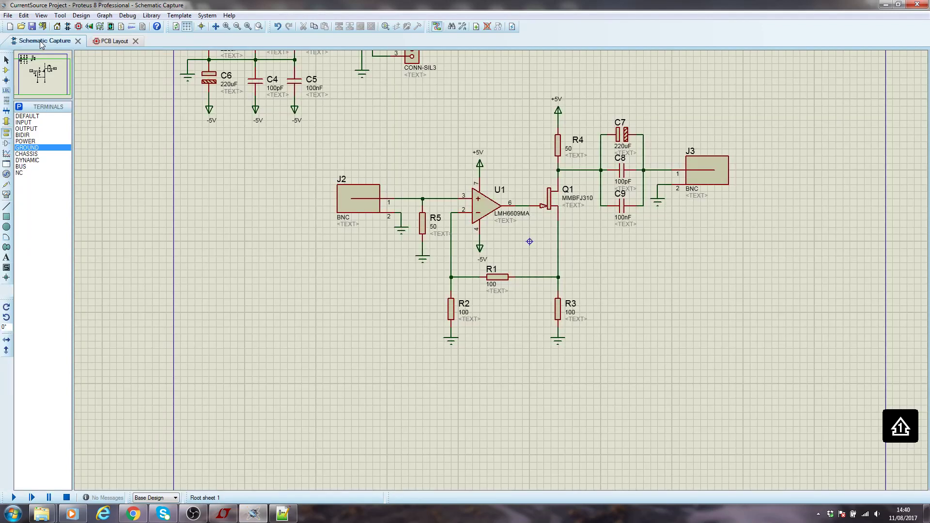
{"action": "left_click", "coordinate": [97, 42]}
Move C7 into the area between R4 and J3, and relocate R2 and R3 together between R5 and C4
{"action": "left_click", "coordinate": [7, 69]}
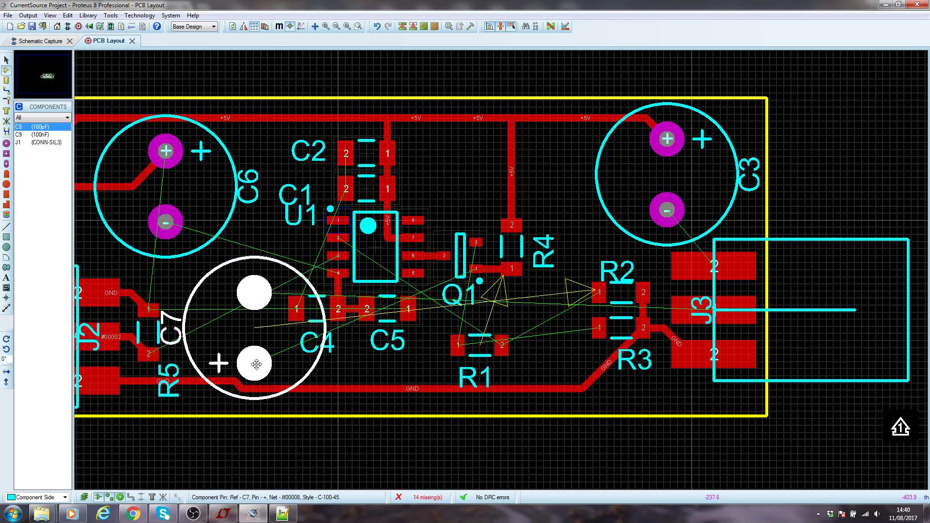
{"action": "left_click_drag", "start_coordinate": [254, 363], "coordinate": [578, 316]}
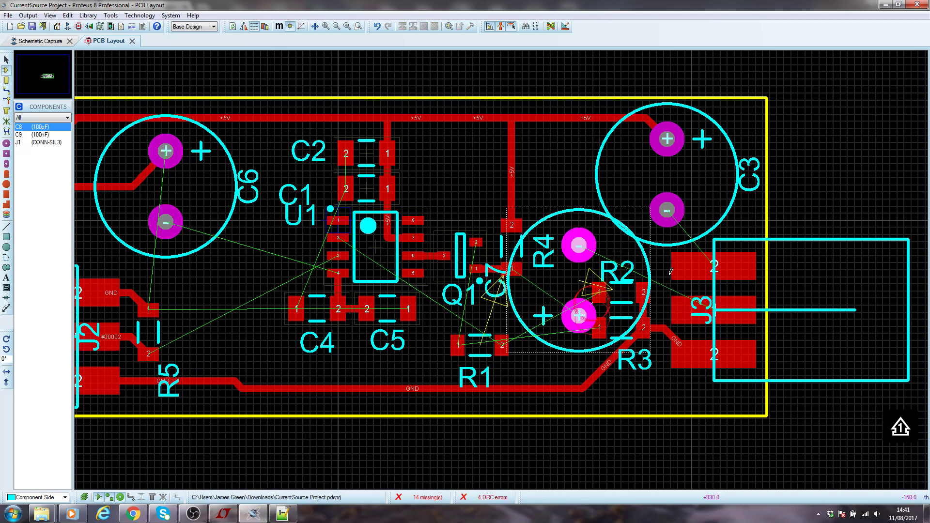
{"action": "left_click", "coordinate": [602, 339]}
{"action": "left_click_drag", "start_coordinate": [602, 339], "coordinate": [185, 339]}
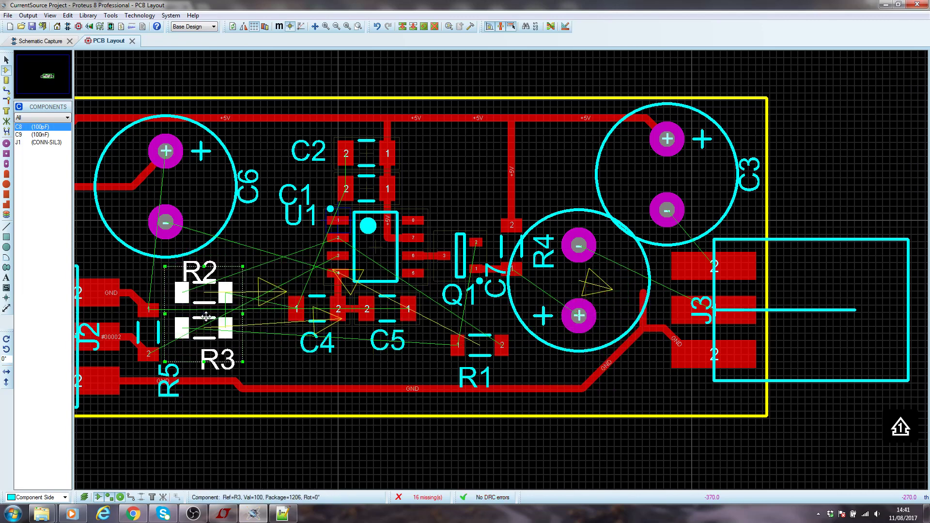
{"action": "left_click", "coordinate": [283, 361]}
Delete the leftover GND trace that runs along the board's lower edge to J3
{"action": "scroll", "coordinate": [657, 337], "scroll_direction": "up", "scroll_amount": 1}
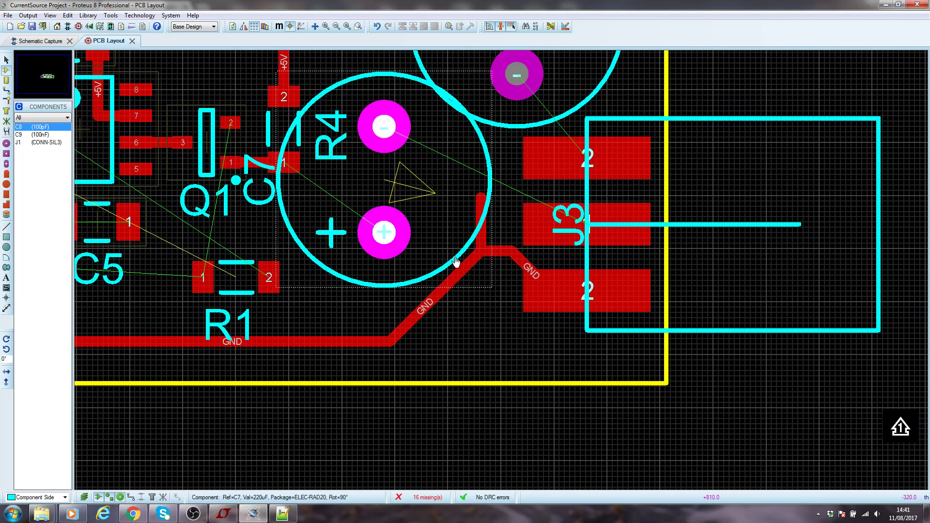
{"action": "scroll", "coordinate": [525, 248], "scroll_direction": "down", "scroll_amount": 1}
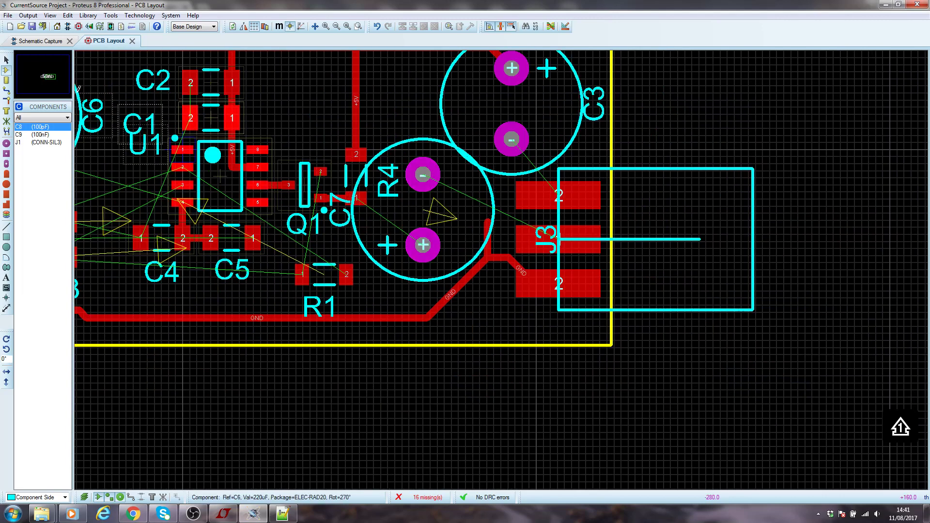
{"action": "left_click", "coordinate": [6, 90]}
{"action": "right_click", "coordinate": [487, 254]}
{"action": "right_click", "coordinate": [488, 254]}
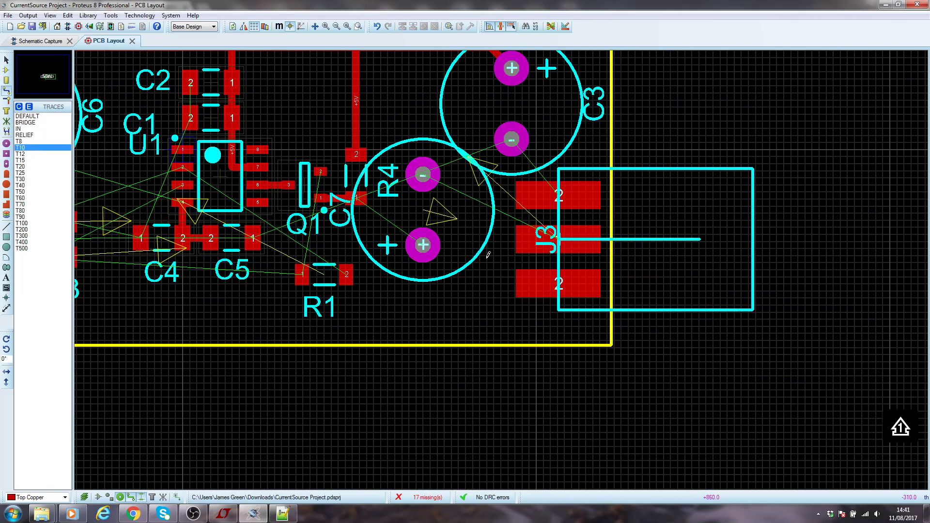
{"action": "scroll", "coordinate": [484, 240], "scroll_direction": "down", "scroll_amount": 1}
{"action": "scroll", "coordinate": [464, 223], "scroll_direction": "up", "scroll_amount": 1}
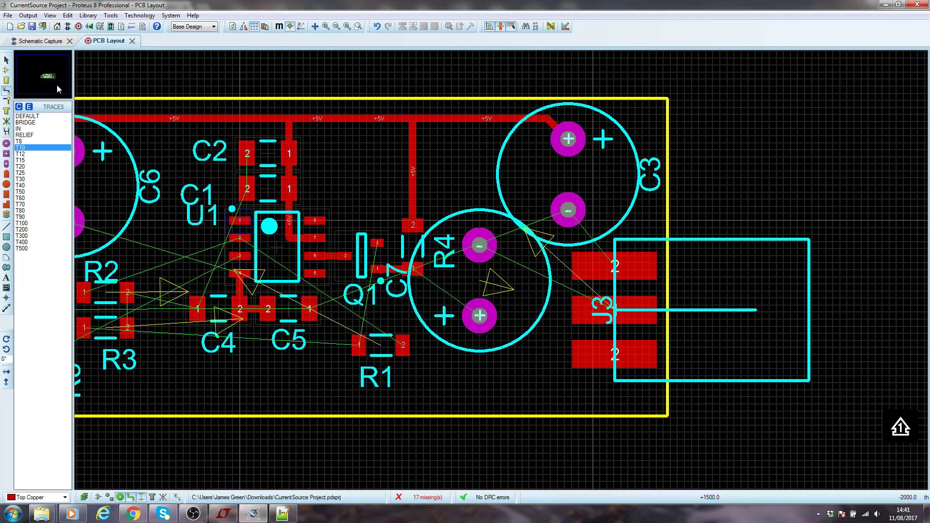
Shift C7 down clear of R4 and C3, and rotate it 180 degrees so its positive pin faces C3
{"action": "left_click", "coordinate": [7, 69]}
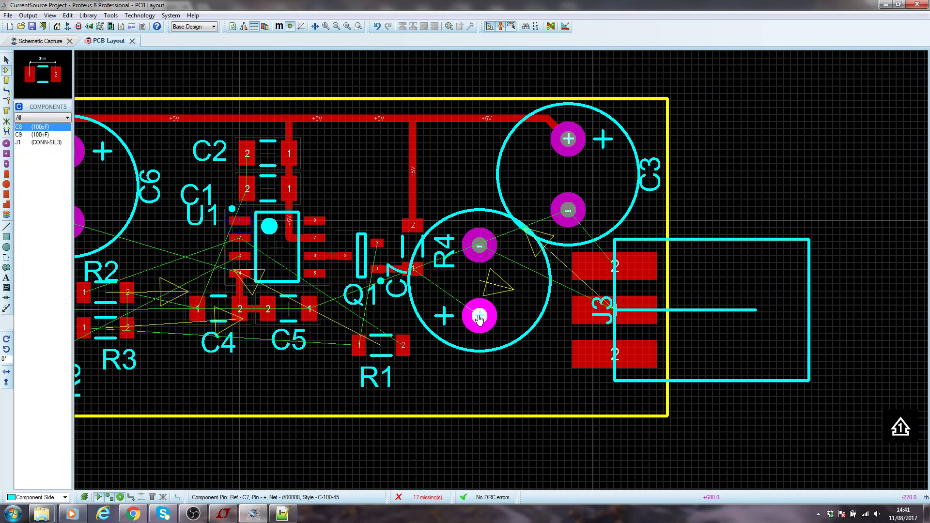
{"action": "mouse_move", "coordinate": [481, 308]}
{"action": "left_mouse_down"}
{"action": "mouse_move", "coordinate": [493, 316]}
{"action": "mouse_move", "coordinate": [498, 346]}
{"action": "left_mouse_up"}
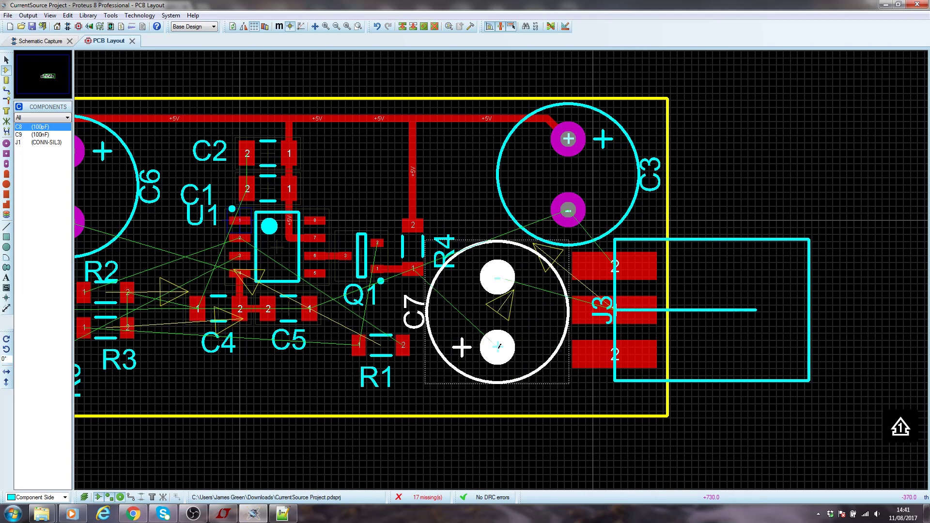
{"action": "key", "text": "KP_Add"}
{"action": "key", "text": "KP_Add"}
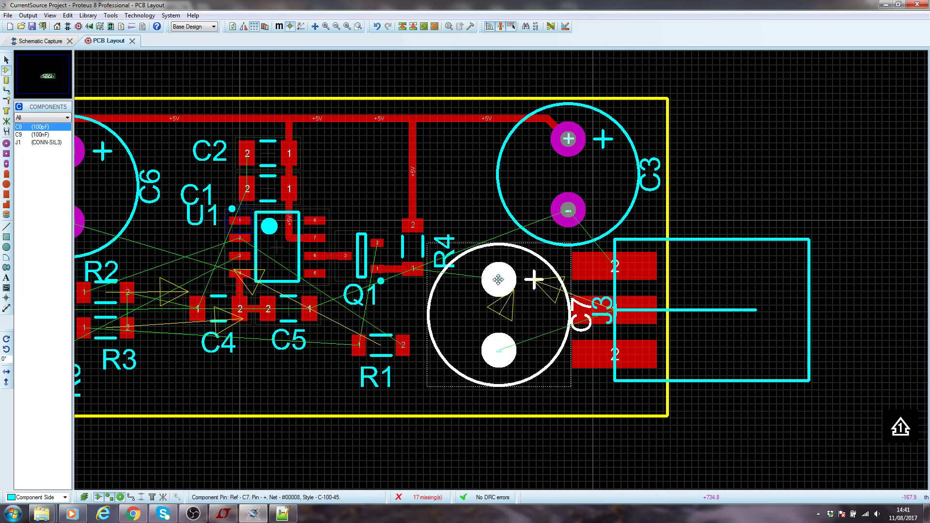
{"action": "left_click_drag", "start_coordinate": [497, 349], "coordinate": [486, 343]}
{"action": "left_click_drag", "start_coordinate": [534, 279], "coordinate": [534, 279]}
Fine-position C7 so its positive pin is level with R4 pin 1, between R4 and J3
{"action": "scroll", "coordinate": [534, 276], "scroll_direction": "up", "scroll_amount": 3}
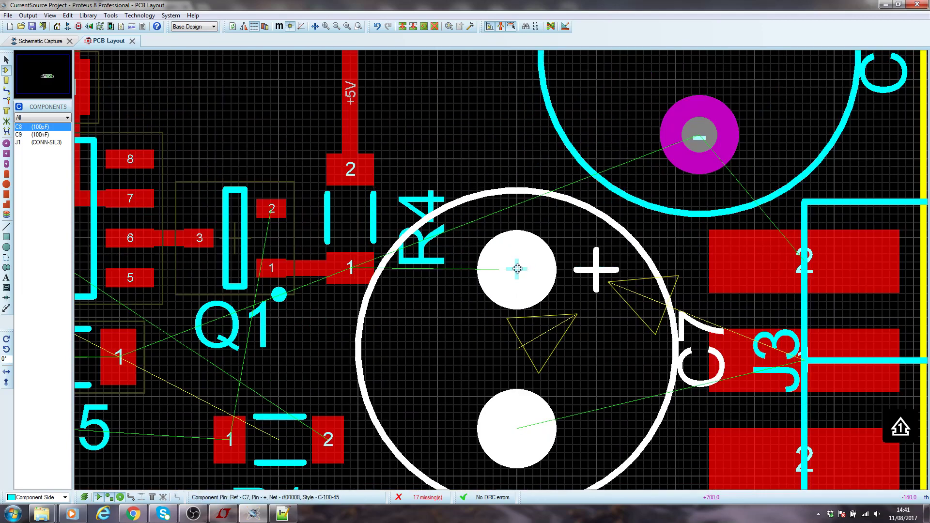
{"action": "left_click_drag", "start_coordinate": [517, 269], "coordinate": [541, 268]}
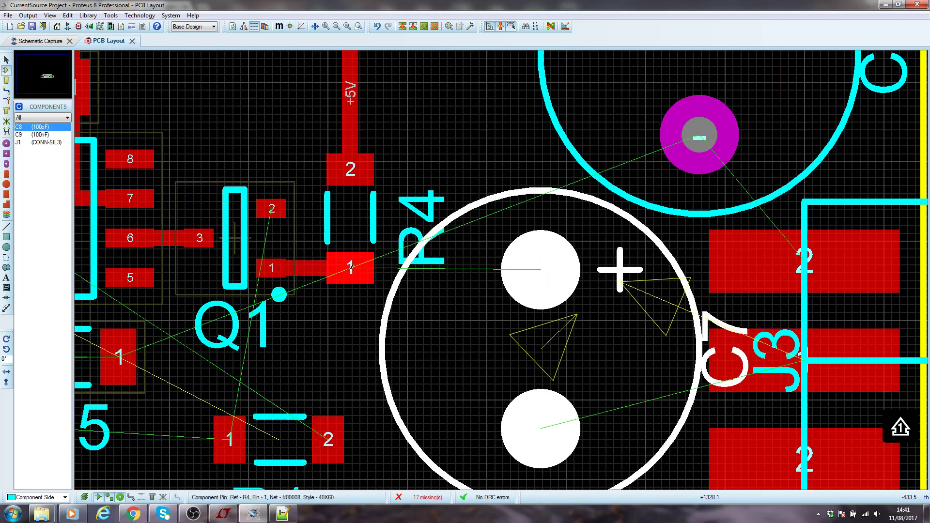
{"action": "key", "text": "o"}
{"action": "mouse_move", "coordinate": [541, 269]}
{"action": "left_mouse_down"}
{"action": "mouse_move", "coordinate": [525, 268]}
{"action": "mouse_move", "coordinate": [533, 269]}
{"action": "left_mouse_up"}
{"action": "scroll", "coordinate": [490, 219], "scroll_direction": "down", "scroll_amount": 2}
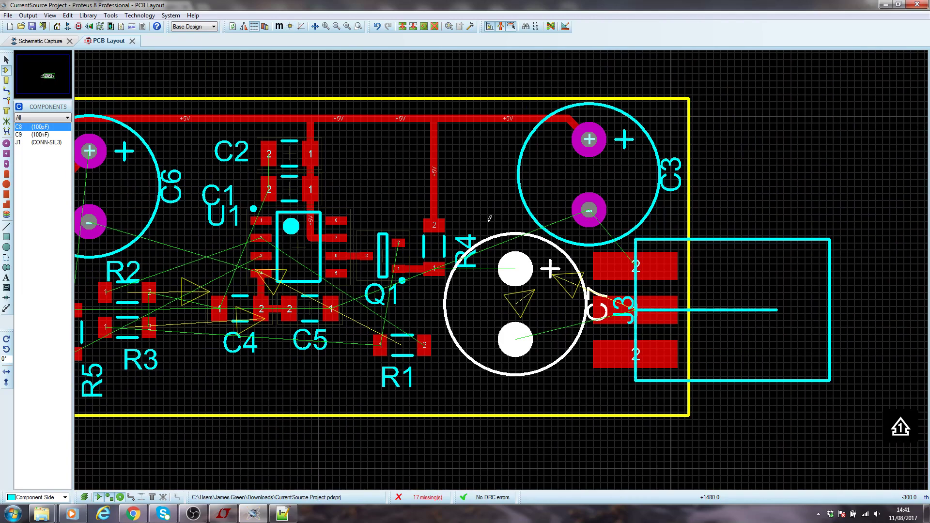
{"action": "scroll", "coordinate": [572, 207], "scroll_direction": "down", "scroll_amount": 1}
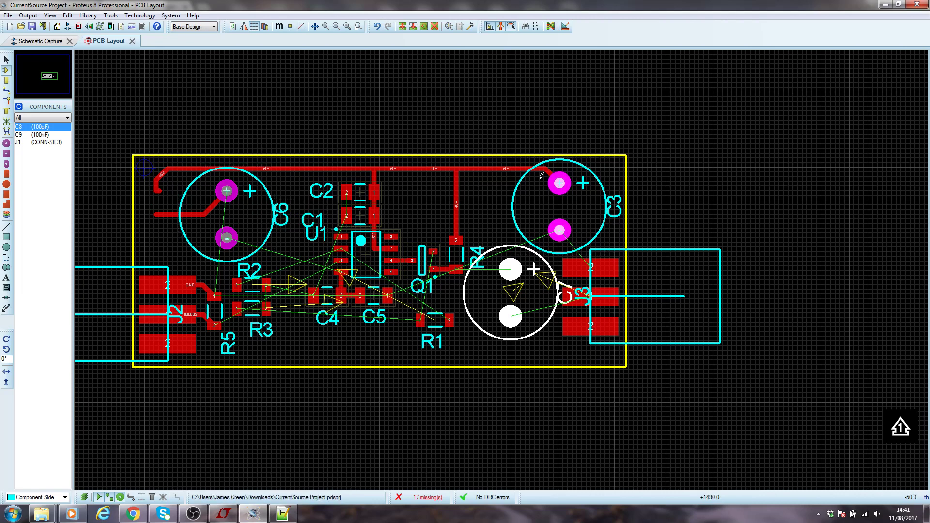
{"action": "scroll", "coordinate": [451, 243], "scroll_direction": "up", "scroll_amount": 1}
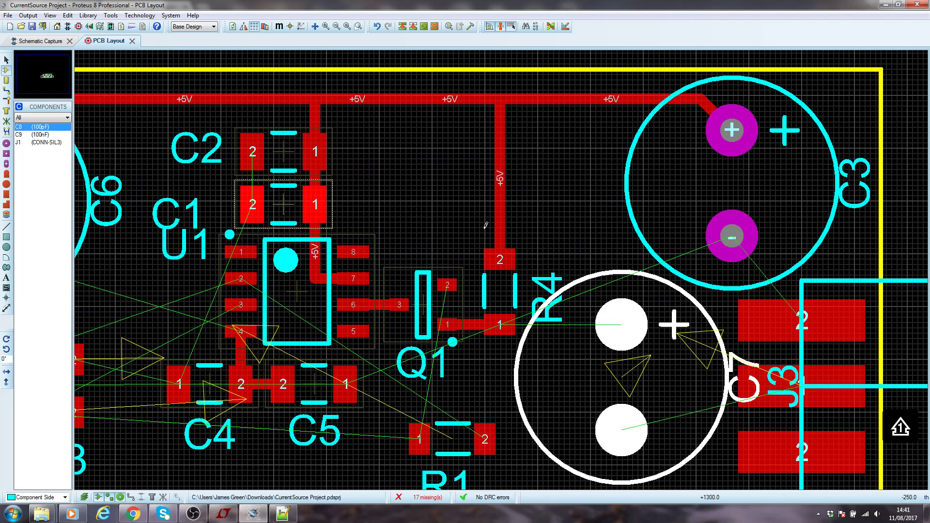
In the schematic, move connector J1 with its supply and ground terminals farther away from decoupling capacitors C2 and C5
{"action": "left_click", "coordinate": [43, 41]}
{"action": "scroll", "coordinate": [315, 289], "scroll_direction": "down", "scroll_amount": 1}
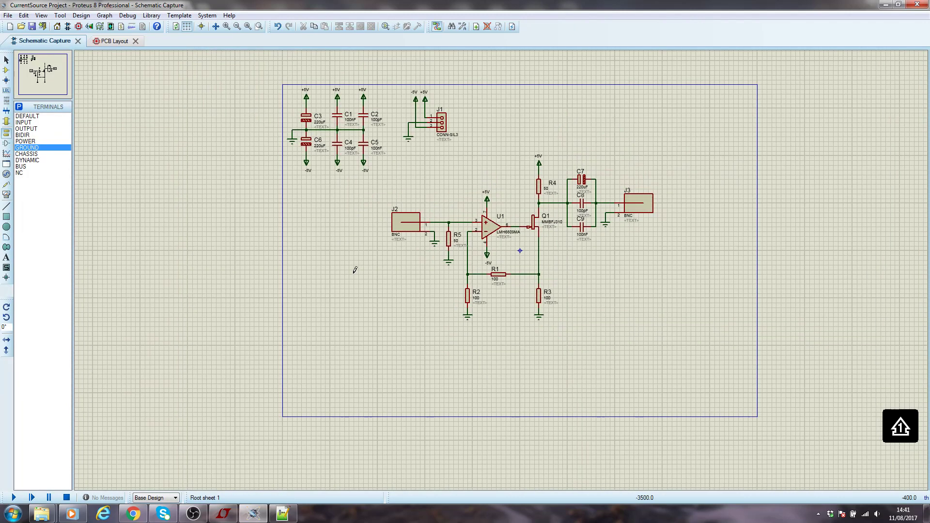
{"action": "scroll", "coordinate": [358, 254], "scroll_direction": "up", "scroll_amount": 2}
{"action": "scroll", "coordinate": [490, 155], "scroll_direction": "down", "scroll_amount": 2}
{"action": "scroll", "coordinate": [498, 117], "scroll_direction": "up", "scroll_amount": 3}
{"action": "scroll", "coordinate": [510, 284], "scroll_direction": "down", "scroll_amount": 1}
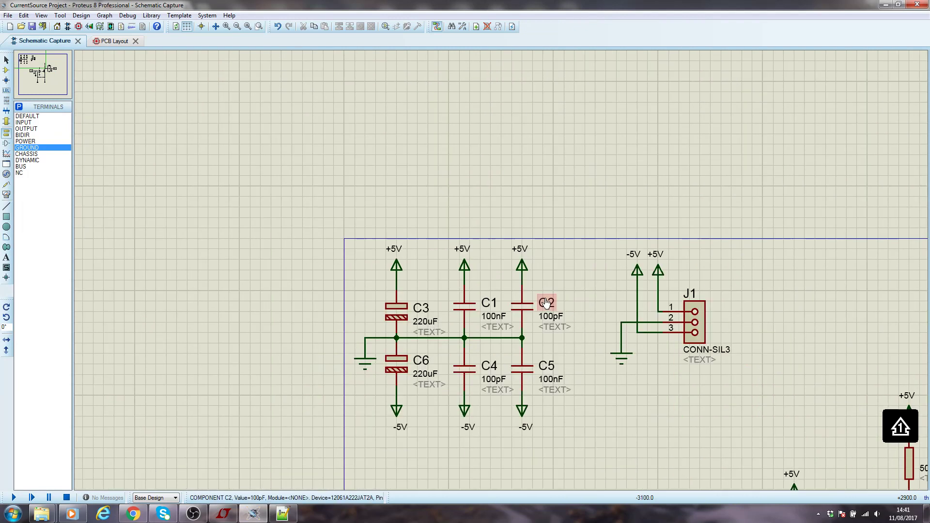
{"action": "scroll", "coordinate": [506, 269], "scroll_direction": "up", "scroll_amount": 1}
{"action": "left_click_drag", "start_coordinate": [293, 179], "coordinate": [475, 330]}
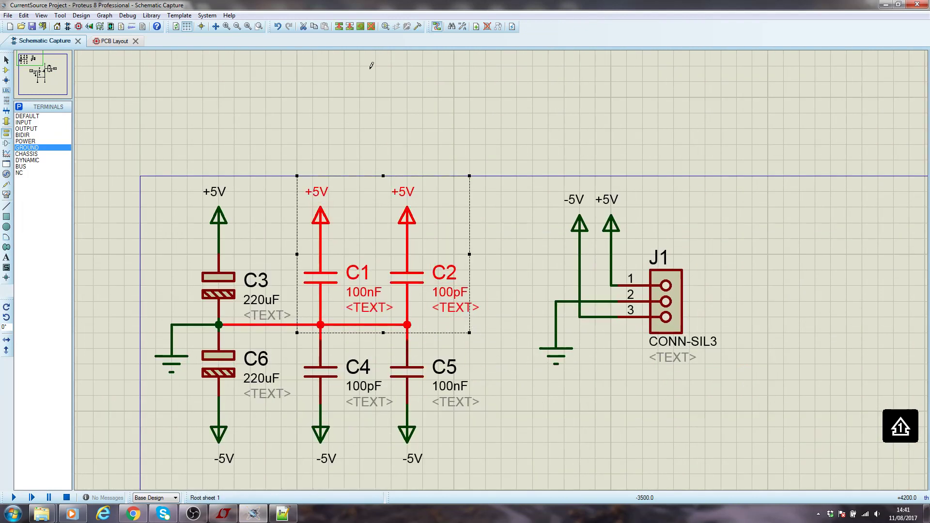
{"action": "left_click_drag", "start_coordinate": [505, 176], "coordinate": [768, 427]}
{"action": "left_click_drag", "start_coordinate": [681, 400], "coordinate": [880, 384]}
{"action": "left_click_drag", "start_coordinate": [875, 392], "coordinate": [875, 391]}
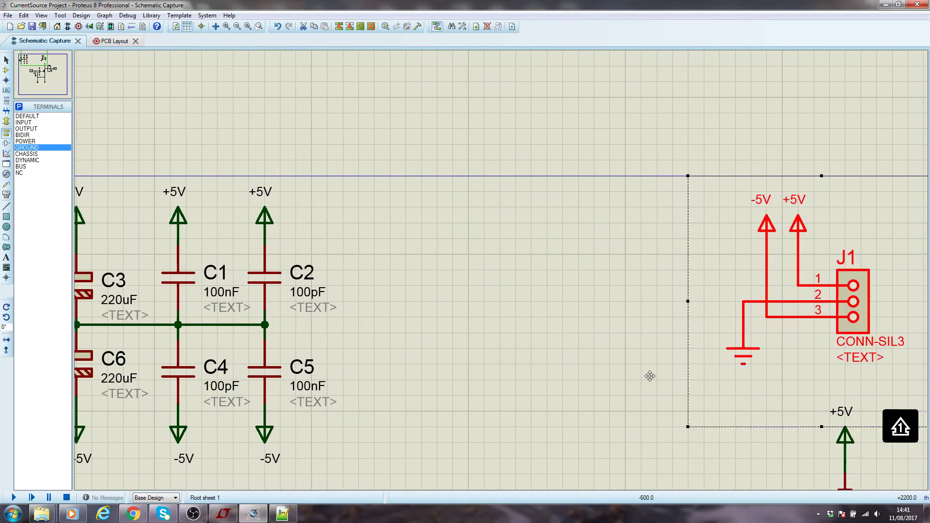
Duplicate C1 and C2 together with their +5V terminals, placing the copies in line just beyond C2
{"action": "left_click_drag", "start_coordinate": [139, 160], "coordinate": [359, 333]}
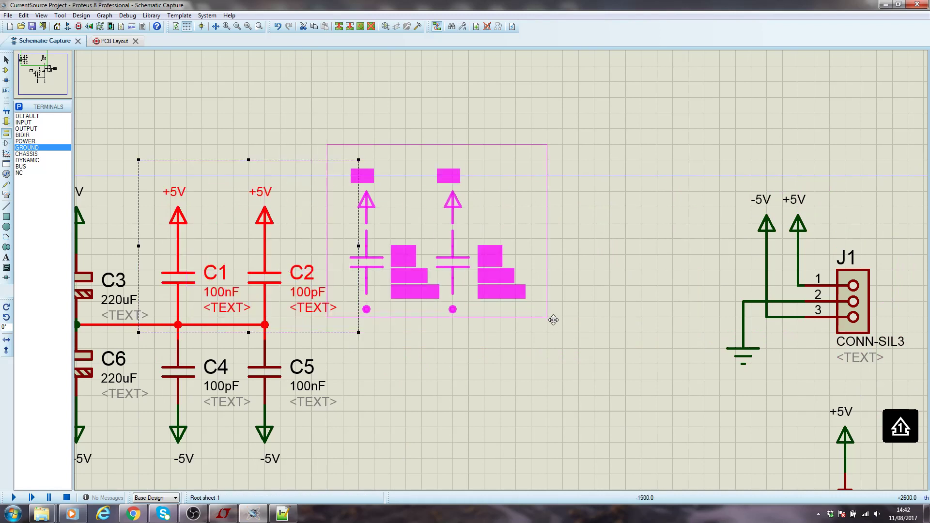
{"action": "left_click", "coordinate": [553, 330]}
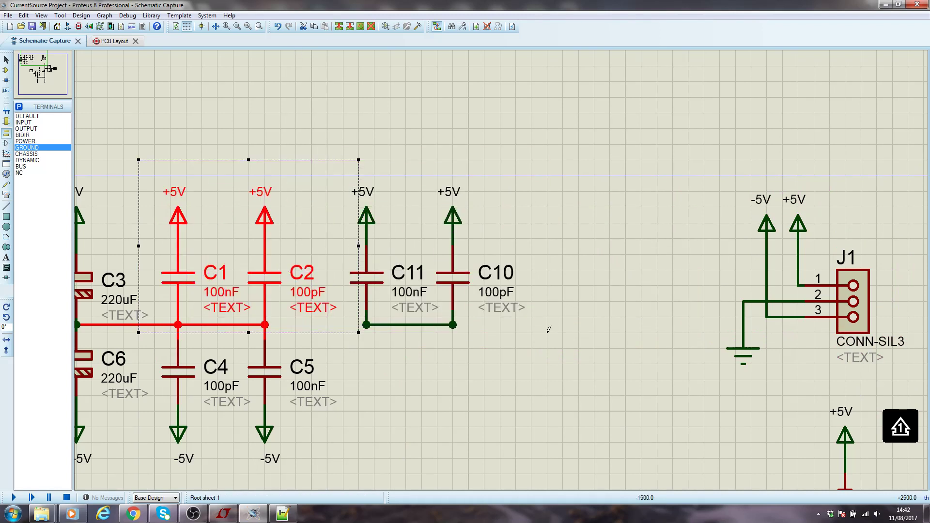
{"action": "left_click", "coordinate": [380, 368]}
Wire the copied capacitors C11 and C10 to the shared ground rail at C2 and remove the junction dot below C10
{"action": "left_click", "coordinate": [366, 325]}
{"action": "left_click", "coordinate": [265, 325]}
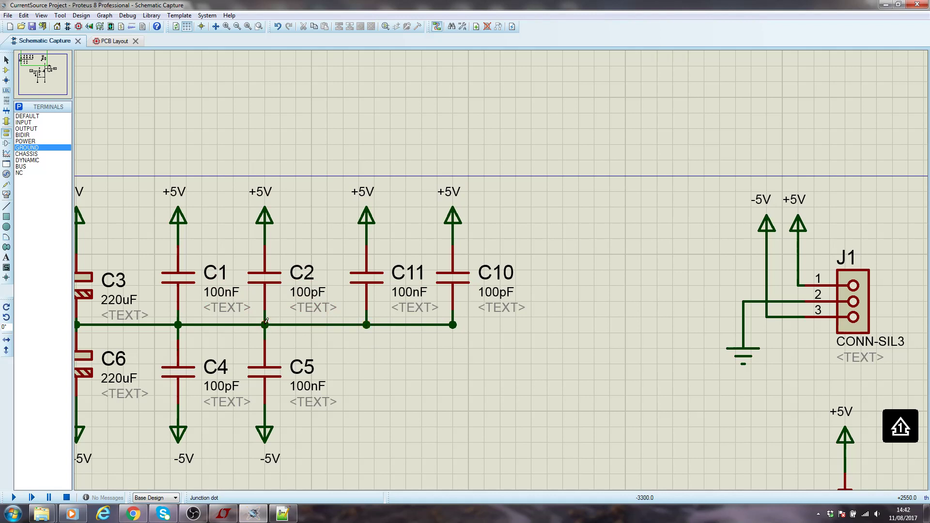
{"action": "right_click", "coordinate": [278, 324]}
{"action": "left_click", "coordinate": [456, 375]}
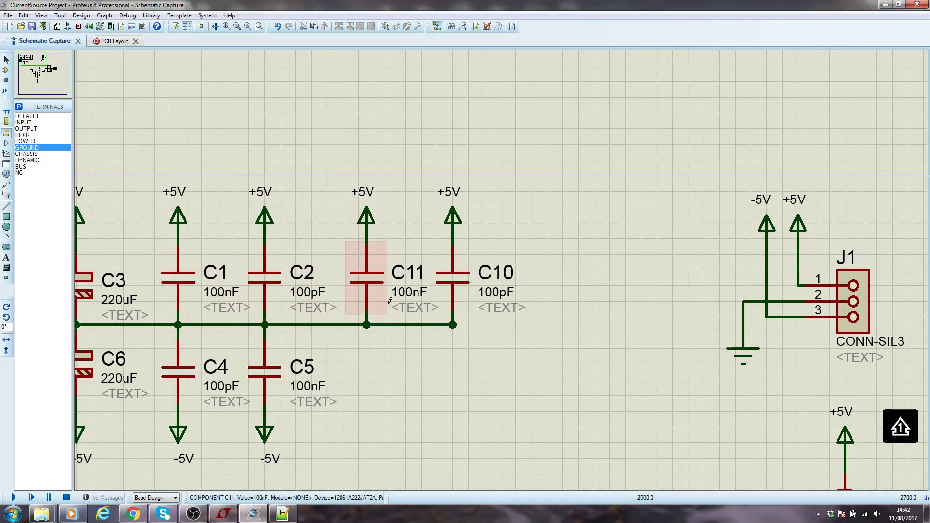
{"action": "right_click", "coordinate": [450, 324]}
{"action": "key", "text": "Escape"}
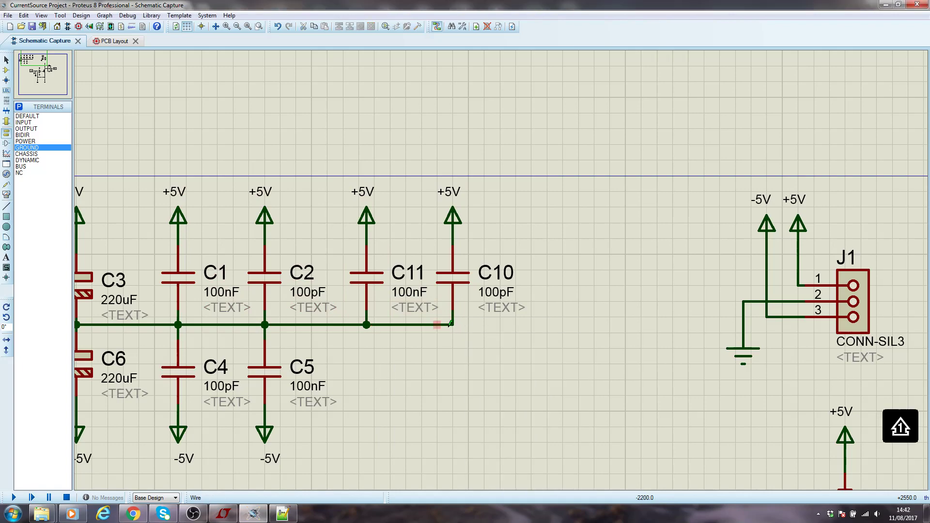
Switch to the PCB layout and place C10, rotated 180°, above Q1 with its pin 1 close to R4's +5V trace
{"action": "left_click", "coordinate": [108, 42]}
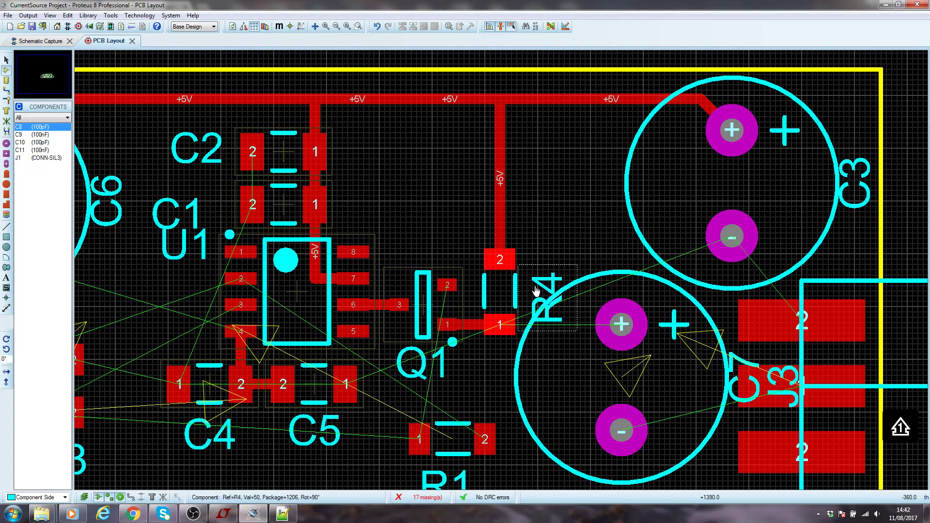
{"action": "scroll", "coordinate": [493, 276], "scroll_direction": "down", "scroll_amount": 1}
{"action": "scroll", "coordinate": [504, 264], "scroll_direction": "up", "scroll_amount": 2}
{"action": "left_click", "coordinate": [39, 142]}
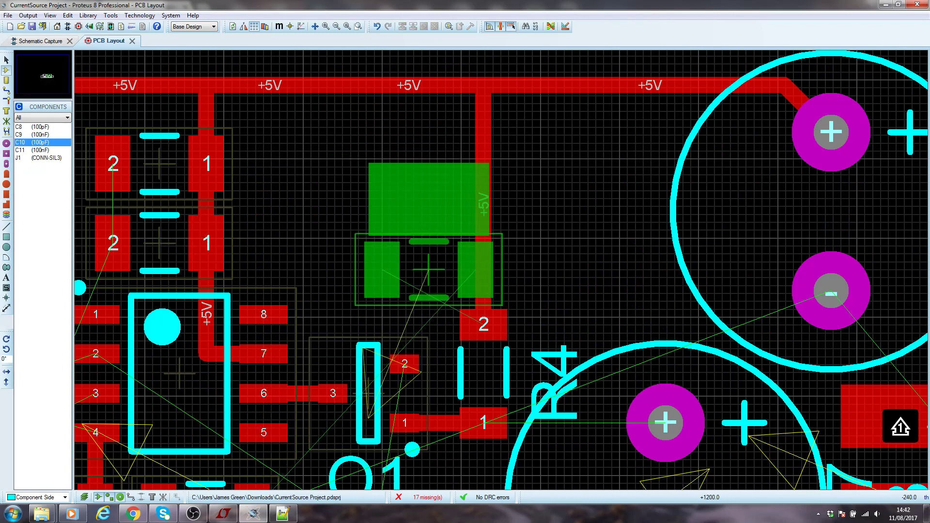
{"action": "key", "text": "KP_Add"}
{"action": "key", "text": "KP_Add"}
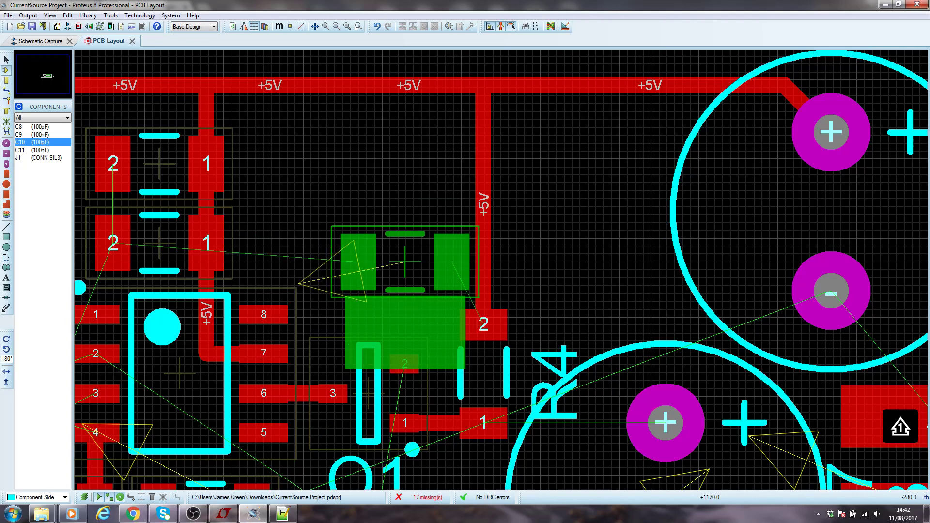
{"action": "left_click", "coordinate": [429, 270]}
Set the origin at R4 pin 2 and shift C10 so its pin 1 sits on the +5V trace directly above it
{"action": "scroll", "coordinate": [502, 266], "scroll_direction": "up", "scroll_amount": 2}
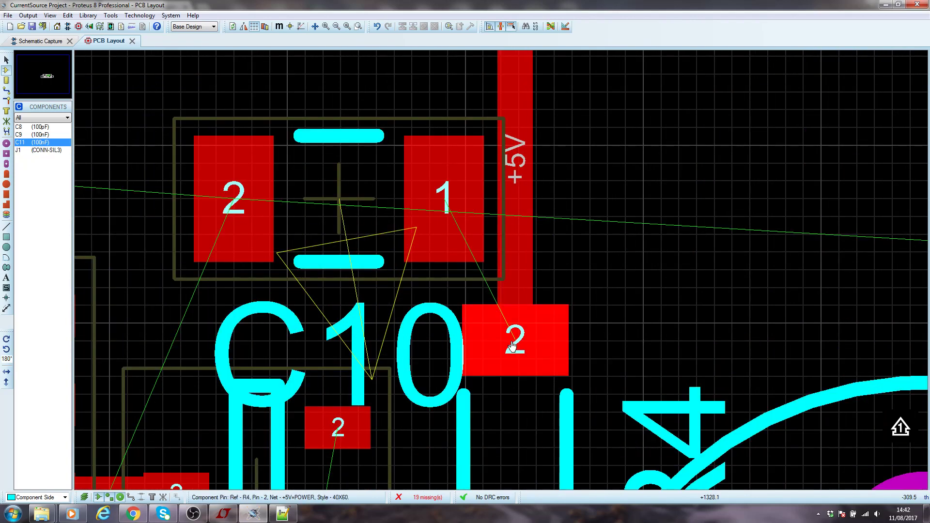
{"action": "key", "text": "o"}
{"action": "left_click_drag", "start_coordinate": [444, 204], "coordinate": [515, 185]}
{"action": "scroll", "coordinate": [590, 222], "scroll_direction": "down", "scroll_amount": 2}
{"action": "scroll", "coordinate": [580, 170], "scroll_direction": "up", "scroll_amount": 1}
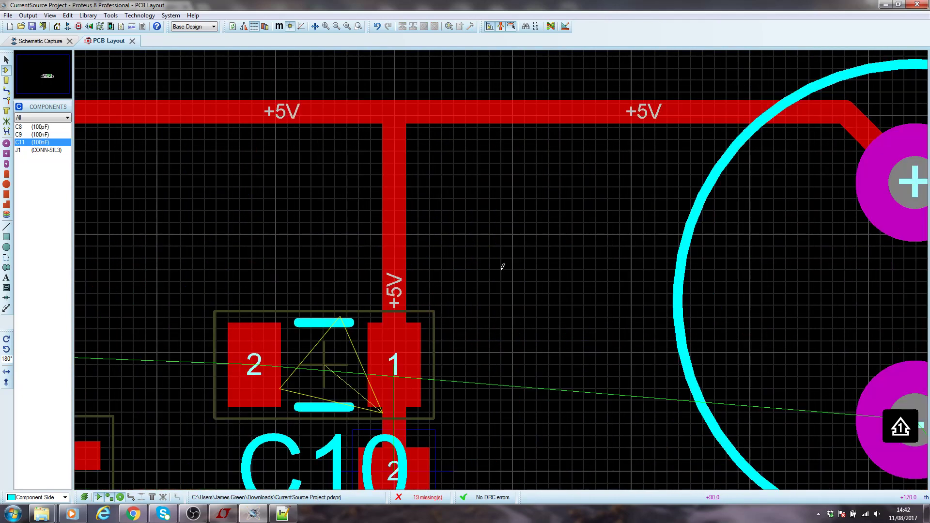
Place C11 at 0° above C10, with its pin 1 on R4's +5V trace and its body extending towards C3
{"action": "left_click", "coordinate": [150, 230]}
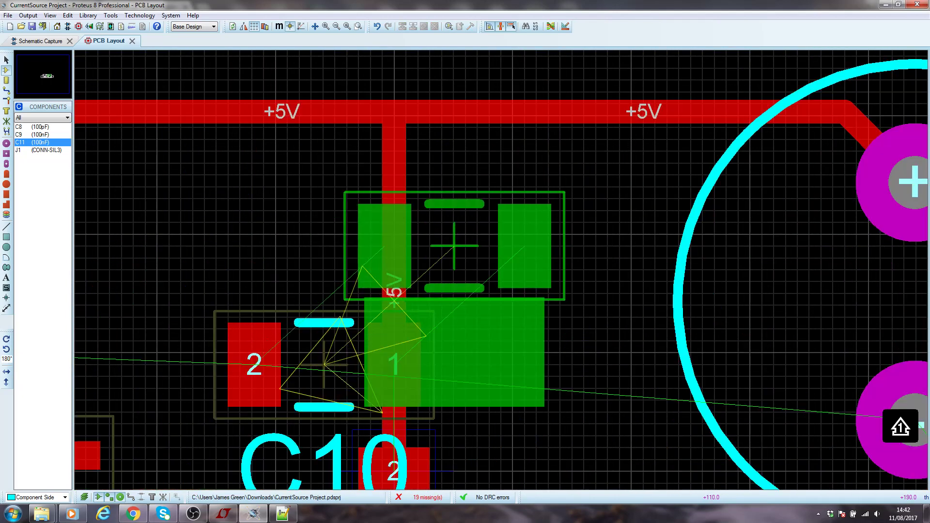
{"action": "key", "text": "KP_Add"}
{"action": "key", "text": "KP_Add"}
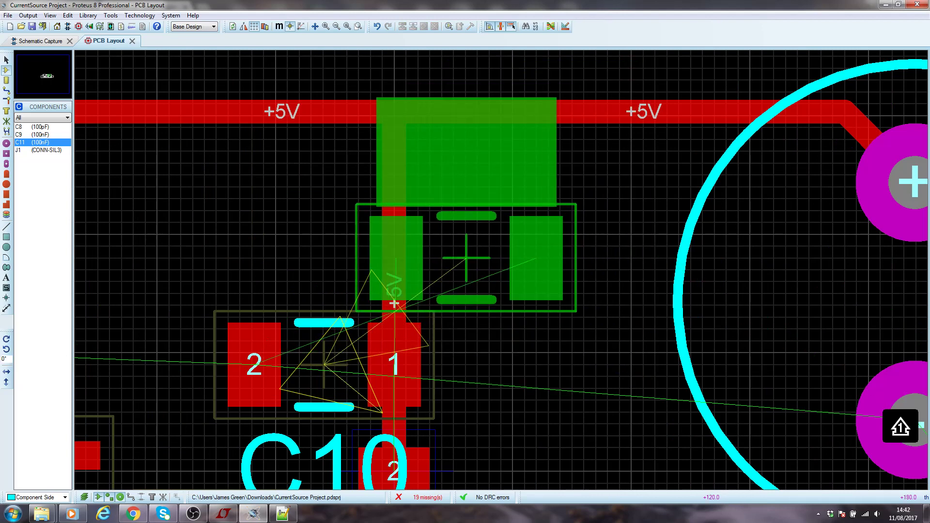
{"action": "left_click", "coordinate": [536, 262]}
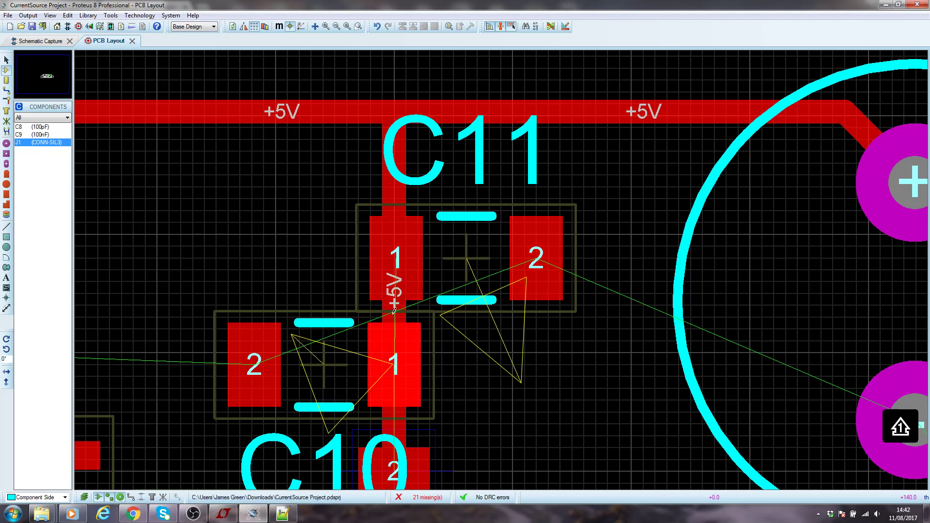
Fine-position C11 so its pin 1 is centred on the +5V trace and aligned with C10 pin 1
{"action": "scroll", "coordinate": [486, 241], "scroll_direction": "up", "scroll_amount": 2}
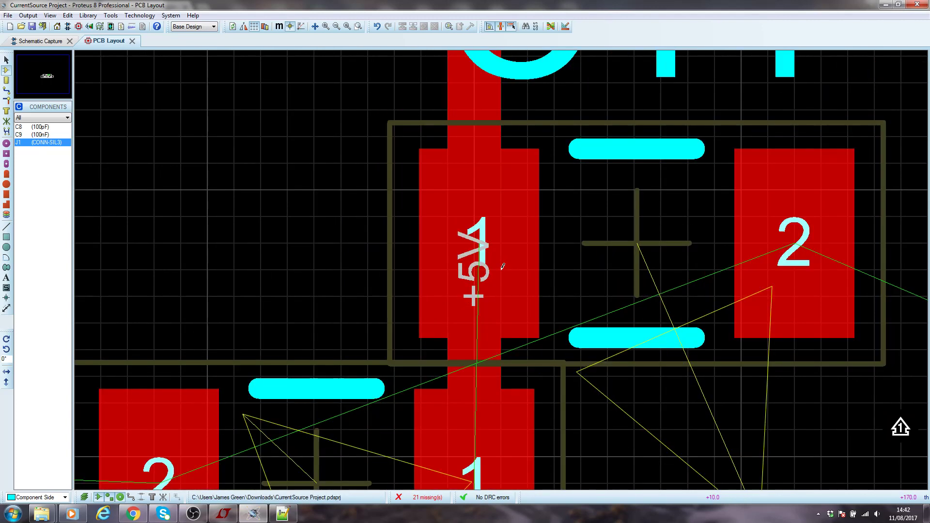
{"action": "left_click", "coordinate": [487, 242]}
{"action": "left_click_drag", "start_coordinate": [485, 242], "coordinate": [485, 240]}
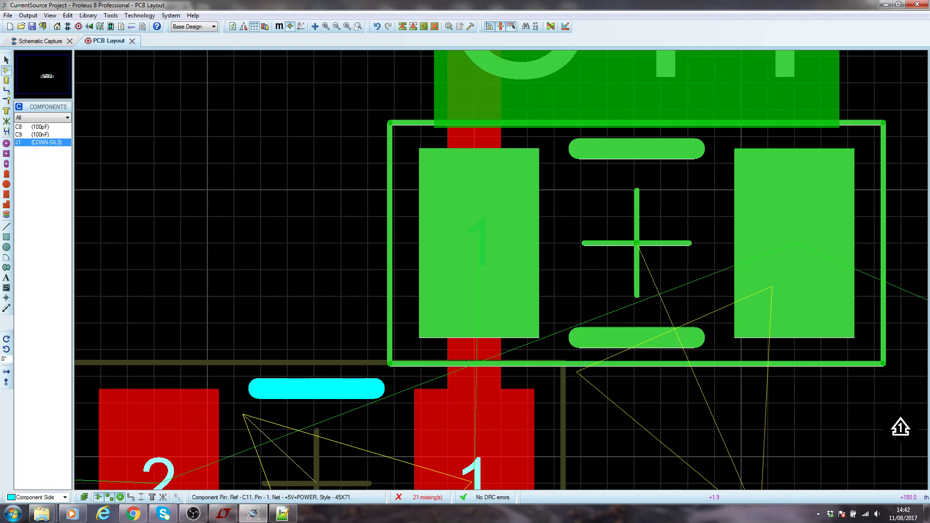
{"action": "left_click_drag", "start_coordinate": [484, 240], "coordinate": [465, 248]}
{"action": "left_click", "coordinate": [364, 249]}
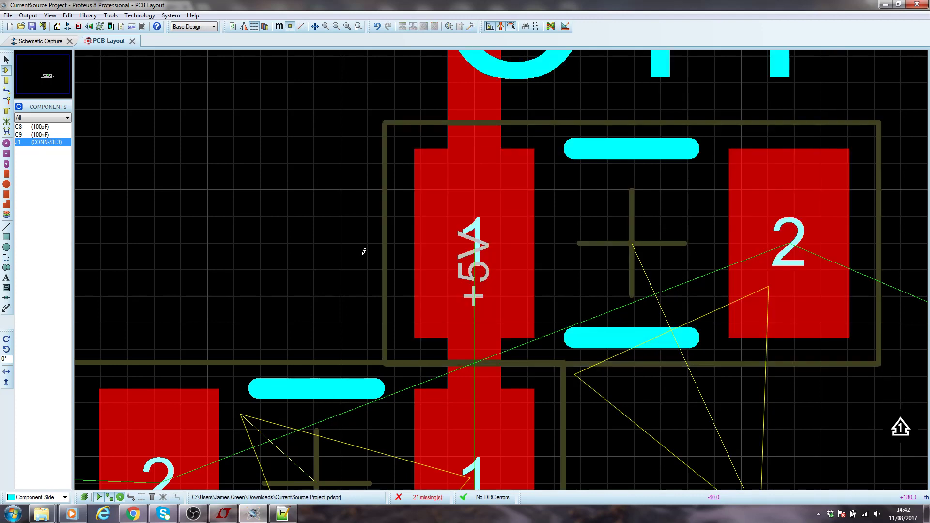
{"action": "scroll", "coordinate": [443, 254], "scroll_direction": "down", "scroll_amount": 2}
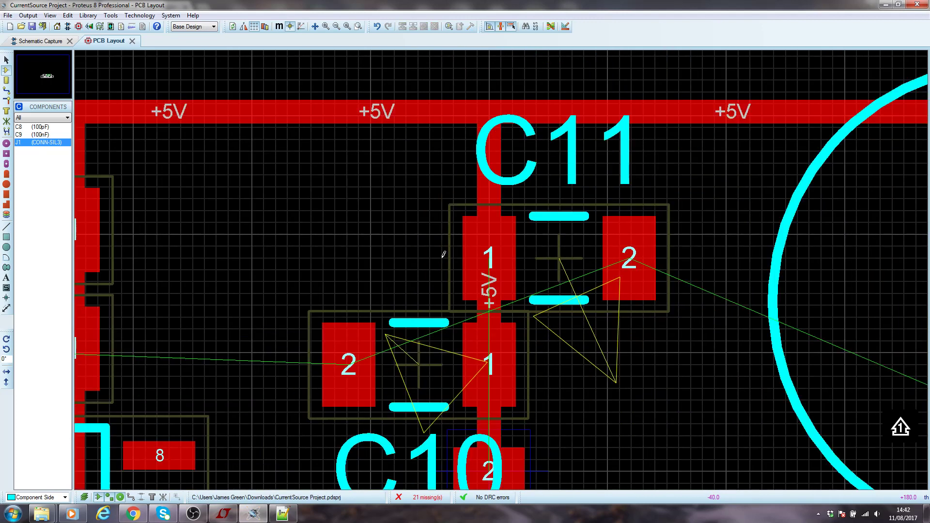
Route the +5V connection on Top Copper along C11 pin 1, C10 pin 1 and R4 pin 2
{"action": "left_click", "coordinate": [6, 90]}
{"action": "left_click", "coordinate": [502, 254]}
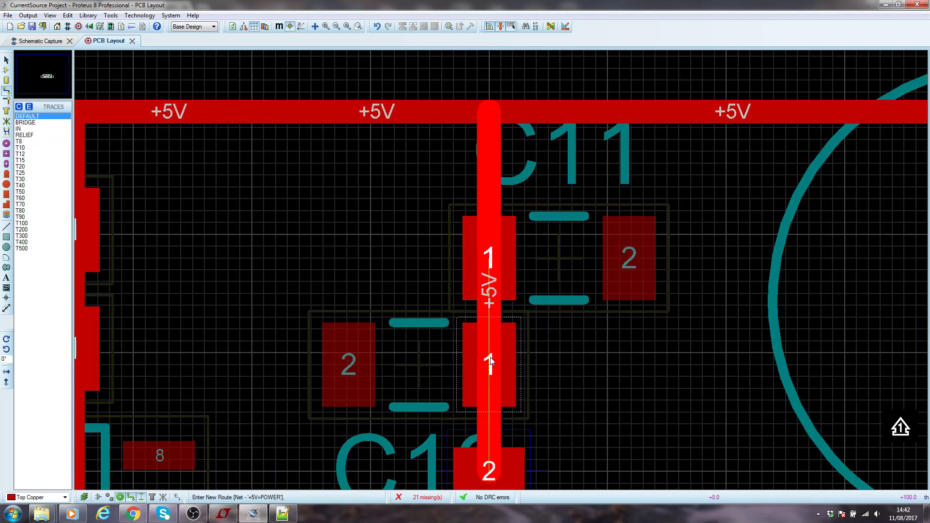
{"action": "left_click", "coordinate": [511, 388]}
{"action": "scroll", "coordinate": [511, 388], "scroll_direction": "down", "scroll_amount": 2}
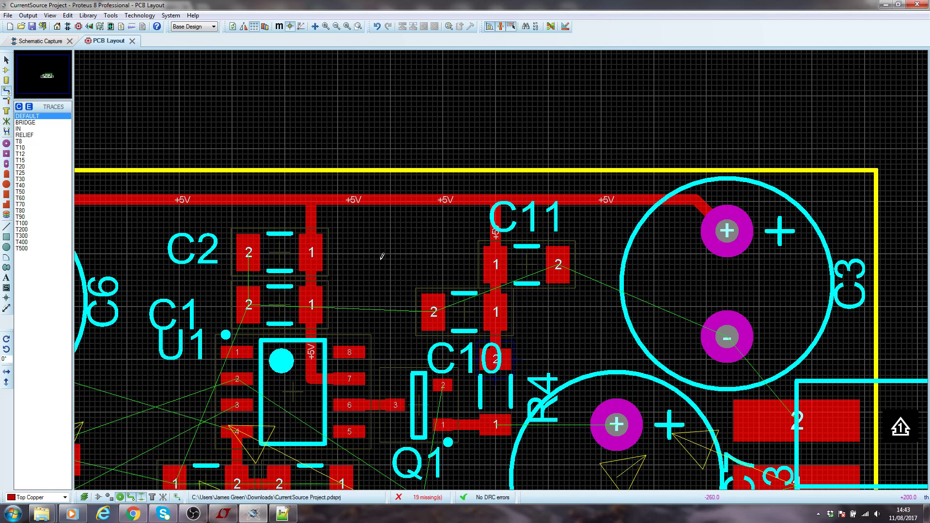
Move the C10 label above C10's body beside C11, and nudge the C11 label slightly towards C3
{"action": "left_click", "coordinate": [6, 61]}
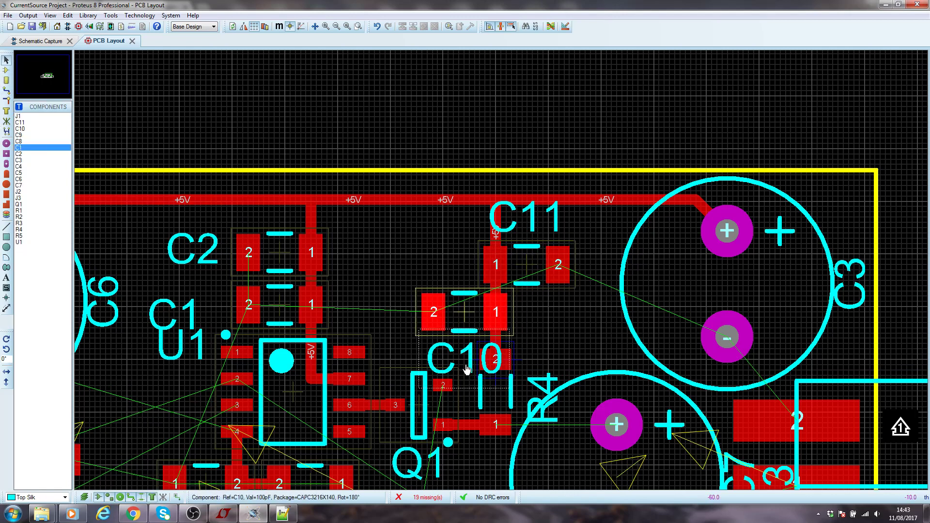
{"action": "left_click_drag", "start_coordinate": [466, 369], "coordinate": [434, 274]}
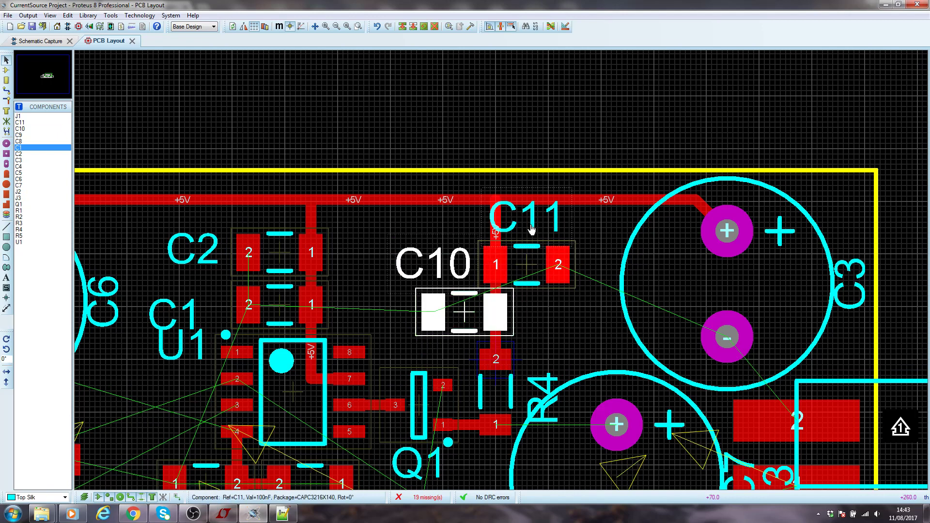
{"action": "left_click", "coordinate": [531, 229]}
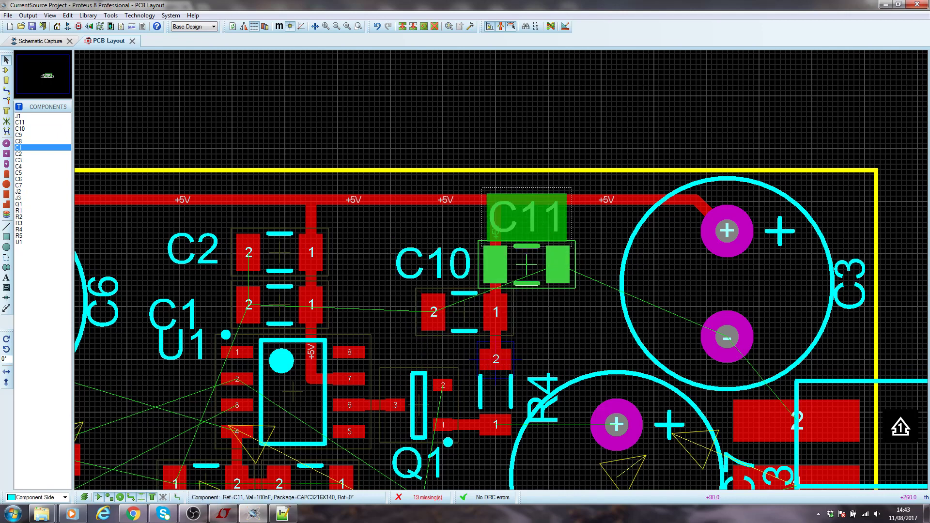
{"action": "left_click", "coordinate": [597, 344]}
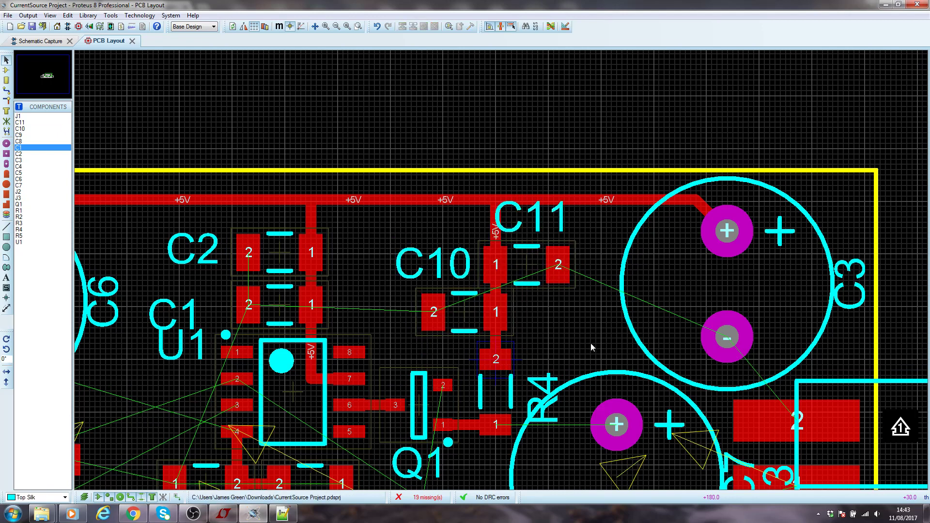
Examine in the schematic how R1 connects to U1 and Q1, along with the surrounding resistors and capacitors
{"action": "scroll", "coordinate": [533, 310], "scroll_direction": "down", "scroll_amount": 1}
{"action": "scroll", "coordinate": [503, 277], "scroll_direction": "up", "scroll_amount": 1}
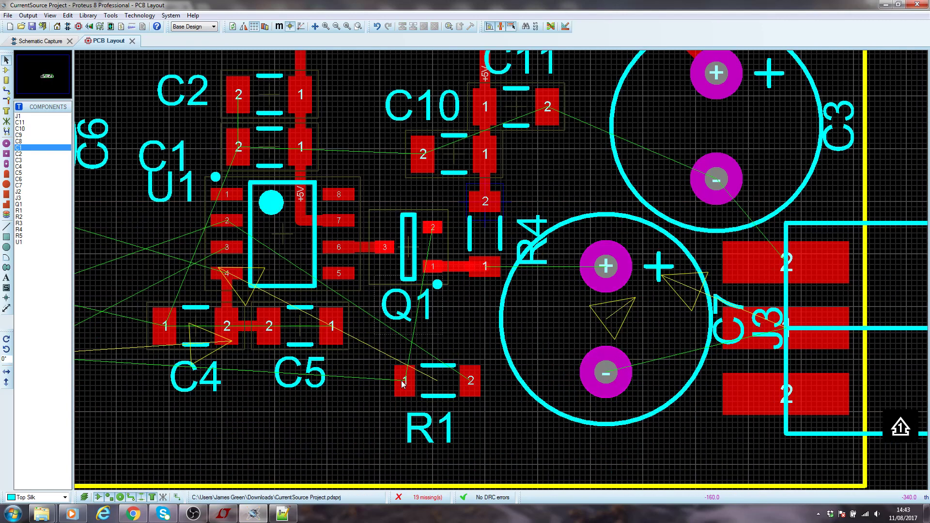
{"action": "left_click", "coordinate": [7, 71]}
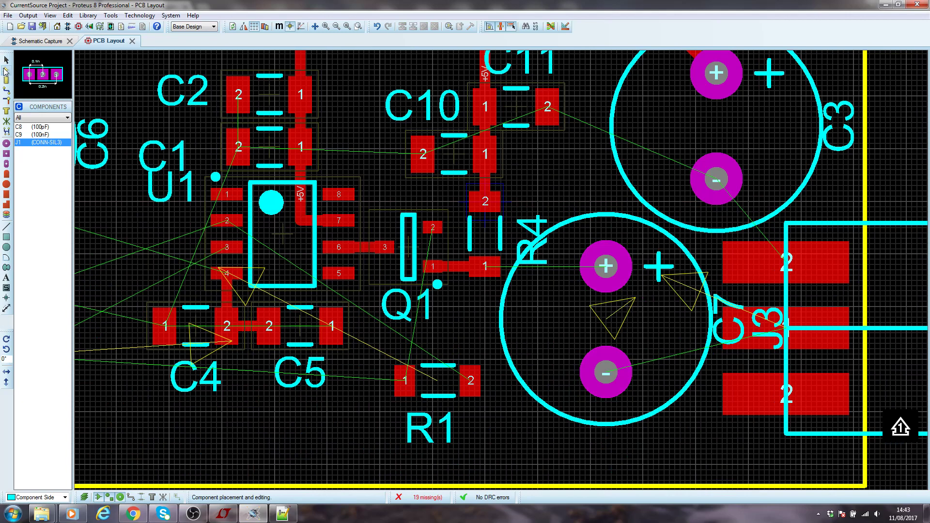
{"action": "left_click", "coordinate": [51, 42]}
{"action": "scroll", "coordinate": [377, 258], "scroll_direction": "down", "scroll_amount": 1}
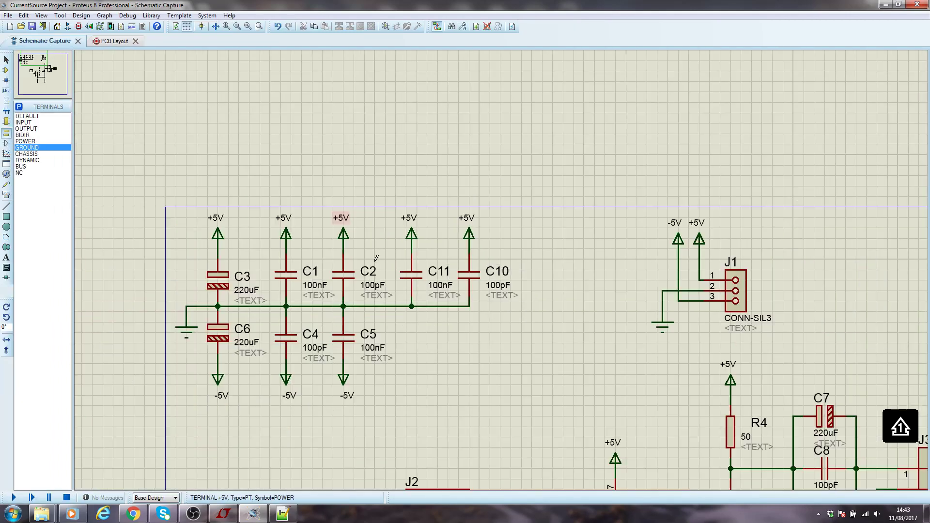
{"action": "scroll", "coordinate": [377, 258], "scroll_direction": "down", "scroll_amount": 2}
{"action": "scroll", "coordinate": [543, 207], "scroll_direction": "up", "scroll_amount": 3}
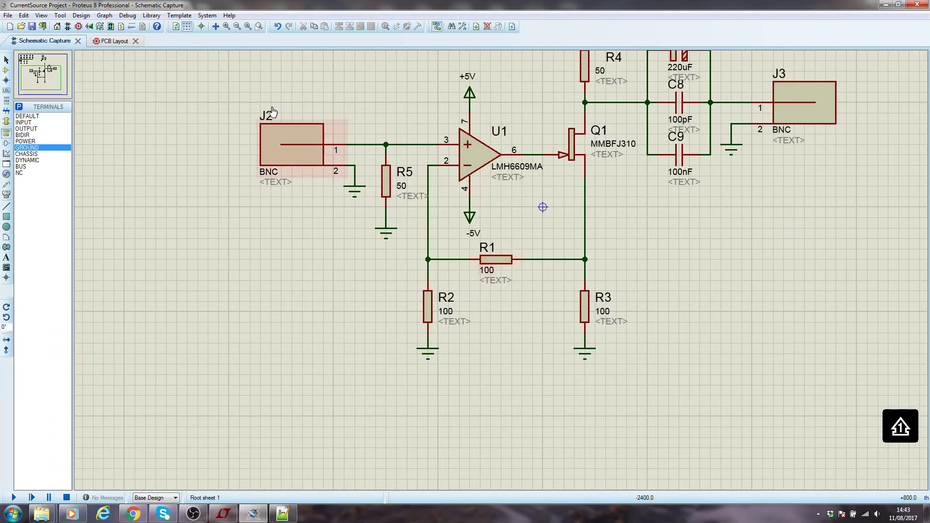
In the PCB layout, change resistor R1's layer to Solder Side
{"action": "left_click", "coordinate": [118, 41]}
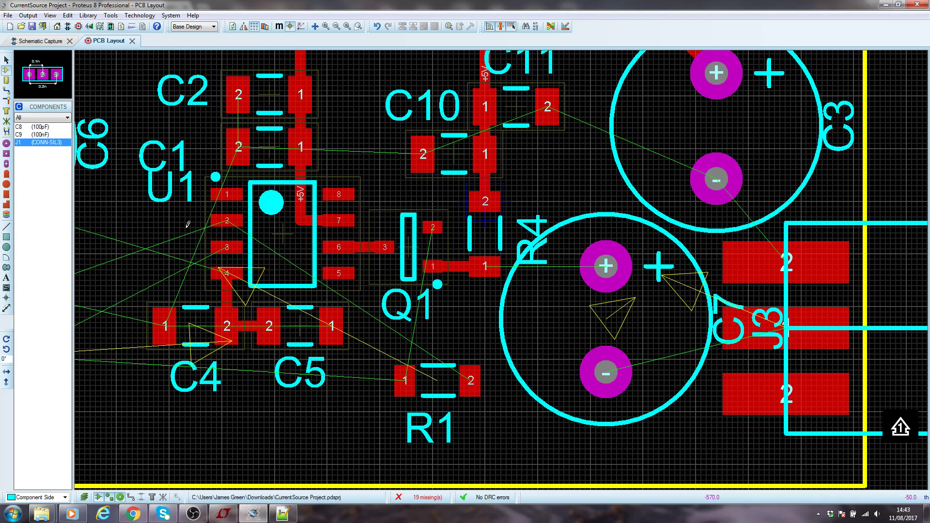
{"action": "left_click", "coordinate": [6, 60]}
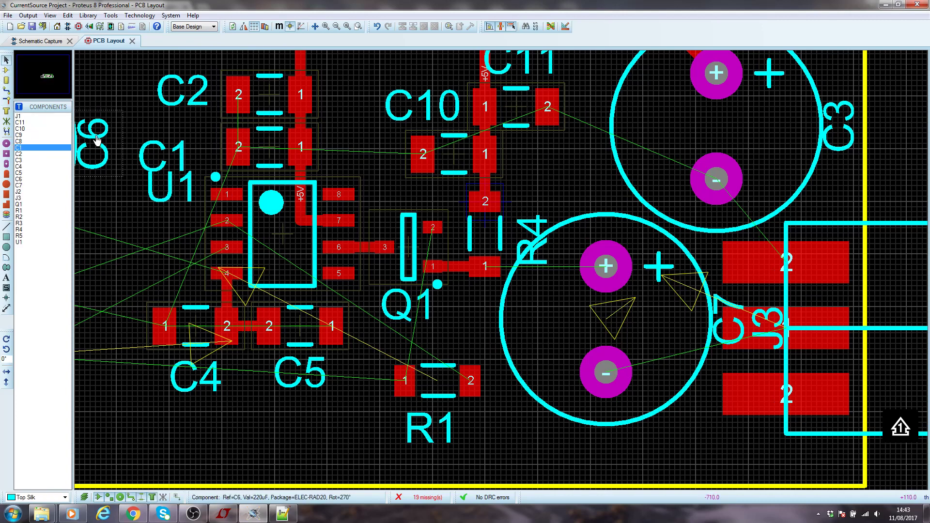
{"action": "left_click", "coordinate": [6, 70]}
{"action": "right_click", "coordinate": [411, 368]}
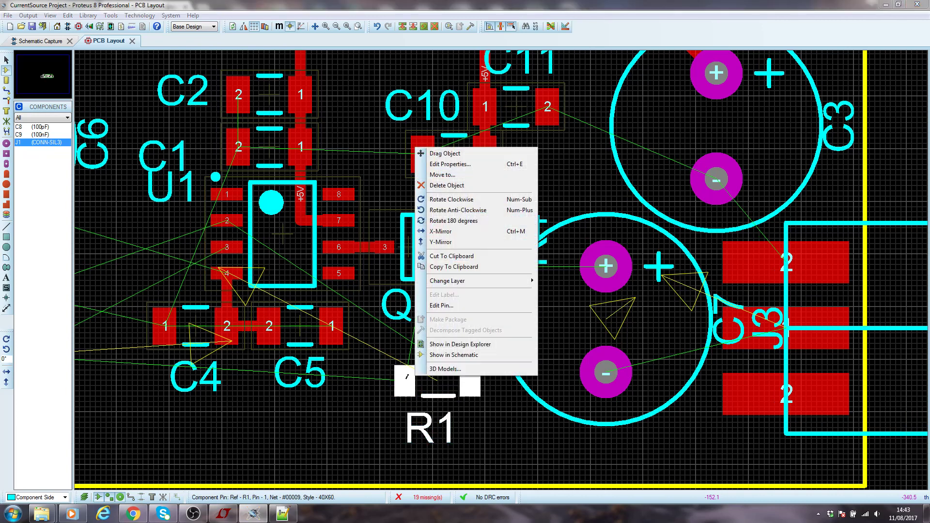
{"action": "mouse_move", "coordinate": [485, 281]}
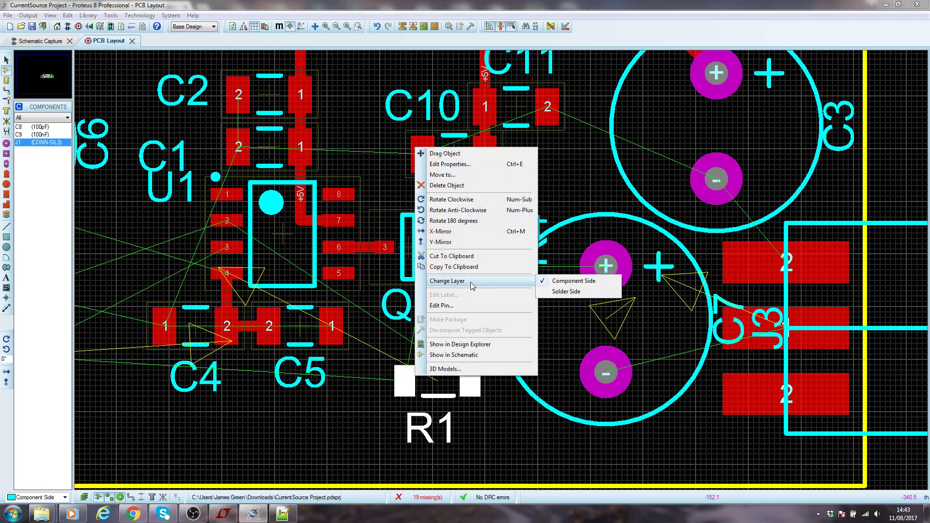
{"action": "left_click", "coordinate": [555, 290]}
{"action": "left_click", "coordinate": [501, 409]}
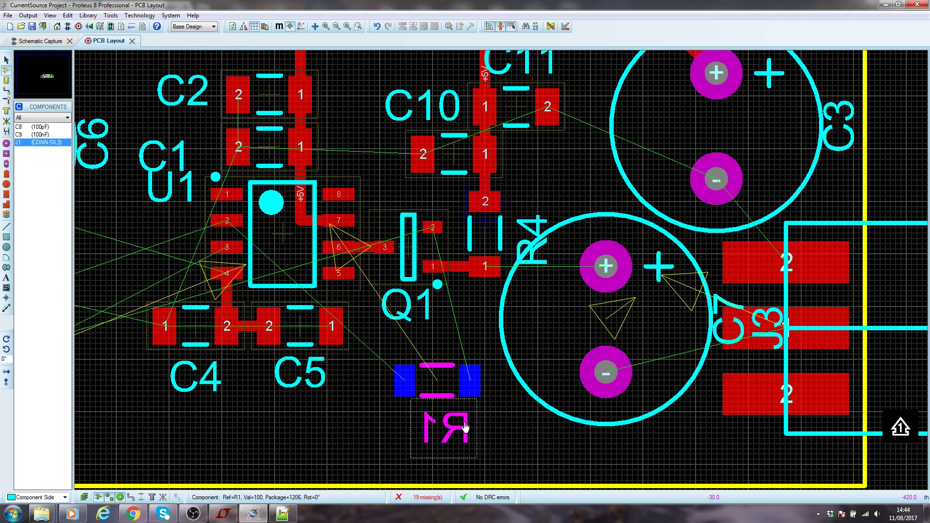
Move R1 underneath U1, lying horizontally between U1's pins 2 and 7
{"action": "left_click", "coordinate": [473, 382]}
{"action": "left_click_drag", "start_coordinate": [472, 382], "coordinate": [319, 224]}
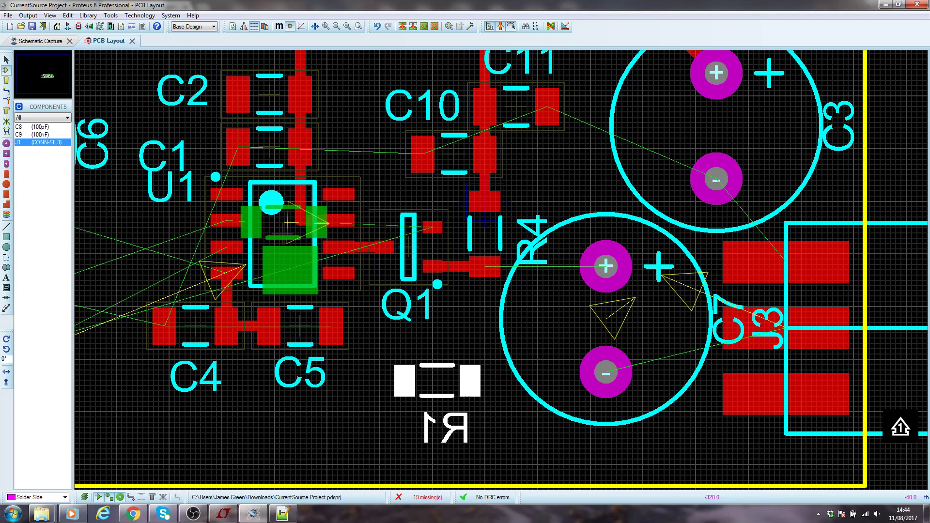
{"action": "left_click_drag", "start_coordinate": [319, 223], "coordinate": [330, 224]}
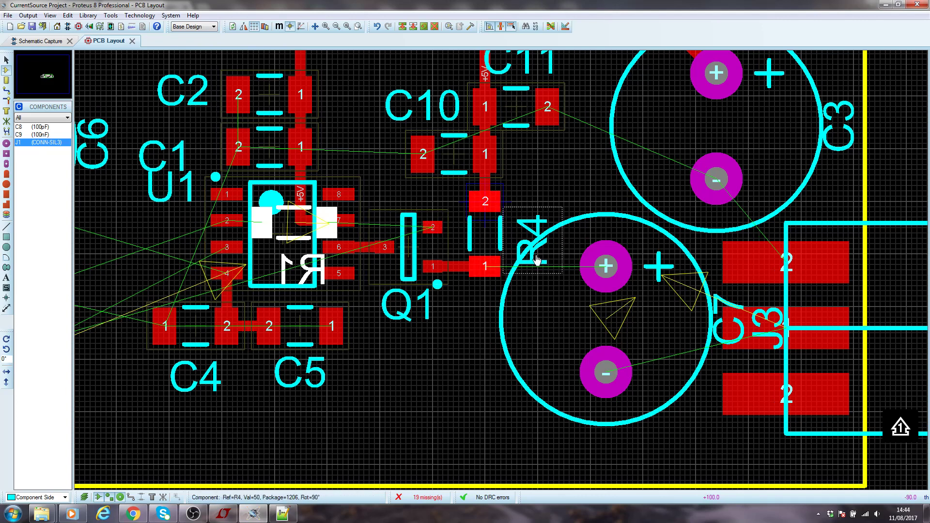
{"action": "scroll", "coordinate": [375, 222], "scroll_direction": "up", "scroll_amount": 1}
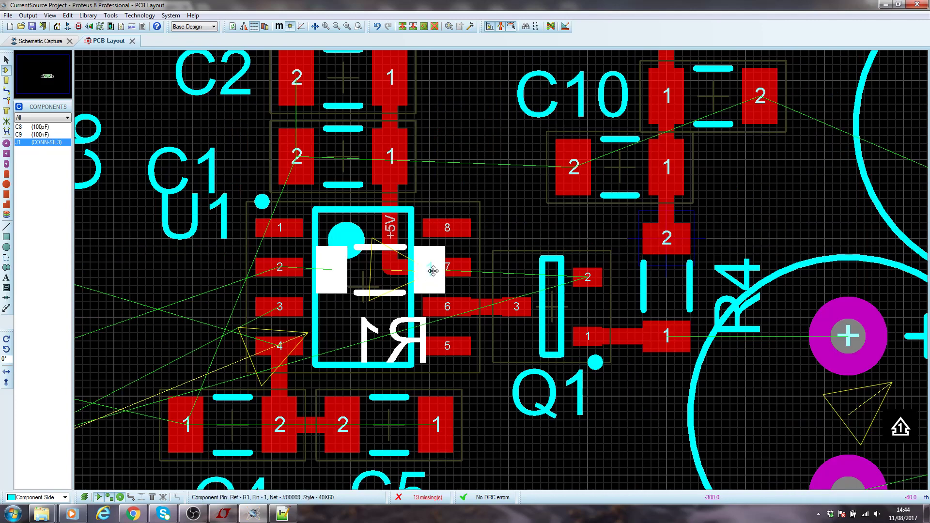
Shift R1 sideways towards Q1 so its pin 1 pad lies between U1's pin 7 and Q1
{"action": "left_click_drag", "start_coordinate": [432, 270], "coordinate": [487, 277]}
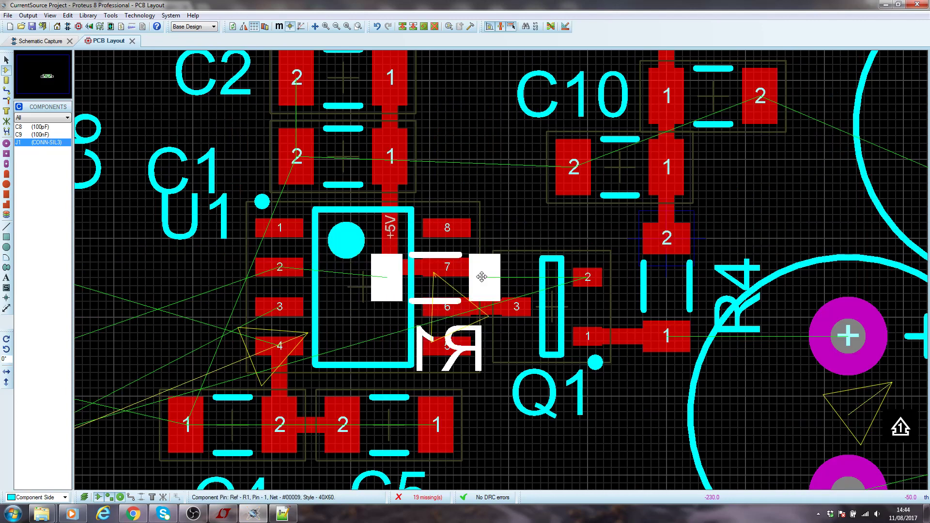
{"action": "left_click", "coordinate": [504, 228]}
{"action": "left_click", "coordinate": [292, 250]}
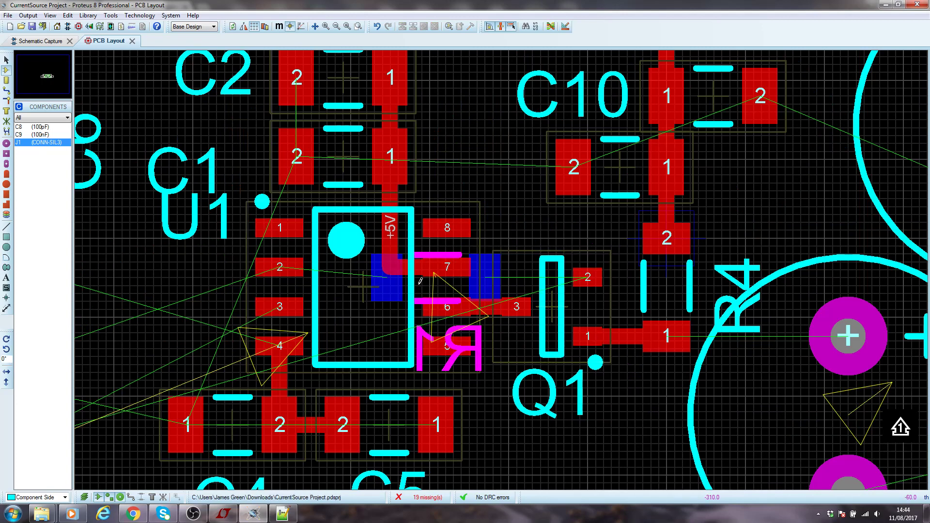
{"action": "key", "text": "F6"}
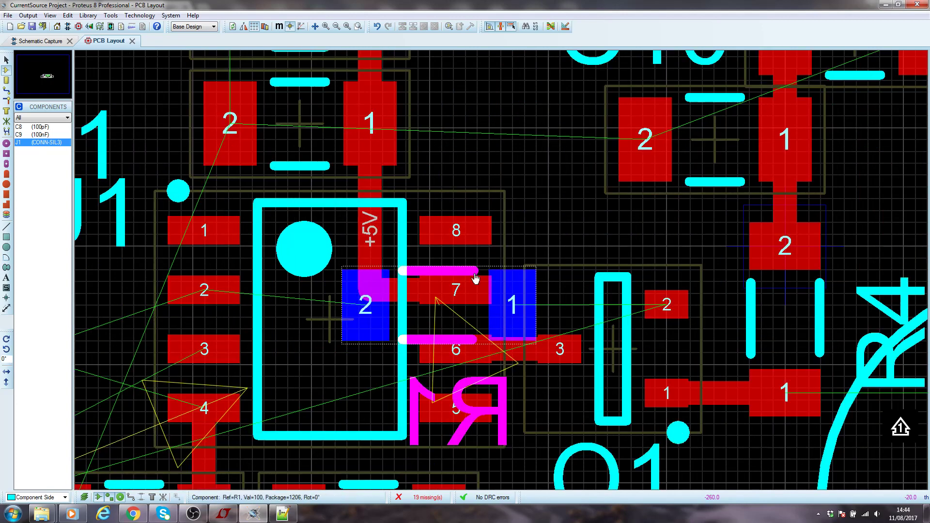
Try a T10 bottom-copper trace from R1's pin 1 straight up past U1's pin 8, and delete it
{"action": "left_click", "coordinate": [6, 90]}
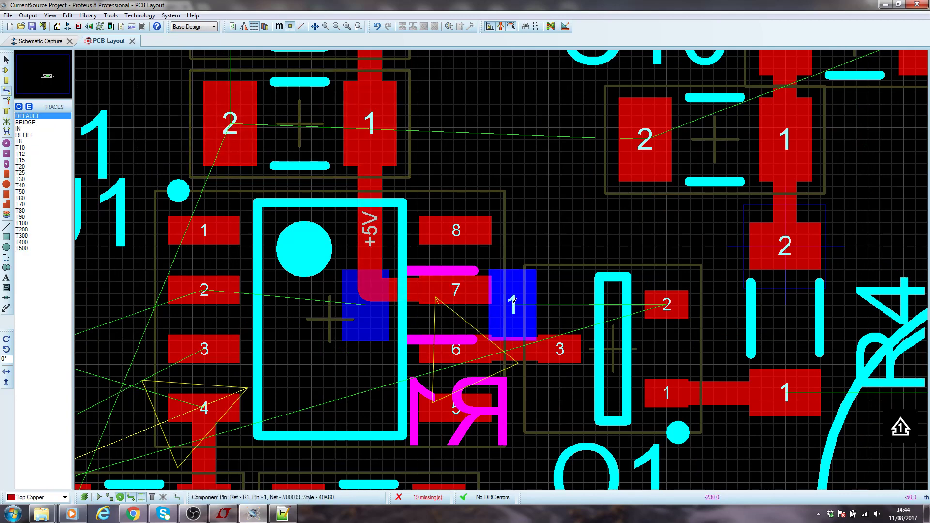
{"action": "left_click", "coordinate": [513, 300]}
{"action": "double_click", "coordinate": [525, 155]}
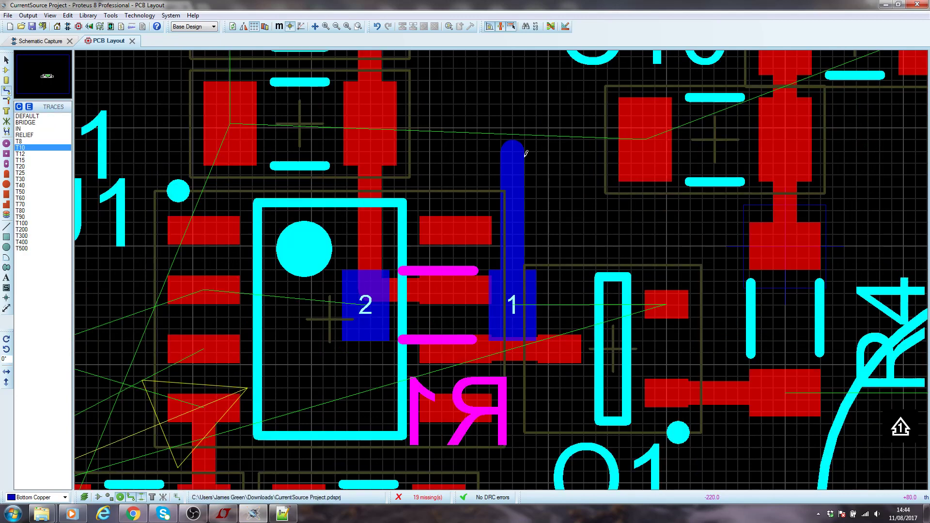
{"action": "right_click", "coordinate": [509, 164]}
{"action": "right_click", "coordinate": [510, 164]}
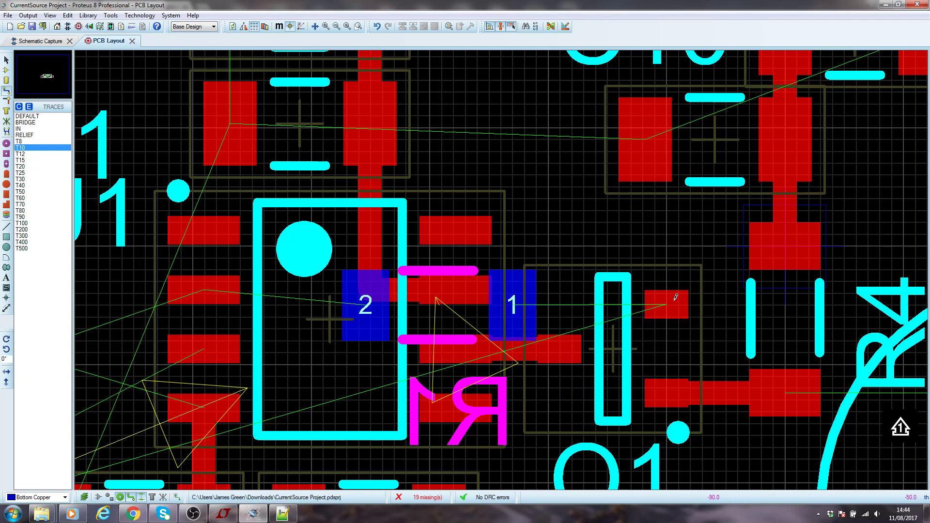
Try routing Q1's pin 2 on top copper to a via just above Q1's pin 3, and delete the route
{"action": "left_click", "coordinate": [654, 301]}
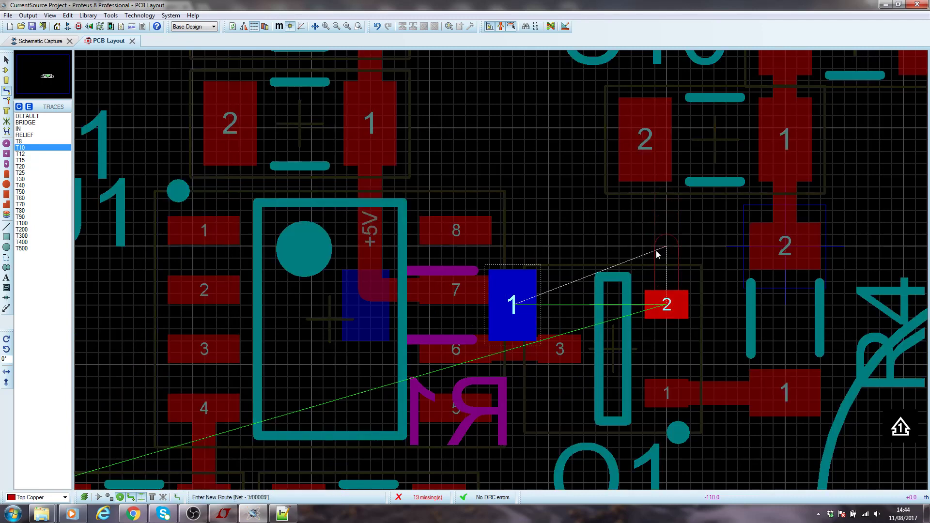
{"action": "double_click", "coordinate": [574, 307]}
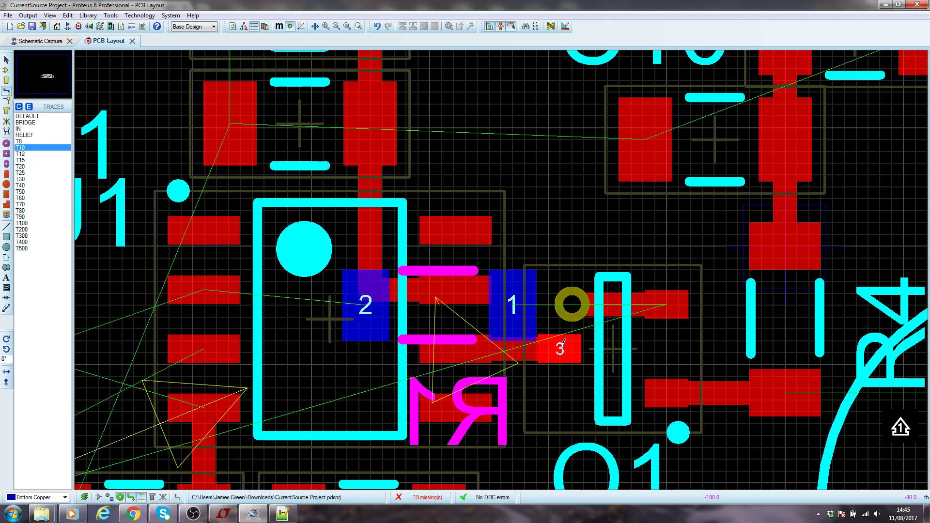
{"action": "right_click", "coordinate": [583, 299]}
{"action": "right_click", "coordinate": [583, 300]}
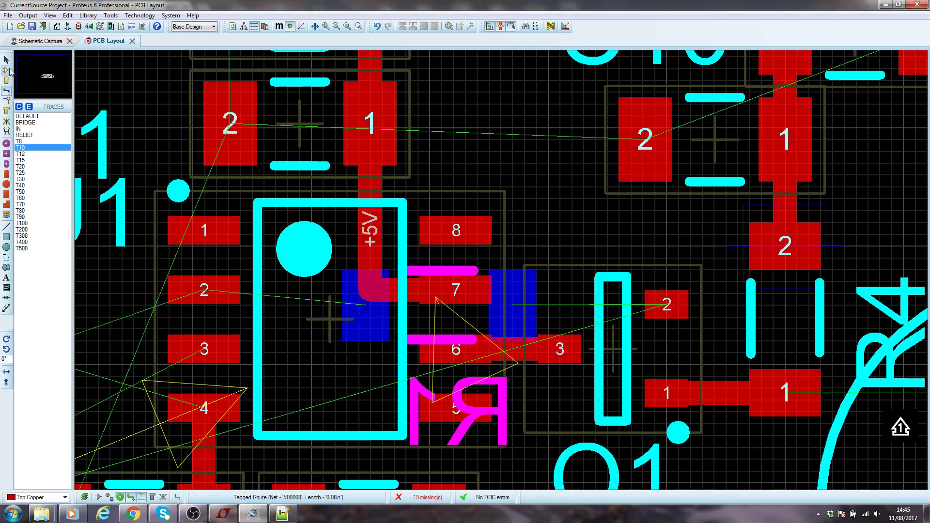
Move R1 slightly upwards so its pads line up with the row of U1's pins 2 and 7
{"action": "left_click", "coordinate": [6, 70]}
{"action": "left_click", "coordinate": [515, 306]}
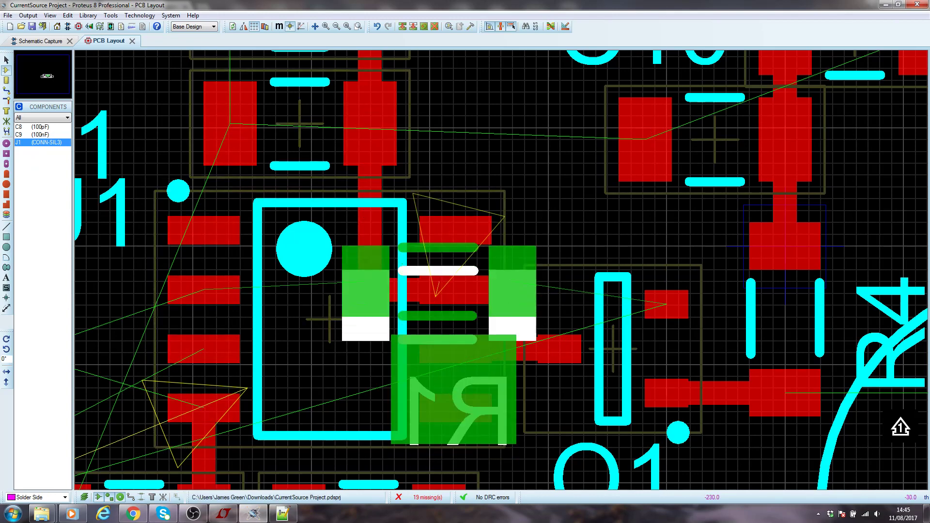
{"action": "left_click", "coordinate": [543, 198]}
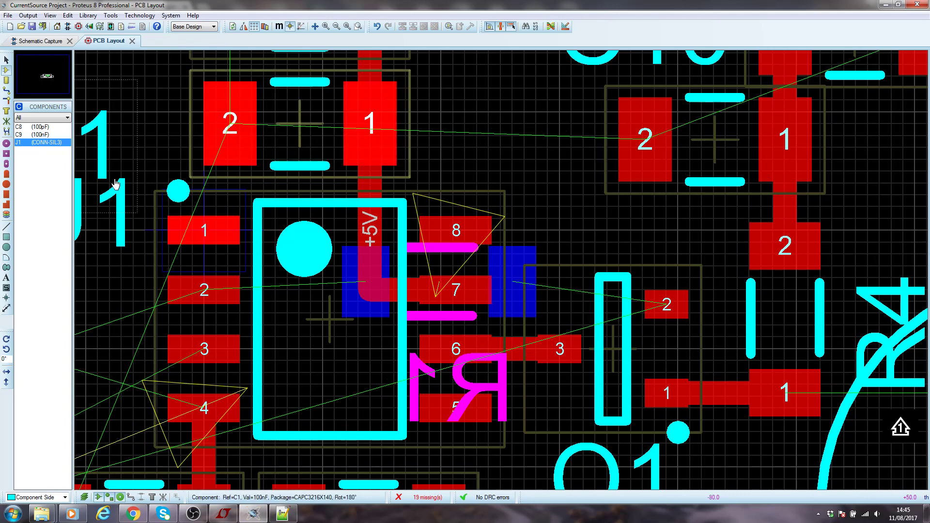
{"action": "left_click", "coordinate": [516, 280]}
{"action": "left_click_drag", "start_coordinate": [515, 279], "coordinate": [514, 287]}
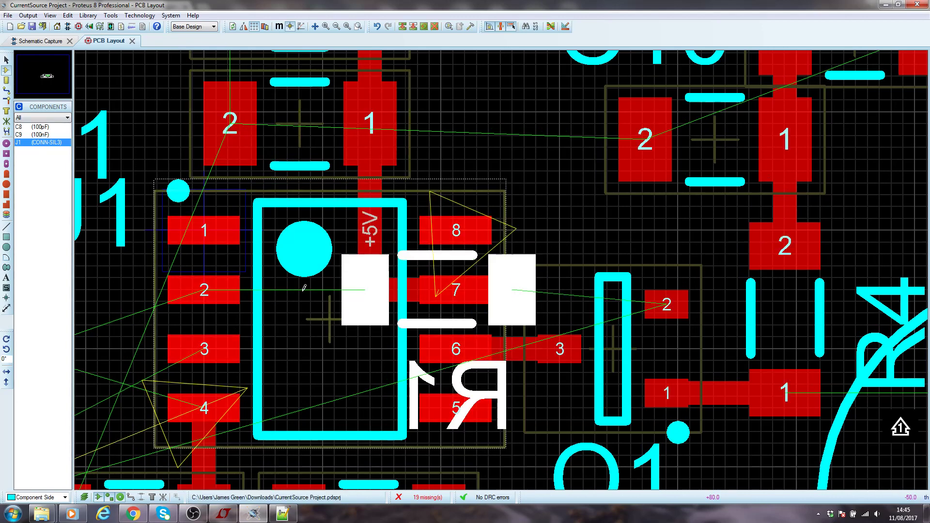
Route U1's pin 2 on top copper to a via under U1's body and on bottom copper to R1's pin 2
{"action": "left_click", "coordinate": [6, 90]}
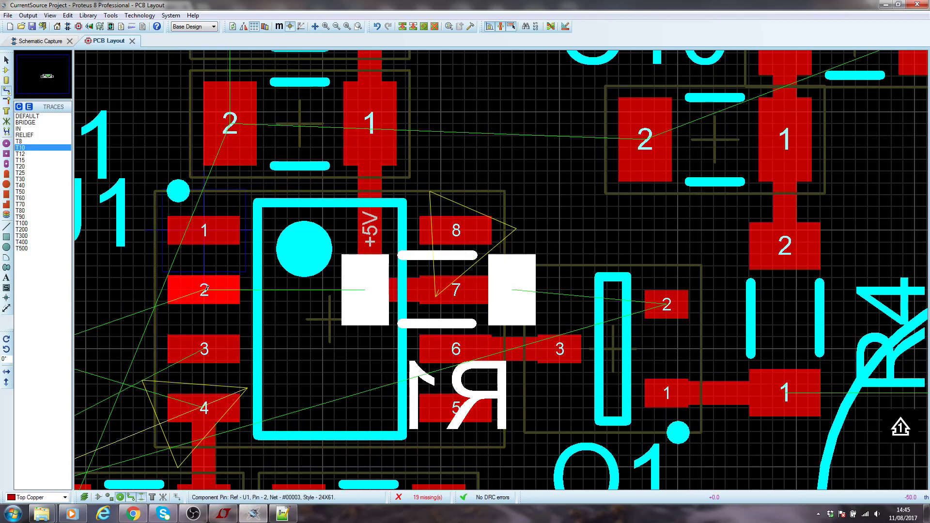
{"action": "left_click", "coordinate": [204, 289]}
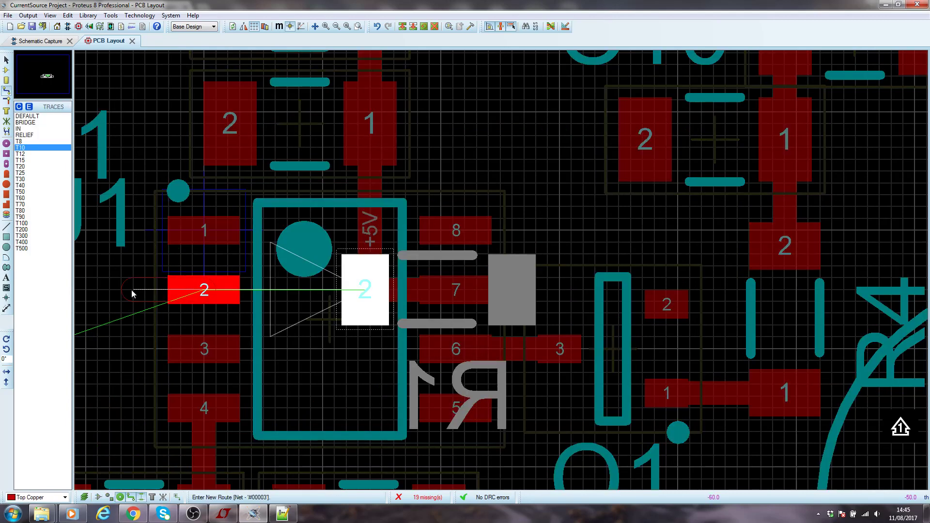
{"action": "double_click", "coordinate": [287, 291]}
{"action": "left_click", "coordinate": [365, 293]}
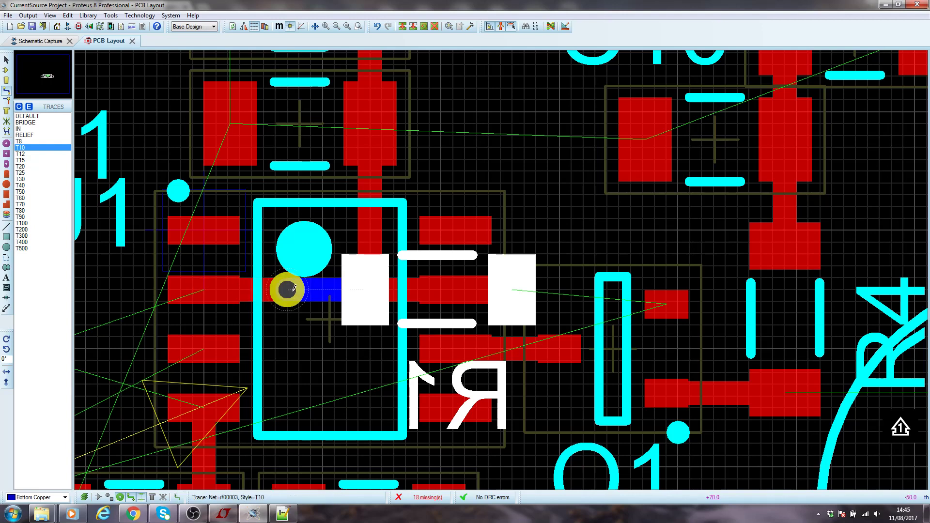
{"action": "left_click", "coordinate": [299, 319]}
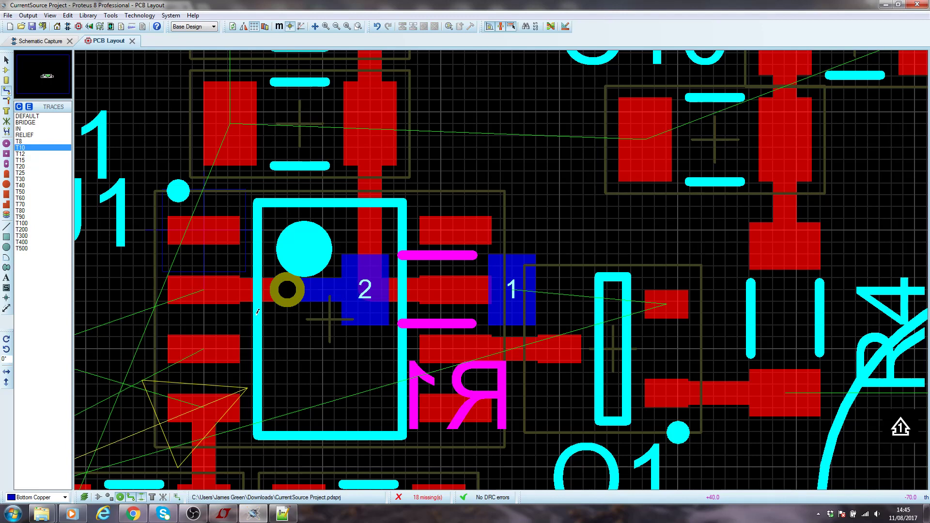
{"action": "left_click", "coordinate": [288, 286]}
{"action": "left_click", "coordinate": [287, 290]}
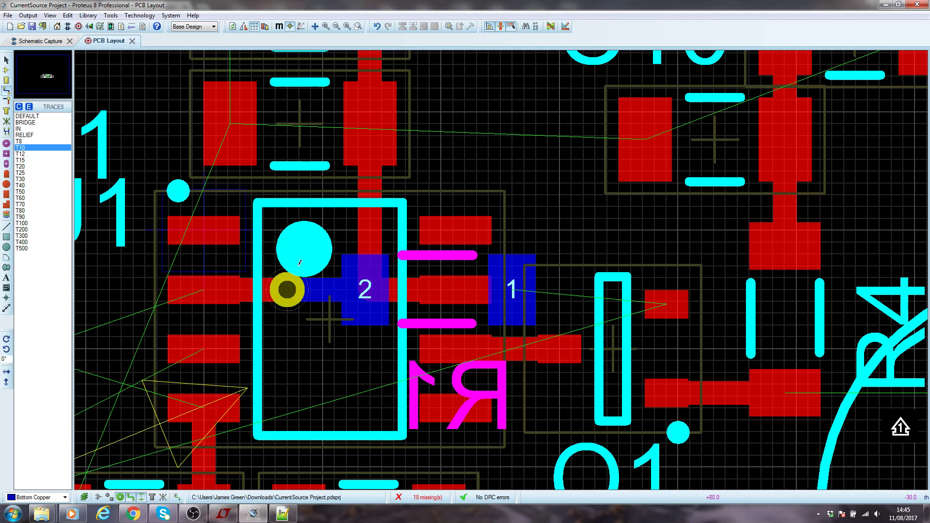
{"action": "left_click", "coordinate": [233, 298]}
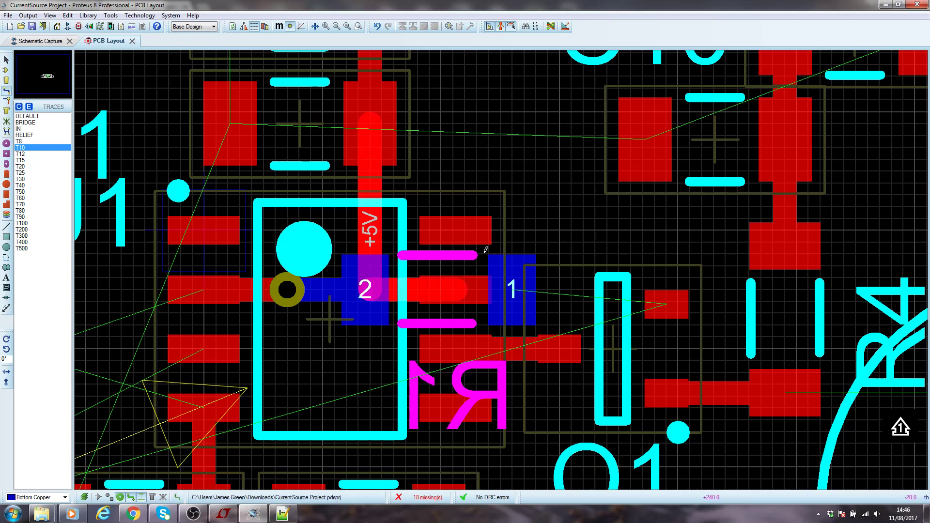
Try routing R1's pin 1 on bottom copper to a via above Q1's pin 2 and down to that pin, and delete the route
{"action": "left_click", "coordinate": [510, 286]}
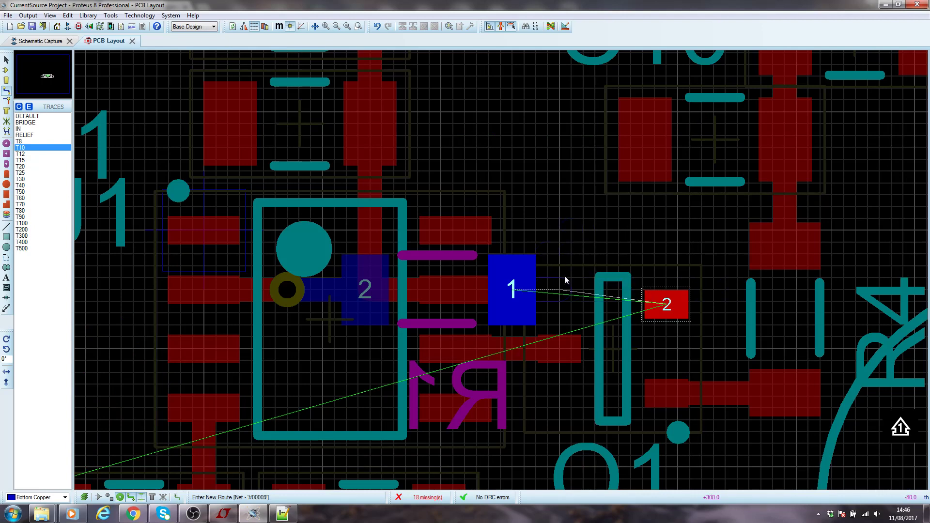
{"action": "left_click", "coordinate": [627, 242]}
{"action": "double_click", "coordinate": [667, 242]}
{"action": "left_click", "coordinate": [666, 304]}
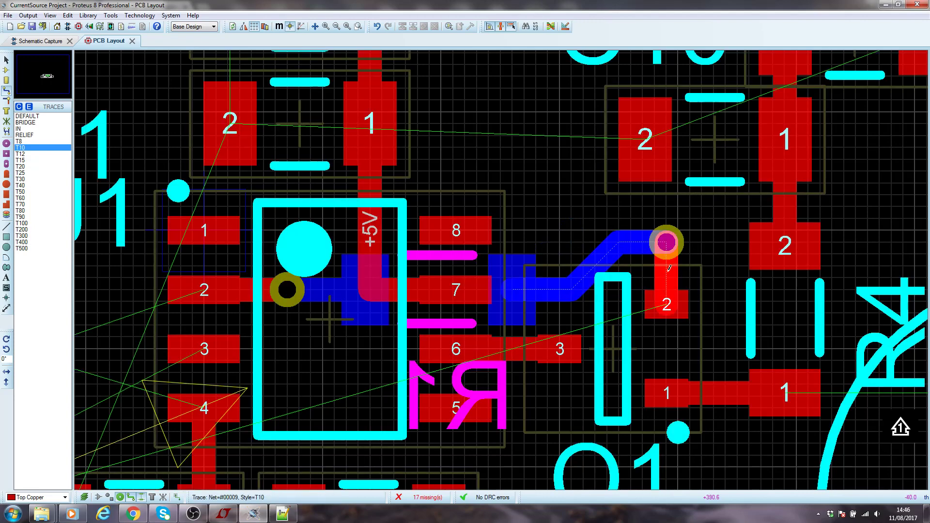
{"action": "right_click", "coordinate": [670, 236]}
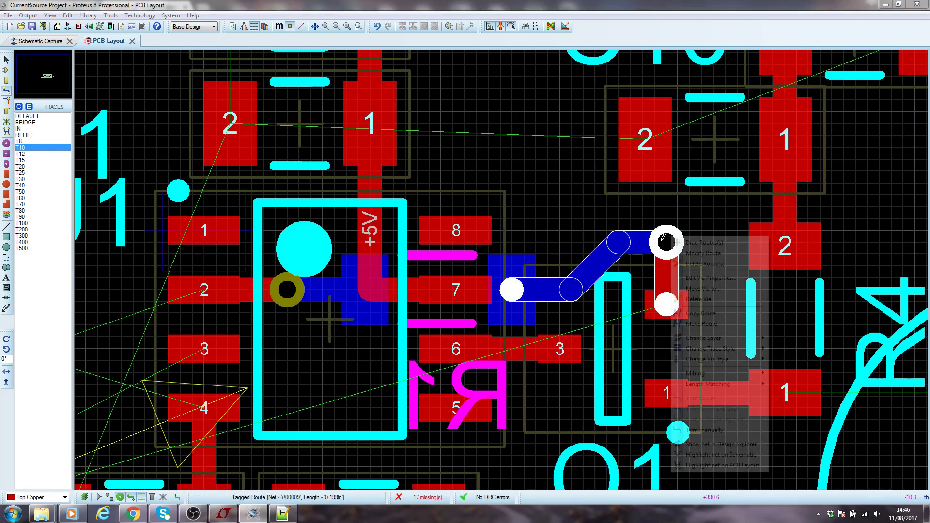
{"action": "right_click", "coordinate": [670, 236]}
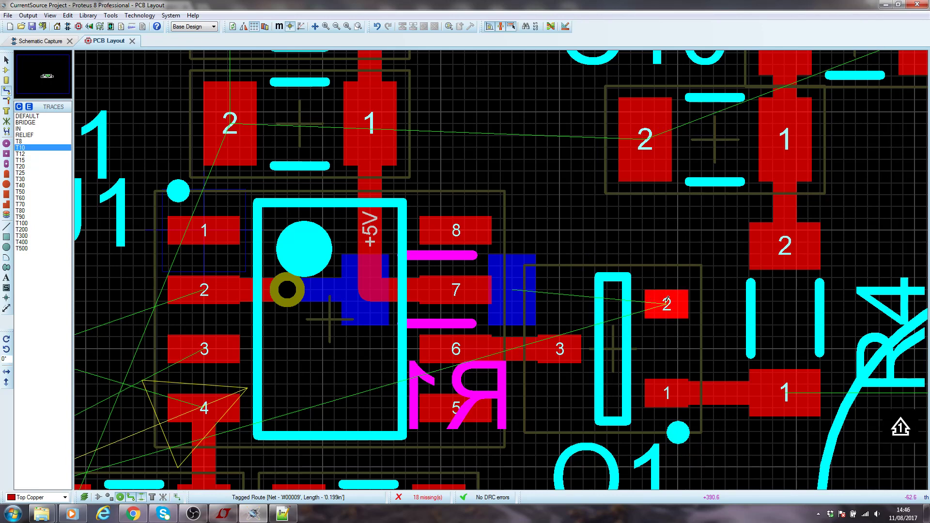
Try routing Q1's pin 2 to a via slightly above R1's pin 1 centreline and on to that pad, and delete the route
{"action": "left_click", "coordinate": [667, 300]}
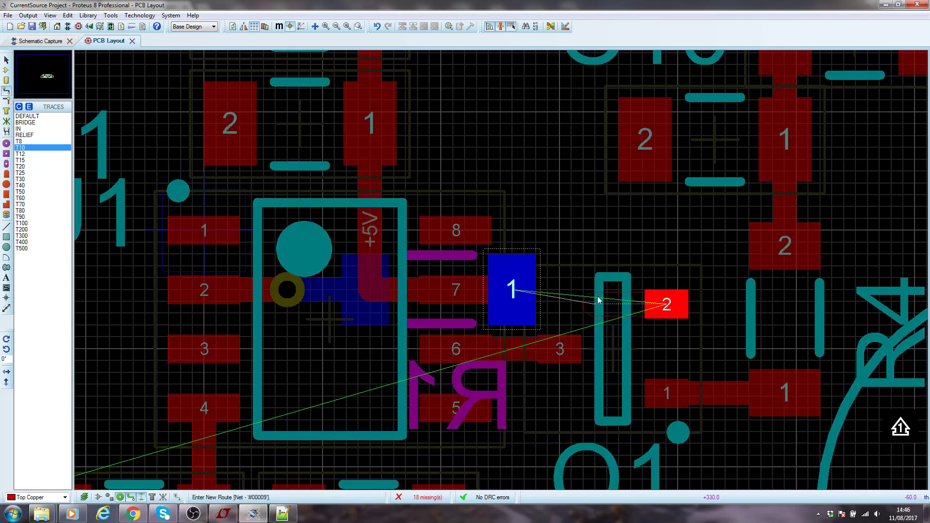
{"action": "double_click", "coordinate": [580, 277]}
{"action": "left_click", "coordinate": [512, 283]}
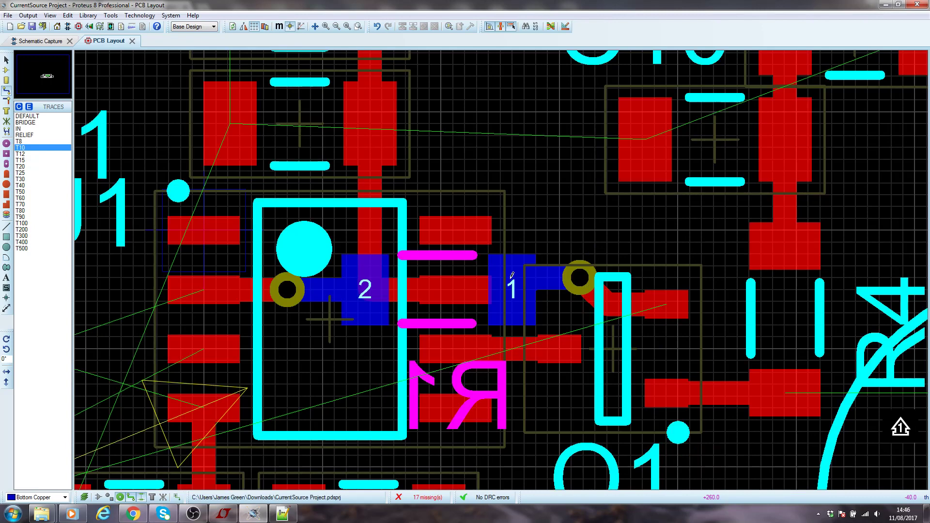
{"action": "right_click", "coordinate": [568, 269]}
{"action": "right_click", "coordinate": [568, 269]}
Route R1's pin 1 straight across on bottom copper to a via beside Q1, and on top copper to Q1's pin 2
{"action": "left_click", "coordinate": [520, 284]}
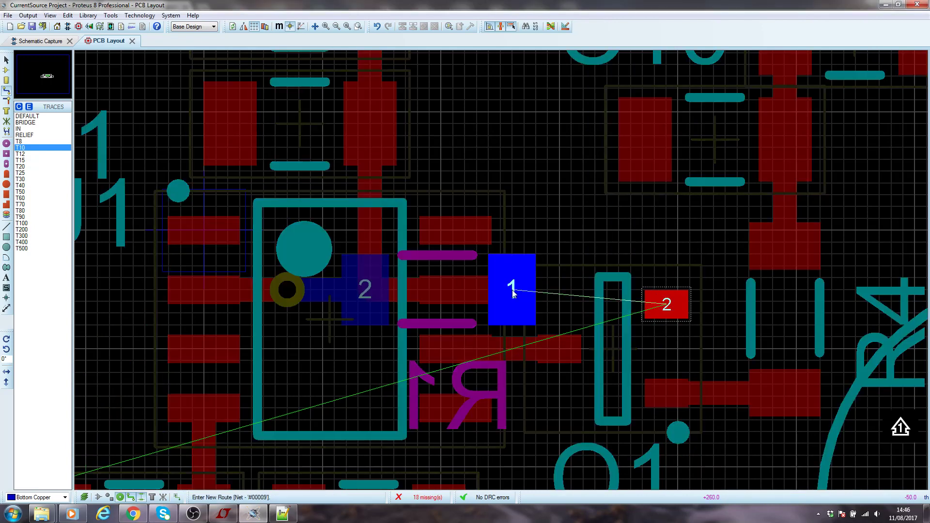
{"action": "double_click", "coordinate": [561, 289]}
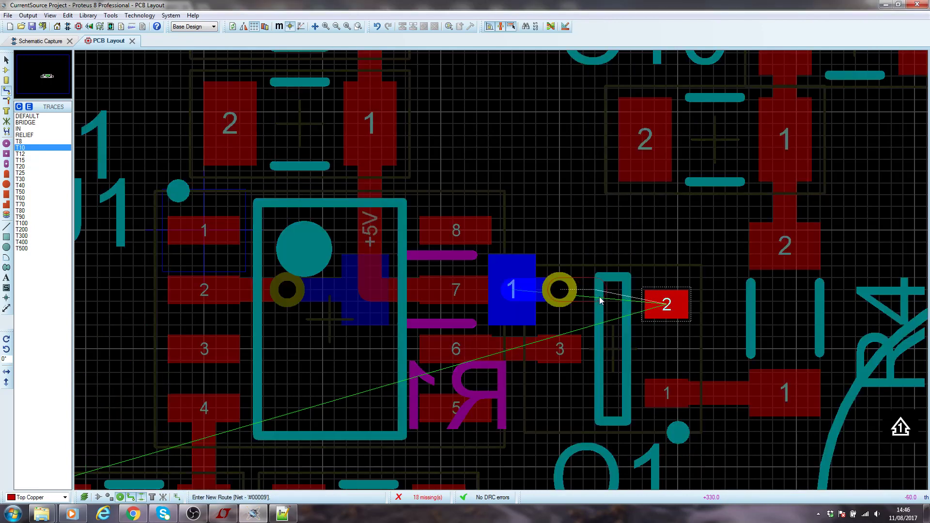
{"action": "left_click", "coordinate": [666, 304]}
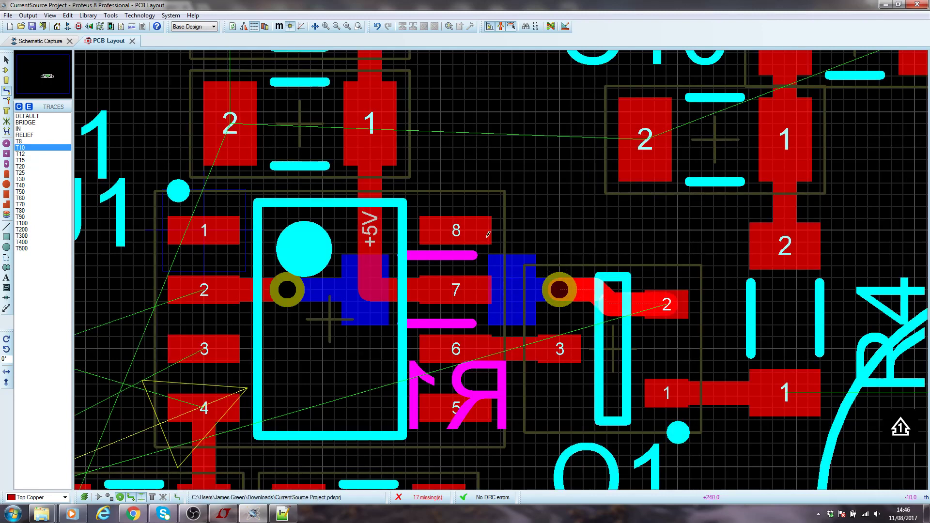
Examine the board in 3D from above, edge-on and underneath, checking R1 on the solder side and its vias
{"action": "scroll", "coordinate": [469, 227], "scroll_direction": "down", "scroll_amount": 2}
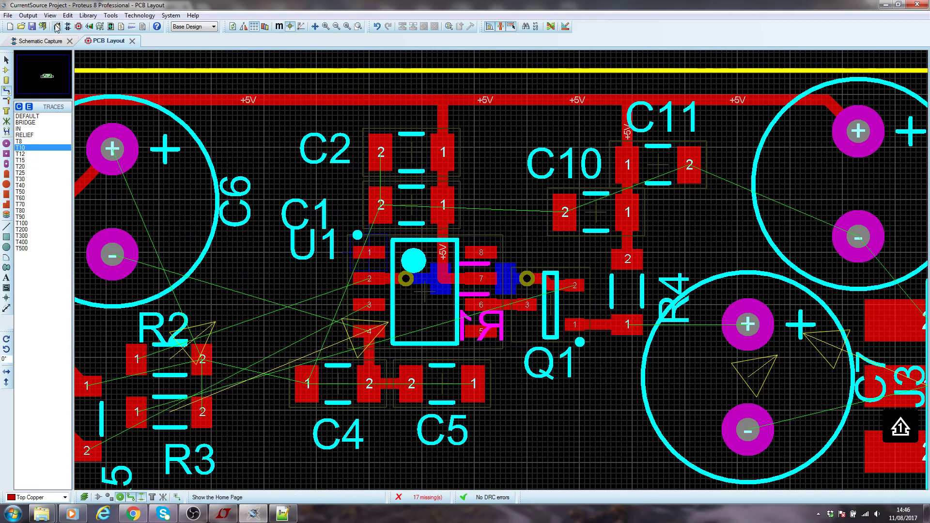
{"action": "left_click", "coordinate": [89, 26]}
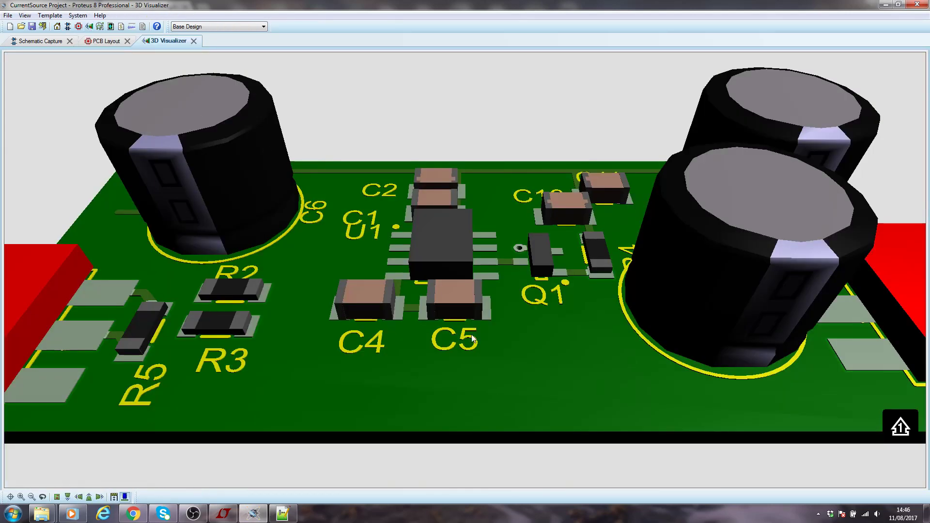
{"action": "mouse_move", "coordinate": [465, 271]}
{"action": "left_mouse_down"}
{"action": "mouse_move", "coordinate": [465, 311]}
{"action": "mouse_move", "coordinate": [465, 265]}
{"action": "left_mouse_up"}
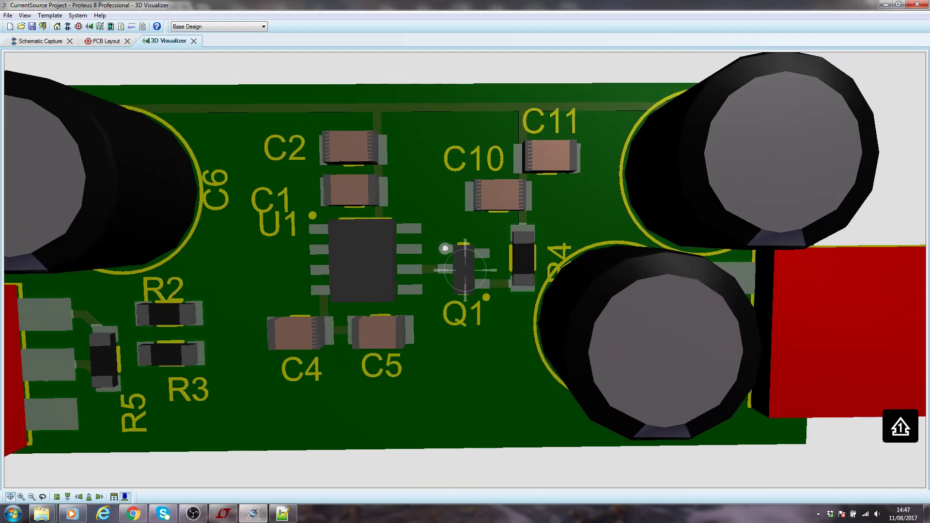
{"action": "scroll", "coordinate": [445, 248], "scroll_direction": "up", "scroll_amount": 5}
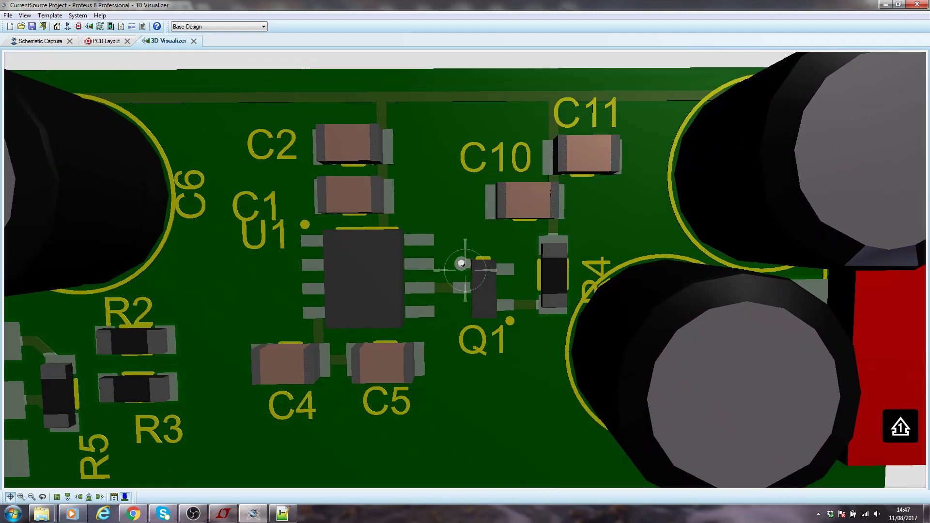
{"action": "scroll", "coordinate": [465, 269], "scroll_direction": "down", "scroll_amount": 6}
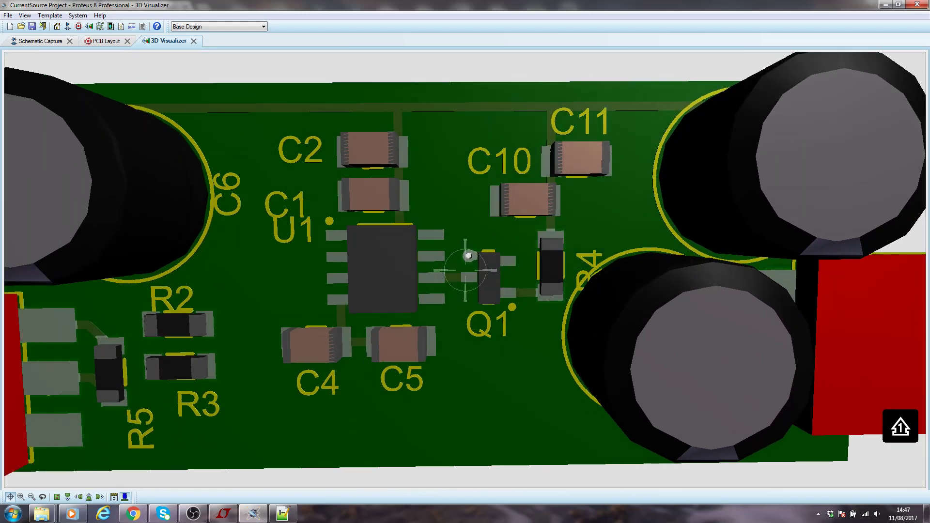
{"action": "scroll", "coordinate": [465, 270], "scroll_direction": "down", "scroll_amount": 2}
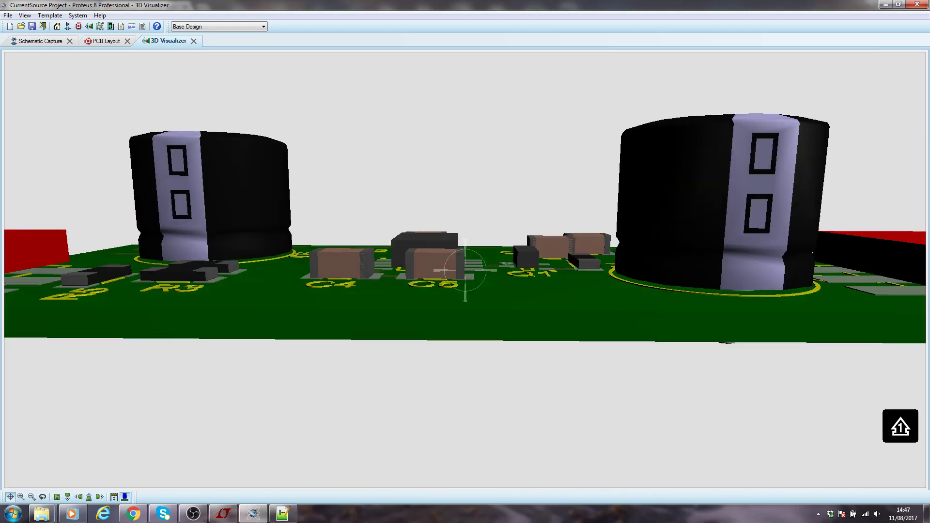
{"action": "left_click_drag", "start_coordinate": [465, 270], "coordinate": [465, 163]}
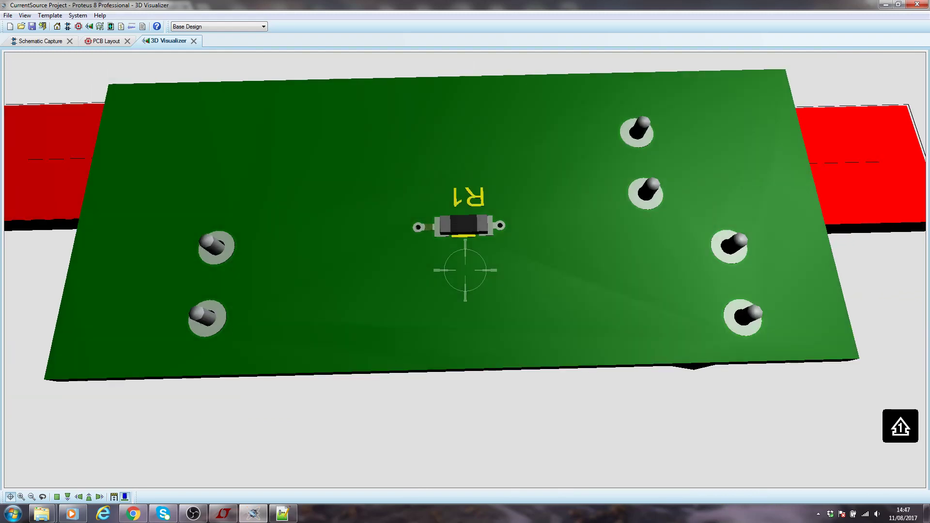
{"action": "left_click_drag", "start_coordinate": [465, 270], "coordinate": [474, 303]}
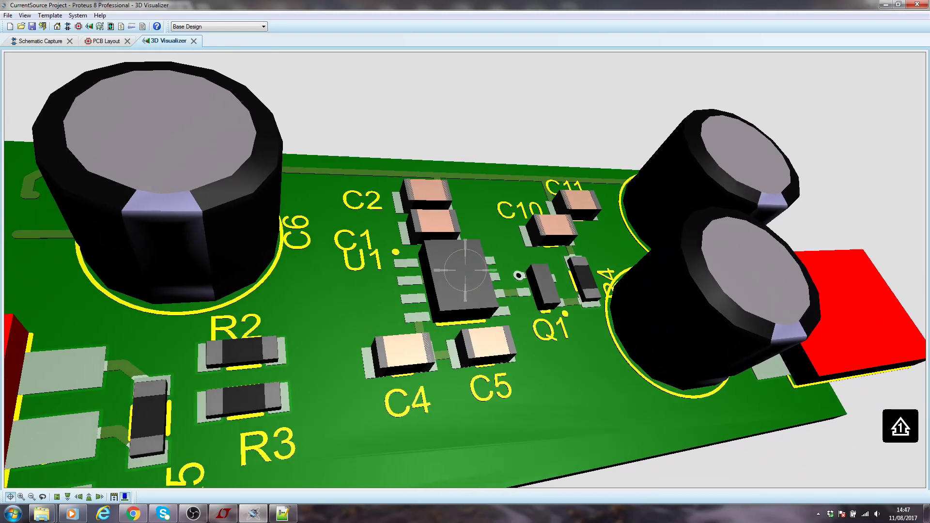
Examine the component side in 3D around U1, Q1 and the via beside Q1, and return to the PCB layout
{"action": "mouse_move", "coordinate": [465, 271]}
{"action": "left_mouse_down"}
{"action": "mouse_move", "coordinate": [412, 258]}
{"action": "mouse_move", "coordinate": [475, 283]}
{"action": "mouse_move", "coordinate": [497, 306]}
{"action": "mouse_move", "coordinate": [483, 270]}
{"action": "mouse_move", "coordinate": [466, 272]}
{"action": "left_mouse_up"}
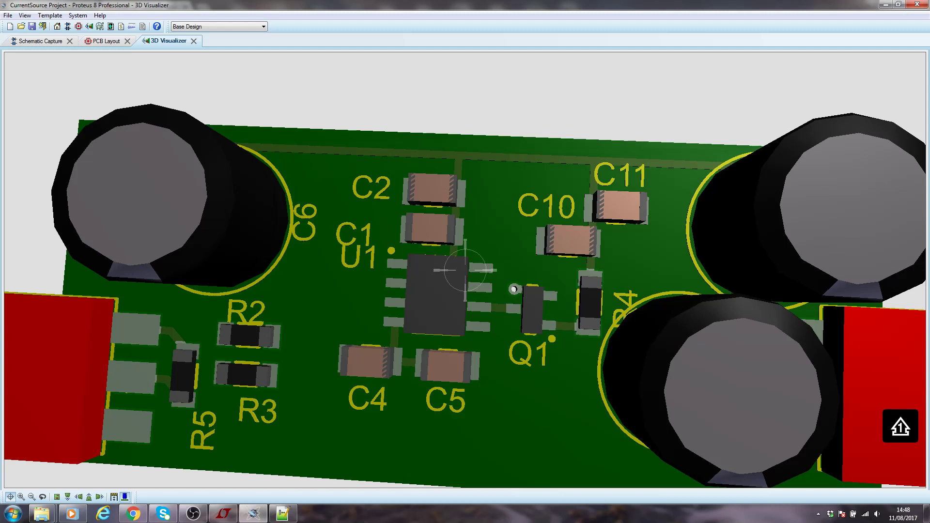
{"action": "right_click", "coordinate": [465, 270]}
{"action": "left_click", "coordinate": [193, 41]}
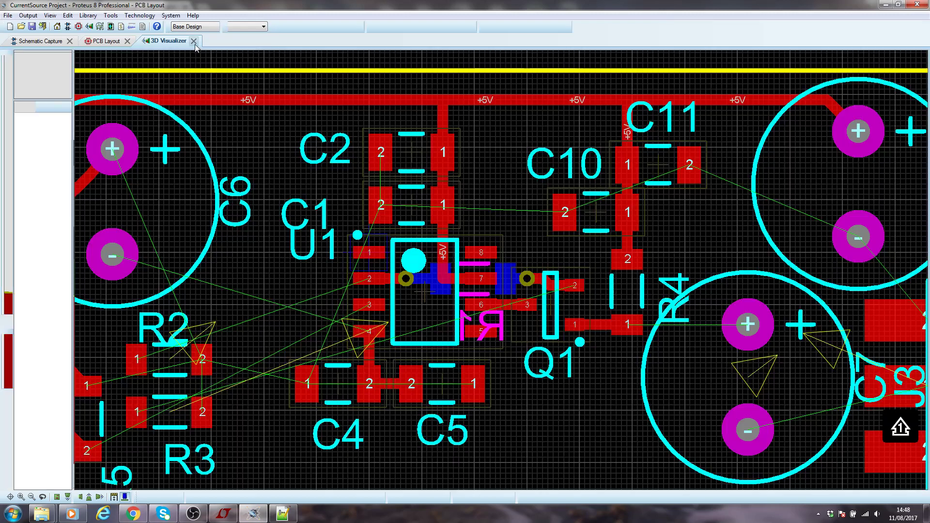
Generate a power plane on bottom copper for the GND=POWER net with a T20 boundary
{"action": "scroll", "coordinate": [450, 303], "scroll_direction": "up", "scroll_amount": 1}
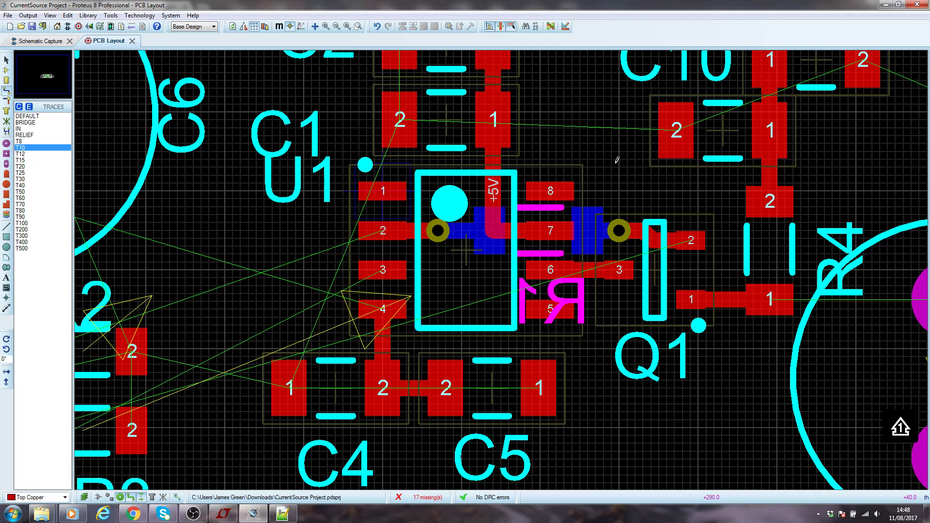
{"action": "scroll", "coordinate": [569, 203], "scroll_direction": "down", "scroll_amount": 2}
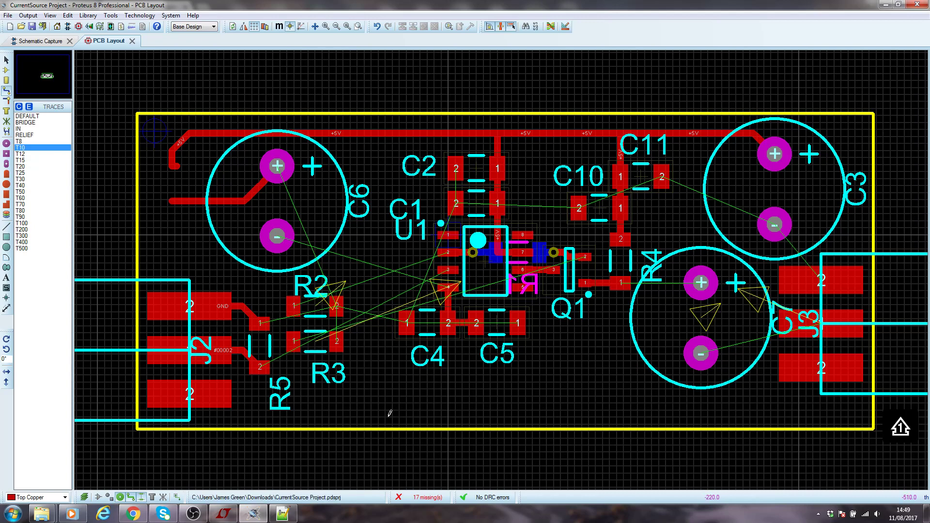
{"action": "left_click", "coordinate": [110, 15]}
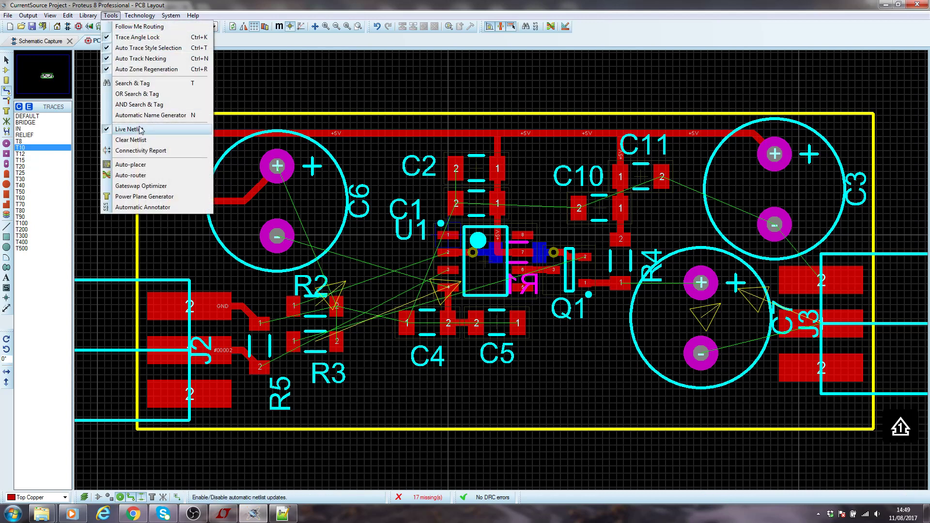
{"action": "left_click", "coordinate": [149, 197]}
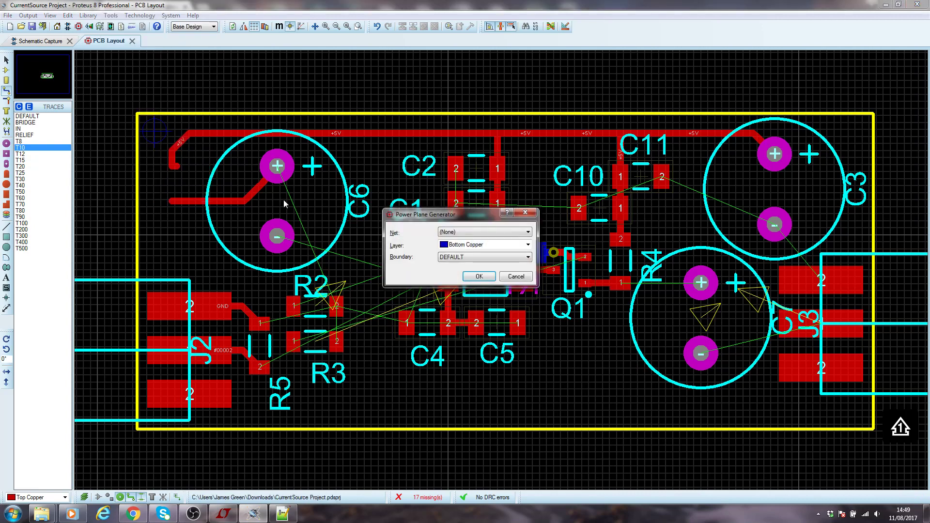
{"action": "left_click", "coordinate": [448, 235]}
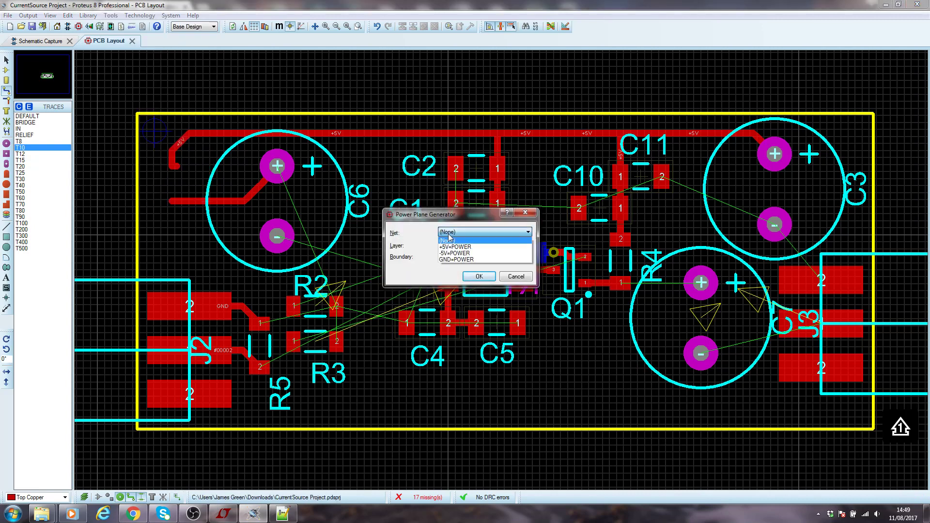
{"action": "left_click", "coordinate": [455, 260]}
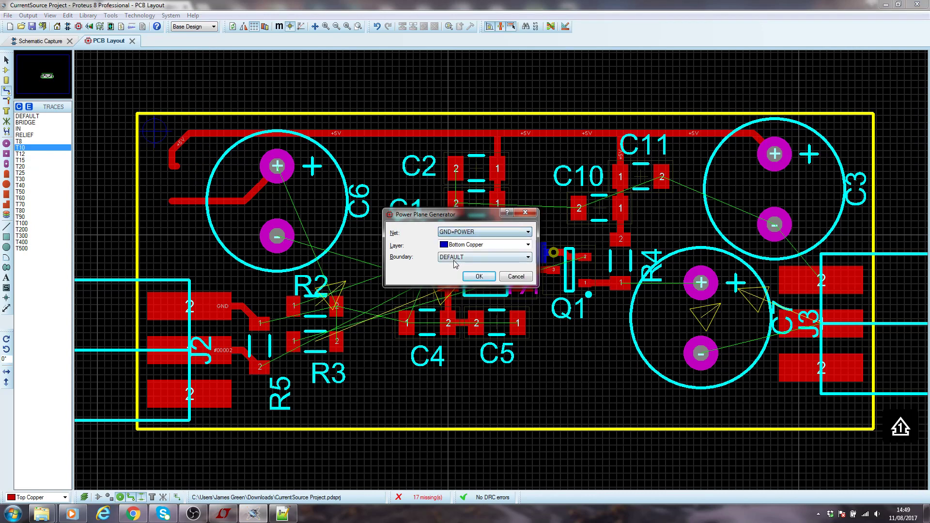
{"action": "left_click", "coordinate": [461, 257]}
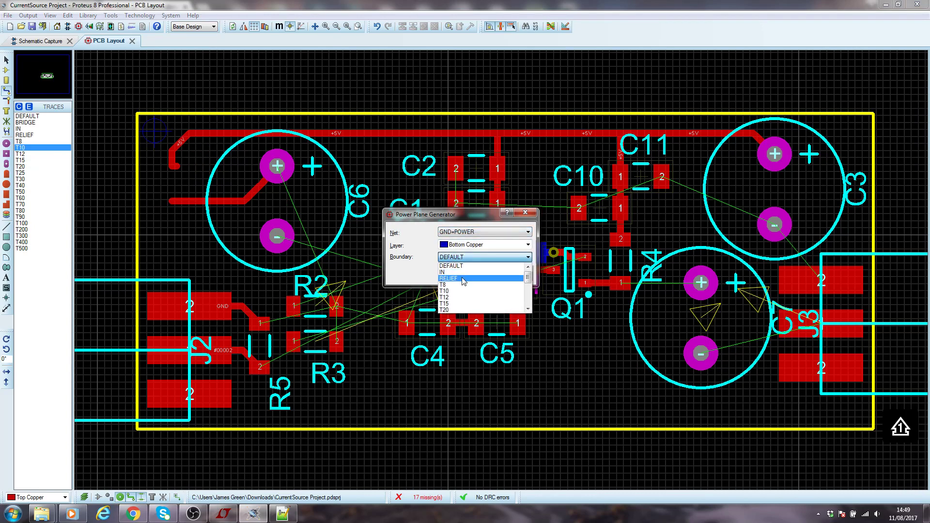
{"action": "left_click", "coordinate": [461, 310]}
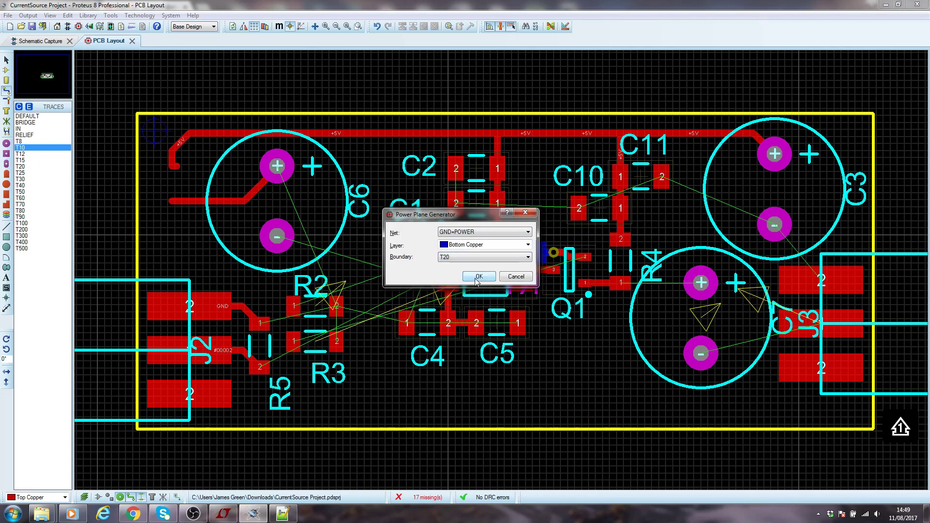
{"action": "left_click", "coordinate": [478, 277]}
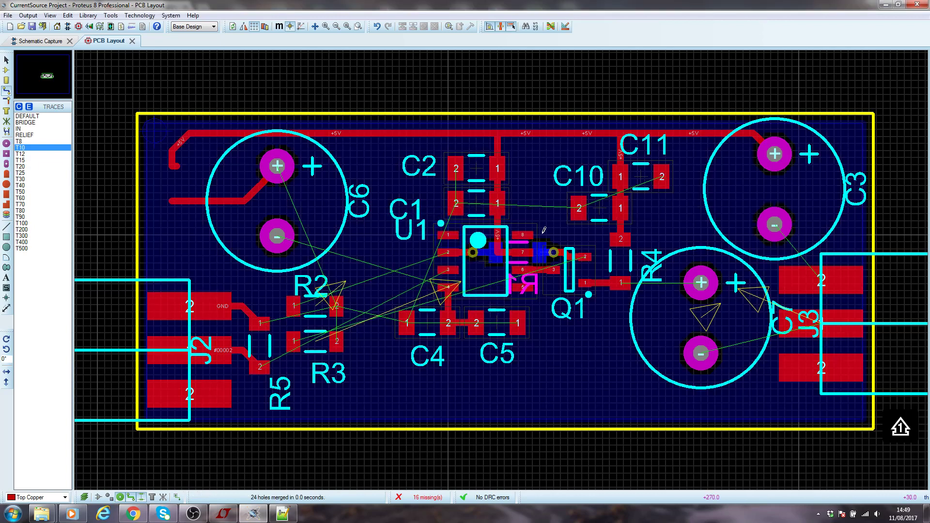
Edit the bottom copper ground zone, setting its relief style to T20 and its clearance to 20th
{"action": "scroll", "coordinate": [543, 264], "scroll_direction": "up", "scroll_amount": 2}
{"action": "scroll", "coordinate": [502, 260], "scroll_direction": "up", "scroll_amount": 1}
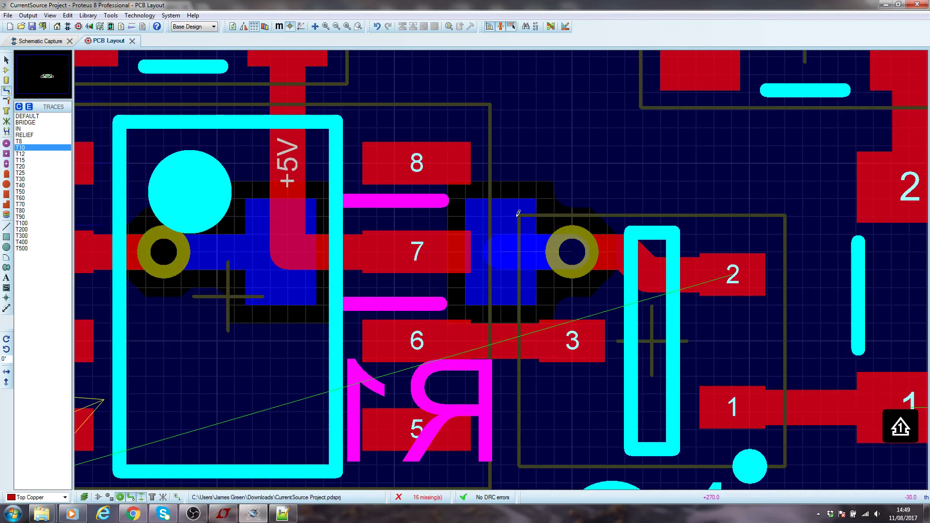
{"action": "scroll", "coordinate": [502, 259], "scroll_direction": "down", "scroll_amount": 4}
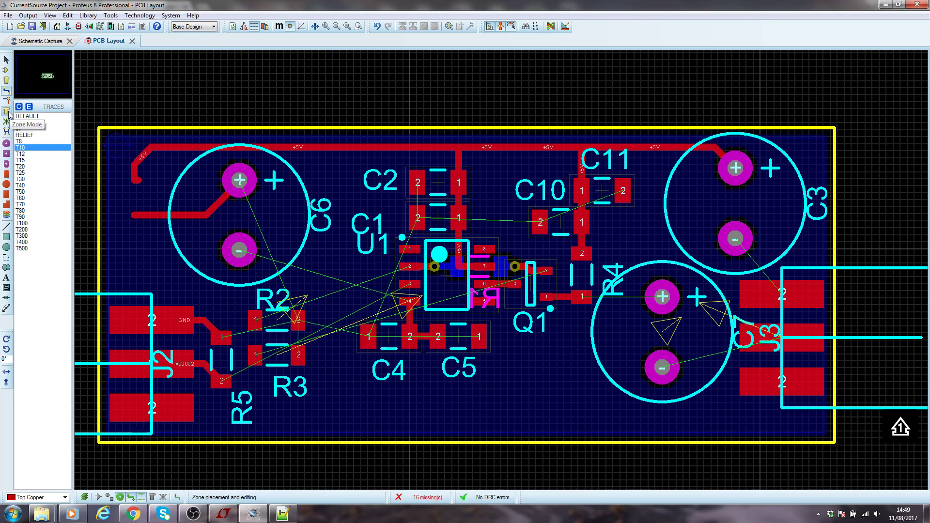
{"action": "left_click", "coordinate": [6, 111]}
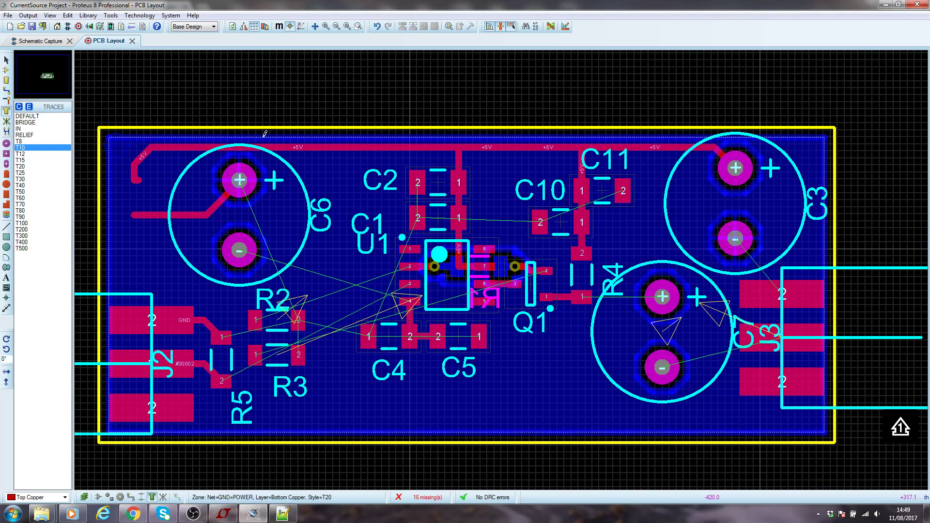
{"action": "right_click", "coordinate": [266, 132]}
{"action": "left_click", "coordinate": [308, 150]}
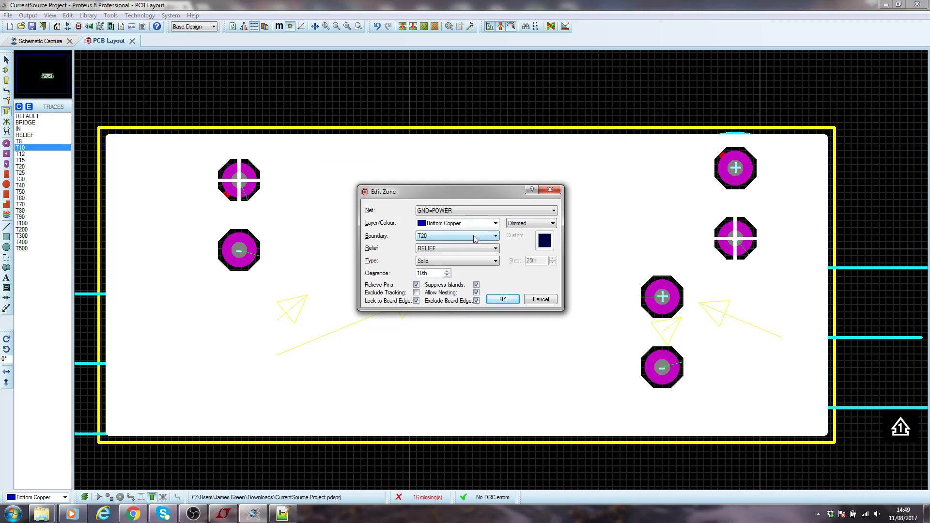
{"action": "left_click", "coordinate": [463, 248]}
{"action": "left_click", "coordinate": [465, 289]}
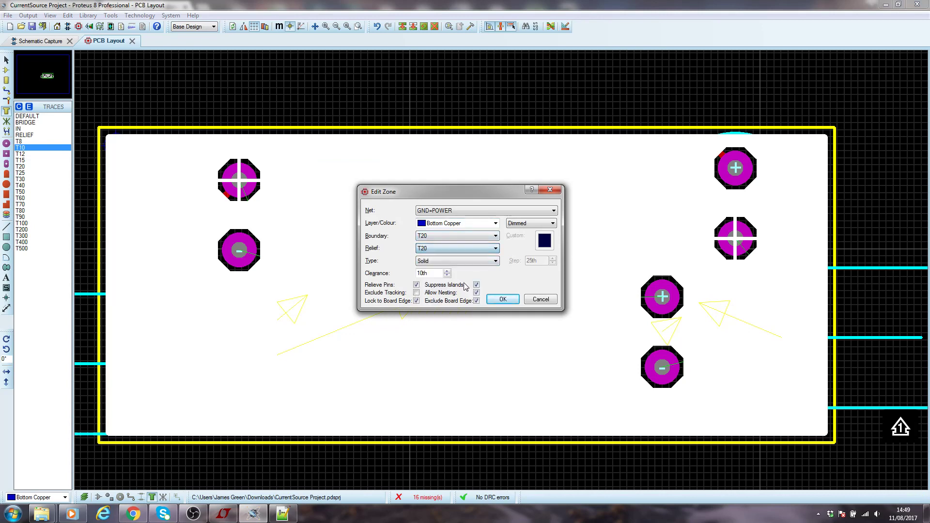
{"action": "left_click", "coordinate": [447, 272]}
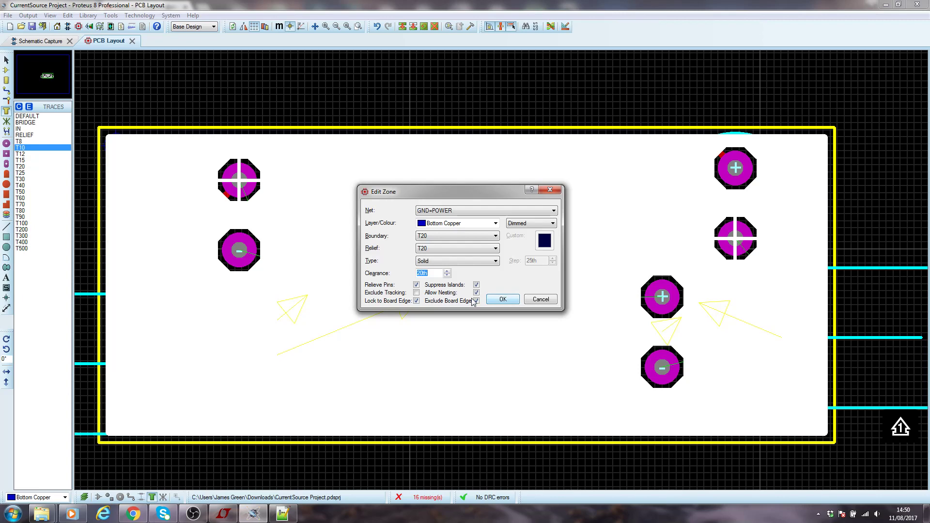
{"action": "left_click", "coordinate": [502, 300]}
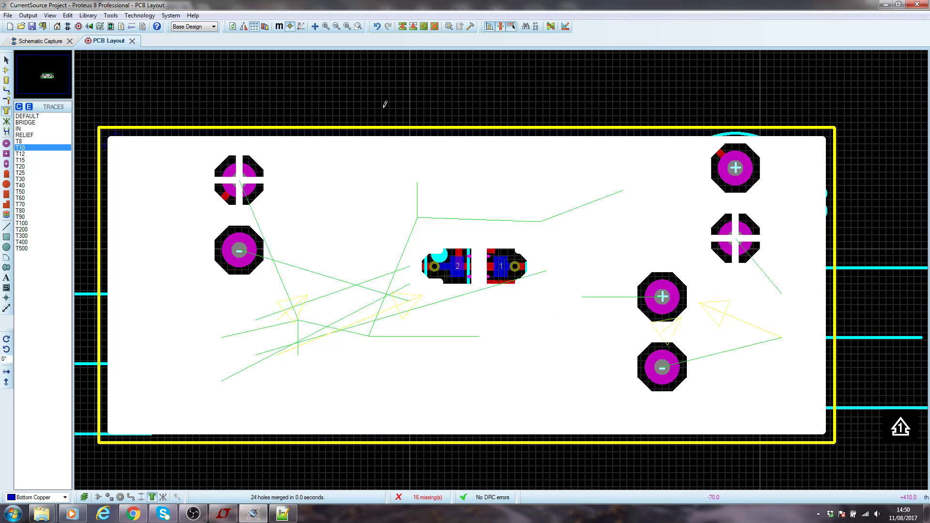
{"action": "scroll", "coordinate": [493, 281], "scroll_direction": "up", "scroll_amount": 1}
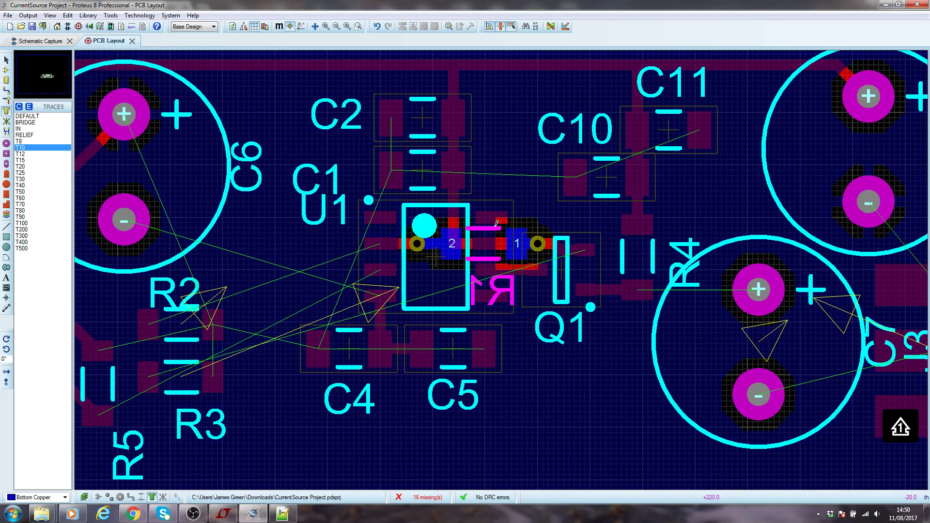
{"action": "scroll", "coordinate": [495, 225], "scroll_direction": "down", "scroll_amount": 1}
{"action": "mouse_move", "coordinate": [501, 211]}
{"action": "left_mouse_down"}
{"action": "mouse_move", "coordinate": [503, 242]}
{"action": "mouse_move", "coordinate": [508, 211]}
{"action": "left_mouse_up"}
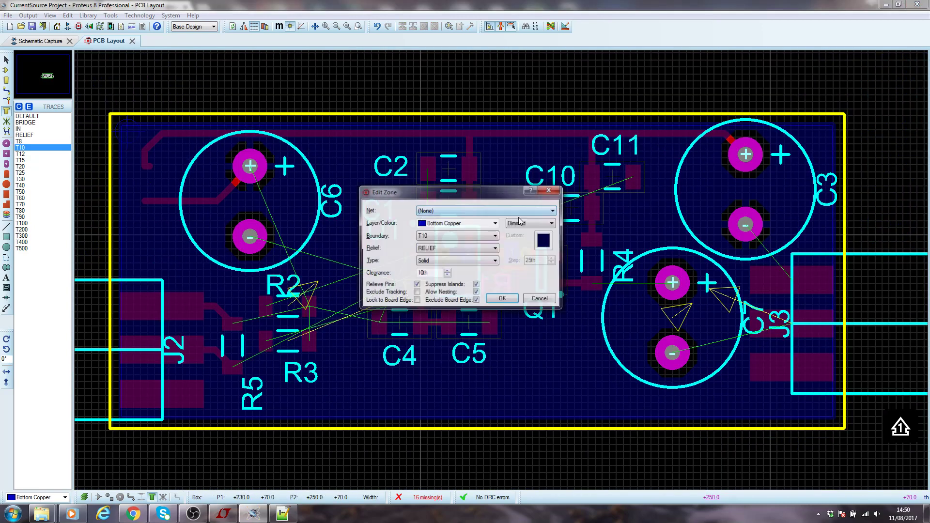
{"action": "left_click", "coordinate": [539, 299]}
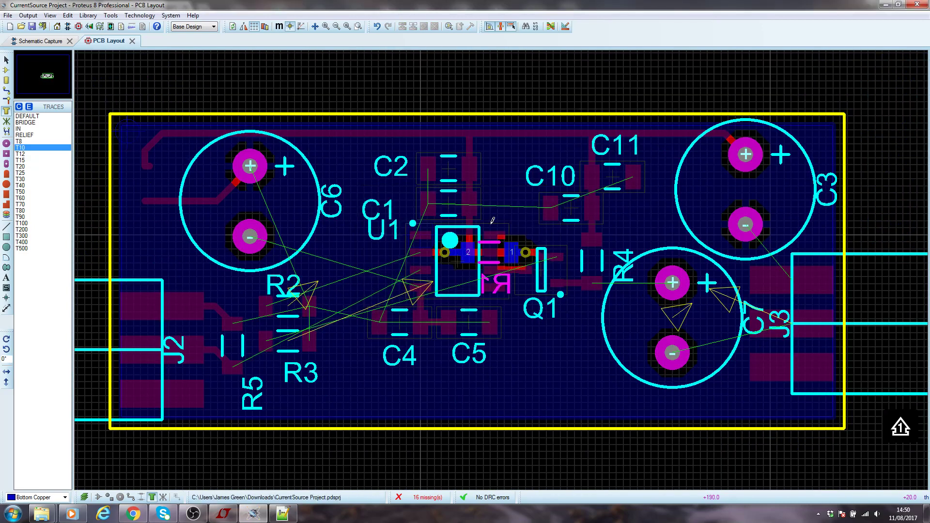
Examine the board in 3D from underneath and above, checking the ground plane around R1 and the through-hole pads
{"action": "left_click", "coordinate": [89, 27]}
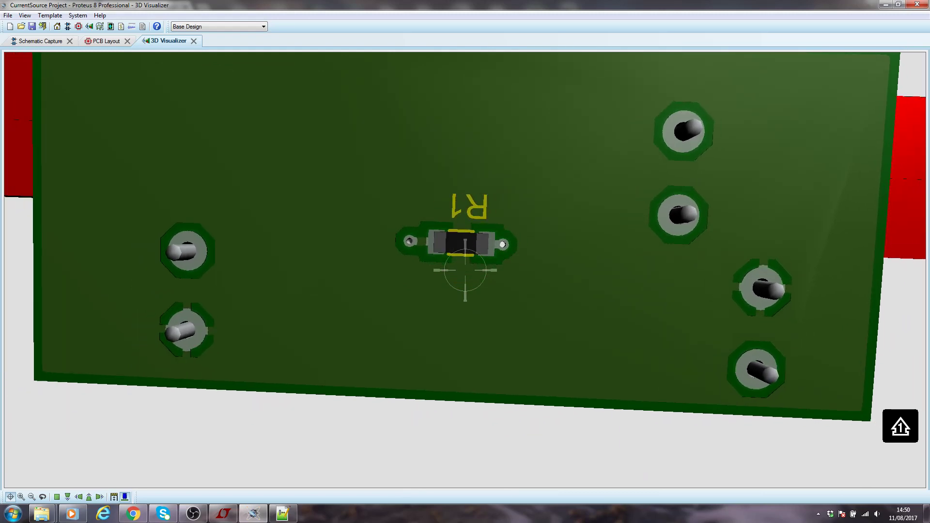
{"action": "mouse_move", "coordinate": [465, 271]}
{"action": "left_mouse_down"}
{"action": "mouse_move", "coordinate": [465, 402]}
{"action": "mouse_move", "coordinate": [465, 252]}
{"action": "left_mouse_up"}
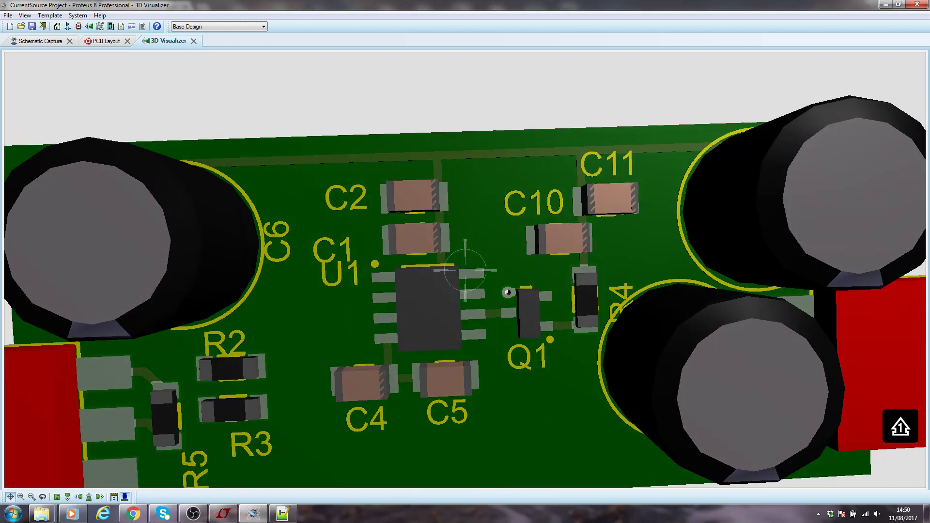
{"action": "right_click", "coordinate": [465, 270]}
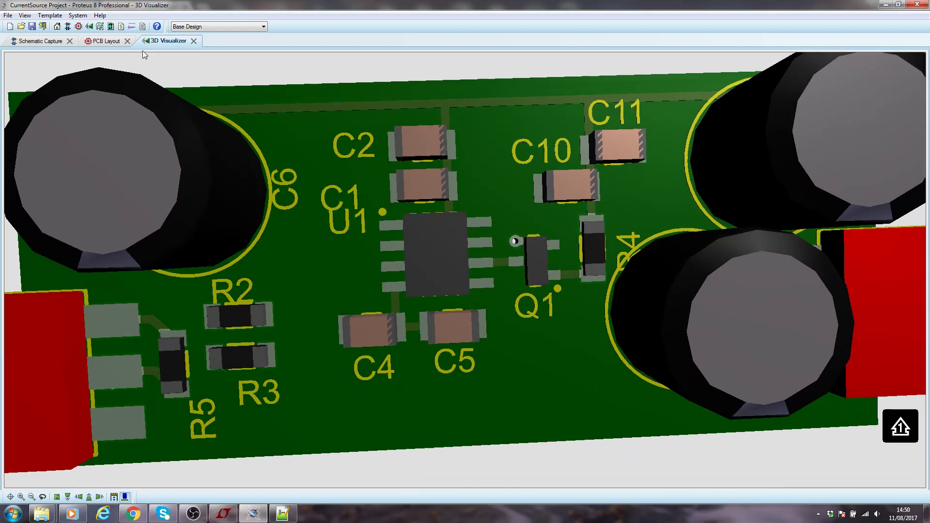
{"action": "left_click", "coordinate": [194, 41]}
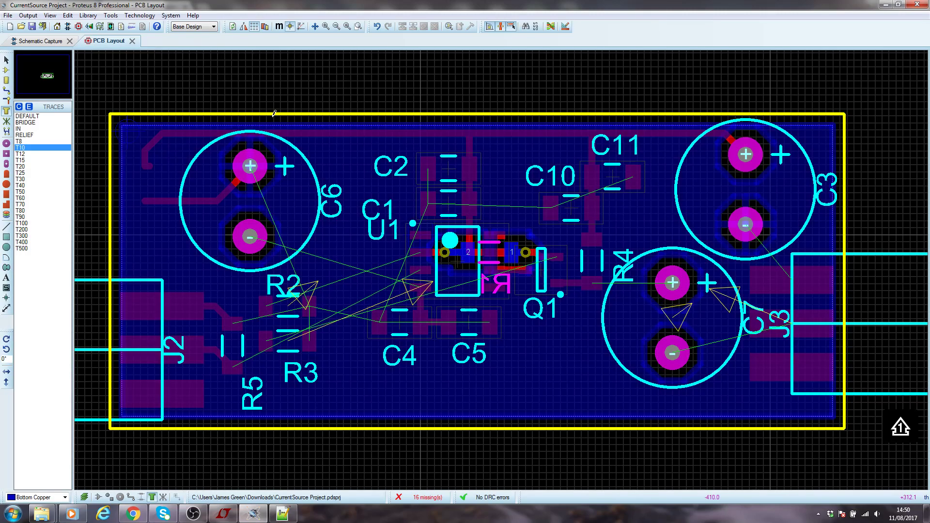
Generate a second power plane for the GND=POWER net on top copper with a T20 boundary
{"action": "left_click", "coordinate": [111, 15]}
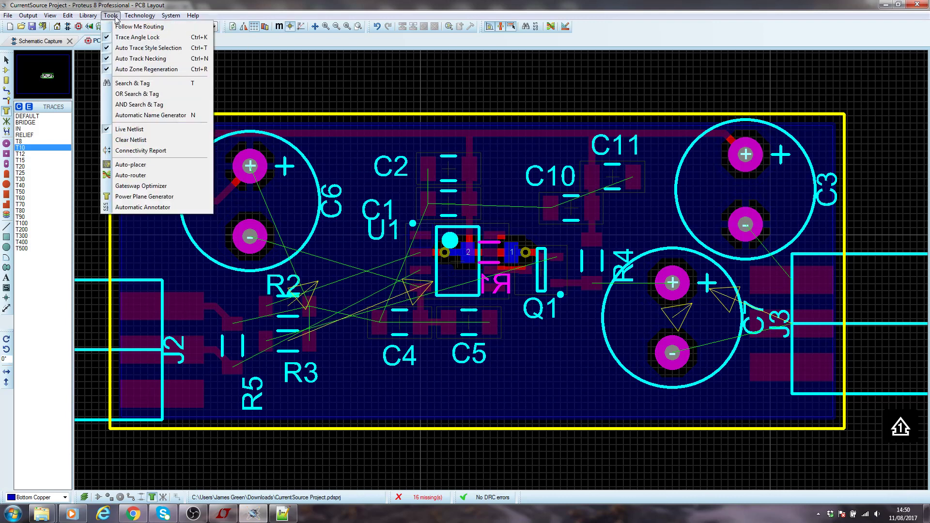
{"action": "left_click", "coordinate": [166, 196]}
{"action": "left_click", "coordinate": [453, 232]}
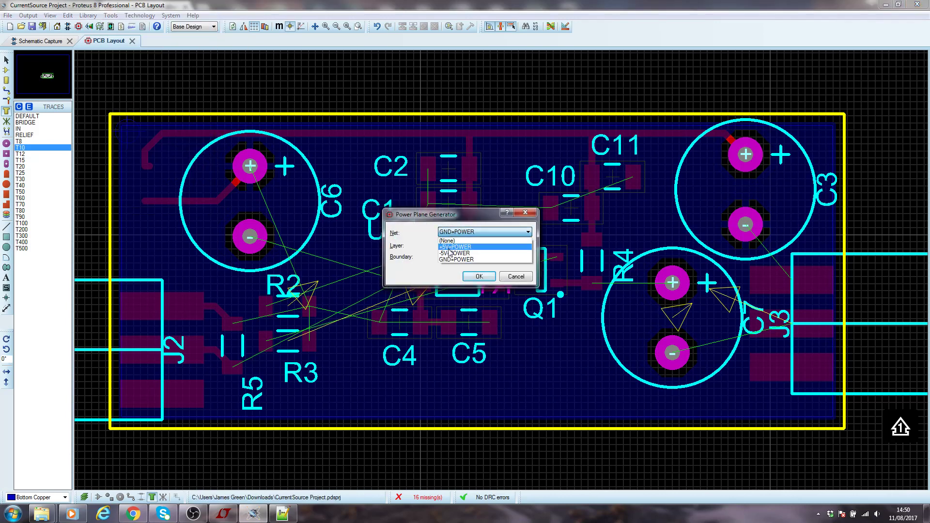
{"action": "left_click", "coordinate": [453, 247]}
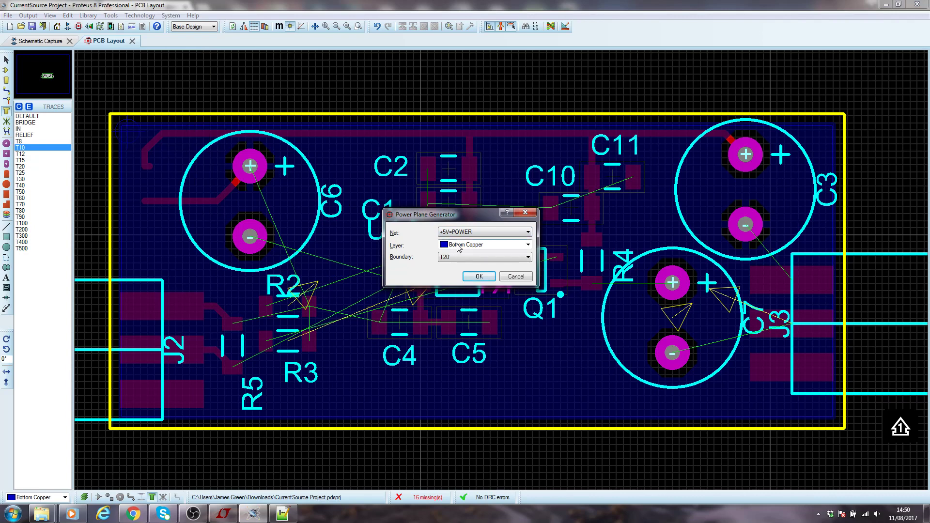
{"action": "left_click", "coordinate": [475, 231]}
{"action": "left_click", "coordinate": [475, 258]}
{"action": "left_click", "coordinate": [487, 247]}
{"action": "left_click", "coordinate": [485, 254]}
{"action": "left_click", "coordinate": [482, 260]}
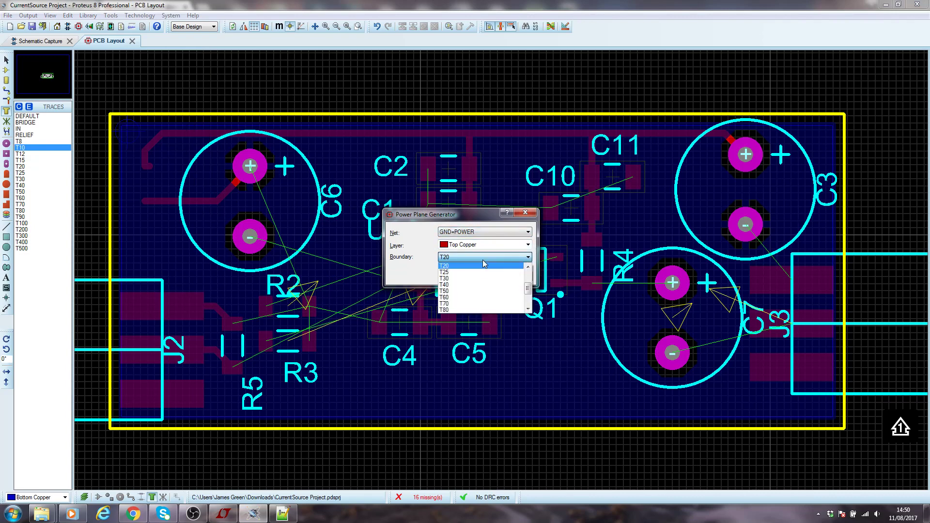
{"action": "left_click", "coordinate": [483, 259]}
{"action": "left_click", "coordinate": [479, 276]}
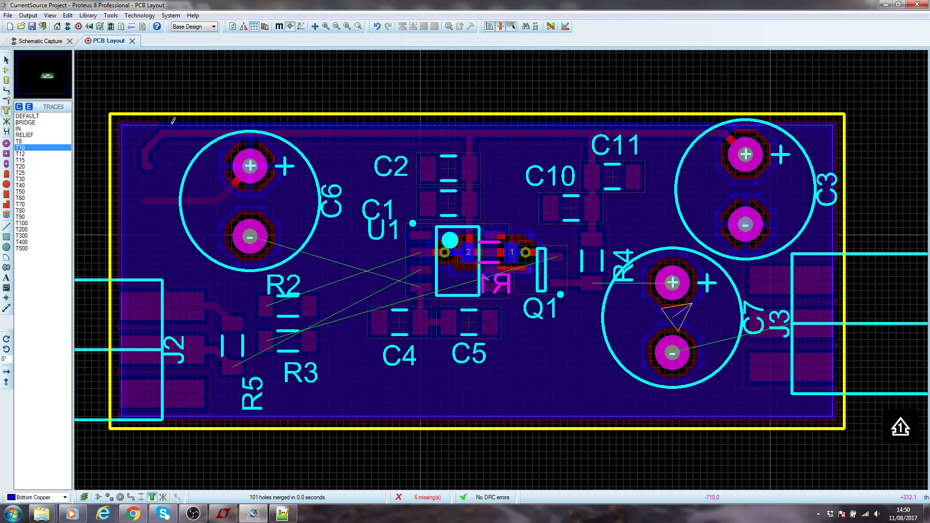
Make Top Copper the active layer for working on the upper ground plane
{"action": "scroll", "coordinate": [136, 159], "scroll_direction": "up", "scroll_amount": 5}
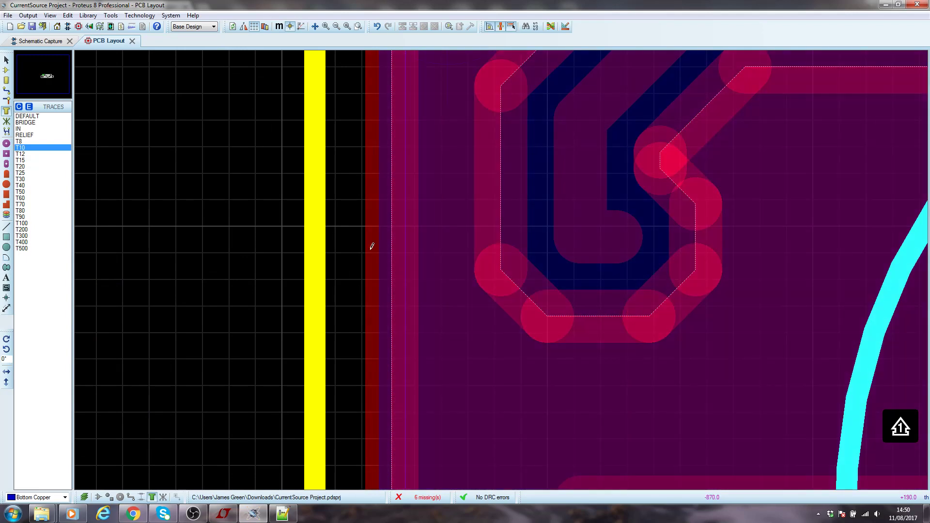
{"action": "scroll", "coordinate": [339, 246], "scroll_direction": "up", "scroll_amount": 1}
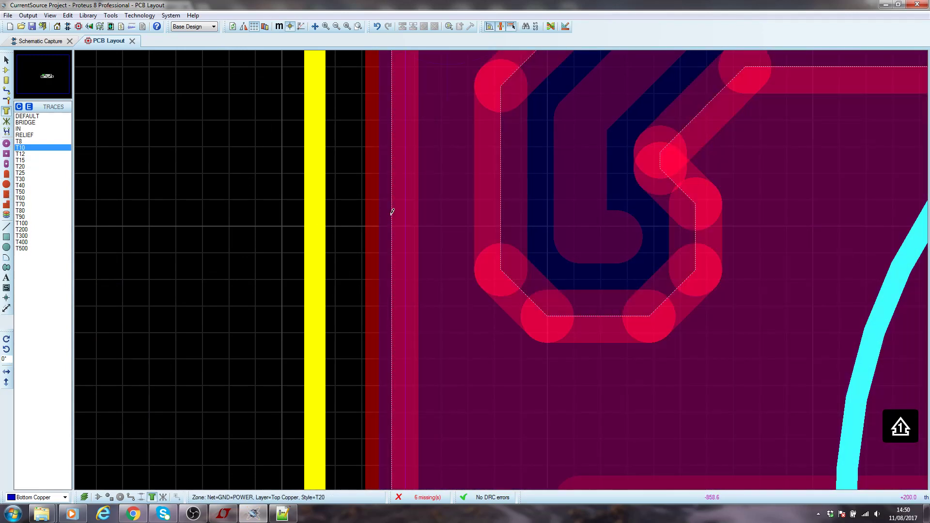
{"action": "scroll", "coordinate": [393, 212], "scroll_direction": "down", "scroll_amount": 3}
{"action": "scroll", "coordinate": [529, 213], "scroll_direction": "down", "scroll_amount": 2}
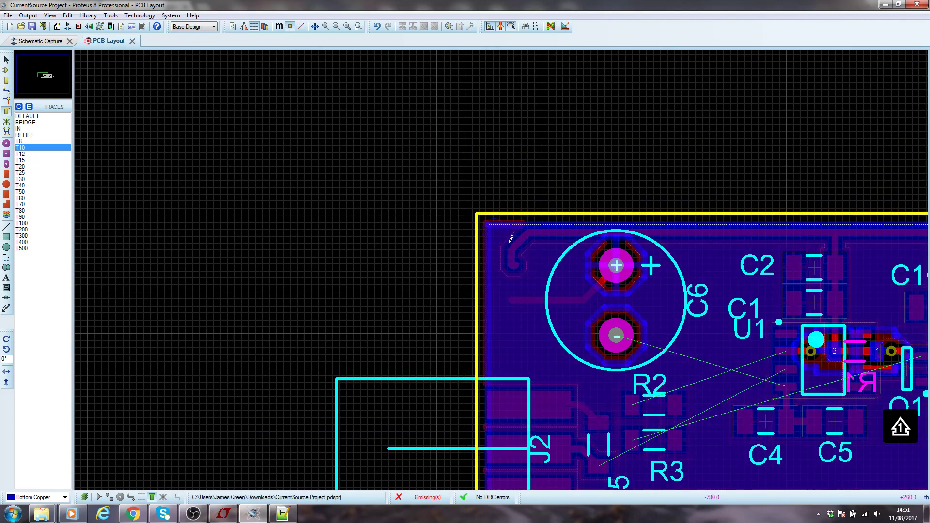
{"action": "scroll", "coordinate": [507, 237], "scroll_direction": "up", "scroll_amount": 1}
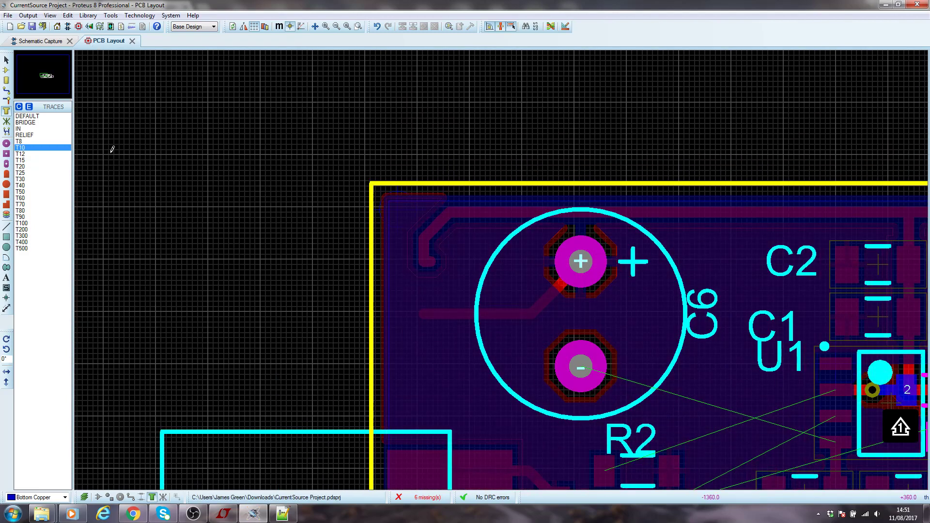
{"action": "left_click", "coordinate": [65, 498]}
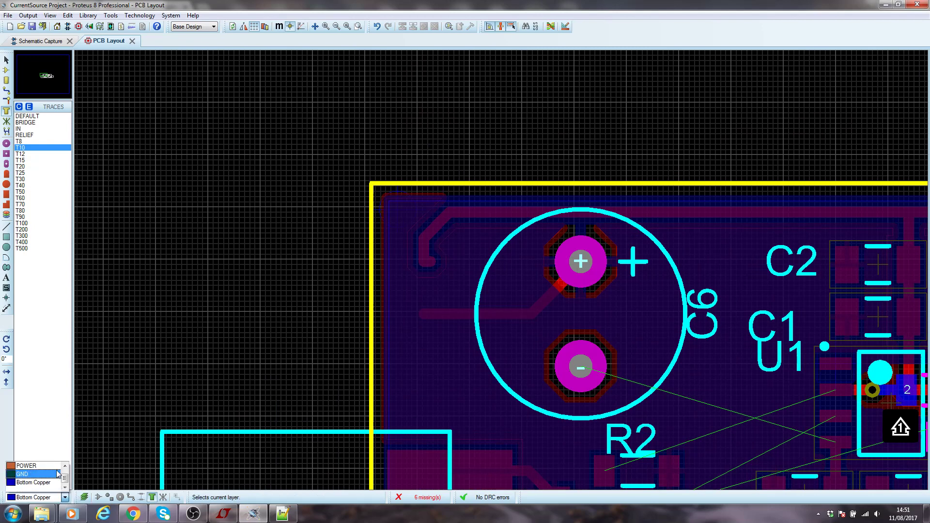
{"action": "left_click_drag", "start_coordinate": [67, 478], "coordinate": [67, 468]}
{"action": "left_click", "coordinate": [39, 466]}
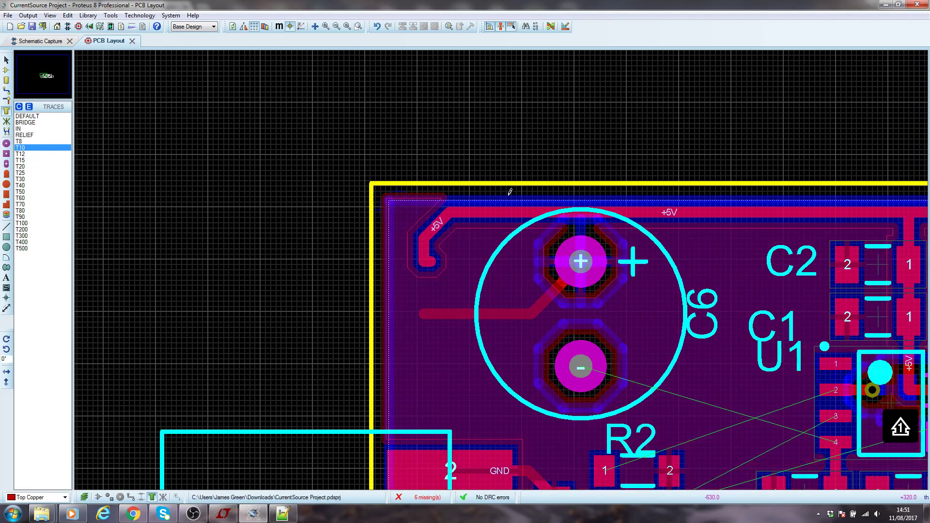
Limit the displayed layers to Top Copper, Top Silk and Edge, hiding all other layers
{"action": "left_click", "coordinate": [52, 16]}
{"action": "left_click", "coordinate": [82, 37]}
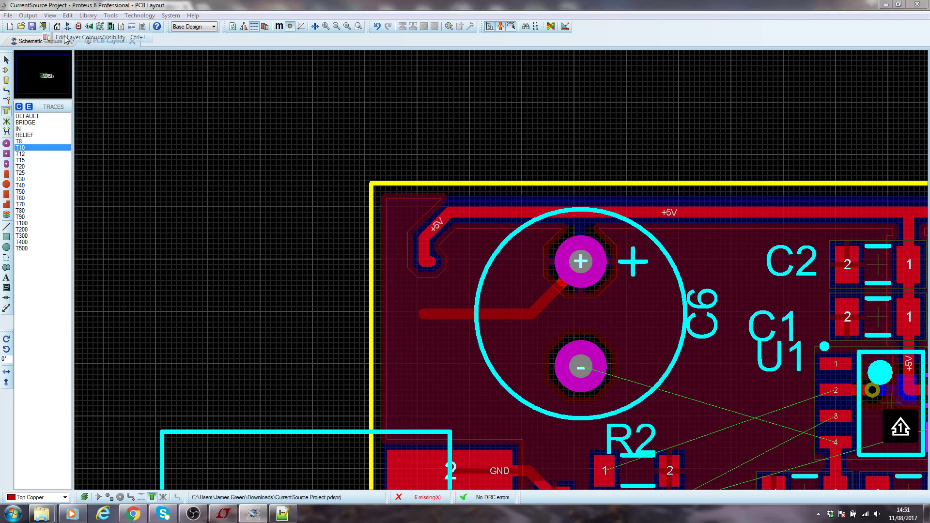
{"action": "left_click", "coordinate": [508, 294]}
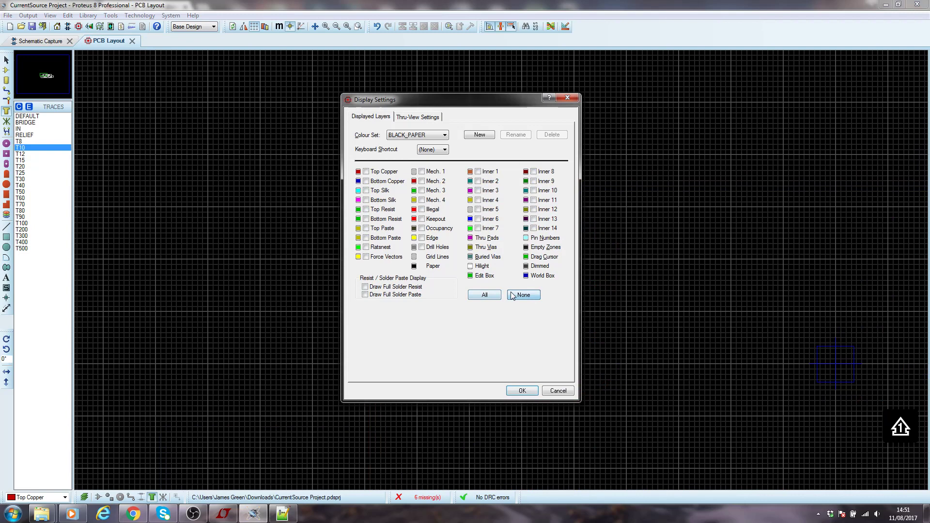
{"action": "left_click", "coordinate": [383, 174]}
{"action": "left_click", "coordinate": [383, 192]}
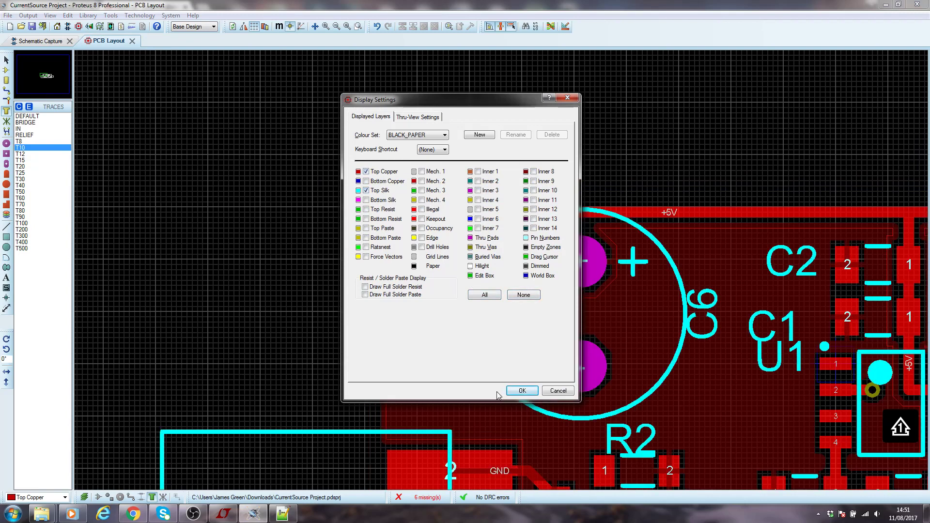
{"action": "left_click", "coordinate": [516, 391]}
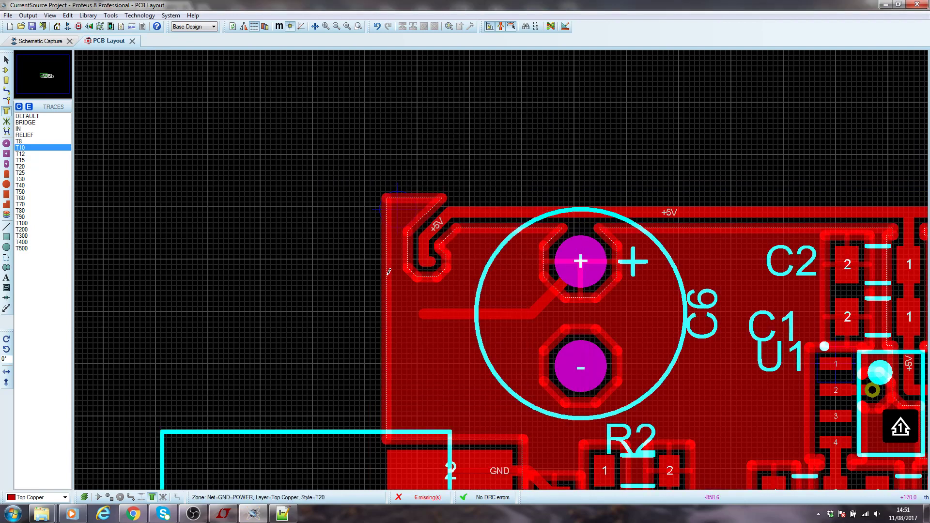
{"action": "left_click", "coordinate": [50, 16]}
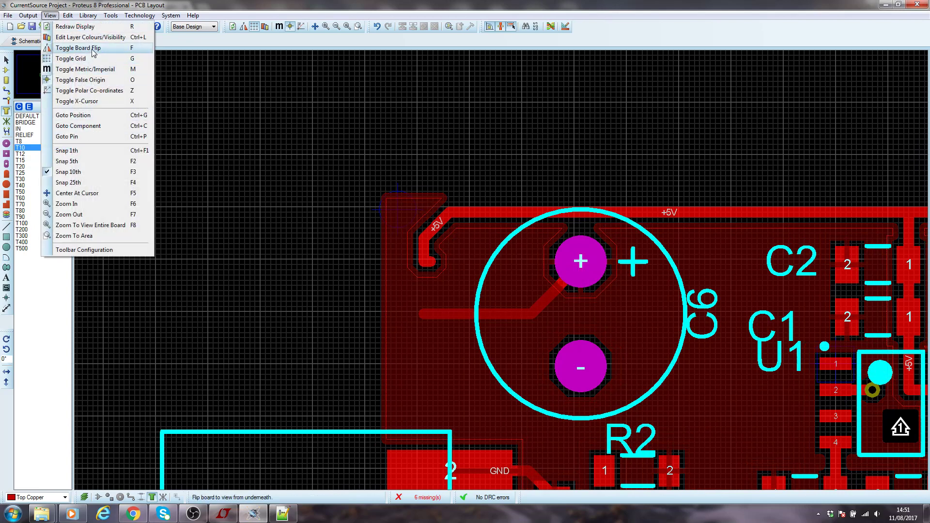
{"action": "left_click", "coordinate": [77, 35]}
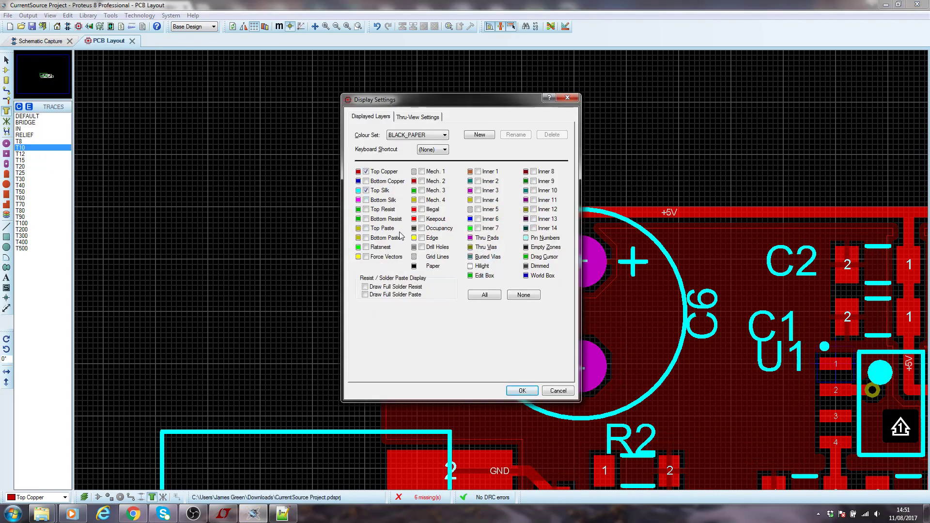
{"action": "left_click", "coordinate": [523, 390]}
{"action": "scroll", "coordinate": [575, 267], "scroll_direction": "down", "scroll_amount": 2}
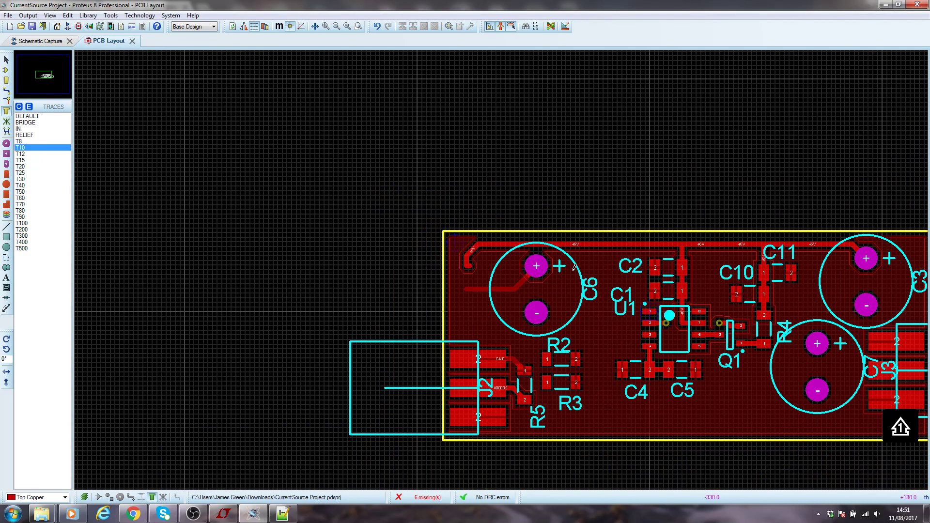
Edit the top copper ground zone, setting its relief style to T20 and its clearance to 20th
{"action": "scroll", "coordinate": [491, 250], "scroll_direction": "up", "scroll_amount": 3}
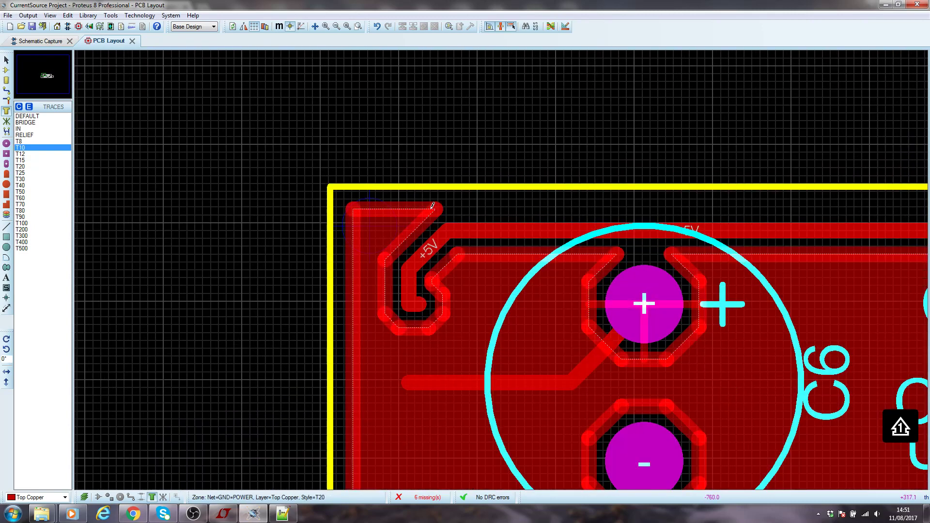
{"action": "right_click", "coordinate": [448, 201]}
{"action": "left_click", "coordinate": [468, 220]}
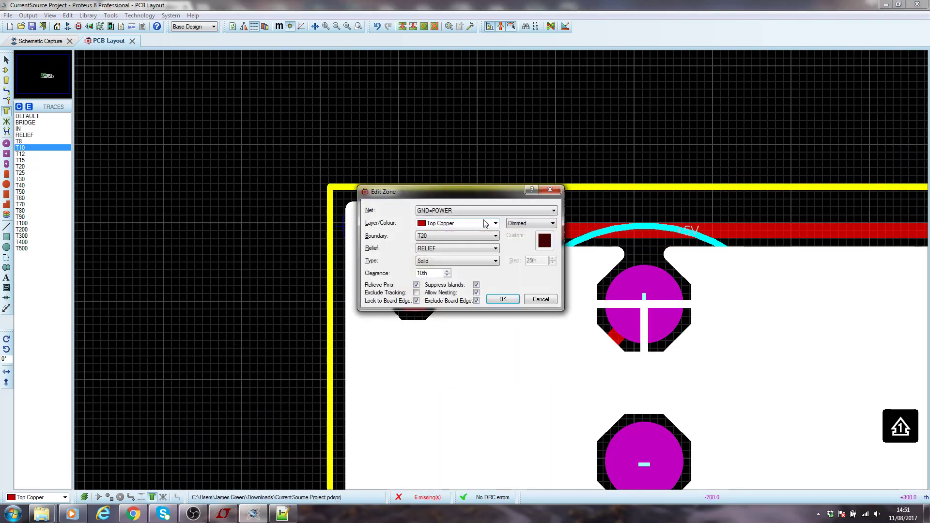
{"action": "left_click", "coordinate": [442, 248]}
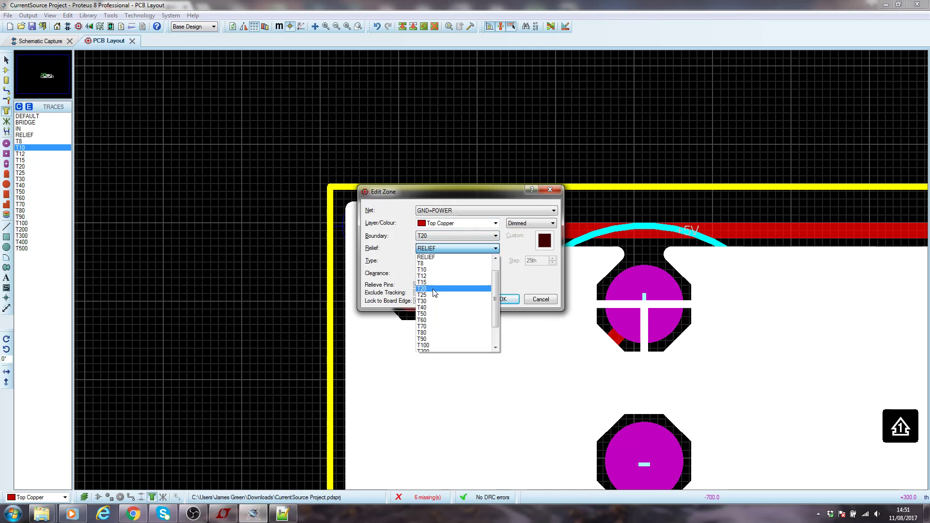
{"action": "left_click", "coordinate": [435, 289]}
{"action": "left_click", "coordinate": [442, 261]}
{"action": "left_click", "coordinate": [443, 261]}
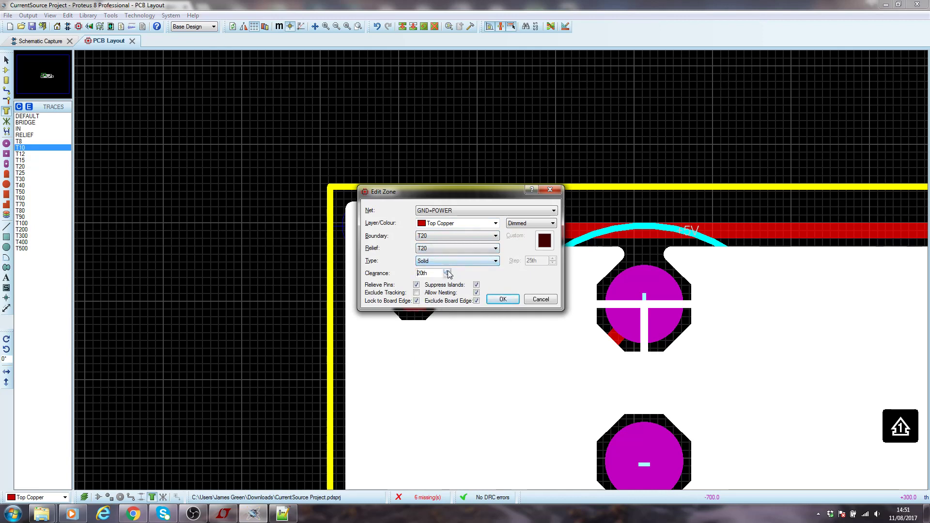
{"action": "key", "text": "Tab"}
{"action": "left_click", "coordinate": [500, 300]}
Turn the display of all board layers back on
{"action": "scroll", "coordinate": [502, 271], "scroll_direction": "down", "scroll_amount": 3}
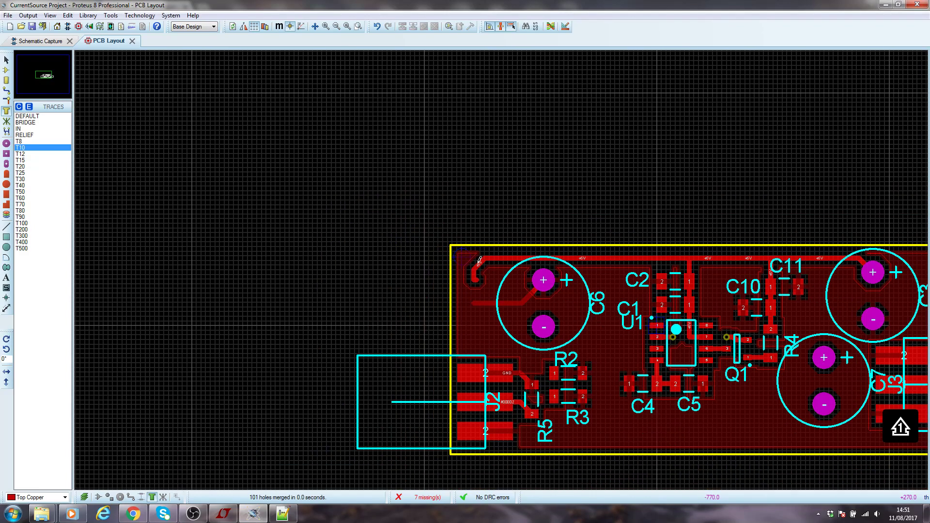
{"action": "left_click", "coordinate": [49, 15]}
{"action": "left_click", "coordinate": [59, 38]}
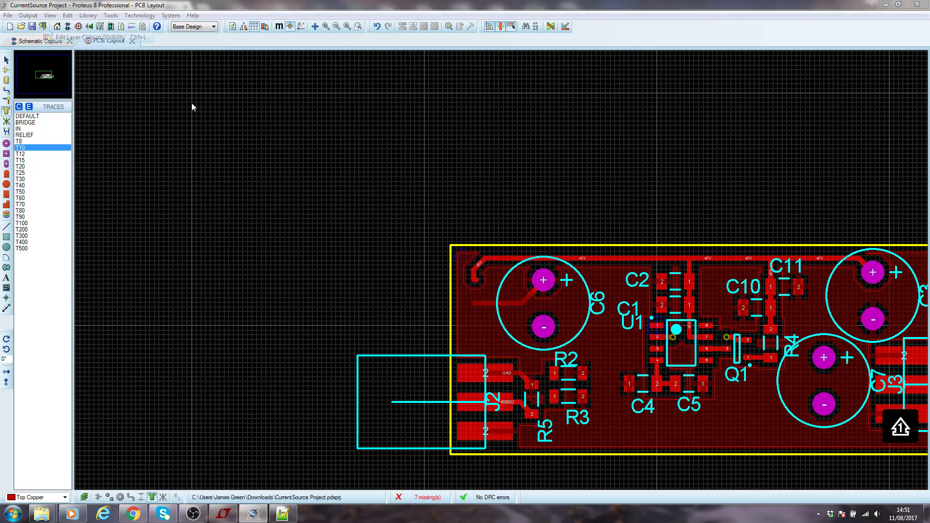
{"action": "left_click", "coordinate": [493, 297]}
{"action": "left_click", "coordinate": [523, 392]}
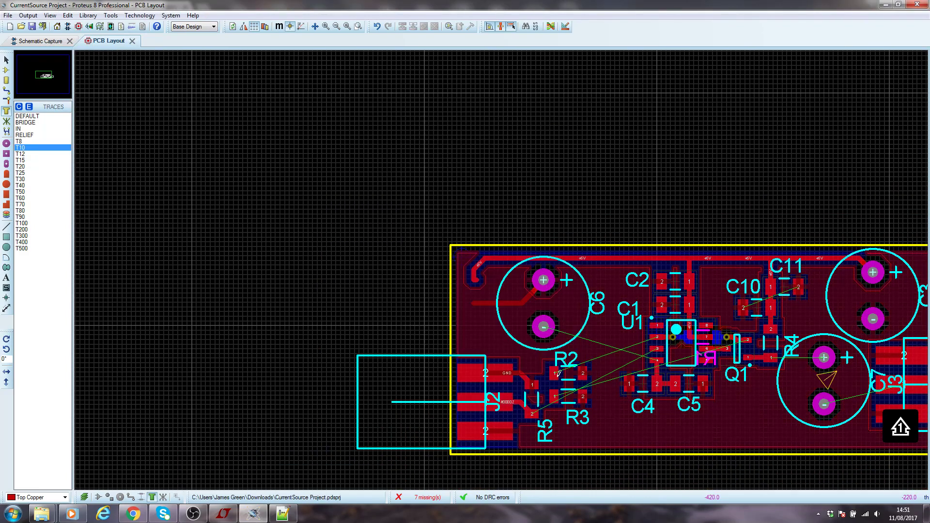
Examine the top copper ground plane along the board edge and around the component pads and traces
{"action": "scroll", "coordinate": [625, 402], "scroll_direction": "up", "scroll_amount": 2}
{"action": "scroll", "coordinate": [495, 276], "scroll_direction": "down", "scroll_amount": 1}
{"action": "scroll", "coordinate": [335, 248], "scroll_direction": "up", "scroll_amount": 2}
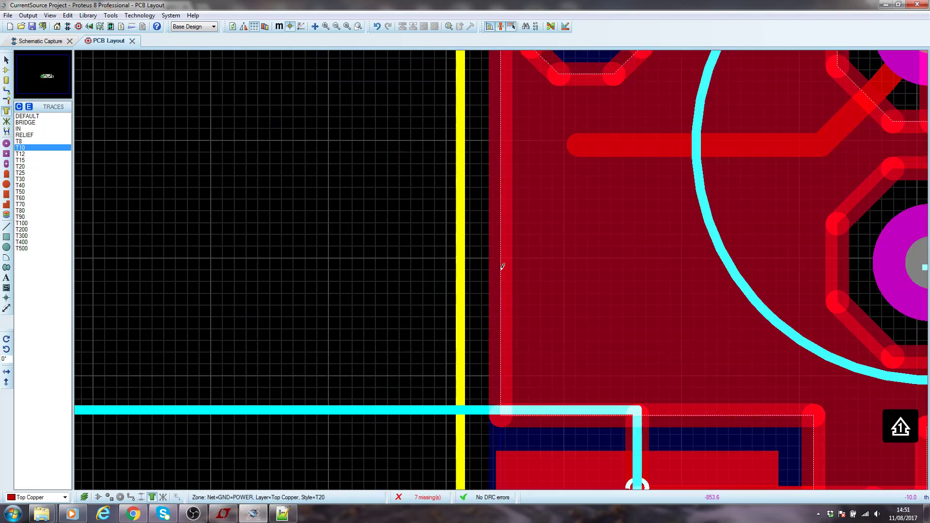
{"action": "scroll", "coordinate": [528, 352], "scroll_direction": "down", "scroll_amount": 2}
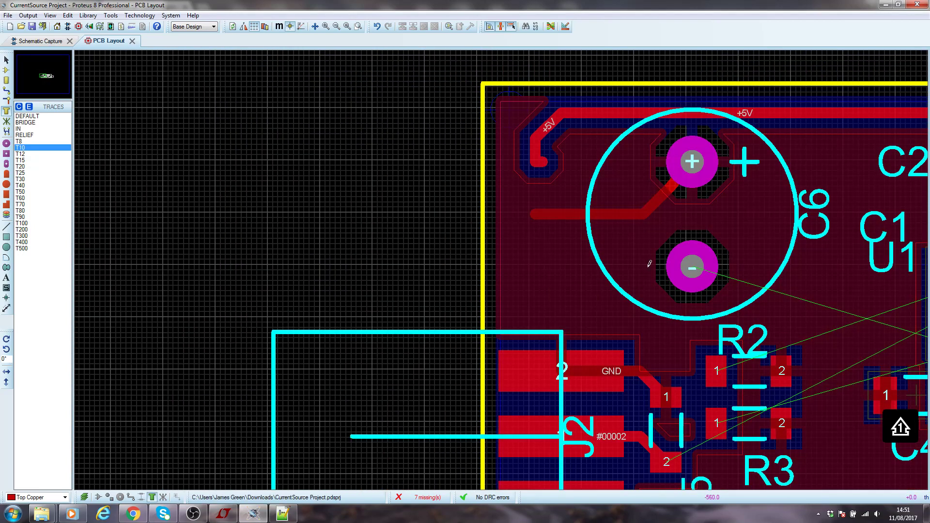
{"action": "scroll", "coordinate": [684, 262], "scroll_direction": "down", "scroll_amount": 2}
{"action": "scroll", "coordinate": [698, 281], "scroll_direction": "up", "scroll_amount": 2}
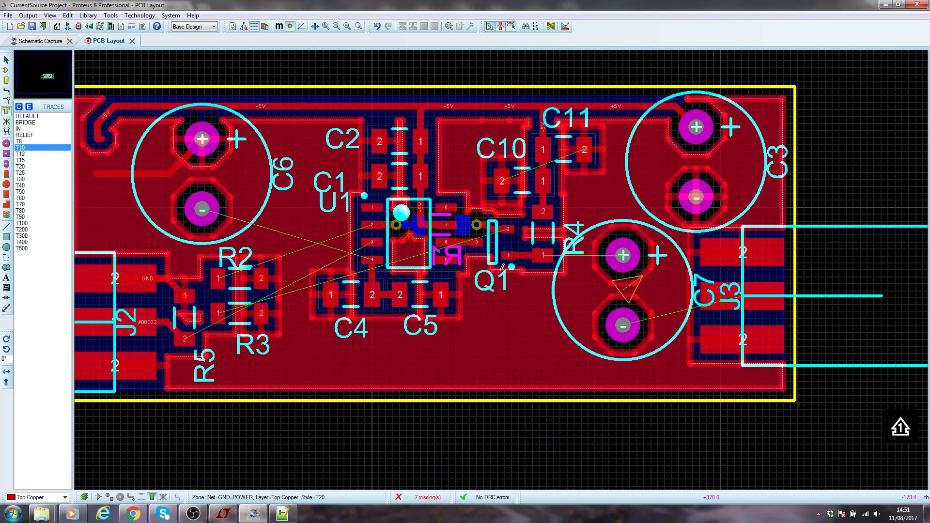
{"action": "scroll", "coordinate": [496, 266], "scroll_direction": "down", "scroll_amount": 1}
{"action": "scroll", "coordinate": [496, 267], "scroll_direction": "up", "scroll_amount": 1}
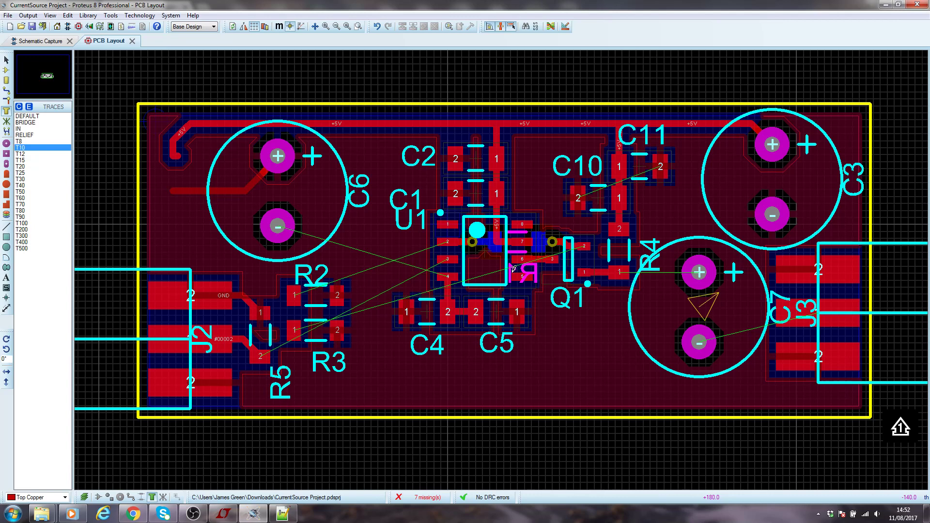
{"action": "left_click", "coordinate": [193, 514]}
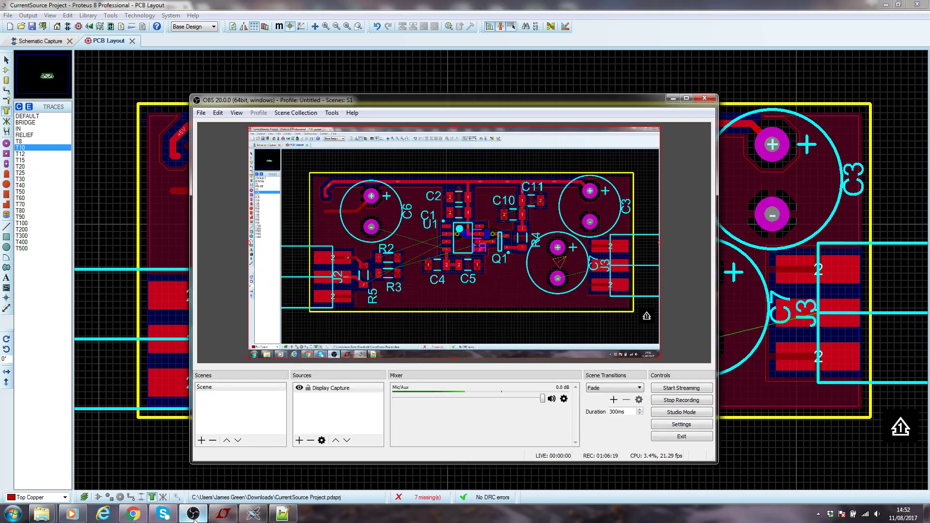